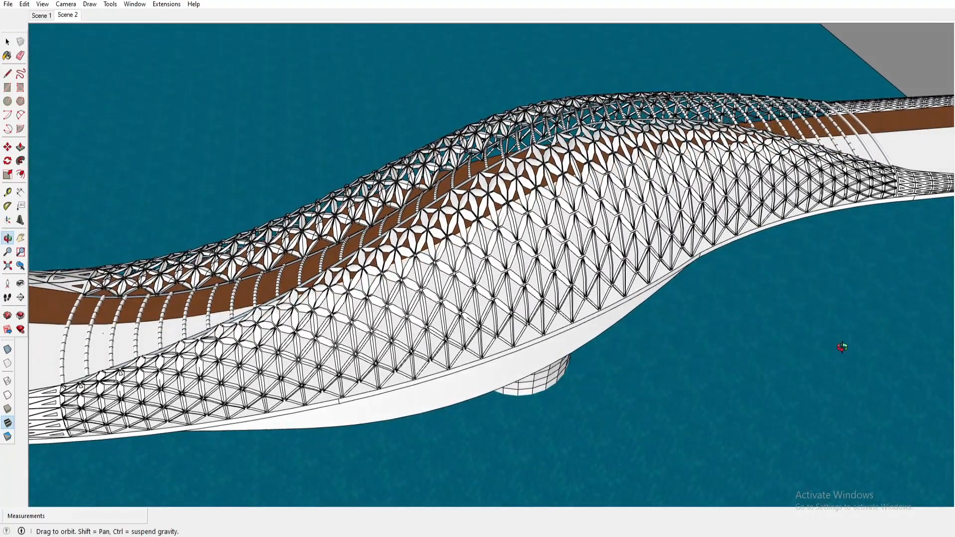
# - Orbit and zoom around the finished bridge model to examine its canopy lattice and deck from several angles
pyautogui.press('space')
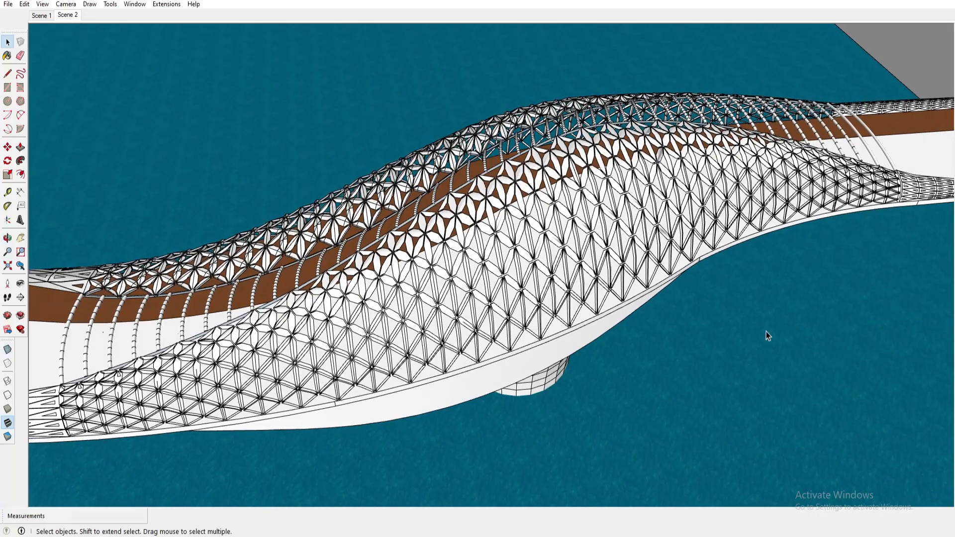
pyautogui.scroll(-2, 587, 256)
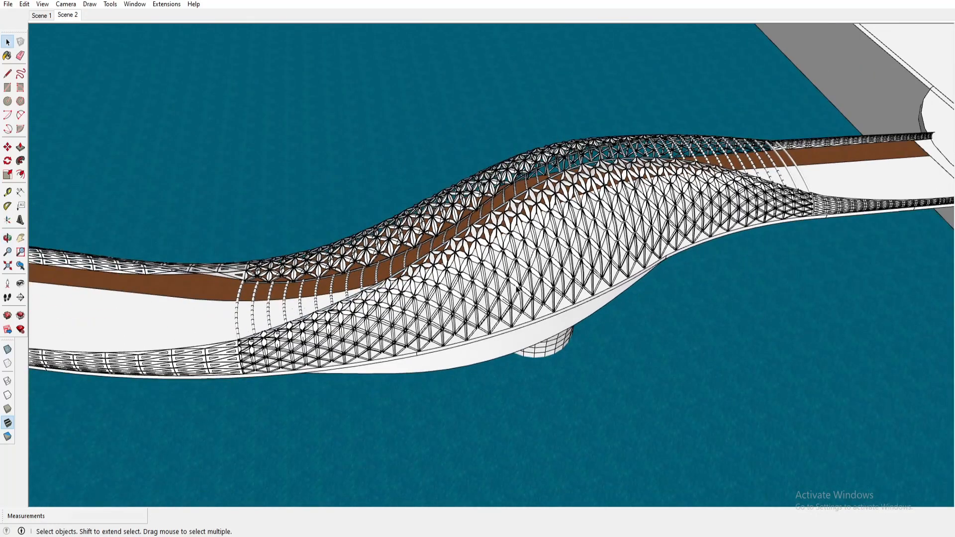
pyautogui.moveTo(519, 289); pyautogui.dragTo(271, 226, button='middle')
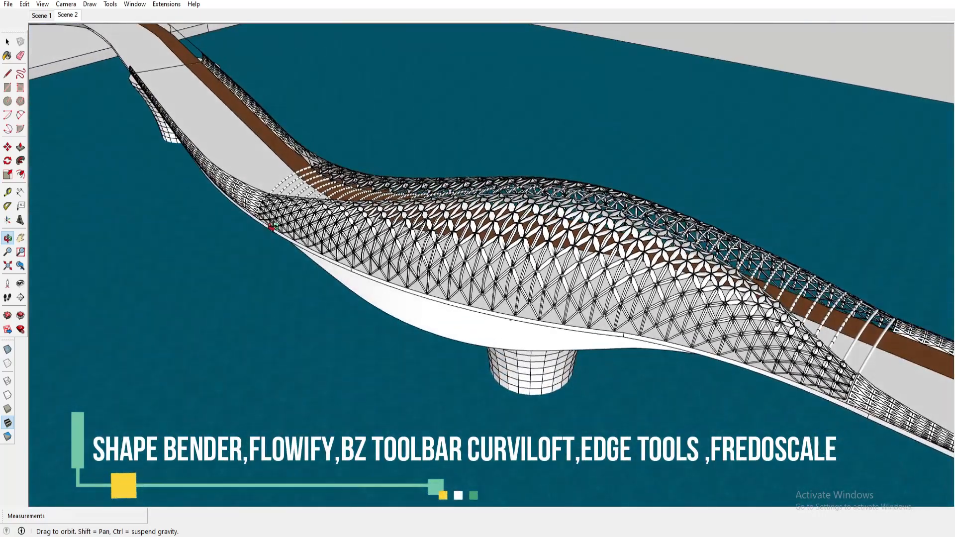
pyautogui.keyDown('shift'); pyautogui.moveTo(474, 338); pyautogui.dragTo(332, 282, button='middle'); pyautogui.keyUp('shift')
pyautogui.scroll(-2, 335, 288)
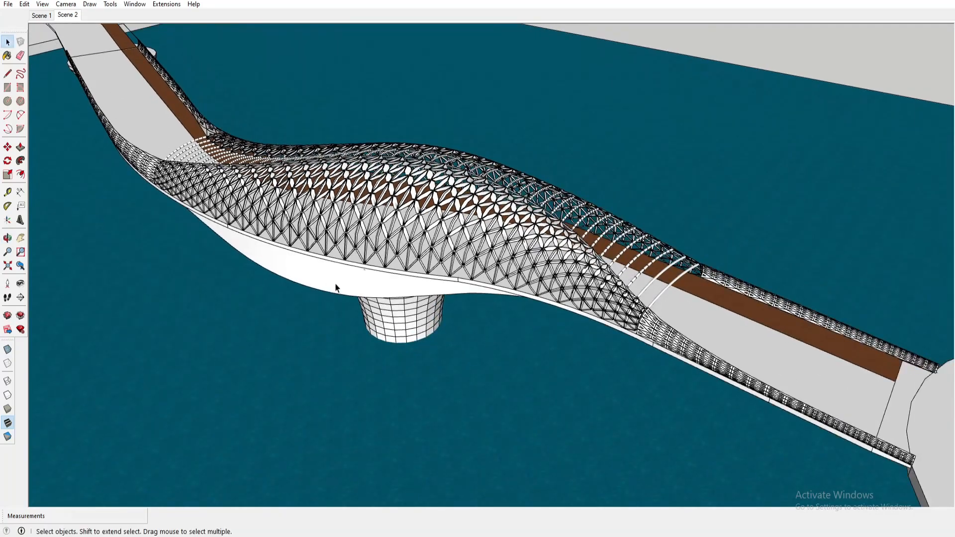
pyautogui.scroll(-2, 335, 287)
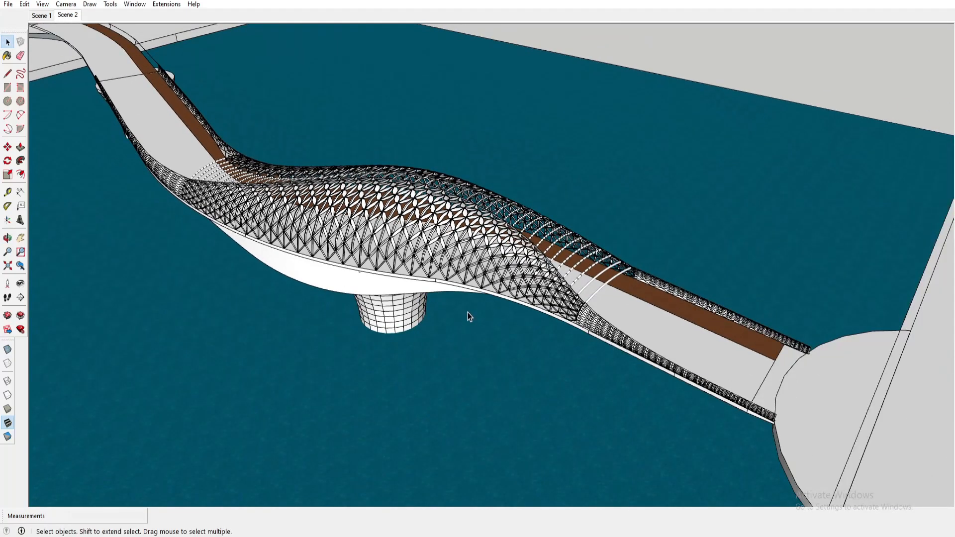
pyautogui.moveTo(467, 312); pyautogui.dragTo(91, 355, button='middle')
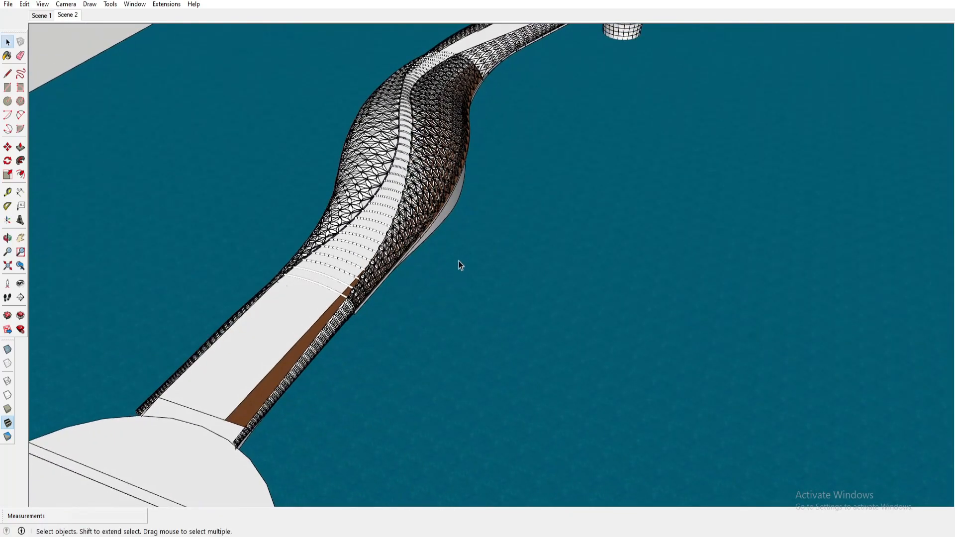
pyautogui.moveTo(459, 260); pyautogui.dragTo(581, 251, button='middle')
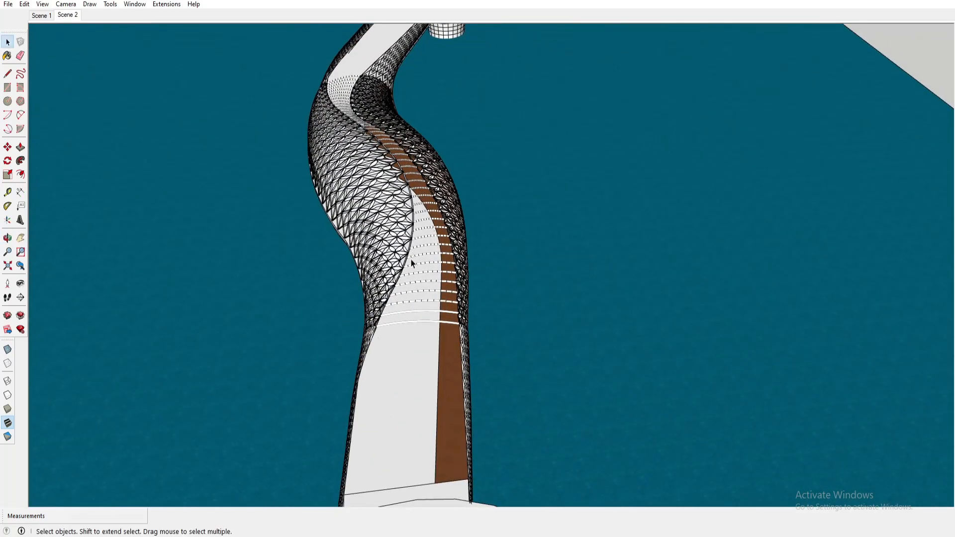
pyautogui.scroll(2, 412, 263)
pyautogui.scroll(1, 440, 306)
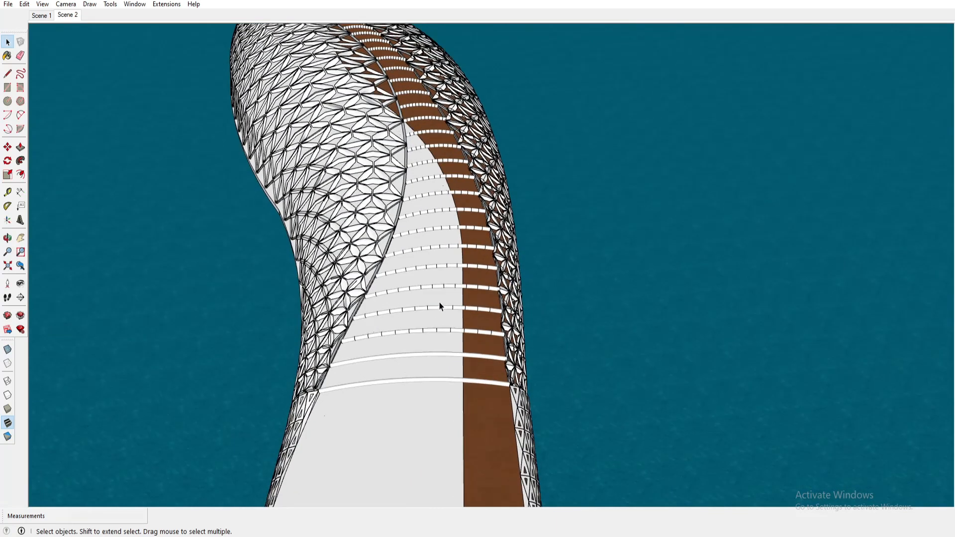
pyautogui.scroll(1, 432, 373)
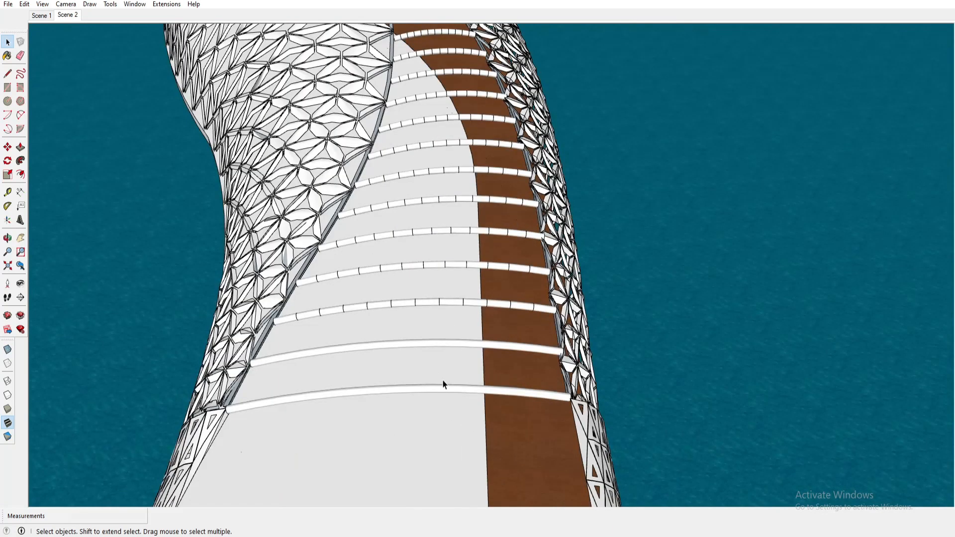
pyautogui.scroll(1, 441, 382)
pyautogui.moveTo(441, 382); pyautogui.dragTo(563, 270, button='middle')
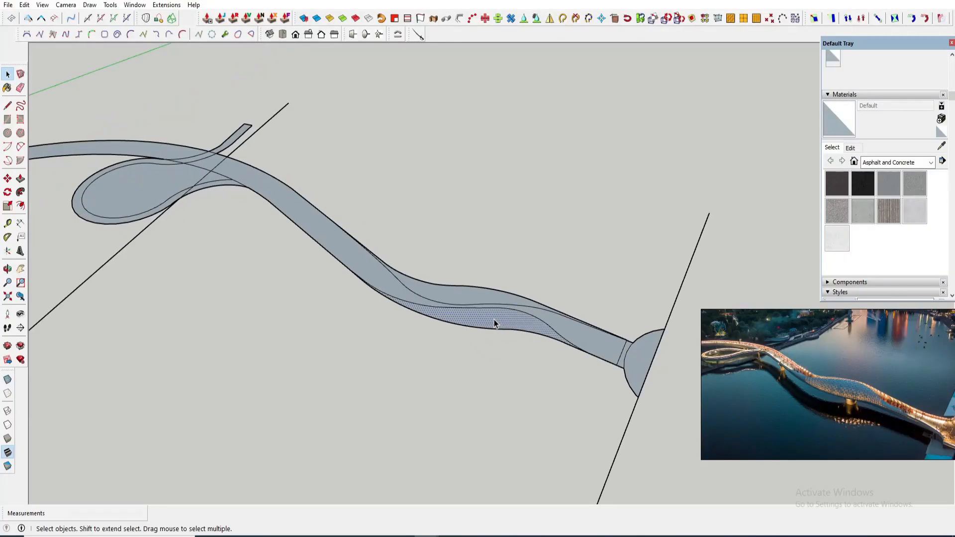
pyautogui.scroll(2, 494, 319)
pyautogui.click(514, 313)
pyautogui.scroll(3, 510, 311)
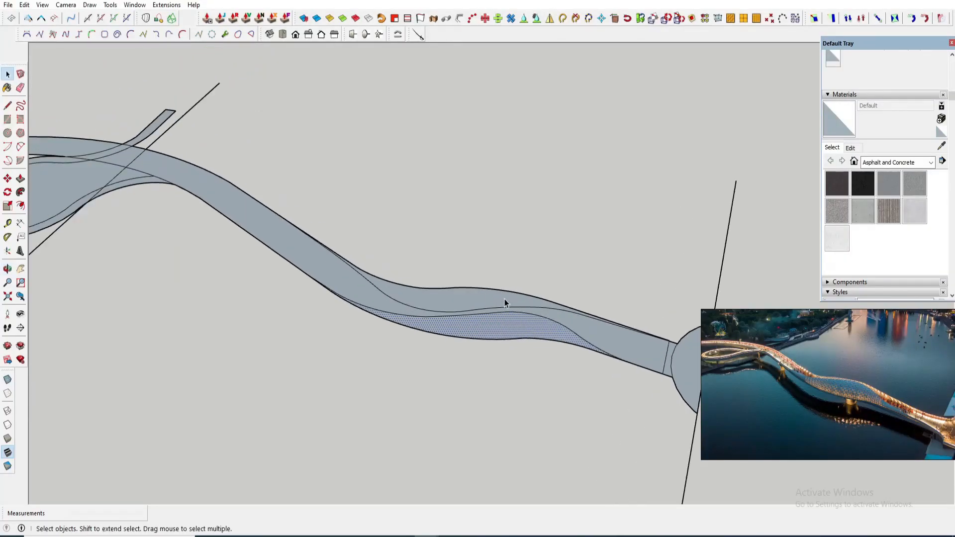
# - Copy the curved hatched deck face and place the copy above the bridge
pyautogui.scroll(-5, 458, 318)
pyautogui.press('m')
pyautogui.click(486, 324)
pyautogui.press('space')
pyautogui.press('Escape')
pyautogui.scroll(2, 487, 324)
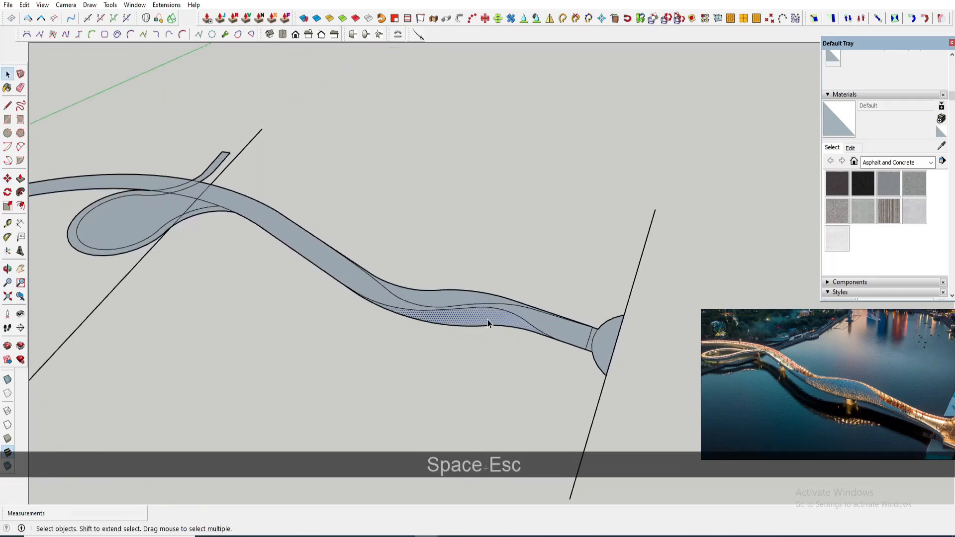
pyautogui.scroll(-2, 485, 323)
pyautogui.press('m')
pyautogui.press('ctrl')
pyautogui.click(523, 223)
pyautogui.press('space')
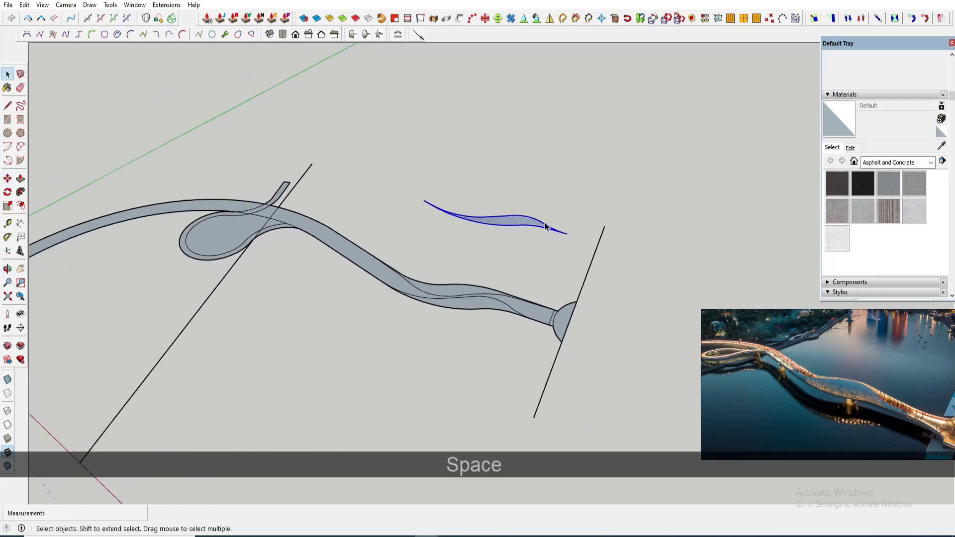
# - Draw a line across the narrow right tip of the copied shape to cut it off
pyautogui.scroll(5, 567, 216)
pyautogui.click(475, 254)
pyautogui.press('l')
pyautogui.scroll(1, 475, 251)
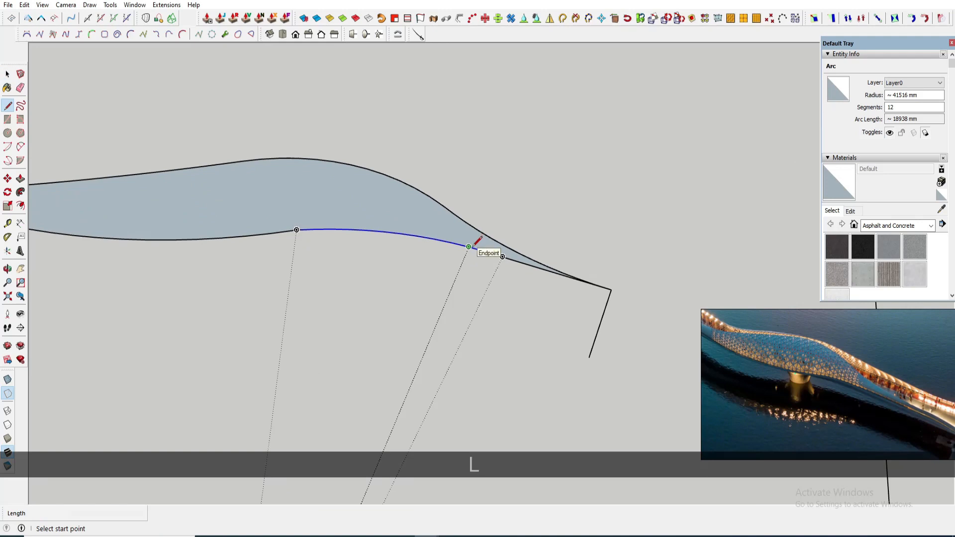
pyautogui.scroll(1, 470, 247)
pyautogui.click(476, 249)
pyautogui.press('space')
pyautogui.press('l')
pyautogui.scroll(1, 477, 248)
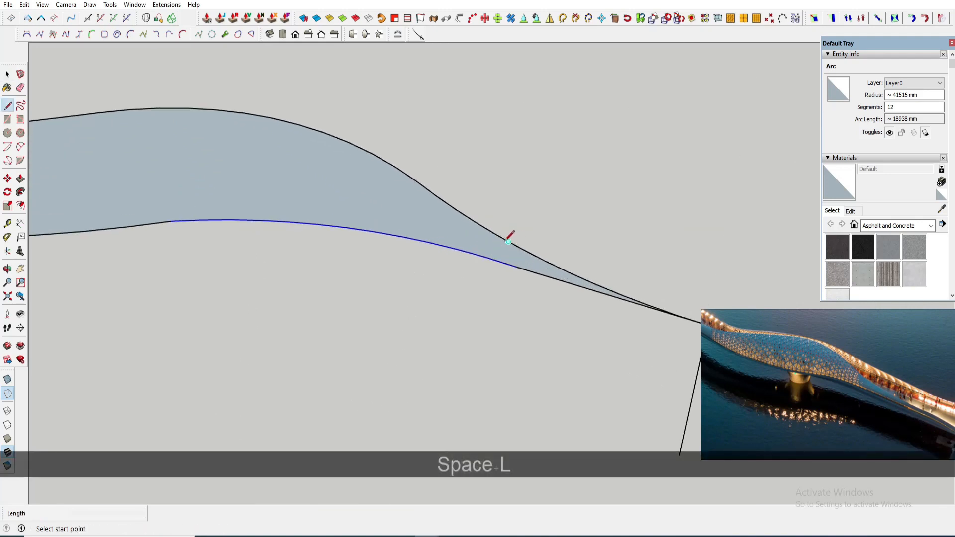
pyautogui.scroll(1, 490, 255)
pyautogui.click(487, 257)
pyautogui.press('space')
pyautogui.click(470, 234)
pyautogui.scroll(-3, 562, 266)
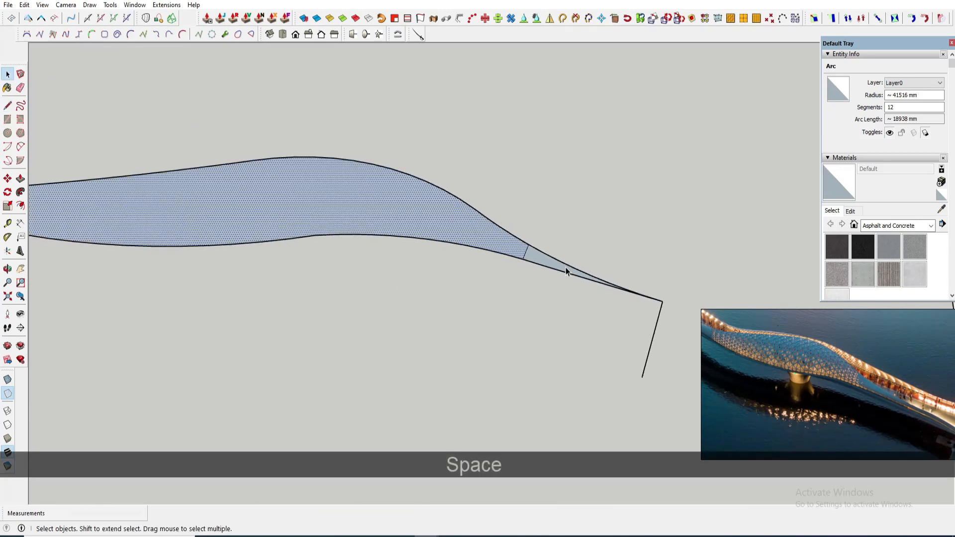
pyautogui.scroll(-4, 381, 233)
pyautogui.scroll(2, 189, 208)
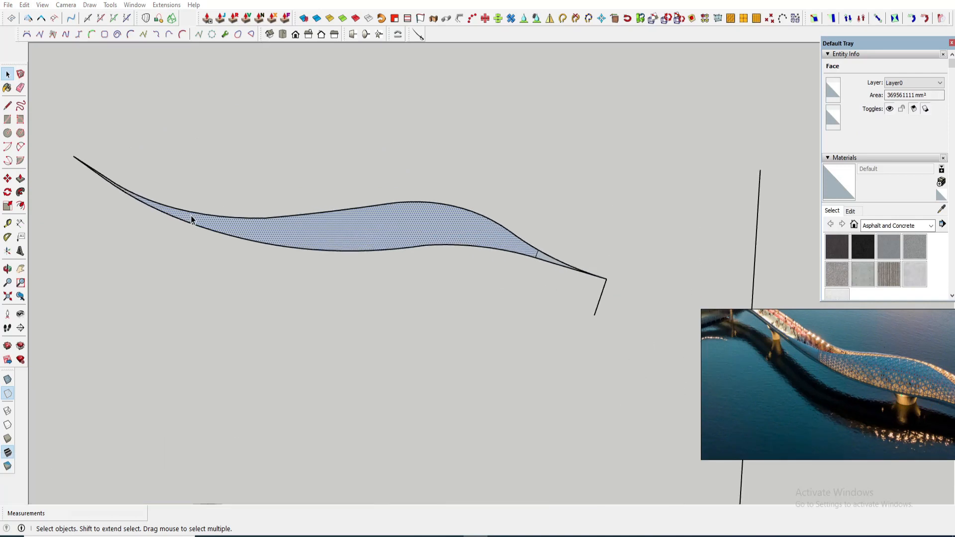
pyautogui.scroll(2, 189, 219)
# - Draw a line across the narrow left tip of the copied shape
pyautogui.press('l')
pyautogui.press('l')
pyautogui.scroll(1, 174, 216)
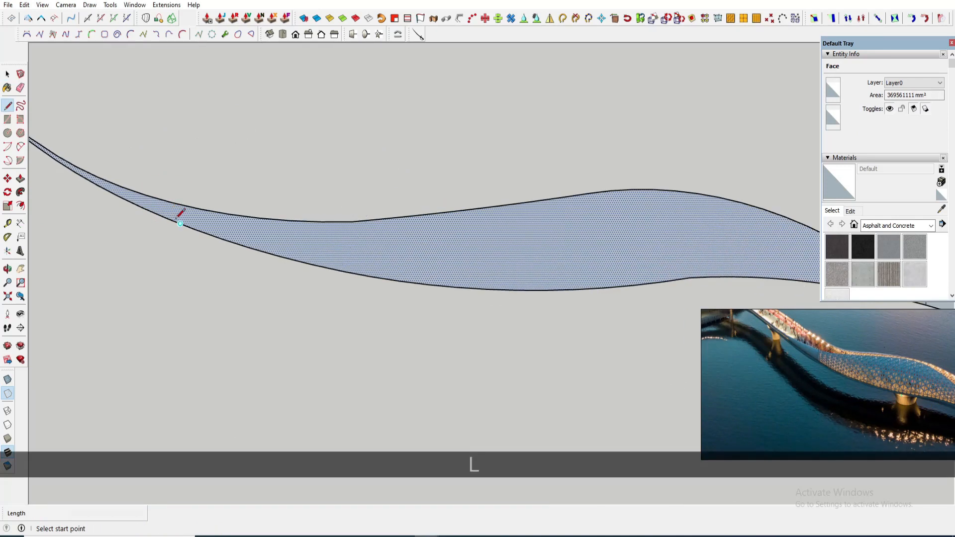
pyautogui.scroll(2, 194, 208)
pyautogui.click(193, 206)
pyautogui.press('space')
pyautogui.click(196, 214)
pyautogui.scroll(-5, 196, 214)
pyautogui.scroll(-5, 255, 216)
# - Erase the two small tip pieces at both ends of the copied shape
pyautogui.press('m')
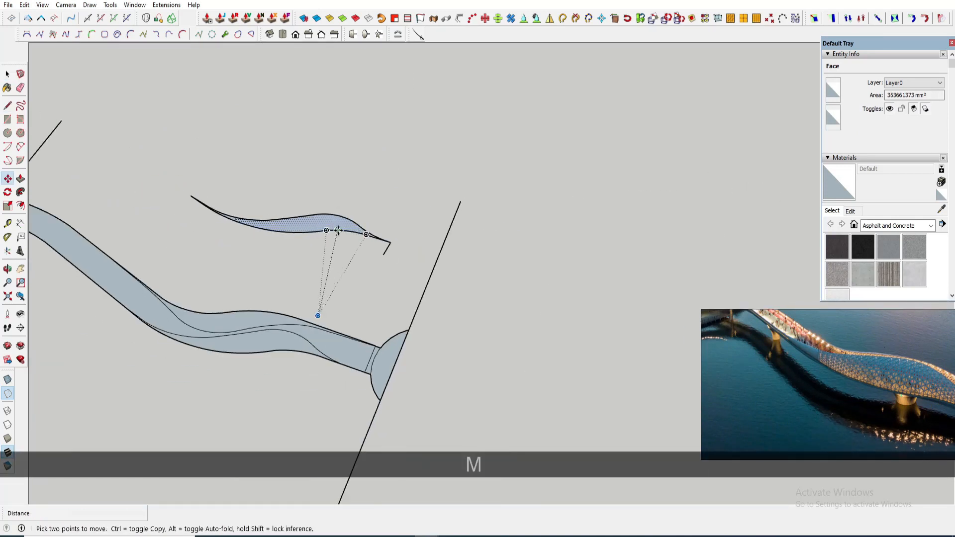
pyautogui.scroll(1, 393, 185)
pyautogui.press('space')
pyautogui.press('e')
pyautogui.click(386, 255)
pyautogui.scroll(6, 409, 170)
pyautogui.press('space')
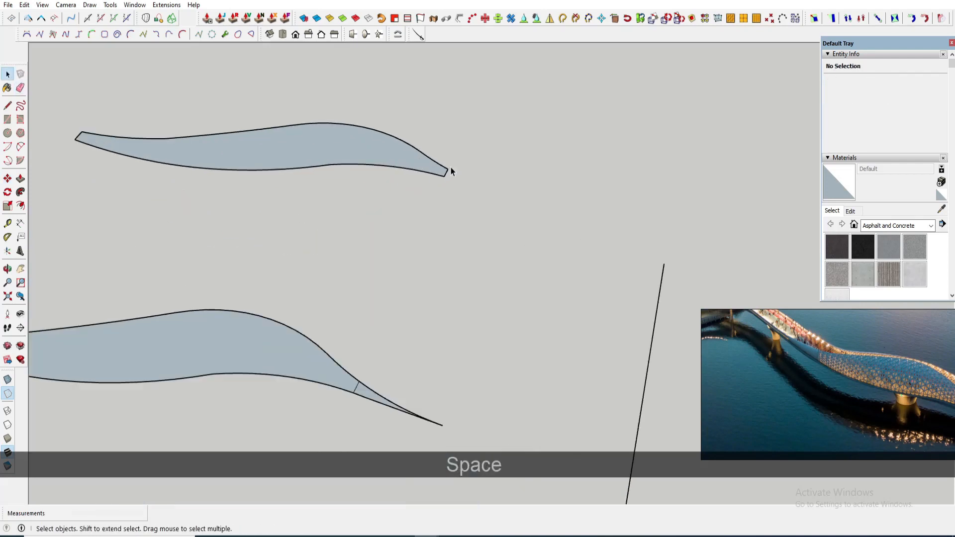
pyautogui.press('e')
pyautogui.click(451, 176)
# - Erase the copied face and its end edges, leaving only the two long curves
pyautogui.keyDown('shift'); pyautogui.moveTo(211, 170); pyautogui.dragTo(290, 189, button='middle'); pyautogui.keyUp('shift')
pyautogui.scroll(4, 146, 162)
pyautogui.click(147, 162)
pyautogui.scroll(-4, 147, 162)
pyautogui.press('space')
pyautogui.click(209, 165)
pyautogui.scroll(-6, 224, 172)
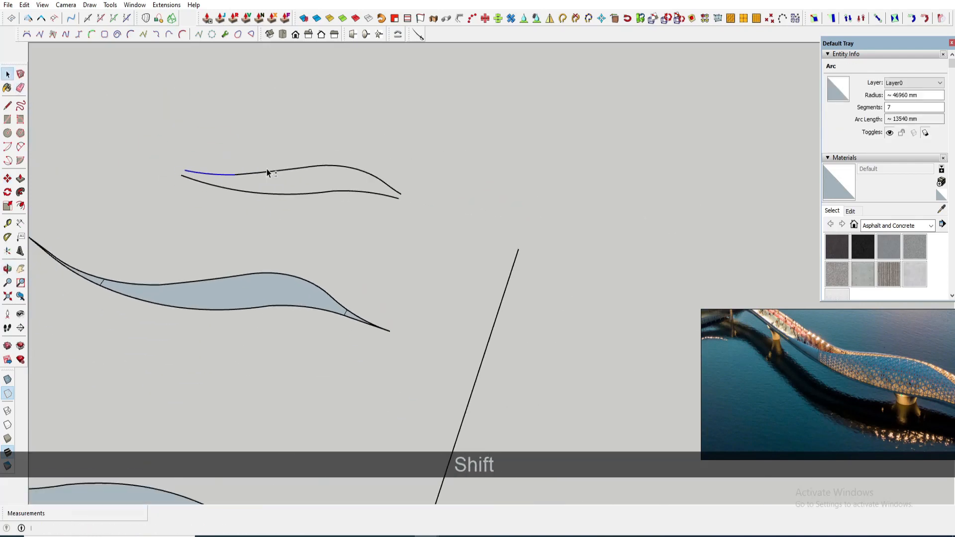
# - Select the curves to check their length, then draw a long flat rectangle of matching length beside them
pyautogui.press('r')
pyautogui.scroll(1, 281, 160)
pyautogui.press('space')
pyautogui.tripleClick(261, 174)
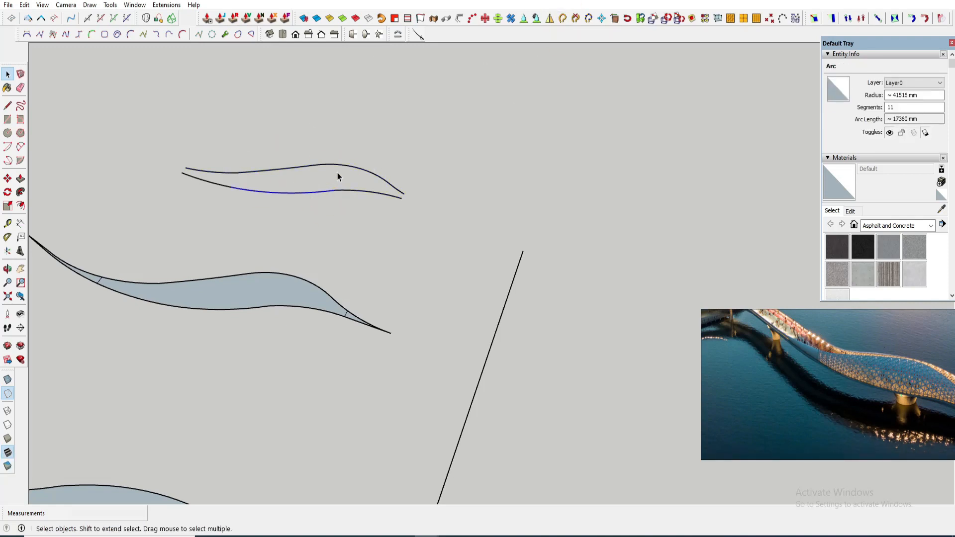
pyautogui.press('r')
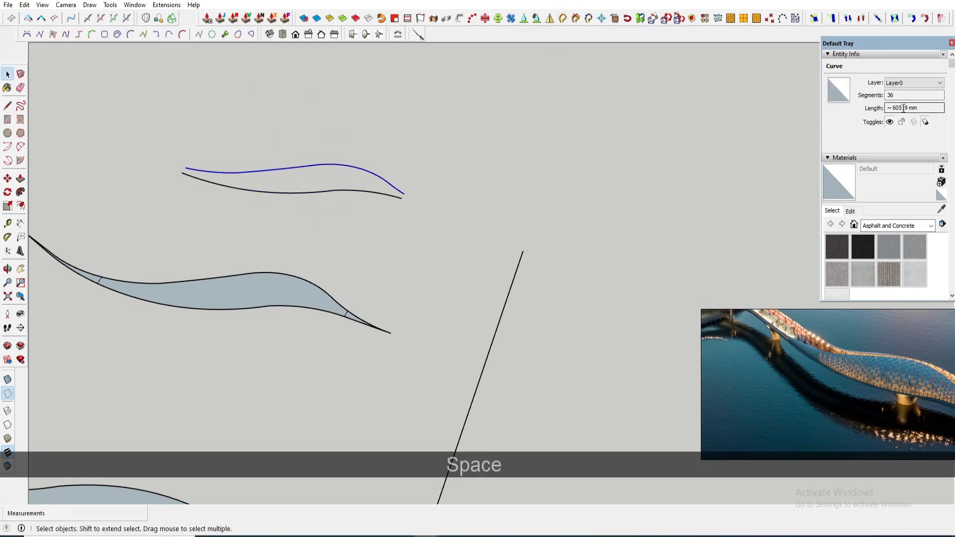
pyautogui.press('t')
pyautogui.write('r')
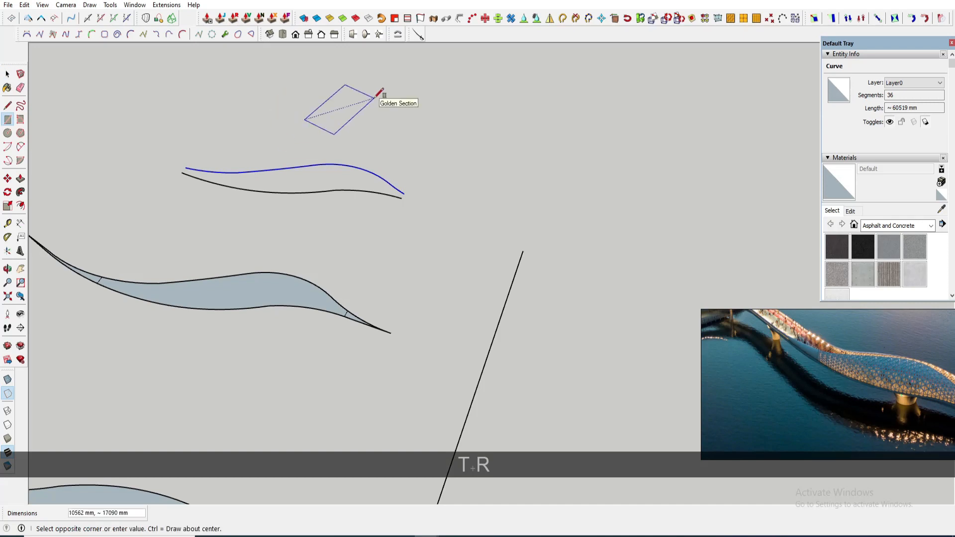
pyautogui.write('60')
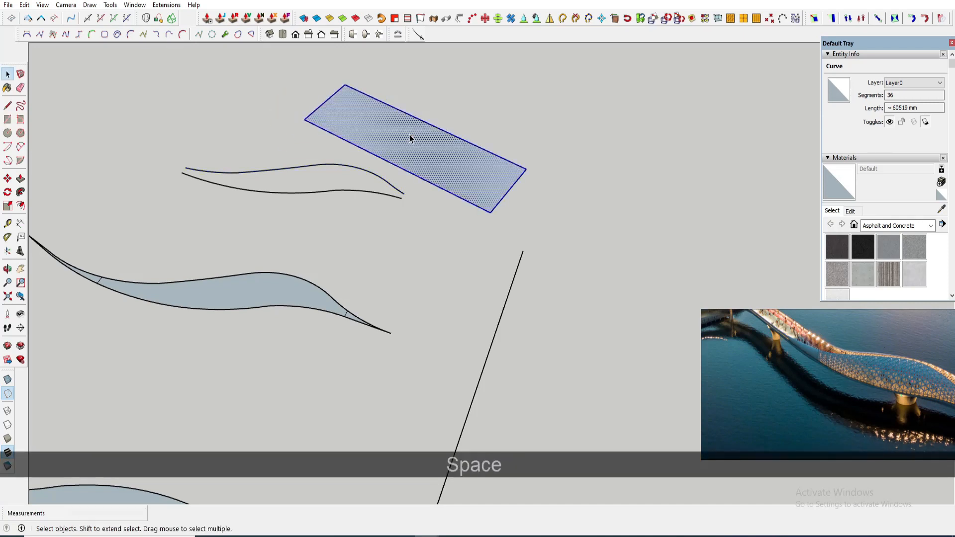
pyautogui.write('q')
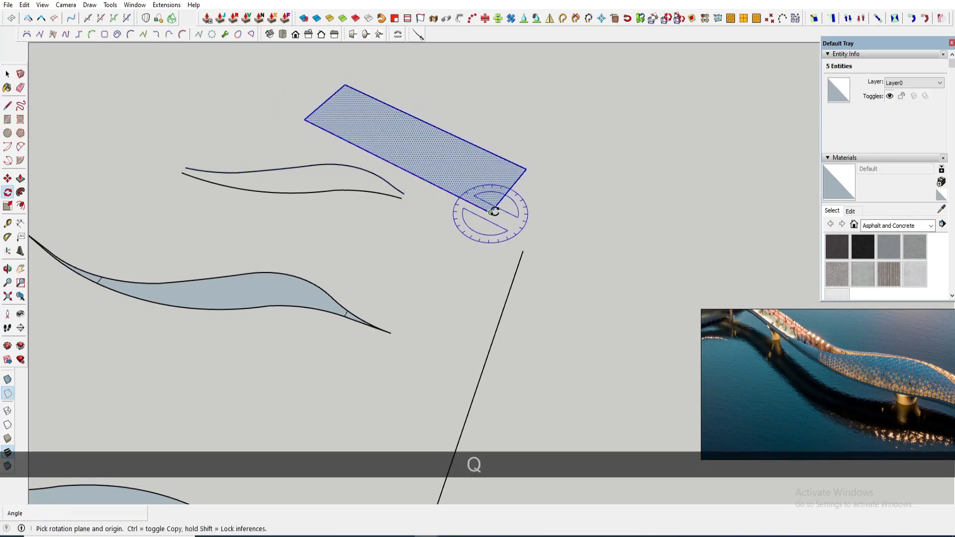
# - Rotate the rectangle 90 degrees to stand it upright
pyautogui.moveTo(491, 212); pyautogui.dragTo(444, 194)
pyautogui.write('90')
pyautogui.press('Return')
pyautogui.moveTo(422, 166); pyautogui.dragTo(448, 157, button='middle')
pyautogui.press('space')
# - Place a guide 6750 mm from the rectangle's bottom edge with the Tape Measure
pyautogui.press('t')
pyautogui.scroll(3, 454, 211)
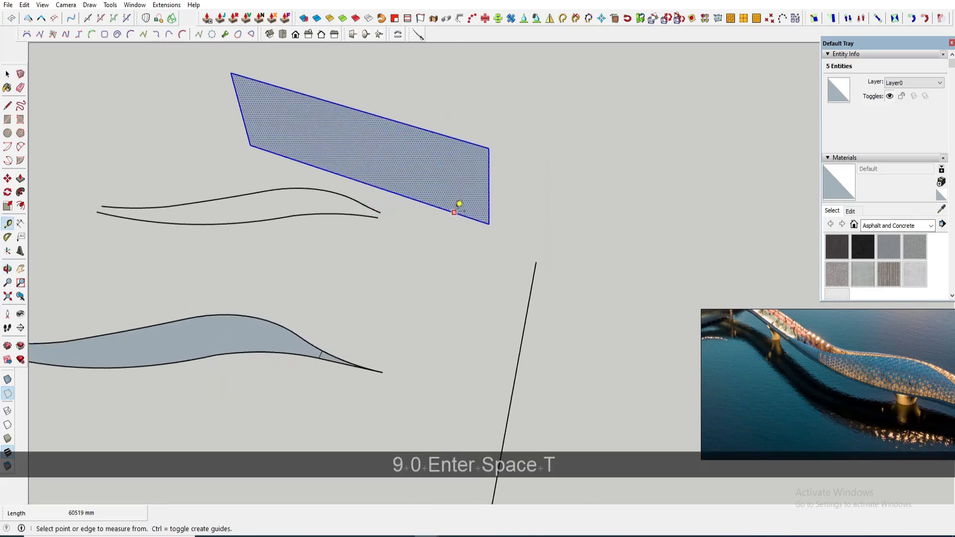
pyautogui.click(455, 213)
pyautogui.press('space')
pyautogui.click(475, 136)
# - Move the rectangle's top edge down to reduce its height
pyautogui.press('m')
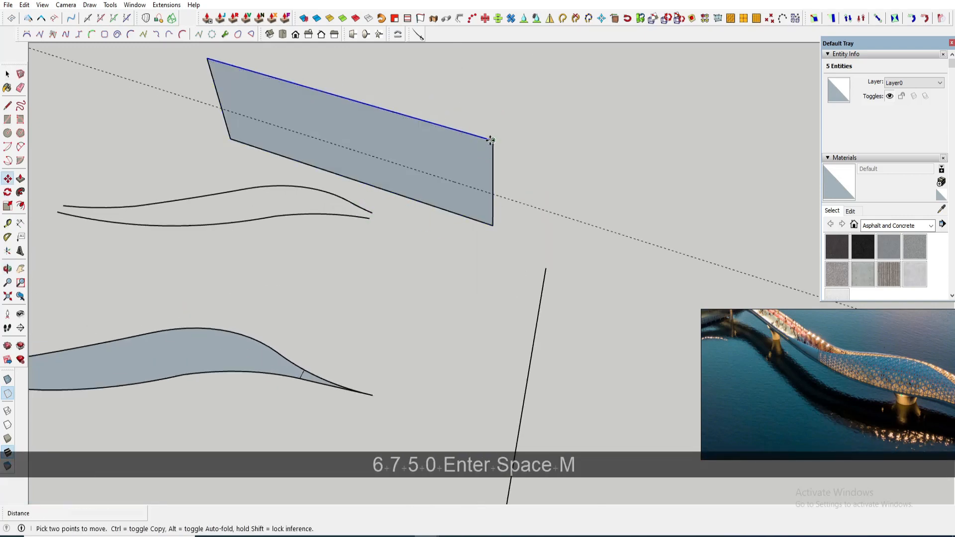
pyautogui.click(493, 140)
pyautogui.click(493, 195)
pyautogui.press('e')
pyautogui.click(194, 130)
pyautogui.press('a')
pyautogui.moveTo(289, 179); pyautogui.dragTo(261, 153, button='middle')
pyautogui.scroll(1, 176, 155)
pyautogui.press('space')
pyautogui.scroll(3, 175, 155)
# - Place a guide 1250 mm in from the rectangle's left end
pyautogui.press('t')
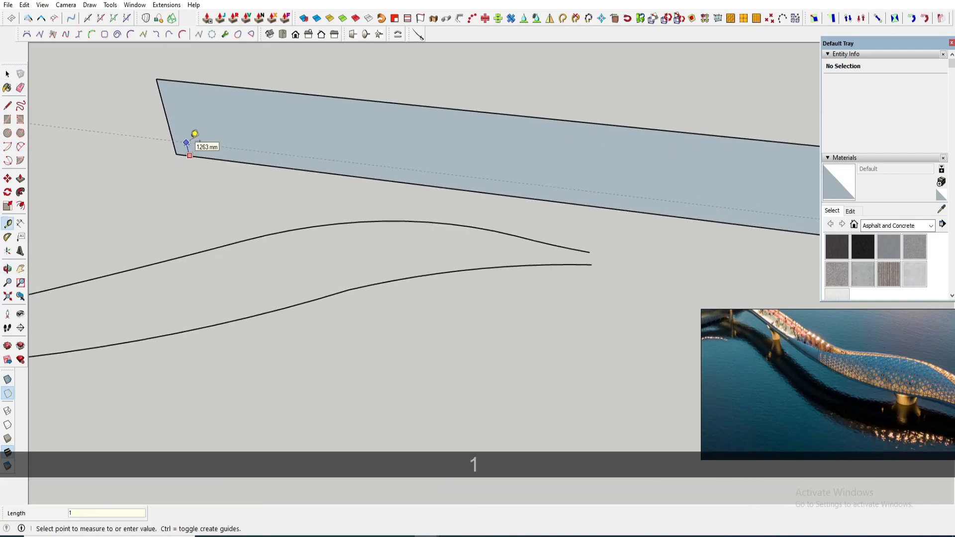
pyautogui.click(181, 140)
pyautogui.scroll(-3, 181, 140)
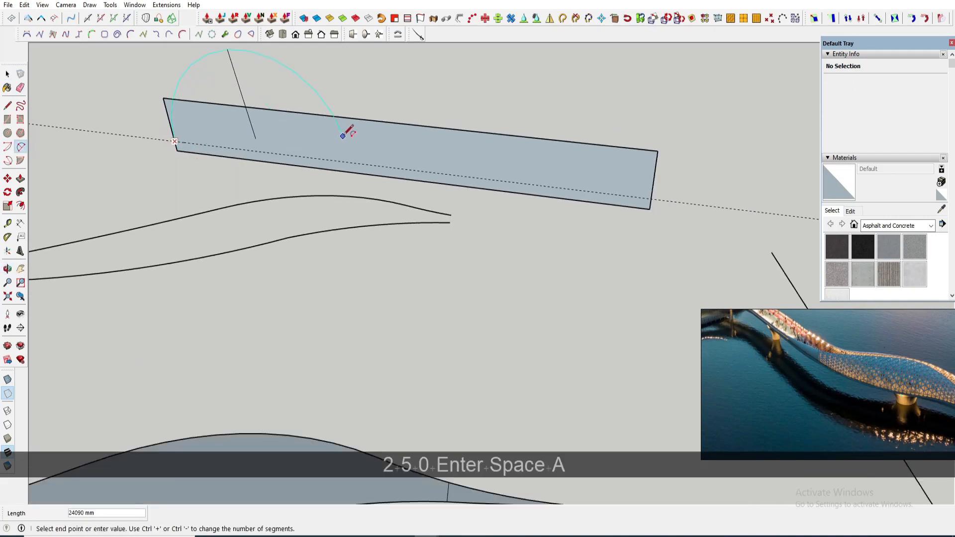
pyautogui.press('space')
# - Draw a line from the guide point at the lower left up to the rectangle's top edge
pyautogui.press('l')
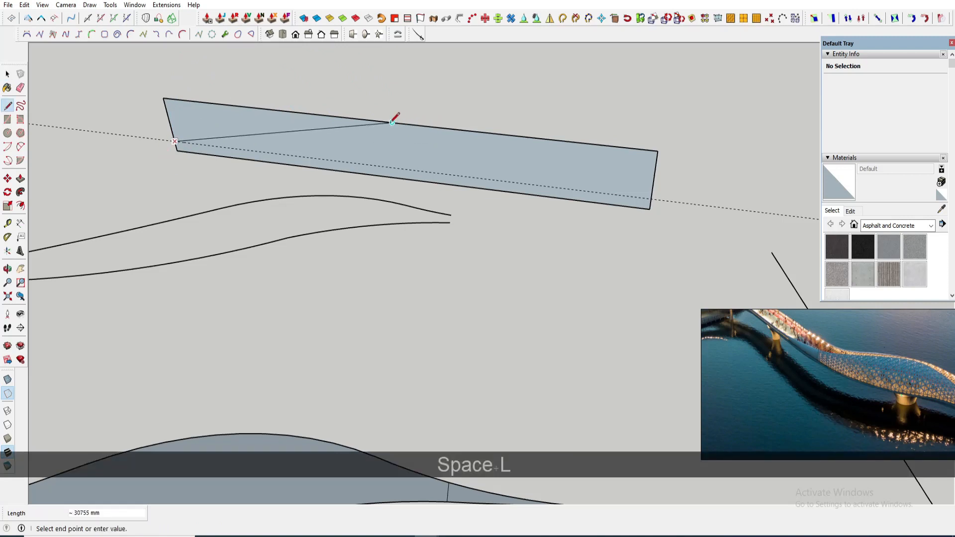
pyautogui.click(392, 122)
pyautogui.press('space')
# - Draw arcs along the profile lines to form a smooth rising and falling curve
pyautogui.press('a')
pyautogui.scroll(2, 342, 128)
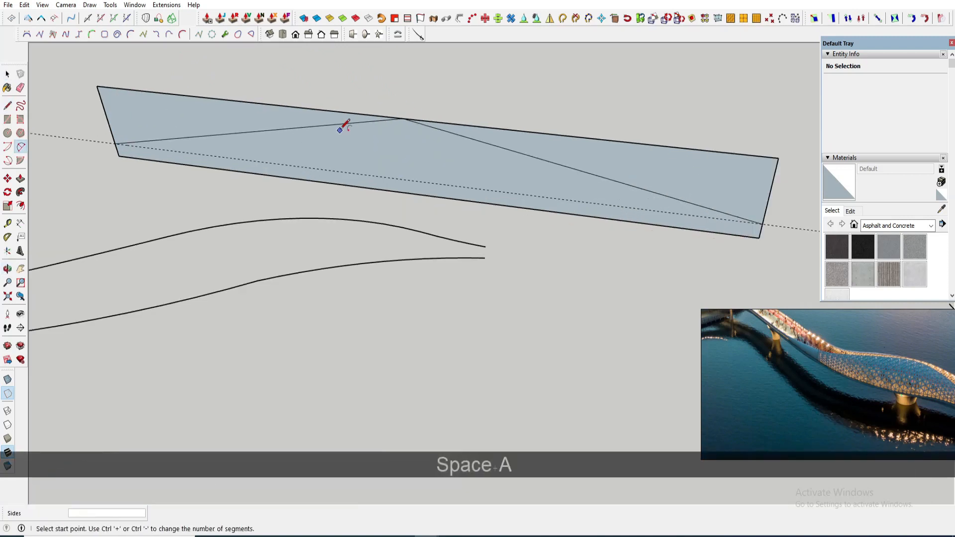
pyautogui.click(504, 148)
pyautogui.scroll(2, 466, 139)
pyautogui.click(432, 130)
# - Erase the straight construction lines beneath the curved profile
pyautogui.press('e')
pyautogui.scroll(2, 415, 122)
pyautogui.click(409, 117)
pyautogui.click(311, 109)
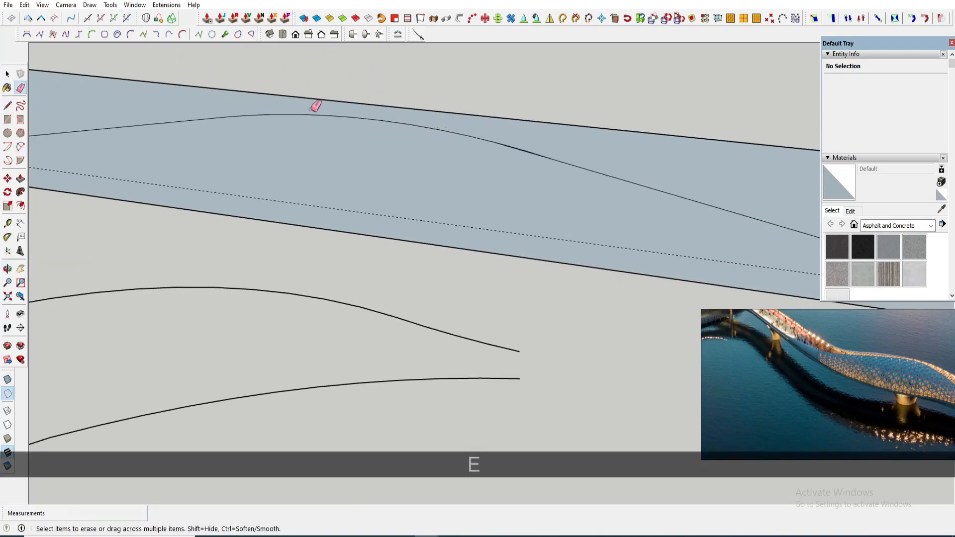
pyautogui.scroll(-6, 442, 143)
pyautogui.scroll(-1, 449, 141)
pyautogui.scroll(3, 472, 167)
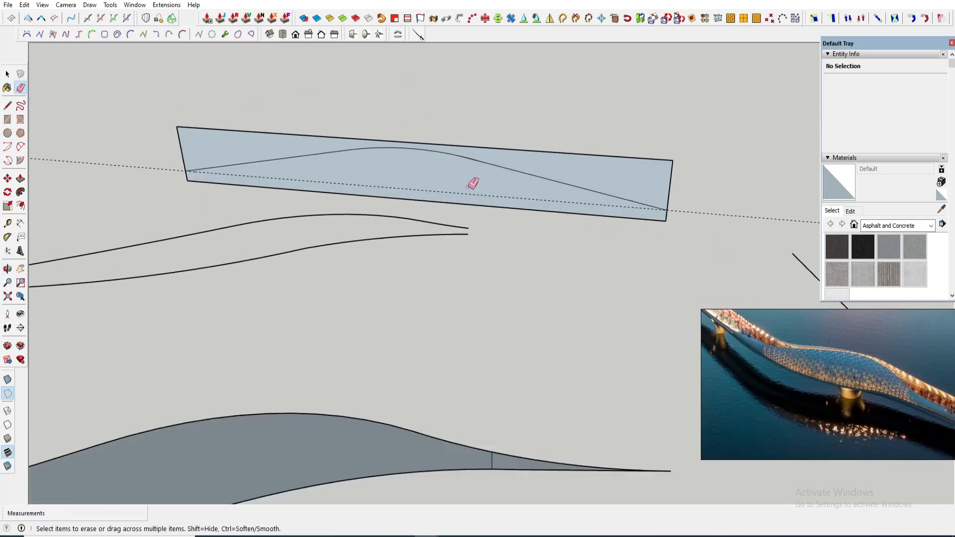
# - Erase the rectangle's top and right edges, leaving only the curved profile shape
pyautogui.press('space')
pyautogui.press('r')
pyautogui.press('t')
pyautogui.click(517, 200)
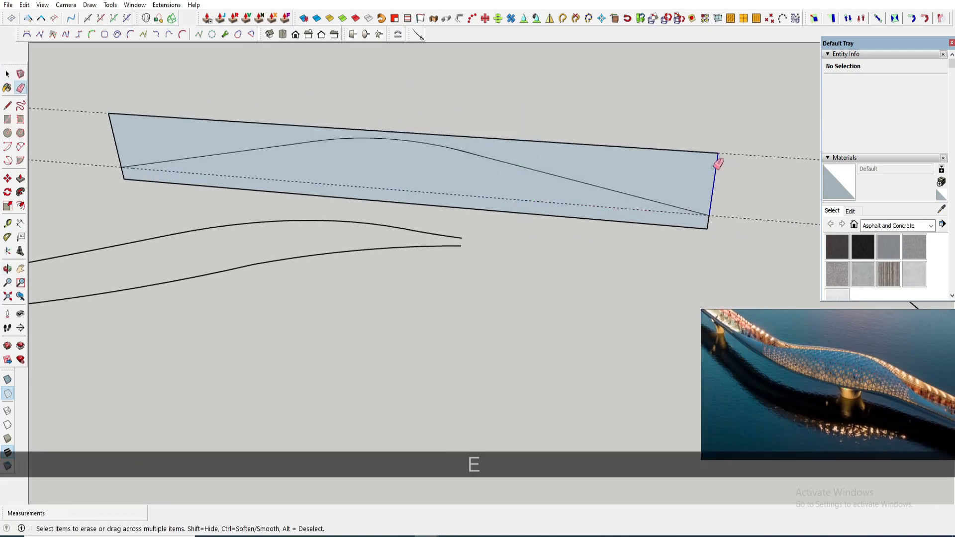
pyautogui.click(715, 167)
pyautogui.press('space')
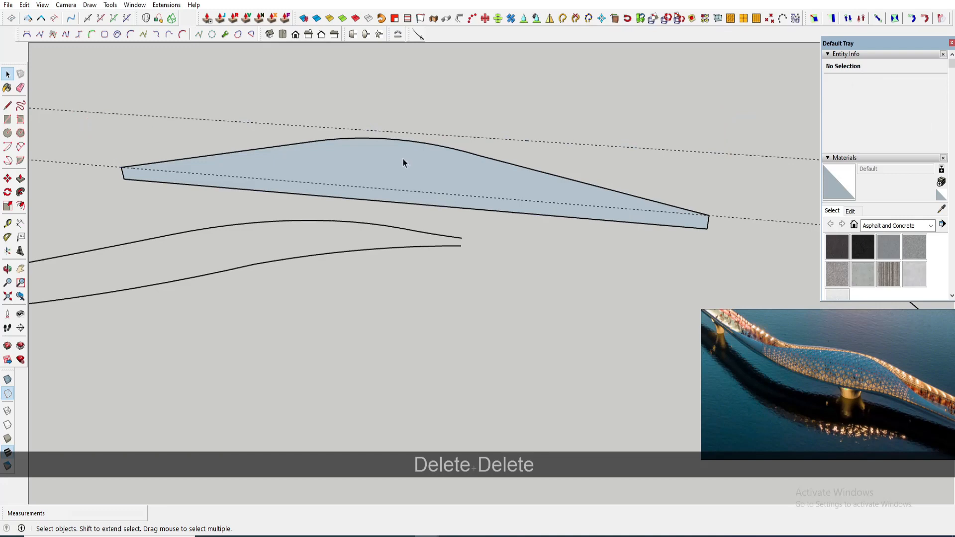
pyautogui.doubleClick(402, 163)
pyautogui.press('s')
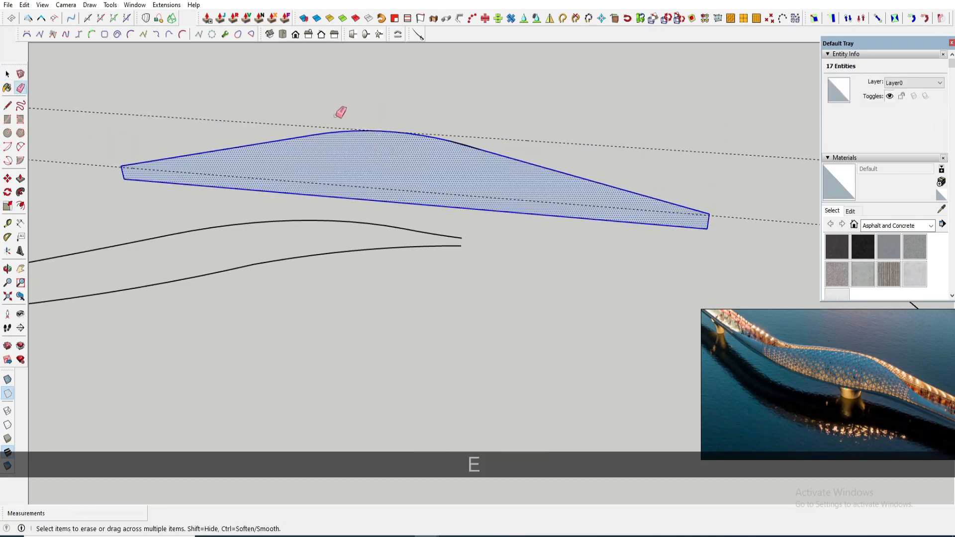
pyautogui.click(337, 128)
pyautogui.scroll(-1, 393, 149)
pyautogui.moveTo(403, 153)
pyautogui.mouseDown(button='middle')
pyautogui.moveTo(422, 162)
pyautogui.moveTo(394, 145)
pyautogui.moveTo(409, 141)
pyautogui.mouseUp(button='middle')
pyautogui.press('space')
pyautogui.scroll(-1, 422, 162)
pyautogui.click(412, 162)
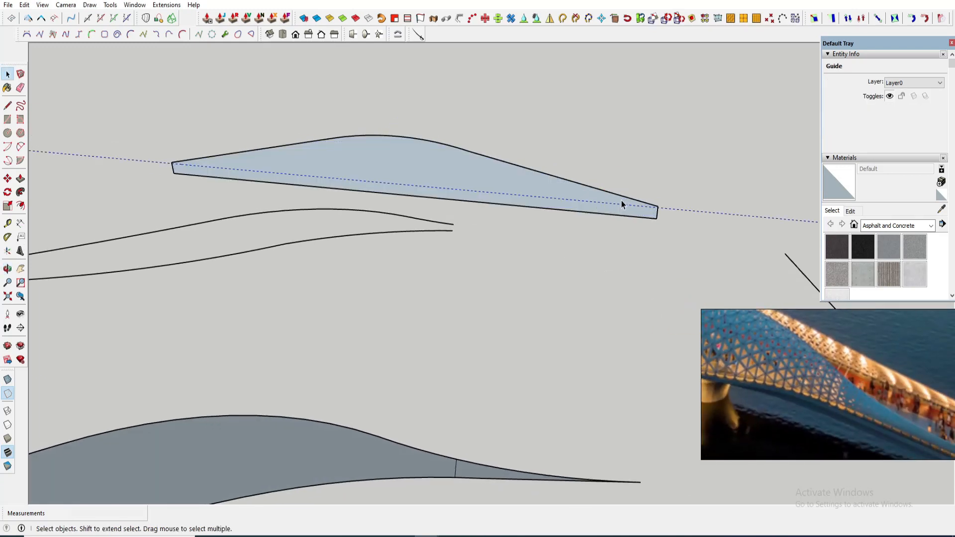
pyautogui.moveTo(597, 201); pyautogui.dragTo(580, 197, button='middle')
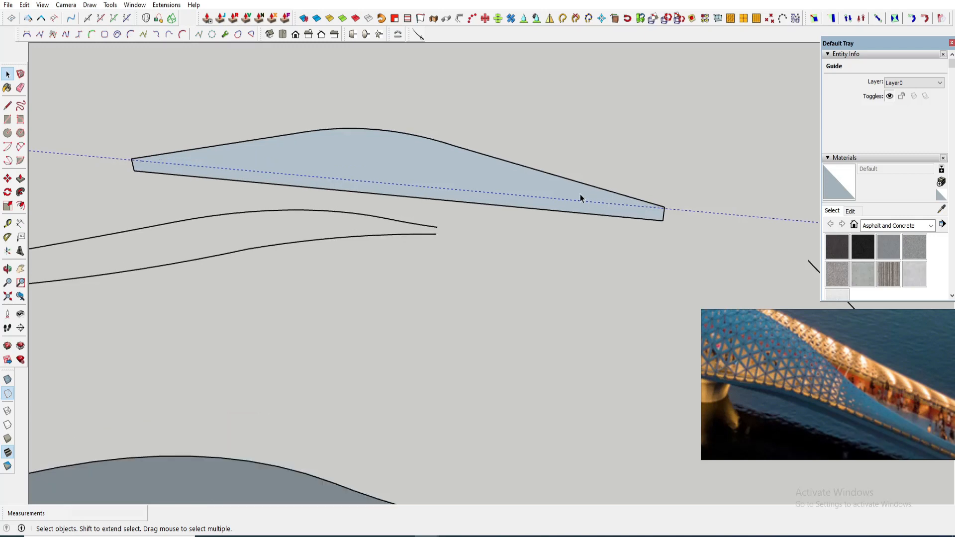
pyautogui.press('l')
pyautogui.scroll(3, 90, 150)
pyautogui.press('space')
pyautogui.press('l')
pyautogui.click(135, 155)
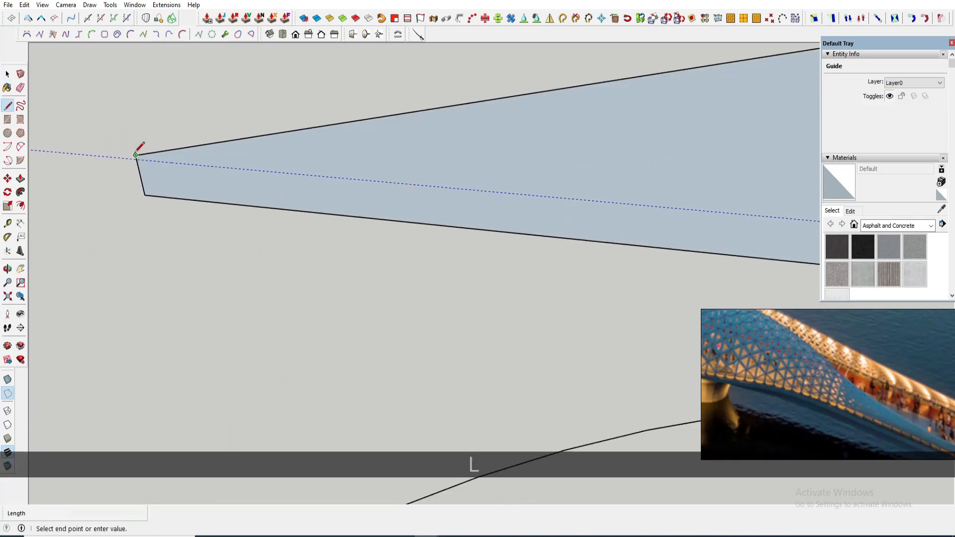
pyautogui.scroll(-6, 148, 183)
pyautogui.scroll(3, 429, 212)
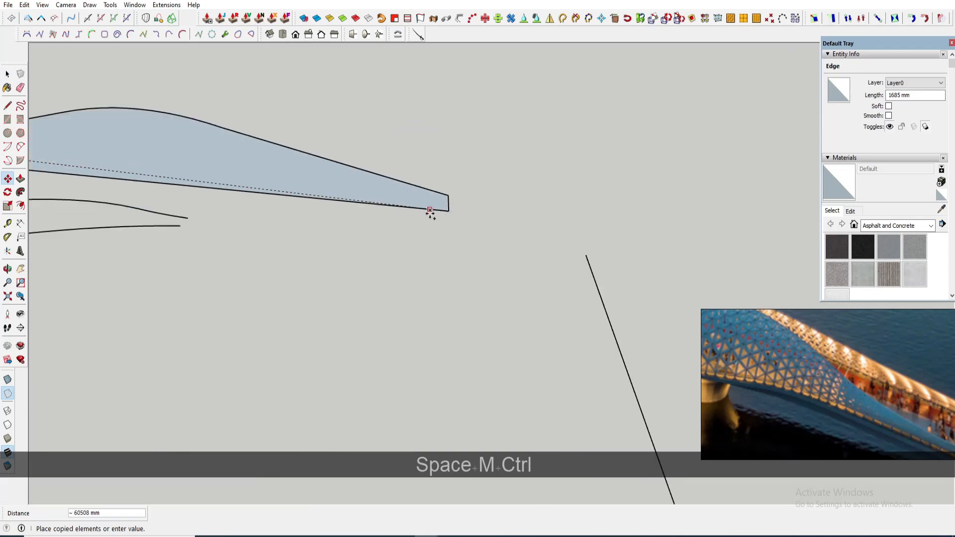
# - Move the profile's left end edge 300 mm along the blue axis
pyautogui.press('space')
pyautogui.scroll(-5, 513, 202)
pyautogui.scroll(3, 96, 166)
pyautogui.keyDown('ctrl'); pyautogui.click(96, 167); pyautogui.keyUp('ctrl')
pyautogui.scroll(3, 99, 175)
pyautogui.press('m')
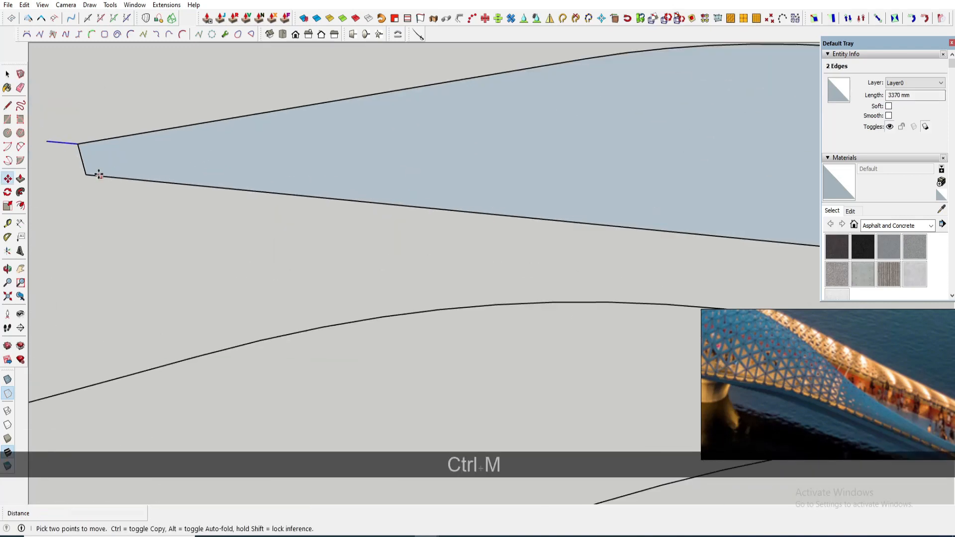
pyautogui.write('300')
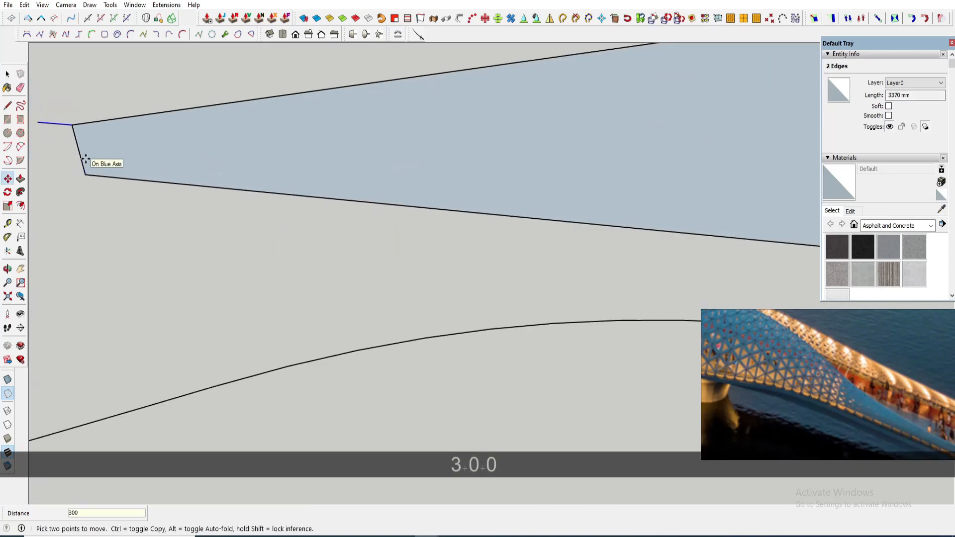
pyautogui.press('Return')
# - Select the whole curved profile shape and make it a group
pyautogui.press('e')
pyautogui.scroll(-3, 96, 140)
pyautogui.scroll(-3, 348, 149)
pyautogui.scroll(2, 614, 188)
pyautogui.scroll(-3, 618, 185)
pyautogui.press('space')
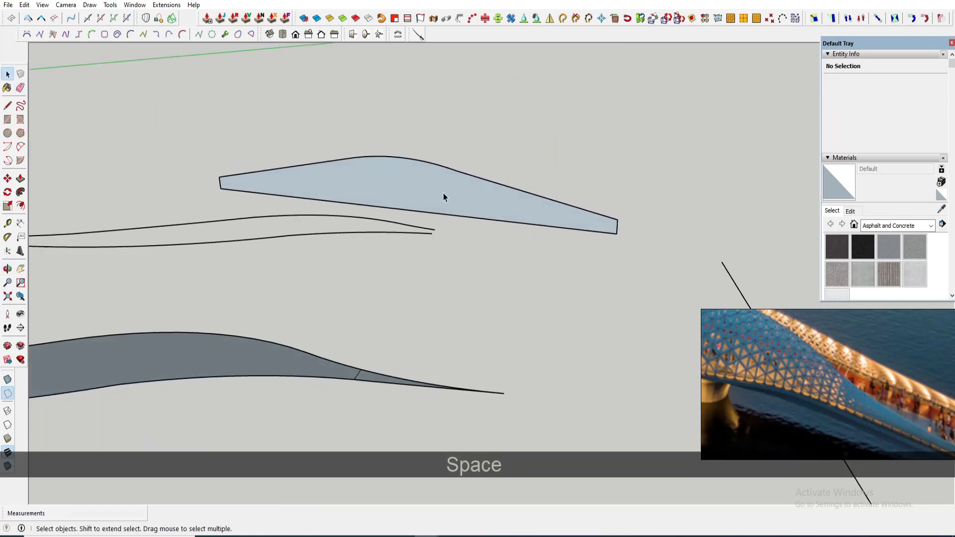
pyautogui.doubleClick(444, 193)
pyautogui.rightClick(440, 180)
pyautogui.click(389, 187)
pyautogui.scroll(2, 422, 184)
pyautogui.rightClick(423, 184)
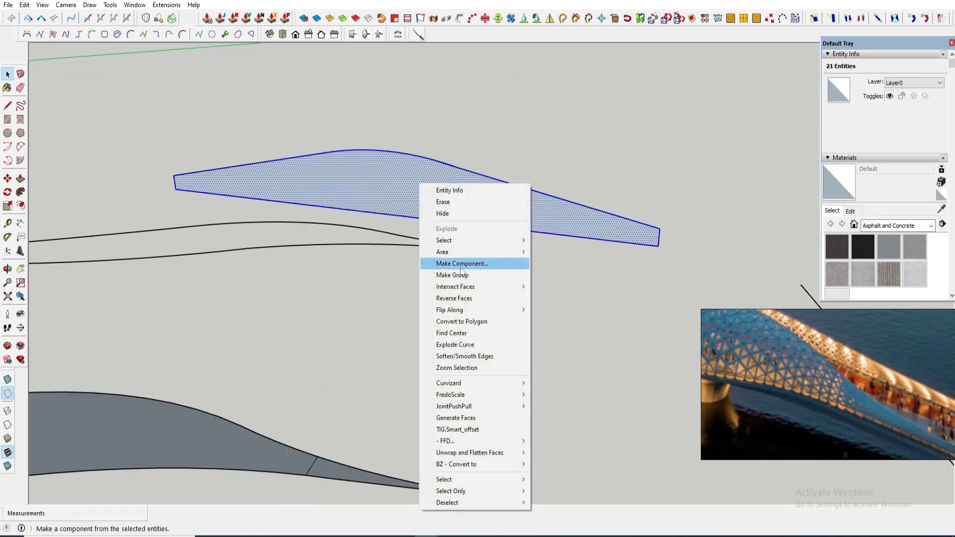
pyautogui.click(442, 275)
# - Bend the profile group along the curved path with the Shape Bender plugin, using the straight line as reference
pyautogui.scroll(-3, 392, 185)
pyautogui.press('l')
pyautogui.click(249, 189)
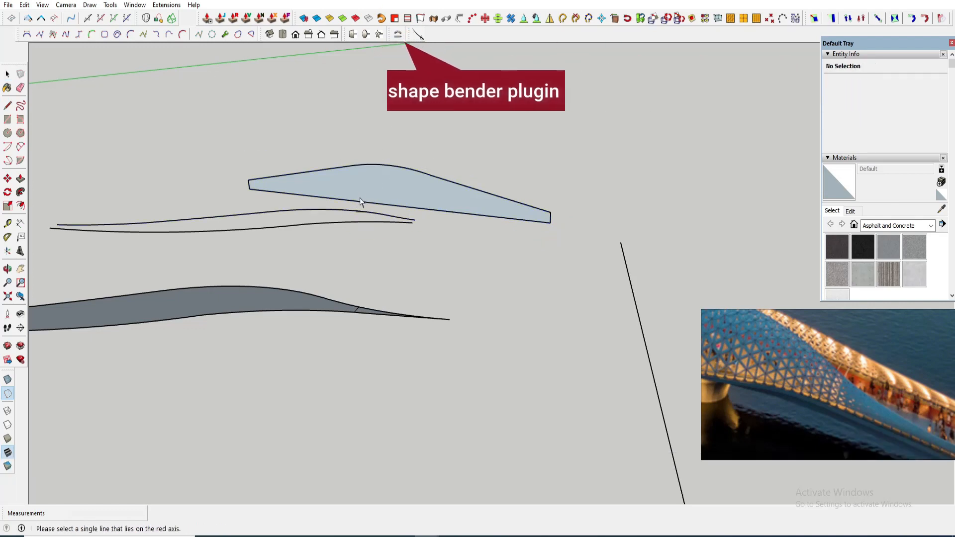
pyautogui.press('Return')
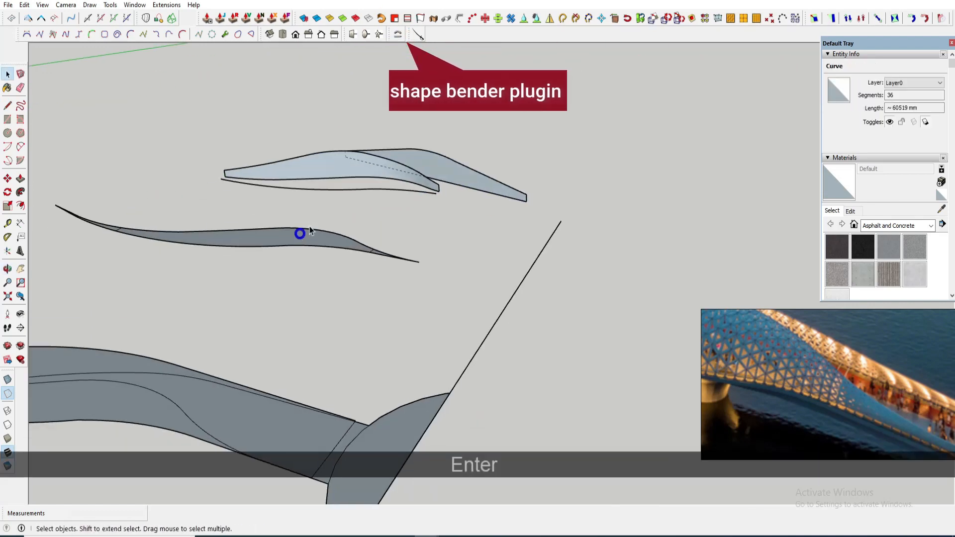
# - Delete the straight reference line left over from the bending
pyautogui.press('space')
pyautogui.scroll(5, 446, 196)
pyautogui.scroll(-4, 386, 184)
pyautogui.moveTo(365, 176); pyautogui.dragTo(171, 162, button='middle')
pyautogui.scroll(4, 412, 189)
pyautogui.doubleClick(410, 186)
pyautogui.press('e')
pyautogui.press('space')
pyautogui.click(414, 186)
pyautogui.press('Delete')
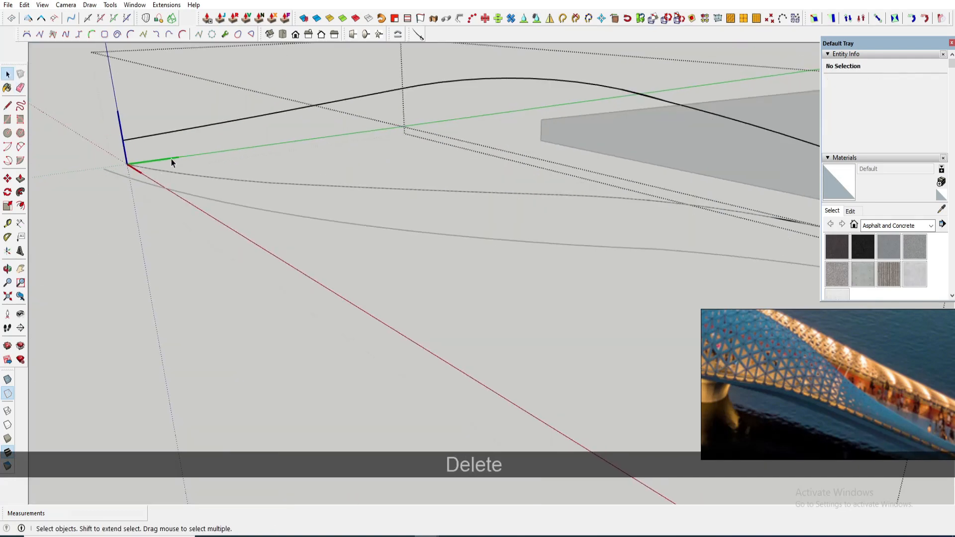
# - Delete the duplicate path curve and stray edges near the end of the bent profile
pyautogui.press('Escape')
pyautogui.scroll(3, 242, 177)
pyautogui.click(243, 177)
pyautogui.moveTo(243, 177); pyautogui.dragTo(282, 249, button='middle')
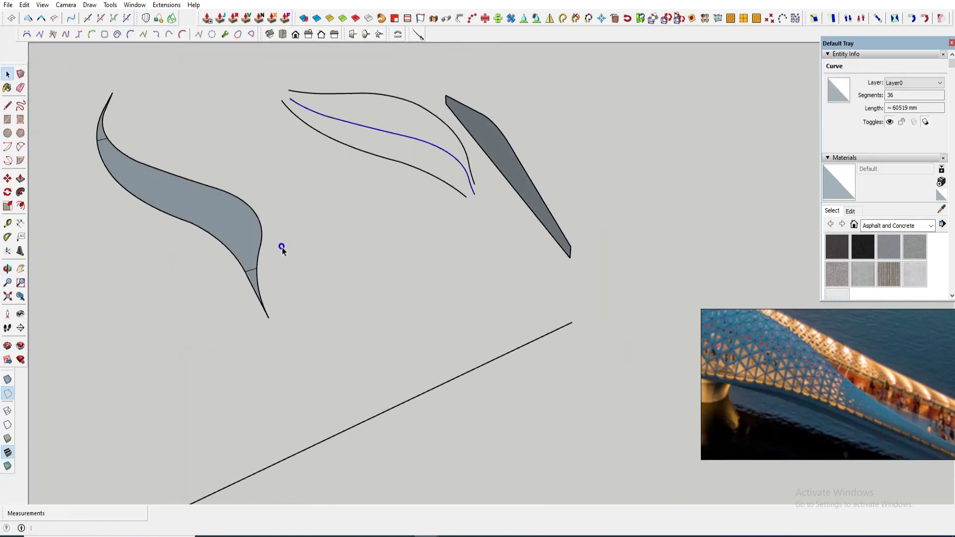
pyautogui.scroll(2, 463, 213)
pyautogui.press('Delete')
pyautogui.scroll(1, 475, 198)
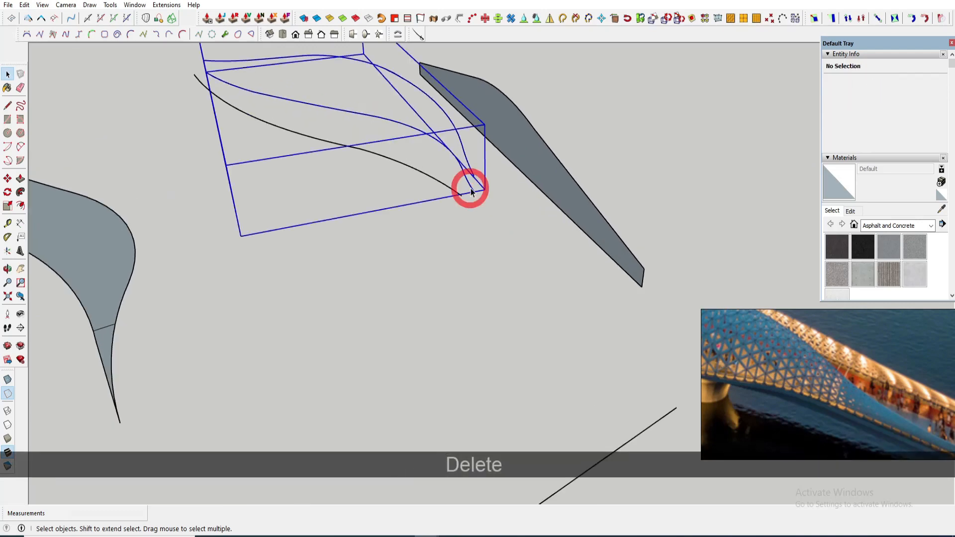
pyautogui.doubleClick(466, 189)
pyautogui.click(470, 190)
pyautogui.press('Delete')
pyautogui.press('Escape')
pyautogui.click(469, 171)
pyautogui.moveTo(469, 170); pyautogui.dragTo(506, 175, button='middle')
pyautogui.click(453, 161)
pyautogui.scroll(1, 505, 175)
pyautogui.click(539, 161)
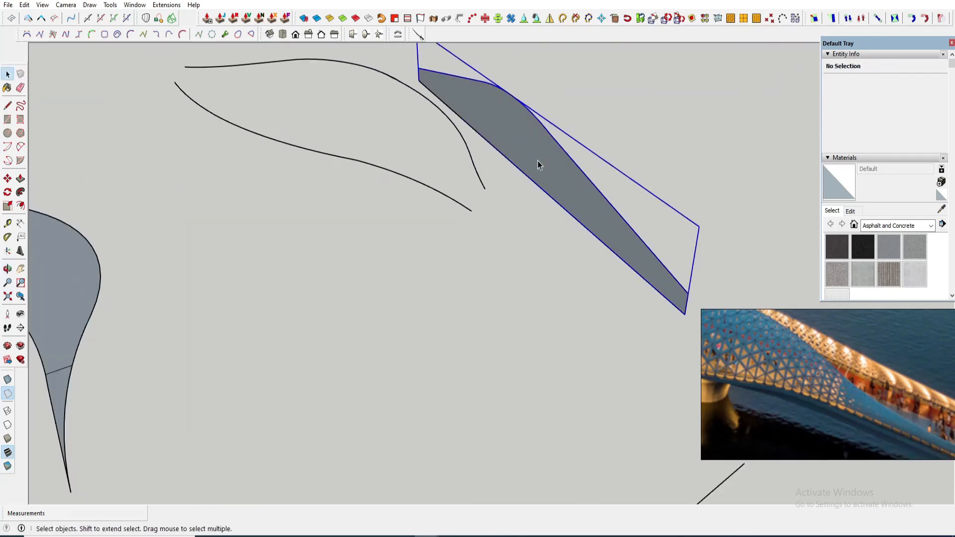
pyautogui.click(482, 180)
pyautogui.scroll(3, 485, 184)
pyautogui.press('m')
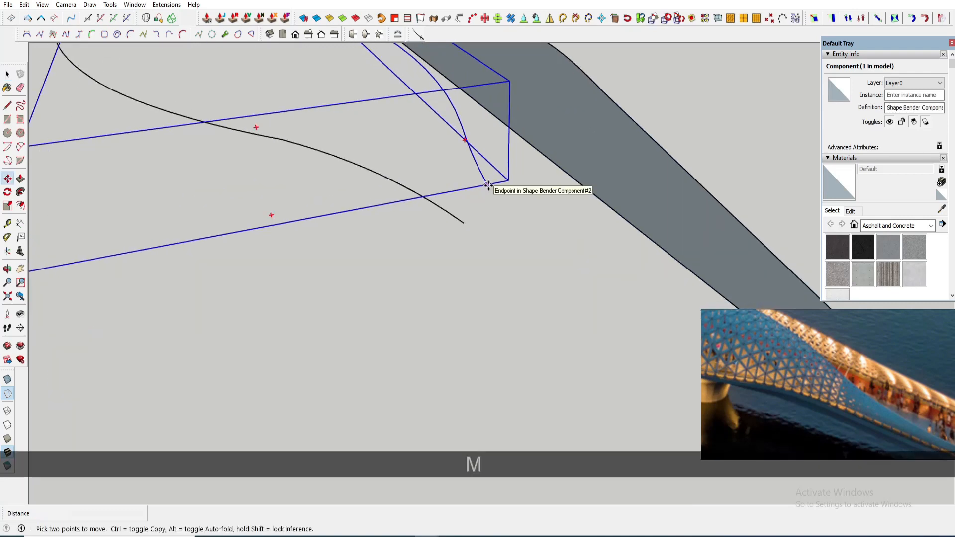
pyautogui.press('space')
pyautogui.scroll(-3, 469, 192)
pyautogui.moveTo(469, 192); pyautogui.dragTo(429, 176, button='middle')
pyautogui.press('space')
pyautogui.scroll(3, 472, 214)
# - Place a perpendicular square face at the end of the bent curve with the perpendicular tools, then select it
pyautogui.press('a')
pyautogui.click(467, 214)
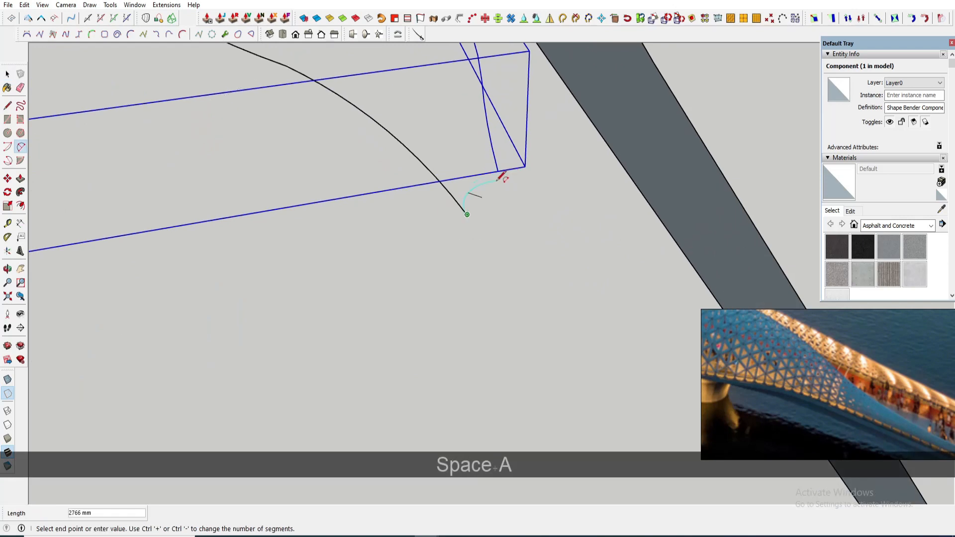
pyautogui.click(366, 34)
pyautogui.click(467, 214)
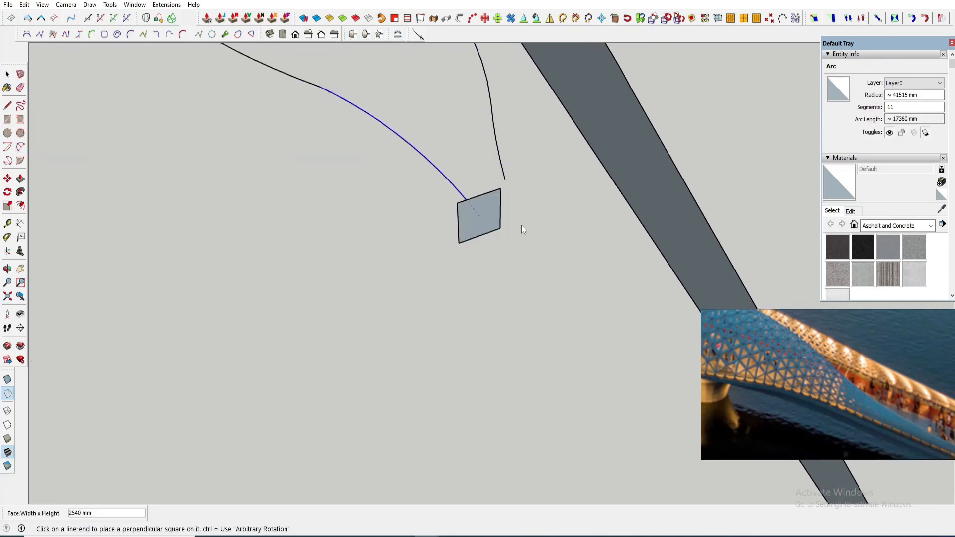
pyautogui.press('space')
pyautogui.scroll(2, 497, 209)
pyautogui.click(486, 185)
pyautogui.press('space')
pyautogui.scroll(2, 502, 171)
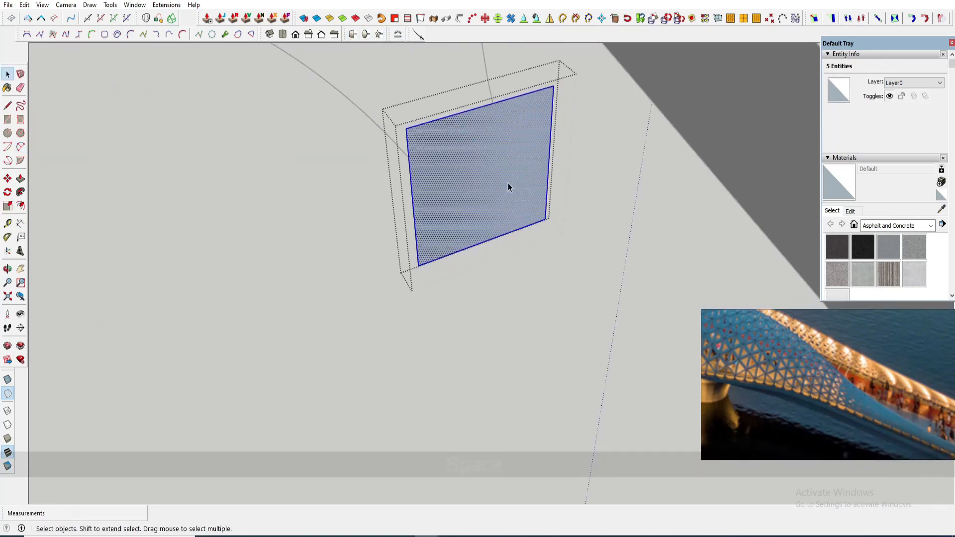
pyautogui.press('k')
pyautogui.moveTo(500, 187); pyautogui.dragTo(479, 191)
pyautogui.press('Escape')
pyautogui.click(495, 180)
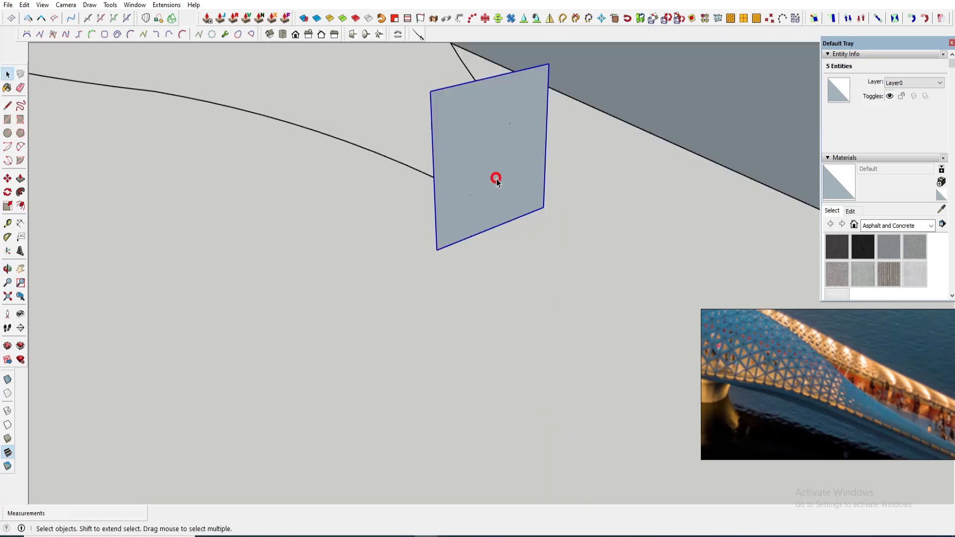
pyautogui.press('k')
pyautogui.scroll(4, 474, 180)
pyautogui.press('a')
pyautogui.click(542, 71)
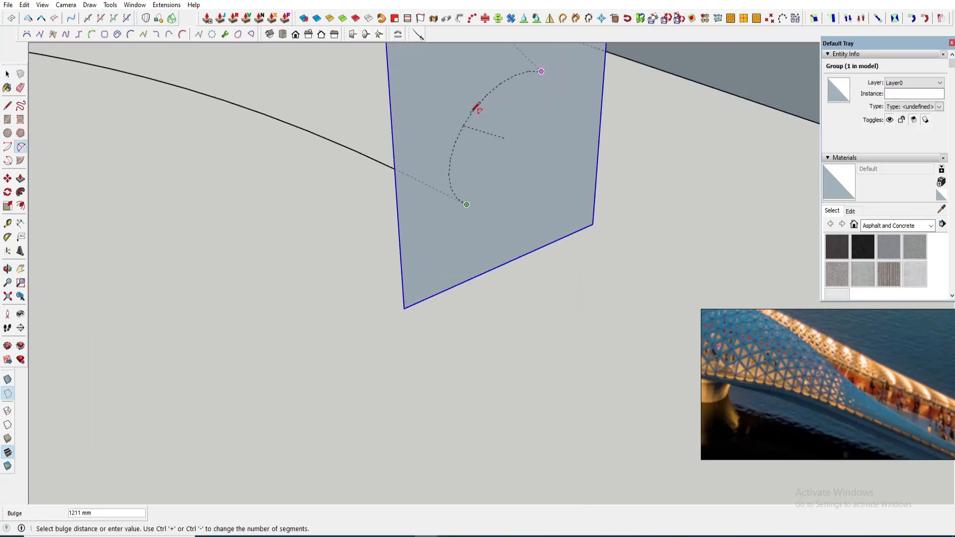
pyautogui.scroll(-2, 480, 148)
pyautogui.moveTo(480, 149)
pyautogui.mouseDown(button='middle')
pyautogui.moveTo(474, 164)
pyautogui.moveTo(494, 151)
pyautogui.mouseUp(button='middle')
pyautogui.press('Escape')
pyautogui.scroll(1, 492, 151)
pyautogui.press('space')
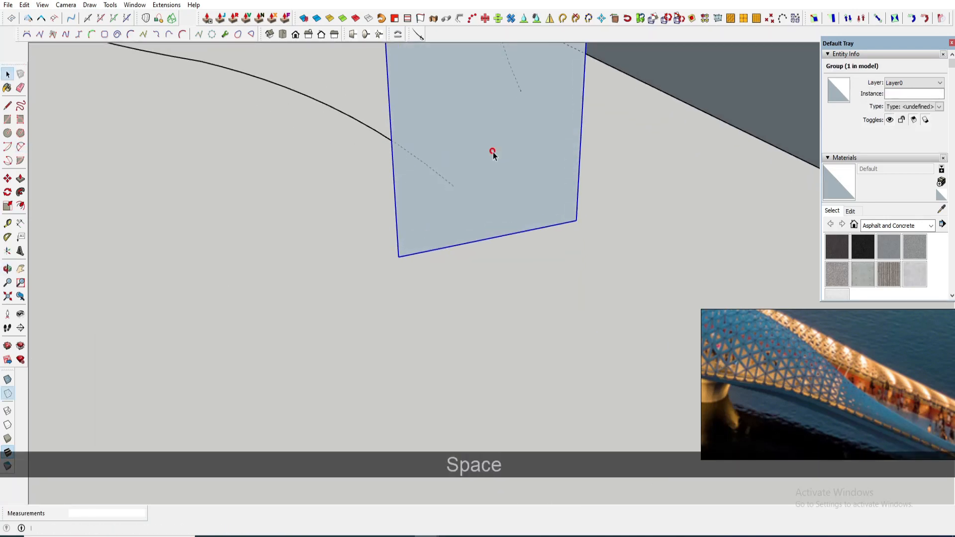
# - Draw an arc on the square face from its upper corner sweeping down toward the centre
pyautogui.tripleClick(492, 151)
pyautogui.press('a')
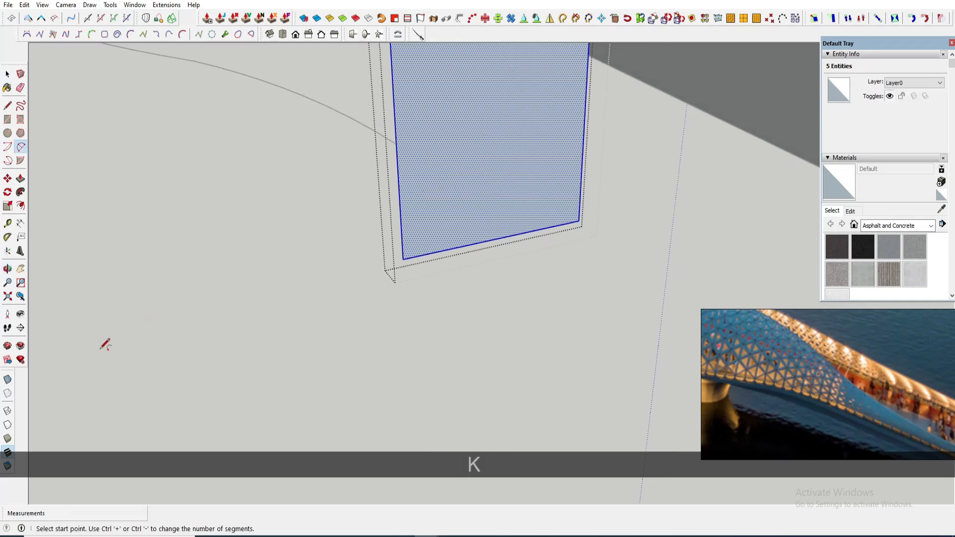
pyautogui.click(7, 380)
pyautogui.click(524, 92)
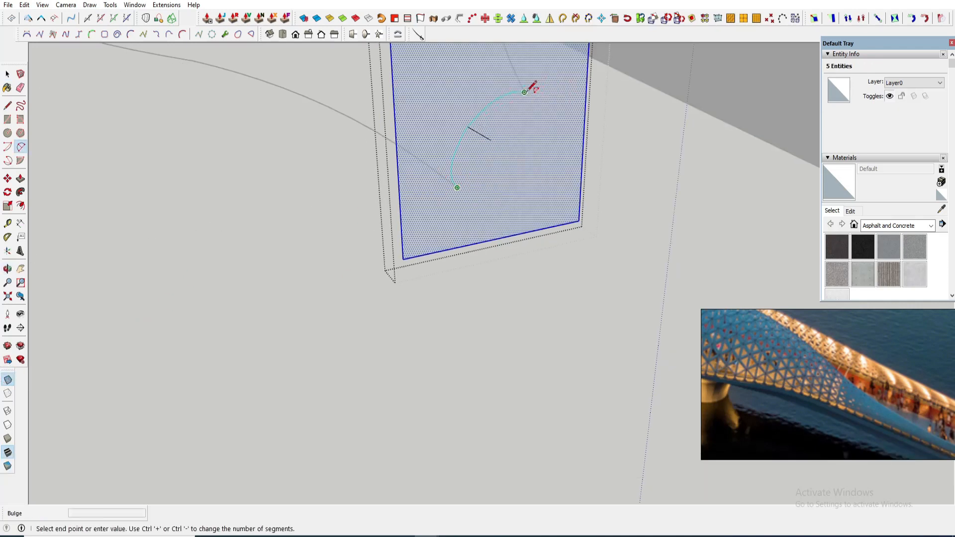
pyautogui.moveTo(473, 113); pyautogui.dragTo(497, 224, button='middle')
pyautogui.press('space')
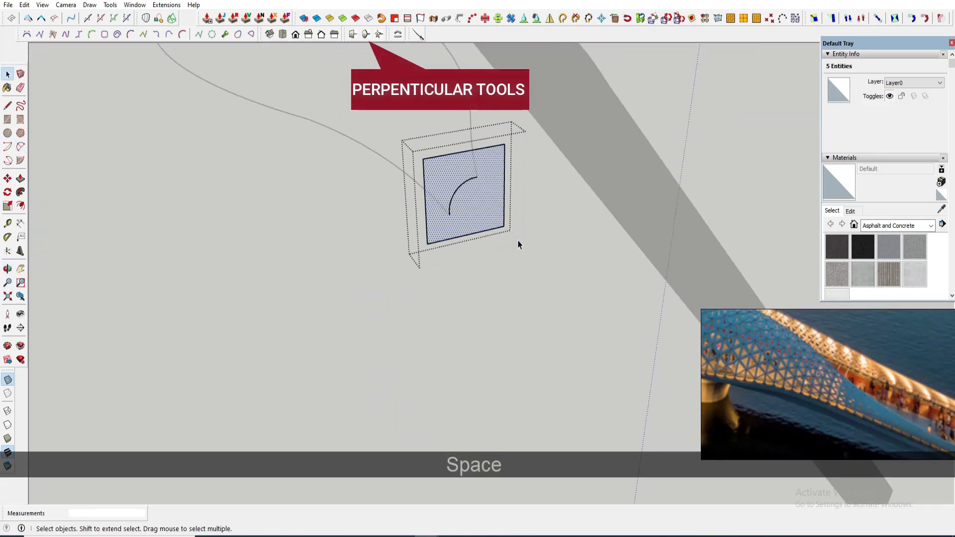
# - Cut the arc and paste it in place outside the square's group
pyautogui.moveTo(433, 157); pyautogui.dragTo(499, 227)
pyautogui.hotkey('ctrl', 'x')
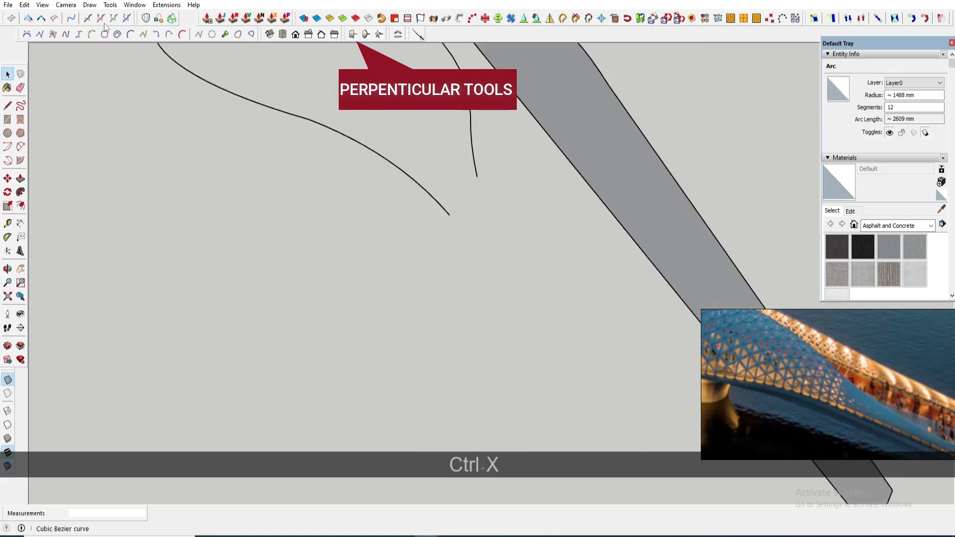
pyautogui.click(24, 4)
pyautogui.click(42, 68)
pyautogui.moveTo(433, 205); pyautogui.dragTo(311, 159, button='middle')
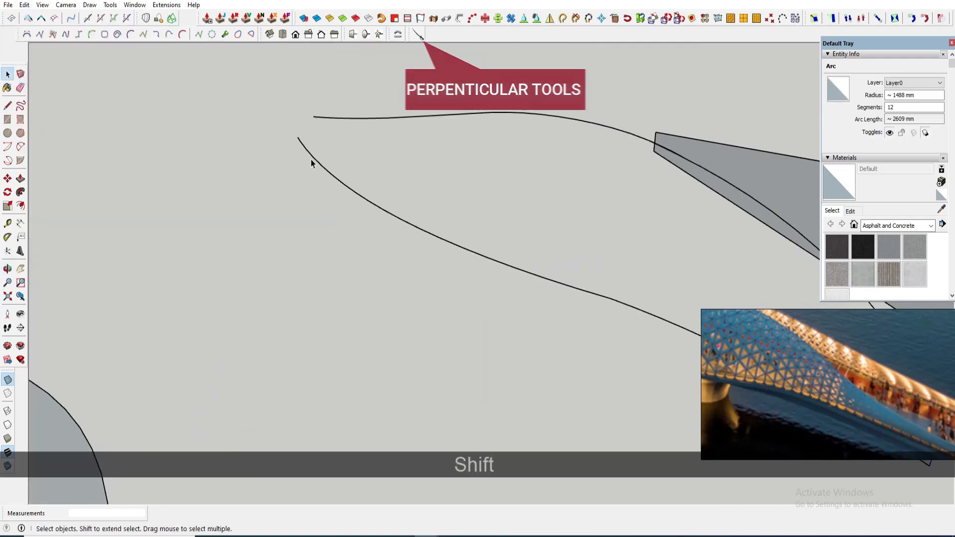
# - Scale the square group up by a factor of 1.45 from its corner
pyautogui.scroll(-3, 311, 159)
pyautogui.scroll(2, 331, 164)
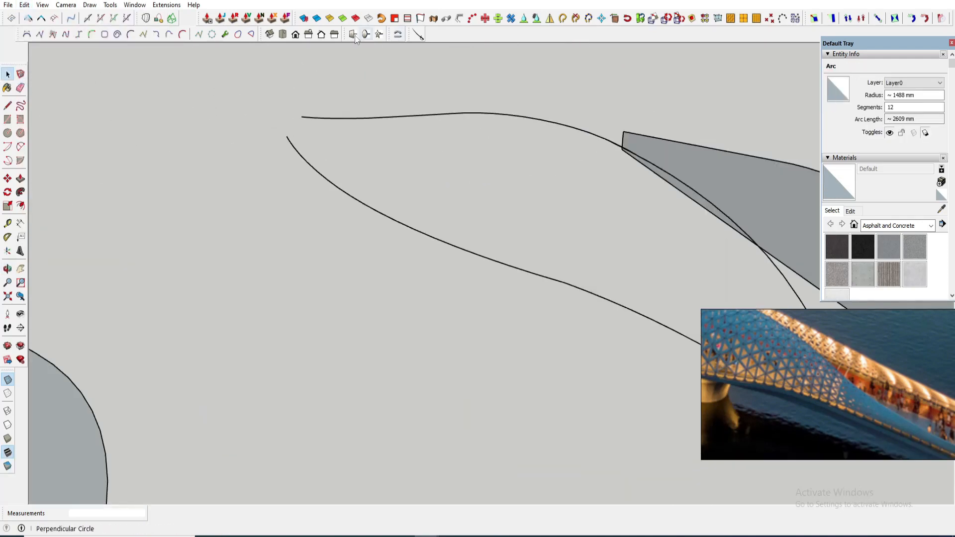
pyautogui.scroll(2, 289, 137)
pyautogui.scroll(2, 320, 139)
pyautogui.moveTo(320, 140); pyautogui.dragTo(490, 312, button='middle')
pyautogui.press('space')
pyautogui.tripleClick(410, 202)
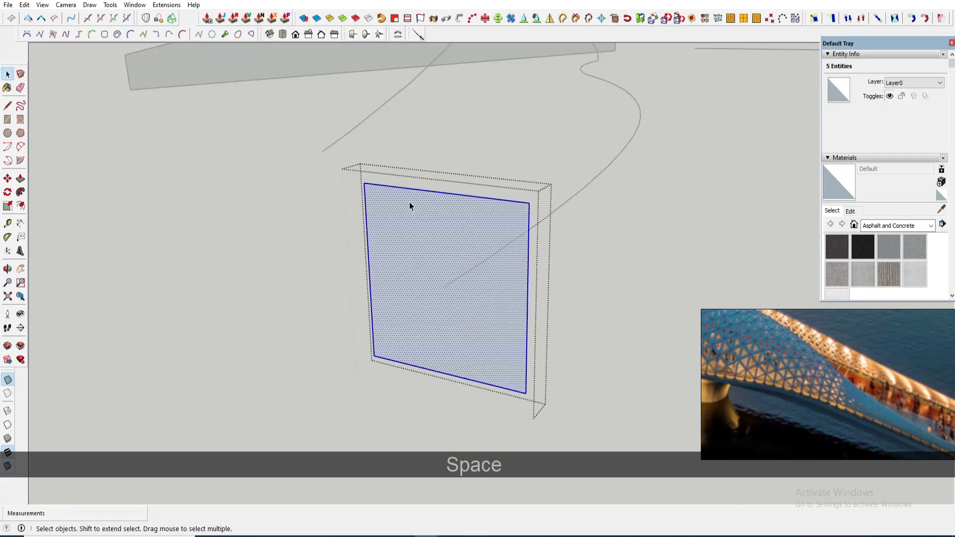
pyautogui.scroll(-1, 407, 192)
pyautogui.press('s')
pyautogui.press('space')
pyautogui.doubleClick(390, 206)
pyautogui.press('s')
pyautogui.moveTo(370, 181); pyautogui.dragTo(283, 138)
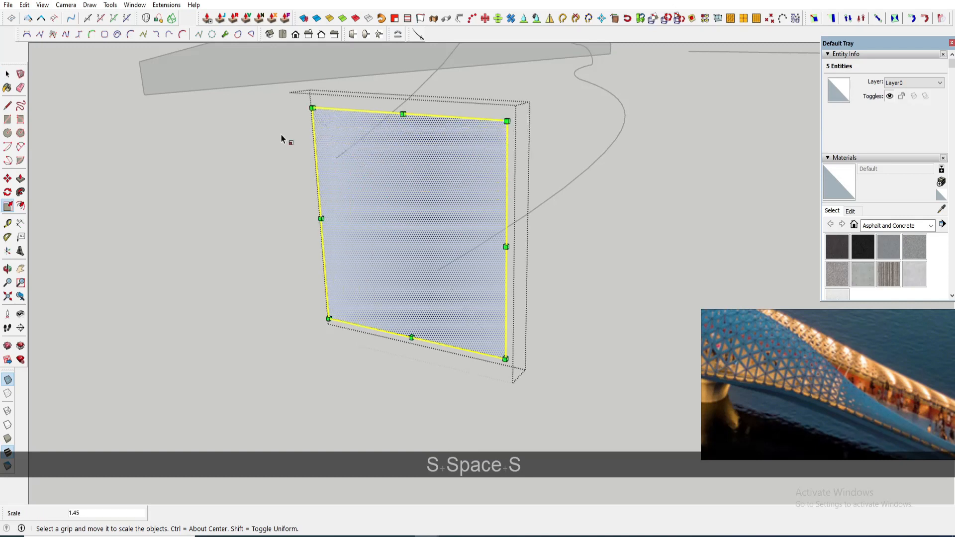
pyautogui.press('space')
# - Draw a new arc across the enlarged square face
pyautogui.scroll(1, 455, 251)
pyautogui.press('a')
pyautogui.click(310, 132)
pyautogui.moveTo(420, 185); pyautogui.dragTo(522, 167, button='middle')
pyautogui.click(440, 219)
pyautogui.press('space')
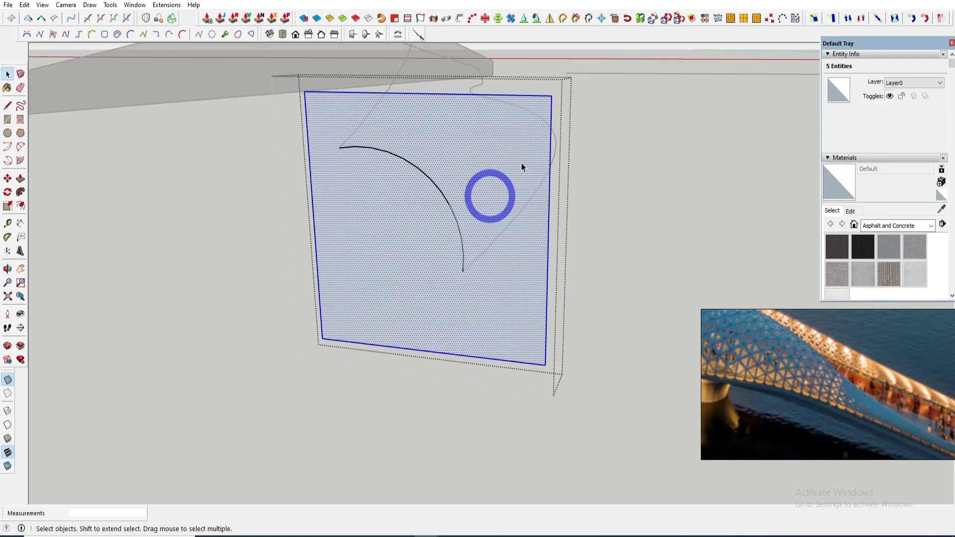
# - Delete the square face, keeping the arc at the end of the bent curve
pyautogui.press('Delete')
pyautogui.scroll(-4, 425, 173)
pyautogui.moveTo(425, 173); pyautogui.dragTo(527, 191, button='middle')
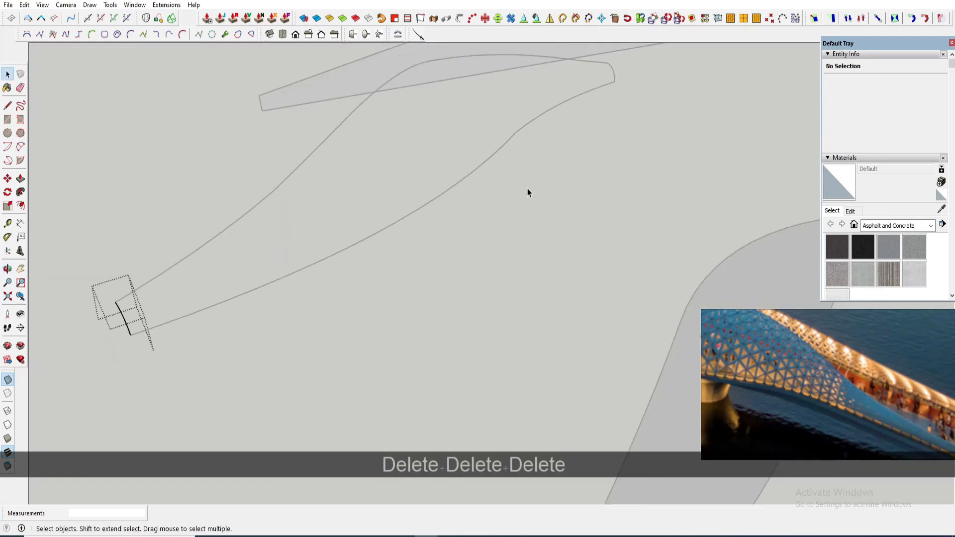
pyautogui.scroll(2, 255, 266)
pyautogui.keyDown('shift'); pyautogui.moveTo(124, 313); pyautogui.dragTo(169, 270, button='middle'); pyautogui.keyUp('shift')
pyautogui.press('Escape')
pyautogui.rightClick(255, 265)
pyautogui.click(304, 348)
pyautogui.scroll(-5, 267, 264)
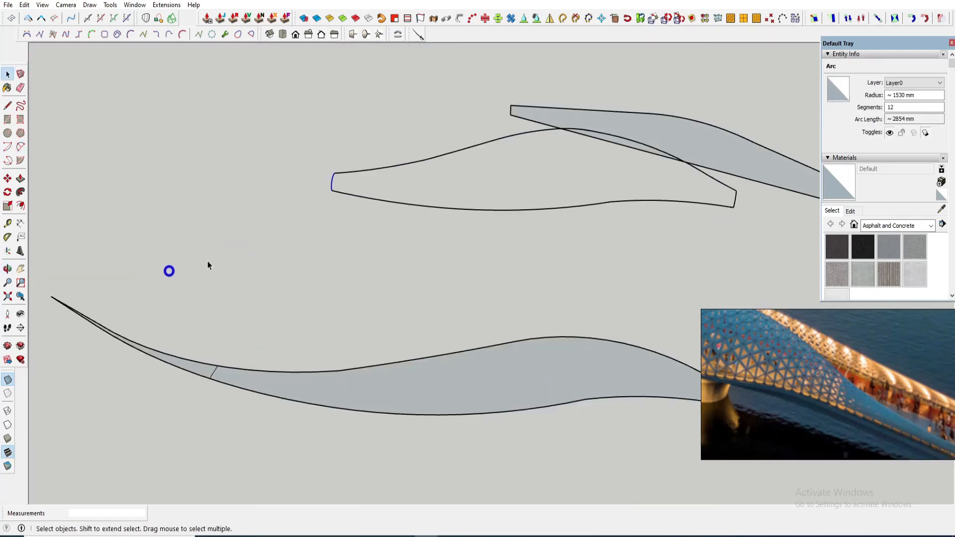
# - Resegment the long bent curve into 55 segments with Polyline Segmentor
pyautogui.moveTo(552, 239); pyautogui.dragTo(502, 241, button='middle')
pyautogui.keyDown('shift'); pyautogui.moveTo(502, 241); pyautogui.dragTo(449, 243, button='middle'); pyautogui.keyUp('shift')
pyautogui.moveTo(466, 211); pyautogui.dragTo(411, 159, button='middle')
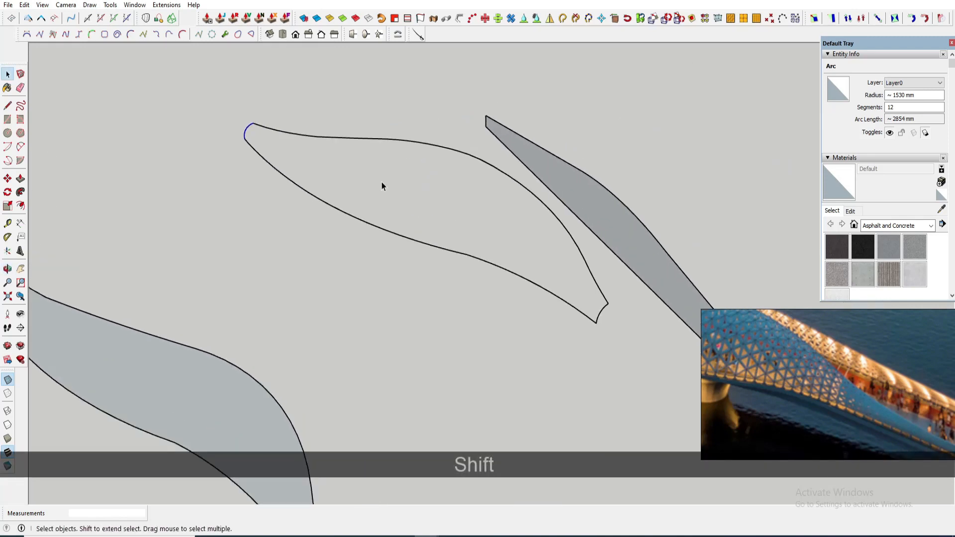
pyautogui.click(357, 220)
pyautogui.scroll(2, 326, 220)
pyautogui.keyDown('ctrl'); pyautogui.moveTo(327, 218); pyautogui.dragTo(249, 143); pyautogui.keyUp('ctrl')
pyautogui.scroll(3, 236, 126)
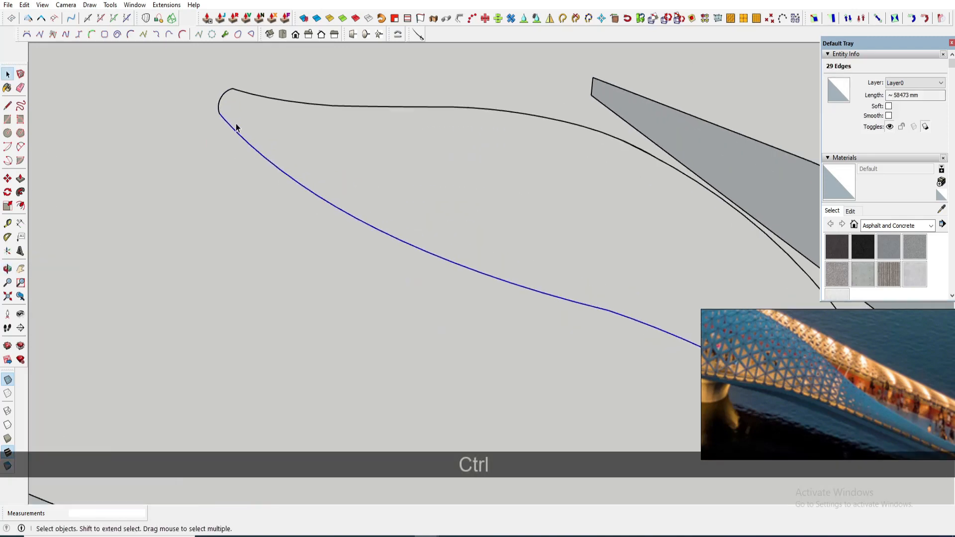
pyautogui.rightClick(226, 123)
pyautogui.moveTo(312, 361)
pyautogui.click(374, 508)
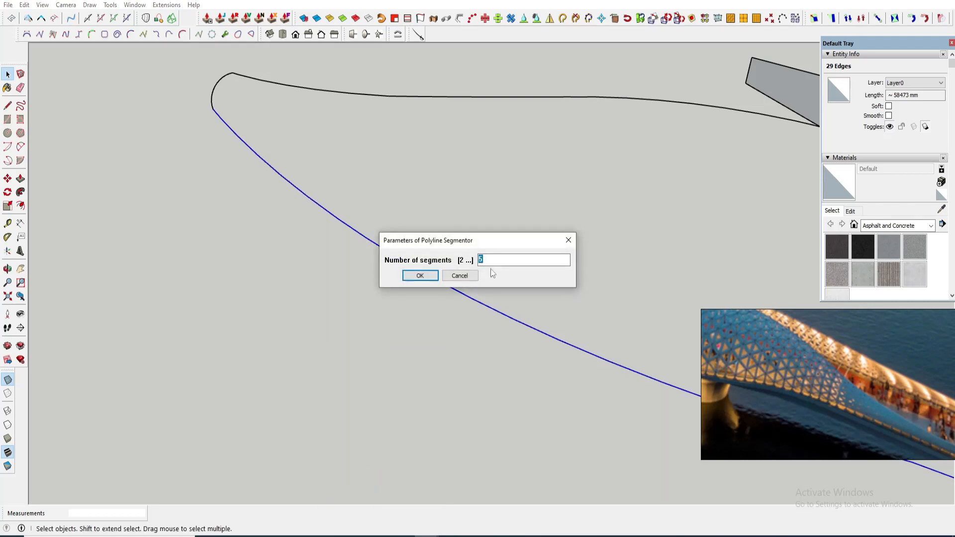
pyautogui.write('55')
pyautogui.click(426, 275)
pyautogui.press('space')
# - Explode the bent Shape Bender component
pyautogui.moveTo(384, 271); pyautogui.dragTo(400, 159, button='middle')
pyautogui.scroll(-1, 399, 180)
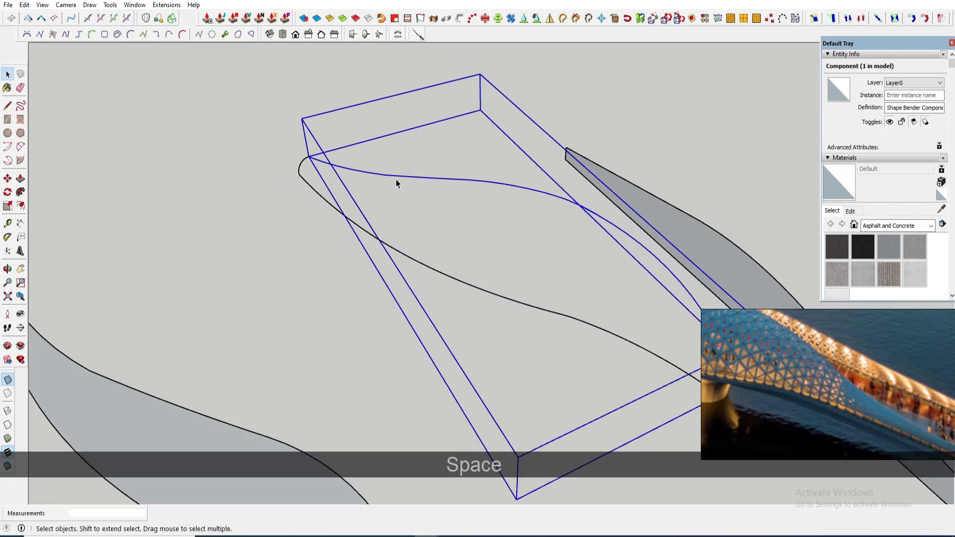
pyautogui.rightClick(397, 181)
pyautogui.click(426, 259)
pyautogui.scroll(-3, 453, 213)
pyautogui.scroll(3, 432, 199)
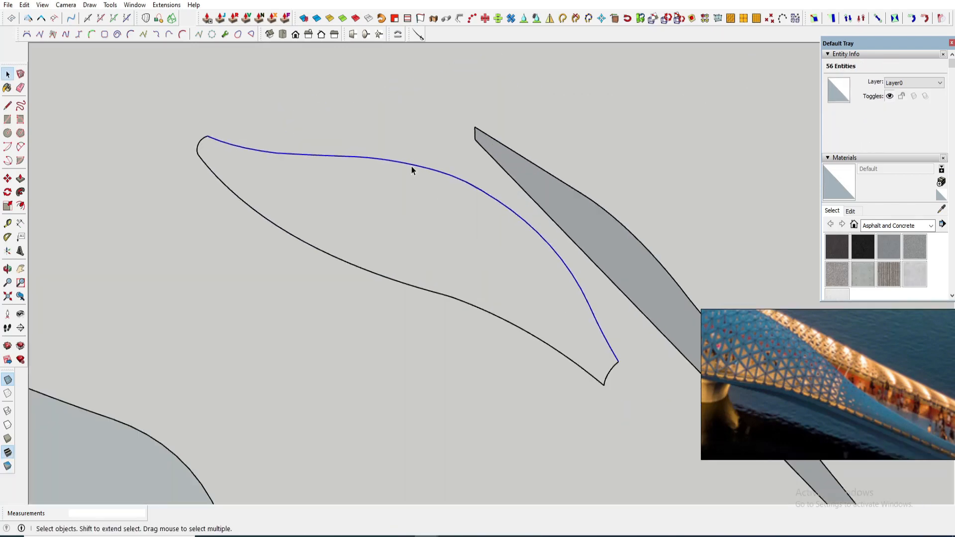
# - Try to convert the bent profile's upper curve with Polyline Segmentor
pyautogui.rightClick(412, 168)
pyautogui.click(492, 412)
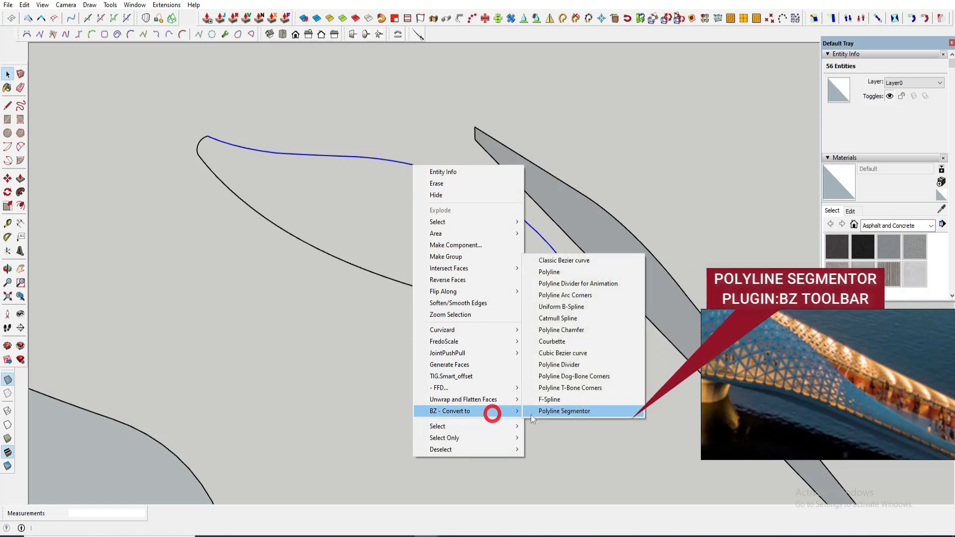
pyautogui.click(542, 412)
pyautogui.click(609, 348)
pyautogui.scroll(2, 616, 343)
pyautogui.click(615, 349)
pyautogui.scroll(1, 572, 318)
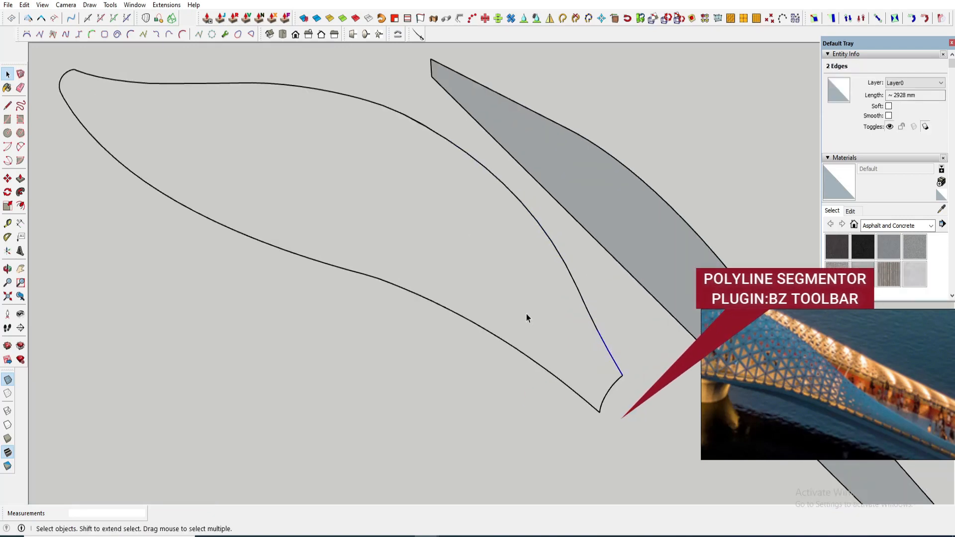
pyautogui.scroll(-2, 529, 318)
pyautogui.moveTo(427, 289); pyautogui.dragTo(214, 243, button='middle')
pyautogui.scroll(-2, 194, 240)
pyautogui.scroll(-1, 195, 240)
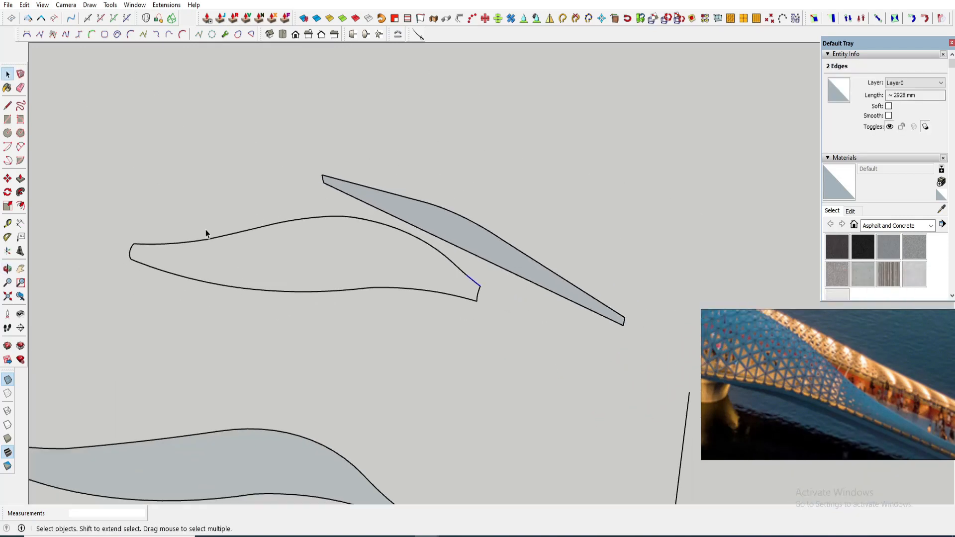
# - Turn off profile edges in the current style's edge settings
pyautogui.scroll(1, 187, 251)
pyautogui.moveTo(326, 249); pyautogui.dragTo(342, 293, button='middle')
pyautogui.scroll(-1, 302, 241)
pyautogui.scroll(1, 305, 247)
pyautogui.press('space')
pyautogui.click(206, 213)
pyautogui.click(235, 237)
pyautogui.scroll(1, 192, 250)
pyautogui.keyDown('ctrl'); pyautogui.moveTo(215, 252); pyautogui.dragTo(121, 206); pyautogui.keyUp('ctrl')
pyautogui.scroll(6, 102, 244)
pyautogui.scroll(-7, 179, 258)
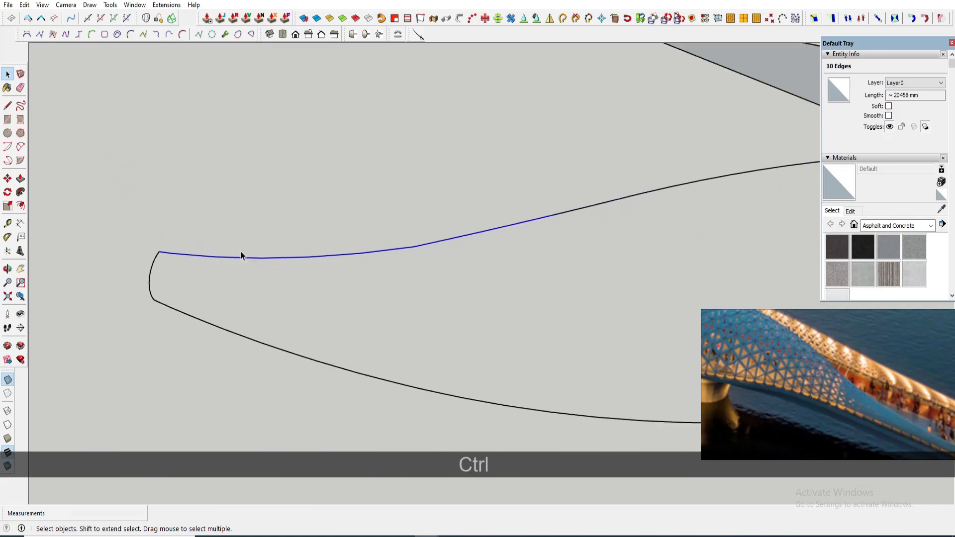
pyautogui.click(840, 158)
pyautogui.click(852, 231)
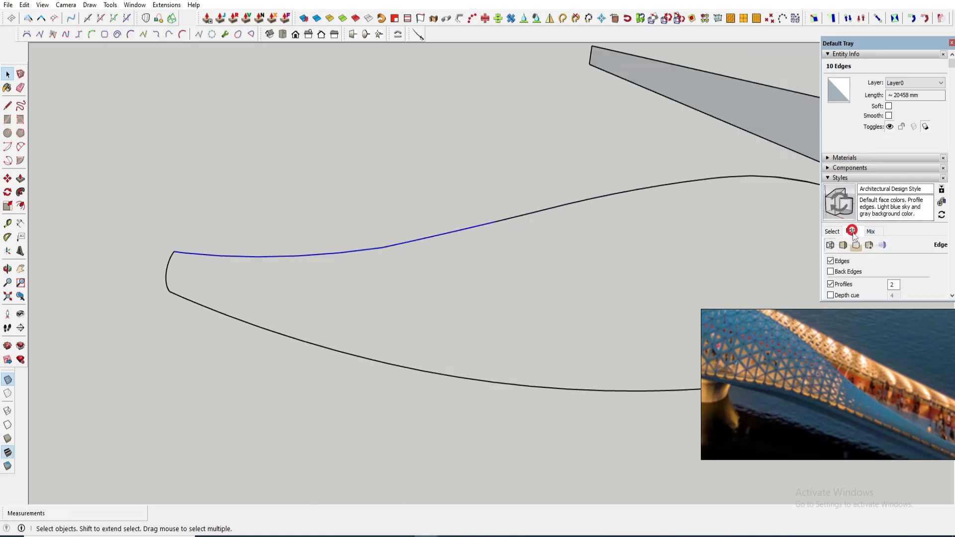
pyautogui.click(843, 287)
# - Delete the stray overlapping edges along the bent profile's upper curve
pyautogui.scroll(8, 569, 196)
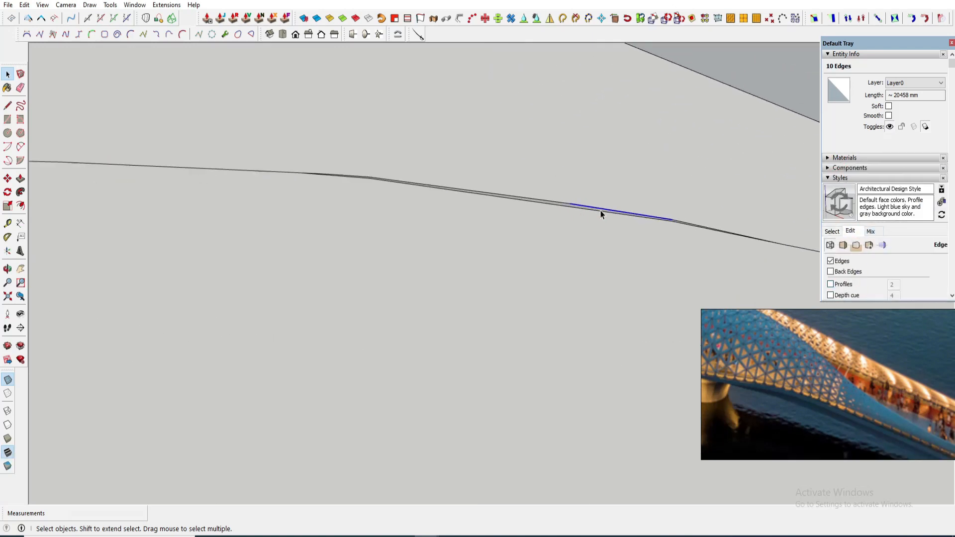
pyautogui.keyDown('ctrl'); pyautogui.click(501, 199); pyautogui.keyUp('ctrl')
pyautogui.press('Delete')
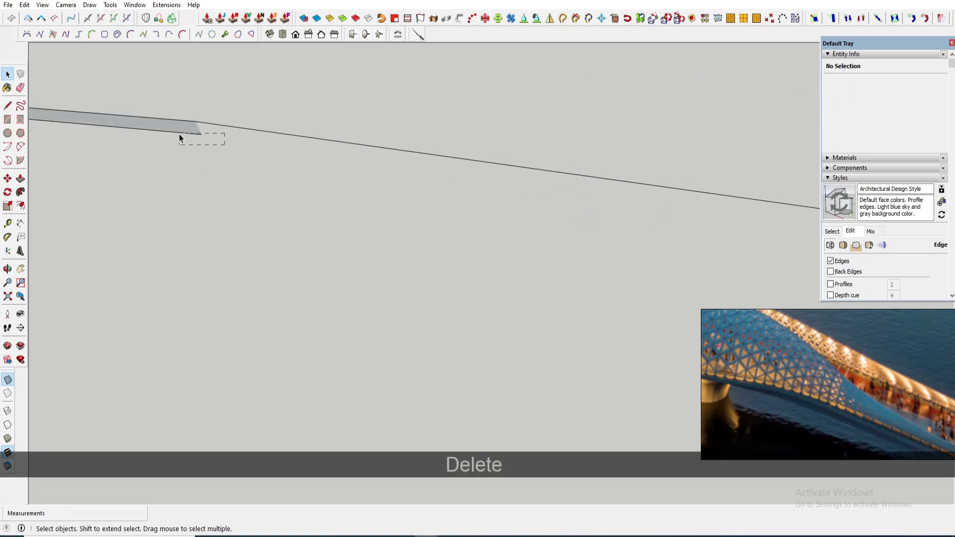
pyautogui.moveTo(179, 135); pyautogui.dragTo(178, 133)
pyautogui.press('Delete')
pyautogui.scroll(-7, 180, 136)
pyautogui.scroll(7, 517, 195)
pyautogui.scroll(-3, 374, 157)
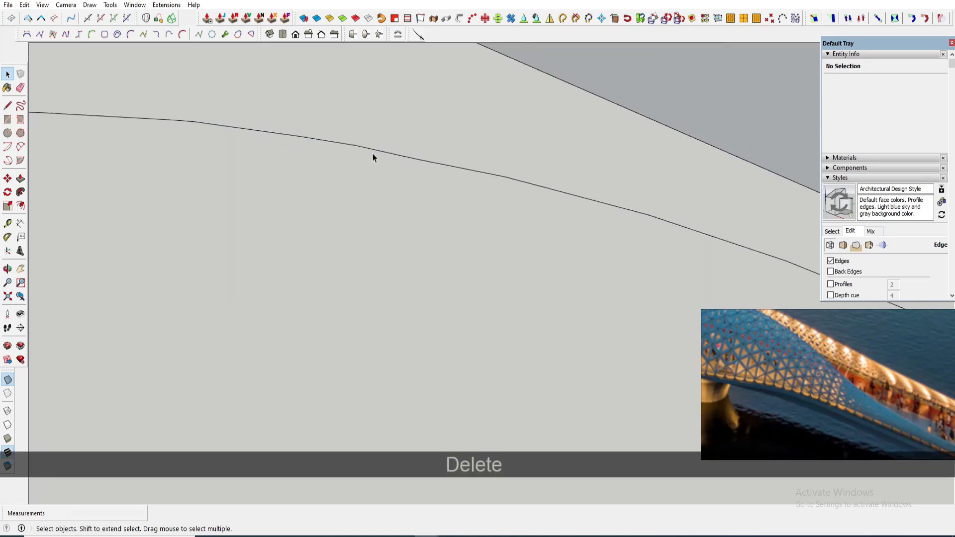
pyautogui.scroll(-4, 422, 164)
pyautogui.tripleClick(426, 164)
pyautogui.click(29, 18)
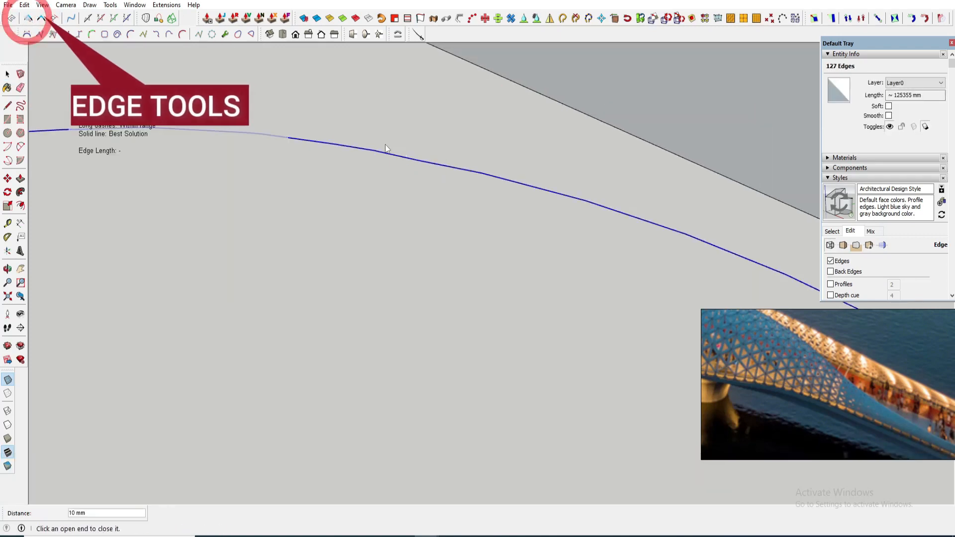
pyautogui.scroll(-7, 482, 168)
pyautogui.scroll(-2, 482, 168)
pyautogui.scroll(6, 597, 224)
pyautogui.press('space')
# - Select all edges of the bent profile's upper curve and join them into a single curve
pyautogui.click(655, 278)
pyautogui.scroll(-3, 652, 281)
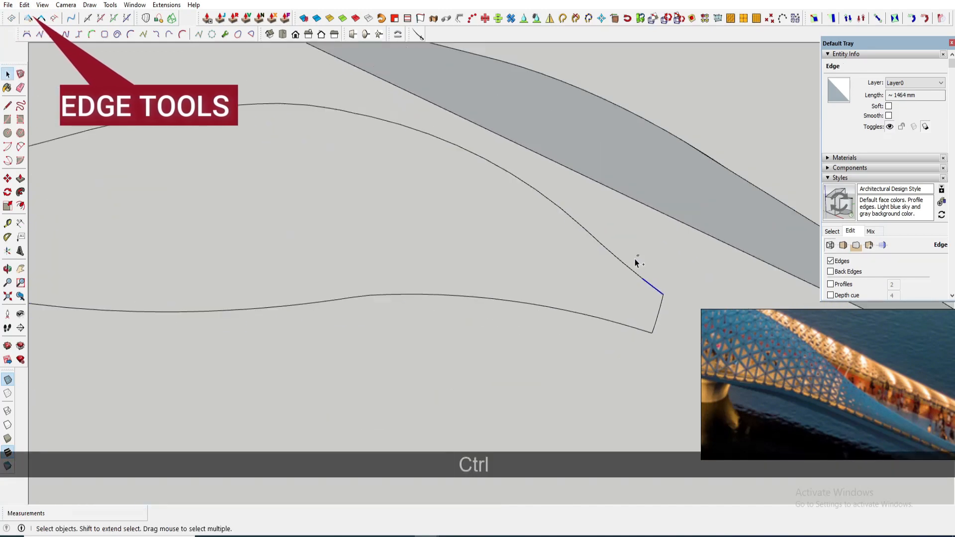
pyautogui.scroll(-3, 533, 219)
pyautogui.moveTo(487, 204); pyautogui.dragTo(335, 168, button='middle')
pyautogui.keyDown('ctrl'); pyautogui.click(405, 183); pyautogui.keyUp('ctrl')
pyautogui.scroll(-3, 562, 217)
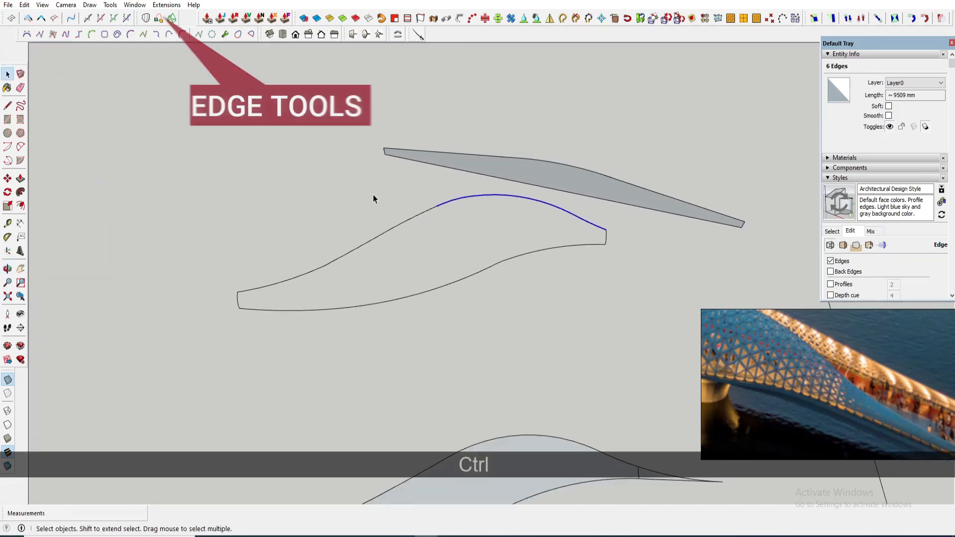
pyautogui.keyDown('ctrl'); pyautogui.click(408, 221); pyautogui.keyUp('ctrl')
pyautogui.keyDown('ctrl'); pyautogui.click(292, 272); pyautogui.keyUp('ctrl')
pyautogui.scroll(3, 207, 312)
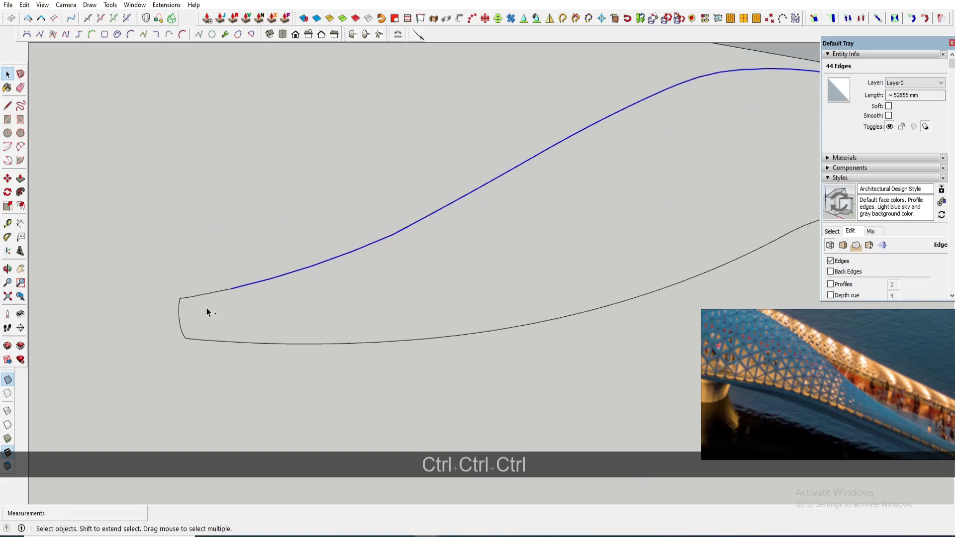
pyautogui.scroll(2, 182, 308)
pyautogui.keyDown('ctrl'); pyautogui.click(187, 293); pyautogui.keyUp('ctrl')
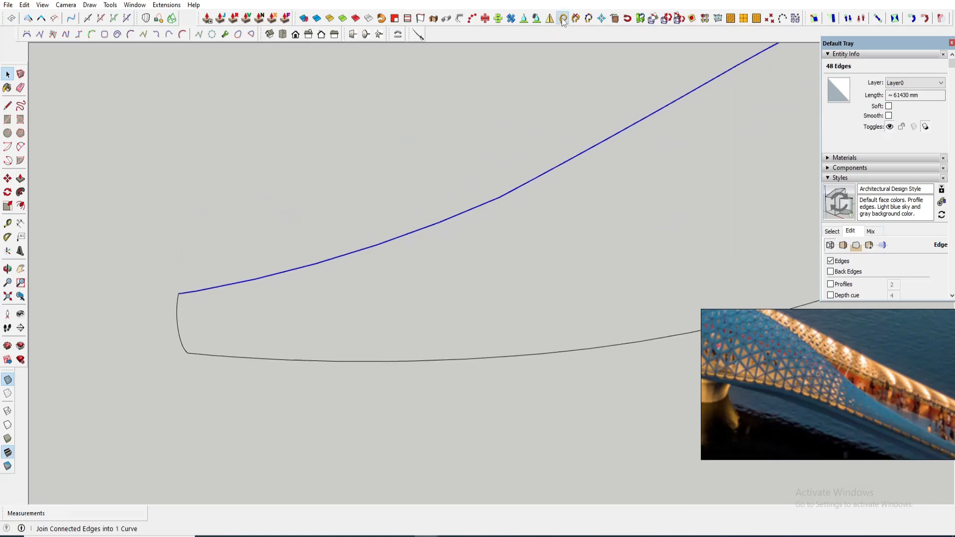
# - Resegment the joined upper curve into 55 segments with Polyline Segmentor
pyautogui.scroll(-3, 496, 204)
pyautogui.scroll(2, 572, 239)
pyautogui.rightClick(642, 183)
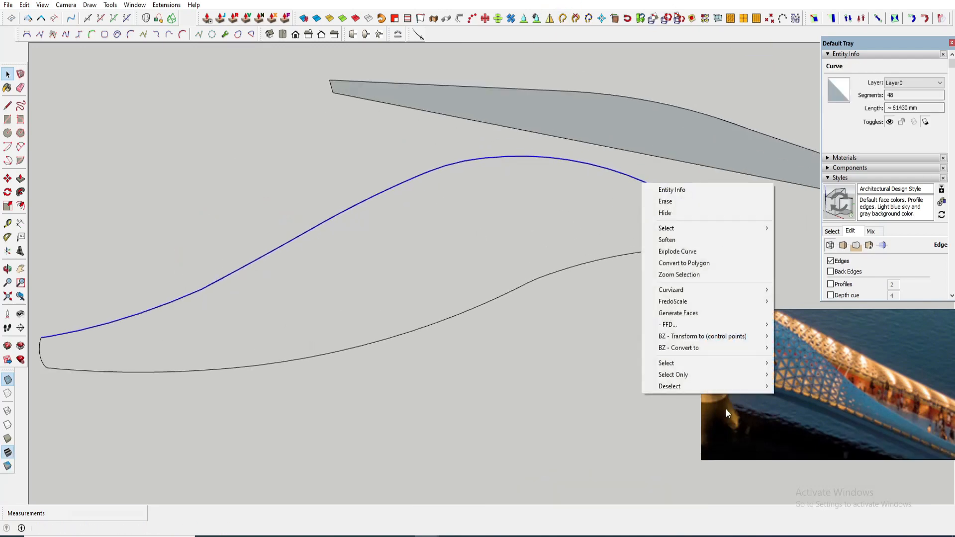
pyautogui.moveTo(684, 347)
pyautogui.click(804, 442)
pyautogui.click(424, 275)
pyautogui.press('space')
# - Resegment the arc at the bent curve's end into 5 segments with Polyline Segmentor
pyautogui.scroll(5, 622, 268)
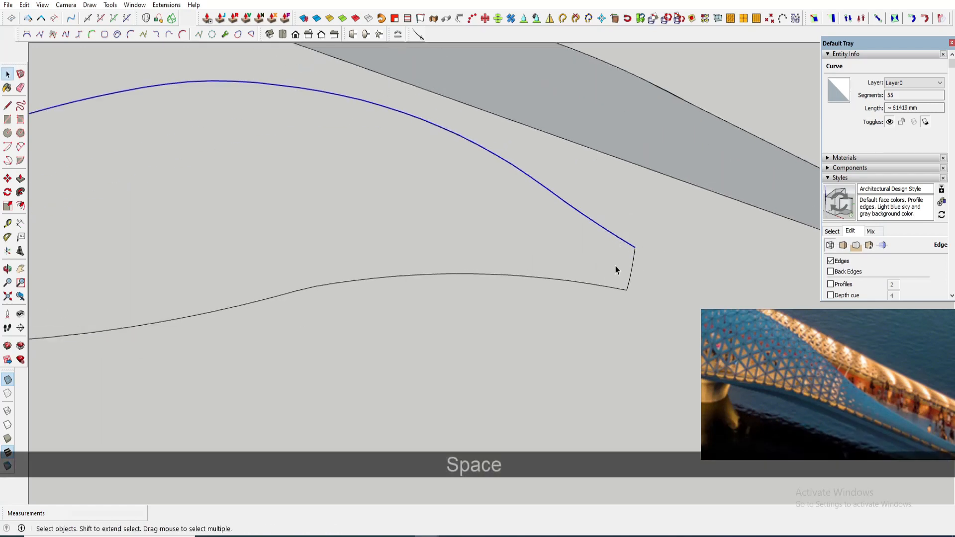
pyautogui.click(616, 326)
pyautogui.rightClick(603, 324)
pyautogui.moveTo(707, 282)
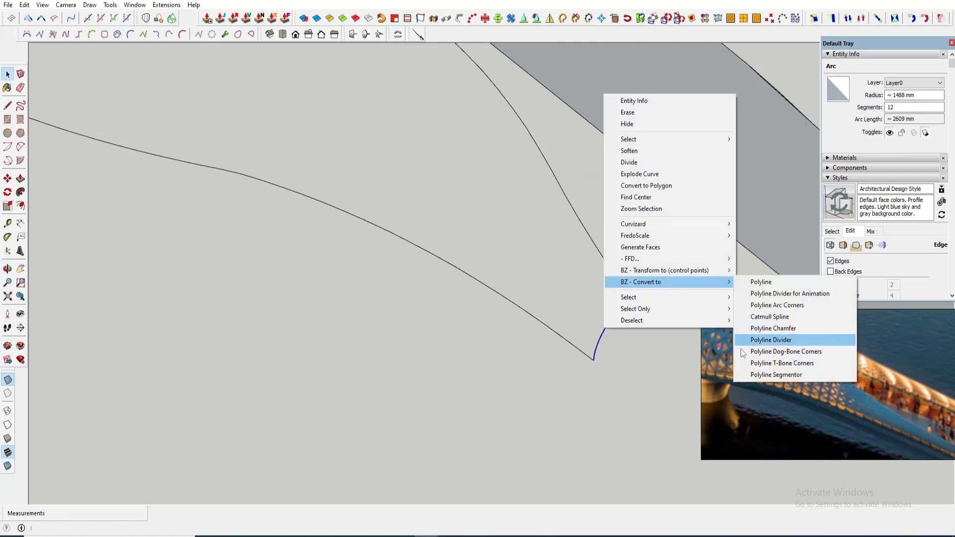
pyautogui.click(736, 389)
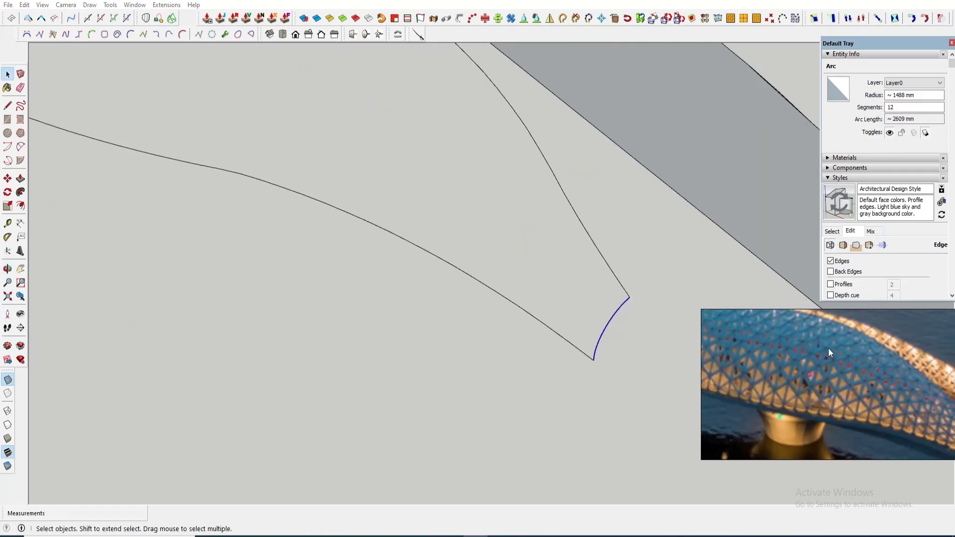
pyautogui.rightClick(612, 322)
pyautogui.moveTo(640, 273)
pyautogui.click(782, 368)
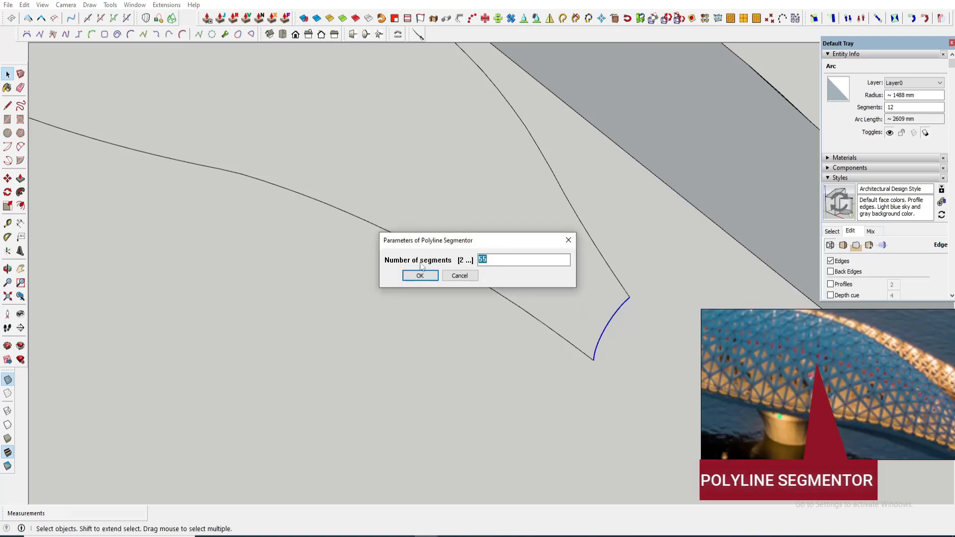
pyautogui.write('5')
pyautogui.click(419, 275)
pyautogui.press('space')
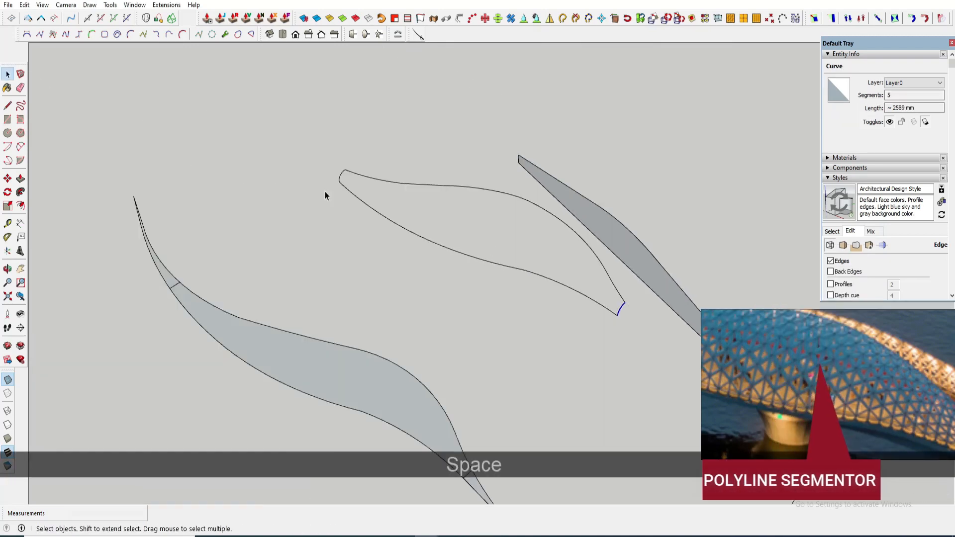
# - Resegment the arc at the curve's other end into 5 segments as well
pyautogui.click(354, 156)
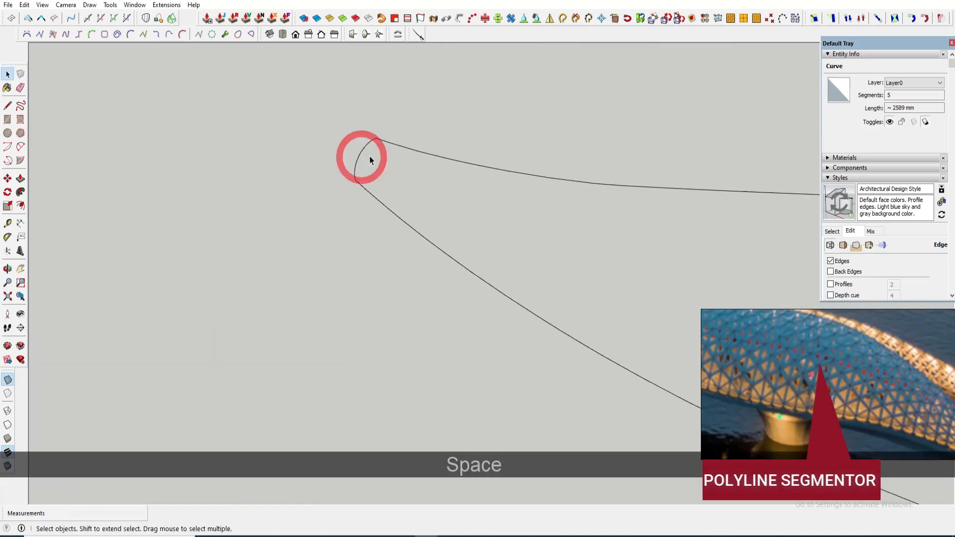
pyautogui.rightClick(352, 157)
pyautogui.moveTo(393, 339)
pyautogui.click(524, 434)
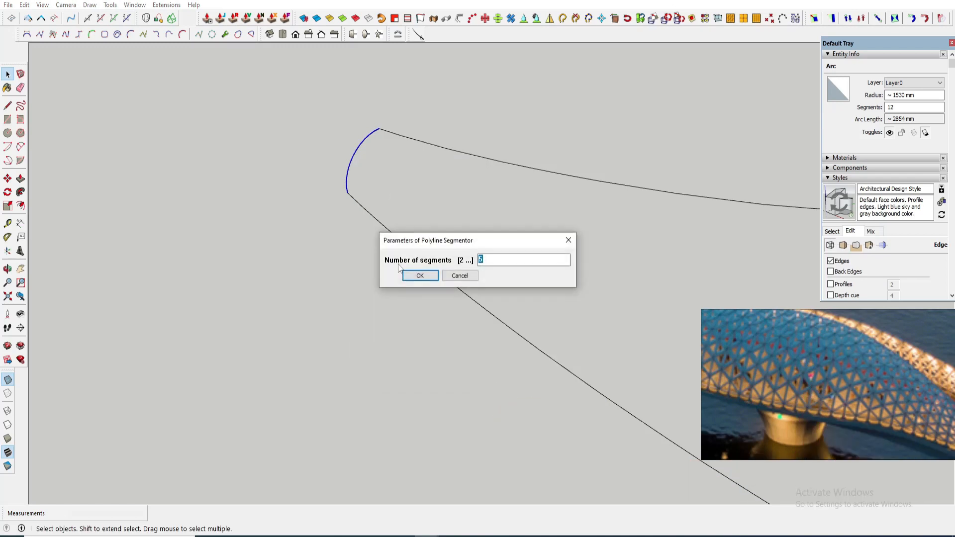
pyautogui.click(422, 274)
pyautogui.press('space')
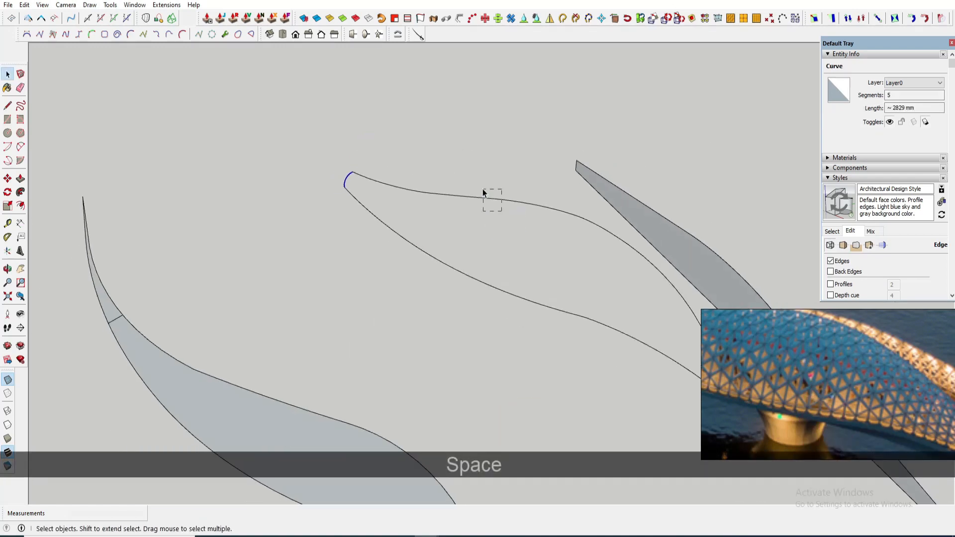
# - Skin a surface across the upper curve and the two end arcs with Curviloft's Skinning tool
pyautogui.keyDown('shift'); pyautogui.click(486, 192); pyautogui.keyUp('shift')
pyautogui.click(171, 18)
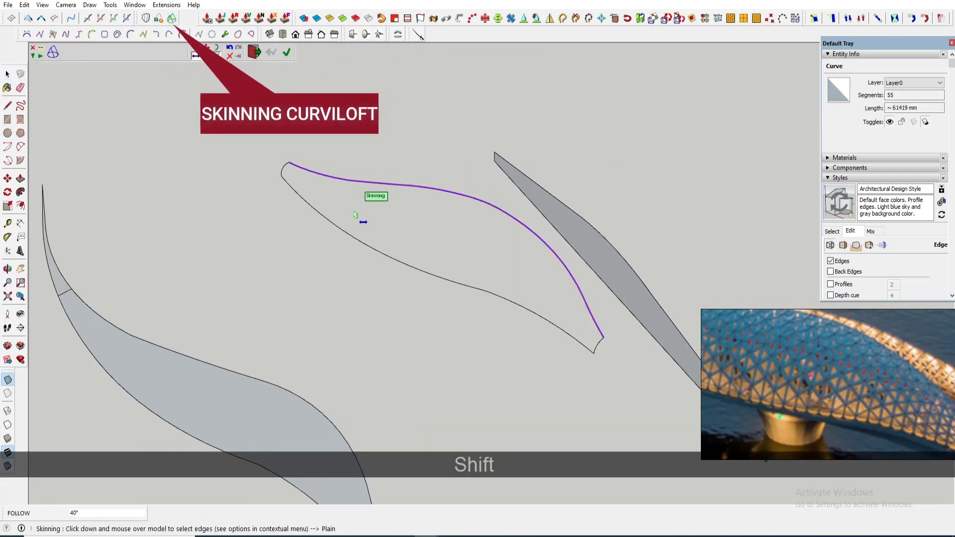
pyautogui.click(339, 213)
pyautogui.click(339, 204)
pyautogui.click(521, 296)
pyautogui.scroll(4, 293, 175)
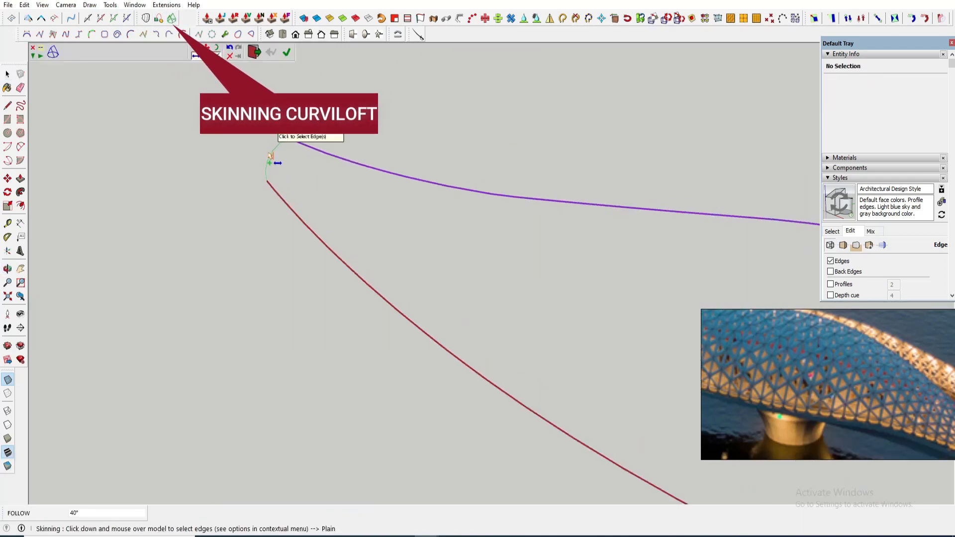
pyautogui.click(272, 155)
pyautogui.scroll(-4, 272, 155)
pyautogui.scroll(4, 505, 331)
pyautogui.click(513, 323)
pyautogui.click(515, 300)
pyautogui.scroll(-4, 484, 315)
pyautogui.moveTo(398, 245); pyautogui.dragTo(413, 175, button='middle')
pyautogui.scroll(4, 413, 175)
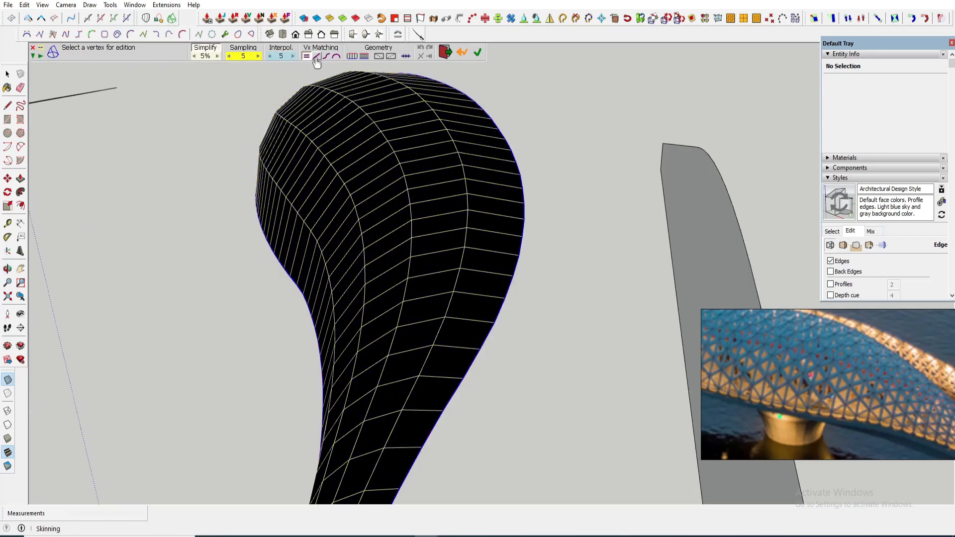
# - Inspect the skinning preview from several angles and validate the generated surface
pyautogui.moveTo(409, 137); pyautogui.dragTo(423, 149, button='middle')
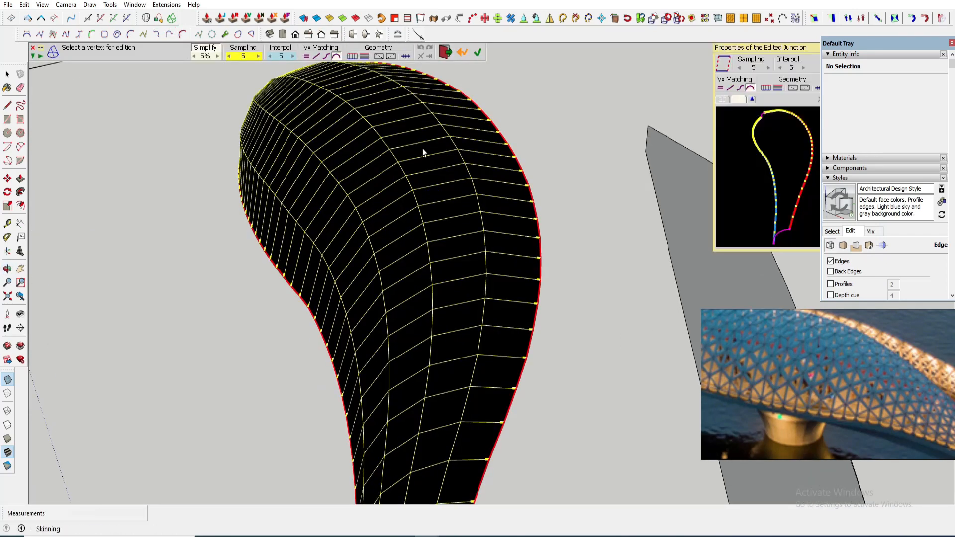
pyautogui.click(725, 70)
pyautogui.scroll(-4, 403, 243)
pyautogui.moveTo(437, 238); pyautogui.dragTo(338, 254, button='middle')
pyautogui.click(725, 66)
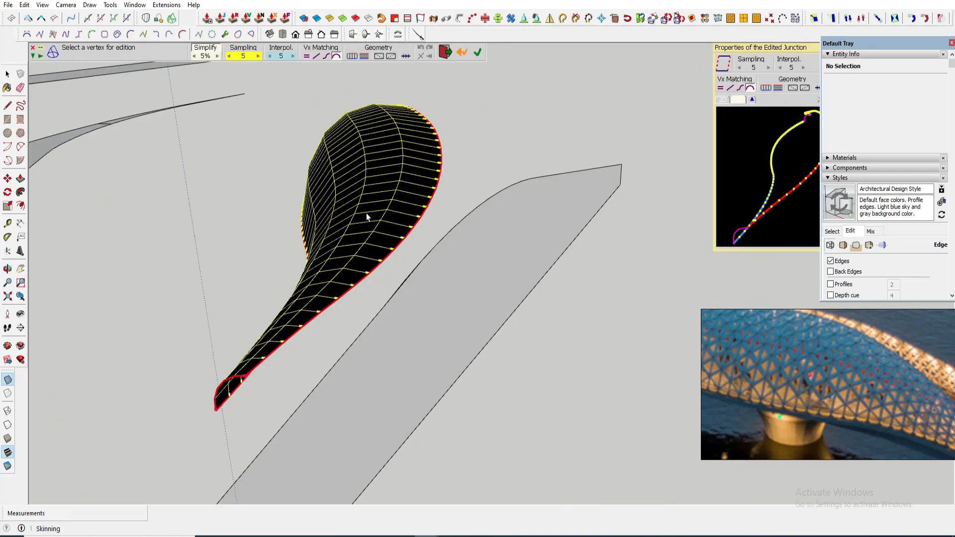
pyautogui.moveTo(333, 217); pyautogui.dragTo(369, 128, button='middle')
pyautogui.scroll(4, 368, 127)
pyautogui.scroll(-3, 360, 228)
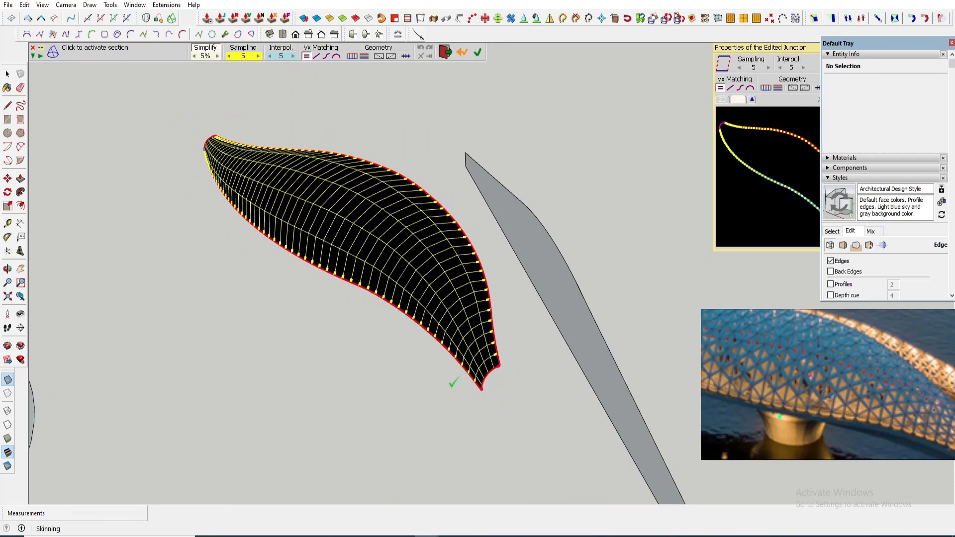
pyautogui.moveTo(451, 382); pyautogui.dragTo(417, 358, button='middle')
pyautogui.click(417, 358)
pyautogui.press('space')
# - Copy the skinned canopy surface and paste a copy in open space beside the bridge
pyautogui.tripleClick(364, 252)
pyautogui.scroll(2, 363, 252)
pyautogui.moveTo(363, 252); pyautogui.dragTo(371, 296, button='middle')
pyautogui.scroll(-5, 371, 297)
pyautogui.click(534, 432)
pyautogui.moveTo(502, 403); pyautogui.dragTo(405, 232, button='middle')
pyautogui.scroll(-2, 422, 277)
pyautogui.scroll(2, 422, 279)
pyautogui.moveTo(443, 258); pyautogui.dragTo(386, 251, button='middle')
pyautogui.doubleClick(385, 252)
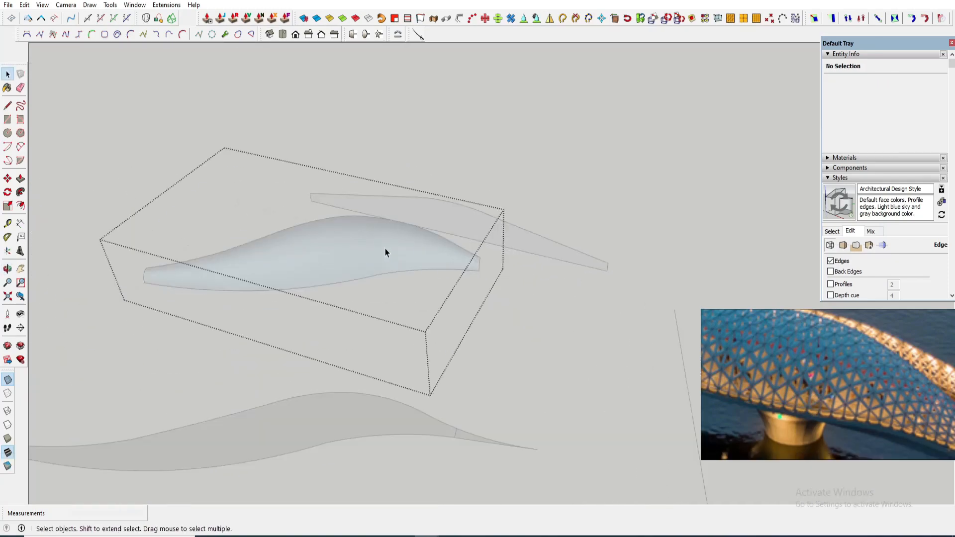
pyautogui.click(315, 249)
pyautogui.scroll(-3, 443, 247)
pyautogui.hotkey('ctrl', 'c')
pyautogui.hotkey('ctrl', 'v')
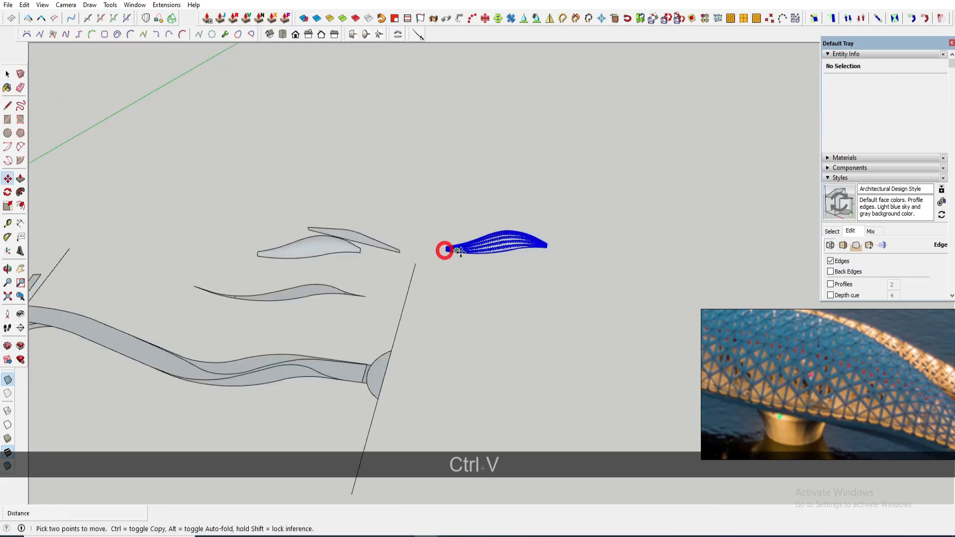
pyautogui.click(445, 250)
pyautogui.press('space')
# - Make a group from the pasted surface copy
pyautogui.scroll(3, 491, 256)
pyautogui.rightClick(487, 238)
pyautogui.click(520, 312)
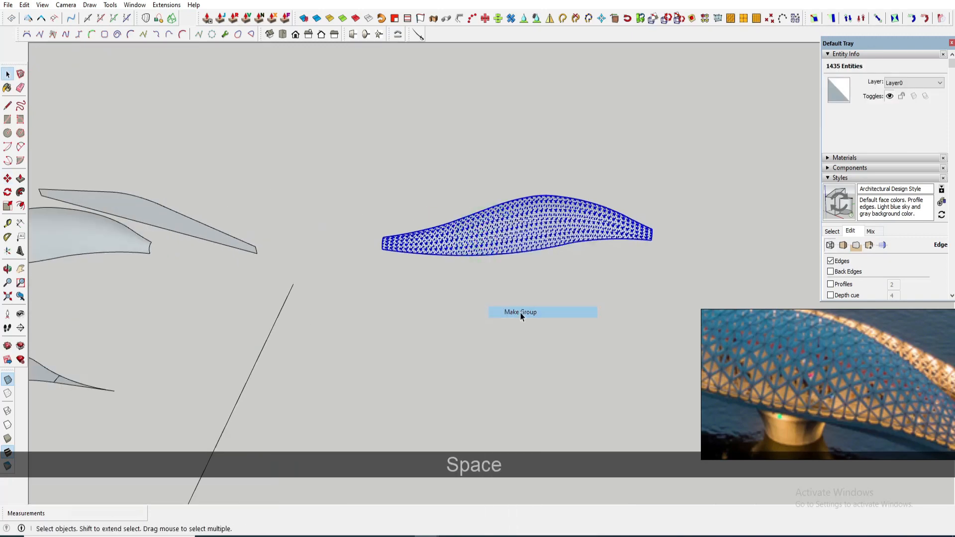
pyautogui.moveTo(521, 317); pyautogui.dragTo(419, 284, button='middle')
# - Draw a rectangle 58468 mm long, matching the length of the canopy copy's lower curve
pyautogui.press('r')
pyautogui.click(420, 263)
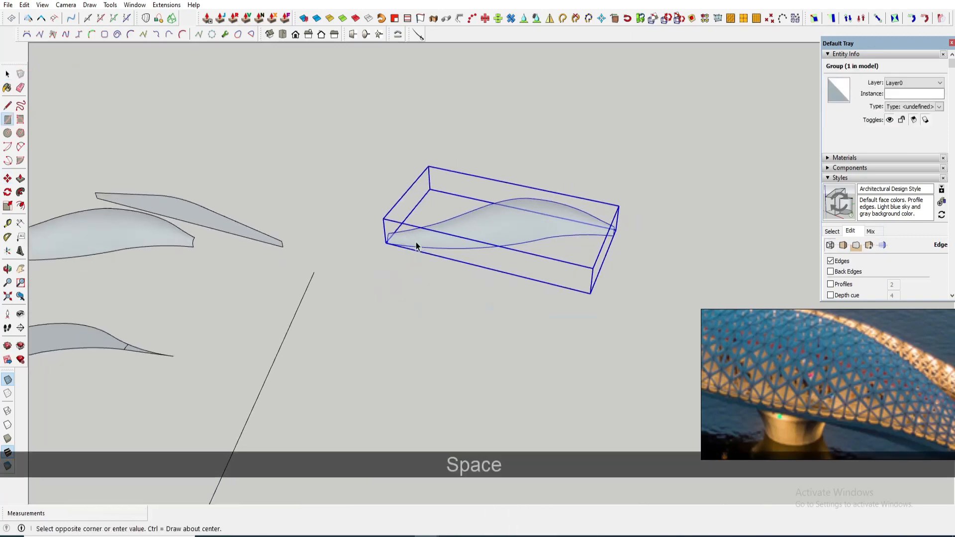
pyautogui.scroll(2, 417, 248)
pyautogui.scroll(-4, 415, 250)
pyautogui.scroll(1, 219, 248)
pyautogui.click(220, 246)
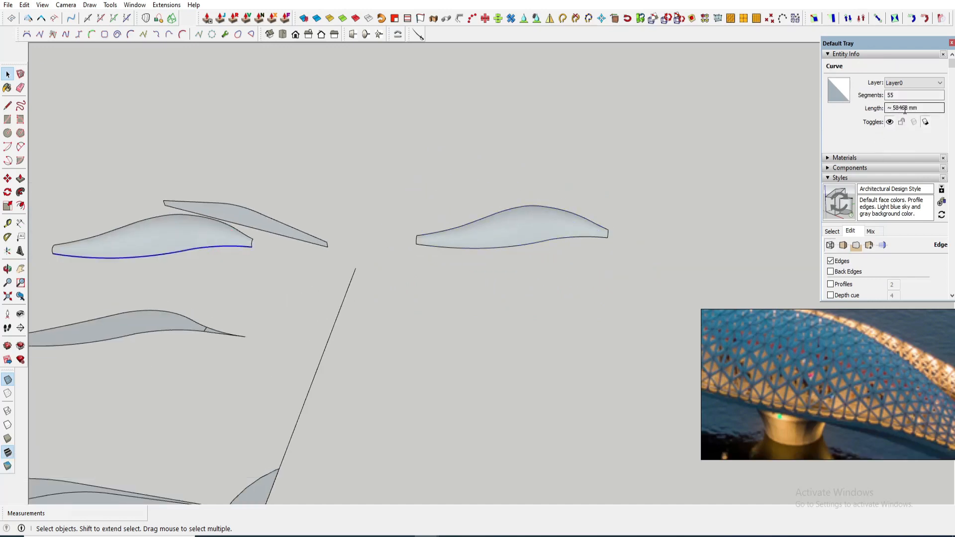
pyautogui.moveTo(801, 209); pyautogui.dragTo(527, 280, button='middle')
pyautogui.hotkey('shift', 'r')
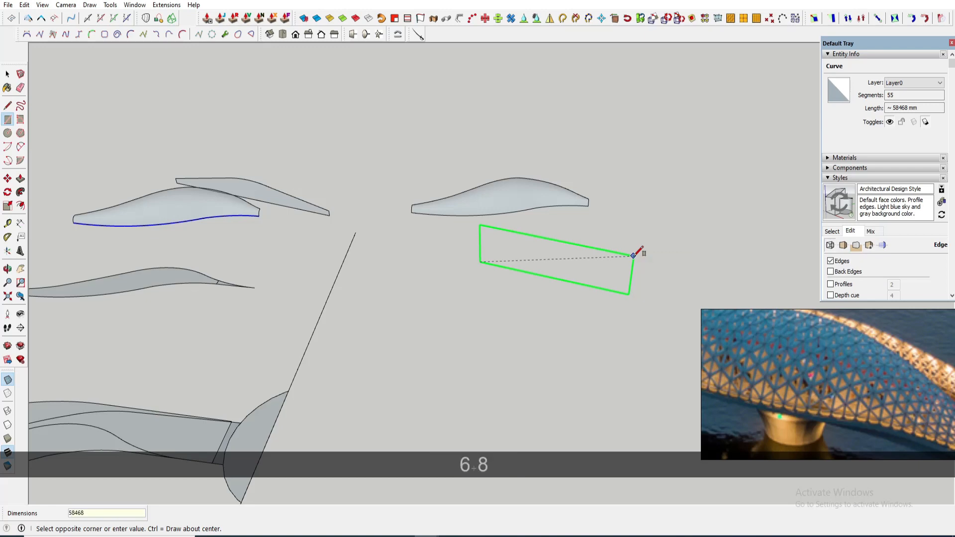
pyautogui.press('Return')
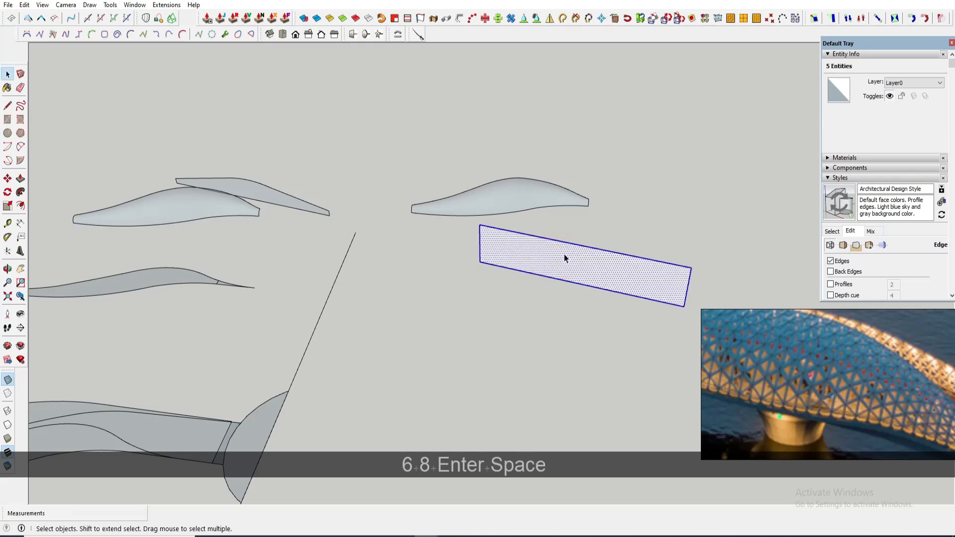
# - Place a guide 6750 mm from the rectangle's edge and move the long edge onto it to narrow the strip
pyautogui.scroll(2, 532, 259)
pyautogui.press('t')
pyautogui.scroll(1, 507, 275)
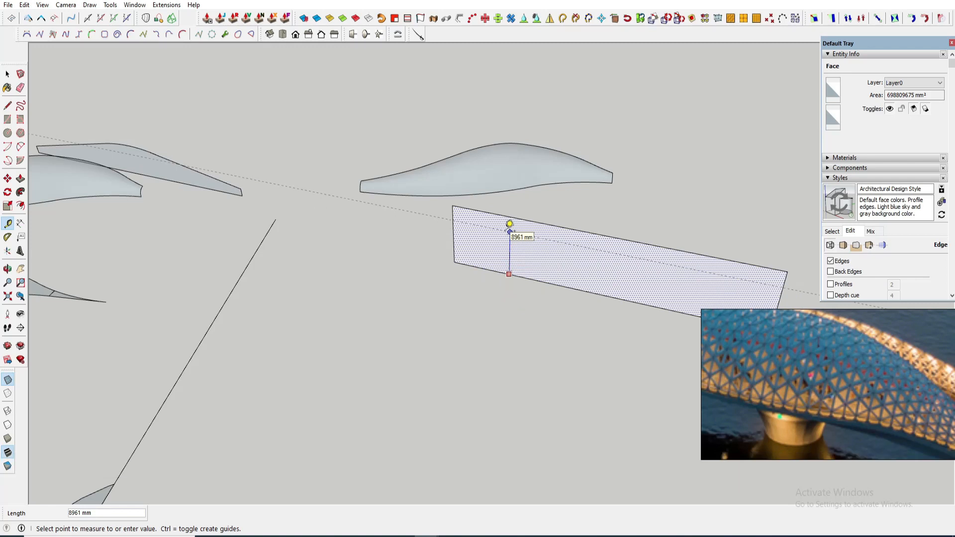
pyautogui.write('6750')
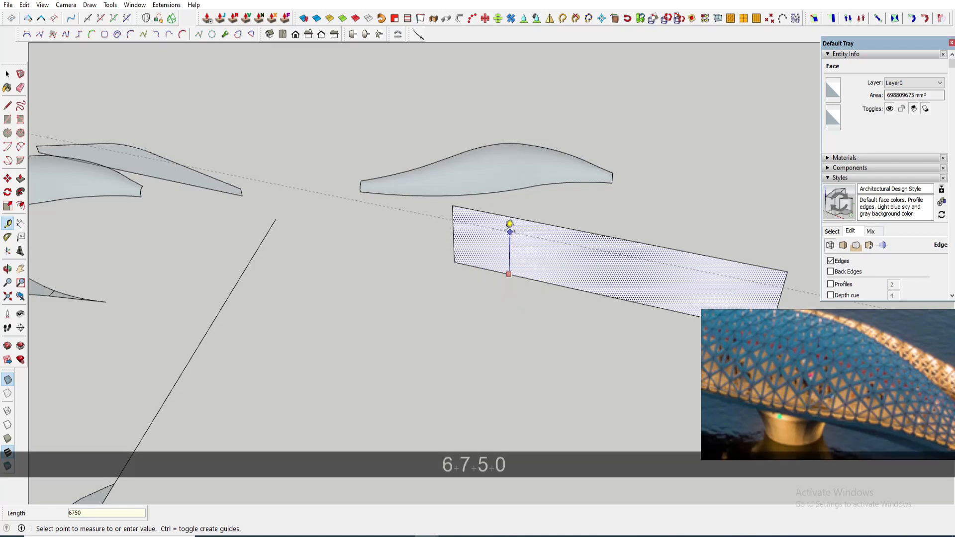
pyautogui.click(506, 216)
pyautogui.scroll(1, 453, 209)
pyautogui.press('m')
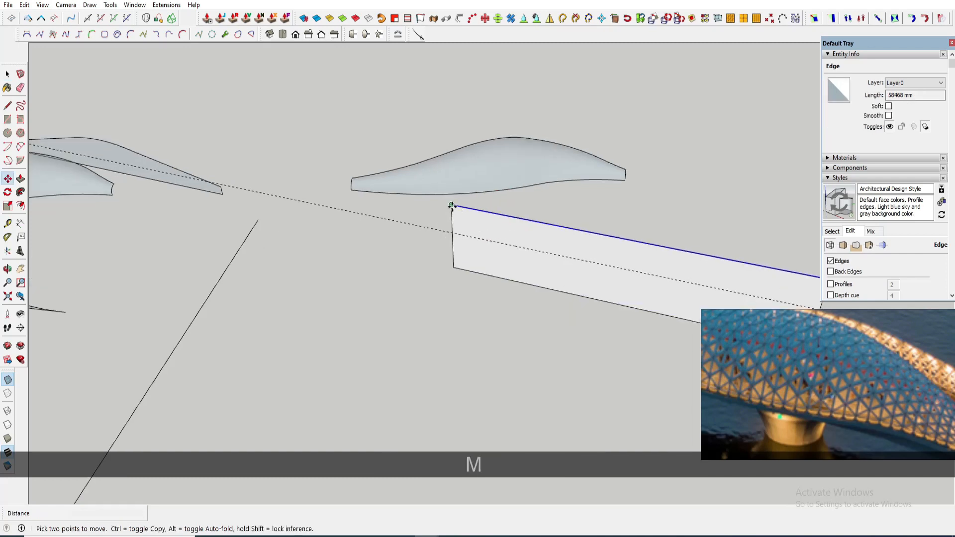
pyautogui.scroll(-3, 468, 230)
pyautogui.press('space')
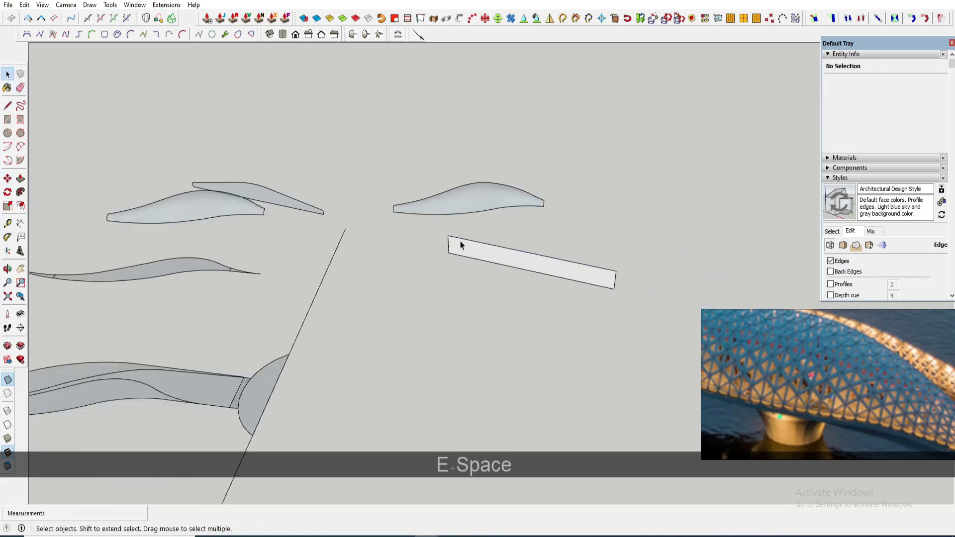
# - Group the strip rectangle and move it to the end corner of the canopy copy
pyautogui.moveTo(454, 240)
pyautogui.mouseDown(button='middle')
pyautogui.moveTo(486, 223)
pyautogui.moveTo(491, 266)
pyautogui.moveTo(435, 260)
pyautogui.moveTo(438, 281)
pyautogui.mouseUp(button='middle')
pyautogui.doubleClick(461, 255)
pyautogui.rightClick(464, 256)
pyautogui.click(500, 347)
pyautogui.press('m')
pyautogui.click(421, 282)
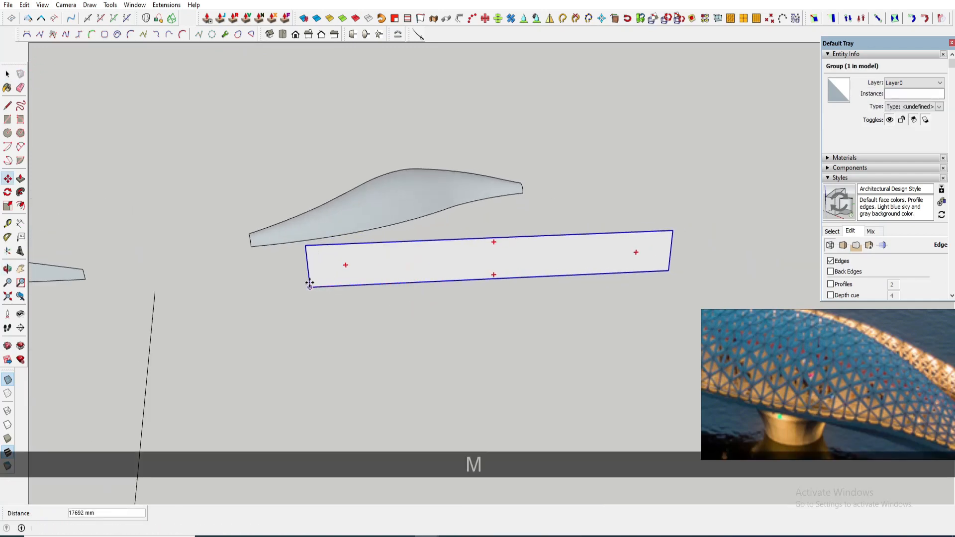
pyautogui.click(309, 284)
pyautogui.moveTo(309, 284); pyautogui.dragTo(458, 259, button='middle')
pyautogui.scroll(3, 398, 244)
pyautogui.press('space')
# - Draw two lines linking the canopy copy's end to the strip's end corners
pyautogui.scroll(1, 360, 238)
pyautogui.click(358, 235)
pyautogui.scroll(3, 323, 256)
pyautogui.press('l')
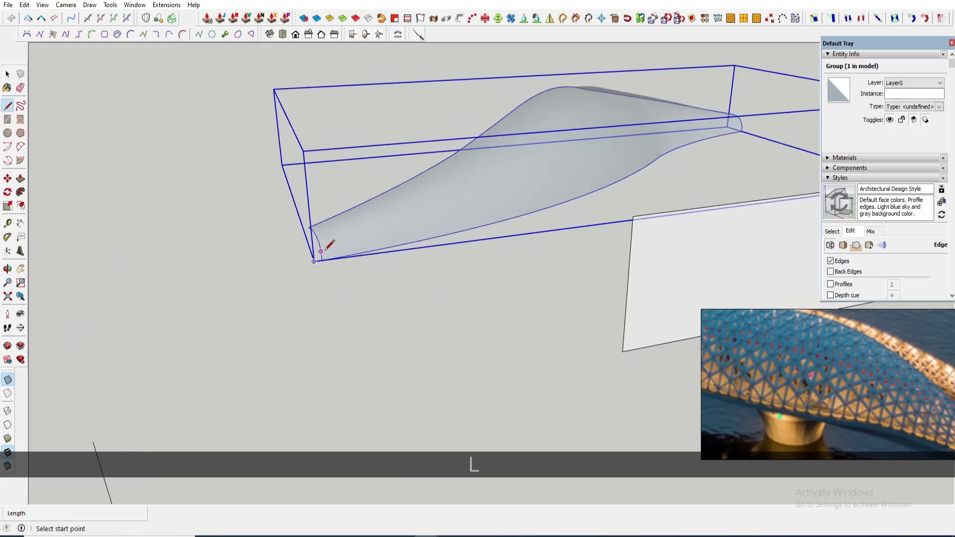
pyautogui.click(322, 260)
pyautogui.scroll(-3, 322, 260)
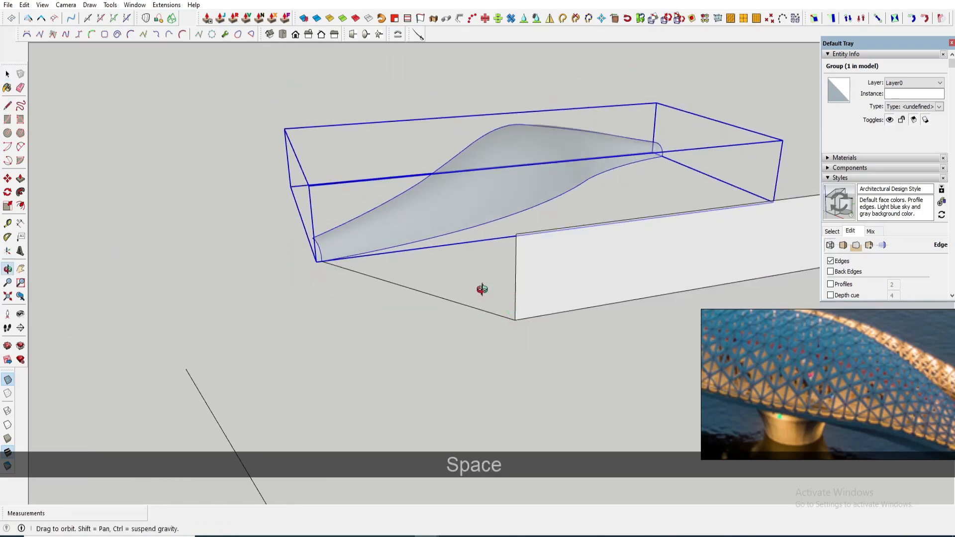
pyautogui.moveTo(482, 289); pyautogui.dragTo(513, 316, button='middle')
pyautogui.scroll(3, 313, 274)
pyautogui.press('l')
pyautogui.click(302, 270)
pyautogui.scroll(-3, 301, 277)
pyautogui.moveTo(500, 354); pyautogui.dragTo(473, 273)
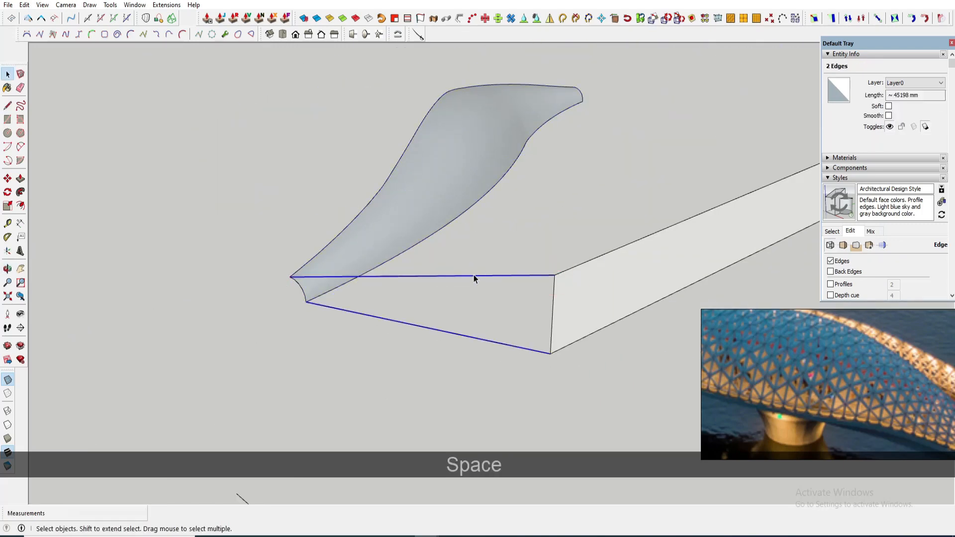
# - Group the two lines, then group them together with the strip and the canopy copy
pyautogui.rightClick(472, 275)
pyautogui.click(522, 367)
pyautogui.scroll(-2, 479, 296)
pyautogui.click(552, 303)
pyautogui.keyDown('ctrl'); pyautogui.click(499, 277); pyautogui.keyUp('ctrl')
pyautogui.keyDown('ctrl'); pyautogui.click(463, 218); pyautogui.keyUp('ctrl')
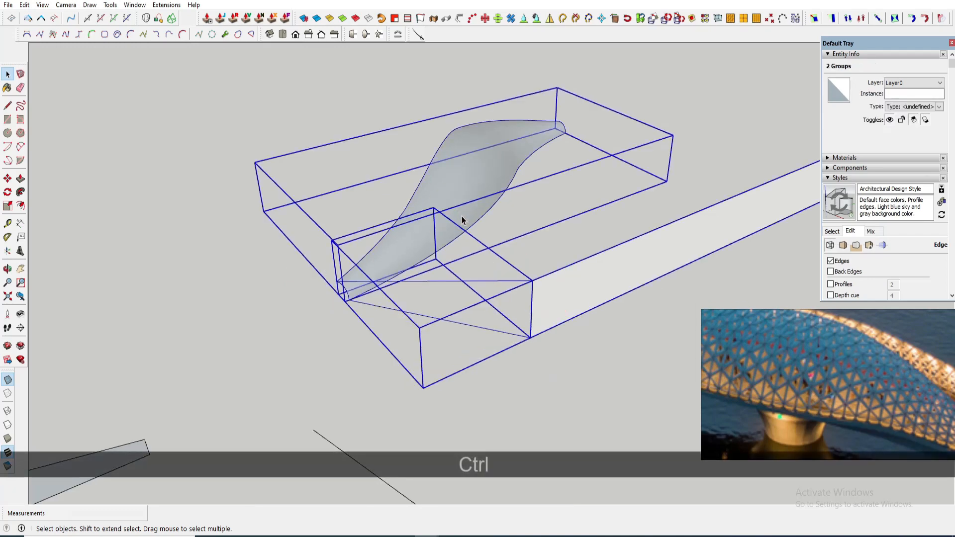
pyautogui.rightClick(465, 215)
pyautogui.click(500, 323)
pyautogui.scroll(-2, 320, 137)
# - Impose a grid on the strip rectangle with Flowify's Impose Grid
pyautogui.click(174, 7)
pyautogui.moveTo(181, 16)
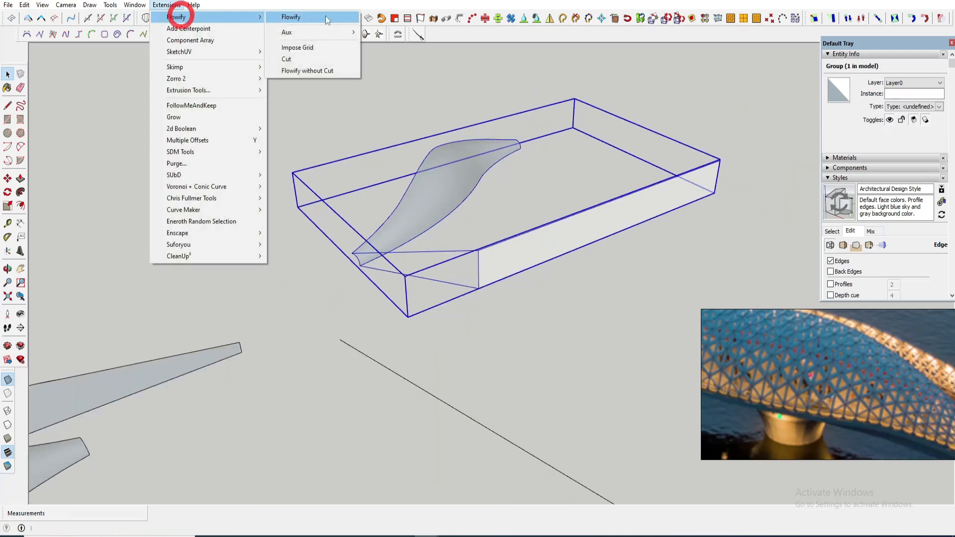
pyautogui.click(315, 47)
pyautogui.scroll(2, 552, 237)
pyautogui.scroll(-3, 462, 257)
pyautogui.doubleClick(478, 258)
pyautogui.moveTo(478, 260); pyautogui.dragTo(433, 263, button='middle')
pyautogui.scroll(2, 550, 260)
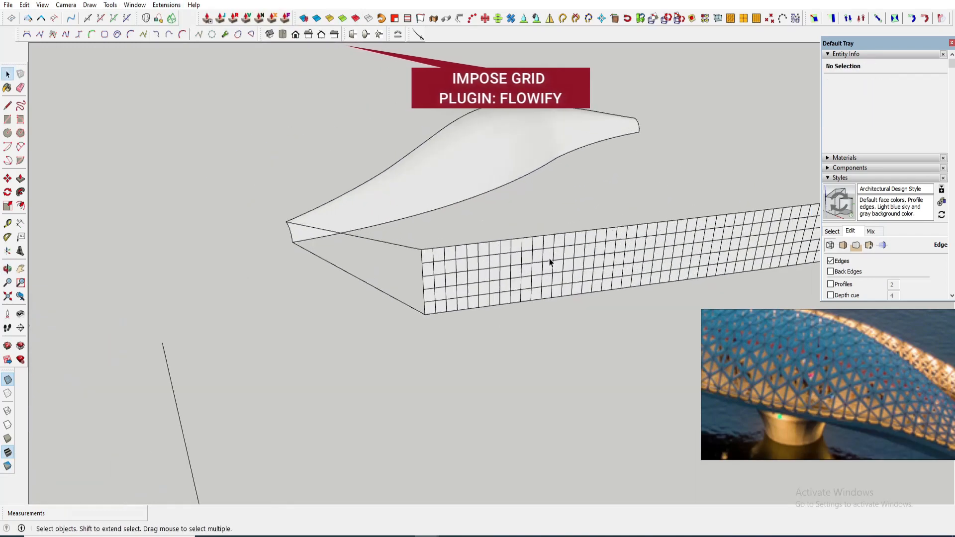
# - Draw a diagonal in the strip's first grid cell and turn the resulting triangle into a component
pyautogui.moveTo(550, 260); pyautogui.dragTo(480, 258, button='middle')
pyautogui.scroll(1, 399, 277)
pyautogui.scroll(-2, 855, 342)
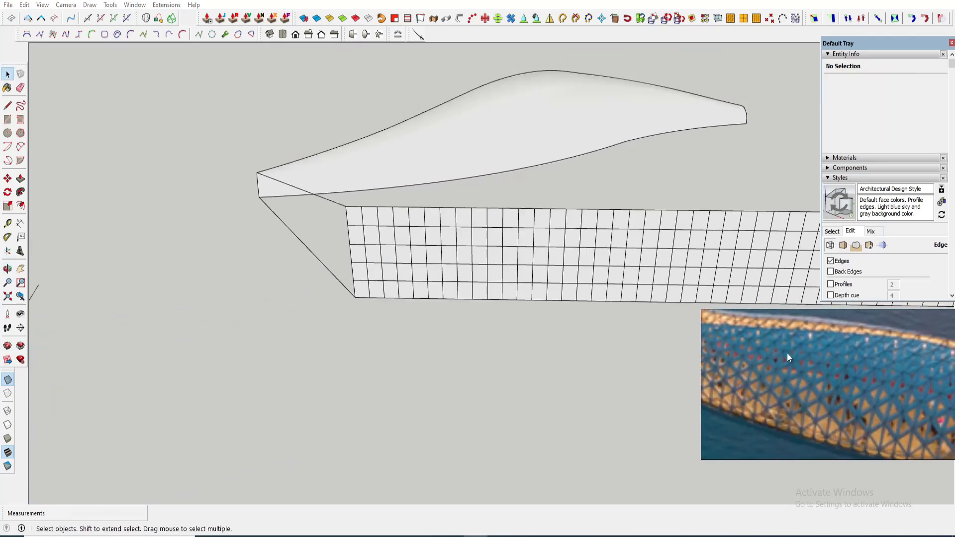
pyautogui.moveTo(498, 259); pyautogui.dragTo(394, 241, button='middle')
pyautogui.scroll(4, 399, 294)
pyautogui.press('l')
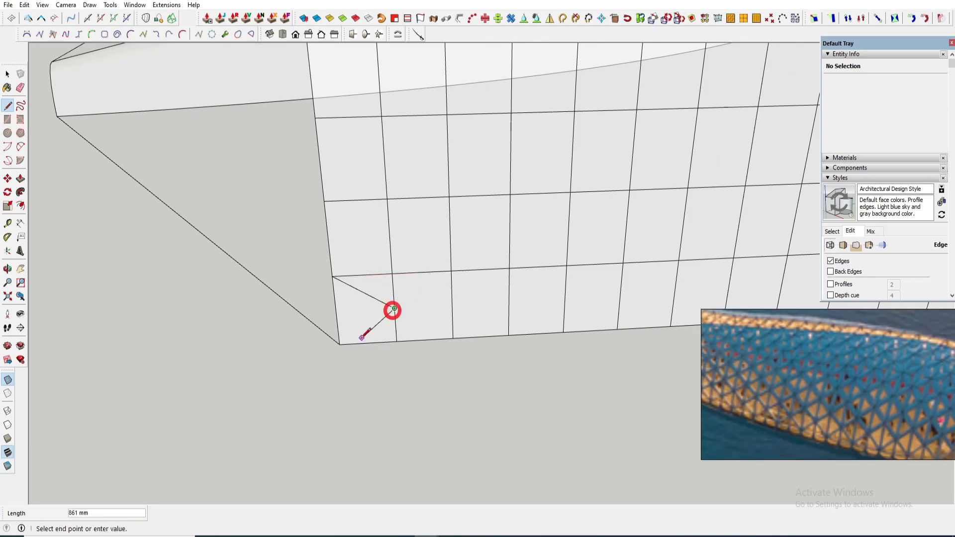
pyautogui.click(333, 277)
pyautogui.press('space')
pyautogui.doubleClick(362, 316)
pyautogui.press('g')
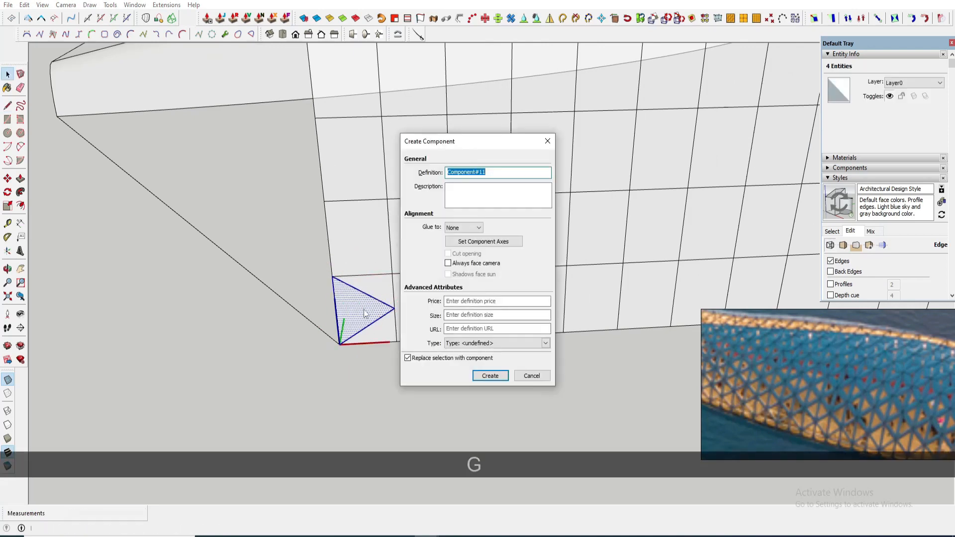
pyautogui.press('Return')
# - Copy the triangle component up the first grid column, arraying it 3 times
pyautogui.moveTo(374, 307); pyautogui.dragTo(390, 313, button='middle')
pyautogui.press('m')
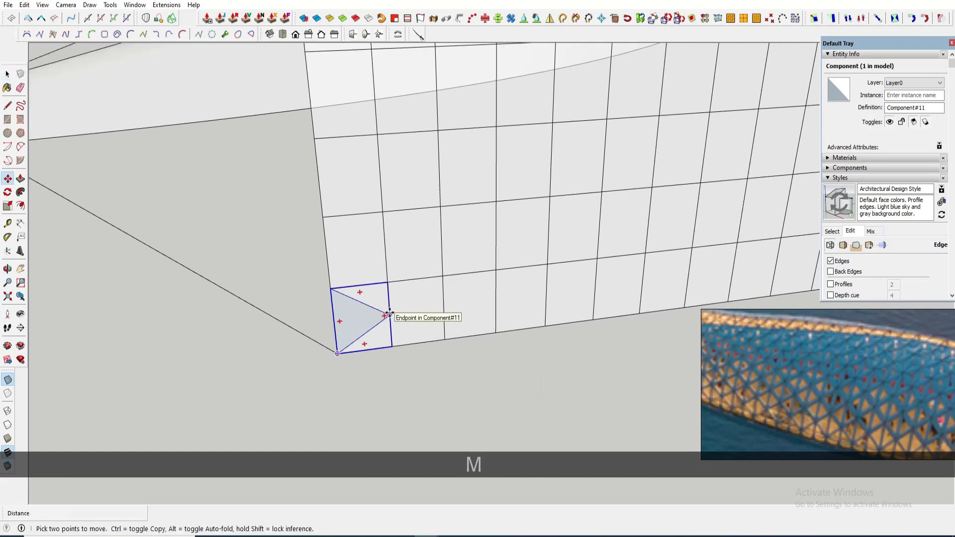
pyautogui.click(332, 289)
pyautogui.scroll(-5, 405, 280)
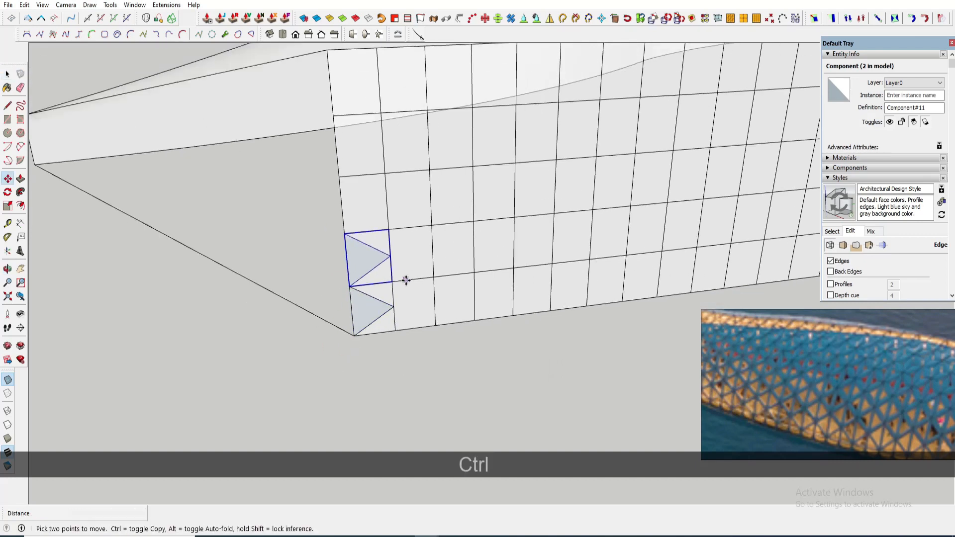
pyautogui.write('3x')
pyautogui.press('Return')
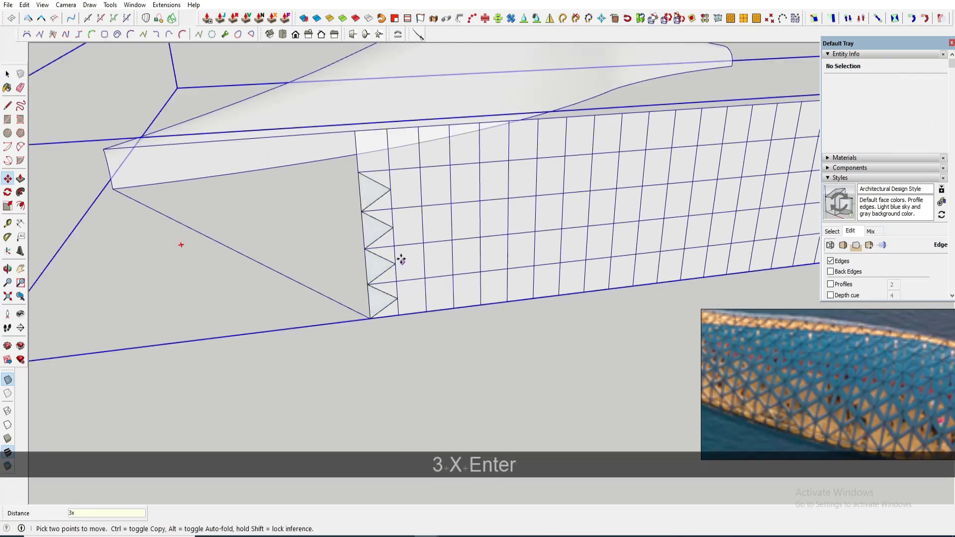
# - Copy the triangle column beside itself and mirror the copy with Scale
pyautogui.press('space')
pyautogui.press('m')
pyautogui.scroll(-3, 403, 279)
pyautogui.scroll(3, 378, 184)
pyautogui.click(375, 171)
pyautogui.press('space')
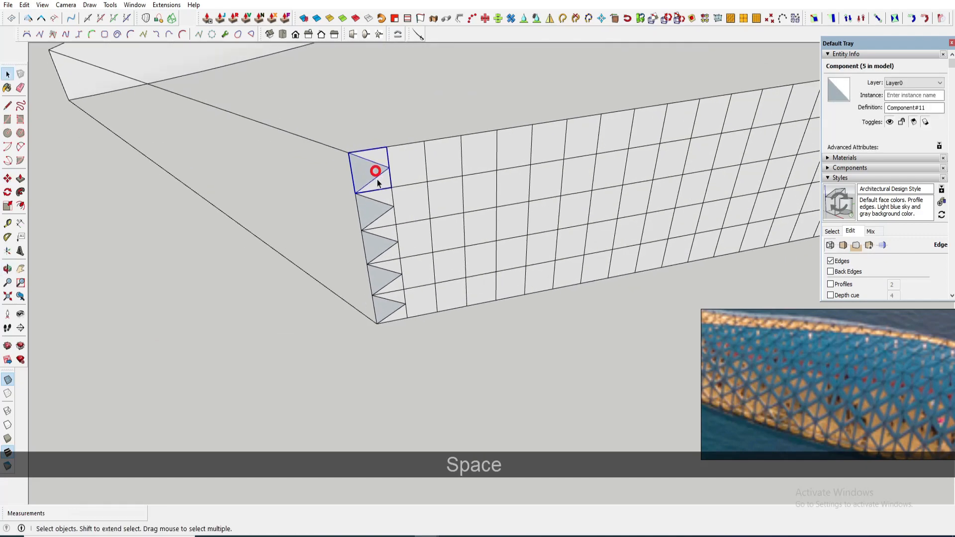
pyautogui.click(362, 230)
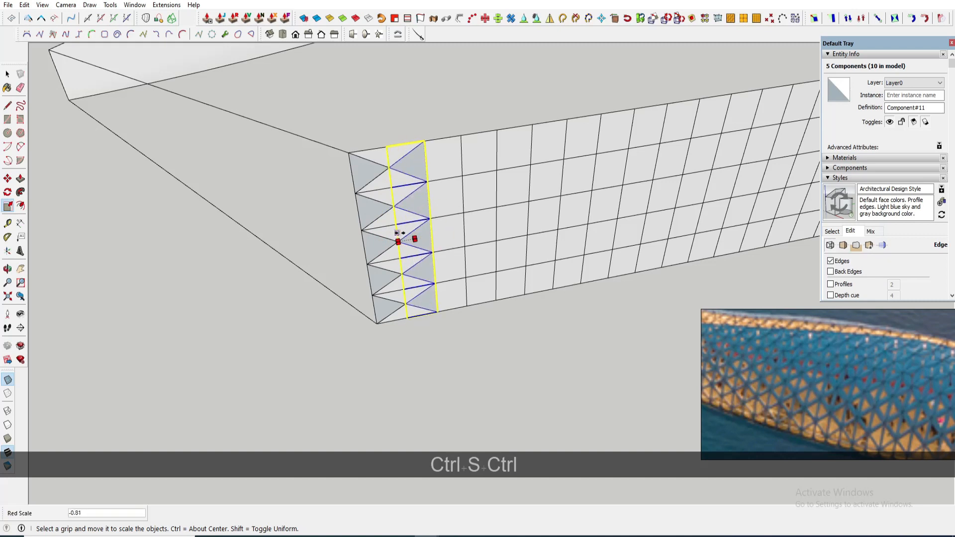
# - Move the mirrored column to interlock with the first column and erase a stray edge
pyautogui.press('space')
pyautogui.scroll(2, 418, 212)
pyautogui.press('m')
pyautogui.click(398, 209)
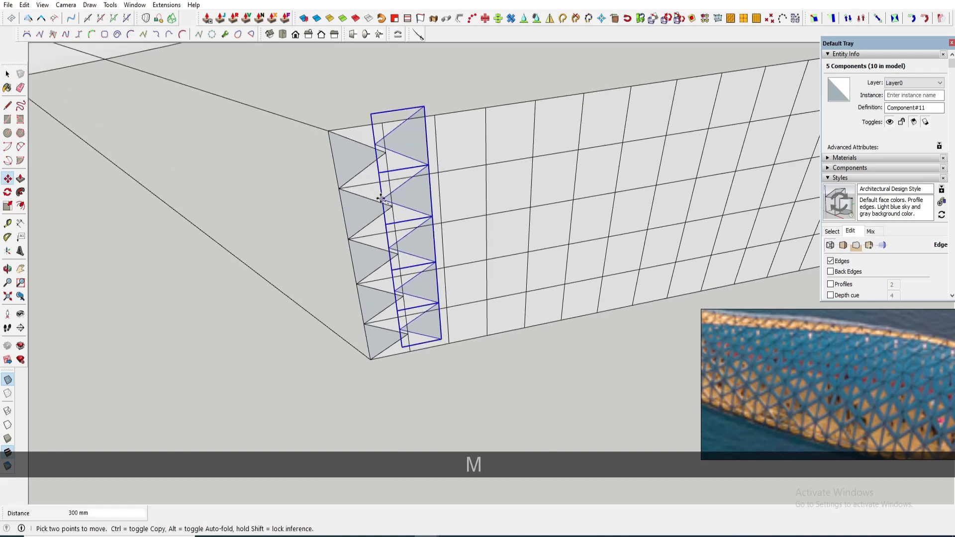
pyautogui.click(340, 189)
pyautogui.press('space')
pyautogui.press('e')
pyautogui.click(367, 103)
pyautogui.press('space')
# - Copy the combined triangle column one grid cell over and mirror the copy with Scale
pyautogui.scroll(2, 405, 324)
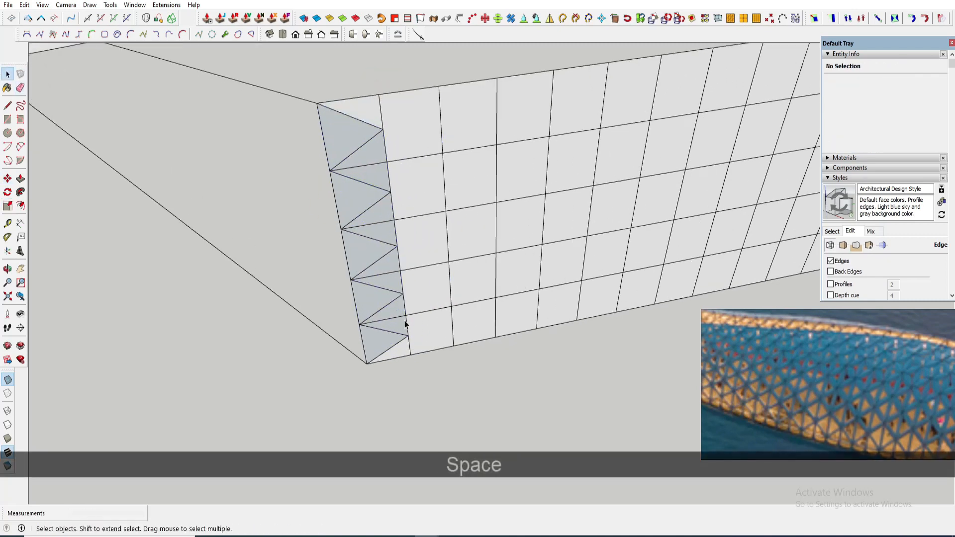
pyautogui.click(405, 323)
pyautogui.scroll(-3, 412, 323)
pyautogui.moveTo(333, 129); pyautogui.dragTo(430, 375)
pyautogui.scroll(1, 376, 195)
pyautogui.press('m')
pyautogui.press('ctrl')
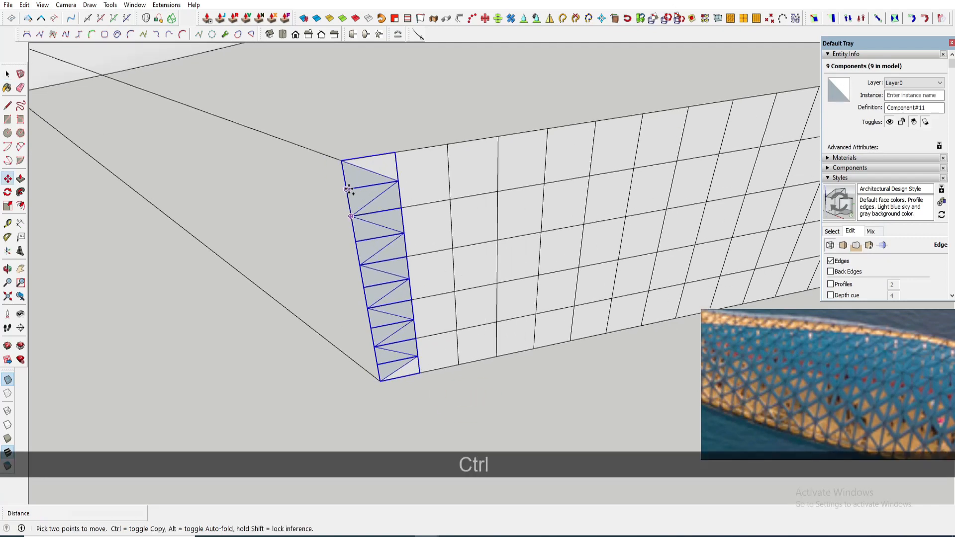
pyautogui.click(346, 189)
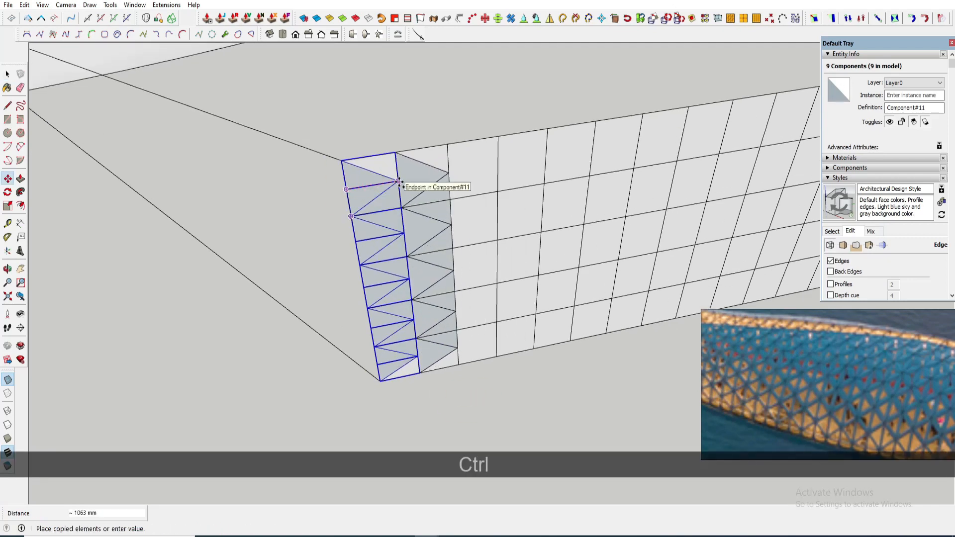
pyautogui.click(398, 181)
pyautogui.press('s')
pyautogui.keyDown('ctrl'); pyautogui.moveTo(454, 273); pyautogui.dragTo(403, 273); pyautogui.keyUp('ctrl')
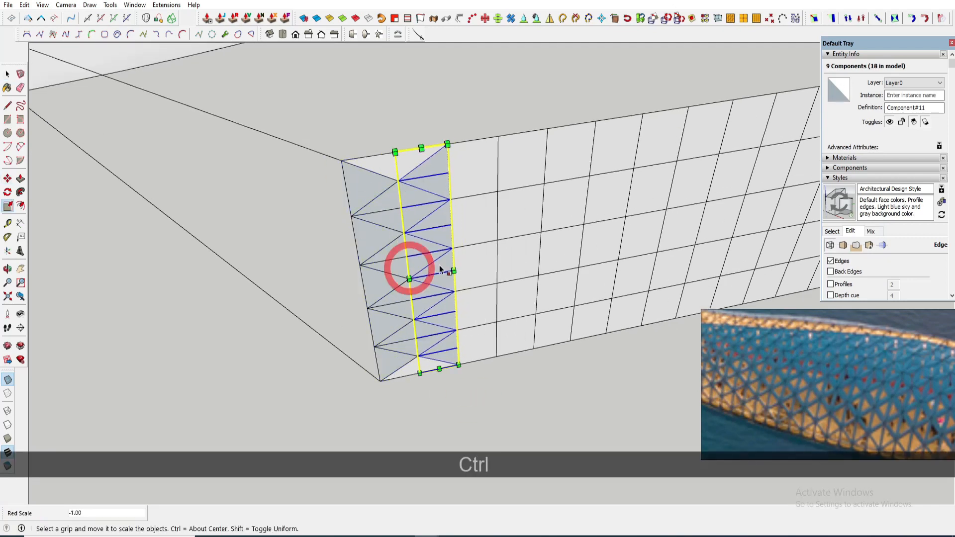
pyautogui.hotkey('ctrl', 'space')
pyautogui.scroll(-1, 440, 265)
pyautogui.moveTo(461, 260); pyautogui.dragTo(424, 222, button='middle')
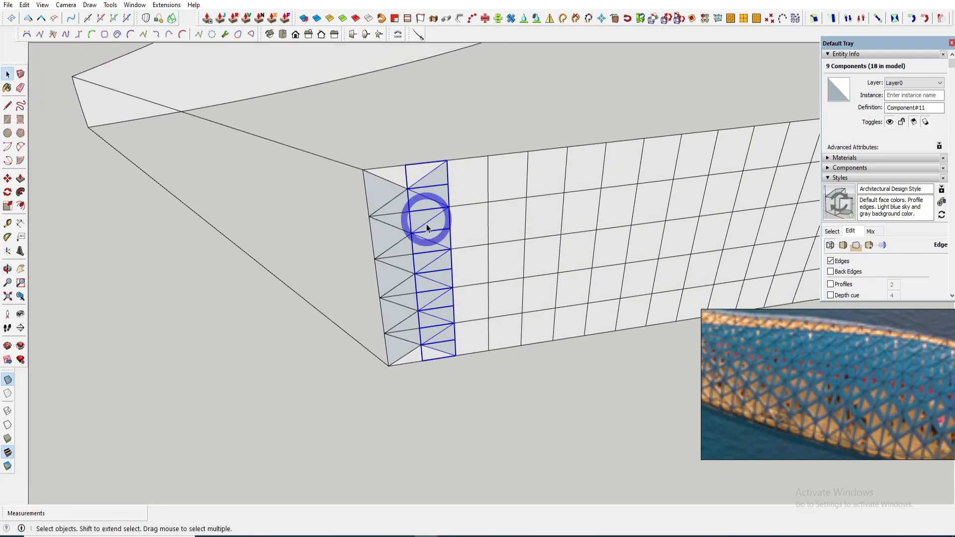
pyautogui.scroll(-1, 445, 287)
pyautogui.moveTo(446, 282); pyautogui.dragTo(467, 282, button='middle')
pyautogui.press('m')
pyautogui.scroll(1, 376, 194)
pyautogui.click(374, 195)
pyautogui.press('ctrl')
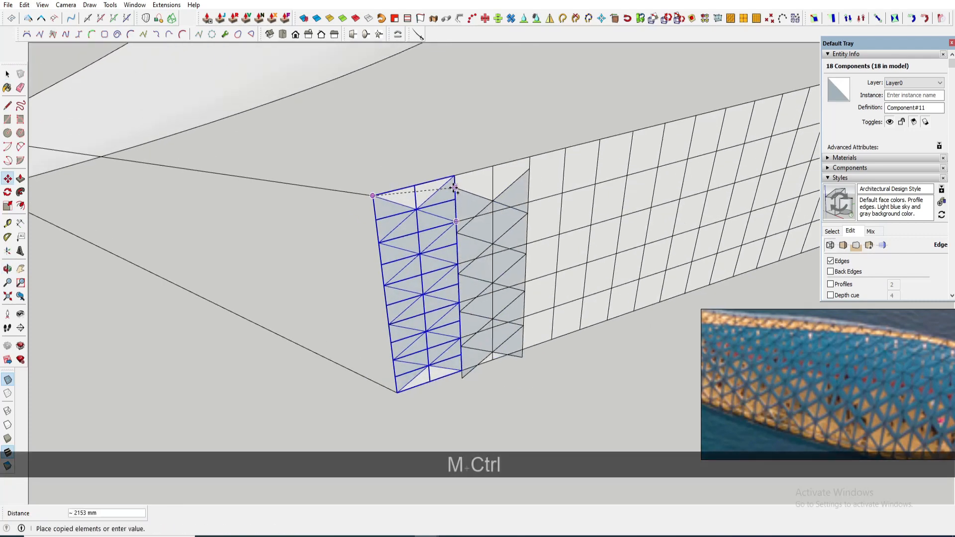
pyautogui.press('space')
# - Copy the two-column triangle block along the strip and array it 55 times
pyautogui.scroll(2, 454, 208)
pyautogui.click(447, 204)
pyautogui.moveTo(340, 140); pyautogui.dragTo(512, 440)
pyautogui.press('m')
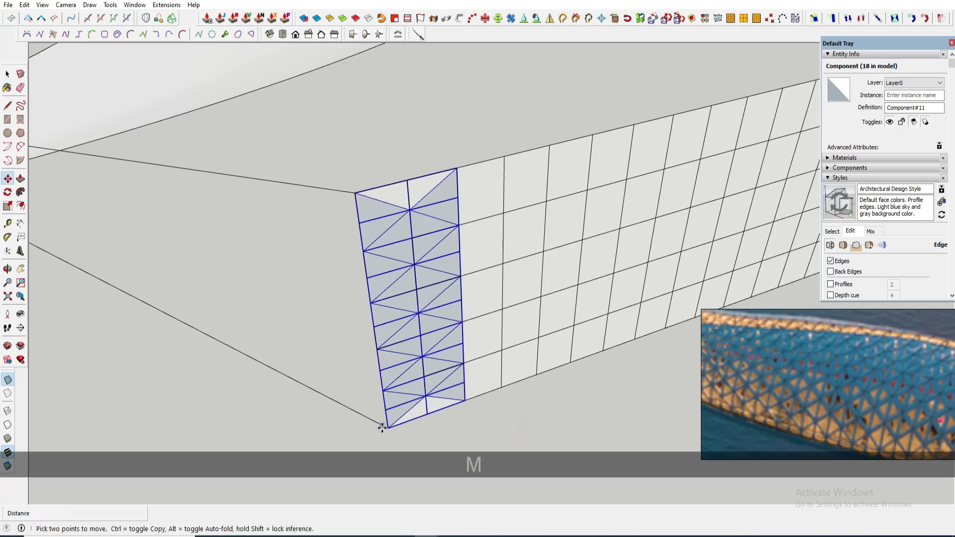
pyautogui.click(388, 428)
pyautogui.press('ctrl')
pyautogui.click(465, 400)
pyautogui.scroll(-3, 335, 352)
pyautogui.scroll(-3, 334, 351)
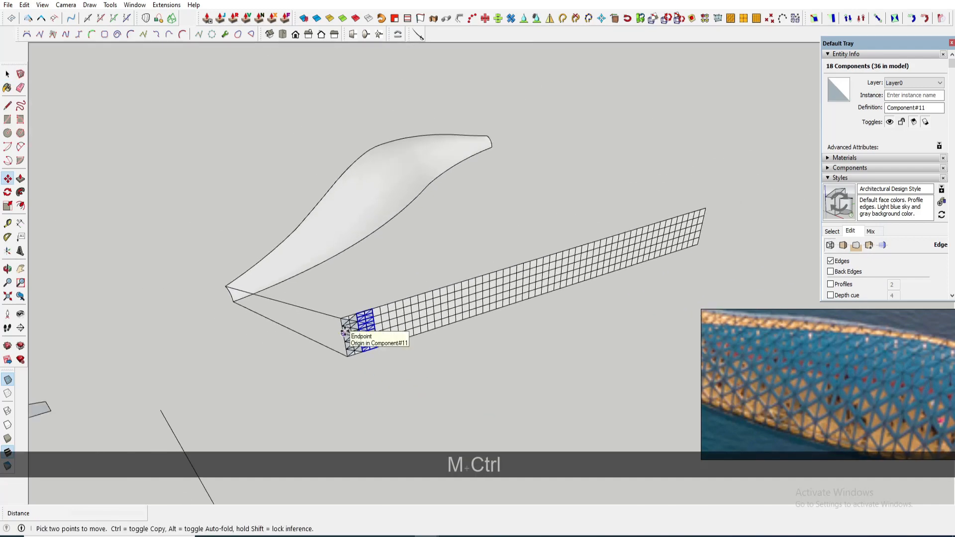
pyautogui.write('55x')
pyautogui.press('Return')
# - Delete the triangle copies that overrun the end of the strip
pyautogui.moveTo(347, 330); pyautogui.dragTo(537, 279, button='middle')
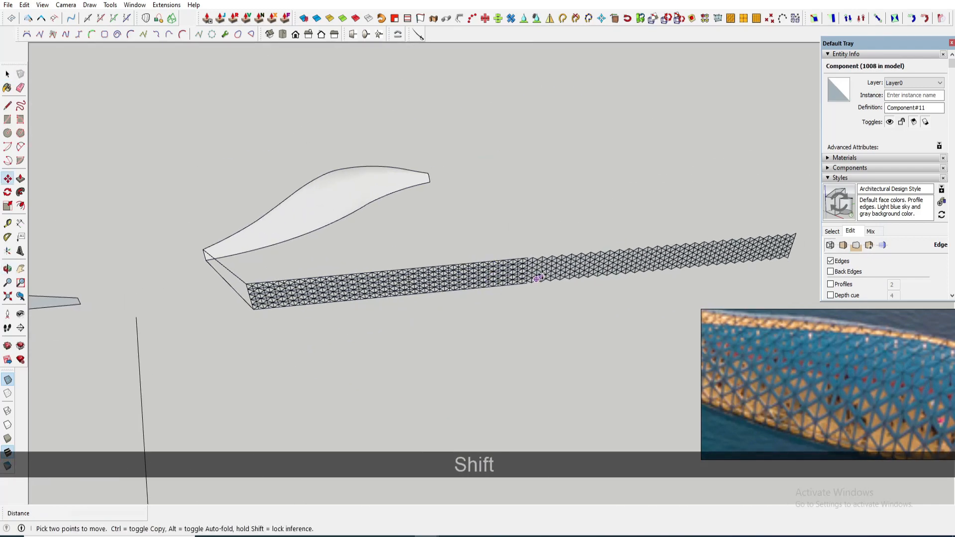
pyautogui.press('space')
pyautogui.scroll(3, 537, 279)
pyautogui.scroll(-3, 547, 233)
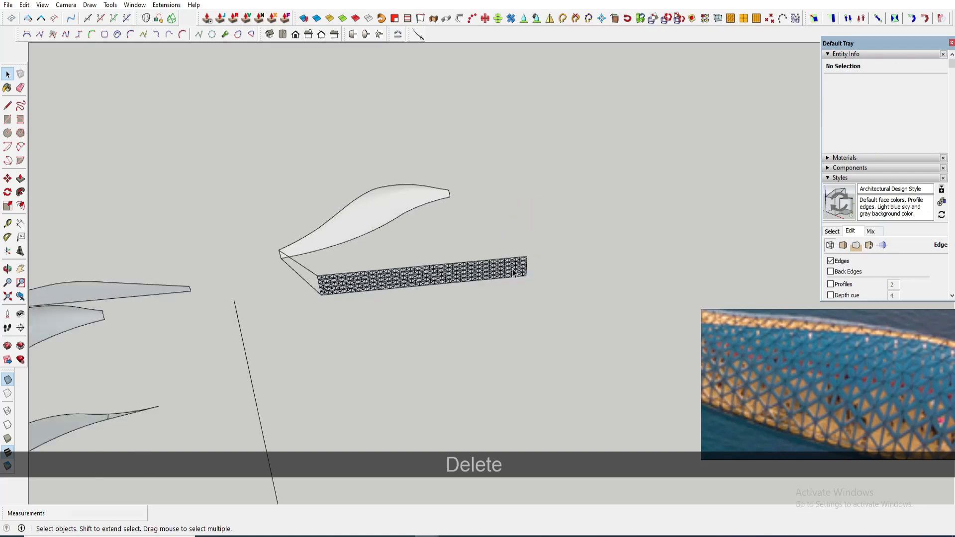
# - Open the triangle component for editing and add a centre point to its face with Add Centerpoint
pyautogui.scroll(6, 301, 315)
pyautogui.scroll(2, 252, 278)
pyautogui.click(254, 268)
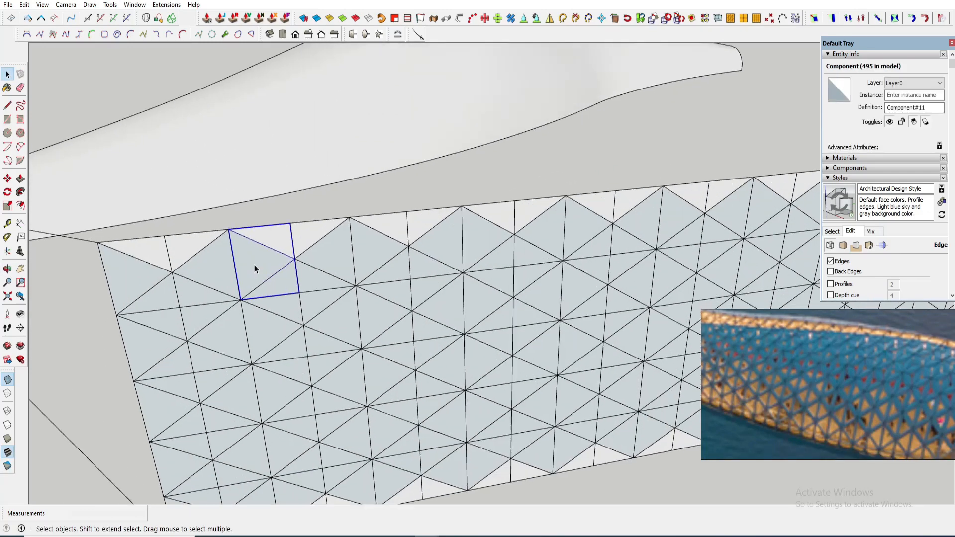
pyautogui.scroll(4, 298, 248)
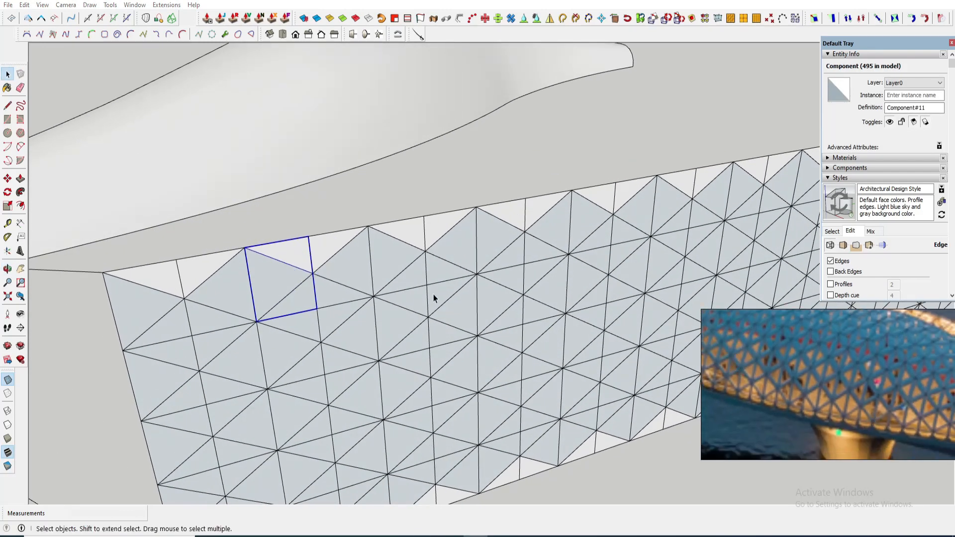
pyautogui.doubleClick(282, 276)
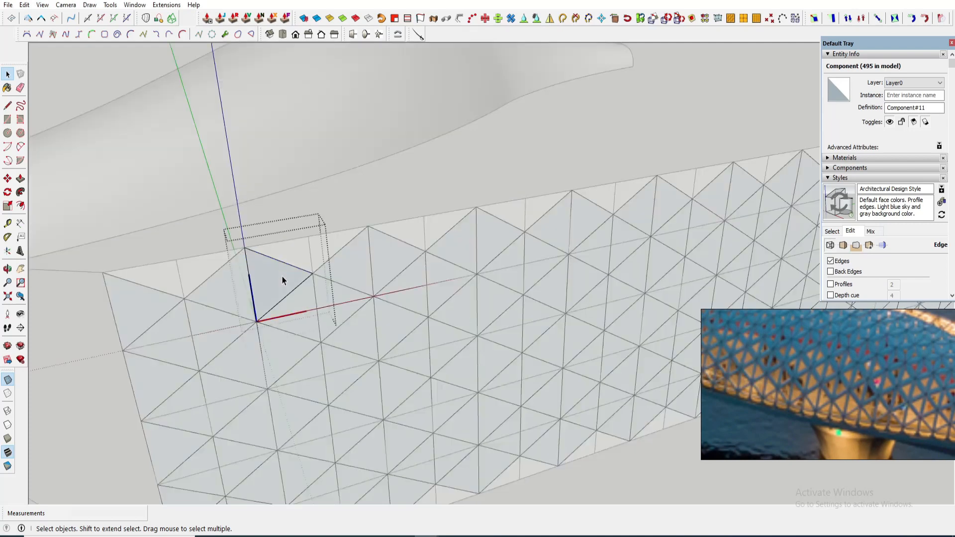
pyautogui.scroll(2, 298, 264)
pyautogui.keyDown('shift'); pyautogui.click(315, 254); pyautogui.keyUp('shift')
pyautogui.click(166, 5)
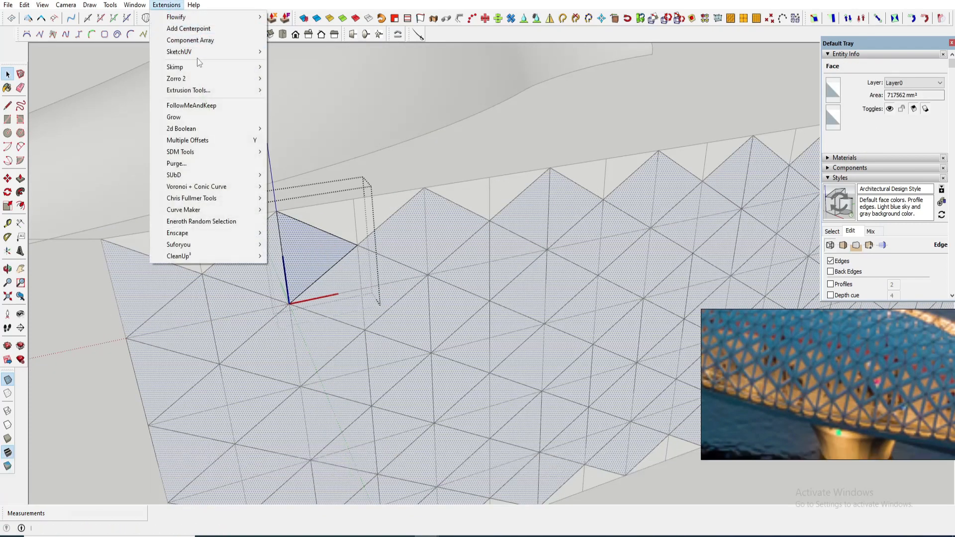
pyautogui.click(187, 28)
pyautogui.scroll(3, 330, 265)
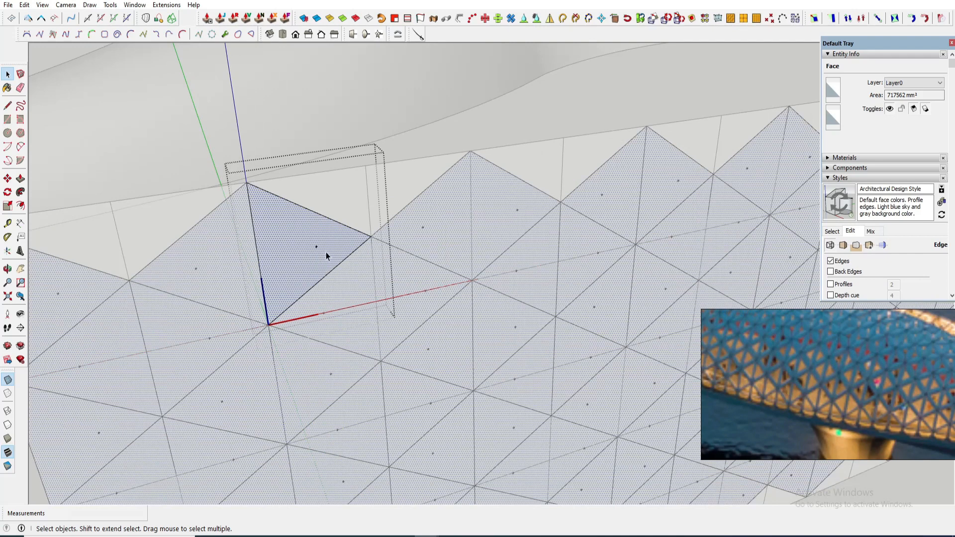
# - Draw lines from the triangle's centre point to its three corners and delete the centre point marker
pyautogui.scroll(1, 321, 254)
pyautogui.press('l')
pyautogui.press('space')
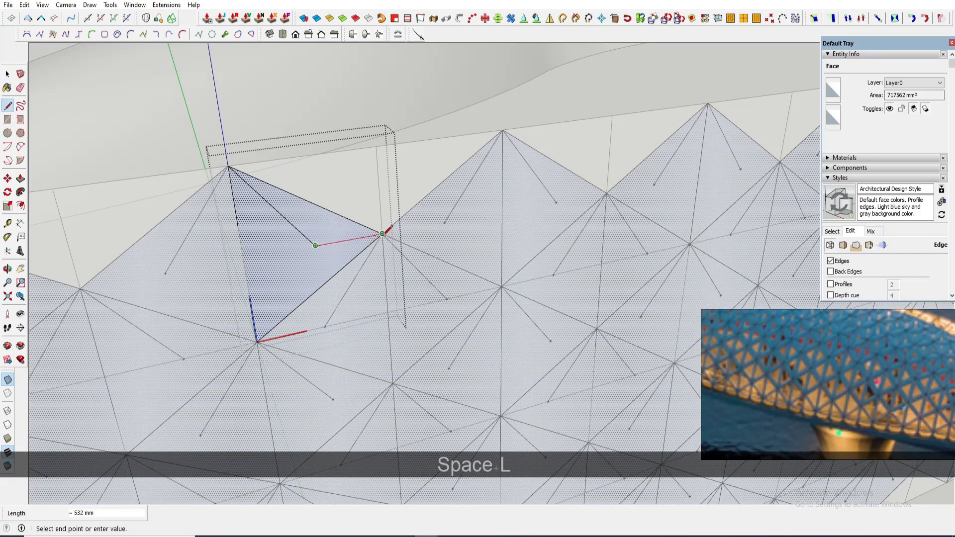
pyautogui.click(382, 234)
pyautogui.click(316, 246)
pyautogui.click(257, 342)
pyautogui.moveTo(320, 255); pyautogui.dragTo(321, 256)
pyautogui.press('Delete')
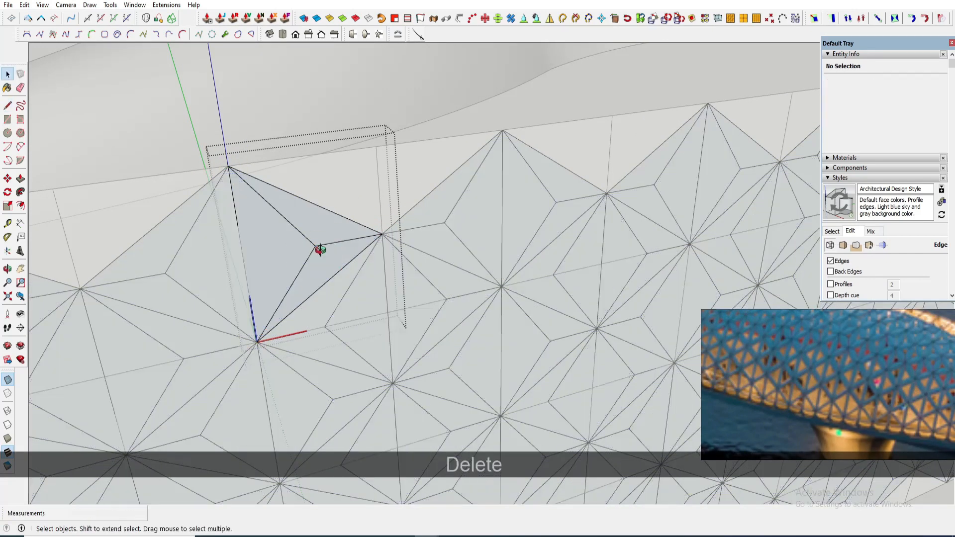
# - Move the triangle's centre vertex out of the face to raise a pyramid apex
pyautogui.moveTo(320, 249); pyautogui.dragTo(324, 219, button='middle')
pyautogui.scroll(1, 331, 204)
pyautogui.hotkey('shift', 'm')
pyautogui.click(340, 193)
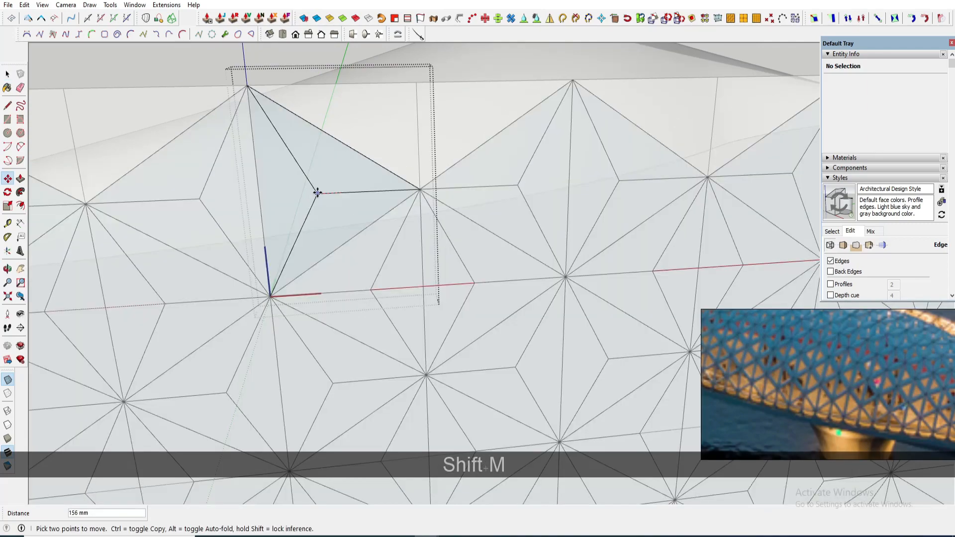
pyautogui.click(317, 193)
pyautogui.press('space')
pyautogui.scroll(1, 335, 204)
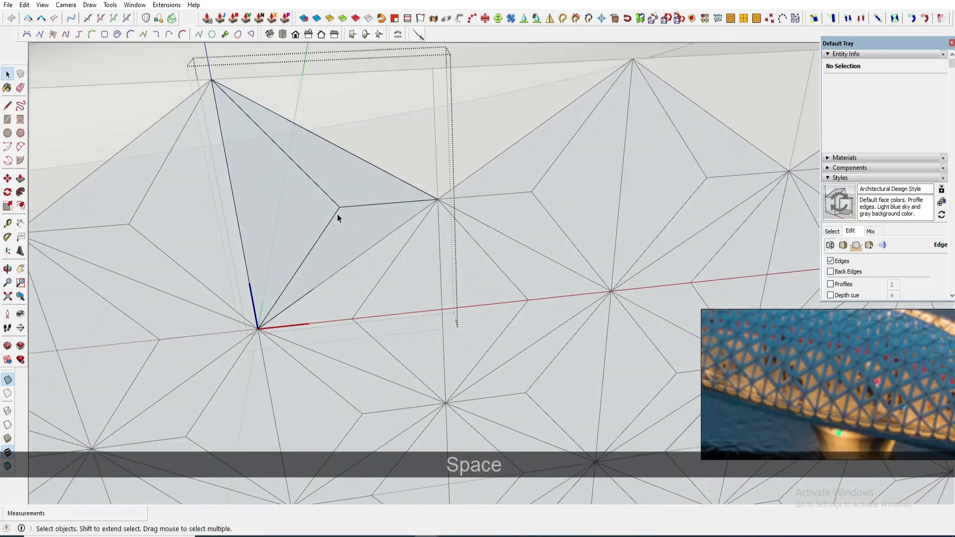
pyautogui.press('m')
pyautogui.click(340, 207)
pyautogui.click(315, 207)
pyautogui.press('space')
pyautogui.scroll(-2, 392, 241)
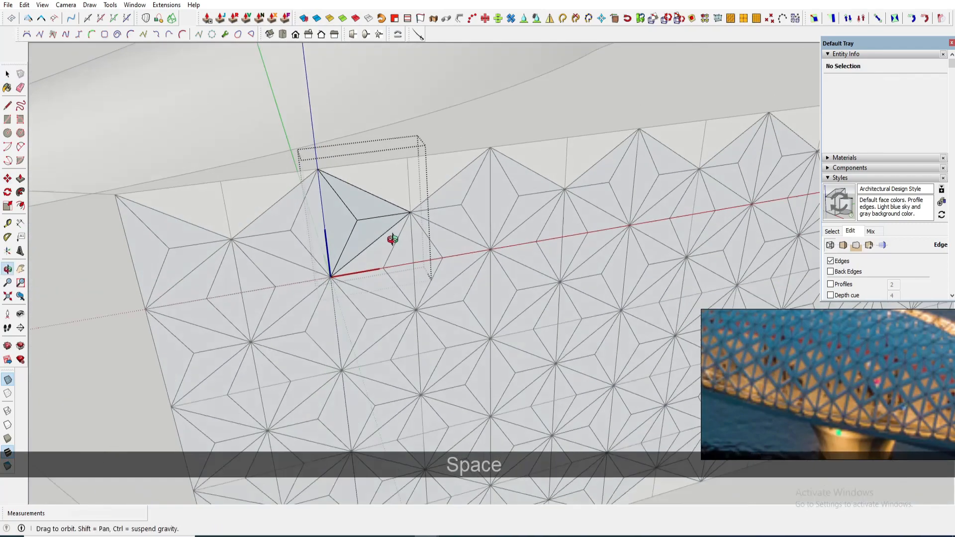
# - Select the component's geometry and draw a short line from the pyramid apex across one face
pyautogui.press('Escape')
pyautogui.moveTo(392, 240); pyautogui.dragTo(411, 222, button='middle')
pyautogui.scroll(2, 375, 206)
pyautogui.tripleClick(375, 206)
pyautogui.moveTo(376, 207); pyautogui.dragTo(420, 252)
pyautogui.moveTo(419, 251); pyautogui.dragTo(428, 269, button='middle')
pyautogui.scroll(1, 428, 270)
pyautogui.press('l')
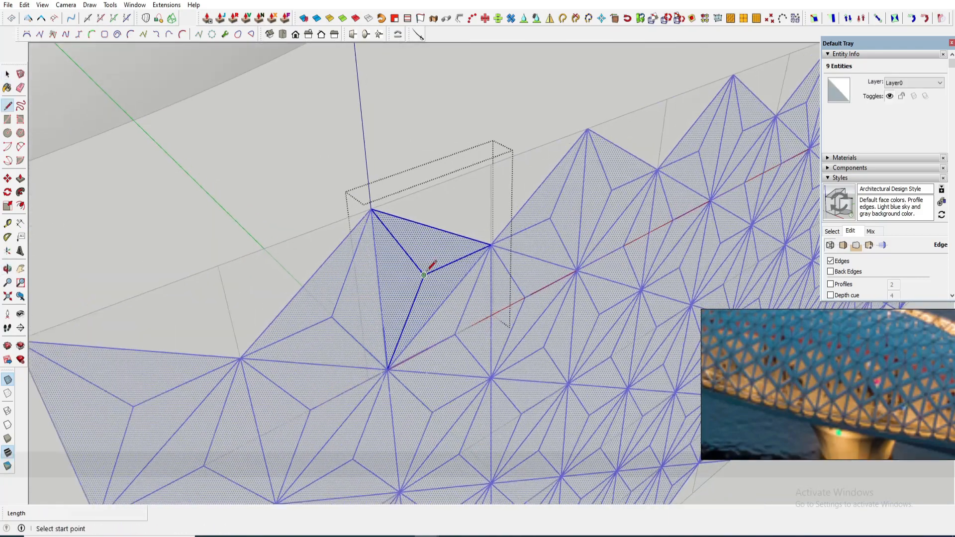
pyautogui.click(426, 273)
pyautogui.click(448, 293)
pyautogui.scroll(2, 458, 288)
pyautogui.scroll(-1, 454, 321)
pyautogui.scroll(2, 461, 309)
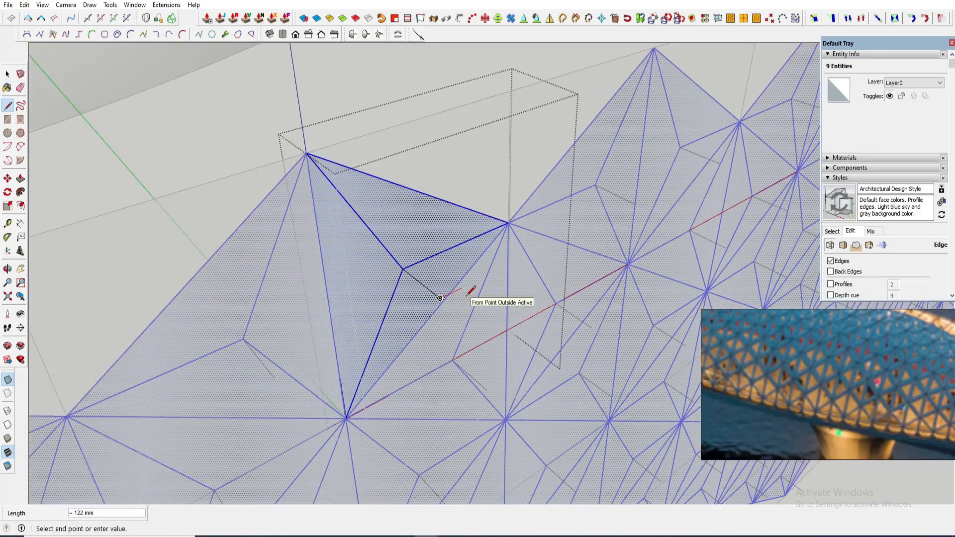
pyautogui.click(463, 289)
pyautogui.press('space')
pyautogui.scroll(2, 443, 297)
# - Scale the two new edges down with Scale, using a green scale of 0.32
pyautogui.click(443, 297)
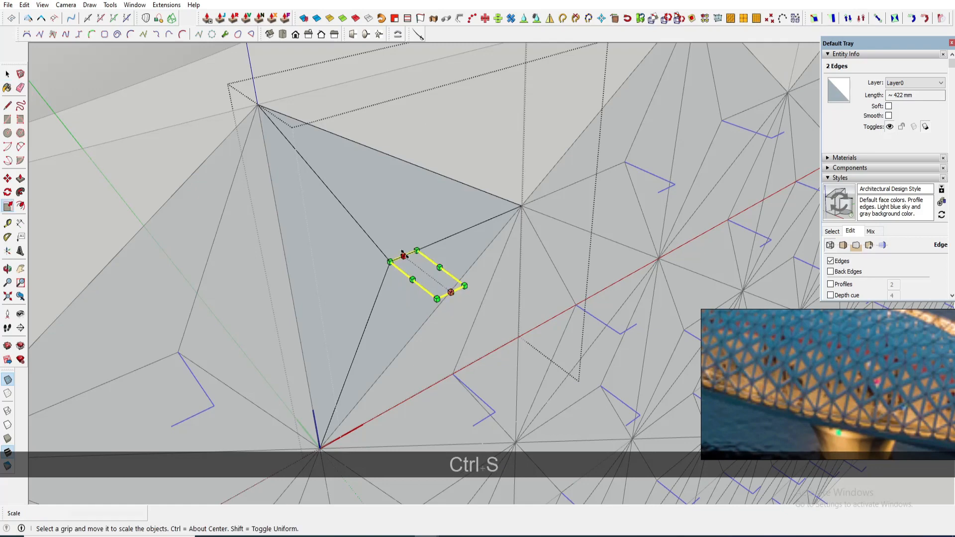
pyautogui.moveTo(404, 255); pyautogui.dragTo(436, 279)
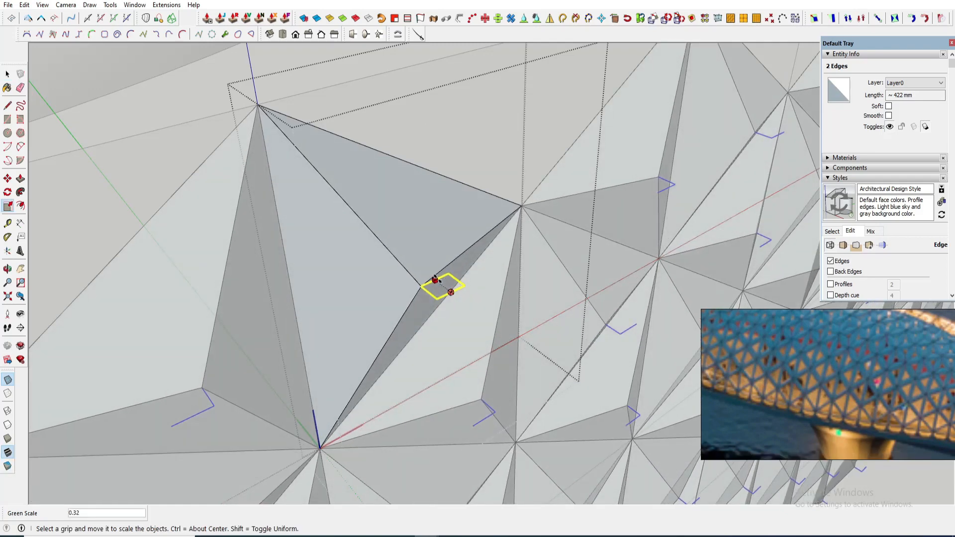
pyautogui.scroll(-4, 420, 273)
pyautogui.moveTo(420, 272); pyautogui.dragTo(390, 262, button='middle')
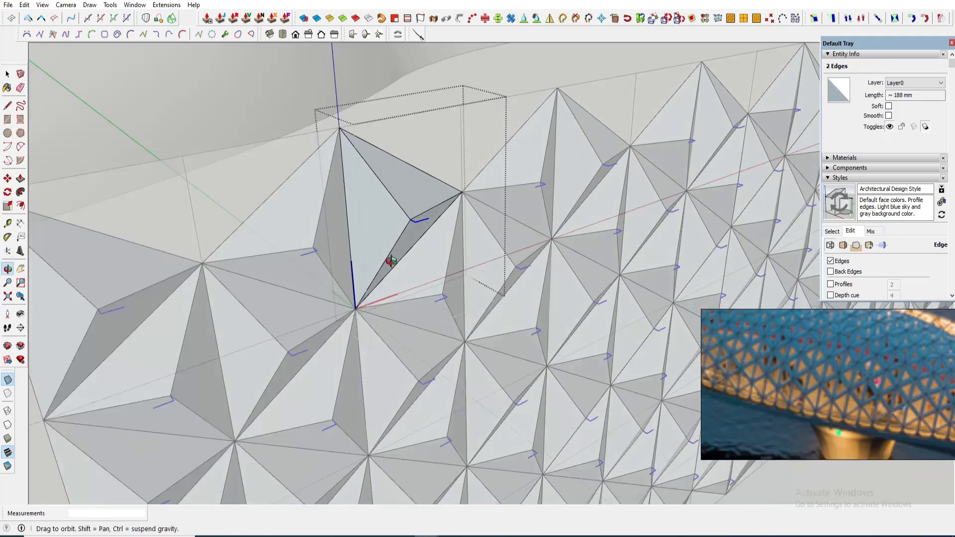
pyautogui.scroll(4, 417, 246)
# - Erase the extra edges inside the pyramid and close the component
pyautogui.press('e')
pyautogui.moveTo(409, 257); pyautogui.dragTo(390, 250)
pyautogui.scroll(-3, 386, 246)
pyautogui.scroll(-6, 383, 244)
pyautogui.moveTo(396, 250); pyautogui.dragTo(418, 226, button='middle')
pyautogui.press('space')
pyautogui.click(473, 337)
pyautogui.scroll(-2, 426, 283)
pyautogui.moveTo(427, 283); pyautogui.dragTo(340, 282, button='middle')
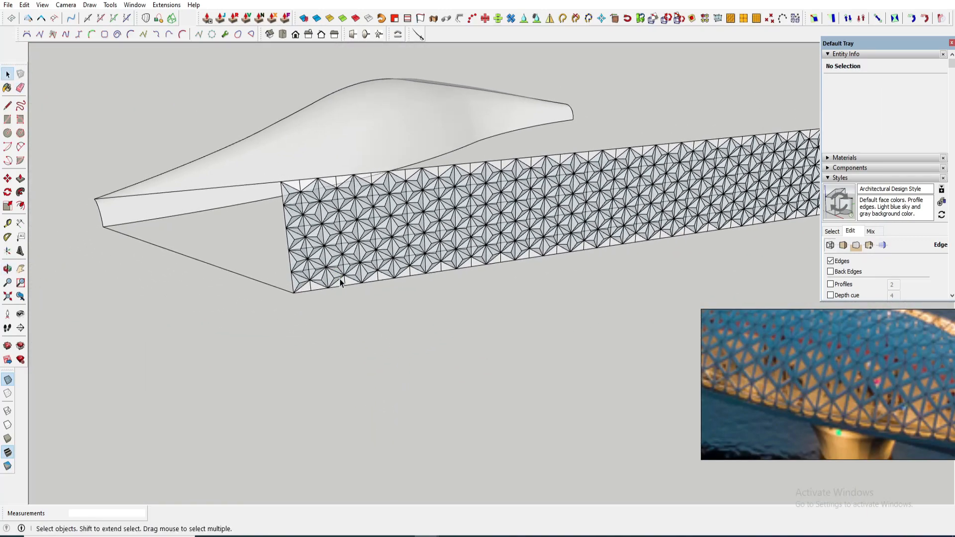
# - Switch the model display to shaded faces
pyautogui.scroll(4, 329, 231)
pyautogui.moveTo(329, 232); pyautogui.dragTo(426, 360, button='middle')
pyautogui.click(9, 382)
pyautogui.scroll(-3, 431, 317)
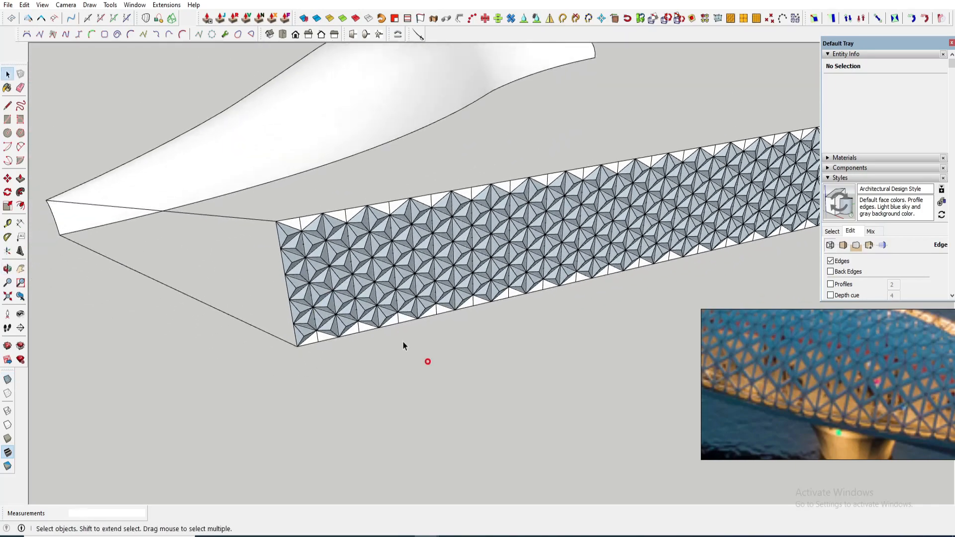
# - Orbit and zoom along the strip to examine the faceted triangle pattern
pyautogui.scroll(6, 310, 255)
pyautogui.moveTo(310, 255); pyautogui.dragTo(326, 221, button='middle')
pyautogui.scroll(4, 334, 239)
pyautogui.click(334, 240)
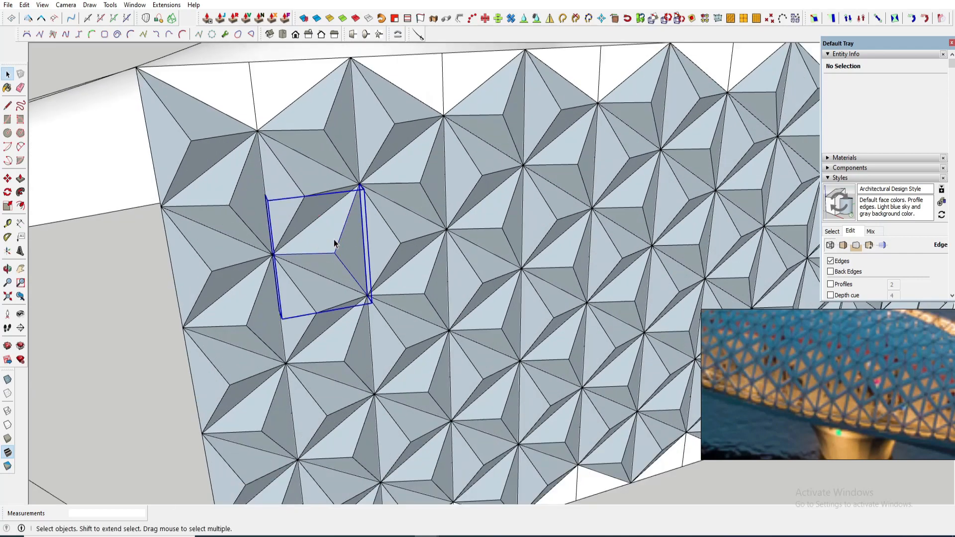
pyautogui.hotkey('ctrl', 'z')
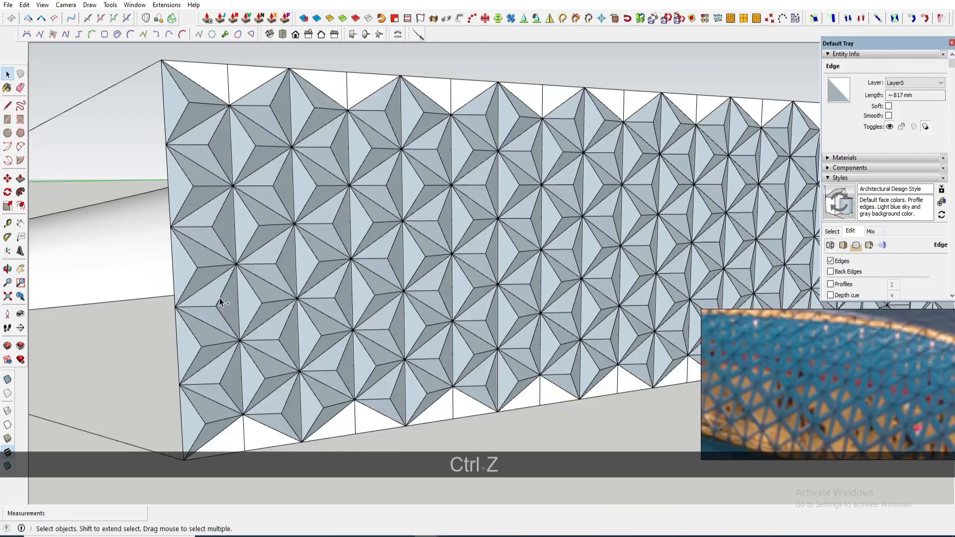
pyautogui.click(219, 300)
pyautogui.moveTo(220, 301); pyautogui.dragTo(205, 220, button='middle')
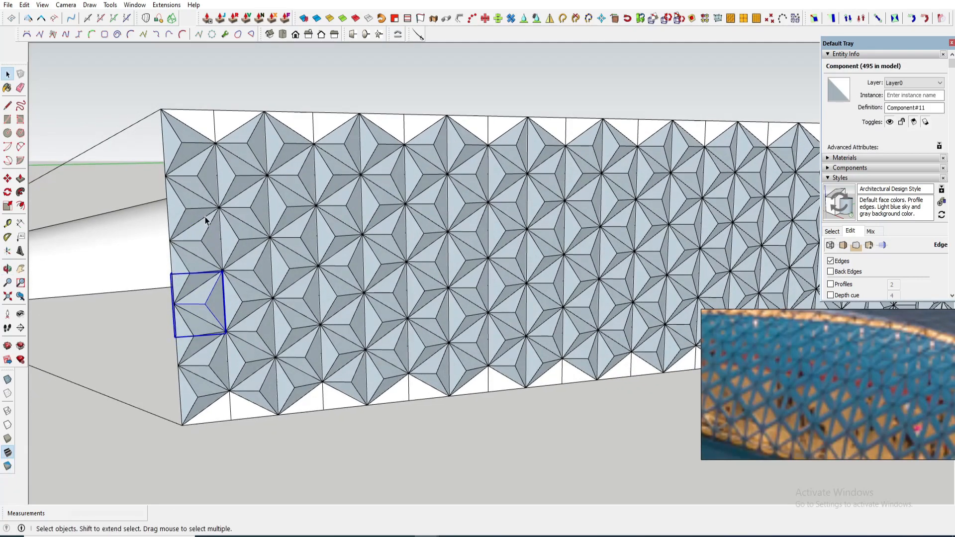
pyautogui.scroll(3, 212, 206)
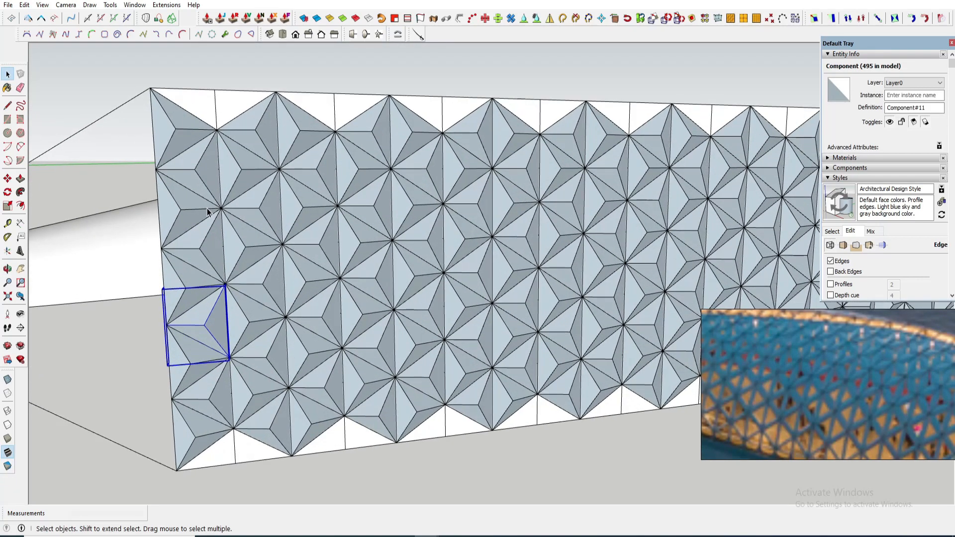
pyautogui.moveTo(207, 208); pyautogui.dragTo(192, 210, button='middle')
pyautogui.moveTo(193, 210); pyautogui.dragTo(185, 211, button='middle')
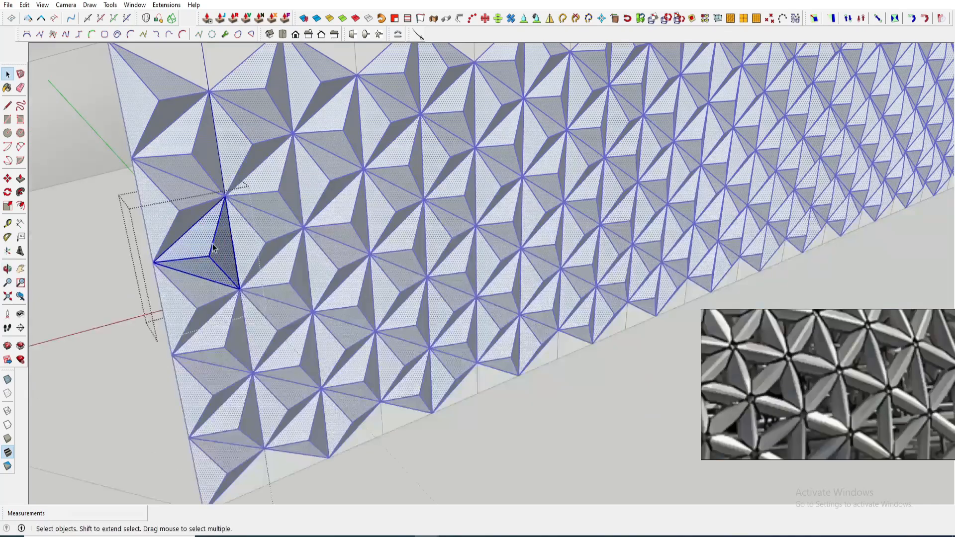
pyautogui.press('Escape')
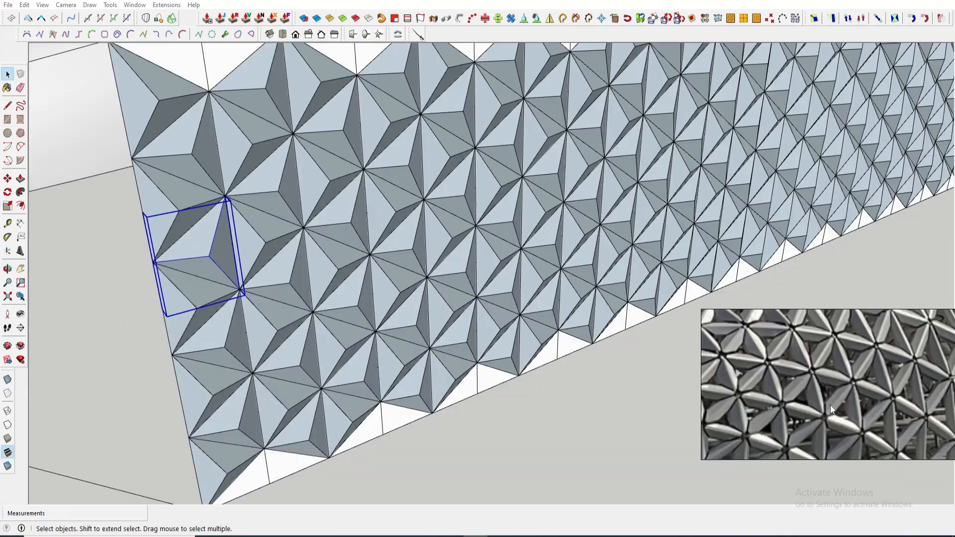
pyautogui.moveTo(830, 405); pyautogui.dragTo(866, 384, button='middle')
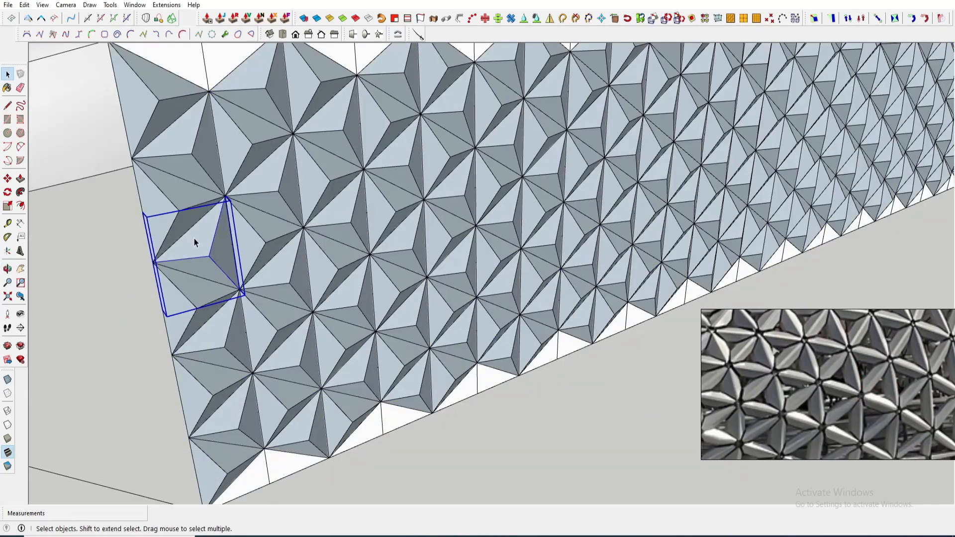
# - Copy one triangle component off the strip to a free spot beside it
pyautogui.scroll(-2, 233, 255)
pyautogui.press('m')
pyautogui.press('ctrl')
pyautogui.click(241, 285)
pyautogui.scroll(-3, 164, 398)
pyautogui.keyDown('shift'); pyautogui.moveTo(144, 438); pyautogui.dragTo(259, 417, button='middle'); pyautogui.keyUp('shift')
pyautogui.click(256, 418)
pyautogui.scroll(7, 297, 361)
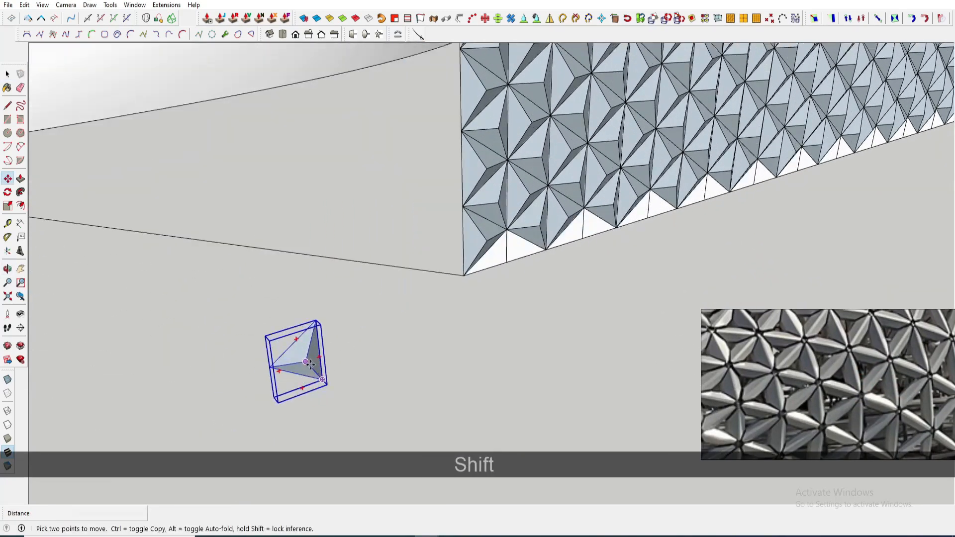
pyautogui.press('space')
# - Open the separate copy and copy its edge 40 mm inward along the face
pyautogui.doubleClick(300, 361)
pyautogui.click(307, 359)
pyautogui.press('m')
pyautogui.press('ctrl')
pyautogui.click(304, 361)
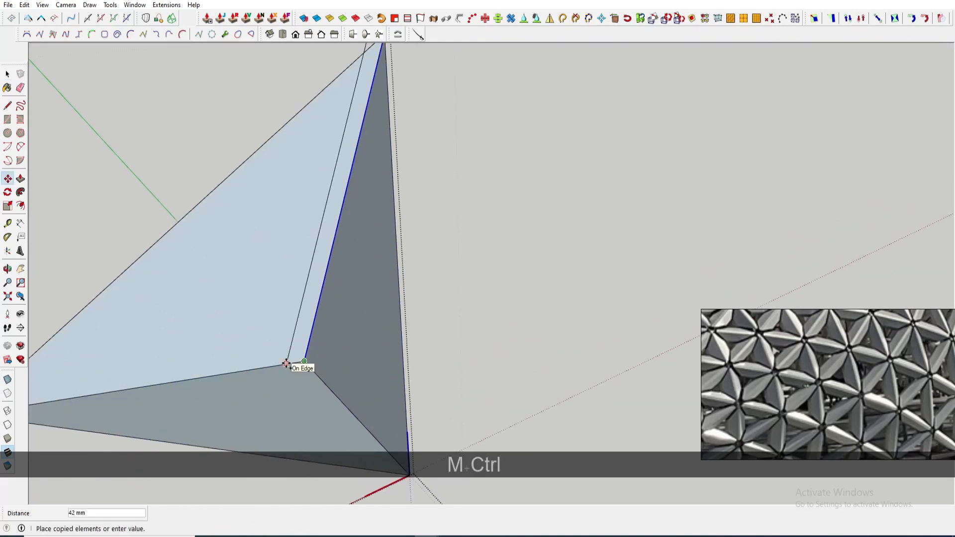
pyautogui.write('40')
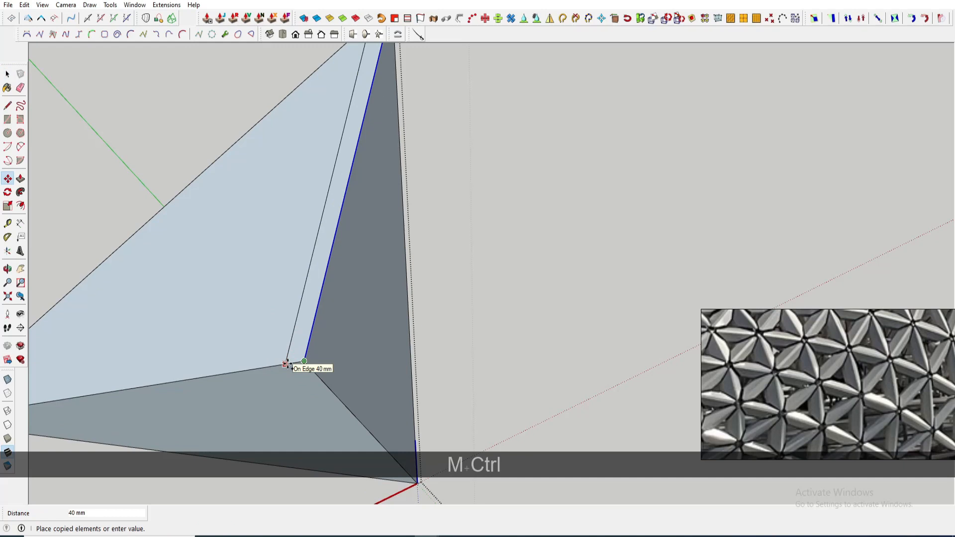
pyautogui.scroll(1, 306, 360)
pyautogui.press('m')
pyautogui.press('ctrl')
pyautogui.click(305, 362)
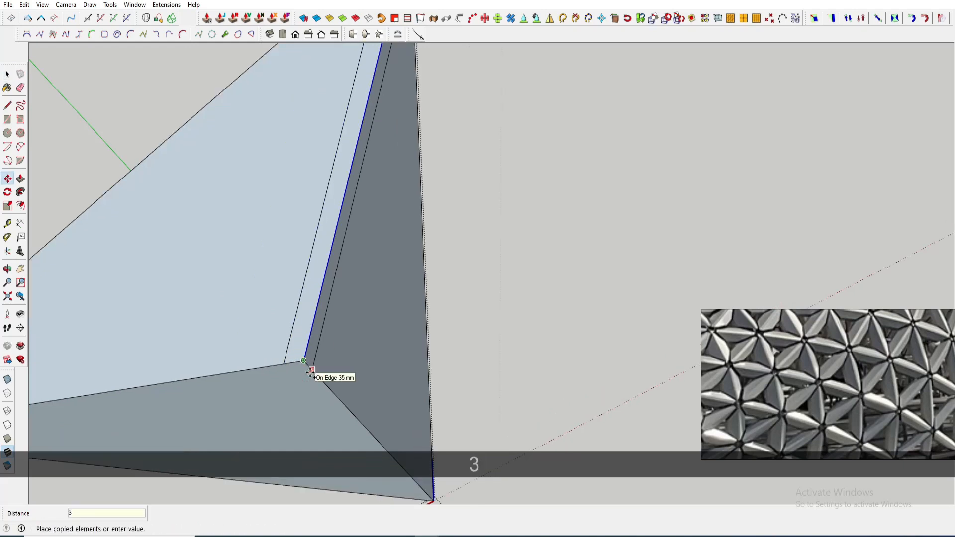
pyautogui.press('space')
# - Copy the remaining edges inward and erase the leftover segments to form a border frame
pyautogui.press('m')
pyautogui.scroll(2, 310, 365)
pyautogui.press('space')
pyautogui.keyDown('ctrl'); pyautogui.click(306, 360); pyautogui.keyUp('ctrl')
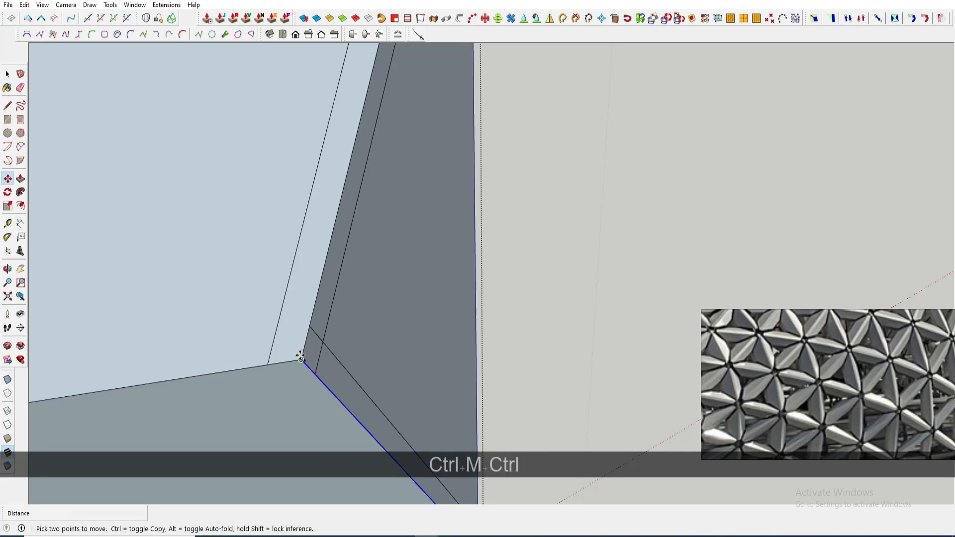
pyautogui.click(261, 366)
pyautogui.press('ctrl')
pyautogui.press('m')
pyautogui.press('m')
pyautogui.scroll(1, 298, 360)
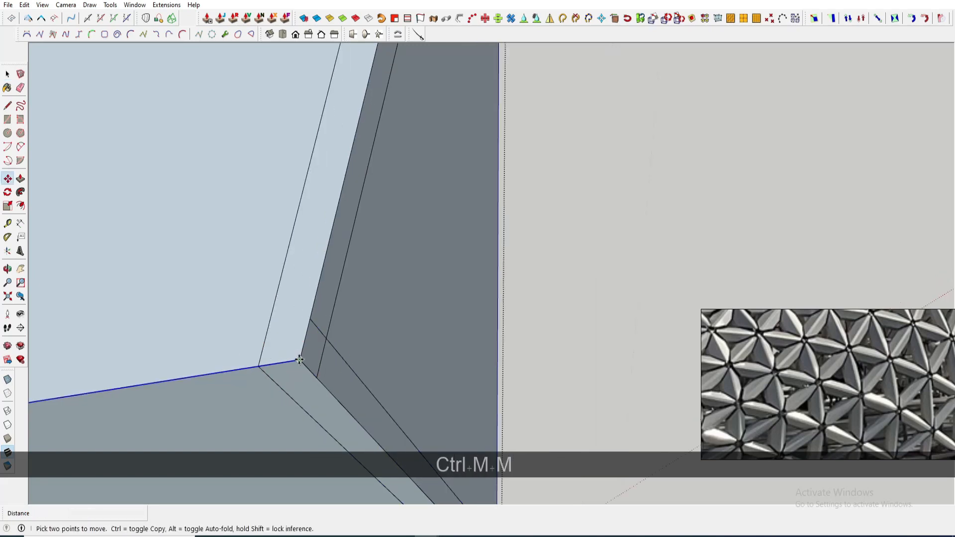
pyautogui.click(323, 382)
pyautogui.press('space')
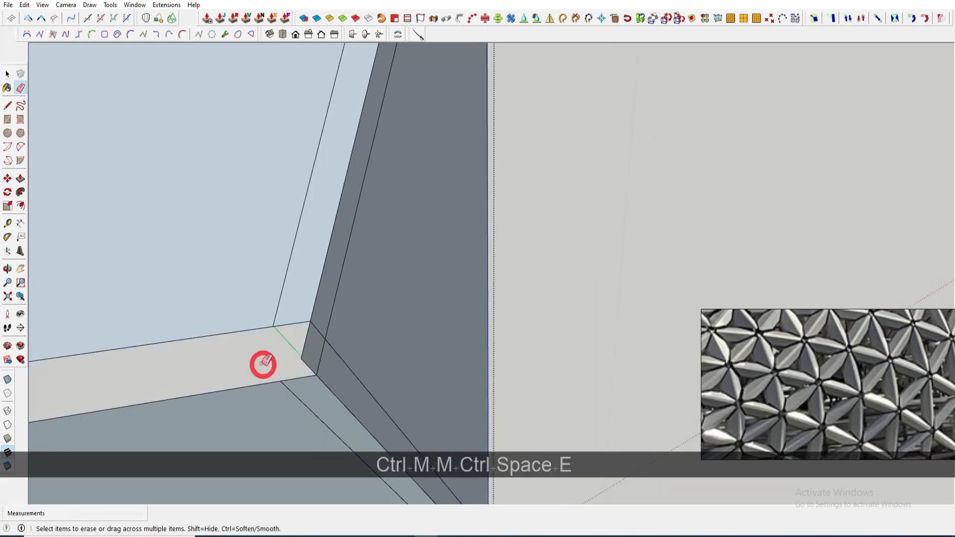
pyautogui.moveTo(320, 368); pyautogui.dragTo(313, 376)
# - Close the component and orbit to view the framed lattice on the strip
pyautogui.scroll(-10, 327, 353)
pyautogui.moveTo(327, 353)
pyautogui.mouseDown(button='middle')
pyautogui.moveTo(205, 284)
pyautogui.moveTo(286, 289)
pyautogui.moveTo(289, 314)
pyautogui.mouseUp(button='middle')
pyautogui.press('space')
pyautogui.scroll(-2, 290, 318)
pyautogui.click(244, 306)
pyautogui.click(283, 310)
pyautogui.scroll(-1, 314, 318)
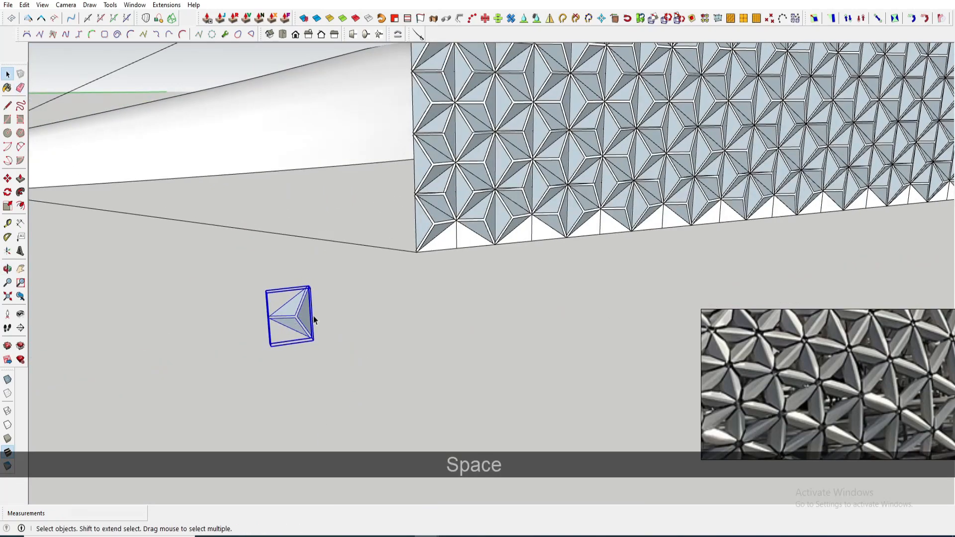
pyautogui.keyDown('shift'); pyautogui.moveTo(457, 211); pyautogui.dragTo(343, 234, button='middle'); pyautogui.keyUp('shift')
pyautogui.scroll(7, 328, 224)
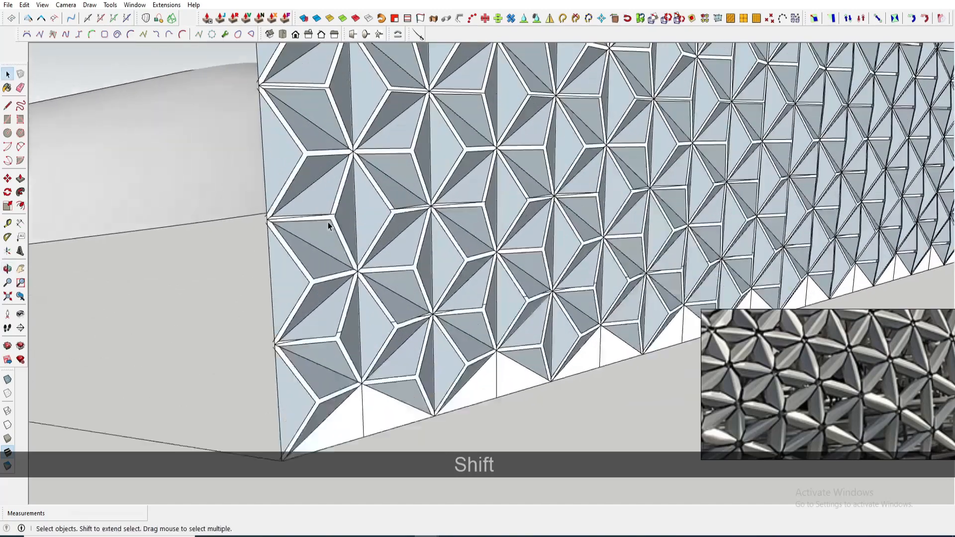
pyautogui.click(300, 224)
pyautogui.scroll(-5, 351, 225)
pyautogui.press('m')
pyautogui.press('ctrl')
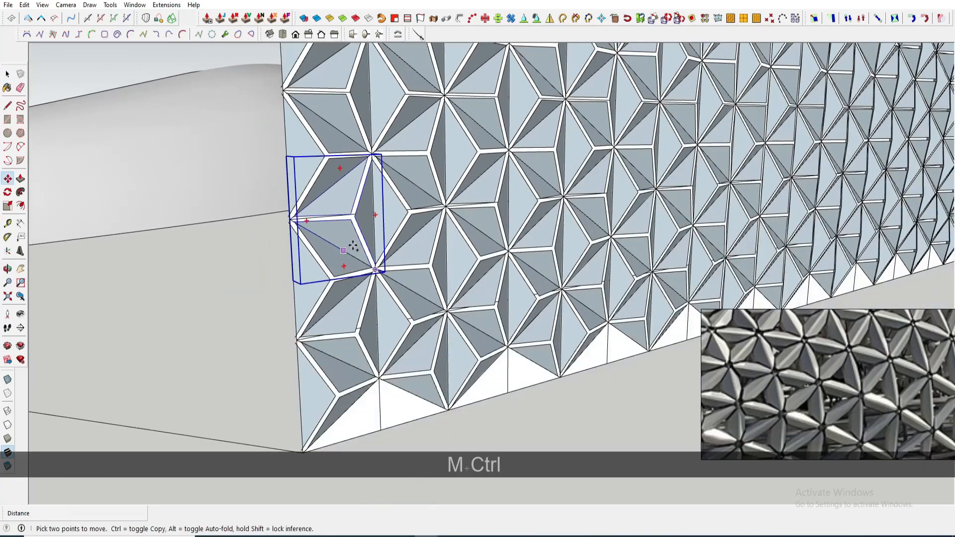
pyautogui.click(353, 246)
pyautogui.press('space')
# - Open the separate copy, erase its unwanted inner edges, and close it
pyautogui.doubleClick(214, 328)
pyautogui.press('e')
pyautogui.scroll(5, 79, 334)
pyautogui.moveTo(106, 329); pyautogui.dragTo(111, 296)
pyautogui.scroll(-5, 149, 332)
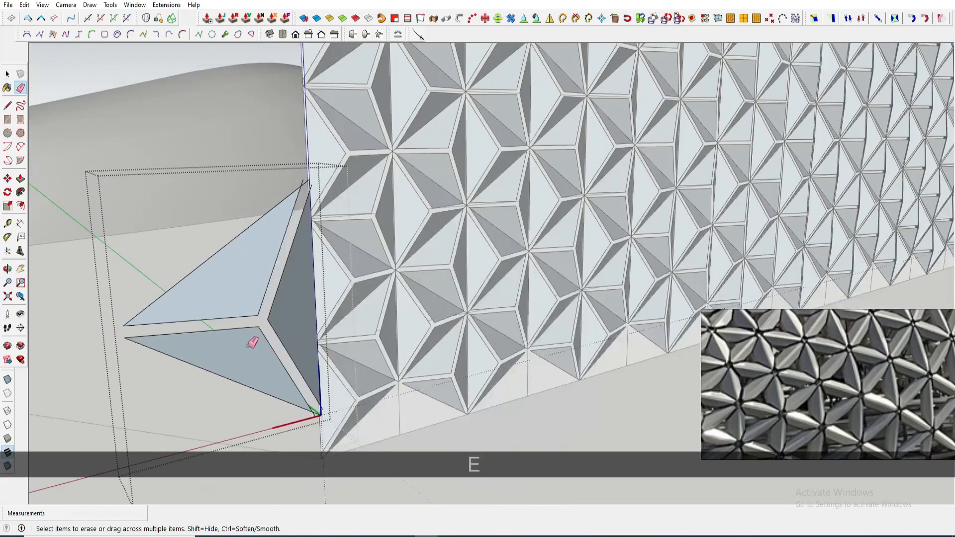
pyautogui.moveTo(246, 344); pyautogui.dragTo(268, 221, button='middle')
pyautogui.scroll(5, 269, 221)
pyautogui.scroll(-2, 273, 218)
pyautogui.scroll(-3, 104, 172)
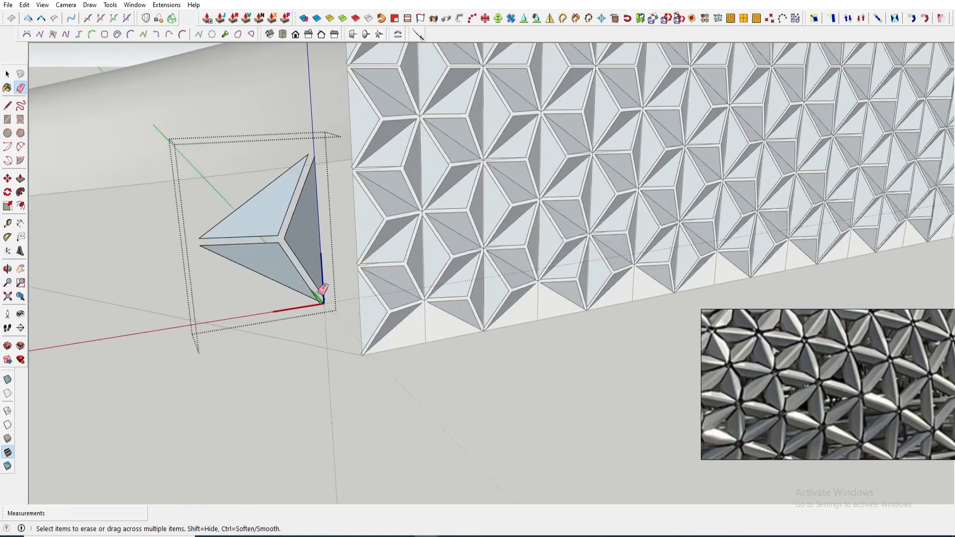
pyautogui.scroll(3, 326, 309)
pyautogui.moveTo(365, 290); pyautogui.dragTo(309, 326)
pyautogui.scroll(-5, 345, 325)
pyautogui.press('space')
pyautogui.click(432, 416)
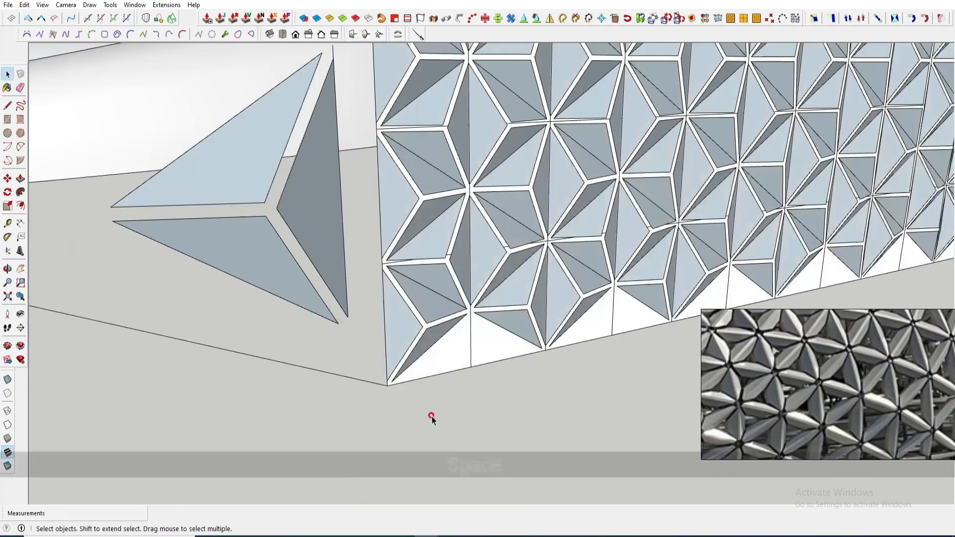
# - Erase the leftover stray edges beside the lattice strip's corner
pyautogui.scroll(-1, 288, 258)
pyautogui.moveTo(288, 258); pyautogui.dragTo(300, 189, button='middle')
pyautogui.doubleClick(300, 179)
pyautogui.press('e')
pyautogui.click(453, 377)
pyautogui.scroll(-2, 318, 278)
pyautogui.moveTo(344, 284)
pyautogui.mouseDown(button='middle')
pyautogui.moveTo(326, 273)
pyautogui.moveTo(297, 301)
pyautogui.mouseUp(button='middle')
pyautogui.press('e')
pyautogui.click(295, 299)
pyautogui.scroll(-2, 294, 297)
pyautogui.press('space')
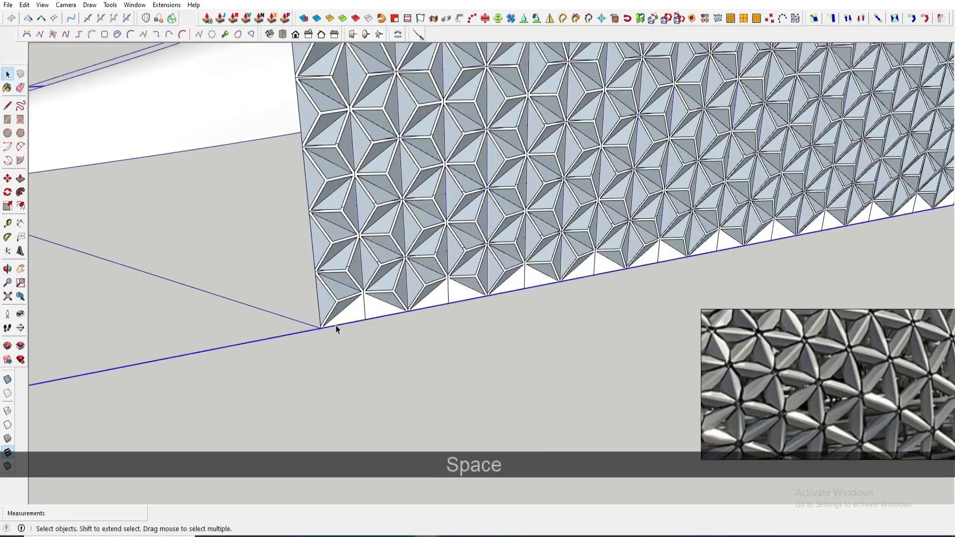
# - Draw a rectangle about 80783 mm by 18263 mm spanning the lattice strip's face and group it
pyautogui.scroll(3, 332, 330)
pyautogui.press('r')
pyautogui.click(316, 326)
pyautogui.scroll(-8, 348, 322)
pyautogui.keyDown('shift'); pyautogui.moveTo(617, 211); pyautogui.dragTo(393, 246, button='middle'); pyautogui.keyUp('shift')
pyautogui.scroll(5, 831, 168)
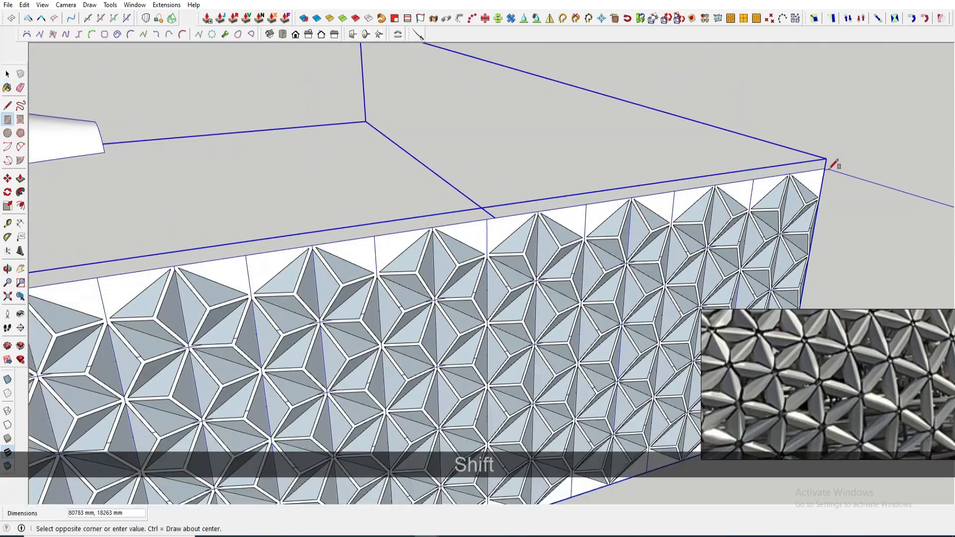
pyautogui.scroll(-6, 819, 180)
pyautogui.keyDown('shift'); pyautogui.moveTo(602, 206); pyautogui.dragTo(765, 185, button='middle'); pyautogui.keyUp('shift')
pyautogui.press('g')
pyautogui.click(505, 376)
# - Move the rectangle so its corner snaps onto the lattice strip's top corner
pyautogui.moveTo(319, 303); pyautogui.dragTo(370, 248, button='middle')
pyautogui.scroll(5, 372, 237)
pyautogui.press('m')
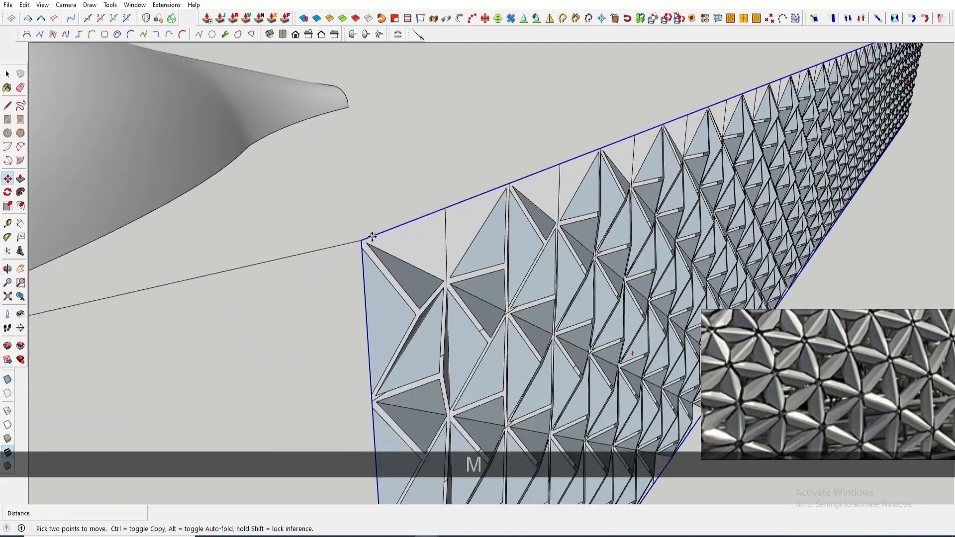
pyautogui.click(390, 283)
pyautogui.scroll(-4, 826, 363)
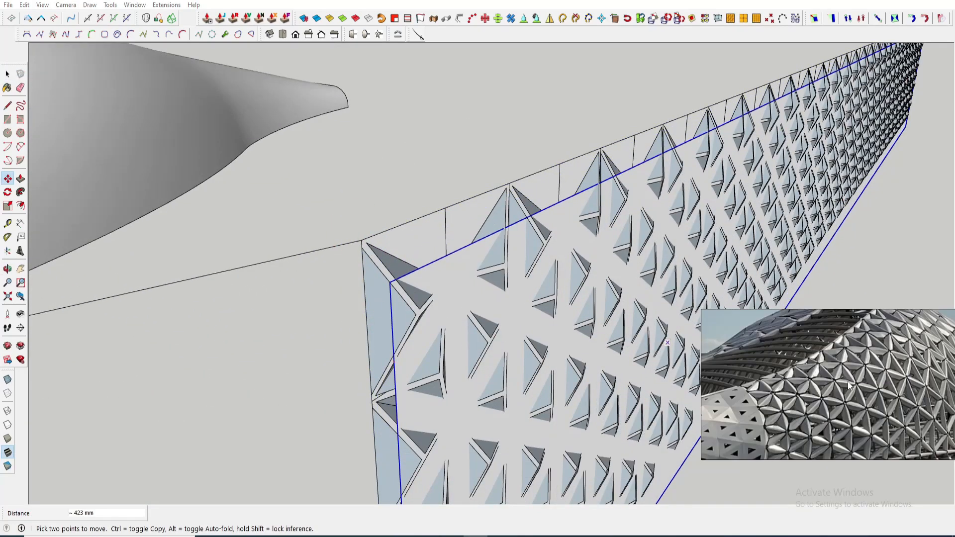
pyautogui.scroll(2, 835, 349)
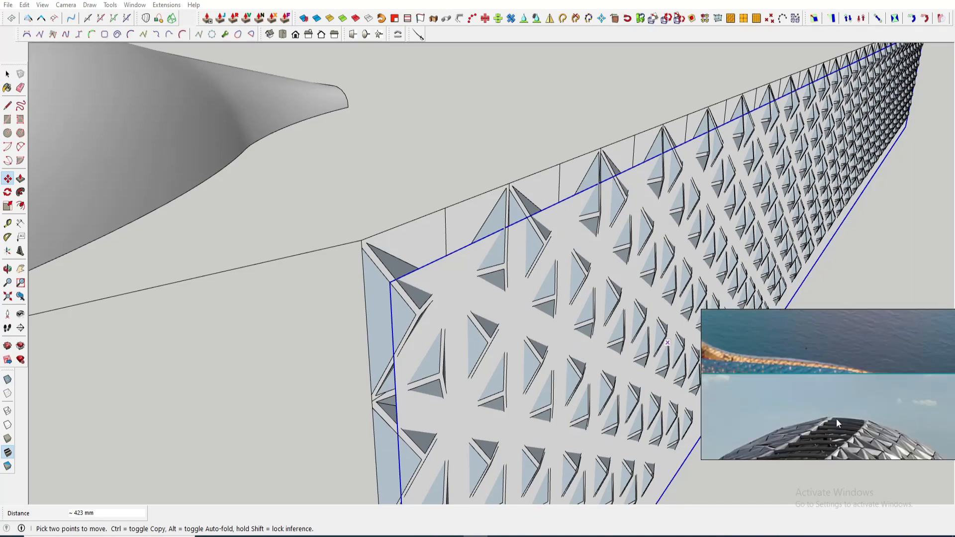
pyautogui.moveTo(408, 316); pyautogui.dragTo(380, 253, button='middle')
pyautogui.scroll(3, 336, 185)
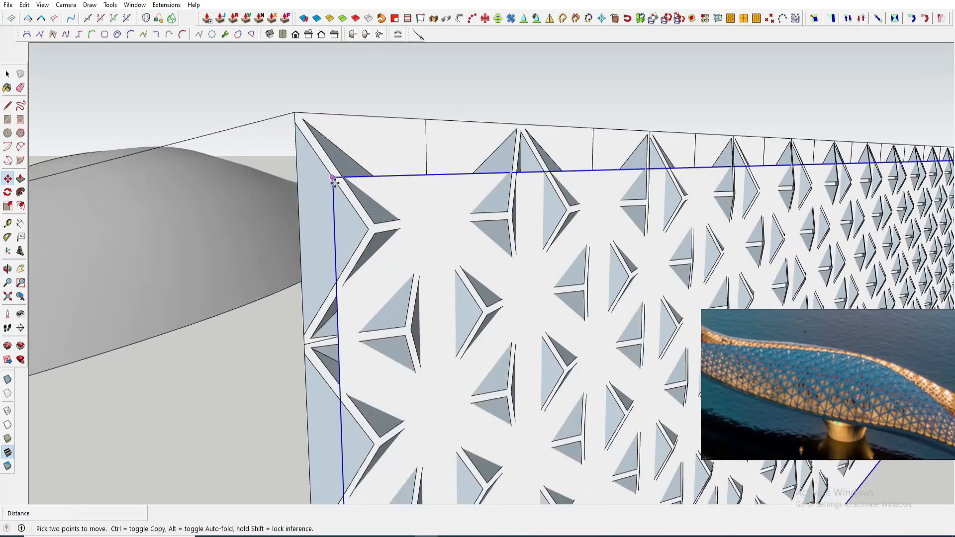
pyautogui.click(335, 180)
pyautogui.moveTo(346, 195); pyautogui.dragTo(431, 242, button='middle')
pyautogui.press('m')
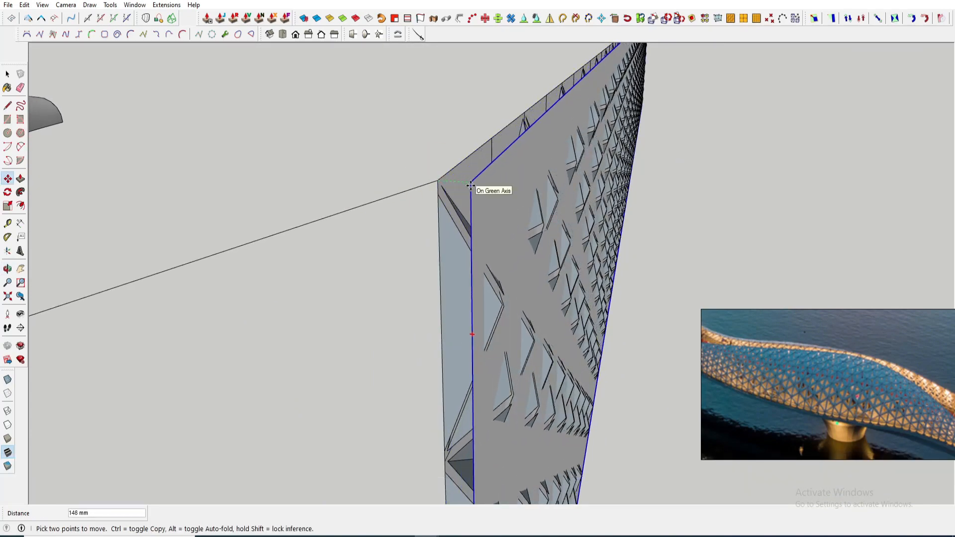
# - Rotate the rectangle about its lower corner by about 0.2° to lie flush with the strip
pyautogui.press('q')
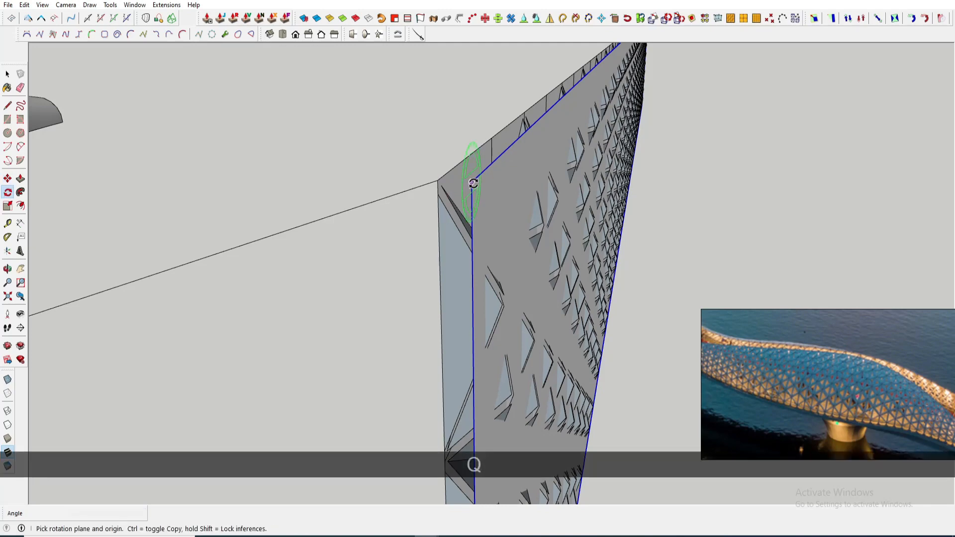
pyautogui.moveTo(490, 173); pyautogui.dragTo(493, 169)
pyautogui.scroll(-5, 485, 172)
pyautogui.keyDown('shift'); pyautogui.moveTo(467, 175); pyautogui.dragTo(458, 107, button='middle'); pyautogui.keyUp('shift')
pyautogui.scroll(2, 482, 362)
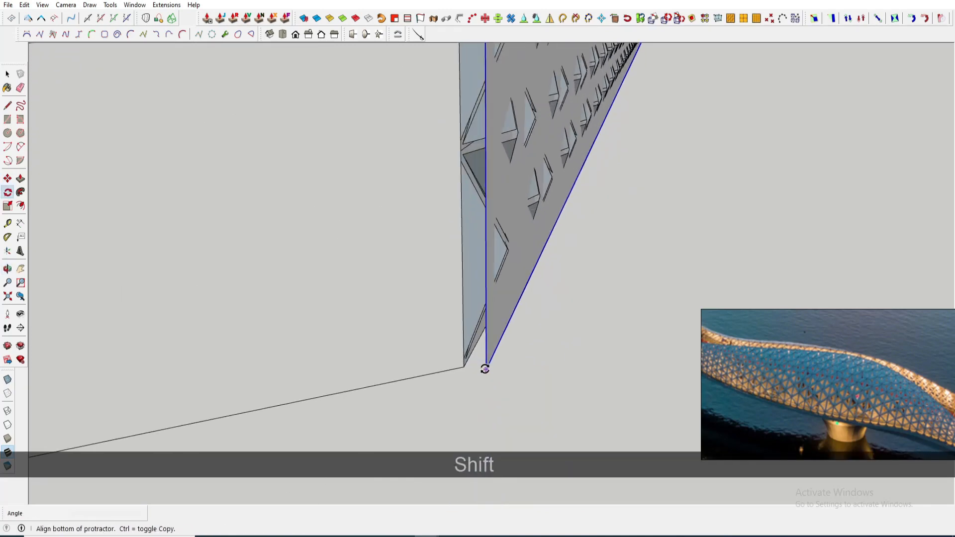
pyautogui.click(484, 369)
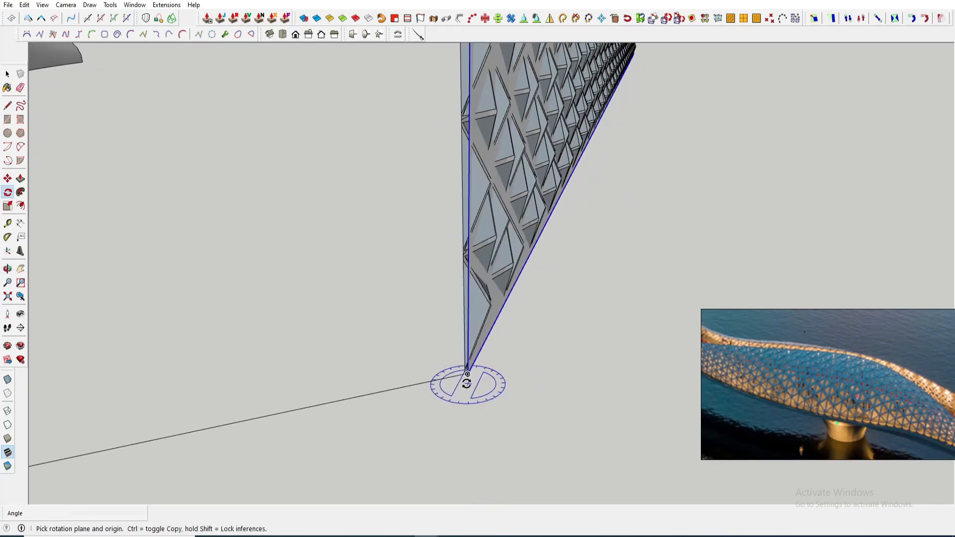
pyautogui.moveTo(467, 383); pyautogui.dragTo(497, 121, button='middle')
pyautogui.press('space')
pyautogui.press('q')
pyautogui.click(495, 115)
pyautogui.scroll(-3, 494, 114)
pyautogui.keyDown('shift'); pyautogui.moveTo(494, 217); pyautogui.dragTo(517, 147, button='middle'); pyautogui.keyUp('shift')
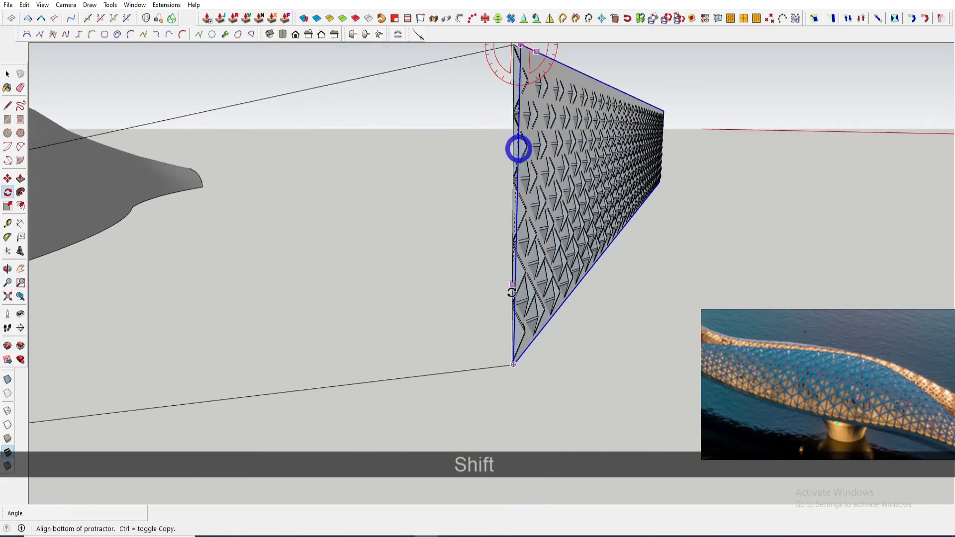
pyautogui.scroll(8, 514, 361)
pyautogui.click(513, 390)
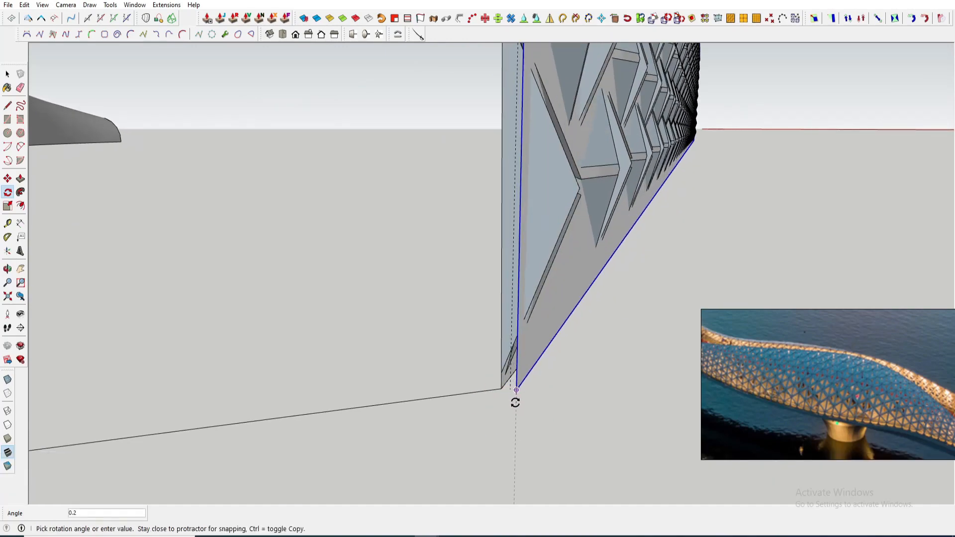
# - Cut the aligned rectangle plane to the clipboard
pyautogui.scroll(-5, 514, 405)
pyautogui.moveTo(492, 334); pyautogui.dragTo(498, 274, button='middle')
pyautogui.scroll(4, 498, 274)
pyautogui.moveTo(452, 320); pyautogui.dragTo(430, 341, button='middle')
pyautogui.scroll(2, 430, 340)
pyautogui.hotkey('ctrl', 'x')
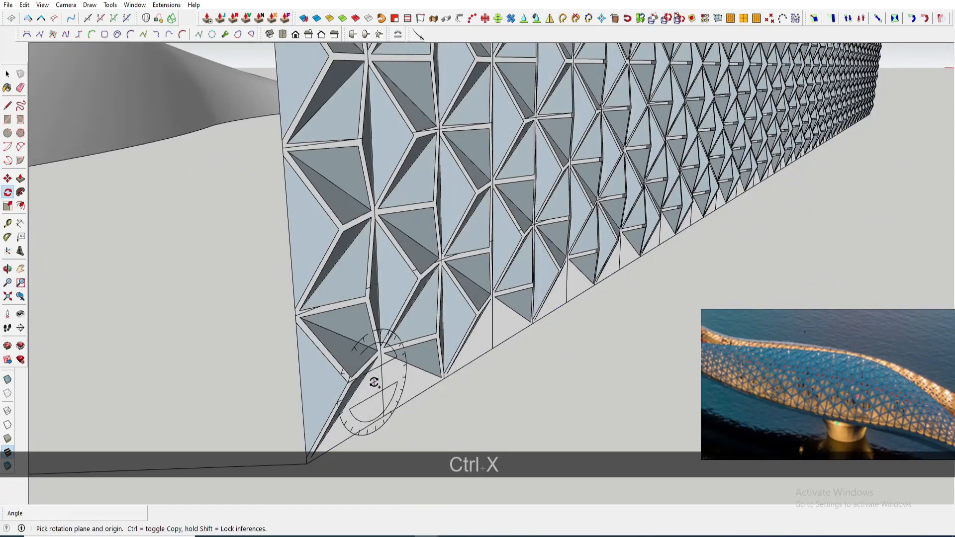
# - Select the whole lattice strip and explode it
pyautogui.press('space')
pyautogui.scroll(-10, 349, 366)
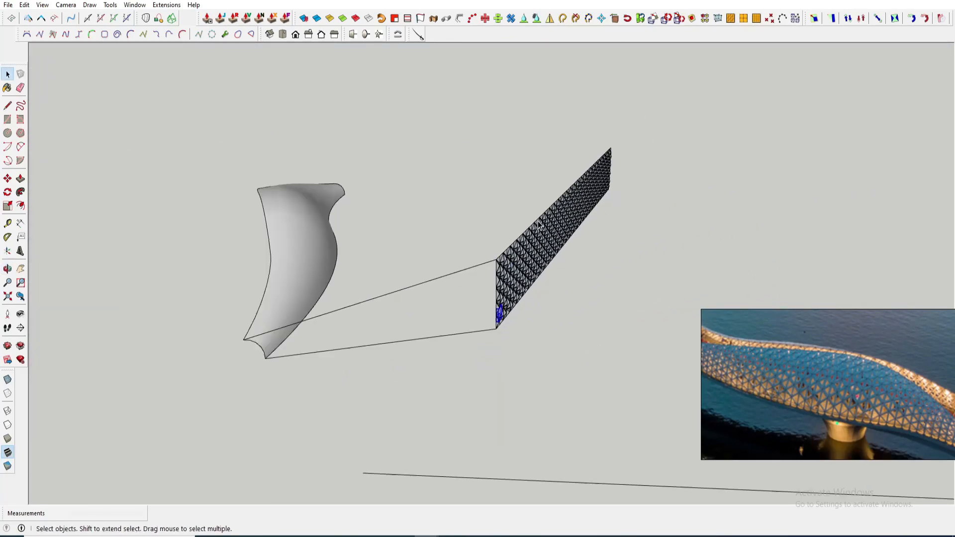
pyautogui.moveTo(471, 116); pyautogui.dragTo(618, 349)
pyautogui.scroll(-4, 494, 239)
pyautogui.scroll(10, 499, 241)
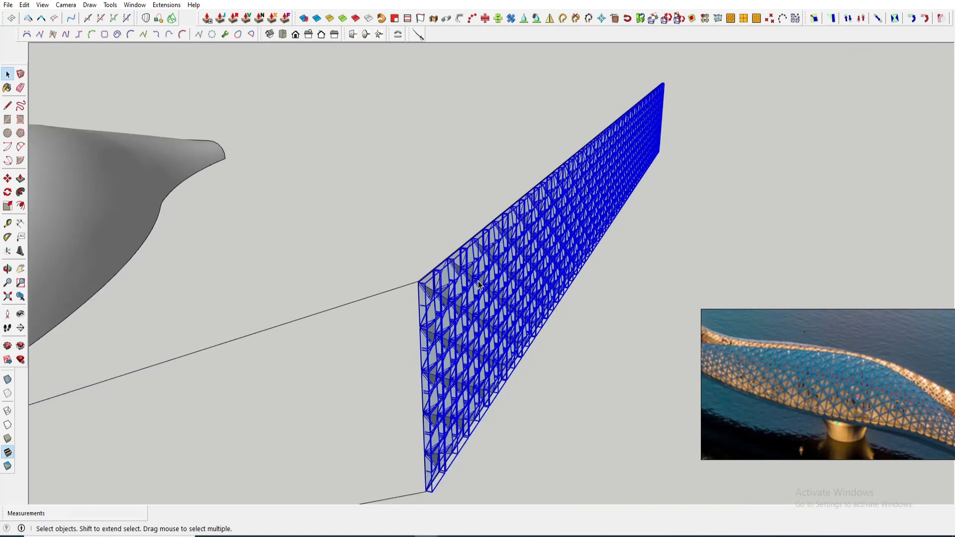
pyautogui.hotkey('shift', 'm')
pyautogui.press('space')
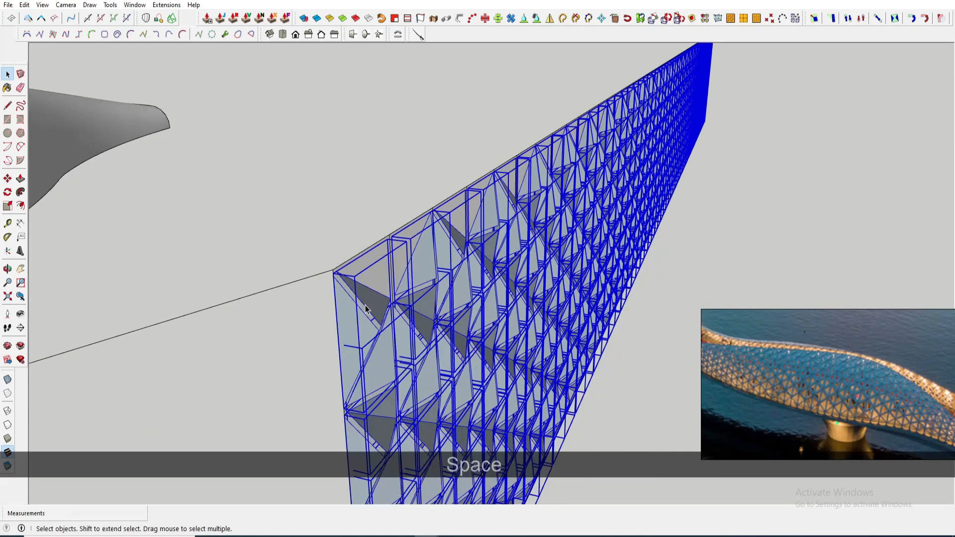
pyautogui.rightClick(369, 57)
pyautogui.click(399, 113)
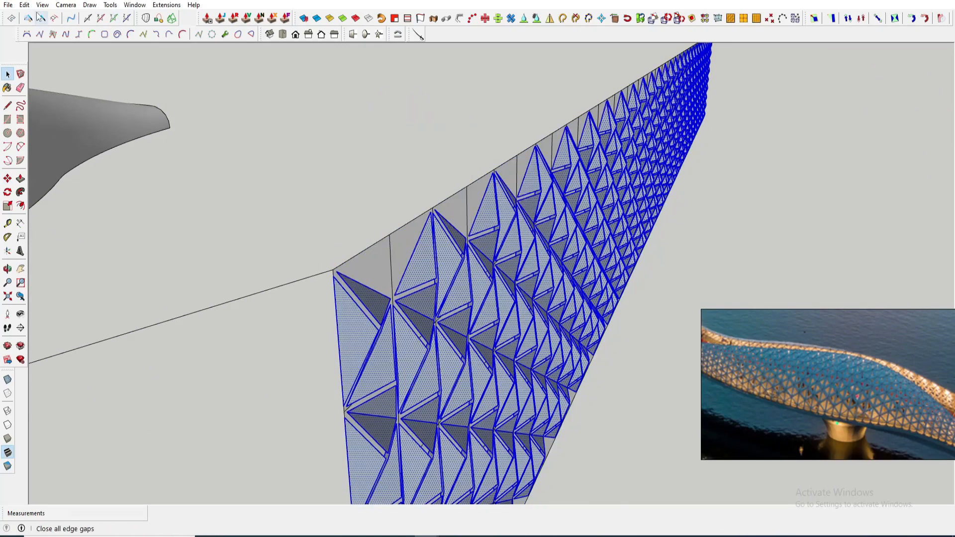
# - Paste the rectangle back in place, select it with the strip, and intersect faces with the selection
pyautogui.click(22, 6)
pyautogui.click(54, 78)
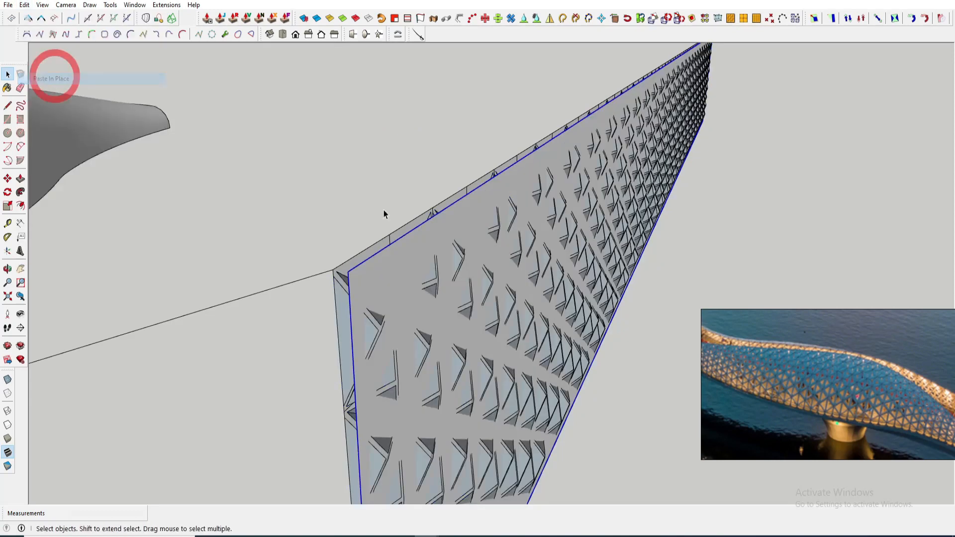
pyautogui.scroll(-3, 384, 211)
pyautogui.moveTo(386, 213); pyautogui.dragTo(428, 82, button='middle')
pyautogui.scroll(5, 443, 204)
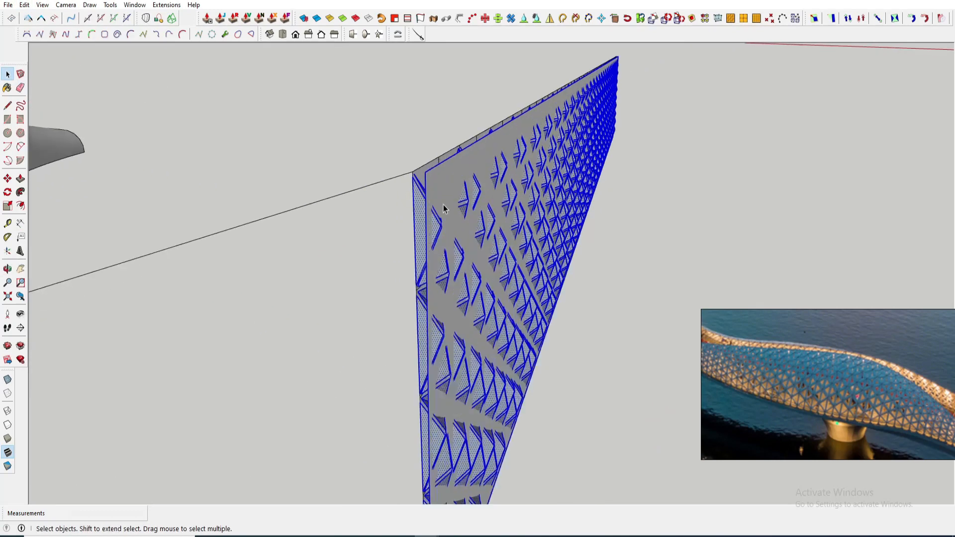
pyautogui.rightClick(437, 187)
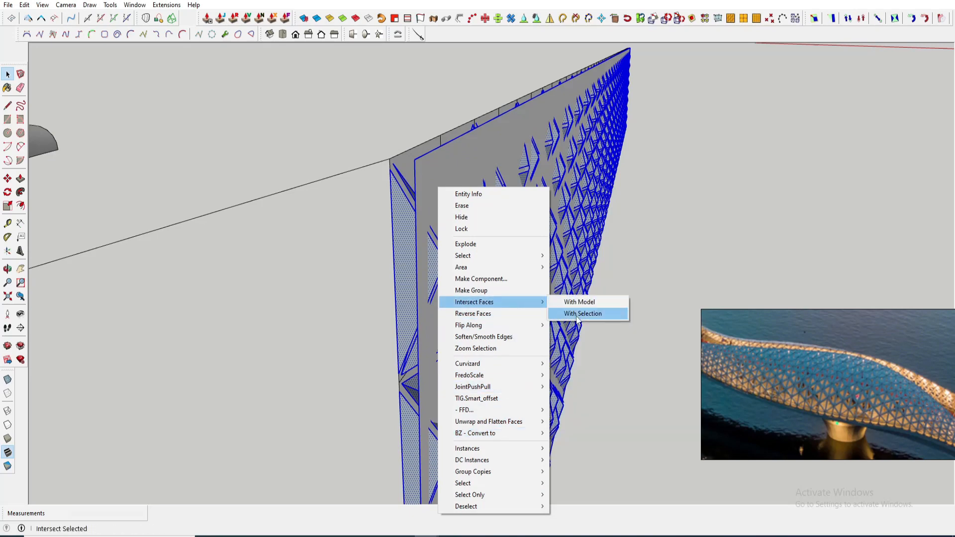
pyautogui.click(577, 314)
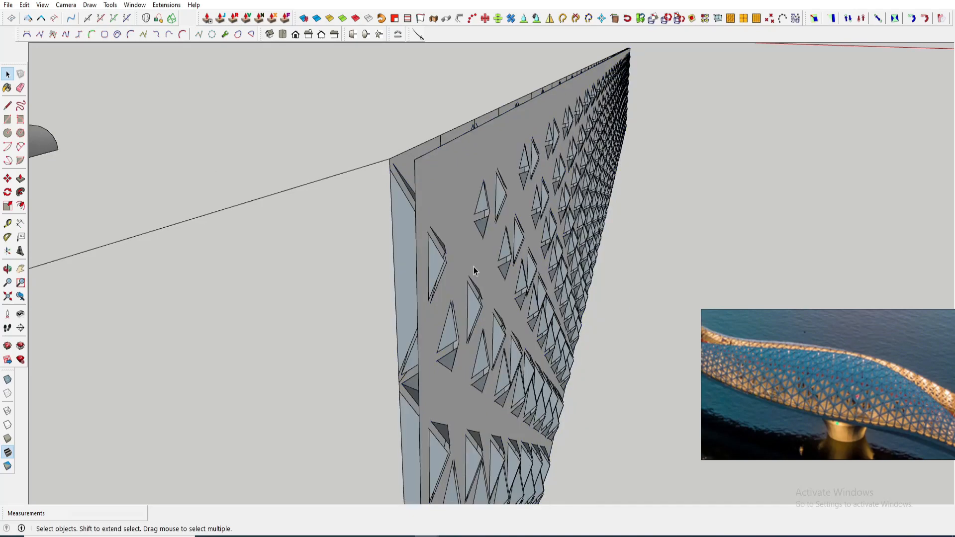
# - Check the strip against the canopy from the standard right, left and back views
pyautogui.scroll(1, 426, 202)
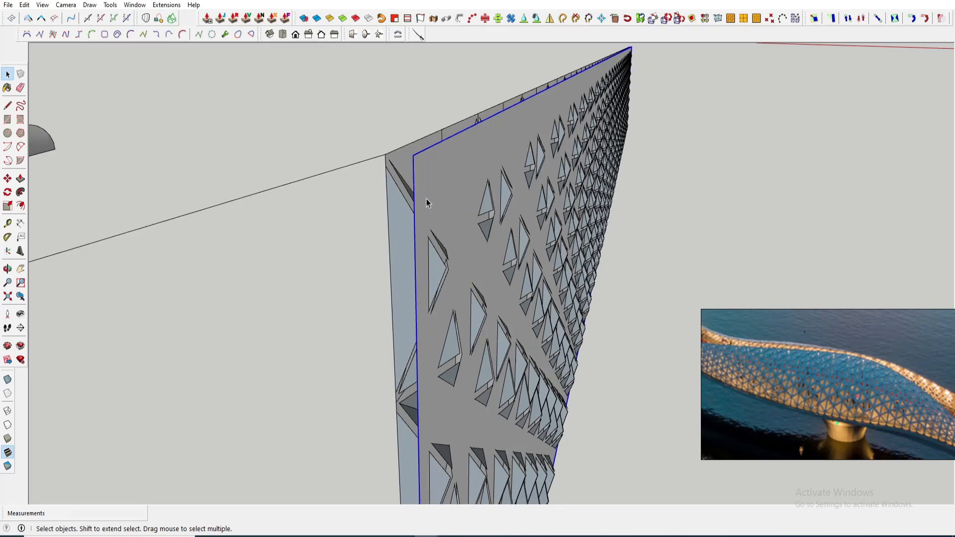
pyautogui.click(309, 35)
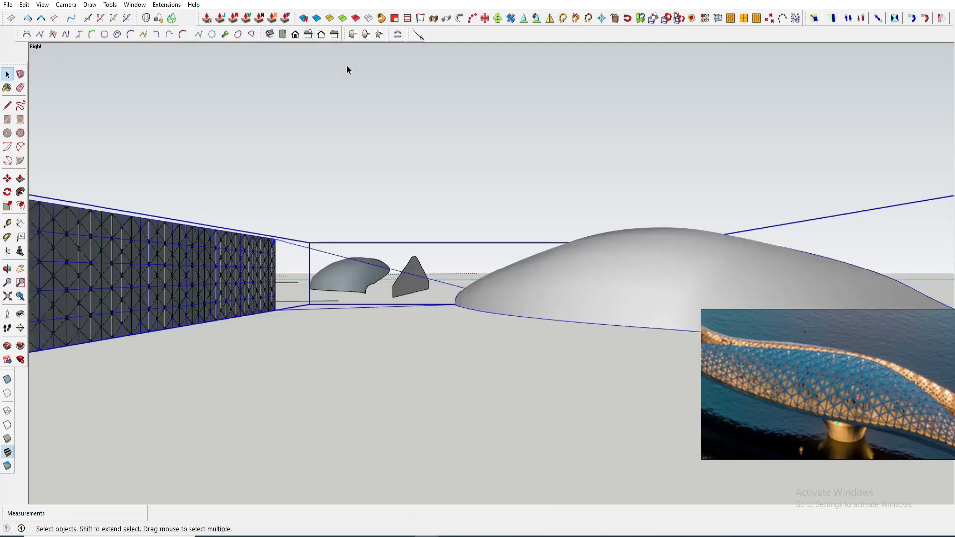
pyautogui.click(66, 4)
pyautogui.click(75, 61)
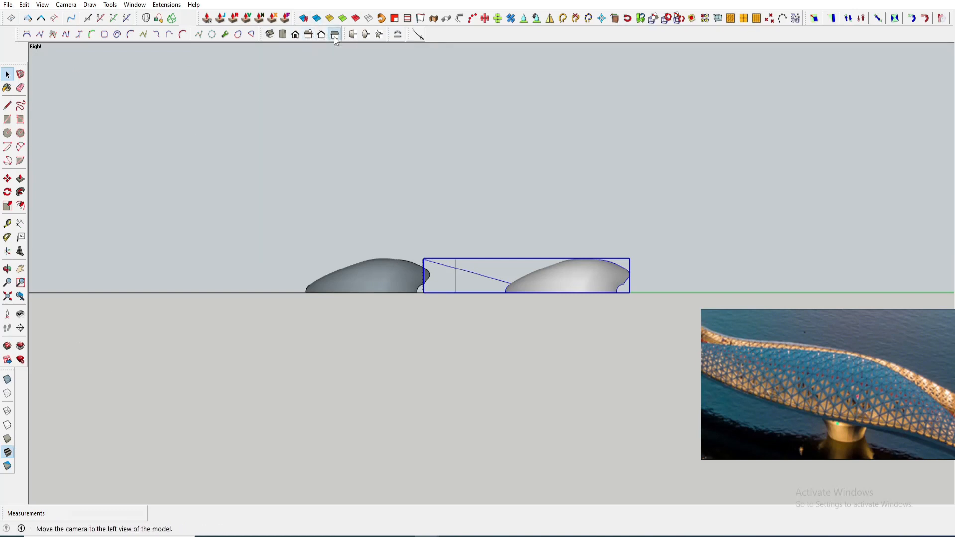
pyautogui.click(322, 34)
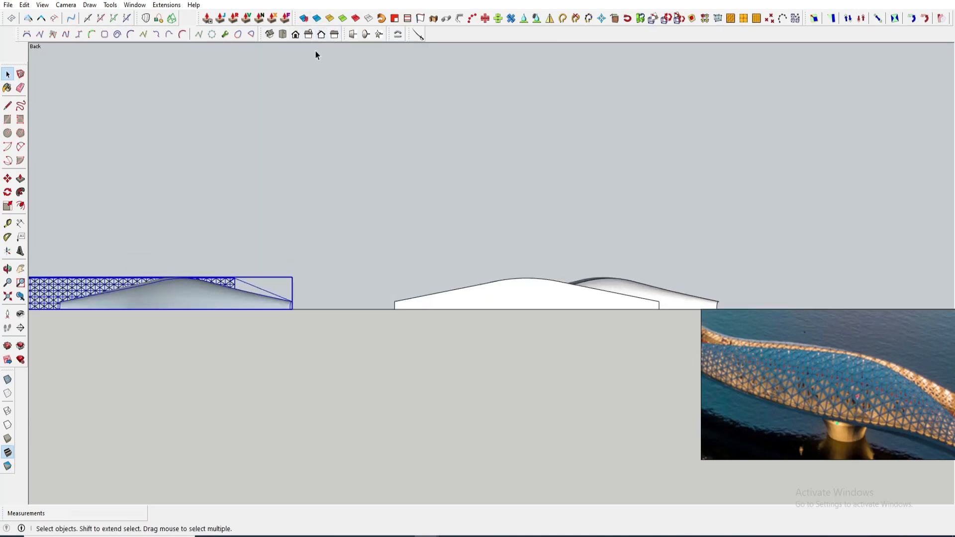
pyautogui.click(309, 34)
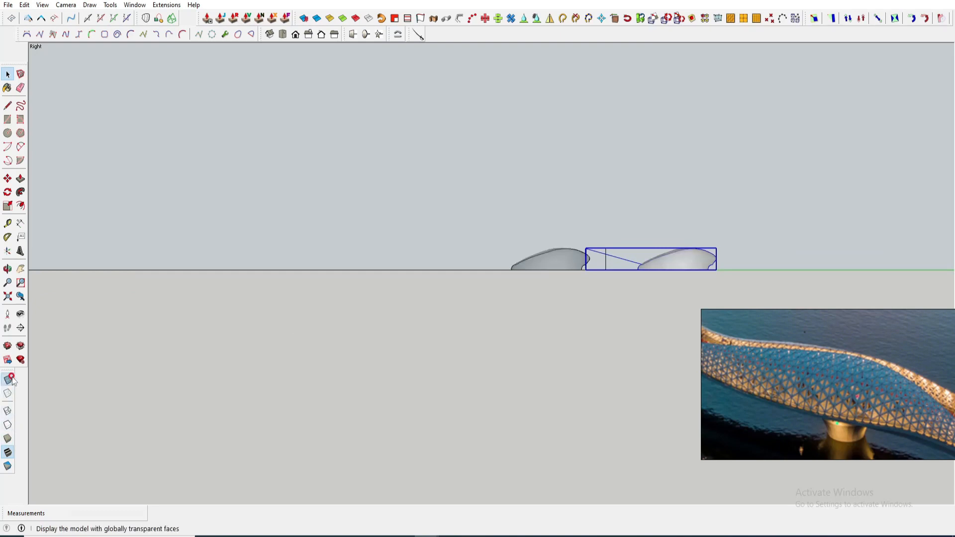
pyautogui.scroll(10, 492, 239)
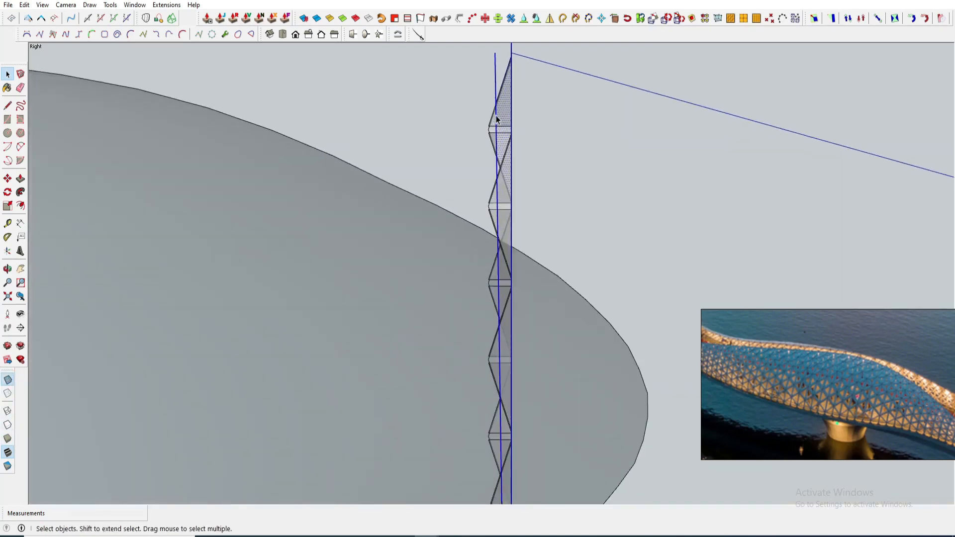
pyautogui.click(489, 110)
pyautogui.scroll(-5, 511, 122)
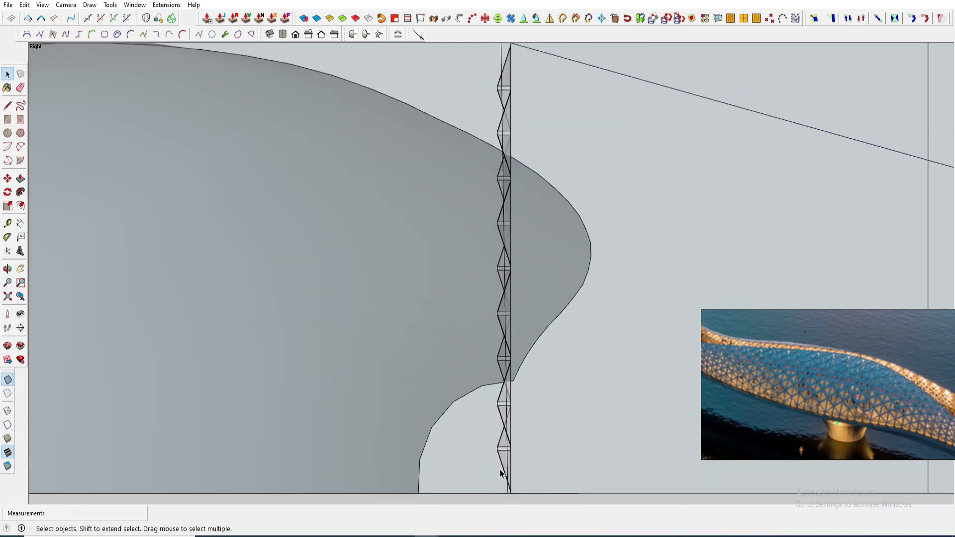
pyautogui.scroll(-3, 517, 221)
pyautogui.click(518, 222)
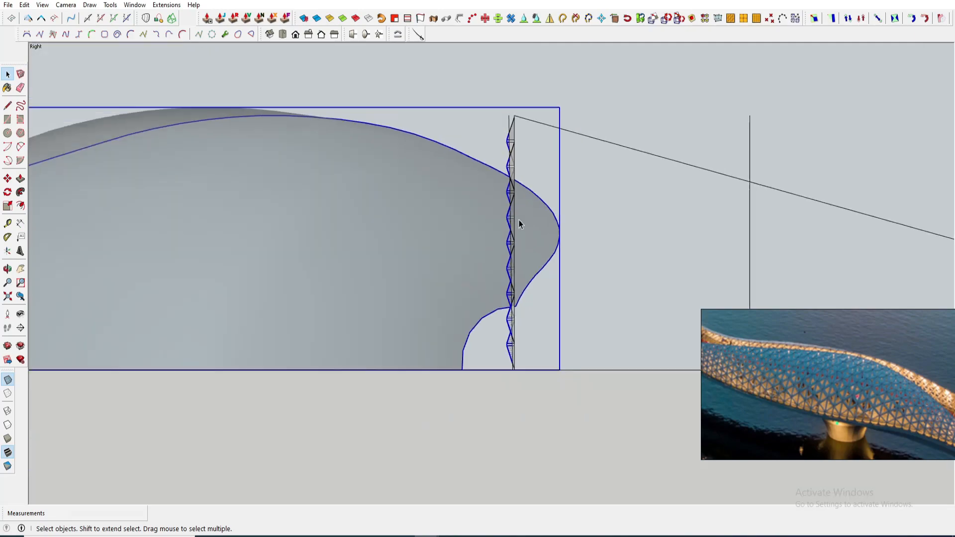
pyautogui.press('capslock')
pyautogui.moveTo(491, 195); pyautogui.dragTo(547, 340, button='middle')
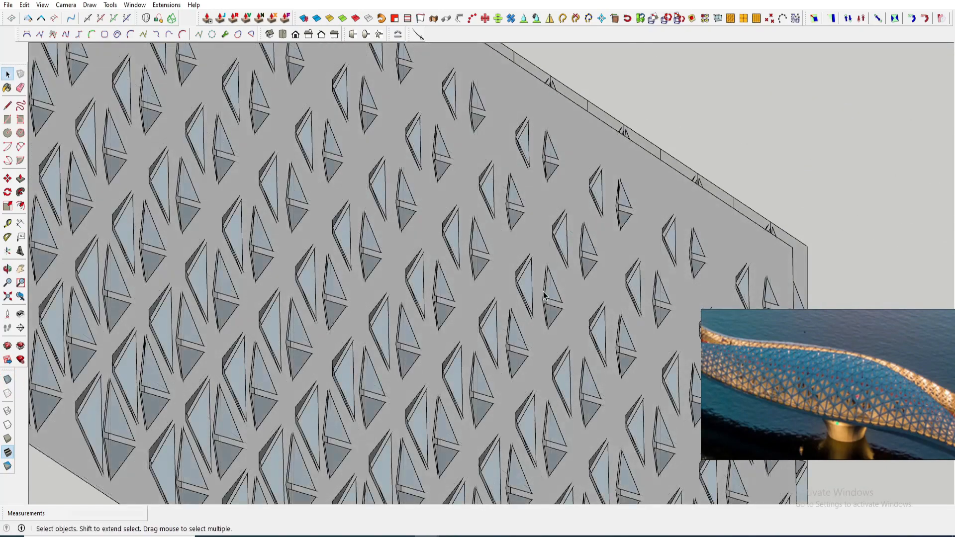
# - Zoom in to inspect the intersected lattice surface and its right-side profile
pyautogui.scroll(5, 599, 241)
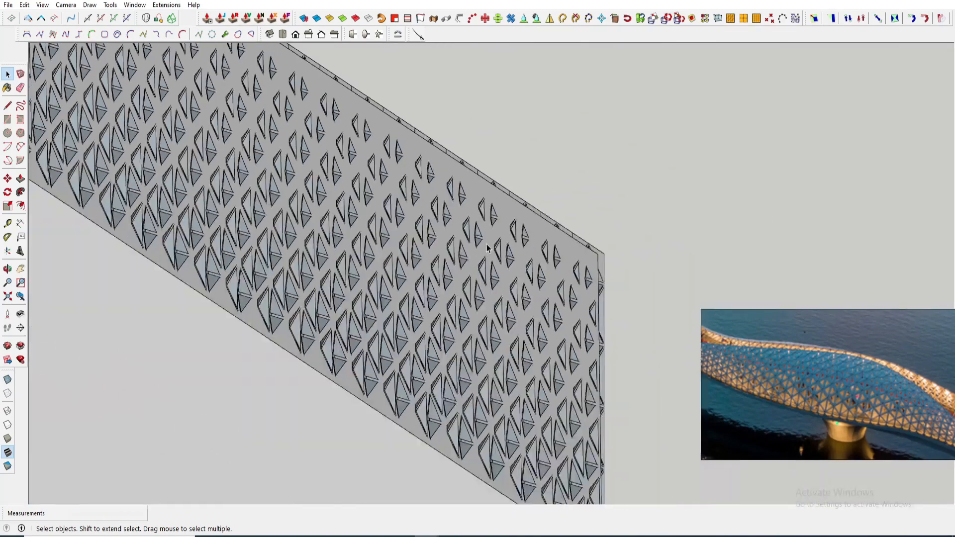
pyautogui.scroll(-5, 493, 278)
pyautogui.scroll(10, 469, 185)
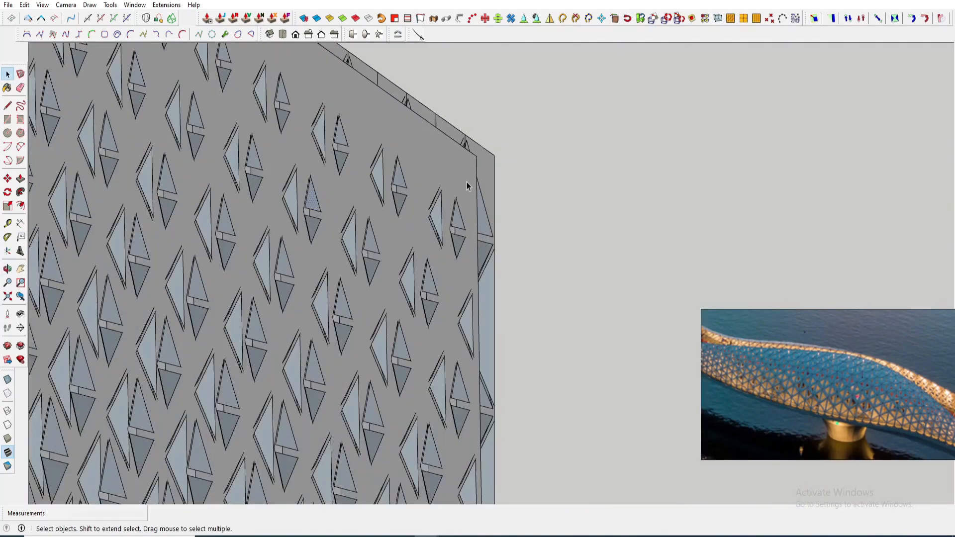
pyautogui.keyDown('shift'); pyautogui.click(426, 243); pyautogui.keyUp('shift')
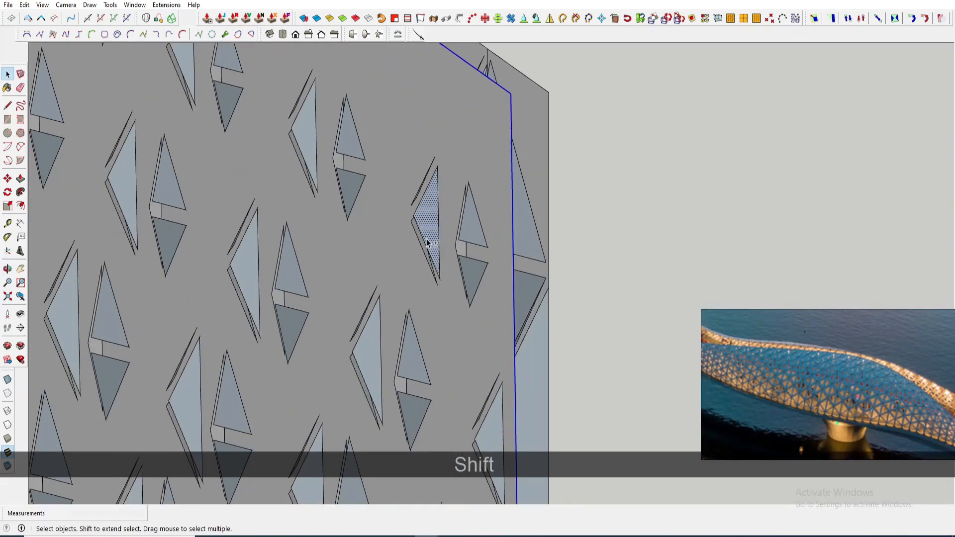
pyautogui.click(308, 33)
pyautogui.scroll(2, 468, 435)
pyautogui.scroll(-2, 468, 435)
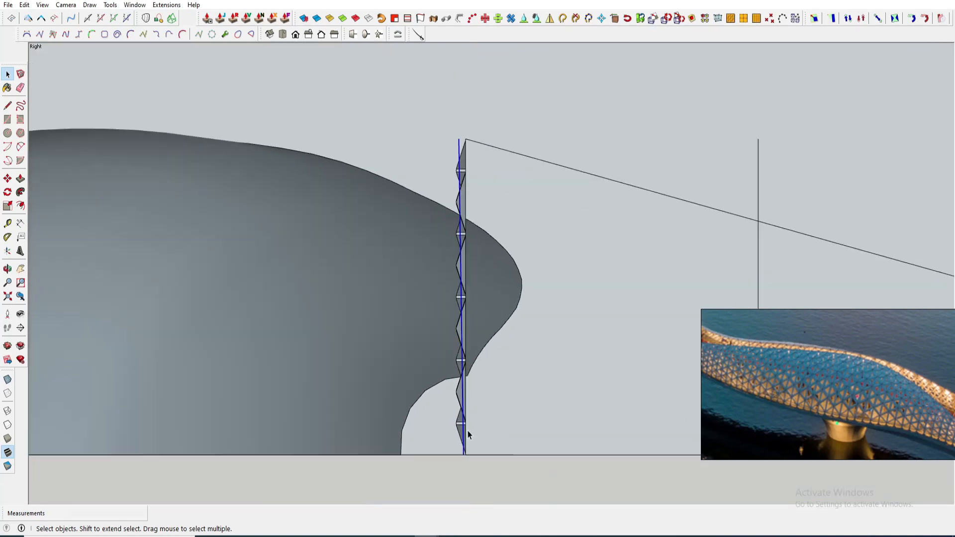
pyautogui.scroll(2, 468, 435)
pyautogui.scroll(3, 451, 265)
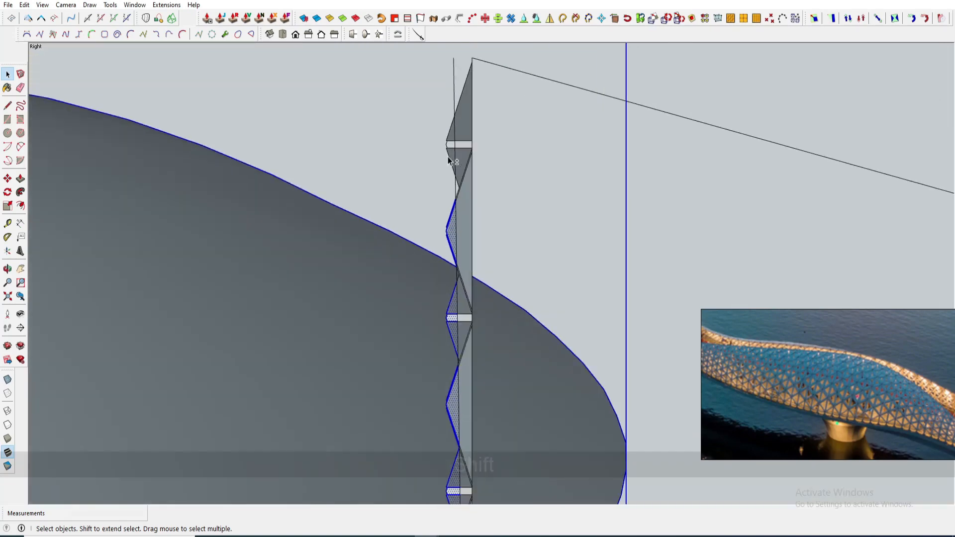
# - Inspect the intersected strip against the canopy outline in the right view and in perspective
pyautogui.keyDown('shift'); pyautogui.click(441, 118); pyautogui.keyUp('shift')
pyautogui.scroll(-5, 448, 149)
pyautogui.scroll(4, 474, 157)
pyautogui.scroll(-5, 472, 361)
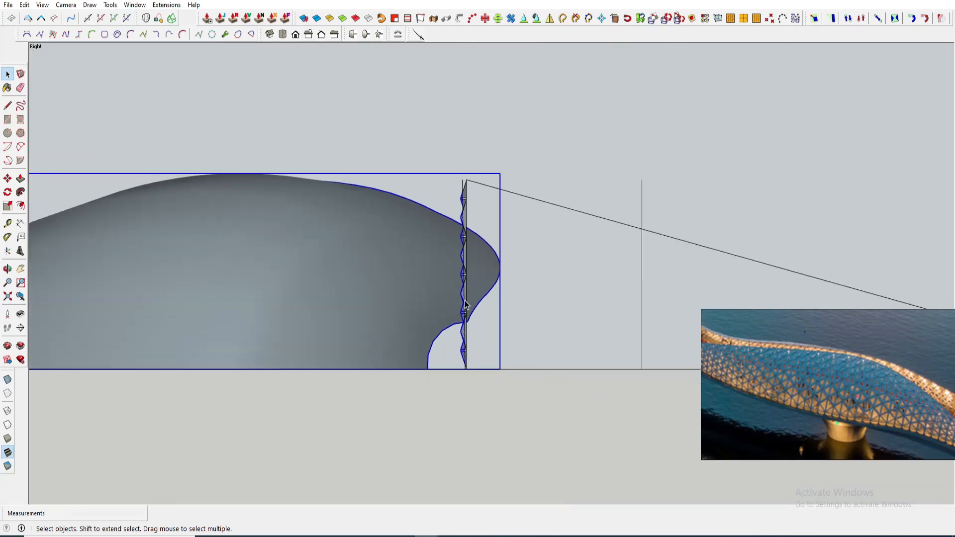
pyautogui.moveTo(472, 361); pyautogui.dragTo(348, 124, button='middle')
pyautogui.press('capslock')
pyautogui.click(330, 94)
pyautogui.scroll(2, 343, 114)
pyautogui.press('capslock')
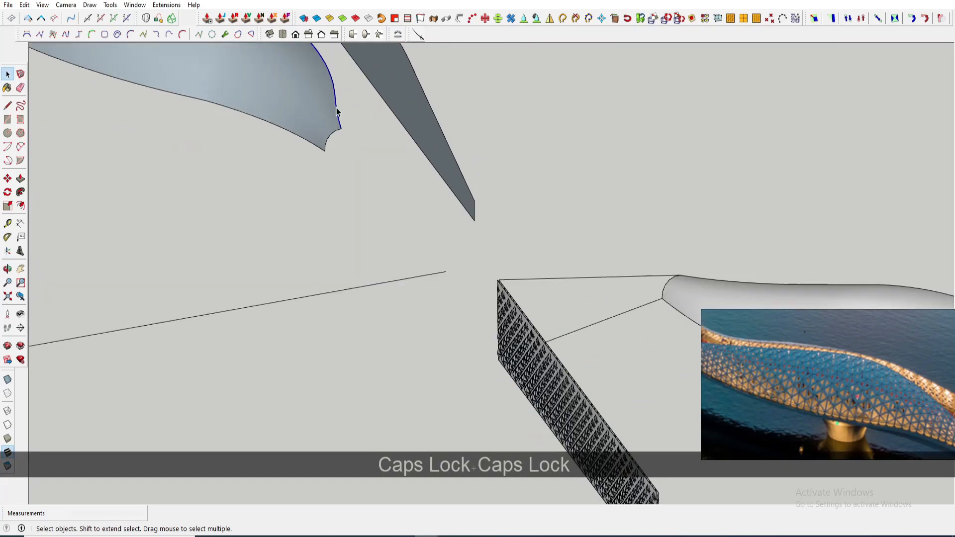
pyautogui.scroll(-5, 371, 131)
pyautogui.moveTo(398, 201); pyautogui.dragTo(436, 232, button='middle')
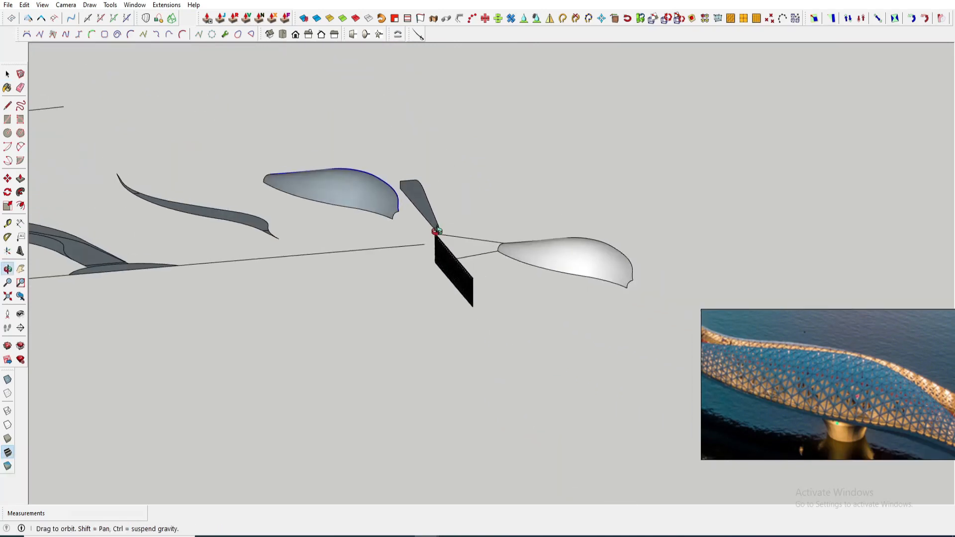
pyautogui.click(308, 34)
pyautogui.scroll(6, 578, 258)
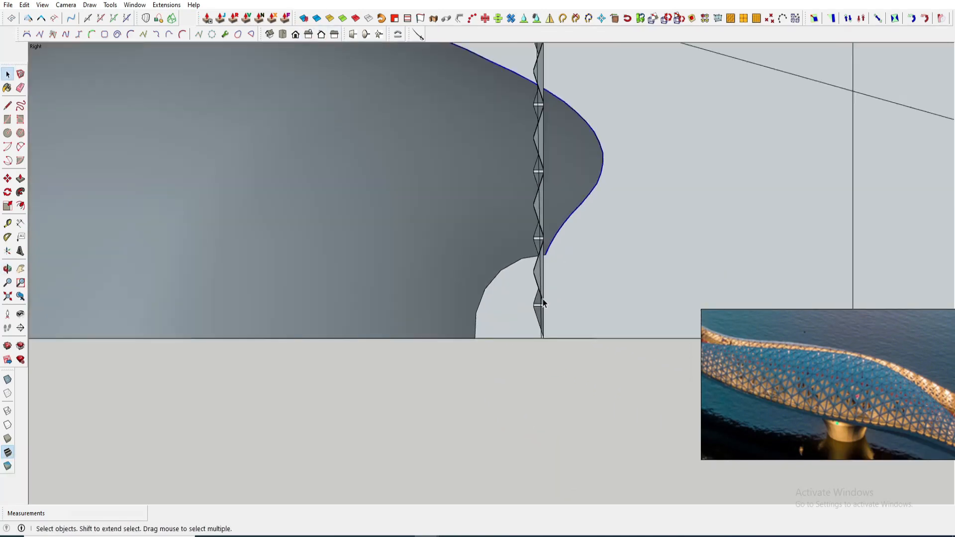
pyautogui.scroll(-3, 533, 320)
pyautogui.scroll(6, 508, 97)
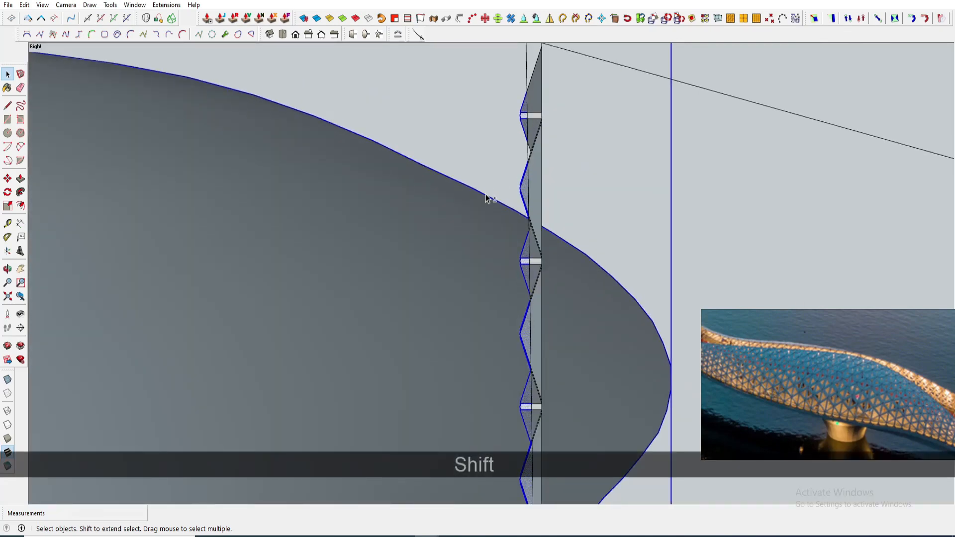
# - Select the leftover rectangle geometry on the intersected lattice strip and delete it
pyautogui.keyDown('shift'); pyautogui.click(487, 197); pyautogui.keyUp('shift')
pyautogui.scroll(-3, 530, 219)
pyautogui.moveTo(534, 223); pyautogui.dragTo(580, 299, button='middle')
pyautogui.scroll(-6, 612, 326)
pyautogui.scroll(2, 470, 158)
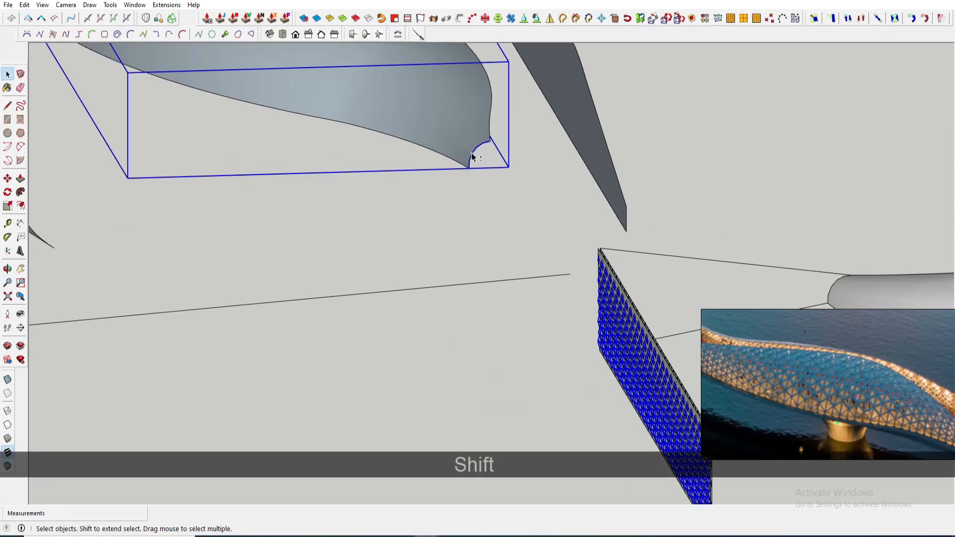
pyautogui.scroll(-3, 472, 184)
pyautogui.keyDown('shift'); pyautogui.click(438, 141); pyautogui.keyUp('shift')
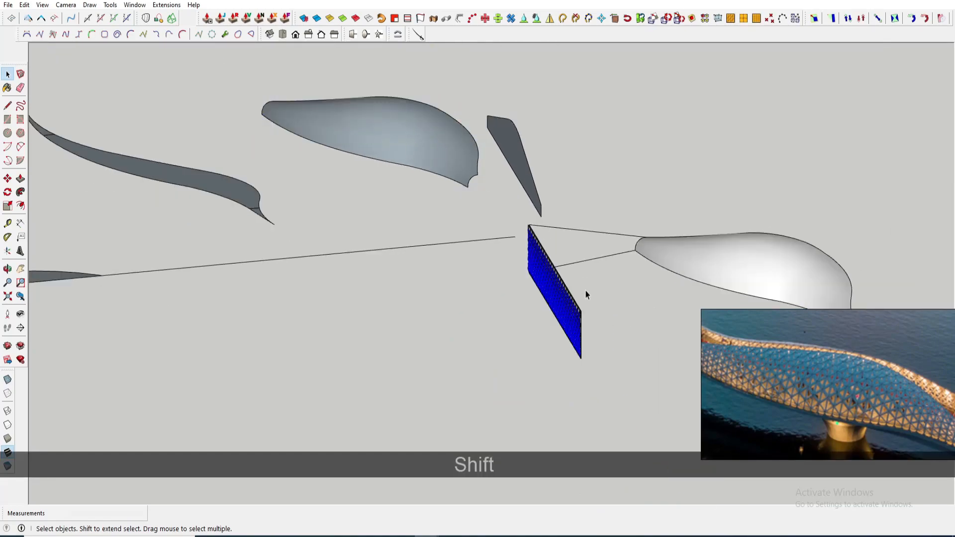
pyautogui.scroll(6, 586, 294)
pyautogui.moveTo(586, 294); pyautogui.dragTo(622, 234, button='middle')
pyautogui.scroll(-3, 600, 239)
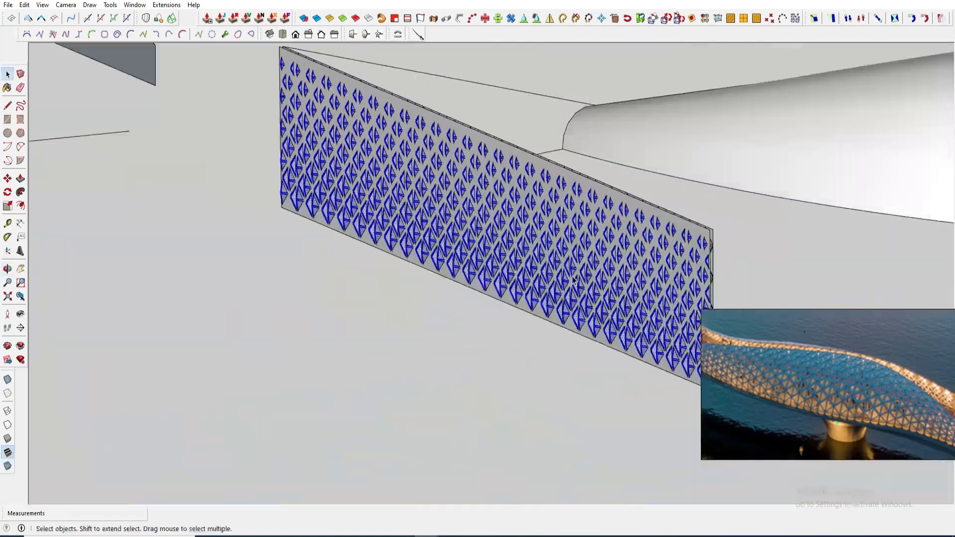
pyautogui.moveTo(423, 234); pyautogui.dragTo(496, 243, button='middle')
pyautogui.scroll(-4, 496, 243)
pyautogui.press('Delete')
pyautogui.moveTo(324, 214); pyautogui.dragTo(393, 219, button='middle')
pyautogui.scroll(4, 241, 301)
pyautogui.scroll(4, 241, 300)
pyautogui.click(253, 303)
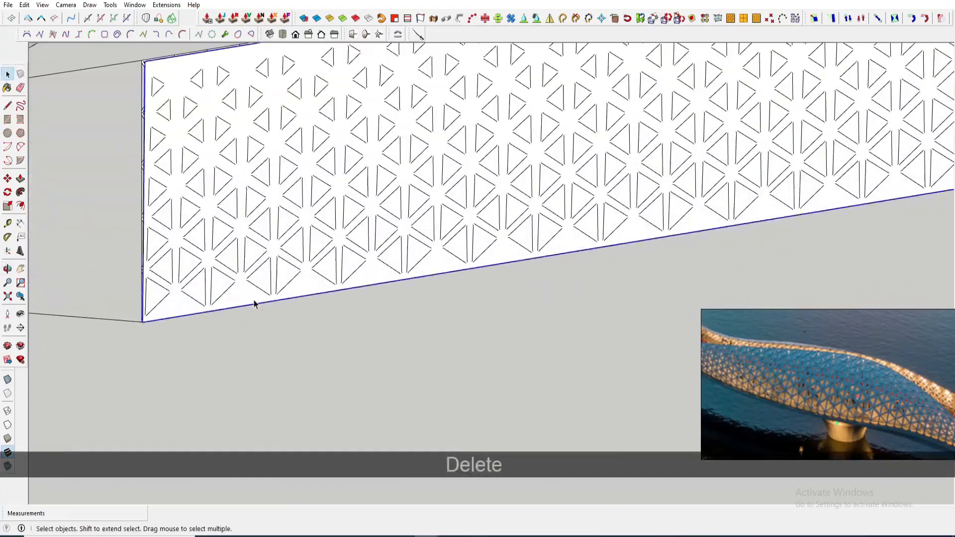
pyautogui.press('Delete')
# - Orbit around the lattice strip and the canopy grid surface to inspect them
pyautogui.moveTo(254, 303); pyautogui.dragTo(375, 378, button='middle')
pyautogui.scroll(3, 254, 249)
pyautogui.scroll(3, 254, 251)
pyautogui.scroll(-4, 375, 378)
pyautogui.moveTo(373, 330); pyautogui.dragTo(432, 269, button='middle')
pyautogui.scroll(-4, 250, 292)
pyautogui.scroll(5, 343, 239)
pyautogui.press('space')
pyautogui.click(324, 236)
pyautogui.scroll(1, 324, 234)
pyautogui.scroll(-7, 345, 241)
pyautogui.scroll(-7, 353, 254)
pyautogui.moveTo(354, 249); pyautogui.dragTo(418, 180, button='middle')
pyautogui.click(68, 5)
pyautogui.click(83, 67)
# - Select the lattice strip and move it away from the canopy grid surface
pyautogui.moveTo(358, 167); pyautogui.dragTo(493, 192, button='middle')
pyautogui.moveTo(344, 101); pyautogui.dragTo(619, 331)
pyautogui.moveTo(363, 226); pyautogui.dragTo(396, 239, button='middle')
pyautogui.scroll(2, 391, 236)
pyautogui.press('m')
pyautogui.click(383, 233)
pyautogui.click(514, 247)
pyautogui.press('space')
pyautogui.scroll(2, 522, 246)
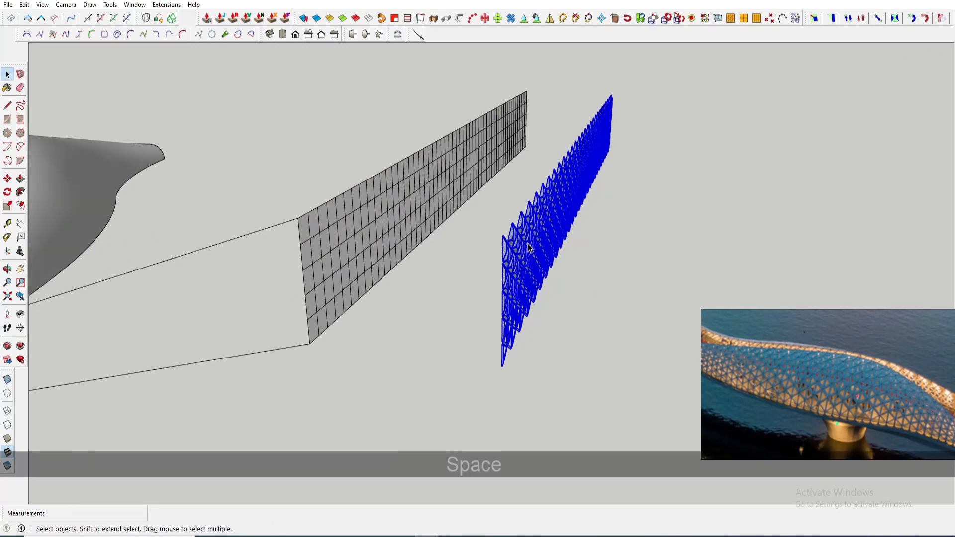
# - Make the selected lattice strip into a group
pyautogui.rightClick(529, 246)
pyautogui.click(575, 313)
pyautogui.scroll(3, 496, 241)
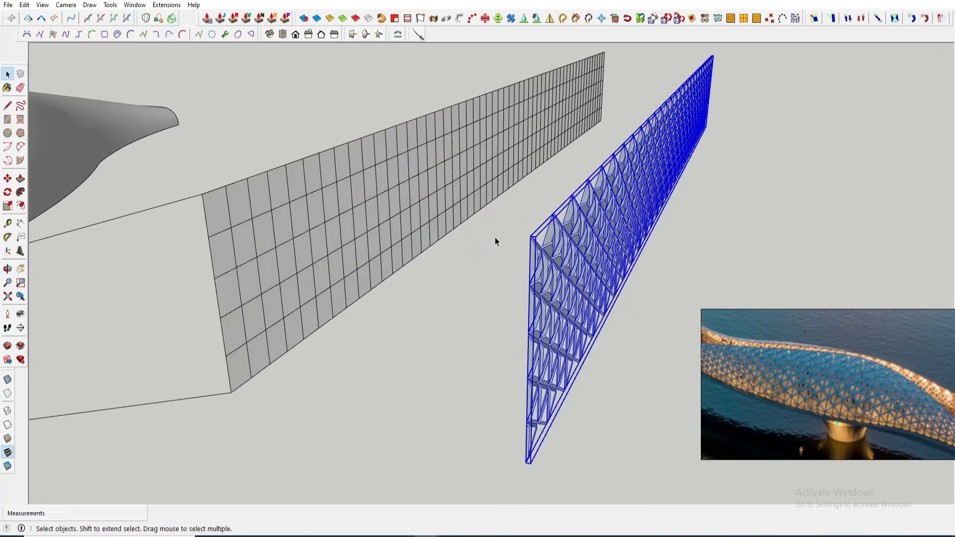
pyautogui.scroll(2, 531, 239)
# - Try flipping the lattice group along one of its axes, then undo it
pyautogui.press('space')
pyautogui.rightClick(506, 251)
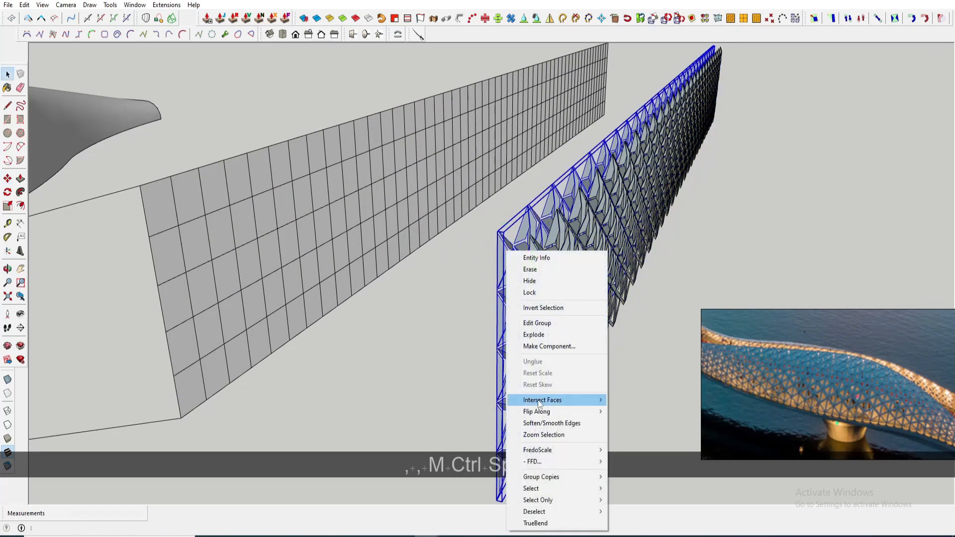
pyautogui.click(643, 422)
pyautogui.scroll(2, 541, 273)
pyautogui.moveTo(541, 272); pyautogui.dragTo(482, 268, button='middle')
pyautogui.hotkey('ctrl', 'z')
pyautogui.hotkey('ctrl', 'z')
# - Flip the lattice group through its green axis with the Scale tool
pyautogui.scroll(-4, 550, 280)
pyautogui.keyDown('shift'); pyautogui.moveTo(651, 283); pyautogui.dragTo(418, 219, button='middle'); pyautogui.keyUp('shift')
pyautogui.scroll(5, 452, 319)
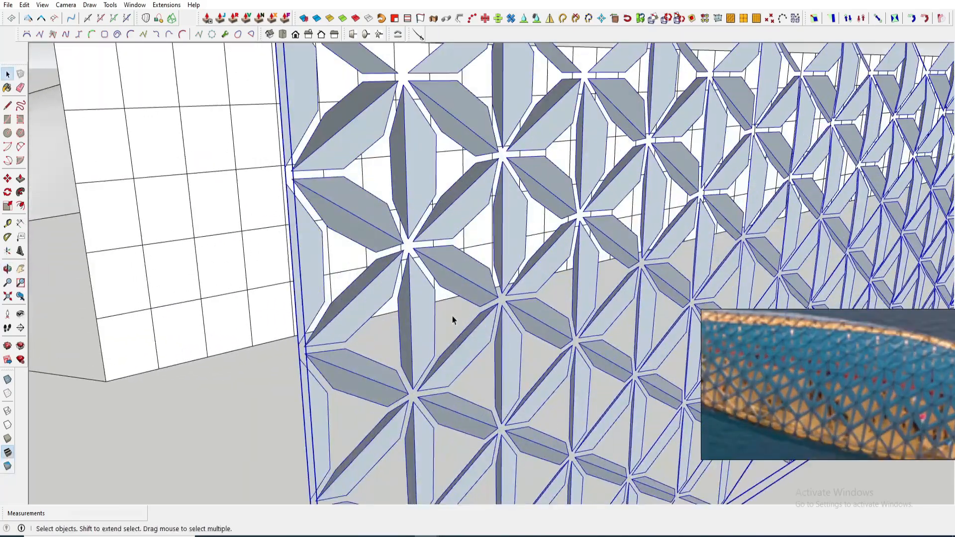
pyautogui.scroll(-6, 372, 318)
pyautogui.scroll(8, 691, 253)
pyautogui.press('s')
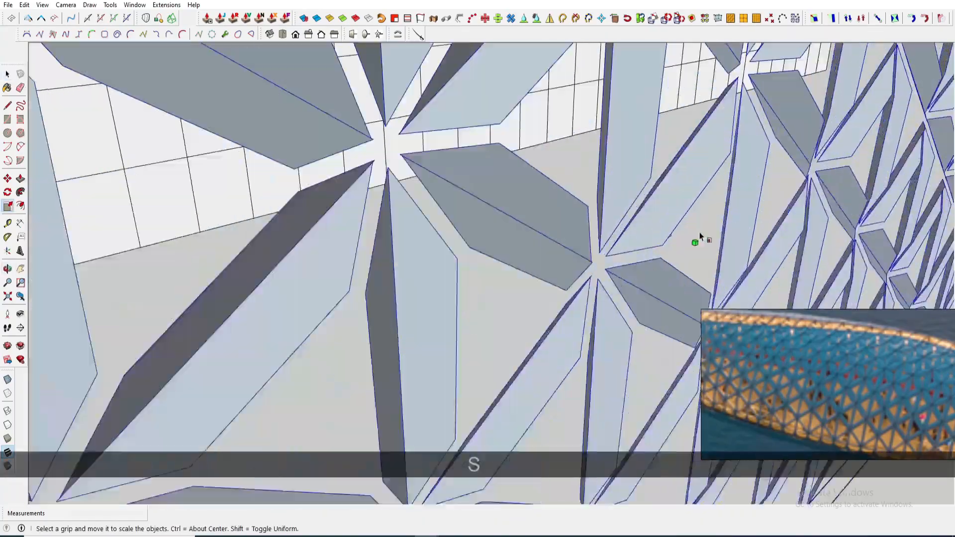
pyautogui.moveTo(696, 243); pyautogui.dragTo(656, 229)
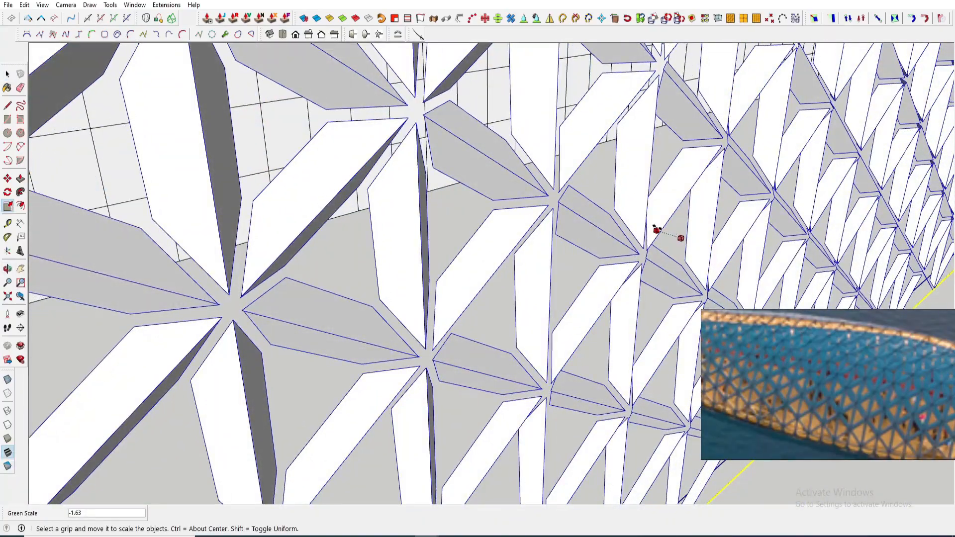
pyautogui.scroll(-10, 656, 229)
pyautogui.press('space')
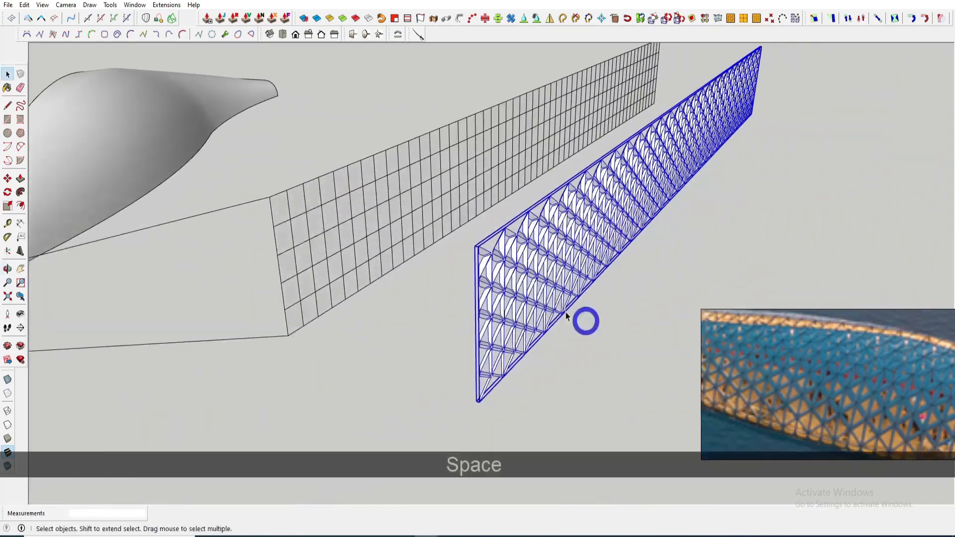
# - Move a copy of the lattice group and flip the copy along its green axis
pyautogui.scroll(5, 471, 256)
pyautogui.press('m')
pyautogui.press('ctrl')
pyautogui.click(490, 234)
pyautogui.click(446, 223)
pyautogui.press('space')
pyautogui.rightClick(469, 243)
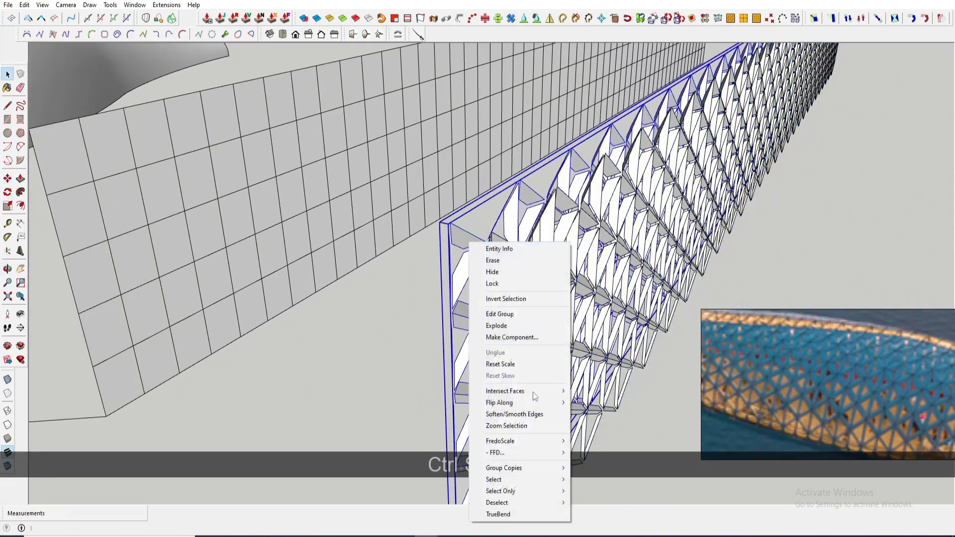
pyautogui.click(593, 415)
# - Position the flipped copy against the original strip using Move and Rotate
pyautogui.moveTo(495, 276); pyautogui.dragTo(624, 336, button='middle')
pyautogui.scroll(2, 404, 238)
pyautogui.press('m')
pyautogui.moveTo(404, 239); pyautogui.dragTo(398, 235, button='middle')
pyautogui.click(396, 234)
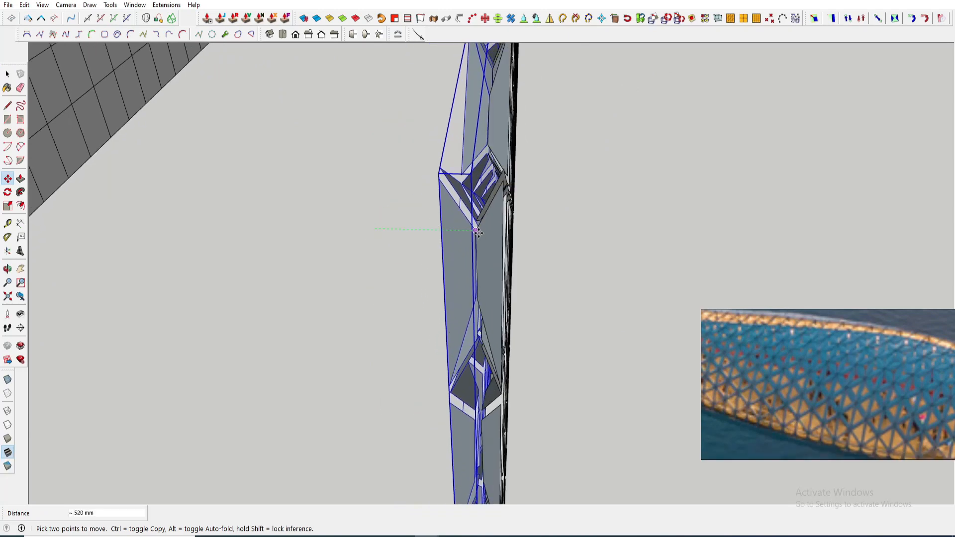
pyautogui.moveTo(495, 249); pyautogui.dragTo(494, 192, button='middle')
pyautogui.press('q')
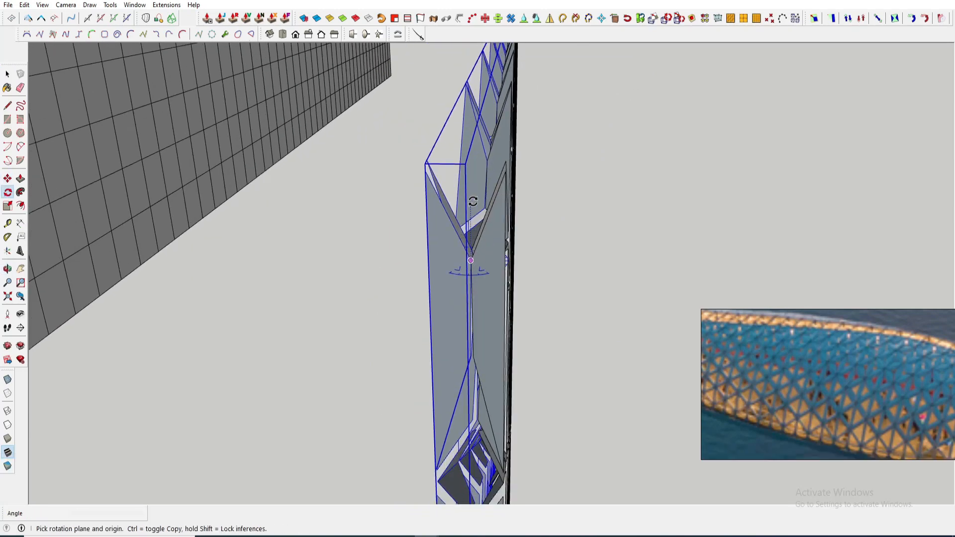
pyautogui.press('space')
pyautogui.moveTo(472, 261); pyautogui.dragTo(468, 199, button='middle')
pyautogui.press('q')
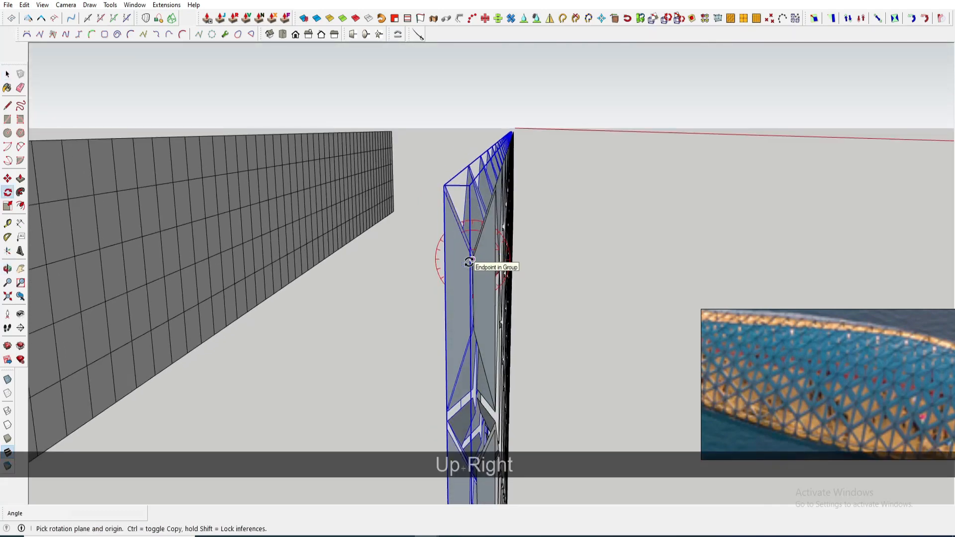
pyautogui.scroll(2, 470, 280)
pyautogui.moveTo(471, 280); pyautogui.dragTo(472, 321, button='middle')
pyautogui.click(21, 295)
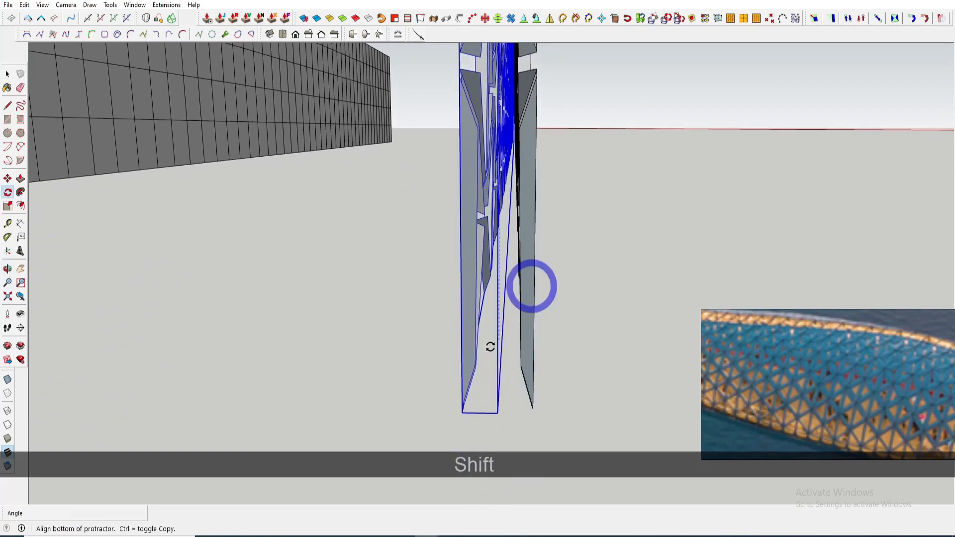
# - Orbit around the combined double-layer lattice strip to inspect it
pyautogui.click(596, 353)
pyautogui.moveTo(596, 353); pyautogui.dragTo(382, 140, button='middle')
pyautogui.scroll(-8, 377, 390)
pyautogui.press('space')
pyautogui.moveTo(434, 292); pyautogui.dragTo(498, 199, button='middle')
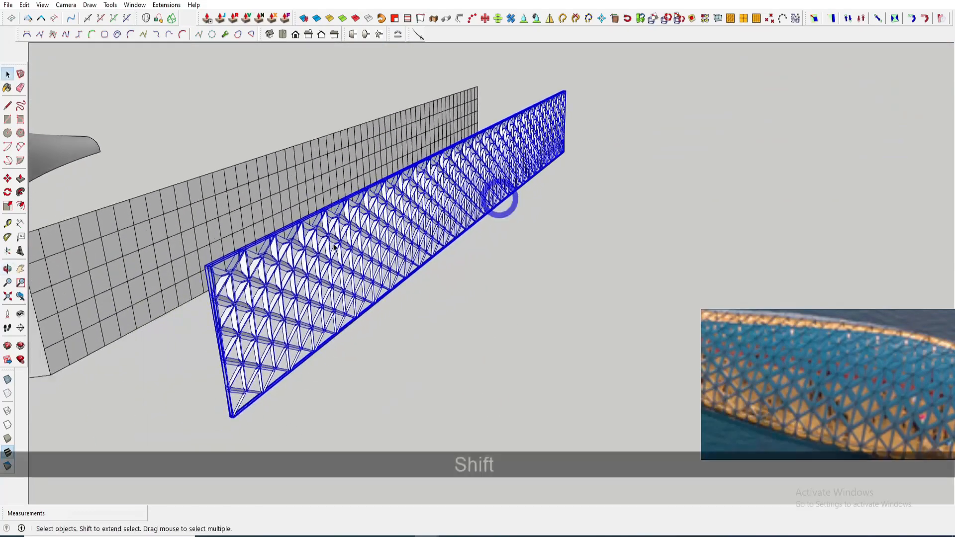
pyautogui.scroll(6, 232, 292)
pyautogui.moveTo(233, 292); pyautogui.dragTo(254, 215, button='middle')
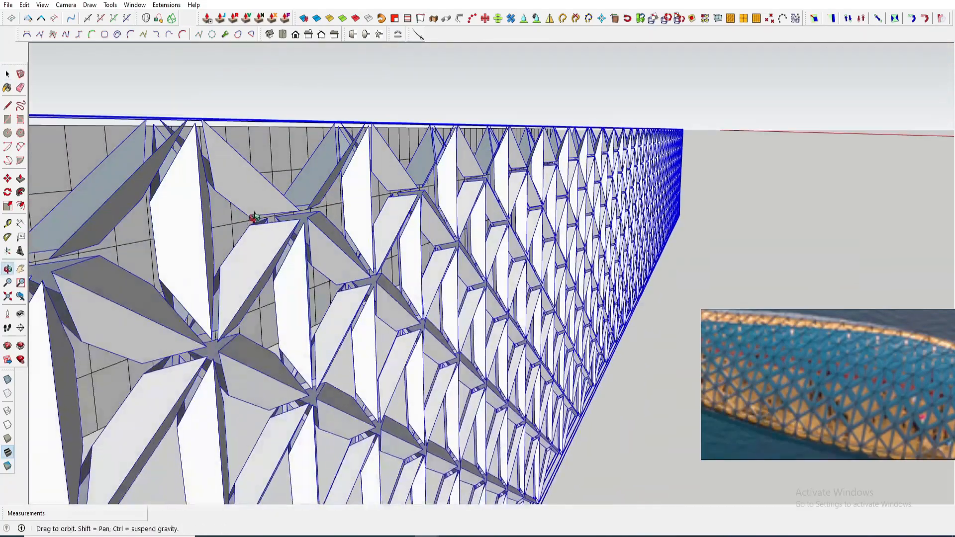
pyautogui.scroll(5, 290, 320)
pyautogui.keyDown('shift'); pyautogui.moveTo(290, 319); pyautogui.dragTo(370, 271, button='middle'); pyautogui.keyUp('shift')
pyautogui.moveTo(371, 271); pyautogui.dragTo(458, 303, button='middle')
pyautogui.scroll(-10, 419, 236)
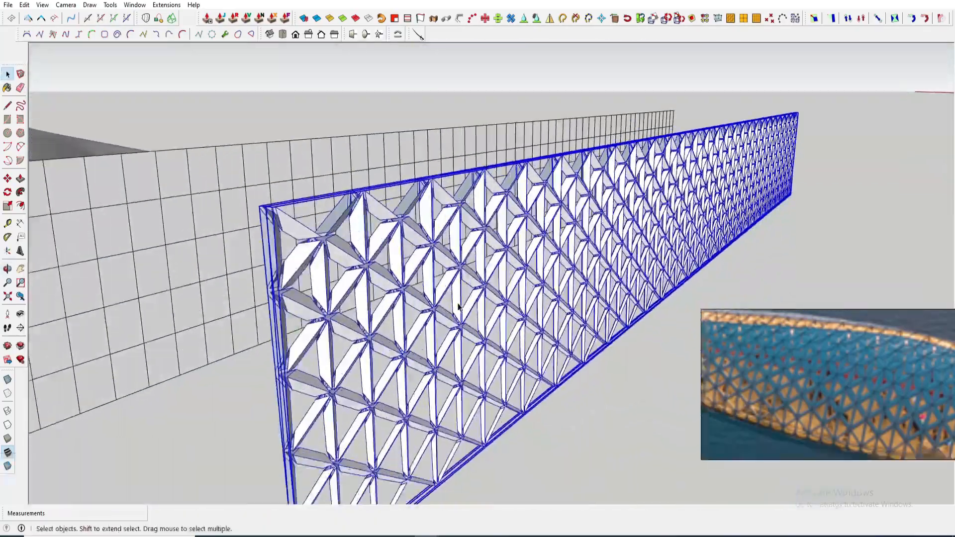
# - Select both lattice layers and make them into a single group
pyautogui.rightClick(454, 298)
pyautogui.click(439, 231)
pyautogui.scroll(-3, 438, 231)
pyautogui.moveTo(438, 231); pyautogui.dragTo(412, 174, button='middle')
pyautogui.keyDown('shift'); pyautogui.moveTo(413, 174); pyautogui.dragTo(581, 332, button='middle'); pyautogui.keyUp('shift')
pyautogui.scroll(4, 621, 342)
pyautogui.scroll(2, 507, 298)
pyautogui.click(473, 276)
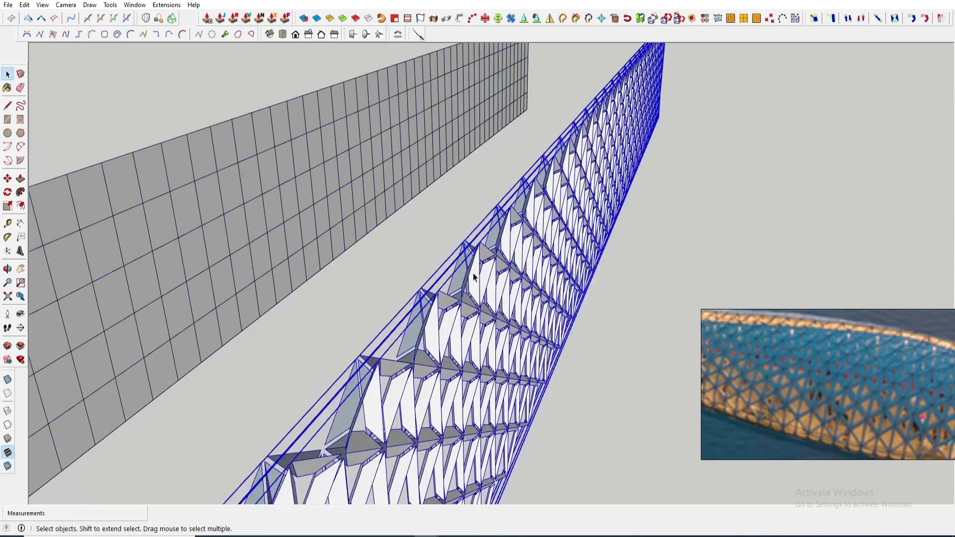
pyautogui.scroll(1, 473, 276)
pyautogui.rightClick(471, 271)
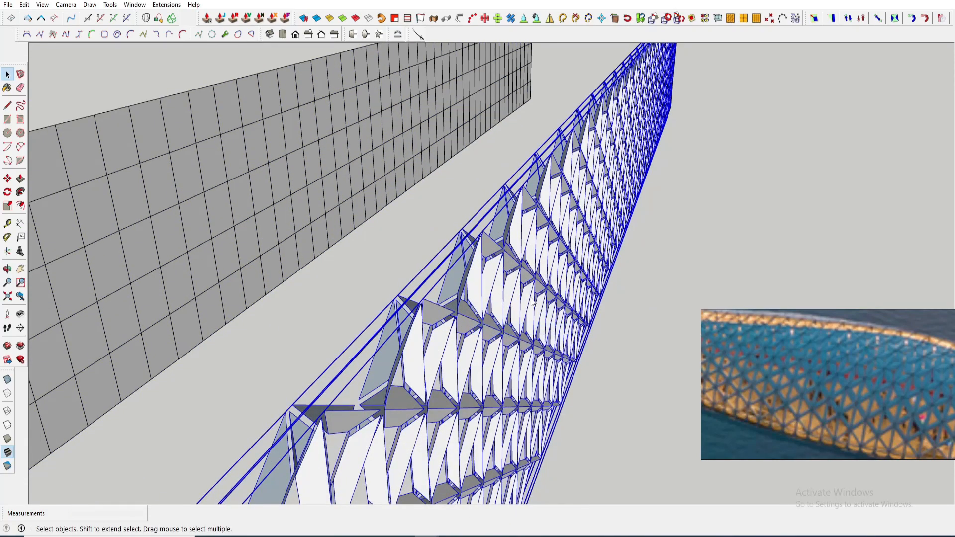
pyautogui.scroll(-4, 562, 243)
pyautogui.scroll(3, 549, 236)
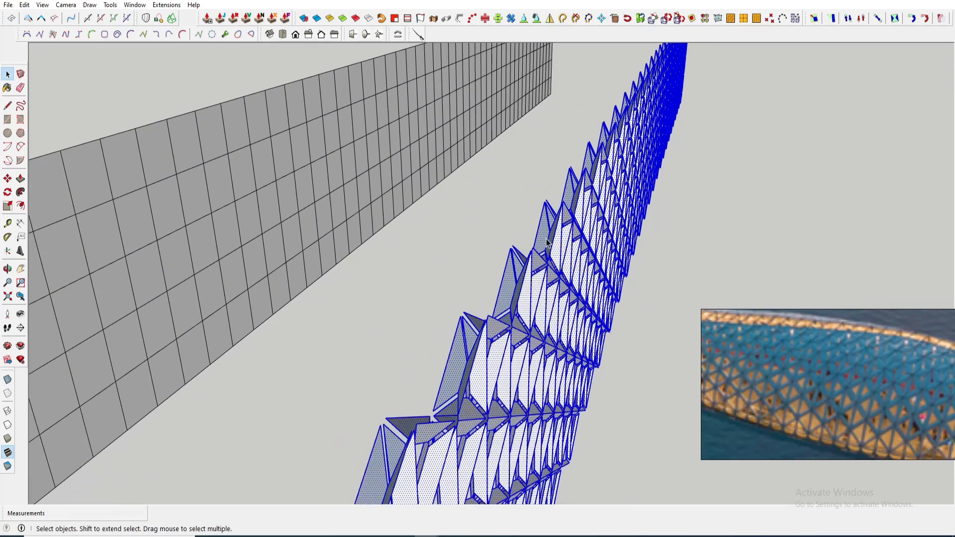
pyautogui.rightClick(546, 239)
pyautogui.click(584, 312)
pyautogui.scroll(-3, 579, 305)
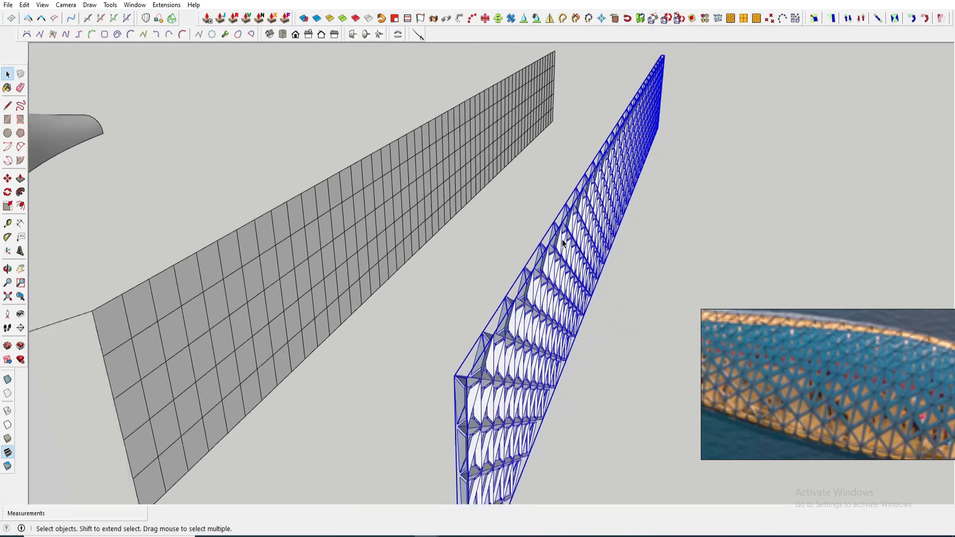
# - Move the lattice group to the corner of the canopy grid surface
pyautogui.moveTo(580, 305); pyautogui.dragTo(624, 379, button='middle')
pyautogui.scroll(4, 624, 380)
pyautogui.press('m')
pyautogui.click(625, 382)
pyautogui.scroll(-2, 639, 366)
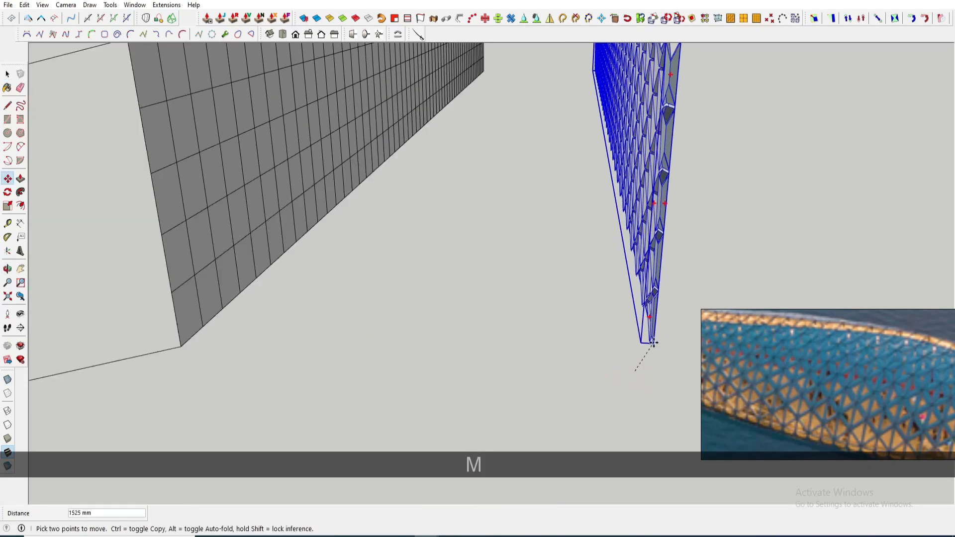
pyautogui.click(335, 343)
pyautogui.scroll(-1, 367, 345)
pyautogui.moveTo(324, 224); pyautogui.dragTo(420, 183, button='middle')
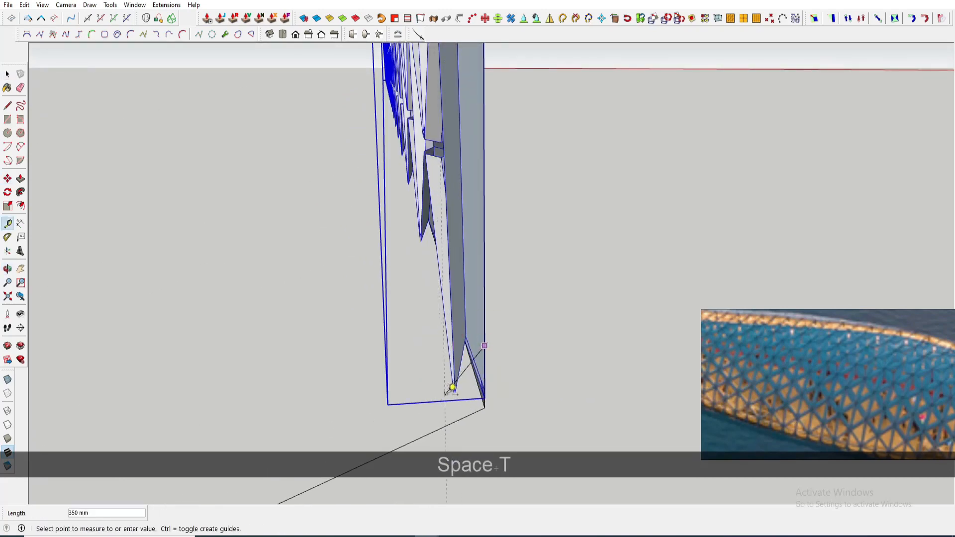
# - Measure the lattice strip's thickness with the Tape Measure
pyautogui.click(452, 387)
pyautogui.moveTo(453, 387); pyautogui.dragTo(448, 445, button='middle')
pyautogui.scroll(6, 432, 241)
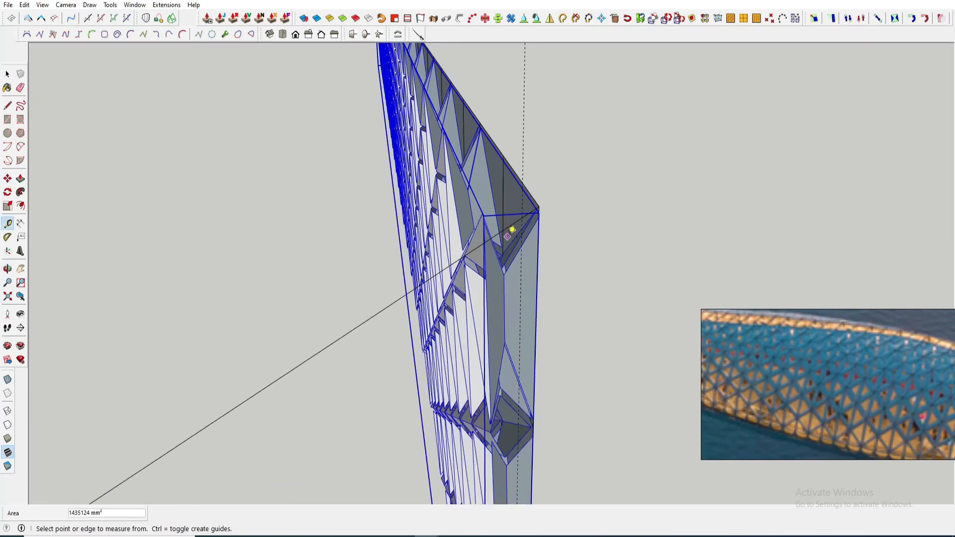
pyautogui.moveTo(505, 236); pyautogui.dragTo(587, 348, button='middle')
pyautogui.click(515, 217)
pyautogui.scroll(-5, 587, 348)
pyautogui.scroll(4, 480, 200)
pyautogui.moveTo(518, 190); pyautogui.dragTo(483, 256, button='middle')
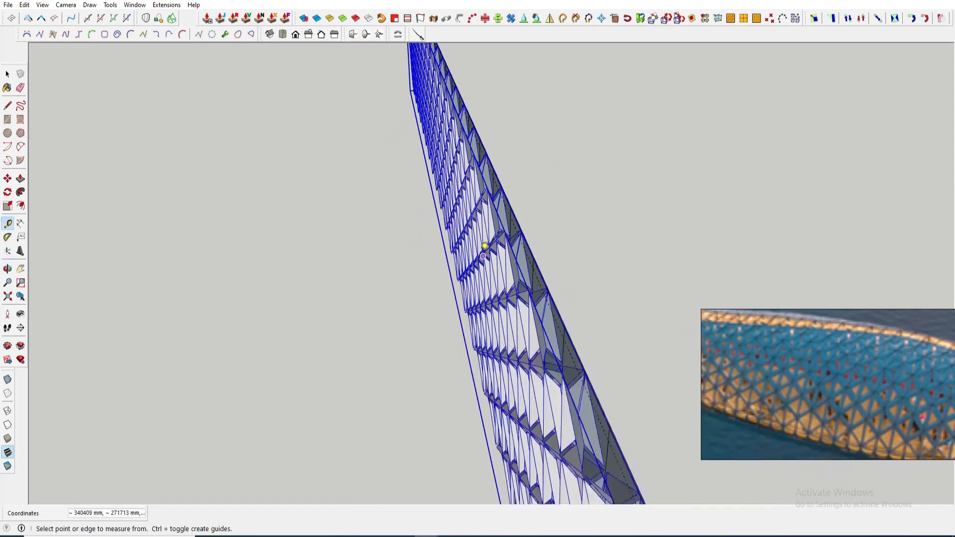
# - Scale the lattice strip's thickness to 0.33 along green with FredoScale Box Tapering
pyautogui.scroll(-1, 480, 251)
pyautogui.click(832, 18)
pyautogui.scroll(3, 503, 208)
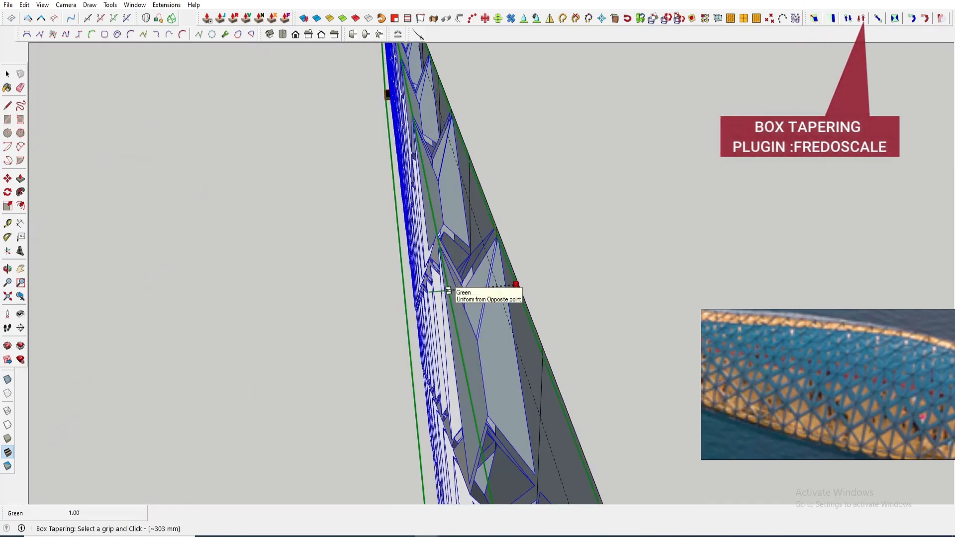
pyautogui.click(448, 291)
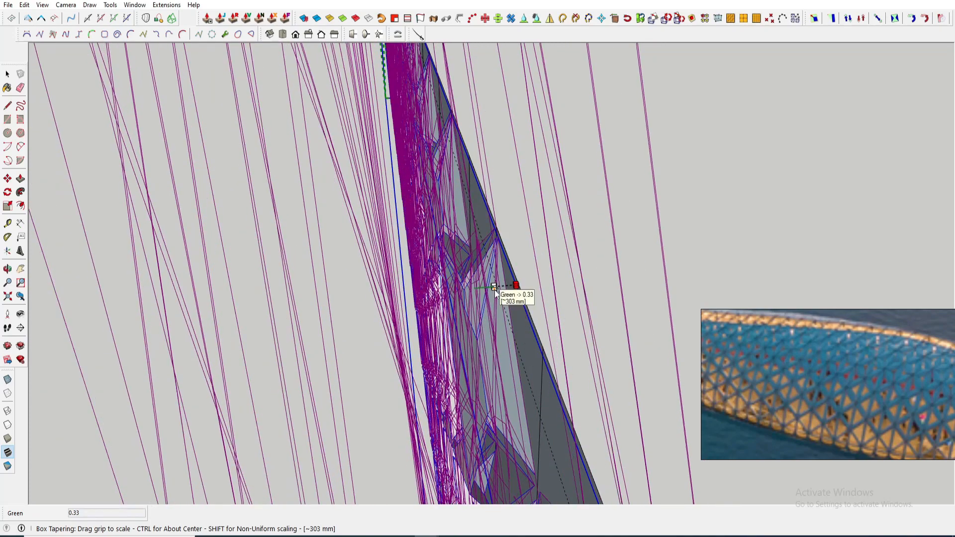
pyautogui.click(494, 290)
pyautogui.scroll(5, 434, 281)
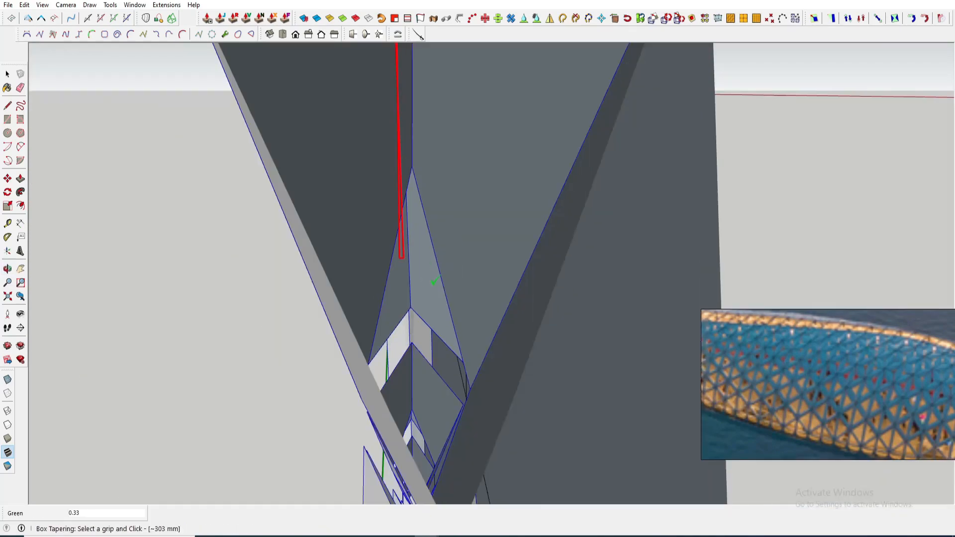
# - Move the lattice strip so its corner sits exactly on the corner of the canopy grid surface
pyautogui.press('space')
pyautogui.scroll(-10, 434, 282)
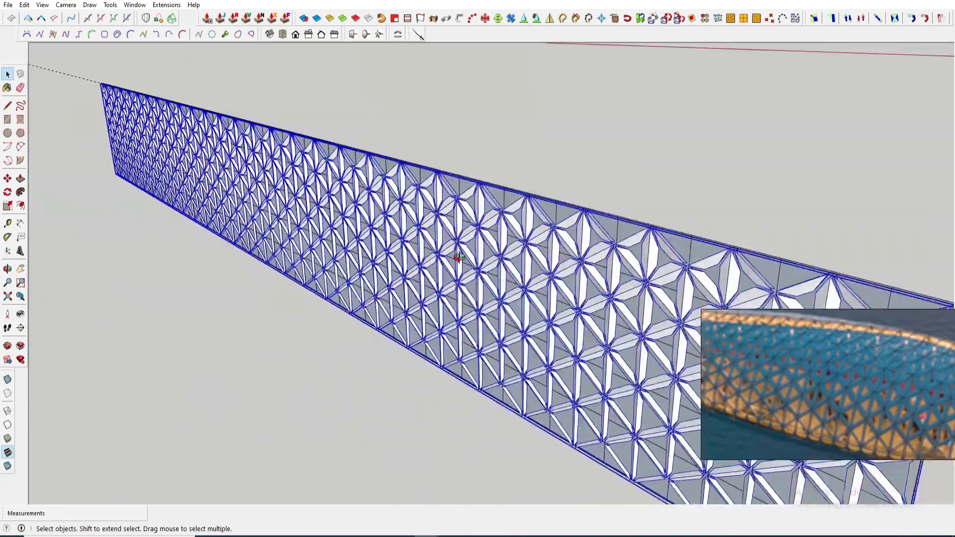
pyautogui.click(532, 143)
pyautogui.moveTo(459, 258); pyautogui.dragTo(248, 234, button='middle')
pyautogui.moveTo(505, 360); pyautogui.dragTo(428, 220, button='middle')
pyautogui.scroll(5, 428, 220)
pyautogui.click(415, 157)
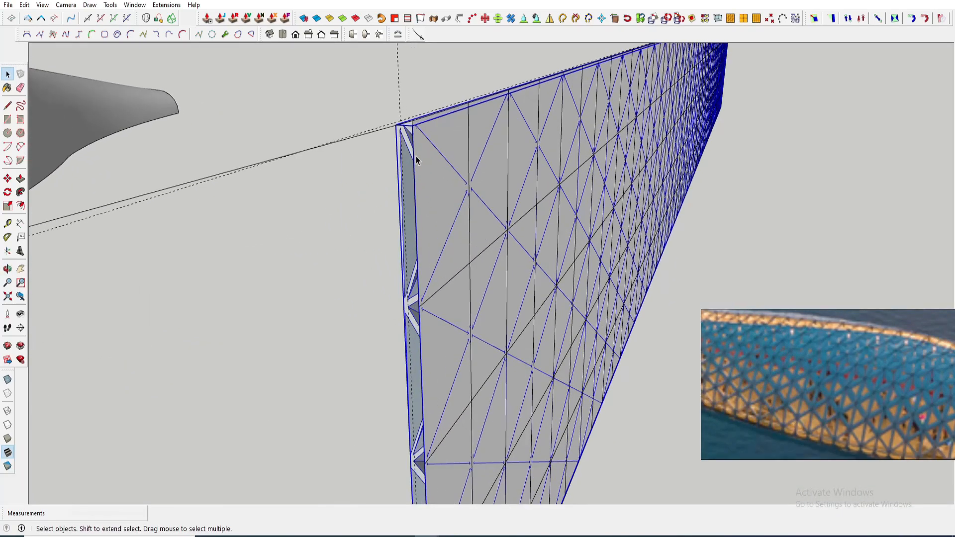
pyautogui.press('m')
pyautogui.scroll(5, 403, 130)
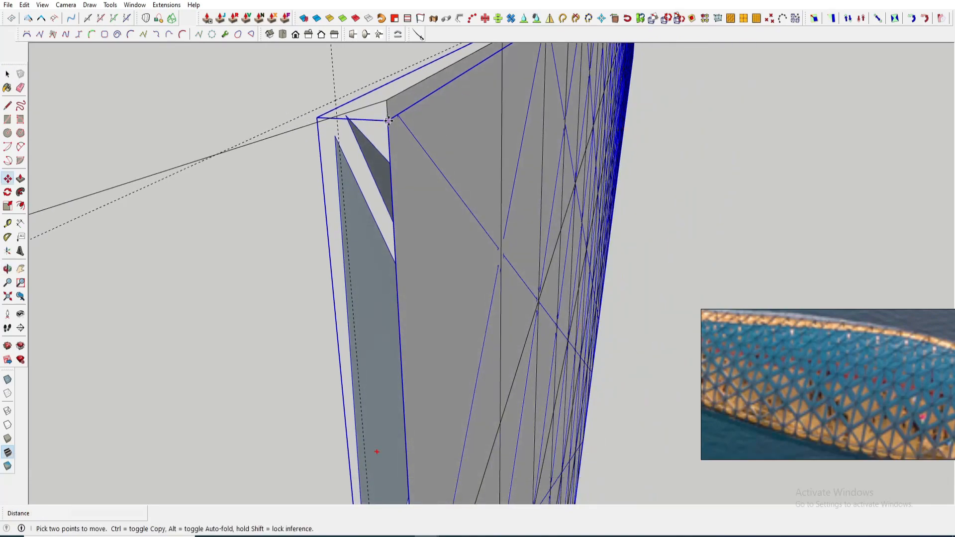
pyautogui.press('space')
pyautogui.press('m')
pyautogui.moveTo(355, 134); pyautogui.dragTo(715, 130, button='middle')
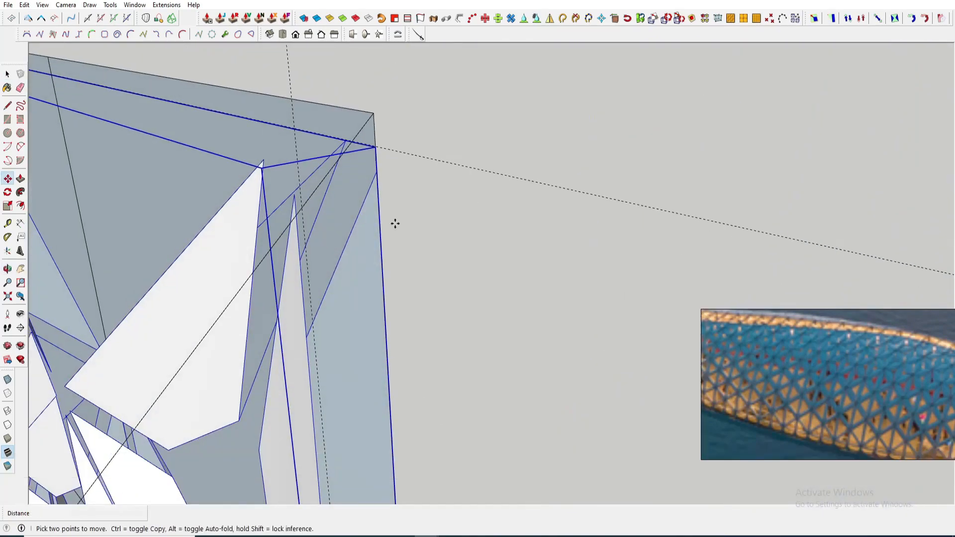
pyautogui.scroll(-5, 395, 224)
pyautogui.scroll(4, 382, 209)
pyautogui.moveTo(382, 224); pyautogui.dragTo(451, 243, button='middle')
pyautogui.scroll(3, 359, 198)
pyautogui.moveTo(358, 199); pyautogui.dragTo(393, 196, button='middle')
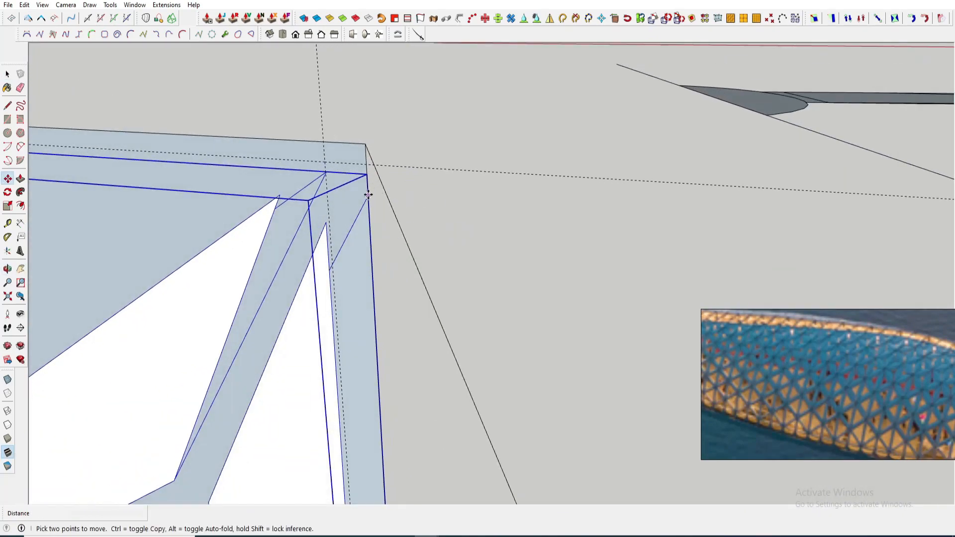
pyautogui.click(324, 140)
pyautogui.moveTo(325, 149); pyautogui.dragTo(535, 262, button='middle')
pyautogui.scroll(-5, 535, 262)
pyautogui.moveTo(298, 244); pyautogui.dragTo(471, 241, button='middle')
pyautogui.scroll(6, 592, 198)
# - Scale the grid surface about 1.01 along blue so its edge lines up with the lattice strip
pyautogui.press('s')
pyautogui.scroll(3, 541, 204)
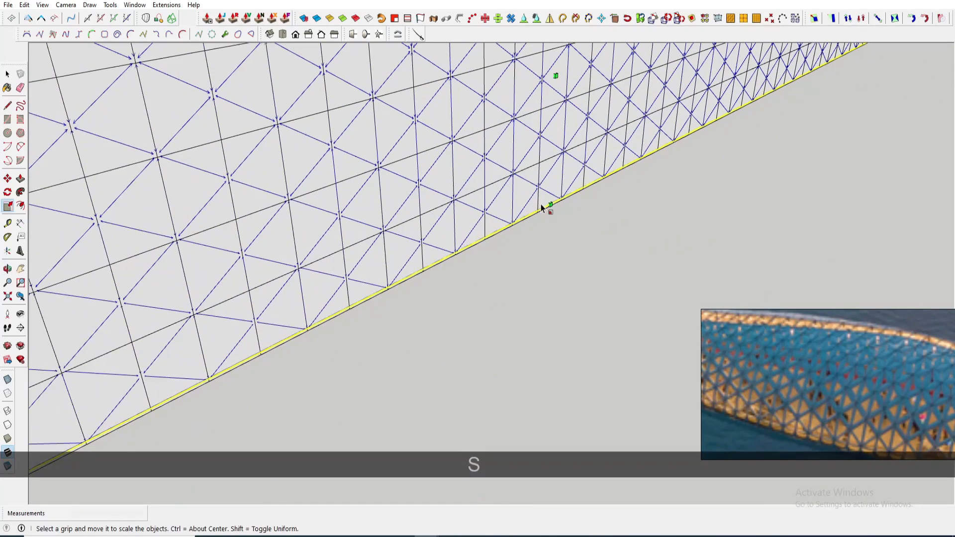
pyautogui.click(545, 202)
pyautogui.click(506, 228)
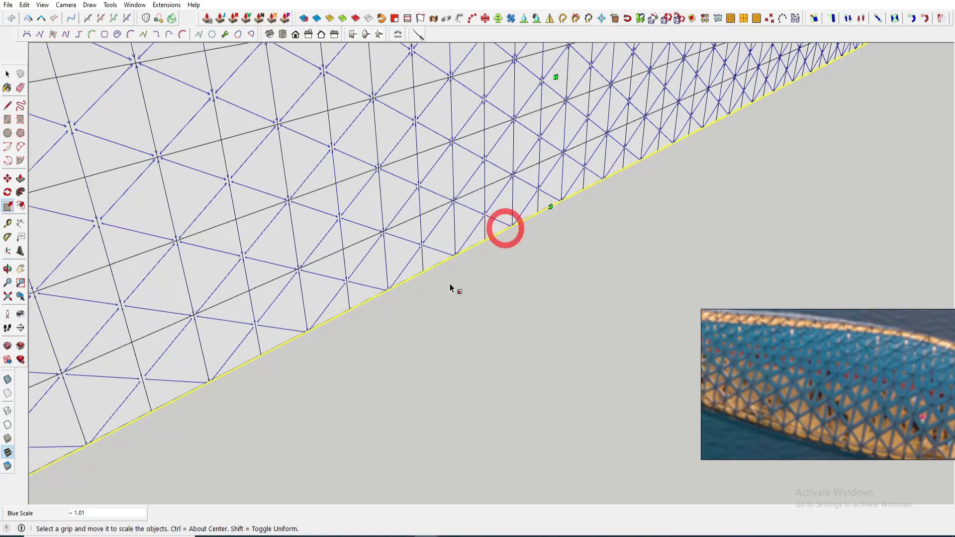
pyautogui.scroll(-5, 450, 284)
pyautogui.moveTo(450, 283); pyautogui.dragTo(565, 245, button='middle')
pyautogui.scroll(6, 565, 243)
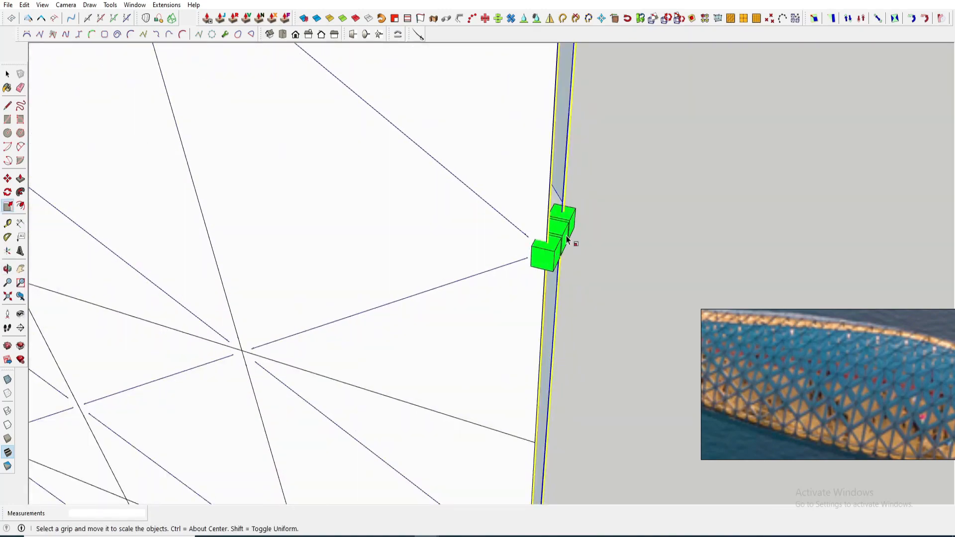
pyautogui.press('space')
pyautogui.scroll(-10, 567, 239)
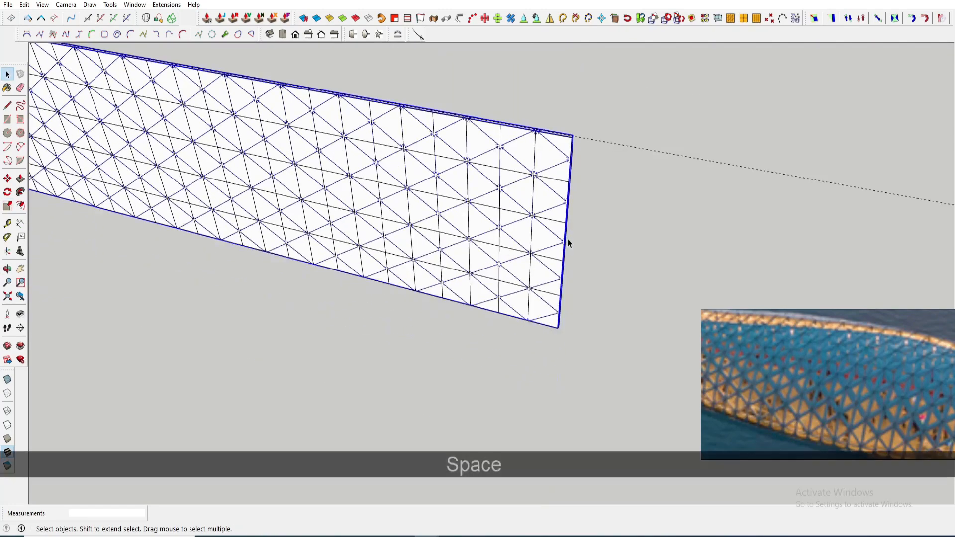
# - Delete the leftover construction guide lines around the lattice strip and grid surface
pyautogui.press('Delete')
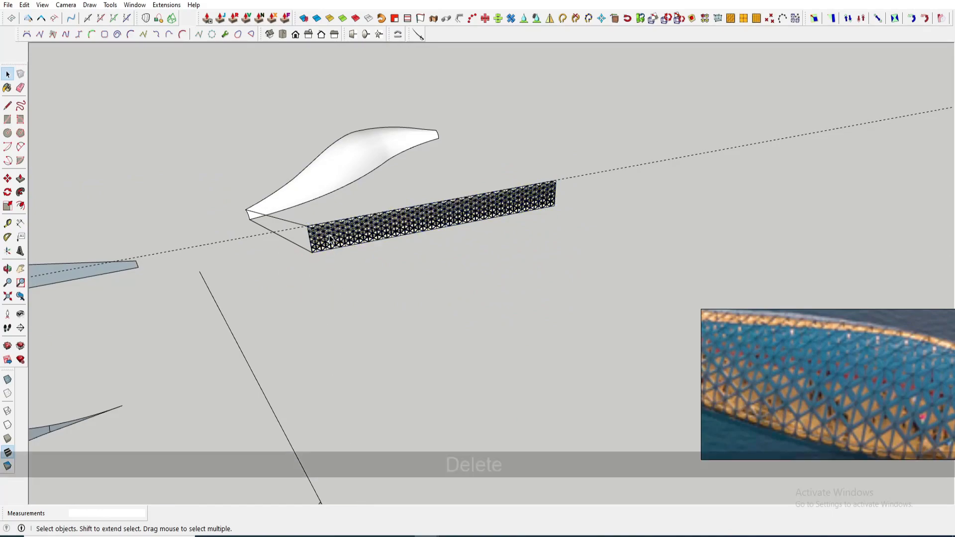
pyautogui.click(329, 236)
pyautogui.moveTo(330, 235); pyautogui.dragTo(520, 217, button='middle')
pyautogui.click(570, 258)
pyautogui.press('space')
pyautogui.scroll(6, 326, 271)
pyautogui.click(325, 271)
pyautogui.scroll(-3, 520, 217)
pyautogui.scroll(5, 442, 223)
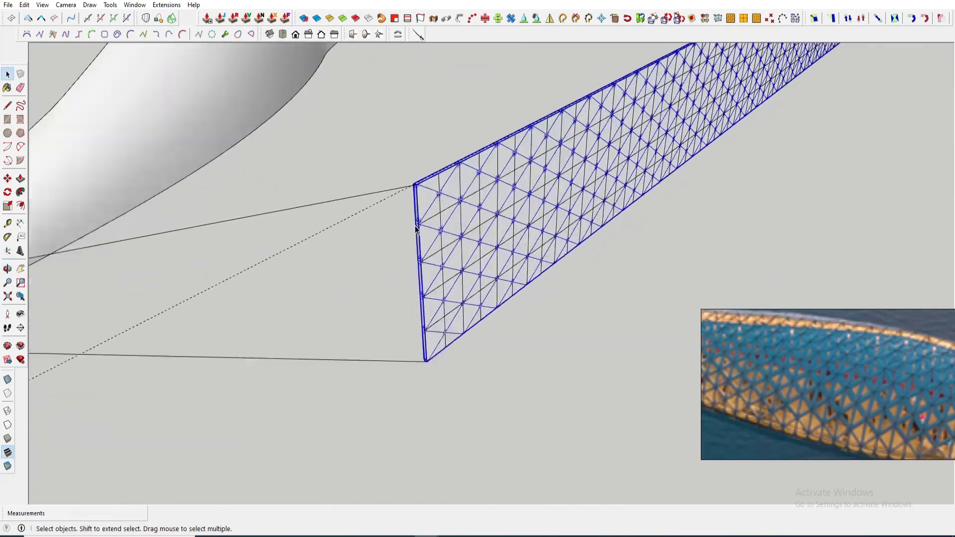
pyautogui.scroll(-4, 465, 207)
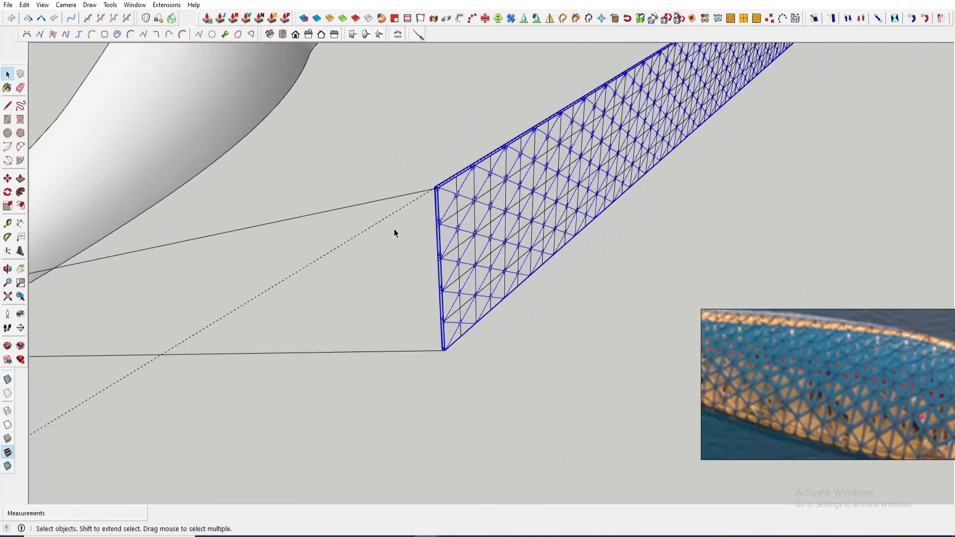
pyautogui.click(394, 229)
pyautogui.scroll(-4, 397, 247)
pyautogui.click(396, 233)
pyautogui.press('Delete')
# - Launch Flowify to flow the lattice strip onto the canopy surface
pyautogui.scroll(-1, 432, 233)
pyautogui.moveTo(438, 226); pyautogui.dragTo(420, 239, button='middle')
pyautogui.scroll(4, 420, 239)
pyautogui.click(353, 267)
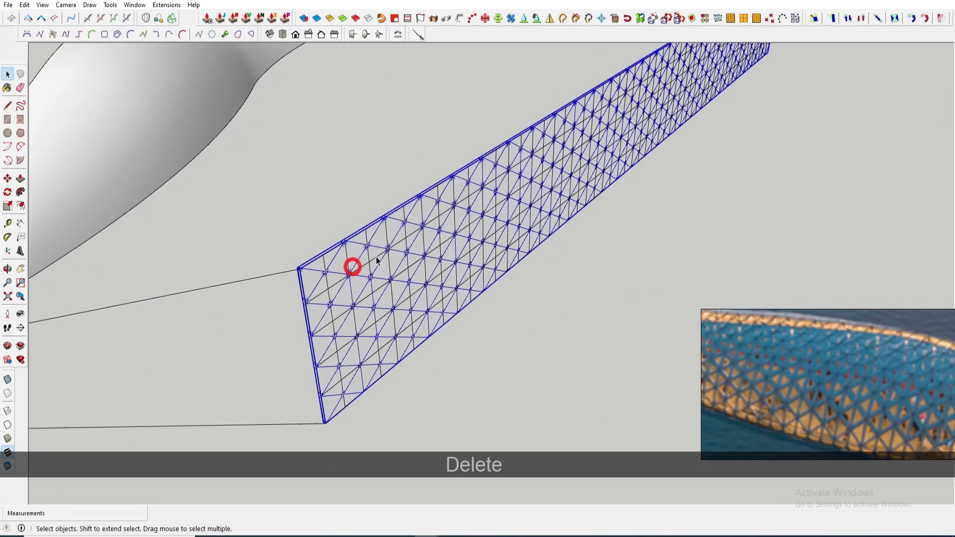
pyautogui.scroll(-4, 410, 237)
pyautogui.scroll(3, 360, 256)
pyautogui.press('m')
pyautogui.click(356, 250)
pyautogui.press('space')
pyautogui.scroll(-2, 428, 249)
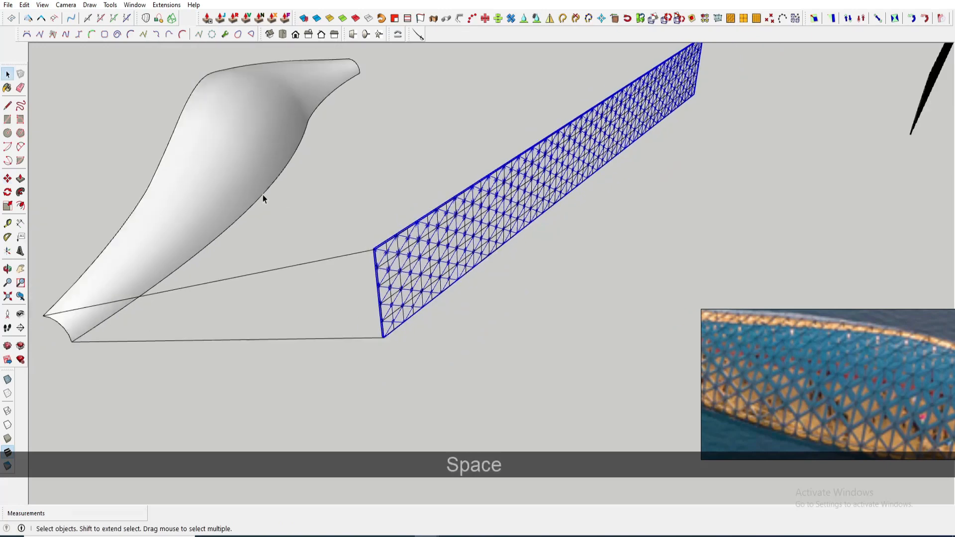
pyautogui.moveTo(177, 17)
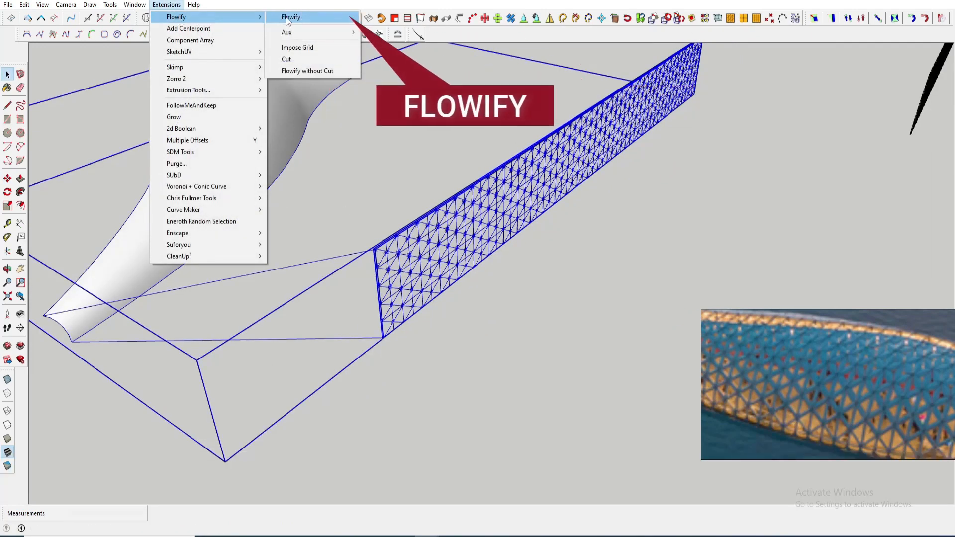
pyautogui.click(290, 18)
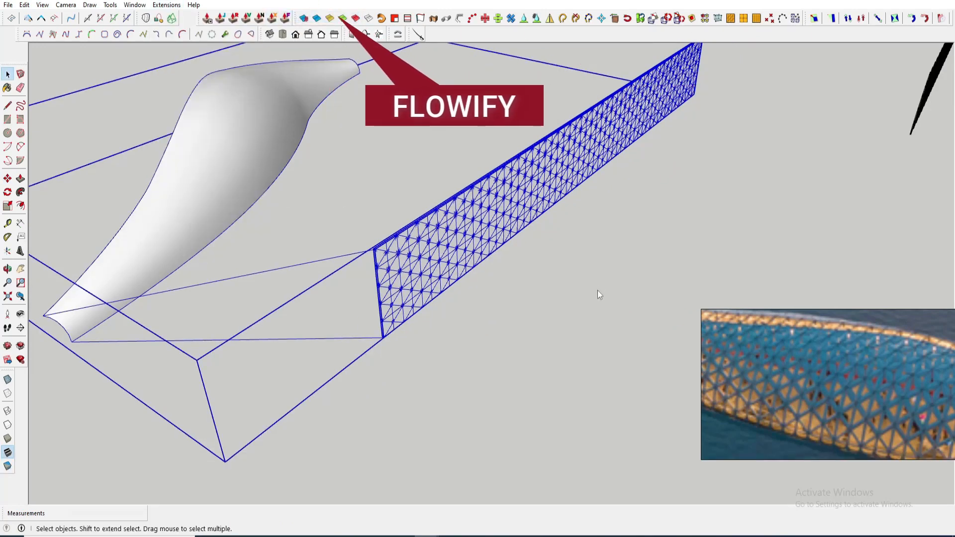
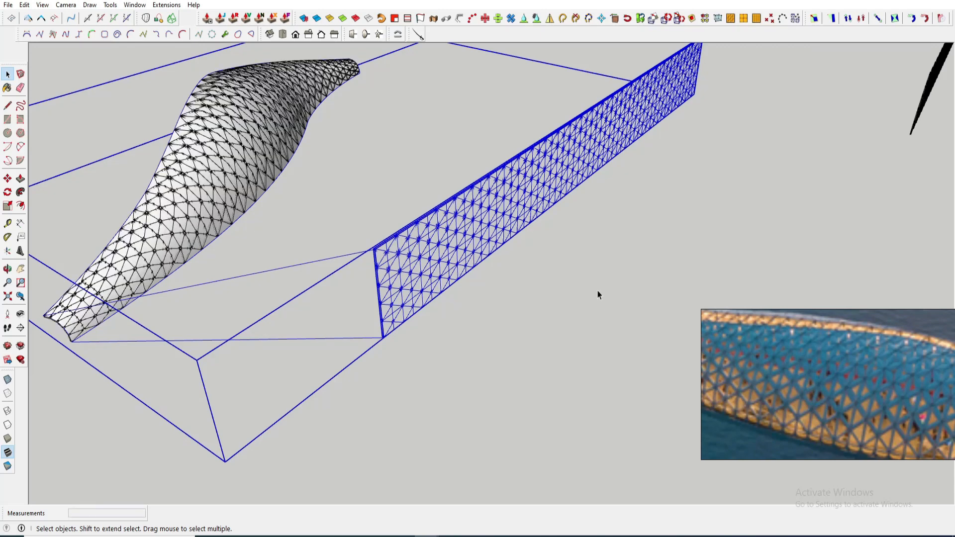
# - Delete the leftover flat object at the corner of the canopy surface
pyautogui.scroll(5, 77, 352)
pyautogui.scroll(4, 75, 368)
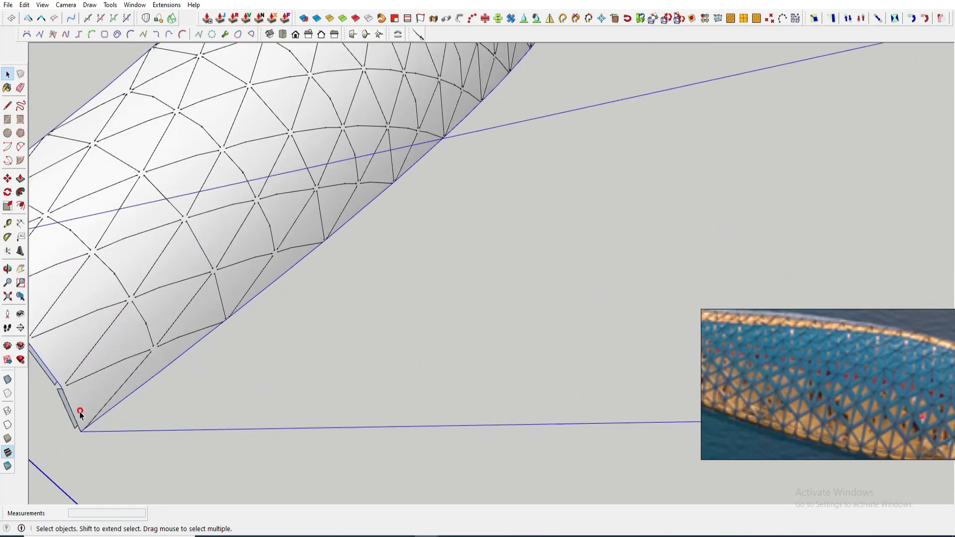
pyautogui.click(76, 419)
pyautogui.scroll(-6, 194, 427)
pyautogui.press('Delete')
pyautogui.hotkey('ctrl', 'z')
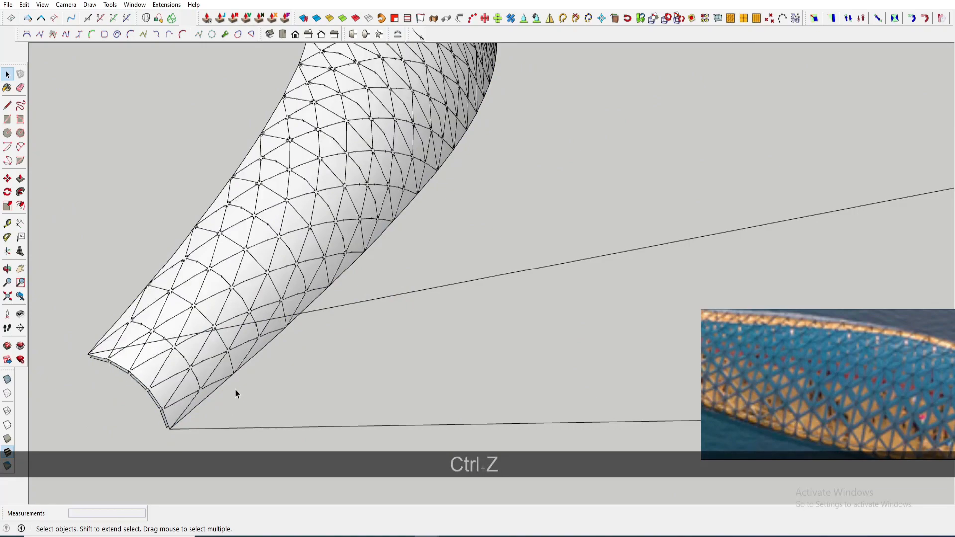
pyautogui.press('Delete')
# - Inspect the flowed pyramid lattice on the canopy surface up close
pyautogui.scroll(-4, 267, 406)
pyautogui.moveTo(351, 349); pyautogui.dragTo(403, 279, button='middle')
pyautogui.moveTo(403, 278)
pyautogui.keyDown('shift'); pyautogui.mouseDown(button='middle')
pyautogui.moveTo(411, 255)
pyautogui.moveTo(463, 304)
pyautogui.moveTo(434, 239)
pyautogui.moveTo(253, 308)
pyautogui.moveTo(320, 186)
pyautogui.moveTo(377, 293)
pyautogui.moveTo(393, 268)
pyautogui.mouseUp(button='middle'); pyautogui.keyUp('shift')
pyautogui.scroll(3, 463, 303)
pyautogui.hotkey('ctrl', 'z')
pyautogui.moveTo(418, 202); pyautogui.dragTo(438, 94, button='middle')
pyautogui.scroll(4, 506, 297)
pyautogui.moveTo(505, 296); pyautogui.dragTo(453, 158, button='middle')
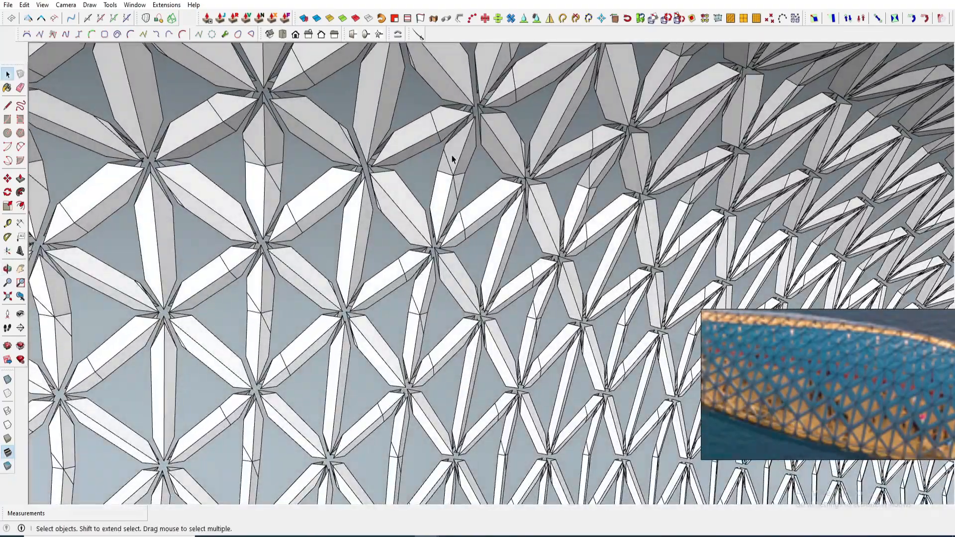
pyautogui.click(318, 23)
pyautogui.scroll(-4, 363, 206)
pyautogui.moveTo(579, 297); pyautogui.dragTo(293, 121, button='middle')
pyautogui.hotkey('ctrl', 'z')
pyautogui.scroll(5, 290, 118)
# - Select all the flowed lattice geometry and soften its edges at 0 degrees with smooth normals and soften coplanar on
pyautogui.tripleClick(288, 113)
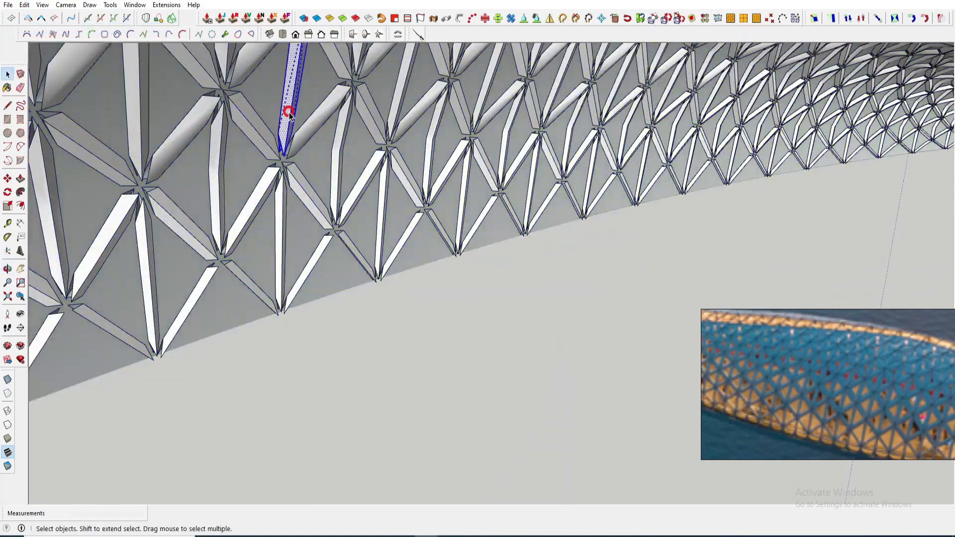
pyautogui.scroll(-1, 309, 185)
pyautogui.moveTo(309, 185); pyautogui.dragTo(509, 285, button='middle')
pyautogui.scroll(2, 374, 109)
pyautogui.tripleClick(374, 109)
pyautogui.hotkey('ctrl', 'a')
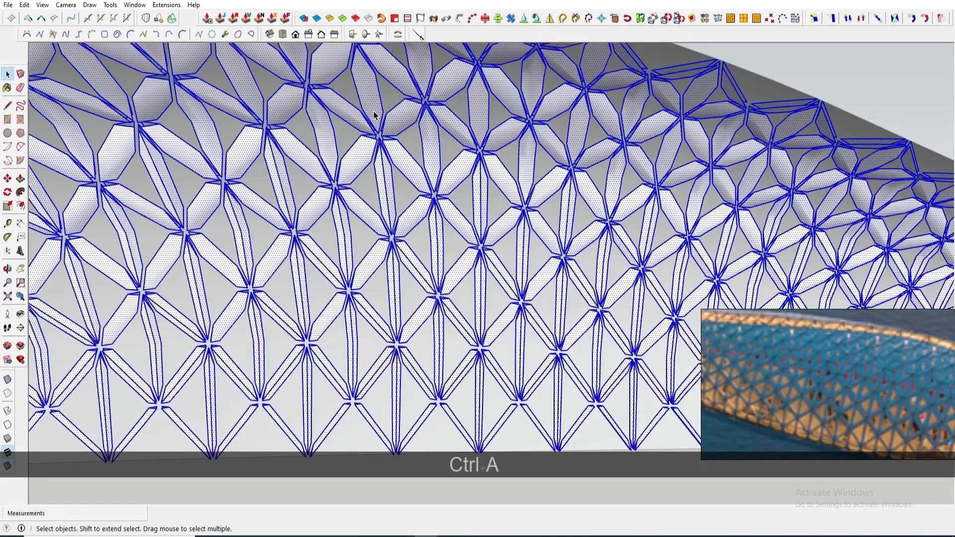
pyautogui.rightClick(494, 48)
pyautogui.click(527, 243)
pyautogui.click(829, 290)
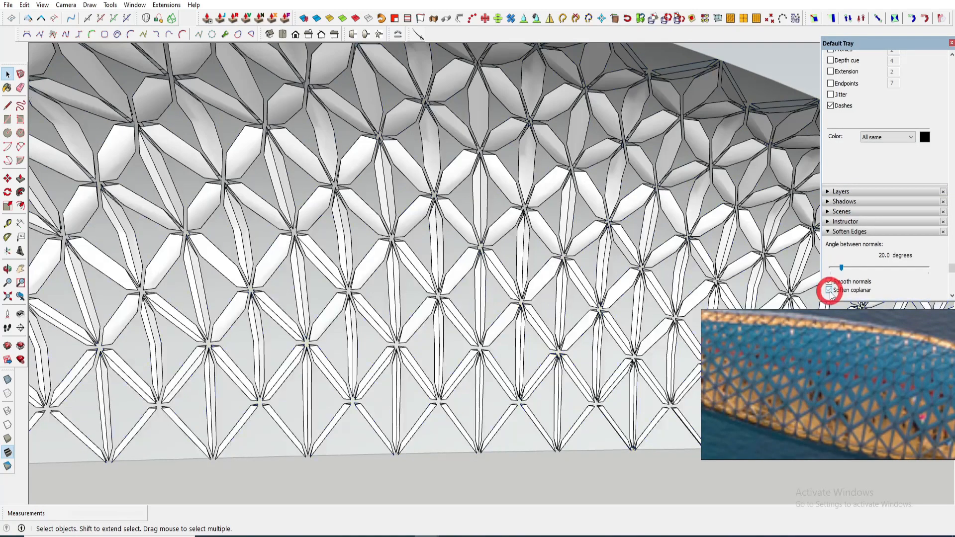
pyautogui.moveTo(834, 269); pyautogui.dragTo(828, 269)
pyautogui.scroll(-5, 611, 117)
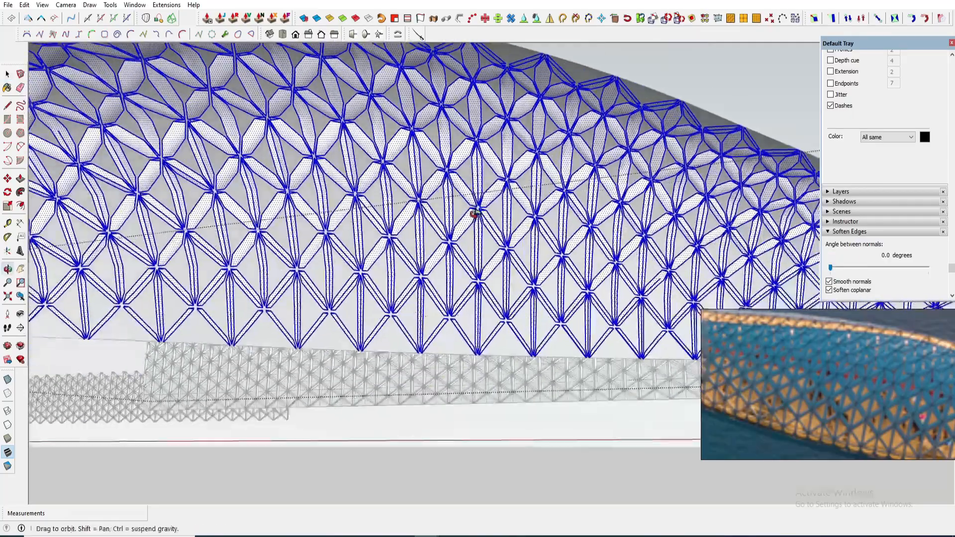
# - Move the flowed lattice by its corner onto the matching corner of the bridge canopy
pyautogui.click(610, 118)
pyautogui.scroll(3, 452, 122)
pyautogui.moveTo(451, 121); pyautogui.dragTo(467, 291, button='middle')
pyautogui.scroll(-5, 501, 268)
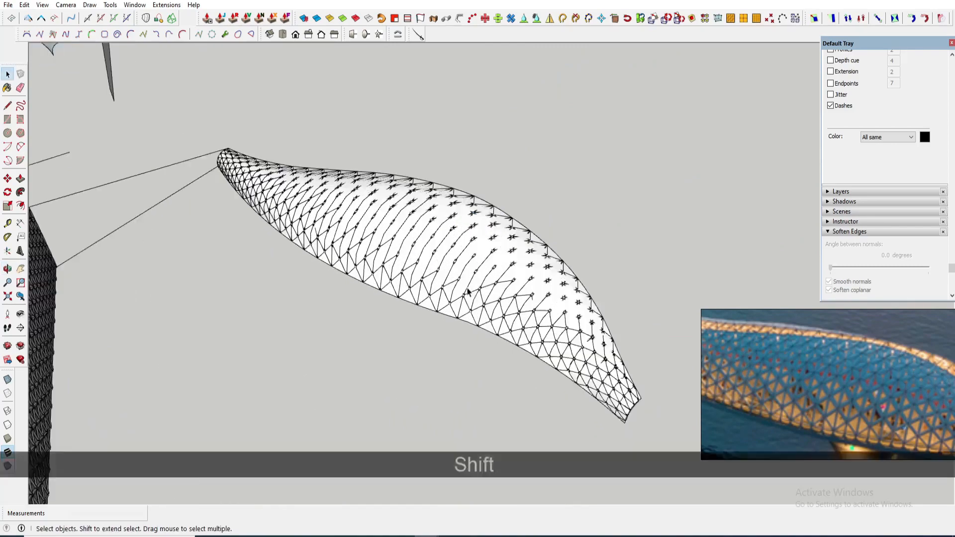
pyautogui.scroll(2, 424, 247)
pyautogui.moveTo(424, 248); pyautogui.dragTo(207, 210, button='middle')
pyautogui.scroll(4, 181, 167)
pyautogui.click(107, 196)
pyautogui.press('m')
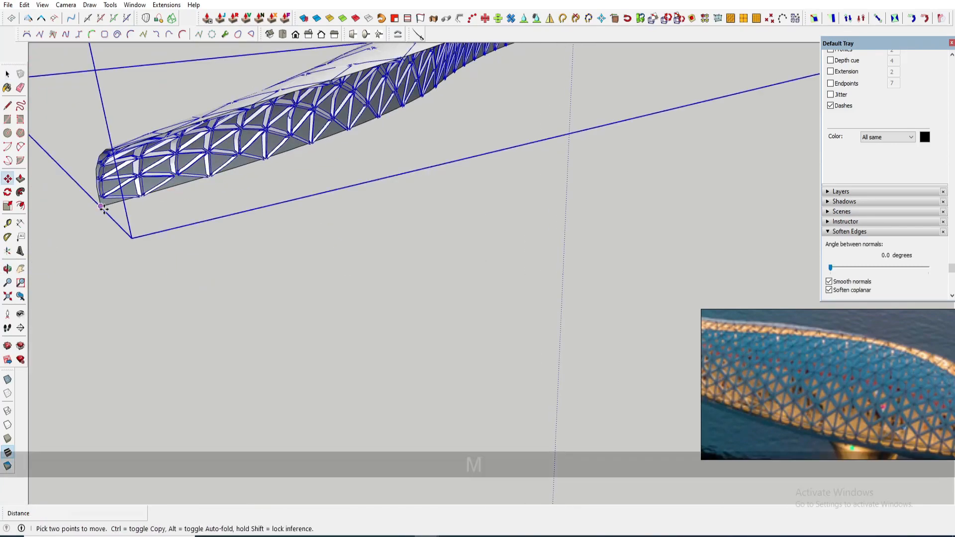
pyautogui.click(102, 209)
pyautogui.press('shift')
pyautogui.moveTo(348, 232); pyautogui.dragTo(405, 266, button='middle')
pyautogui.press('shift')
pyautogui.scroll(5, 398, 273)
pyautogui.scroll(-3, 411, 246)
pyautogui.scroll(3, 415, 281)
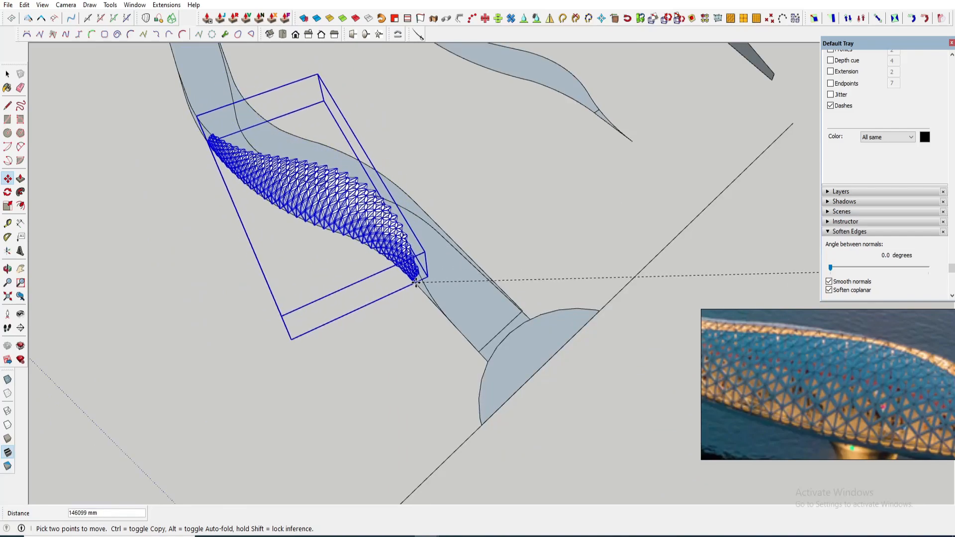
pyautogui.scroll(3, 413, 280)
pyautogui.scroll(4, 400, 253)
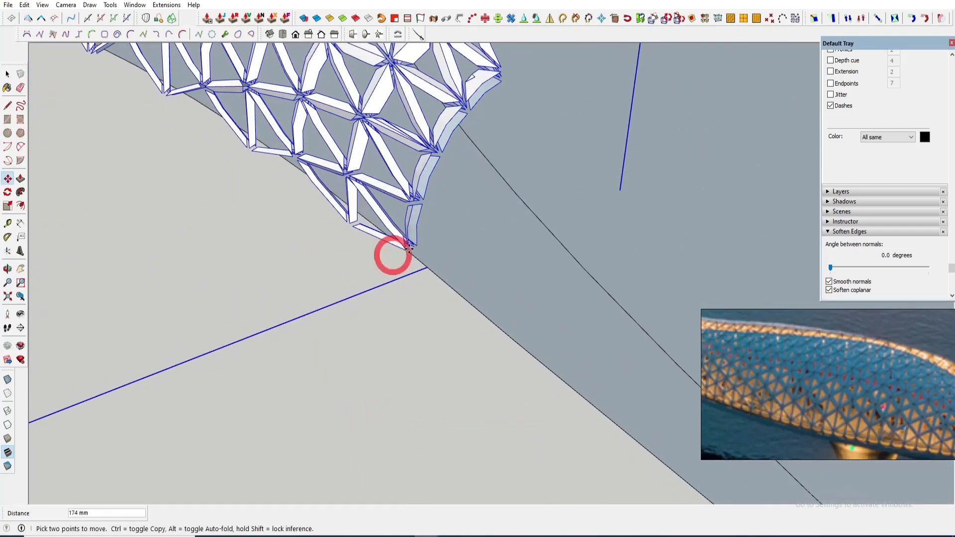
pyautogui.scroll(-3, 412, 254)
pyautogui.moveTo(458, 252); pyautogui.dragTo(328, 199, button='middle')
pyautogui.press('shift')
pyautogui.scroll(-5, 327, 199)
pyautogui.scroll(-3, 255, 220)
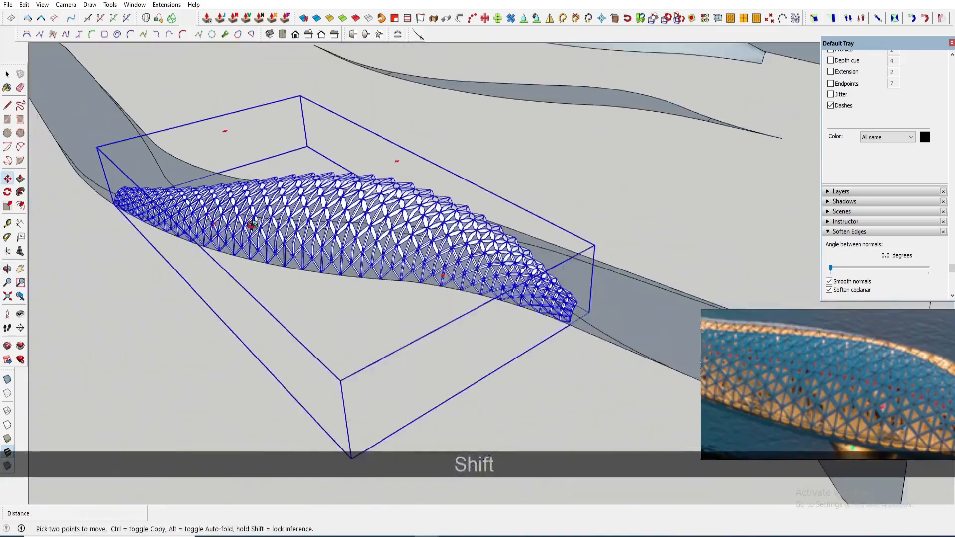
pyautogui.press('space')
# - Copy the curved canopy surface out beside the bridge
pyautogui.click(518, 157)
pyautogui.moveTo(496, 168); pyautogui.dragTo(369, 311, button='middle')
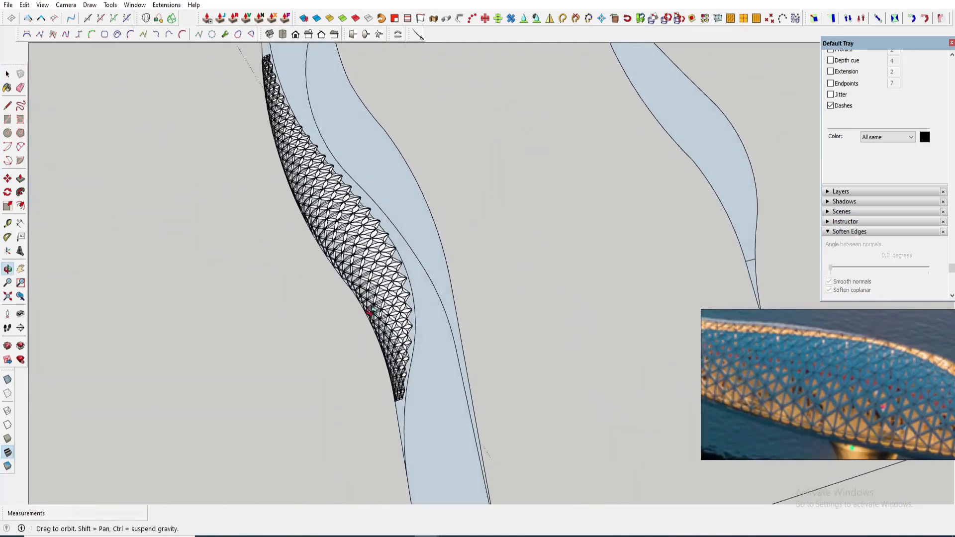
pyautogui.moveTo(344, 255); pyautogui.dragTo(447, 319, button='middle')
pyautogui.scroll(-5, 816, 356)
pyautogui.moveTo(601, 338); pyautogui.dragTo(330, 373, button='middle')
pyautogui.scroll(2, 411, 389)
pyautogui.scroll(-3, 398, 341)
pyautogui.scroll(4, 396, 404)
pyautogui.scroll(-2, 312, 314)
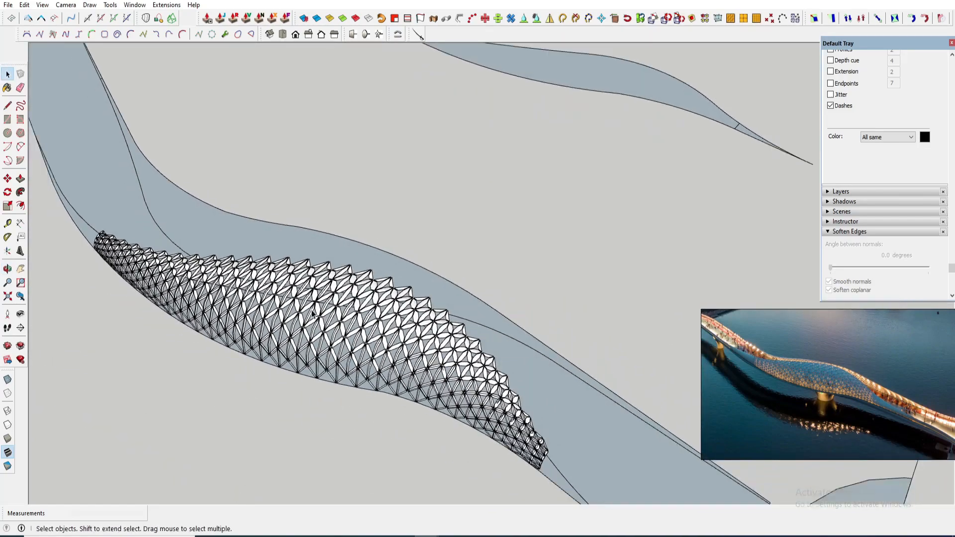
pyautogui.moveTo(312, 314); pyautogui.dragTo(293, 338, button='middle')
pyautogui.scroll(-5, 281, 258)
pyautogui.press('m')
pyautogui.click(289, 259)
pyautogui.press('ctrl')
pyautogui.keyDown('shift'); pyautogui.moveTo(379, 218); pyautogui.dragTo(294, 254, button='middle'); pyautogui.keyUp('shift')
pyautogui.scroll(-2, 298, 251)
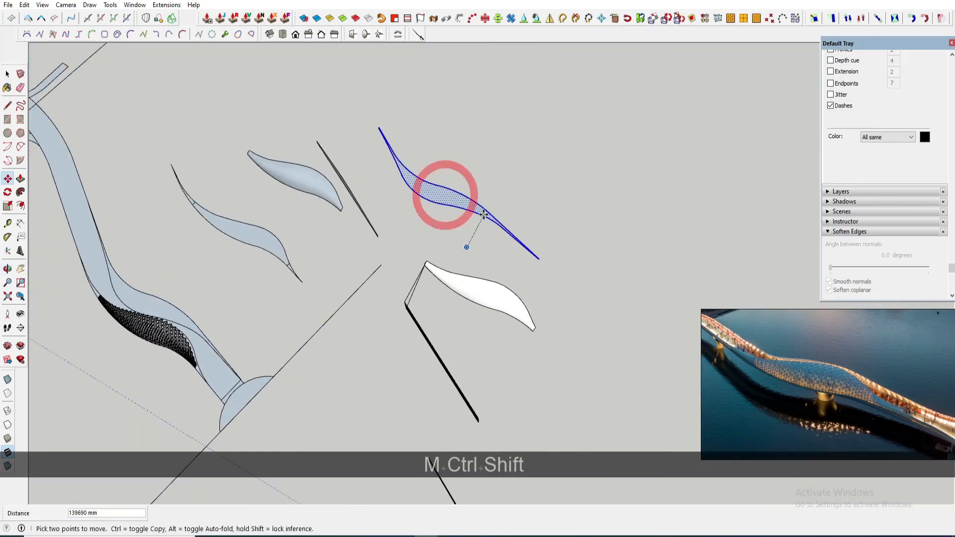
pyautogui.click(484, 213)
pyautogui.press('space')
pyautogui.scroll(5, 451, 212)
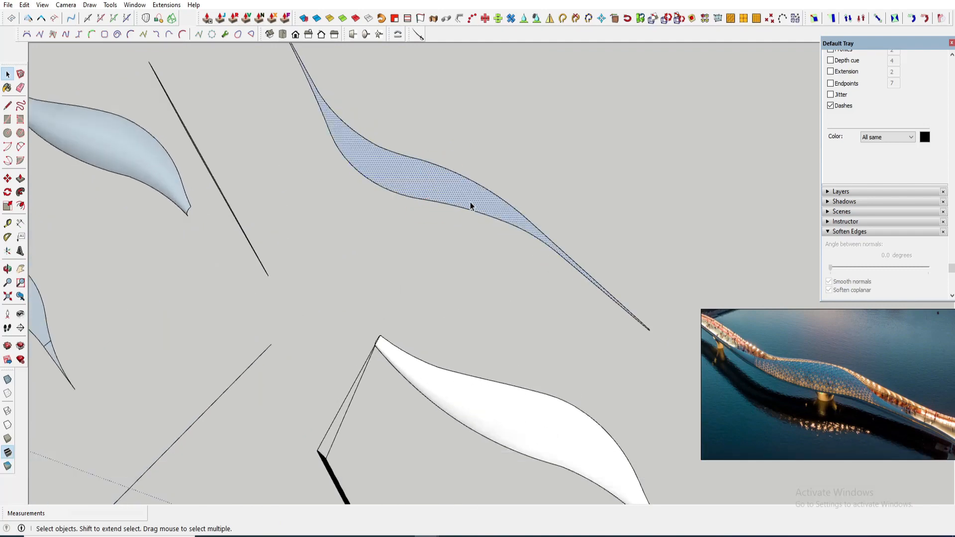
pyautogui.scroll(3, 647, 330)
pyautogui.press('Delete')
pyautogui.hotkey('ctrl', 'z')
# - Create a construction guide across the canopy surface through the lattice's end corner
pyautogui.scroll(-4, 580, 300)
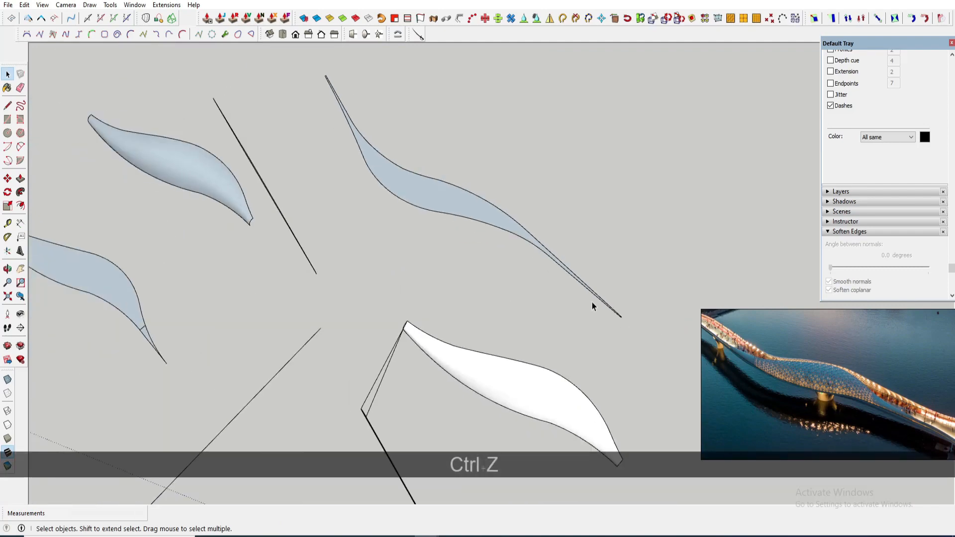
pyautogui.scroll(-4, 552, 282)
pyautogui.moveTo(492, 275); pyautogui.dragTo(508, 237, button='middle')
pyautogui.scroll(2, 509, 236)
pyautogui.scroll(-1, 214, 369)
pyautogui.keyDown('shift'); pyautogui.moveTo(214, 369); pyautogui.dragTo(334, 320, button='middle'); pyautogui.keyUp('shift')
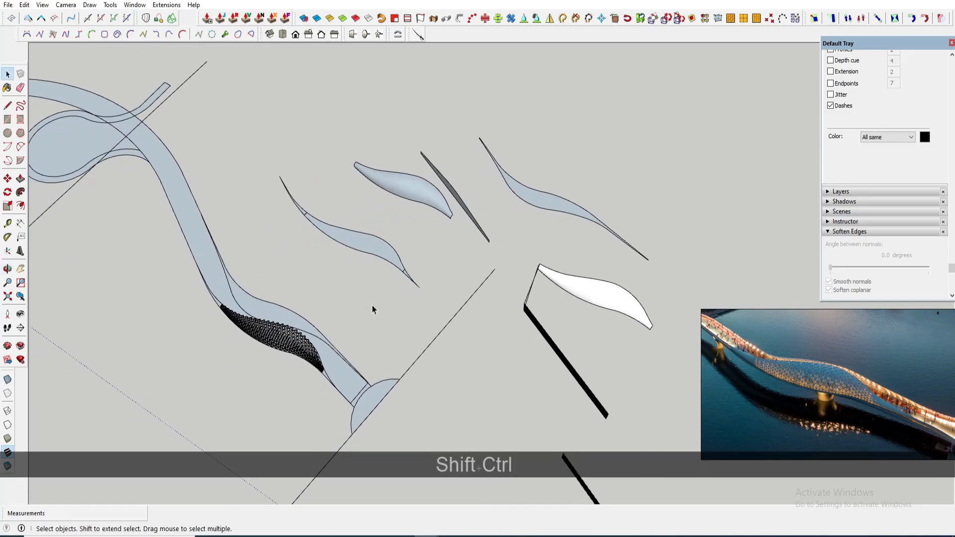
pyautogui.scroll(8, 300, 343)
pyautogui.press('t')
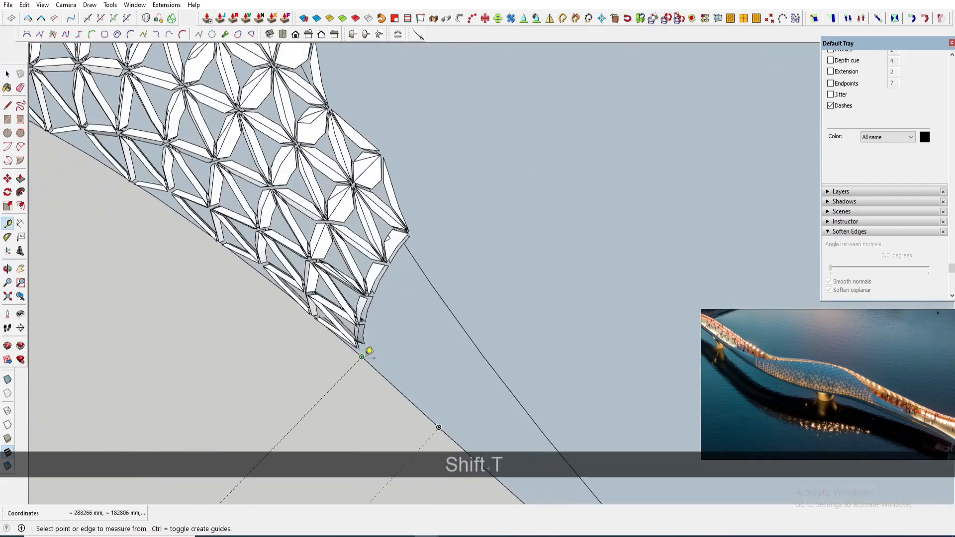
pyautogui.click(361, 344)
pyautogui.scroll(2, 381, 330)
pyautogui.press('space')
pyautogui.press('l')
pyautogui.scroll(1, 356, 353)
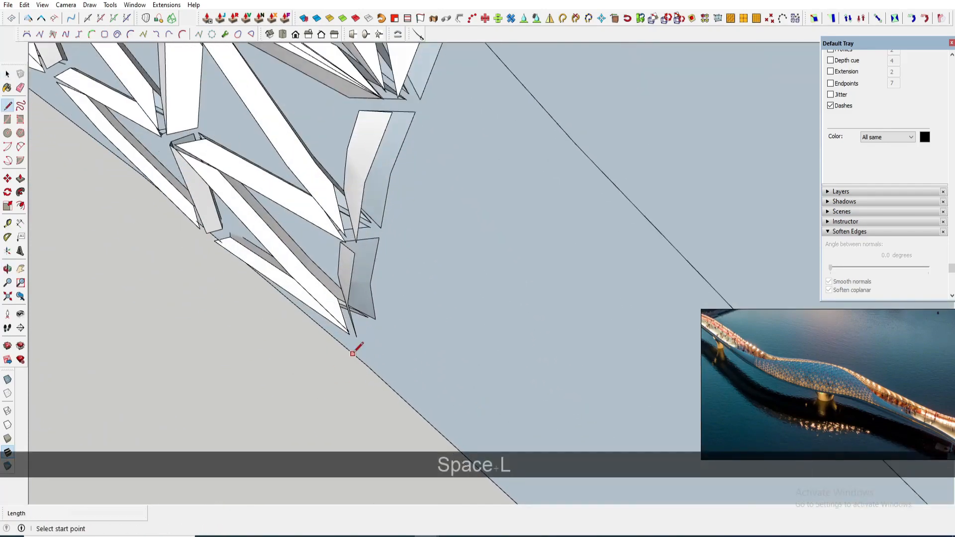
pyautogui.press('t')
pyautogui.press('space')
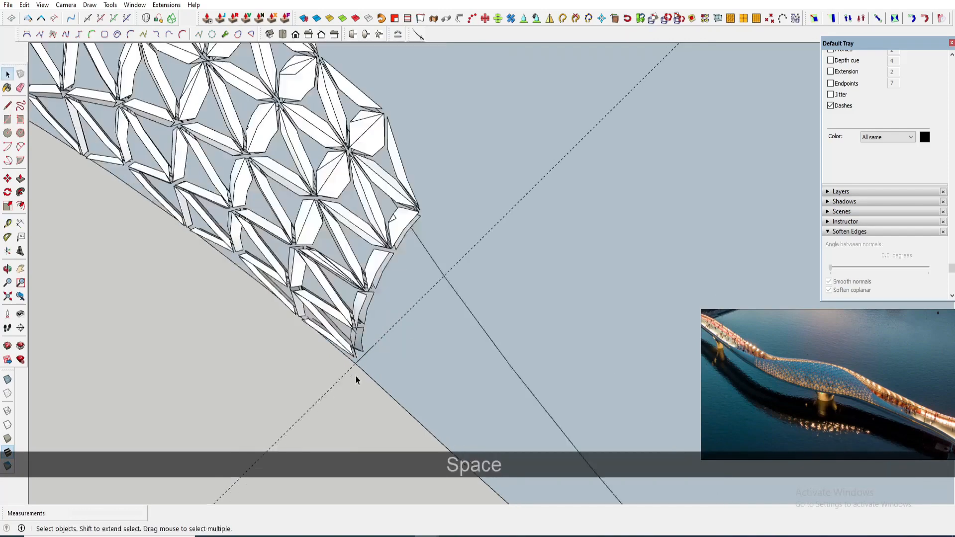
pyautogui.scroll(-6, 356, 377)
pyautogui.press('l')
pyautogui.moveTo(490, 239); pyautogui.dragTo(454, 262)
pyautogui.scroll(-5, 486, 273)
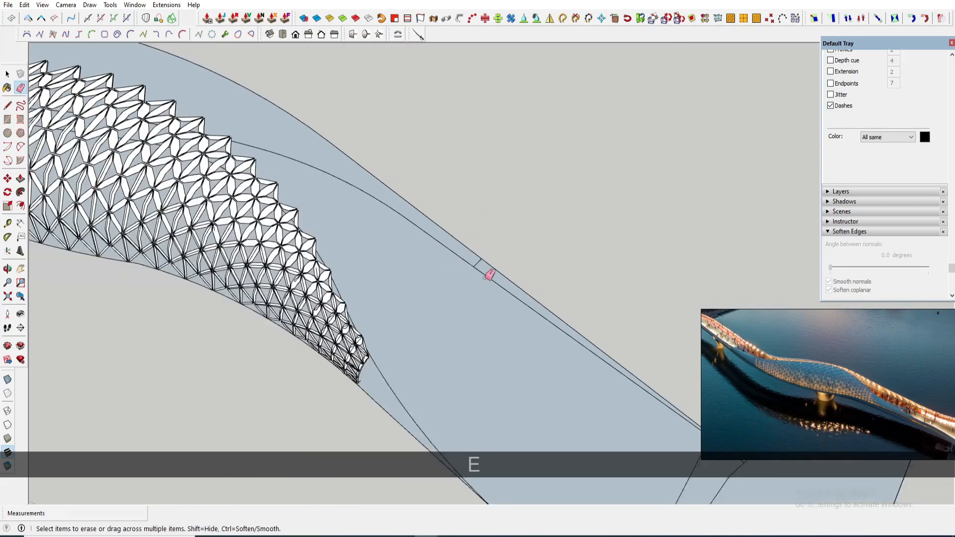
pyautogui.scroll(4, 343, 303)
pyautogui.moveTo(343, 303); pyautogui.dragTo(486, 320, button='middle')
pyautogui.scroll(6, 498, 373)
pyautogui.press('l')
pyautogui.scroll(5, 521, 391)
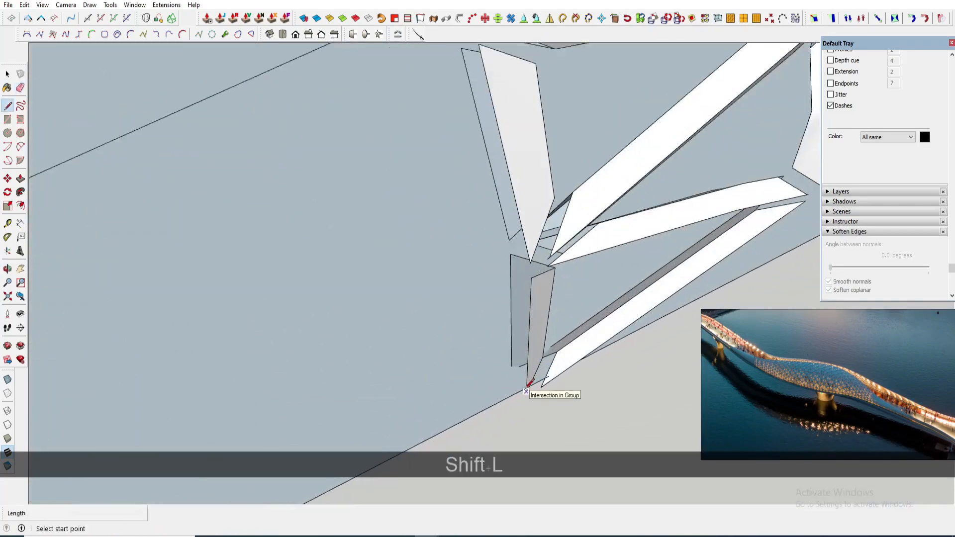
pyautogui.click(524, 389)
pyautogui.click(485, 339)
pyautogui.press('t')
pyautogui.doubleClick(497, 354)
pyautogui.press('space')
# - Draw a line along the guide across the canopy surface to split it at the lattice's end
pyautogui.scroll(-8, 516, 388)
pyautogui.scroll(-8, 512, 371)
pyautogui.keyDown('shift'); pyautogui.moveTo(475, 320); pyautogui.dragTo(437, 305, button='middle'); pyautogui.keyUp('shift')
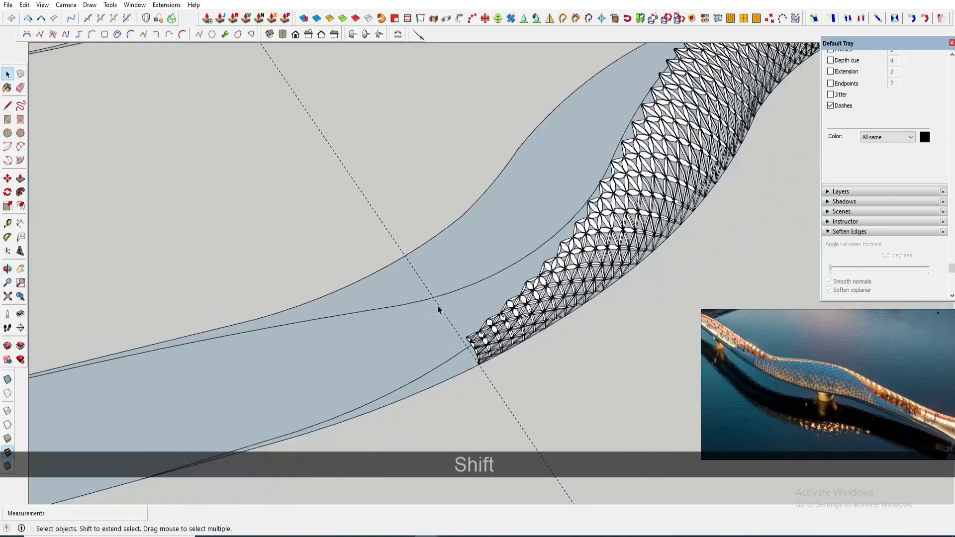
pyautogui.scroll(-3, 437, 306)
pyautogui.scroll(3, 434, 286)
pyautogui.press('l')
pyautogui.scroll(2, 431, 302)
pyautogui.click(432, 303)
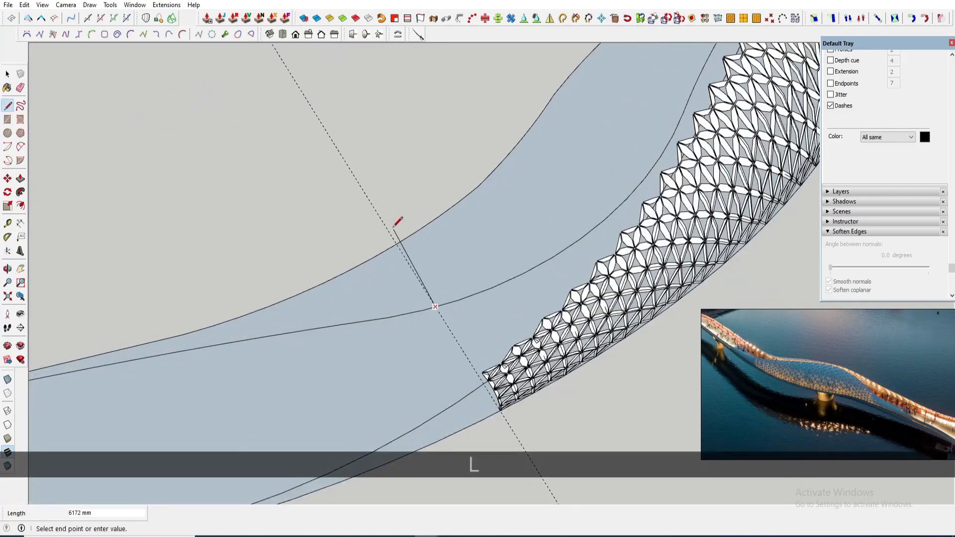
pyautogui.scroll(-6, 439, 267)
pyautogui.click(404, 285)
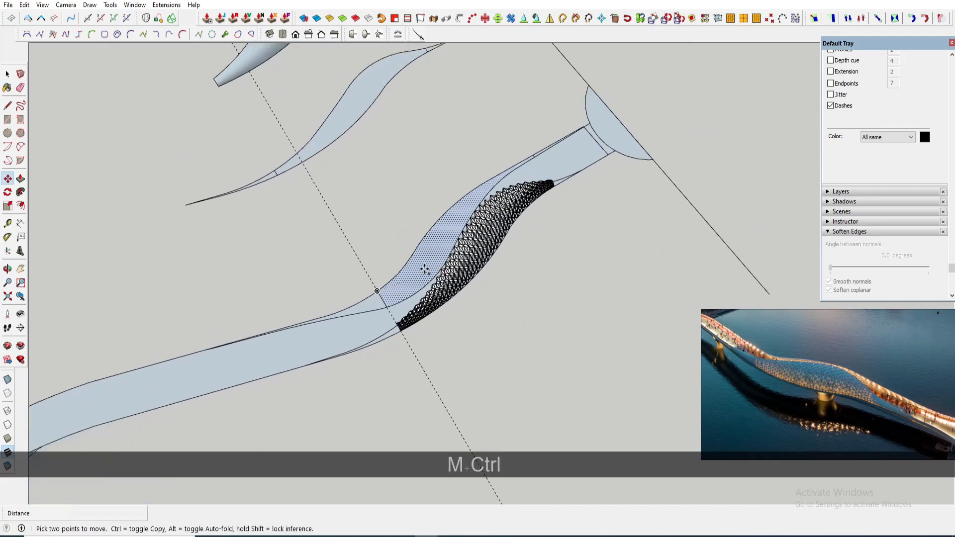
# - Copy the split-off canopy piece out beside the bridge
pyautogui.scroll(-3, 427, 257)
pyautogui.keyDown('shift'); pyautogui.moveTo(437, 231); pyautogui.dragTo(463, 308, button='middle'); pyautogui.keyUp('shift')
pyautogui.click(255, 310)
pyautogui.press('space')
# - Delete a leftover copied piece beside the bridge
pyautogui.scroll(1, 432, 252)
pyautogui.click(432, 251)
pyautogui.press('Delete')
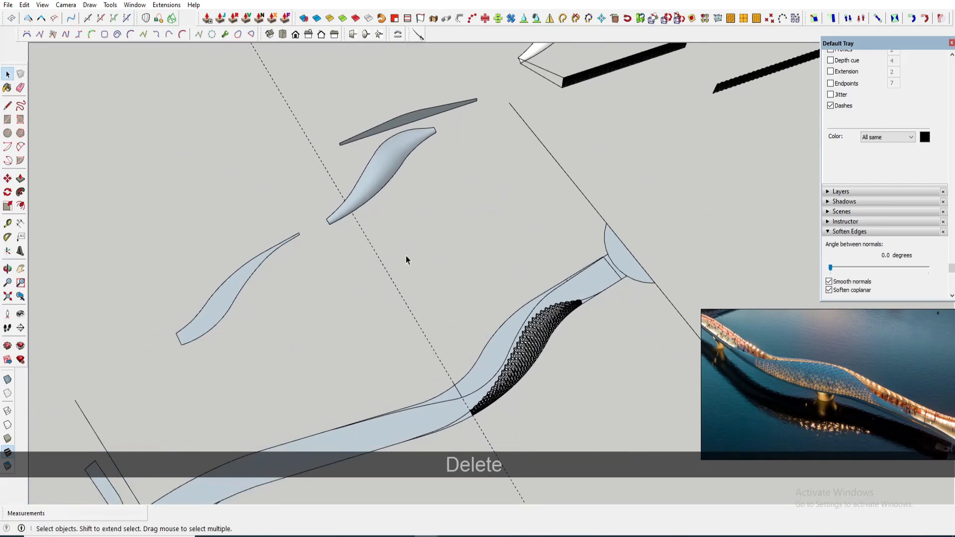
# - Erase the end of the copied canopy strip, keeping its two long side curves
pyautogui.click(295, 314)
pyautogui.press('space')
pyautogui.scroll(2, 288, 324)
pyautogui.click(287, 324)
pyautogui.moveTo(288, 325); pyautogui.dragTo(32, 339, button='middle')
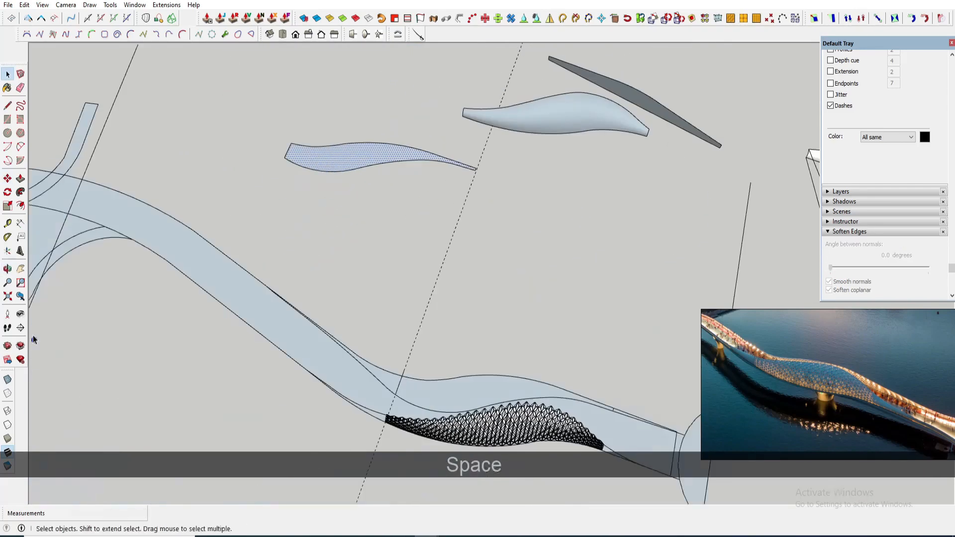
pyautogui.scroll(5, 288, 143)
pyautogui.press('e')
pyautogui.click(276, 151)
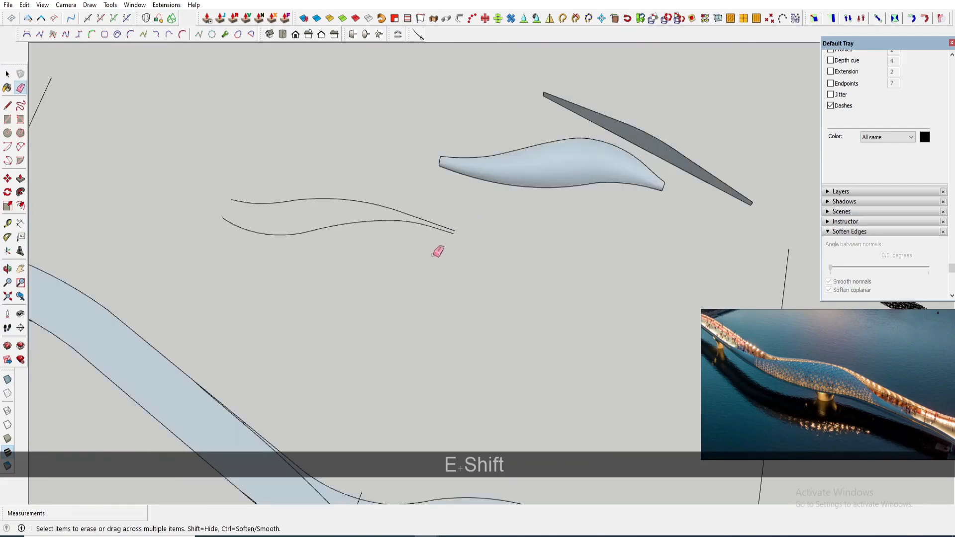
# - Select the strip's lower side curve and join its connected edges into one curve
pyautogui.scroll(-2, 438, 252)
pyautogui.press('space')
pyautogui.scroll(1, 360, 252)
pyautogui.scroll(2, 610, 172)
pyautogui.click(612, 172)
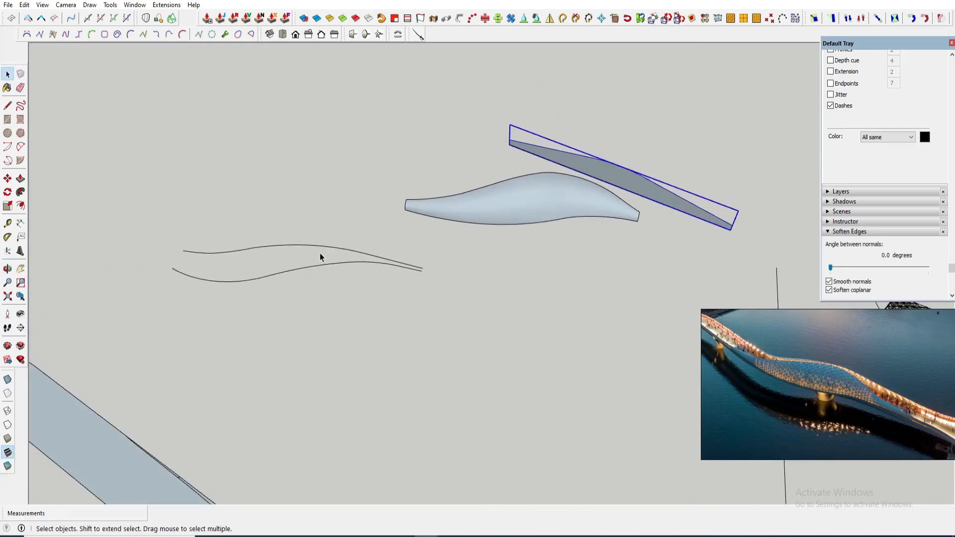
pyautogui.click(296, 267)
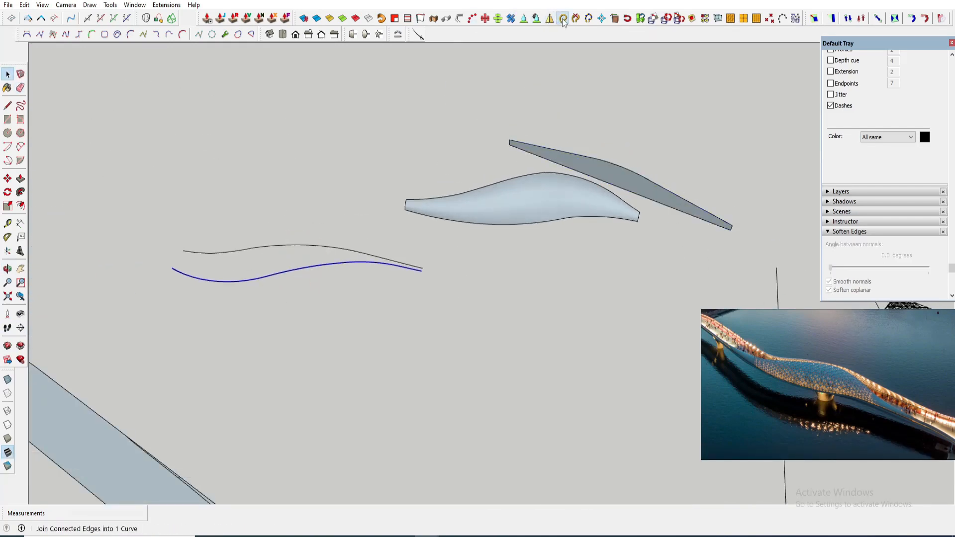
pyautogui.scroll(-2, 312, 272)
pyautogui.scroll(2, 563, 199)
pyautogui.click(563, 199)
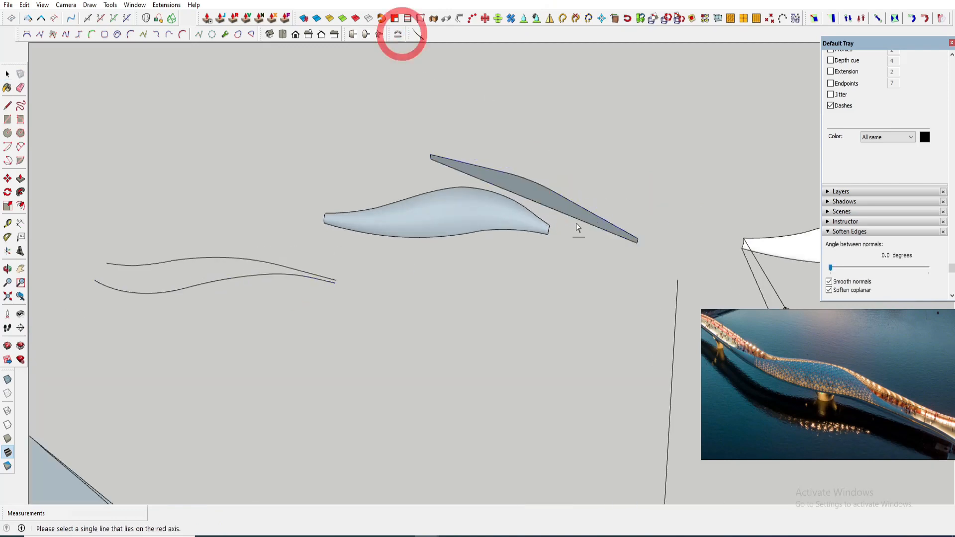
pyautogui.press('Return')
pyautogui.scroll(4, 315, 273)
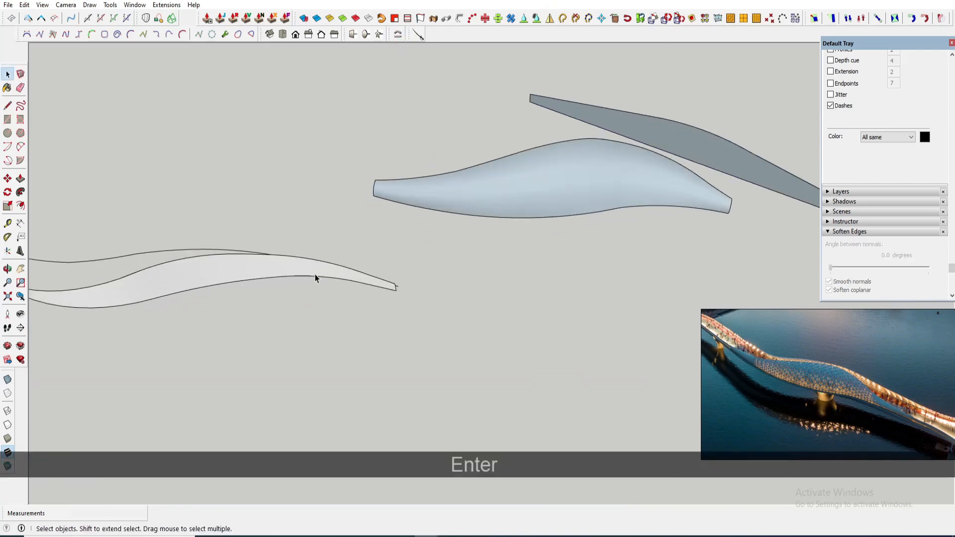
# - Open the copied strip group and delete its surface and extra edges, keeping the curve
pyautogui.press('space')
pyautogui.keyDown('shift'); pyautogui.click(312, 258); pyautogui.keyUp('shift')
pyautogui.doubleClick(230, 242)
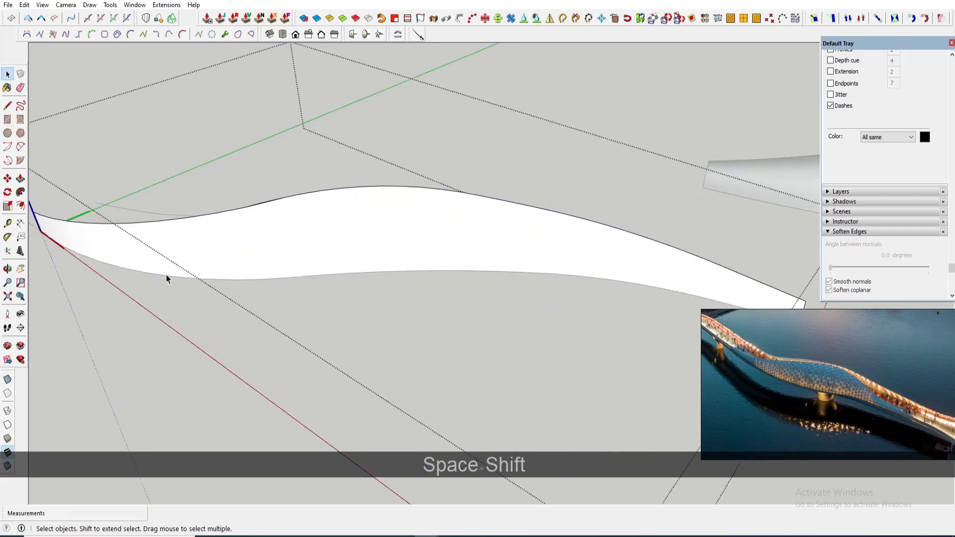
pyautogui.moveTo(166, 277); pyautogui.dragTo(290, 314, button='middle')
pyautogui.moveTo(290, 314); pyautogui.dragTo(132, 261)
pyautogui.press('Delete')
pyautogui.scroll(-2, 131, 262)
pyautogui.scroll(2, 681, 228)
pyautogui.click(688, 228)
pyautogui.press('Delete')
pyautogui.moveTo(689, 228); pyautogui.dragTo(636, 273, button='middle')
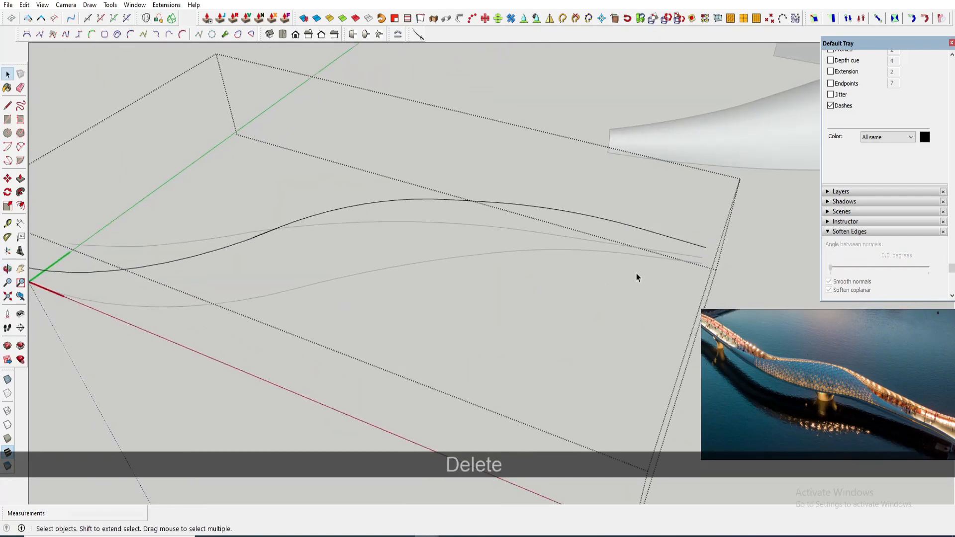
# - Delete the copied strip's remaining surface inside its group
pyautogui.tripleClick(634, 255)
pyautogui.scroll(-2, 577, 263)
pyautogui.press('Delete')
pyautogui.scroll(3, 204, 276)
pyautogui.click(187, 273)
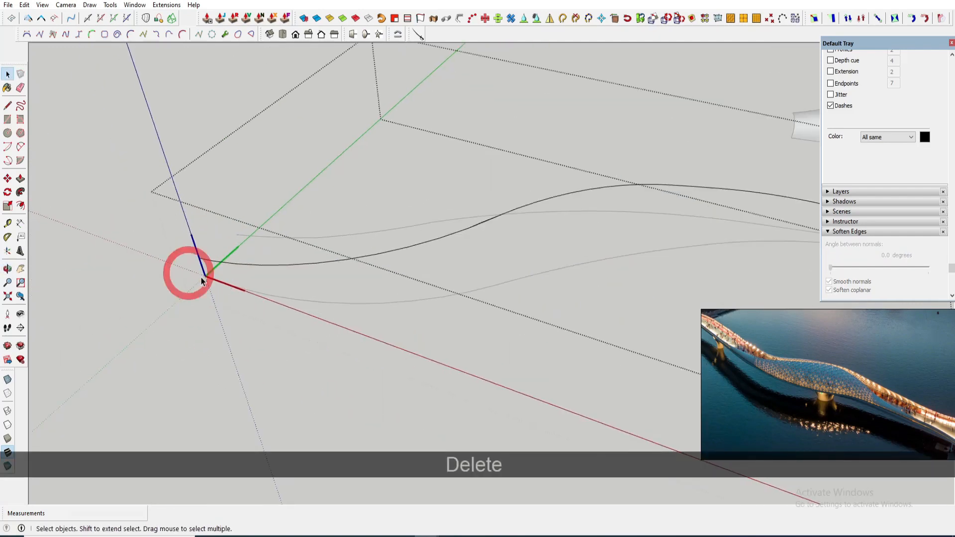
pyautogui.scroll(-5, 231, 276)
pyautogui.press('Escape')
# - Delete a stray edge lying near the two side curves
pyautogui.click(435, 271)
pyautogui.moveTo(436, 272); pyautogui.dragTo(456, 282, button='middle')
pyautogui.press('Delete')
# - Place a perpendicular square at the lower end of the strip's side curve
pyautogui.tripleClick(457, 282)
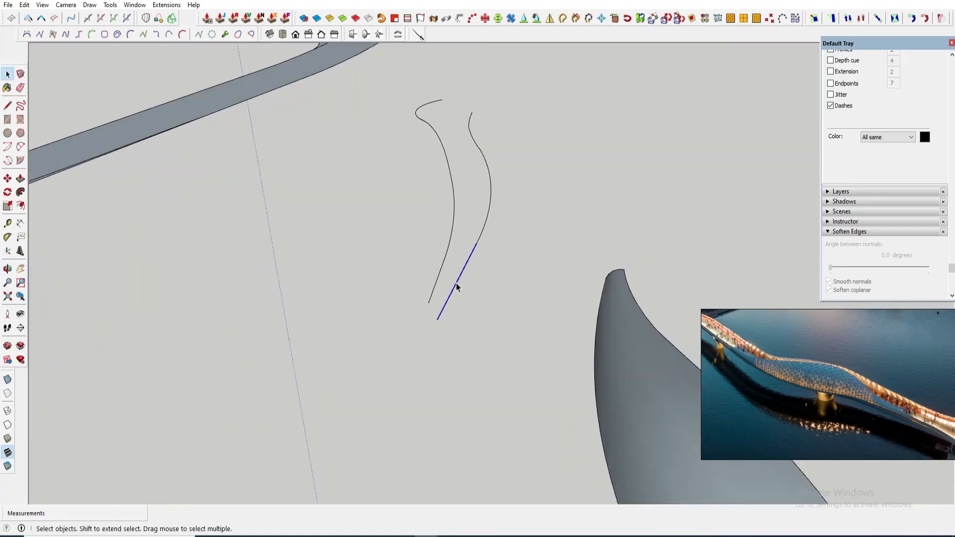
pyautogui.click(462, 287)
pyautogui.scroll(3, 441, 315)
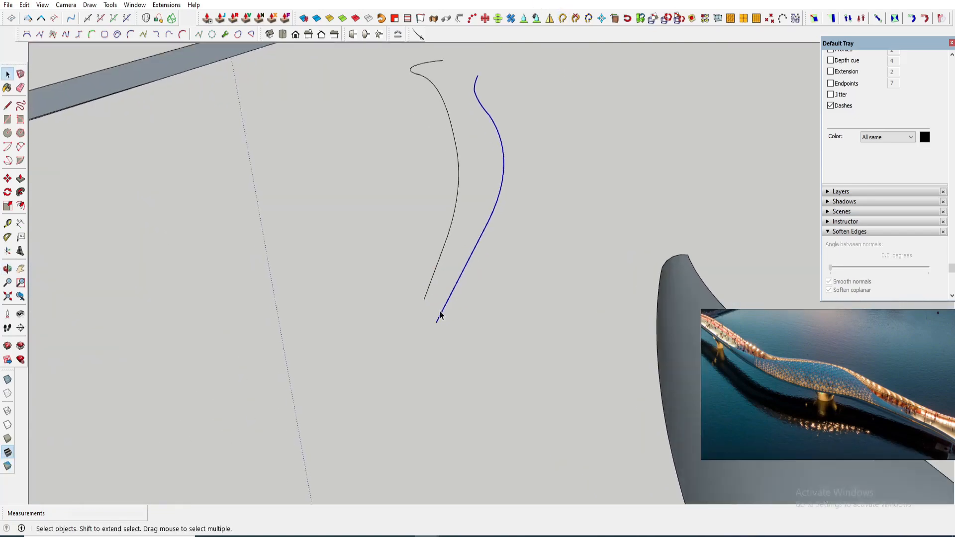
pyautogui.press('a')
pyautogui.click(421, 297)
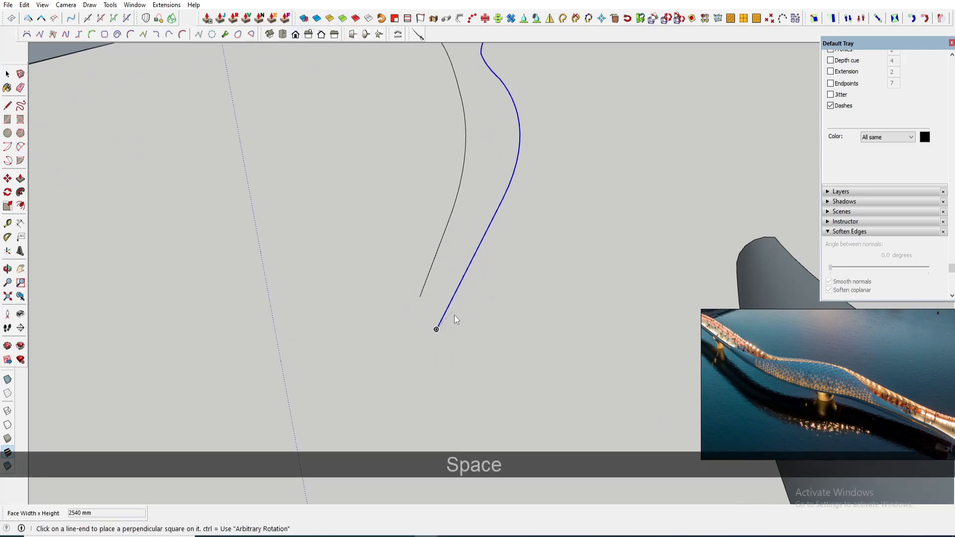
pyautogui.click(436, 329)
pyautogui.scroll(3, 442, 318)
pyautogui.press('space')
pyautogui.doubleClick(450, 313)
pyautogui.doubleClick(449, 313)
pyautogui.press('s')
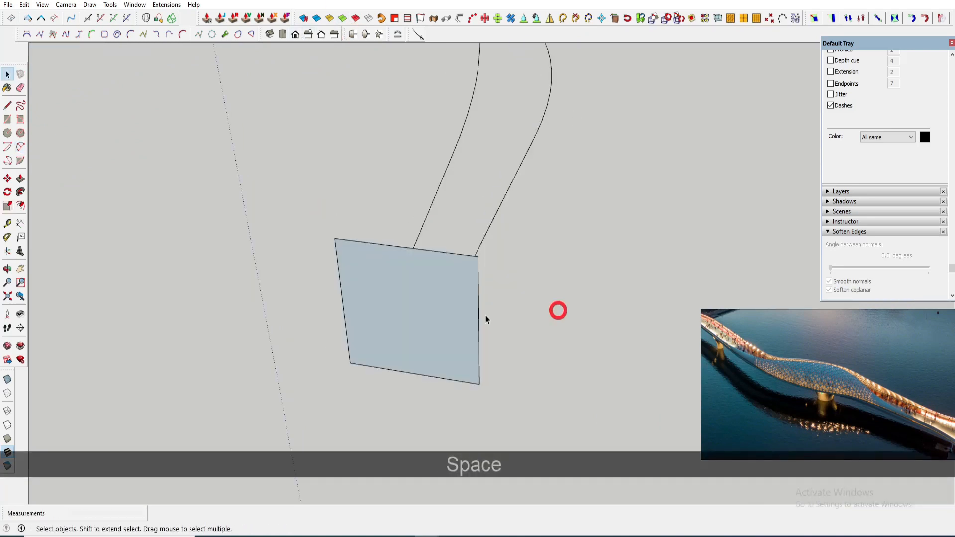
# - Try to draw an arc on the square joining the ends of the two side curves
pyautogui.click(8, 379)
pyautogui.moveTo(411, 314); pyautogui.dragTo(416, 354, button='middle')
pyautogui.press('a')
pyautogui.click(419, 358)
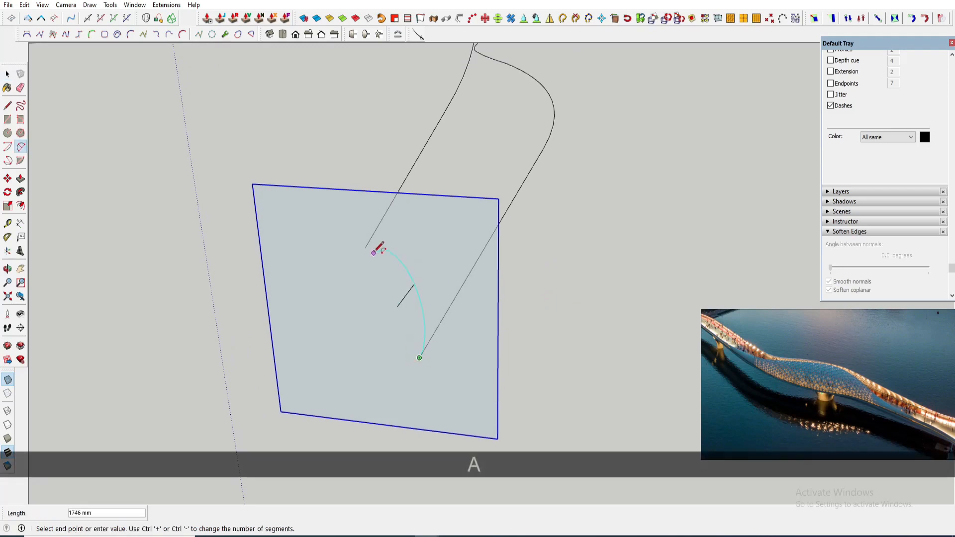
pyautogui.moveTo(444, 283)
pyautogui.mouseDown(button='middle')
pyautogui.moveTo(437, 239)
pyautogui.moveTo(439, 257)
pyautogui.mouseUp(button='middle')
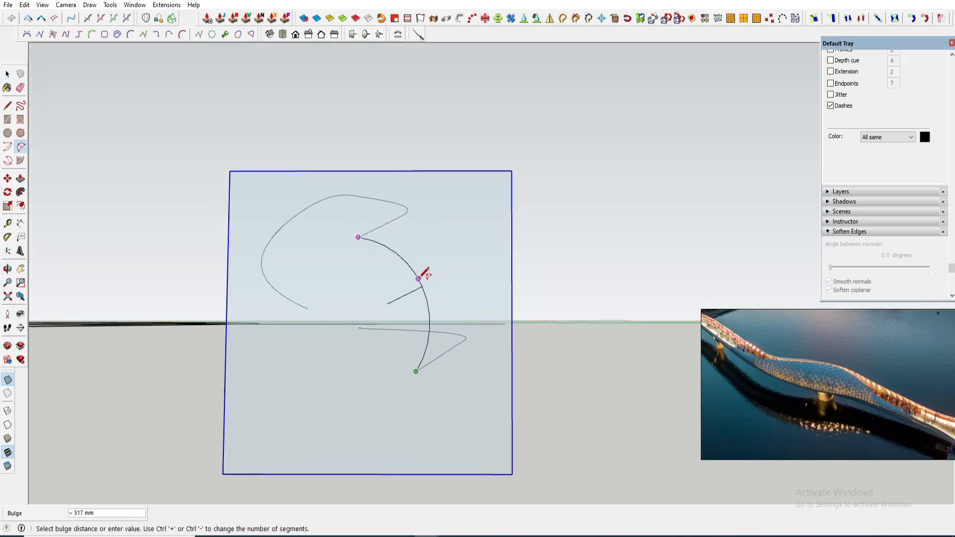
pyautogui.click(420, 278)
pyautogui.press('space')
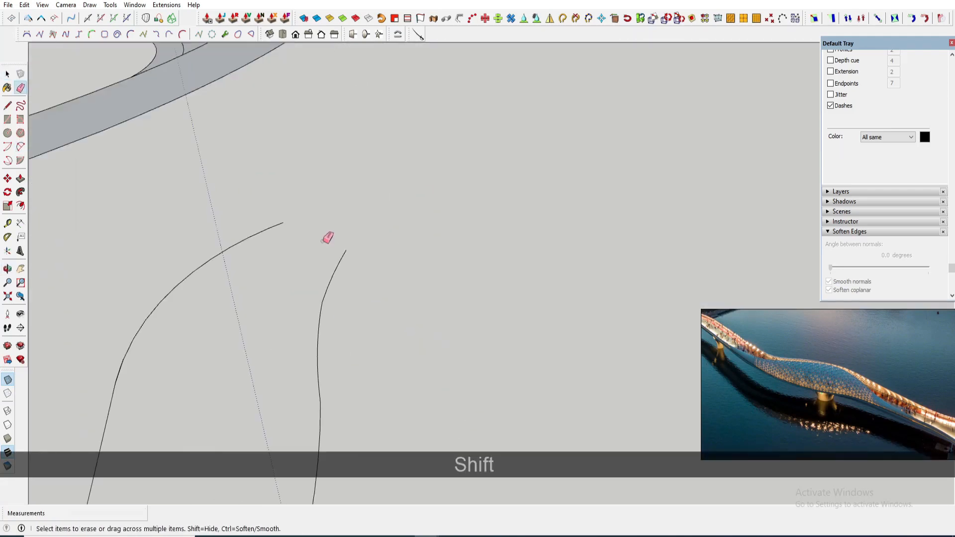
pyautogui.moveTo(328, 237)
pyautogui.keyDown('shift'); pyautogui.mouseDown(button='middle')
pyautogui.moveTo(393, 199)
pyautogui.moveTo(395, 141)
pyautogui.mouseUp(button='middle'); pyautogui.keyUp('shift')
pyautogui.press('space')
pyautogui.press('Escape')
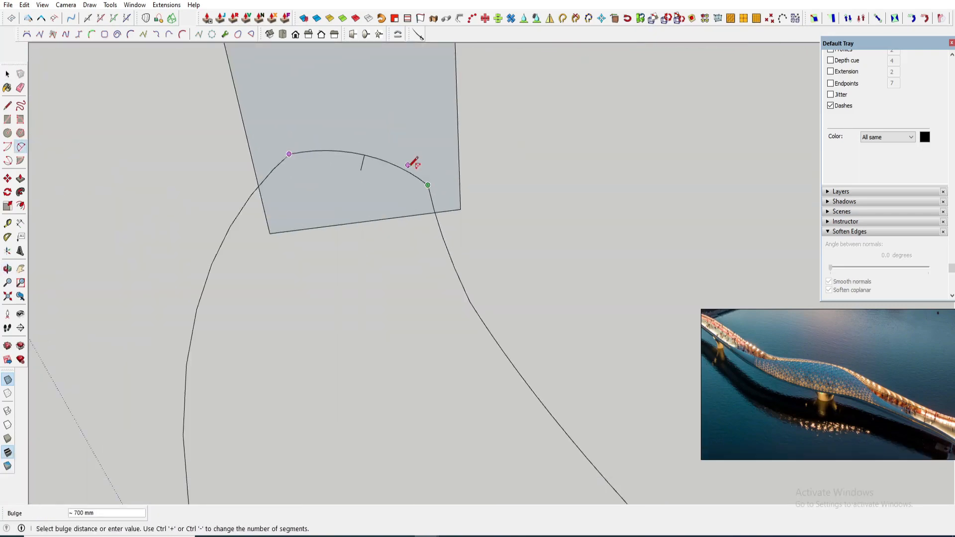
pyautogui.moveTo(407, 165); pyautogui.dragTo(402, 125, button='middle')
pyautogui.click(396, 211)
pyautogui.scroll(-5, 393, 209)
pyautogui.moveTo(388, 204); pyautogui.dragTo(388, 310, button='middle')
pyautogui.scroll(5, 339, 269)
pyautogui.moveTo(396, 238); pyautogui.dragTo(450, 288, button='middle')
pyautogui.hotkey('shift', 'ctrl', 'z')
pyautogui.scroll(10, 367, 279)
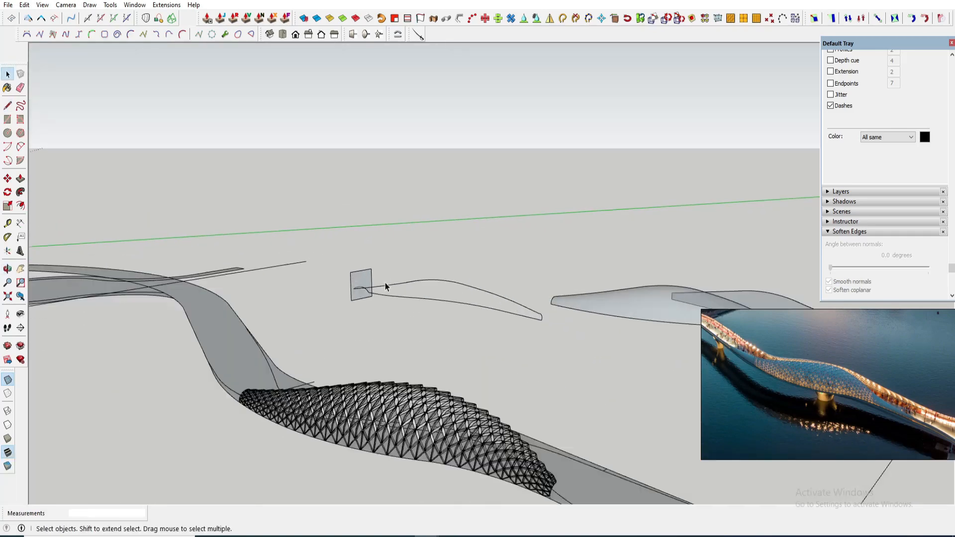
# - Draw an arc connecting the endpoints of the two side curves to close the strip's end
pyautogui.press('a')
pyautogui.click(384, 211)
pyautogui.click(594, 302)
pyautogui.click(542, 236)
pyautogui.hotkey('ctrl', 'z')
pyautogui.click(452, 219)
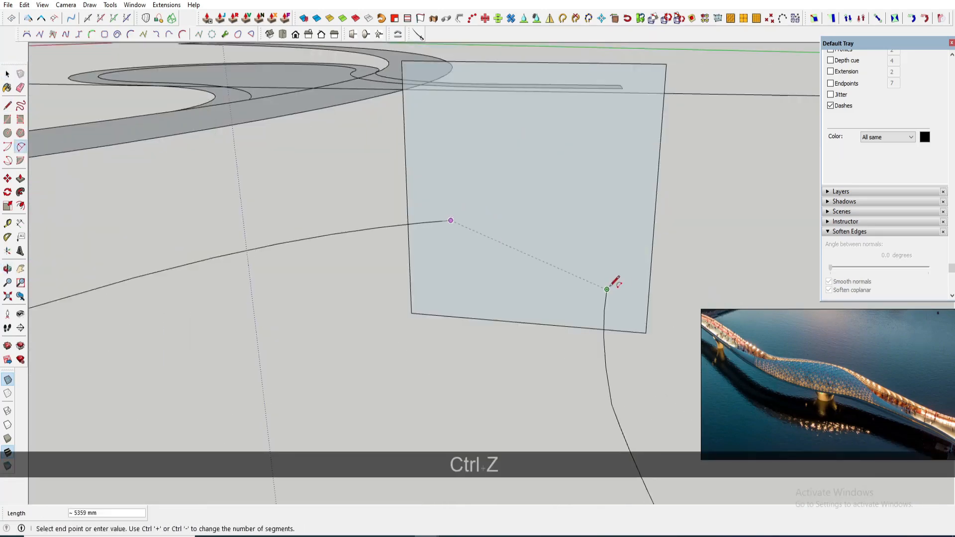
pyautogui.click(608, 288)
pyautogui.press('space')
# - Select and examine the closed strip outline's curves along their length
pyautogui.moveTo(554, 198)
pyautogui.mouseDown(button='middle')
pyautogui.moveTo(567, 264)
pyautogui.moveTo(485, 54)
pyautogui.mouseUp(button='middle')
pyautogui.rightClick(566, 271)
pyautogui.click(438, 279)
pyautogui.scroll(10, 305, 298)
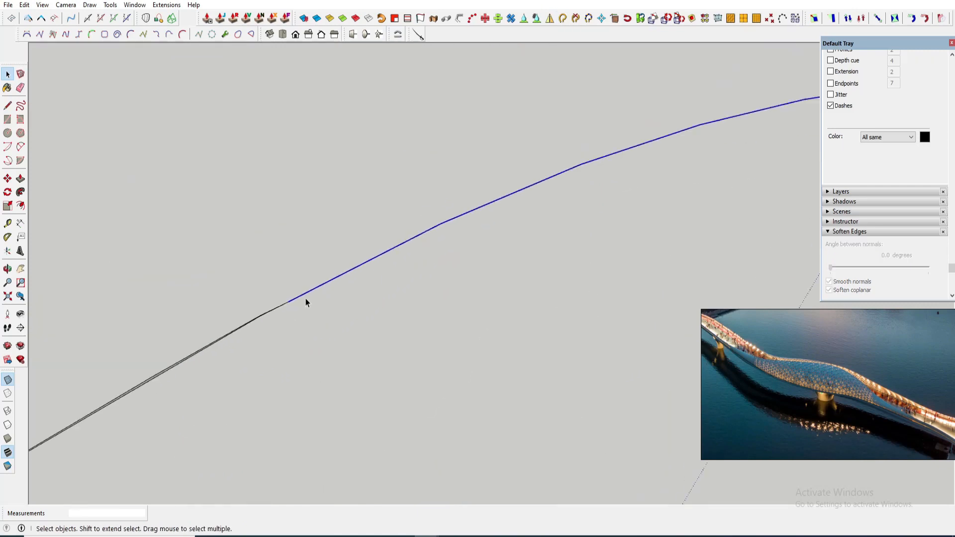
pyautogui.press('e')
pyautogui.click(251, 313)
pyautogui.scroll(-4, 587, 166)
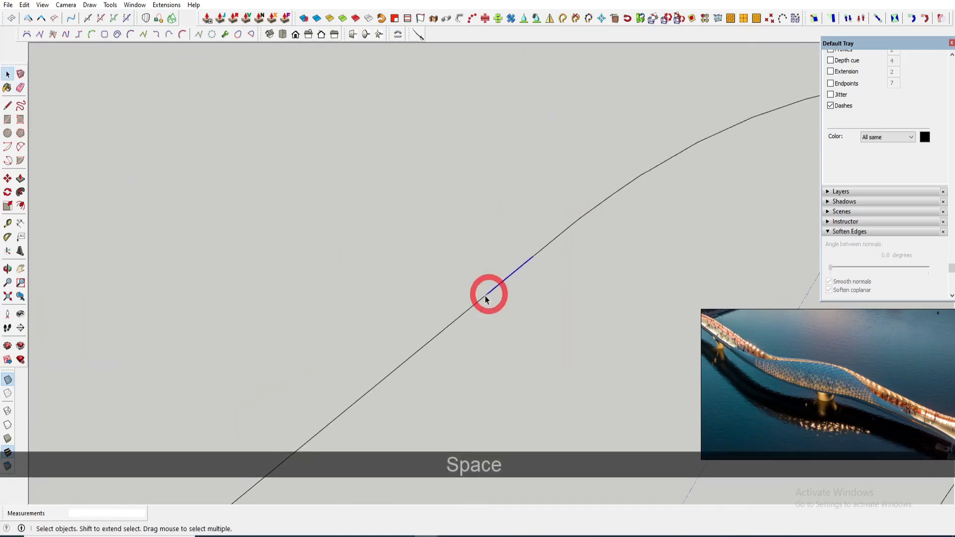
pyautogui.scroll(-8, 485, 296)
pyautogui.hotkey('ctrl', 'z')
pyautogui.scroll(-5, 369, 329)
pyautogui.click(369, 332)
pyautogui.keyDown('ctrl'); pyautogui.click(553, 237); pyautogui.keyUp('ctrl')
pyautogui.scroll(3, 551, 239)
pyautogui.click(557, 229)
pyautogui.scroll(5, 581, 235)
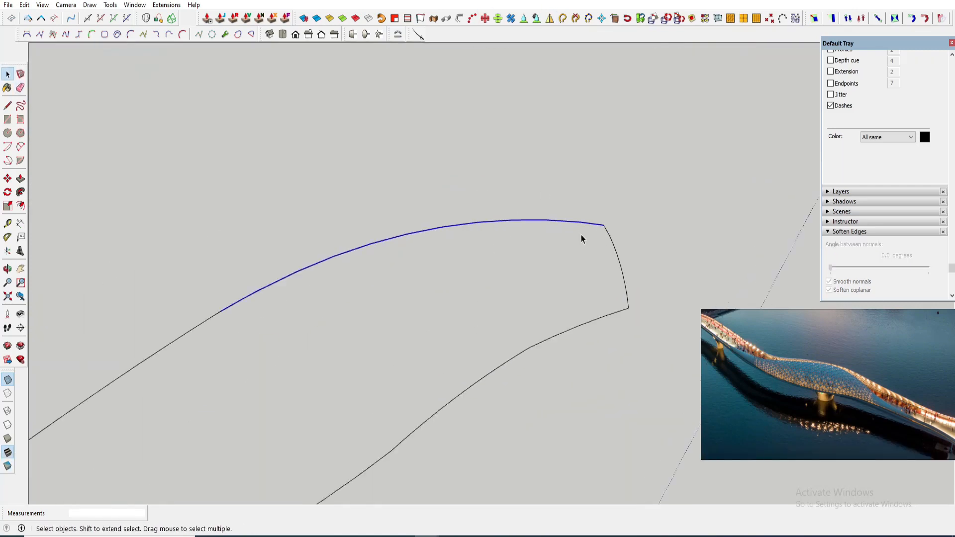
pyautogui.scroll(-5, 297, 366)
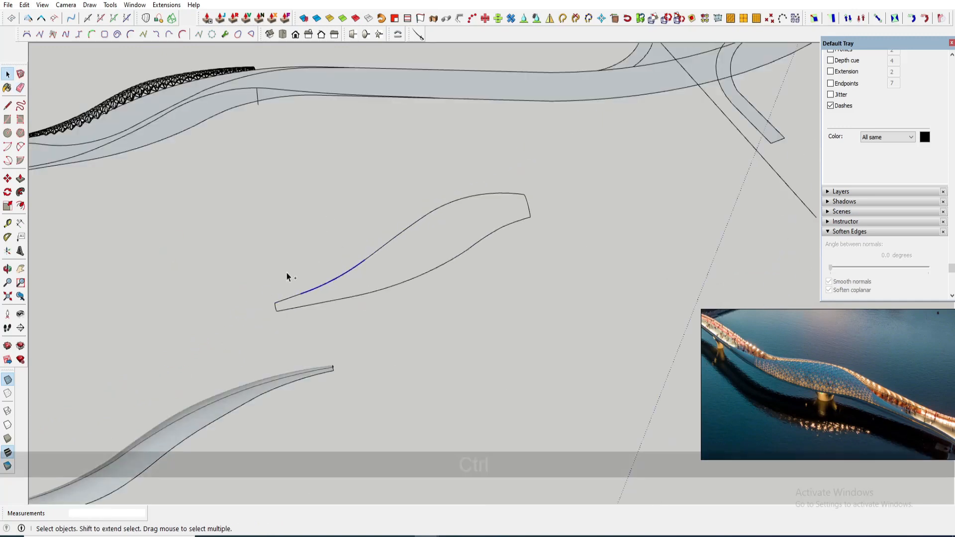
# - Divide the strip's side curve into 55 segments with Polyline Segmentor
pyautogui.scroll(2, 287, 274)
pyautogui.keyDown('ctrl'); pyautogui.moveTo(351, 189); pyautogui.dragTo(399, 267); pyautogui.keyUp('ctrl')
pyautogui.rightClick(362, 248)
pyautogui.moveTo(427, 411)
pyautogui.click(537, 516)
pyautogui.write('55')
pyautogui.click(423, 275)
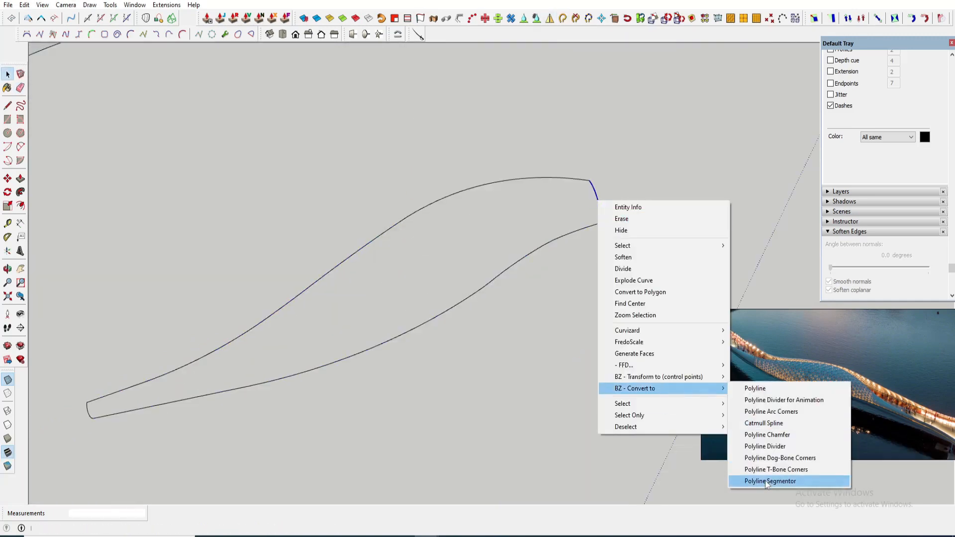
pyautogui.press('space')
pyautogui.scroll(-3, 347, 323)
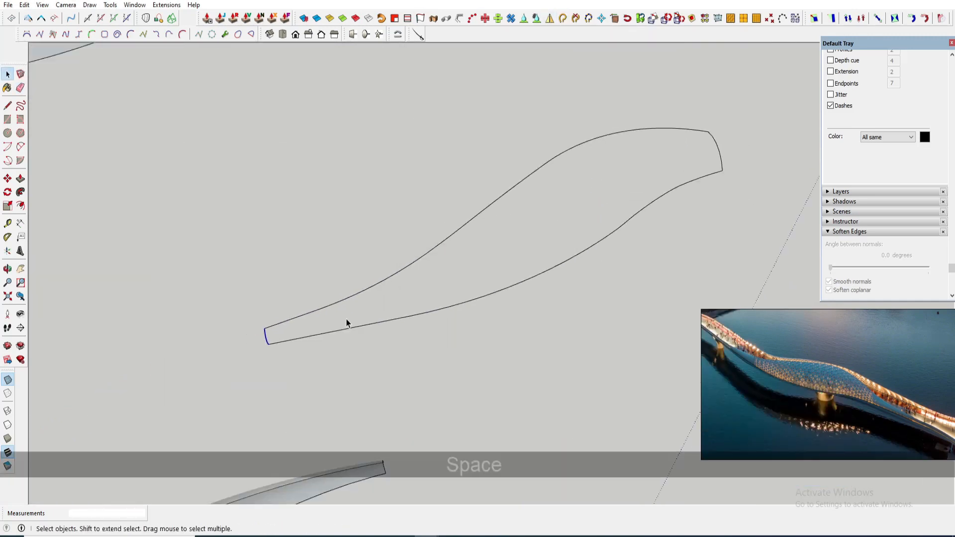
# - Skin the closed strip outline into a surface with Curviloft's Skinning
pyautogui.moveTo(347, 324); pyautogui.dragTo(490, 264, button='middle')
pyautogui.scroll(2, 490, 264)
pyautogui.click(463, 247)
pyautogui.click(528, 297)
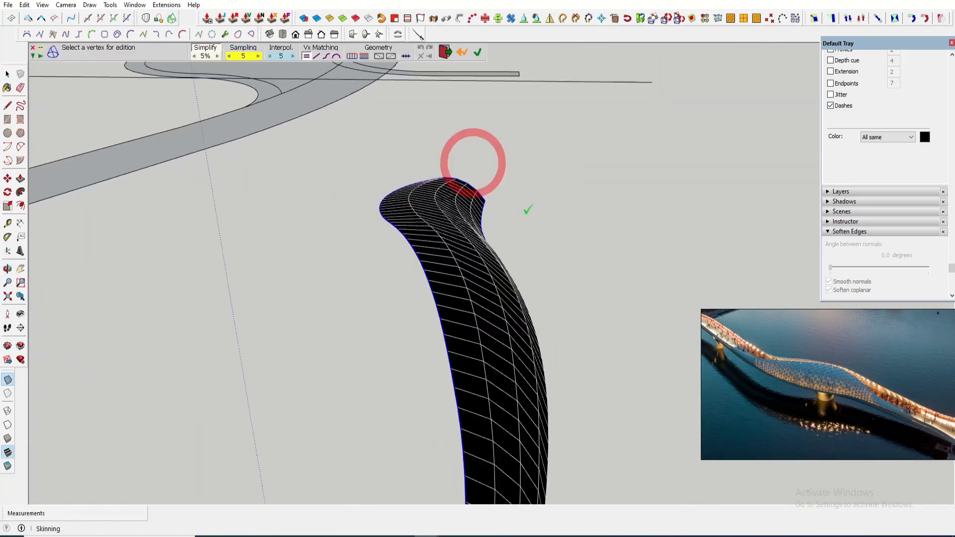
pyautogui.hotkey('ctrl', 'c')
pyautogui.press('space')
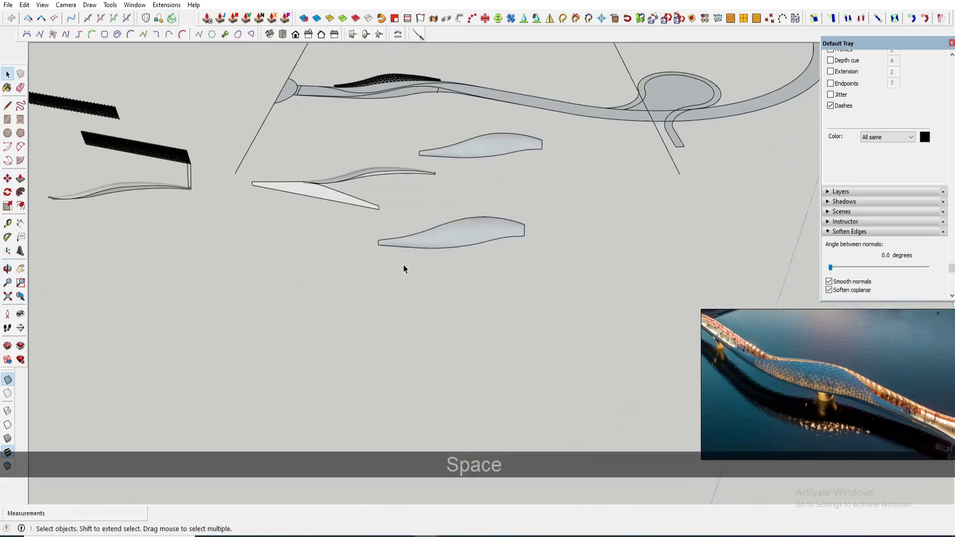
# - Draw a flat rectangle on the ground beside the skinned strip
pyautogui.press('r')
pyautogui.press('Right')
pyautogui.press('Left')
pyautogui.click(372, 271)
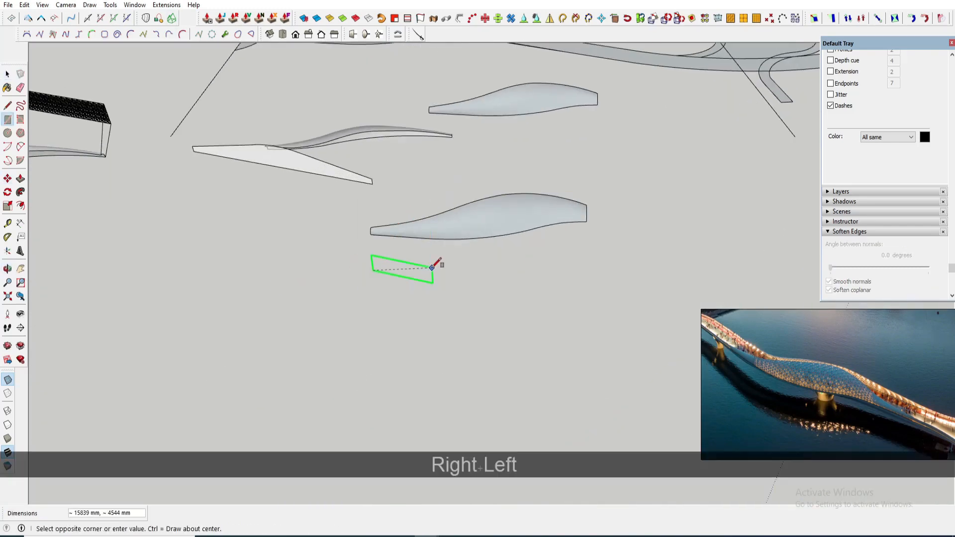
pyautogui.click(585, 293)
pyautogui.press('space')
# - Stretch the rectangle lengthwise with Scale and try to make it a group
pyautogui.doubleClick(477, 288)
pyautogui.moveTo(437, 285); pyautogui.dragTo(491, 292, button='middle')
pyautogui.press('s')
pyautogui.moveTo(640, 258); pyautogui.dragTo(682, 252)
pyautogui.rightClick(414, 283)
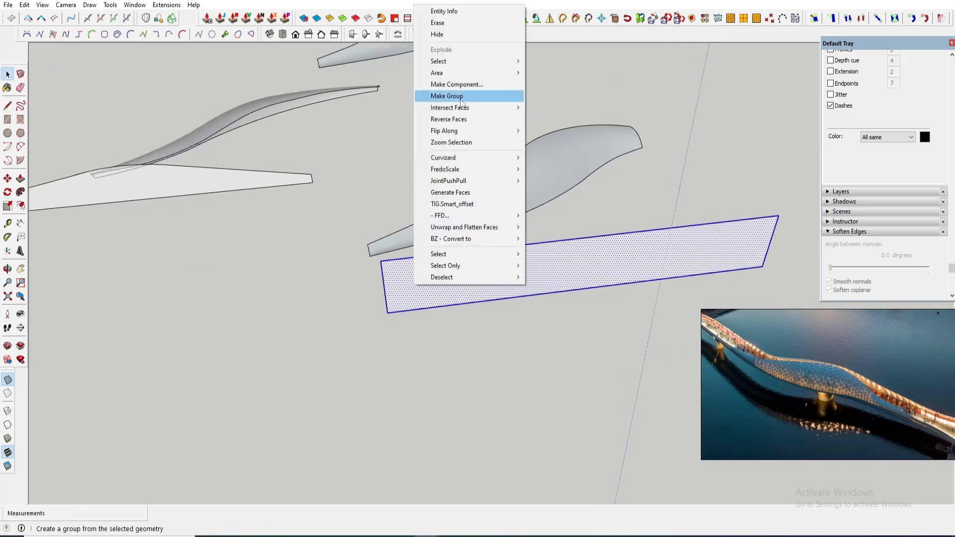
pyautogui.click(458, 96)
pyautogui.hotkey('ctrl', 'z')
# - Draw lines joining the rectangle's corners to the end of the skinned strip
pyautogui.click(465, 218)
pyautogui.click(446, 290)
pyautogui.press('l')
pyautogui.click(697, 303)
pyautogui.click(388, 274)
pyautogui.scroll(-3, 431, 236)
pyautogui.click(414, 284)
pyautogui.click(547, 390)
pyautogui.press('space')
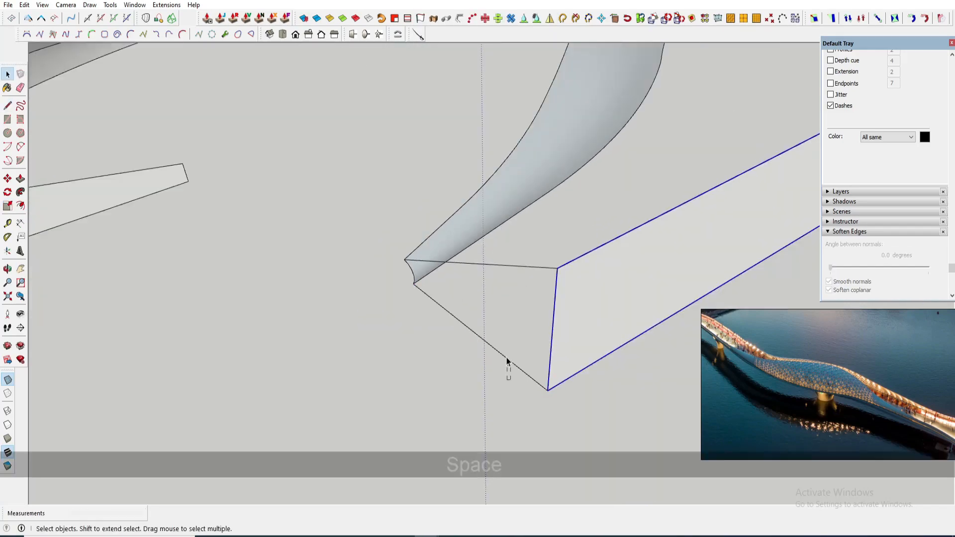
pyautogui.click(558, 358)
# - Apply an extension command from the rectangle's context menu
pyautogui.rightClick(503, 228)
pyautogui.click(538, 287)
pyautogui.click(170, 6)
pyautogui.scroll(-10, 262, 273)
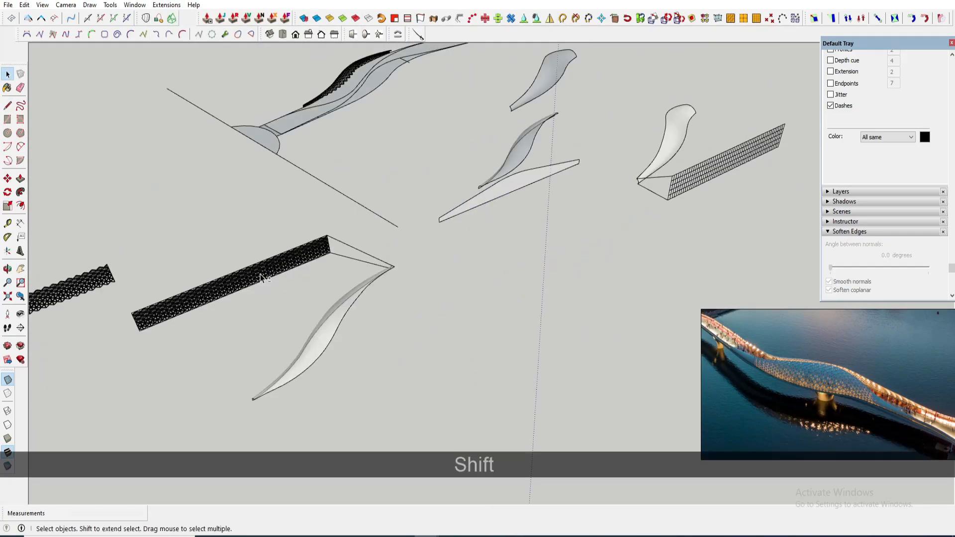
# - Move the flat pyramid lattice strip onto the gridded rectangle
pyautogui.click(262, 273)
pyautogui.scroll(8, 309, 299)
pyautogui.moveTo(279, 293); pyautogui.dragTo(377, 302, button='middle')
pyautogui.press('m')
pyautogui.click(363, 282)
pyautogui.scroll(-8, 466, 240)
pyautogui.moveTo(466, 241); pyautogui.dragTo(349, 268, button='middle')
pyautogui.scroll(6, 427, 219)
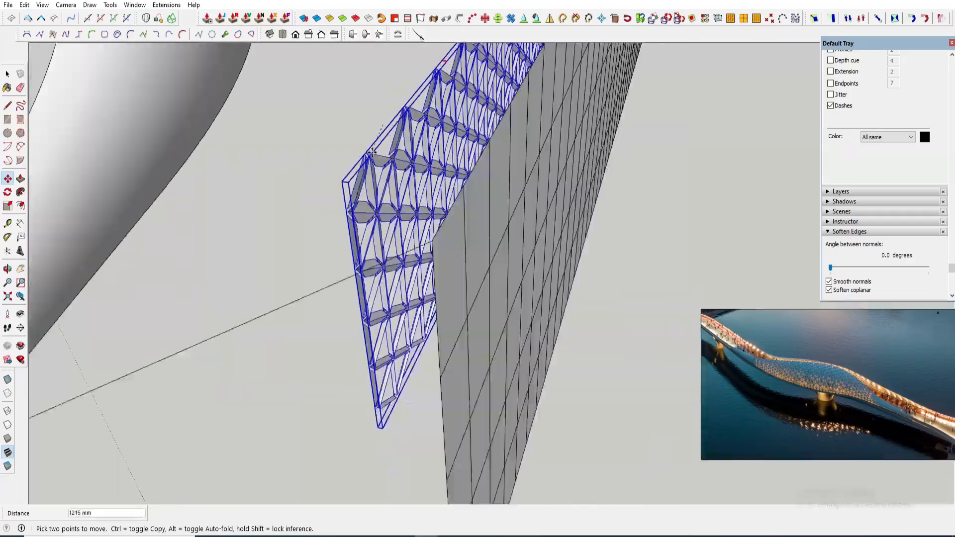
pyautogui.click(456, 233)
pyautogui.moveTo(455, 233); pyautogui.dragTo(637, 208, button='middle')
pyautogui.scroll(4, 527, 278)
pyautogui.click(565, 260)
# - Scale the lattice to fit within the rectangle's width
pyautogui.scroll(-5, 511, 243)
pyautogui.press('s')
pyautogui.moveTo(511, 244); pyautogui.dragTo(410, 341, button='middle')
pyautogui.press('space')
pyautogui.press('s')
pyautogui.click(409, 341)
pyautogui.press('space')
pyautogui.scroll(-6, 640, 192)
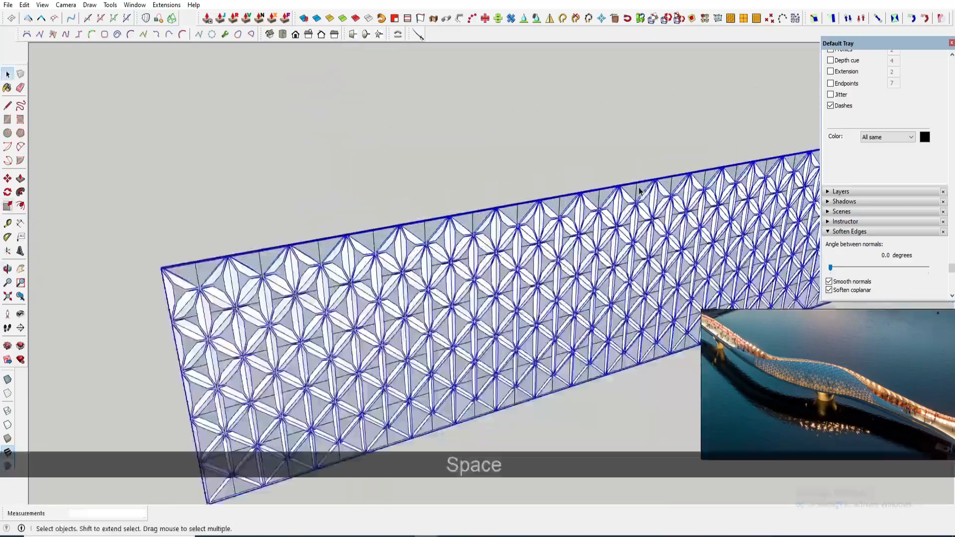
# - Scale the lattice lengthwise to line up with the rectangle's end edge
pyautogui.scroll(7, 656, 125)
pyautogui.press('s')
pyautogui.click(695, 80)
pyautogui.click(648, 96)
pyautogui.click(562, 288)
pyautogui.moveTo(648, 95); pyautogui.dragTo(694, 264, button='middle')
pyautogui.click(626, 243)
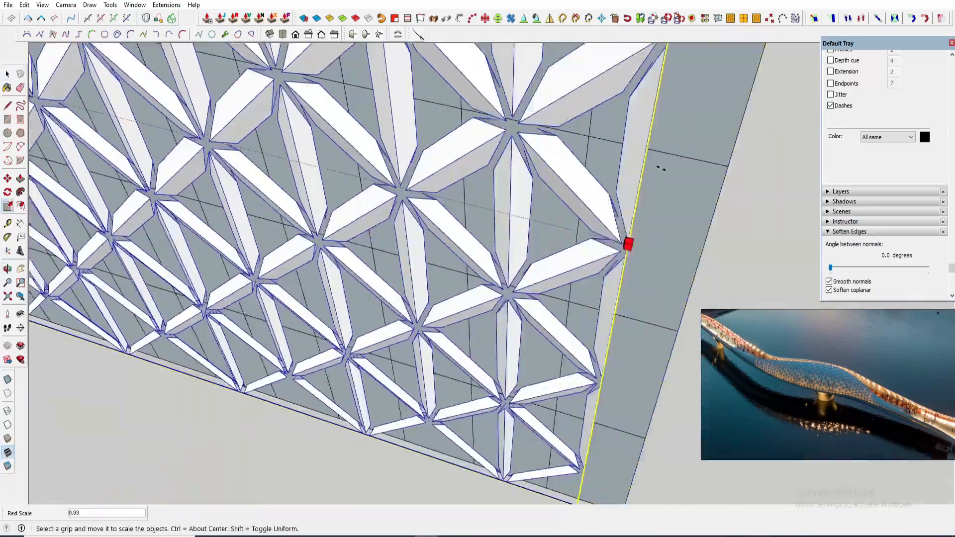
pyautogui.press('space')
# - Nudge the lattice with Move to align it on the rectangle
pyautogui.moveTo(661, 169); pyautogui.dragTo(469, 333, button='middle')
pyautogui.scroll(-5, 216, 348)
pyautogui.scroll(5, 469, 333)
pyautogui.press('m')
pyautogui.click(469, 333)
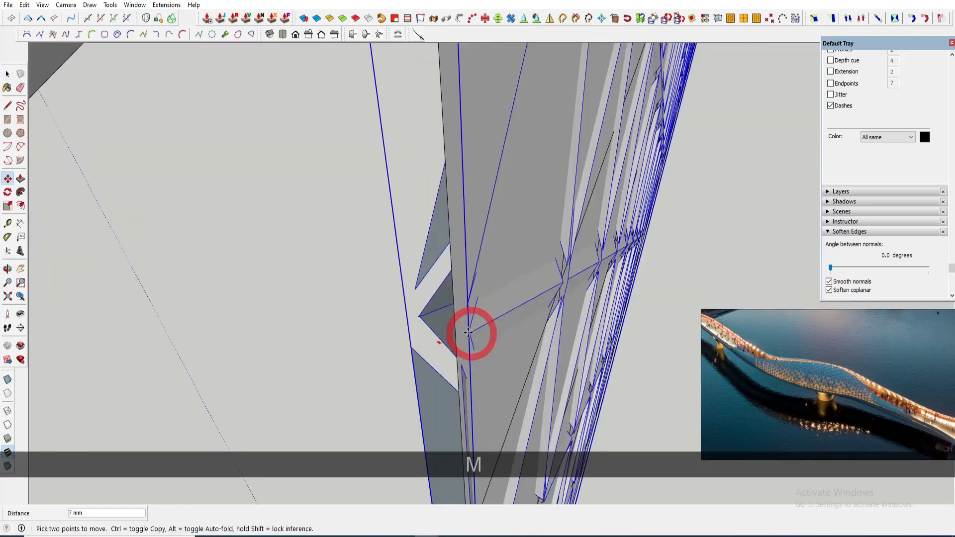
pyautogui.press('space')
pyautogui.moveTo(459, 245); pyautogui.dragTo(535, 325, button='middle')
pyautogui.press('m')
pyautogui.click(535, 326)
pyautogui.press('space')
# - Select all the lattice geometry and move it to align with the canopy surface's edge
pyautogui.scroll(-8, 535, 325)
pyautogui.click(407, 244)
pyautogui.scroll(2, 407, 243)
pyautogui.hotkey('ctrl', 'a')
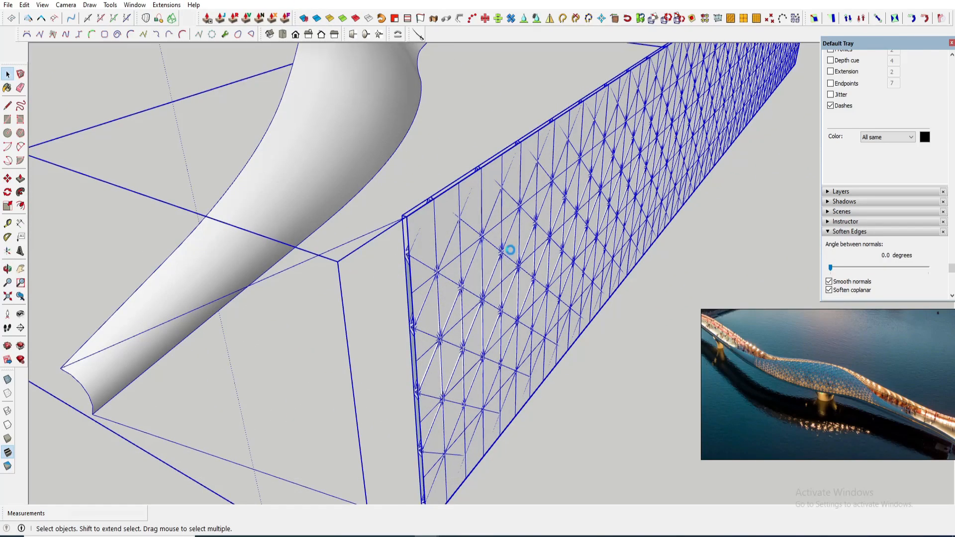
pyautogui.press('m')
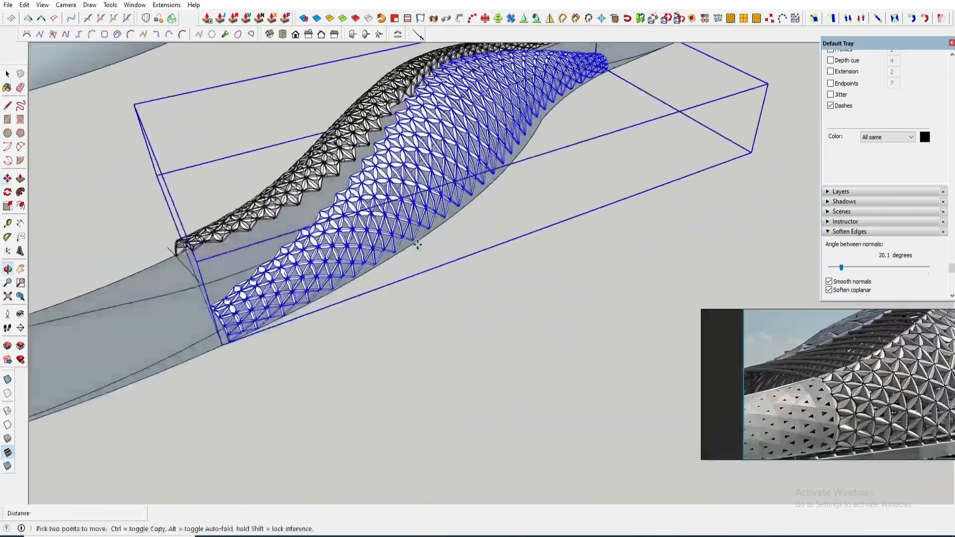
pyautogui.scroll(5, 536, 177)
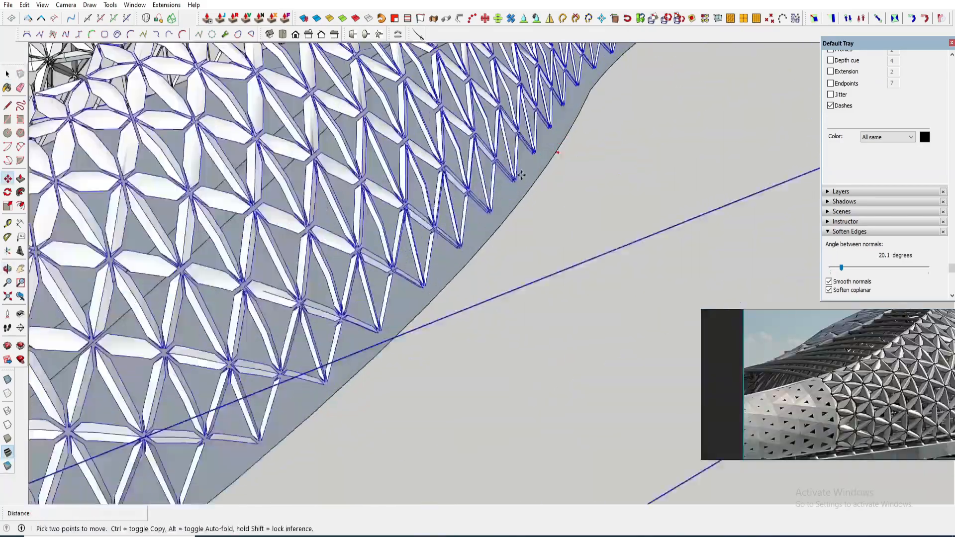
pyautogui.click(535, 177)
pyautogui.scroll(-9, 535, 177)
pyautogui.moveTo(455, 238); pyautogui.dragTo(448, 164, button='middle')
pyautogui.scroll(6, 626, 198)
pyautogui.press('m')
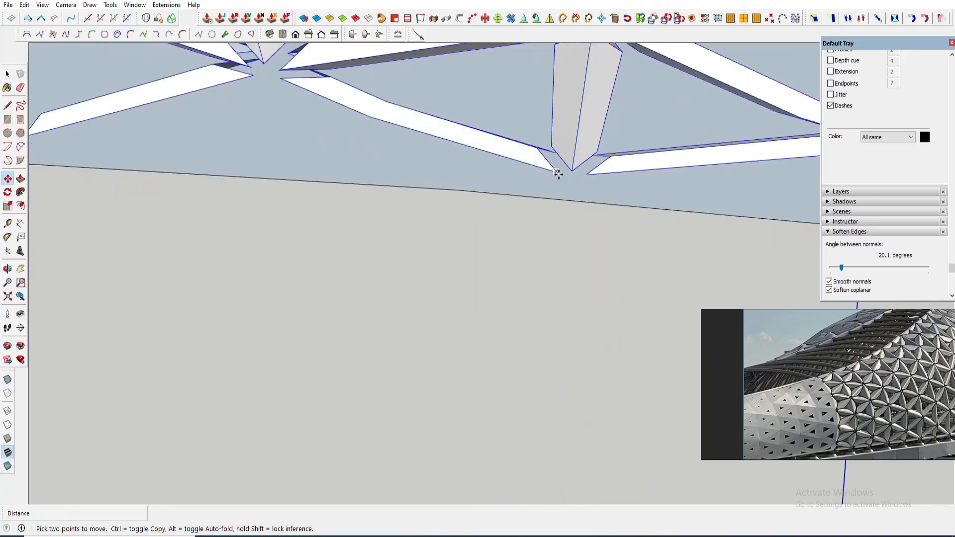
pyautogui.press('q')
pyautogui.press('space')
pyautogui.scroll(-12, 637, 185)
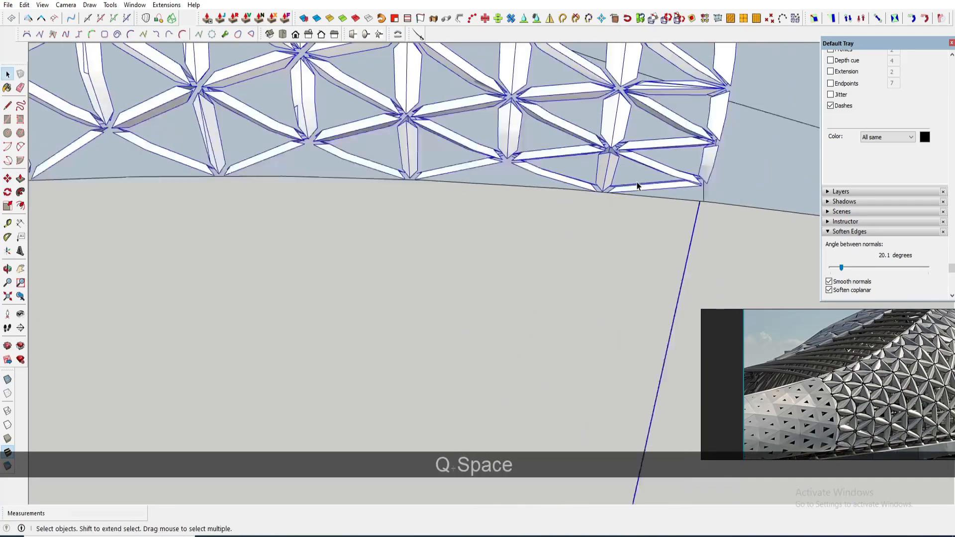
# - Inspect how the fitted lattice sits along the canopy surface's edge
pyautogui.moveTo(639, 181); pyautogui.dragTo(562, 224, button='middle')
pyautogui.press('space')
pyautogui.click(546, 256)
pyautogui.moveTo(436, 270); pyautogui.dragTo(647, 125, button='middle')
pyautogui.scroll(-2, 444, 219)
pyautogui.moveTo(505, 226)
pyautogui.mouseDown(button='middle')
pyautogui.moveTo(515, 145)
pyautogui.moveTo(512, 216)
pyautogui.mouseUp(button='middle')
pyautogui.press('space')
pyautogui.scroll(5, 460, 191)
# - Draw an arc spanning the gap between the two lattice canopy crests above the bridge
pyautogui.press('a')
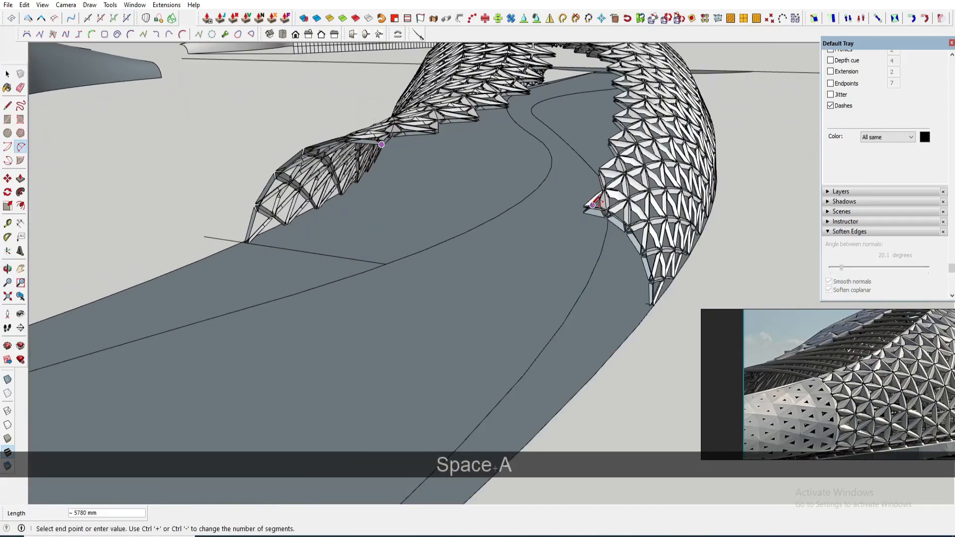
pyautogui.scroll(-3, 592, 205)
pyautogui.moveTo(585, 207); pyautogui.dragTo(518, 92, button='middle')
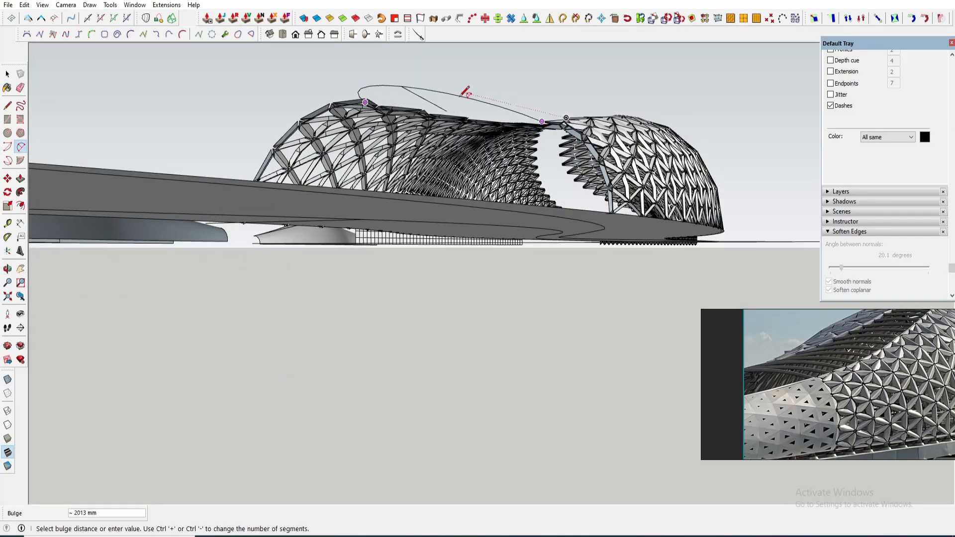
pyautogui.press('Up')
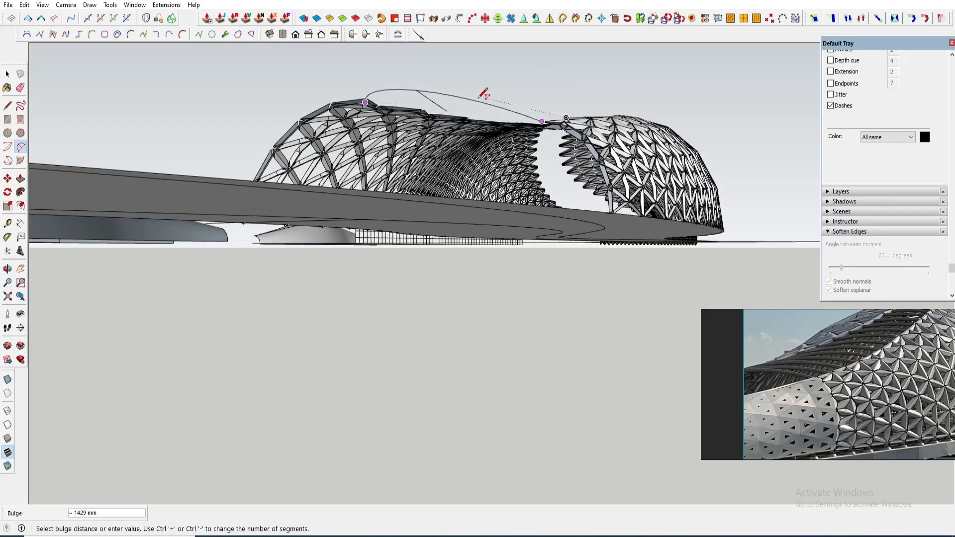
pyautogui.moveTo(485, 93); pyautogui.dragTo(493, 97, button='middle')
pyautogui.moveTo(528, 134); pyautogui.dragTo(431, 234, button='middle')
pyautogui.press('space')
# - Explode the group holding the two original canopy strip surfaces
pyautogui.scroll(-5, 425, 240)
pyautogui.scroll(-2, 431, 233)
pyautogui.scroll(-4, 377, 255)
pyautogui.scroll(4, 701, 268)
pyautogui.scroll(3, 701, 268)
pyautogui.moveTo(697, 266); pyautogui.dragTo(627, 227, button='middle')
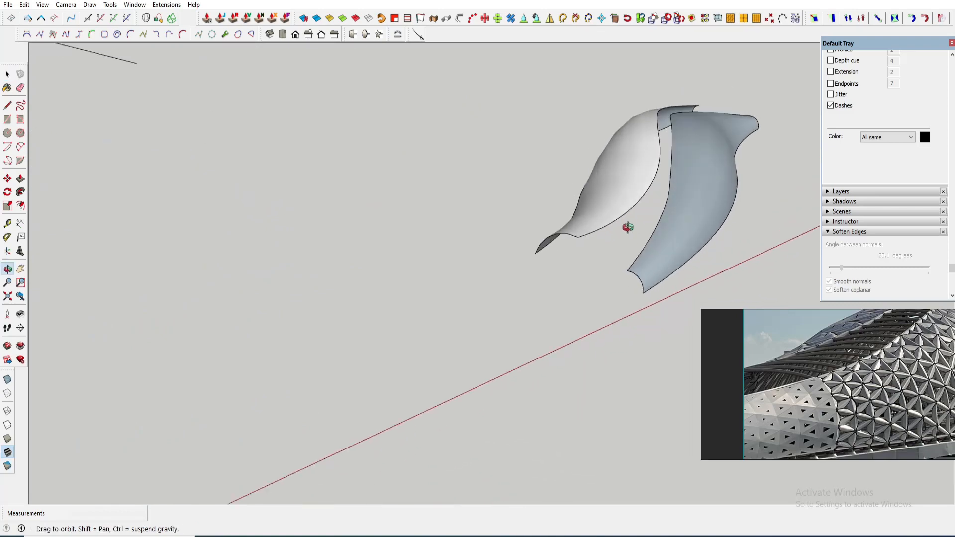
pyautogui.rightClick(650, 256)
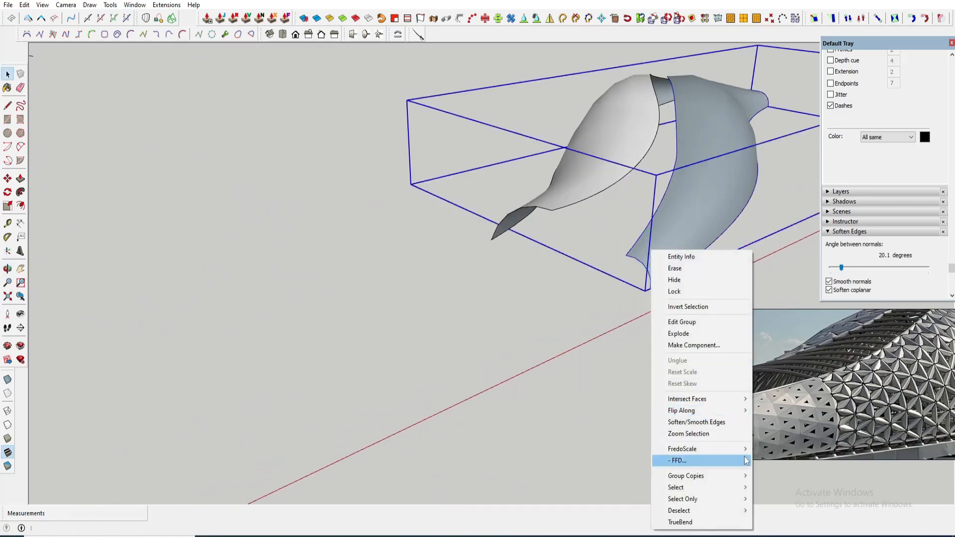
pyautogui.rightClick(685, 229)
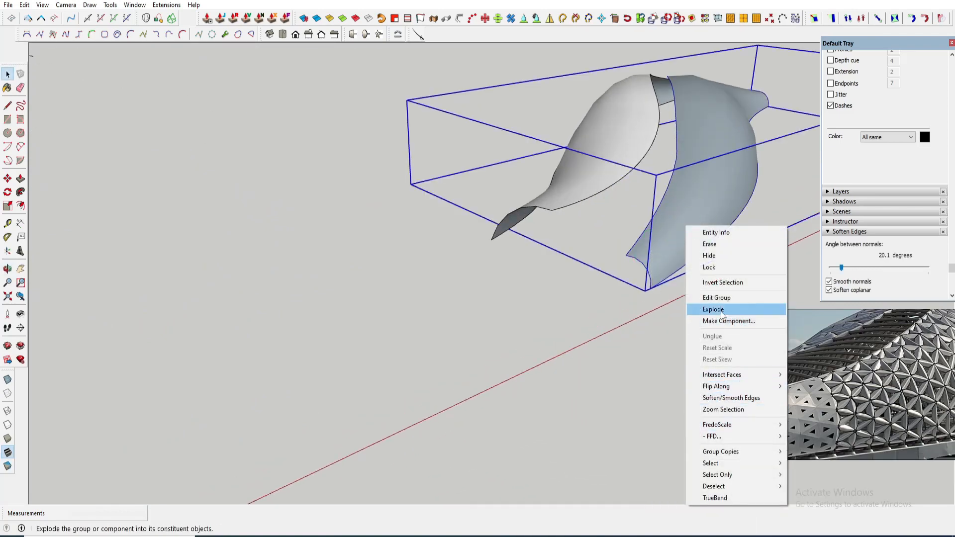
pyautogui.click(721, 310)
# - Select the blue canopy strip's geometry and make it into a group
pyautogui.rightClick(661, 240)
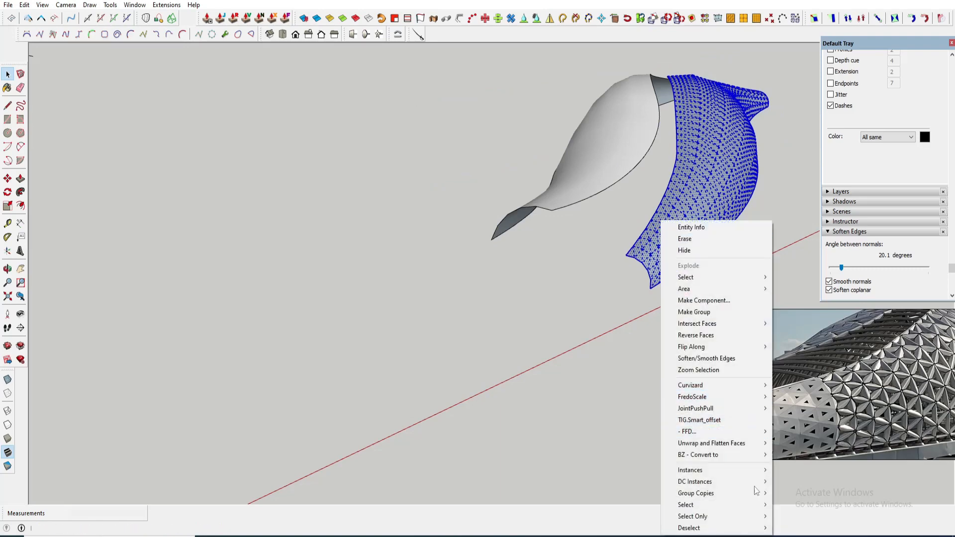
pyautogui.moveTo(748, 460)
pyautogui.tripleClick(648, 258)
pyautogui.rightClick(649, 258)
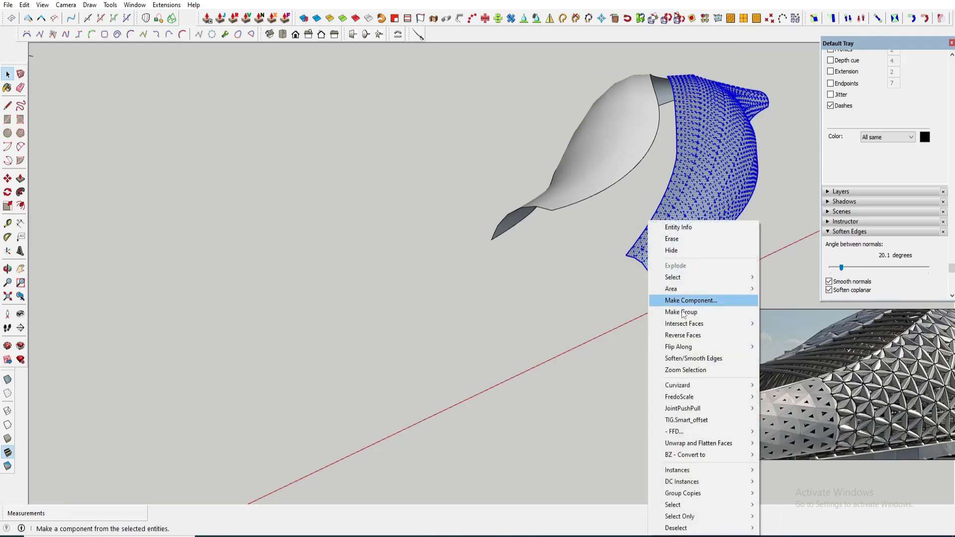
pyautogui.click(684, 311)
# - Apply a Sketchy FFD cage to the strip group and open it to edit its control points
pyautogui.scroll(-3, 667, 258)
pyautogui.scroll(2, 667, 258)
pyautogui.rightClick(653, 271)
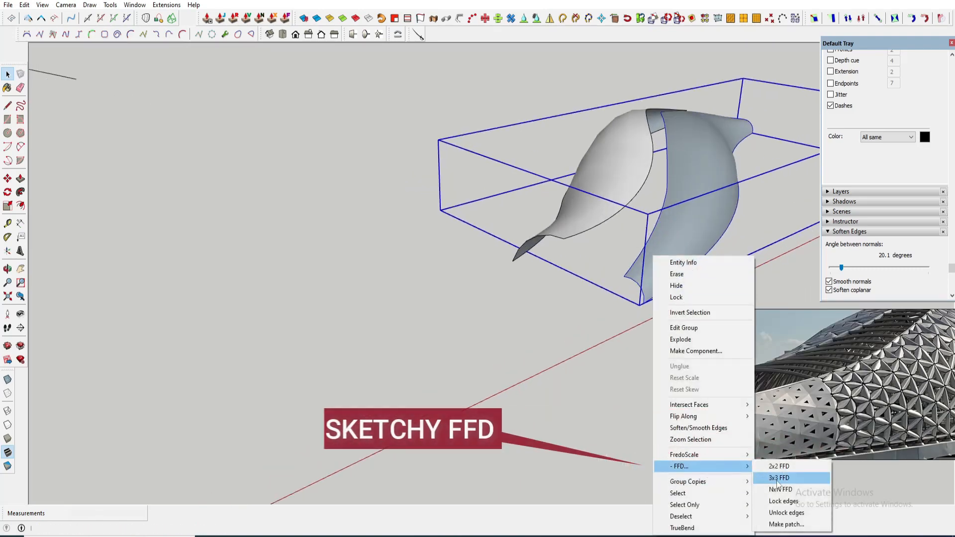
pyautogui.click(778, 489)
pyautogui.scroll(2, 660, 275)
pyautogui.moveTo(660, 275); pyautogui.dragTo(576, 289, button='middle')
pyautogui.doubleClick(625, 387)
pyautogui.scroll(-1, 575, 297)
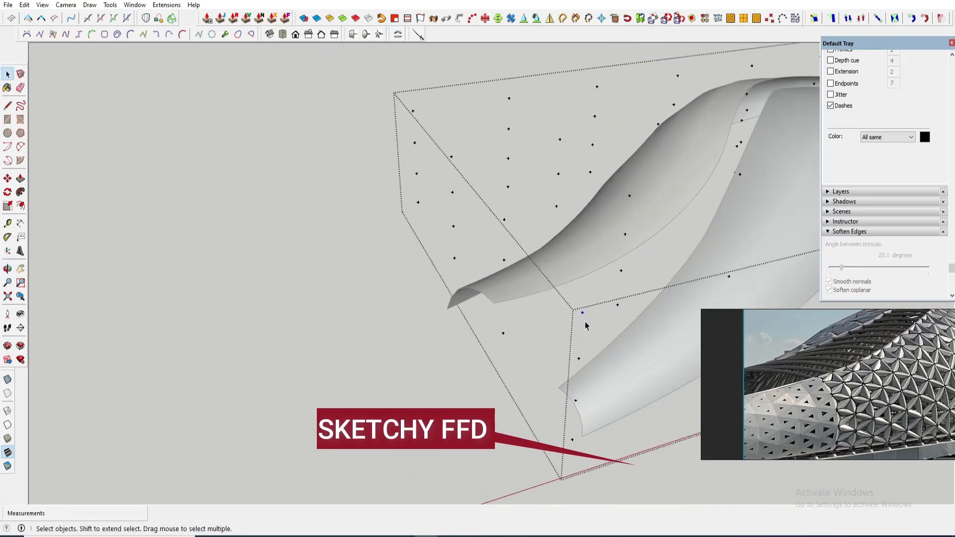
# - Move FFD control points to reshape and twist the canopy strip
pyautogui.press('m')
pyautogui.click(580, 357)
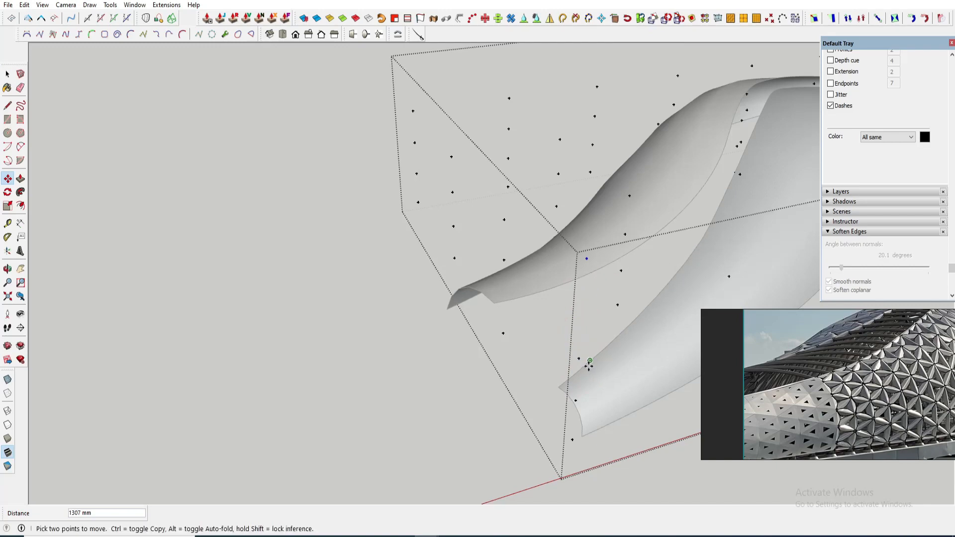
pyautogui.moveTo(578, 361); pyautogui.dragTo(535, 150, button='middle')
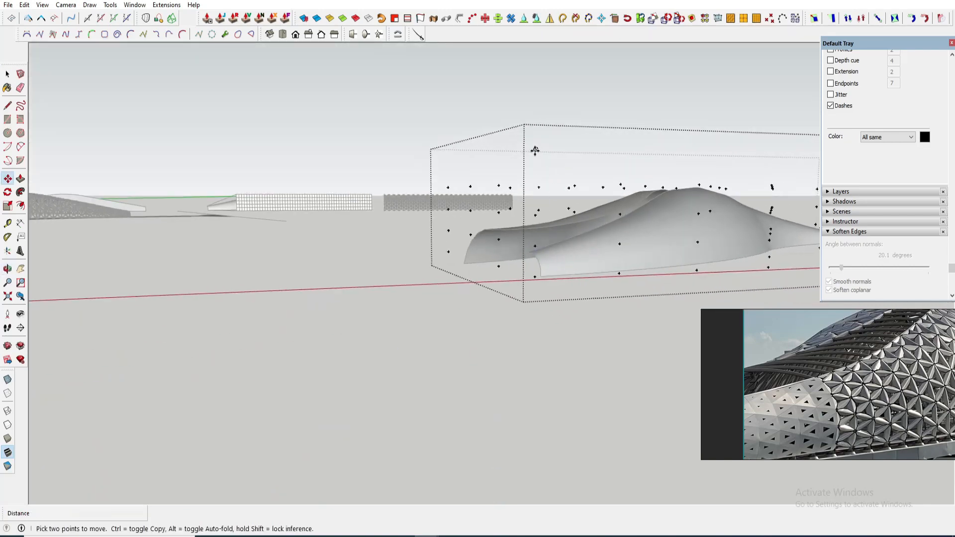
pyautogui.moveTo(547, 225); pyautogui.dragTo(514, 260, button='middle')
pyautogui.press('space')
pyautogui.keyDown('shift'); pyautogui.click(517, 299); pyautogui.keyUp('shift')
pyautogui.moveTo(517, 300); pyautogui.dragTo(650, 337, button='middle')
pyautogui.press('m')
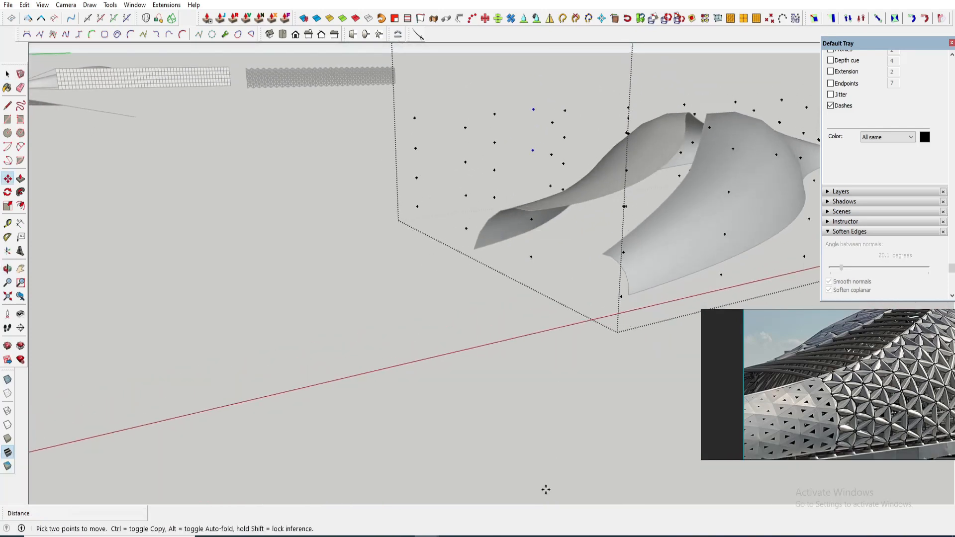
pyautogui.moveTo(644, 280); pyautogui.dragTo(660, 246, button='middle')
pyautogui.press('space')
pyautogui.press('space')
pyautogui.press('m')
pyautogui.press('space')
pyautogui.press('Escape')
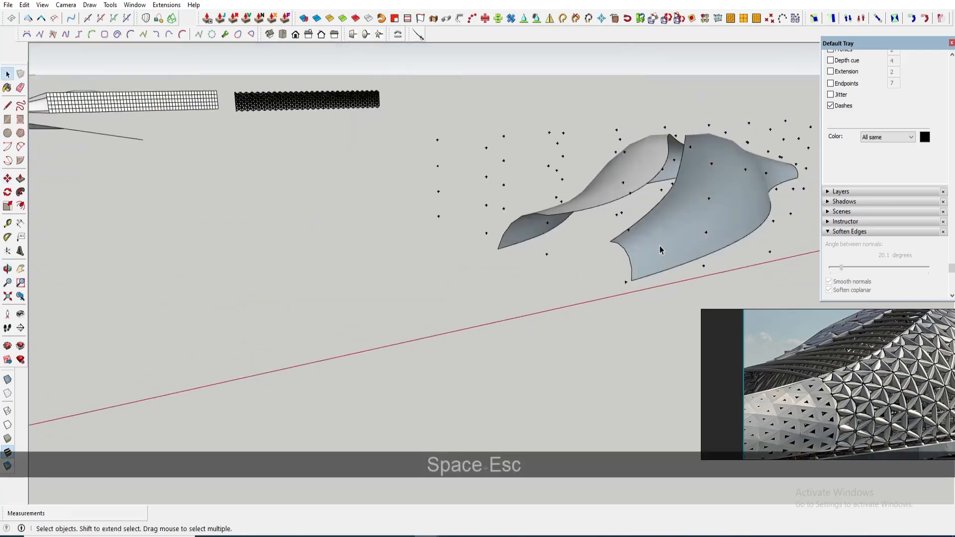
# - Try to move the reshaped strip group onto the bridge next to the lattice canopy
pyautogui.press('m')
pyautogui.press('m')
pyautogui.click(638, 278)
pyautogui.scroll(-3, 716, 222)
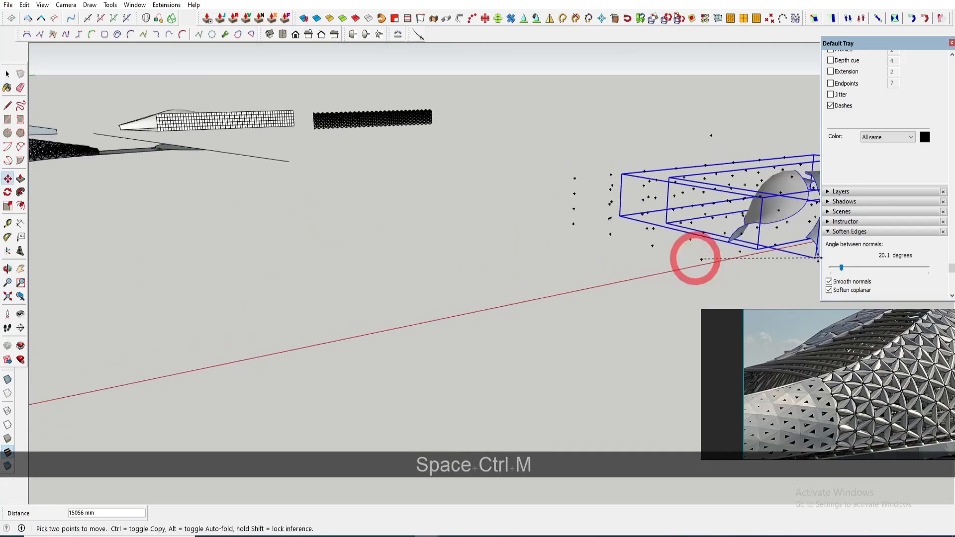
pyautogui.keyDown('shift'); pyautogui.scroll(-5, 817, 257); pyautogui.keyUp('shift')
pyautogui.keyDown('shift'); pyautogui.scroll(15, 527, 251); pyautogui.keyUp('shift')
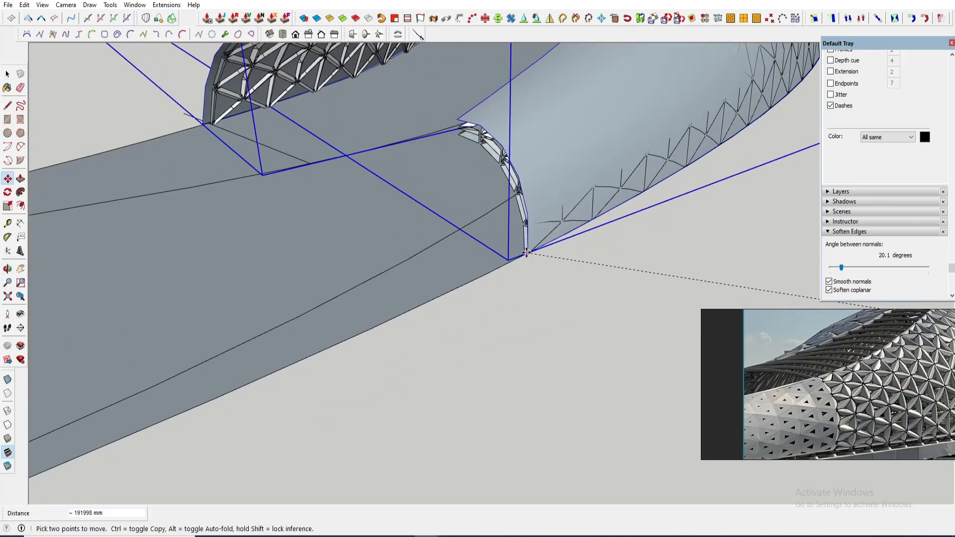
pyautogui.scroll(-5, 527, 253)
pyautogui.moveTo(526, 253); pyautogui.dragTo(541, 207, button='middle')
pyautogui.scroll(5, 552, 187)
pyautogui.scroll(-5, 552, 199)
pyautogui.scroll(10, 539, 190)
pyautogui.press('space')
pyautogui.scroll(-8, 572, 196)
pyautogui.scroll(-8, 445, 229)
pyautogui.keyDown('shift'); pyautogui.moveTo(445, 229); pyautogui.dragTo(414, 252, button='middle'); pyautogui.keyUp('shift')
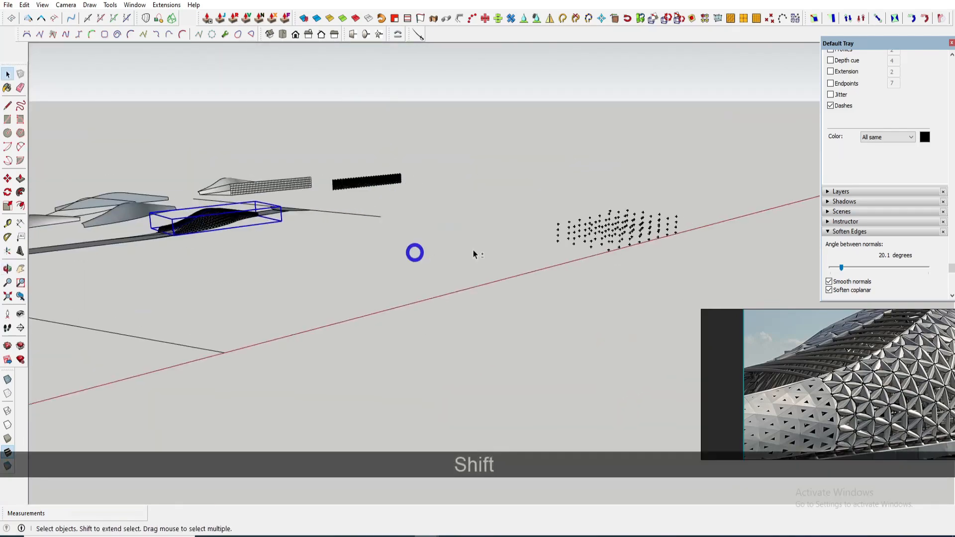
pyautogui.scroll(8, 607, 243)
pyautogui.moveTo(590, 264); pyautogui.dragTo(486, 292, button='middle')
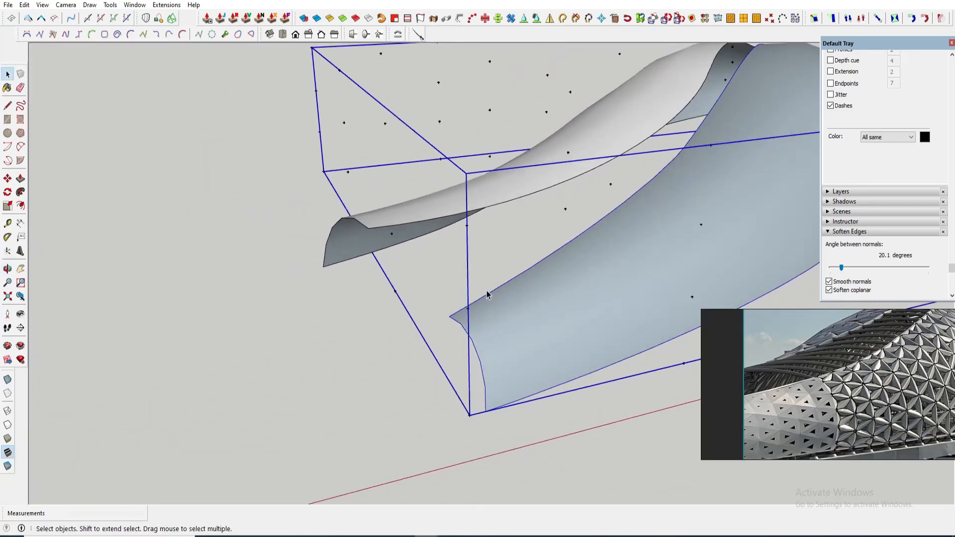
pyautogui.scroll(-1, 485, 292)
pyautogui.moveTo(511, 332); pyautogui.dragTo(480, 277, button='middle')
pyautogui.scroll(3, 480, 277)
pyautogui.scroll(2, 480, 277)
pyautogui.click(483, 282)
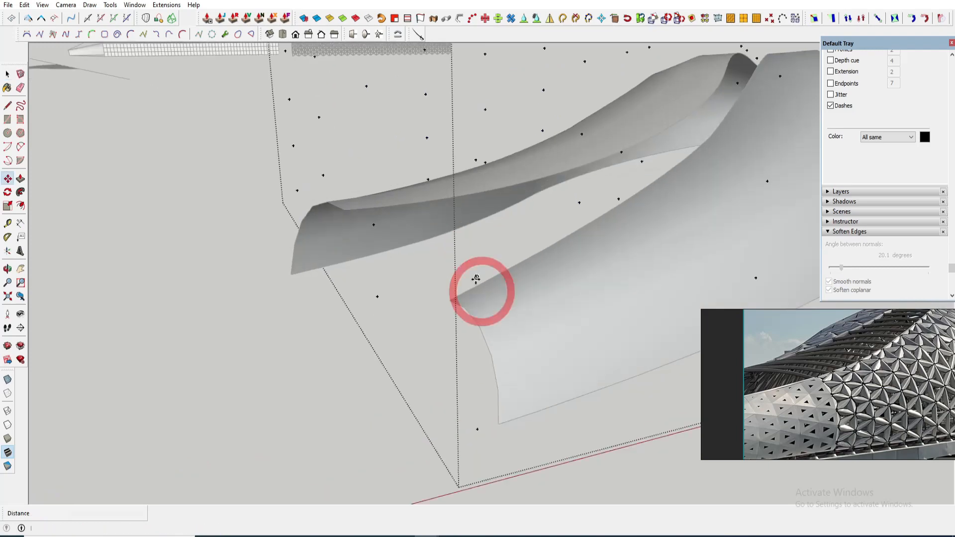
pyautogui.scroll(2, 480, 281)
pyautogui.press('m')
pyautogui.press('space')
pyautogui.scroll(-2, 479, 283)
pyautogui.moveTo(480, 282); pyautogui.dragTo(385, 272, button='middle')
pyautogui.scroll(3, 353, 243)
pyautogui.press('m')
pyautogui.scroll(2, 385, 271)
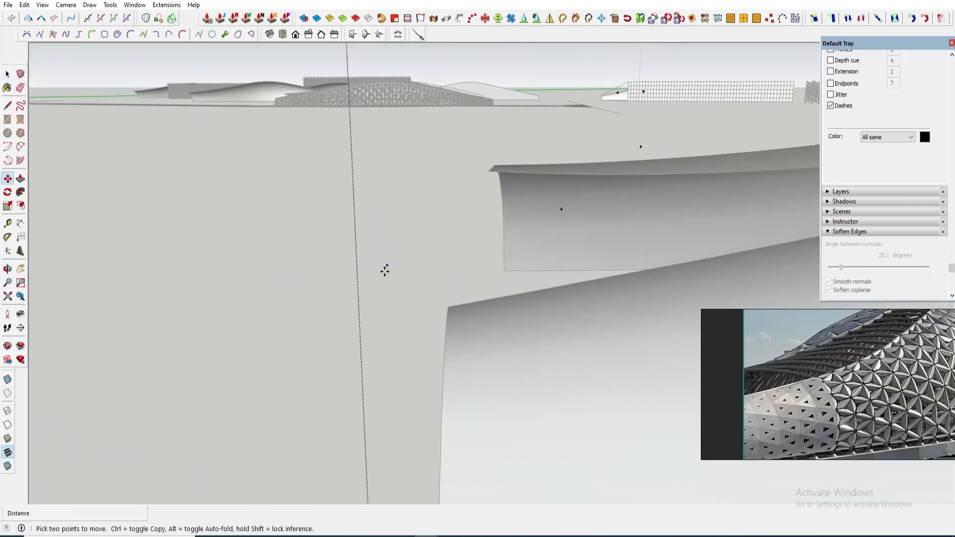
pyautogui.press('space')
pyautogui.scroll(-3, 387, 273)
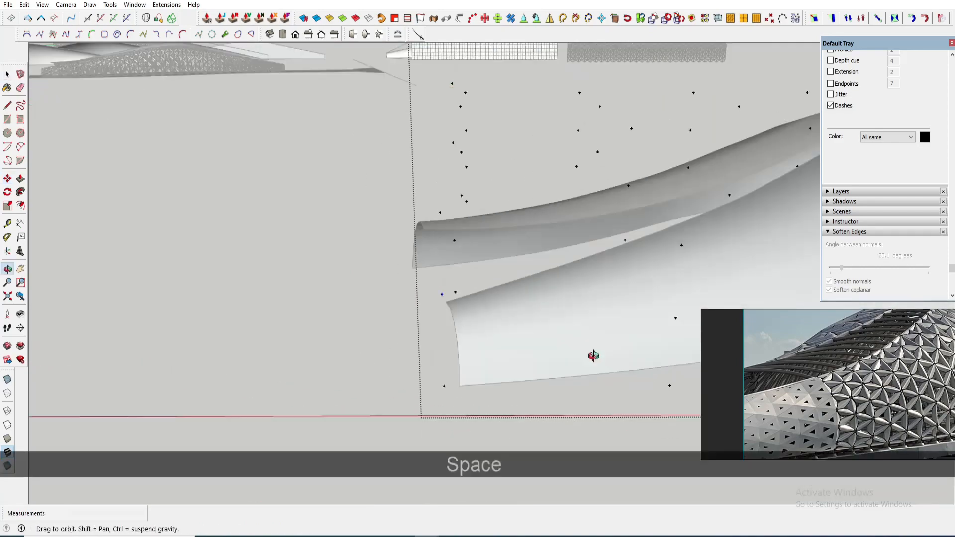
# - Move the canopy strips group onto the bridge, snapping it to the lattice canopy's end
pyautogui.press('Escape')
pyautogui.scroll(-1, 515, 354)
pyautogui.press('m')
pyautogui.click(499, 355)
pyautogui.moveTo(398, 243); pyautogui.dragTo(790, 284, button='middle')
pyautogui.scroll(6, 351, 291)
pyautogui.click(351, 293)
pyautogui.scroll(2, 355, 250)
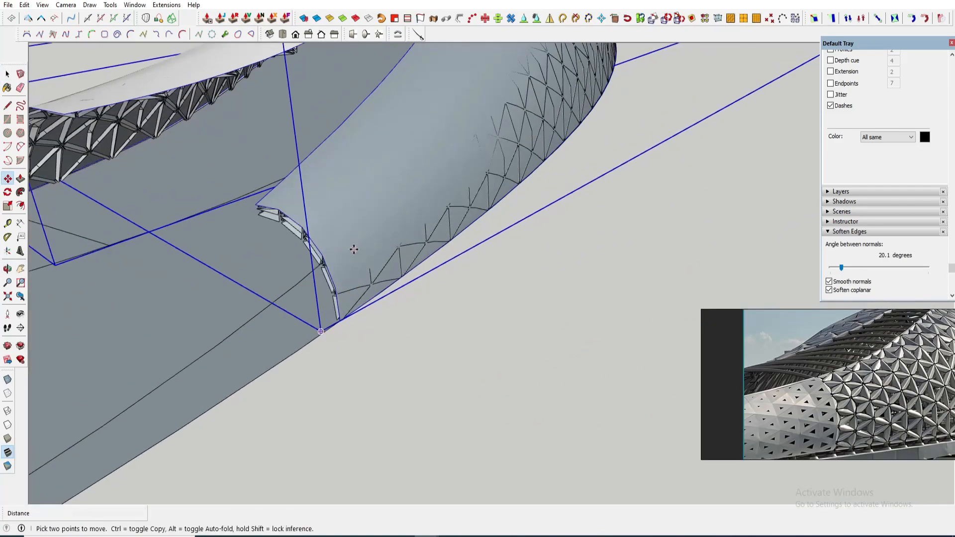
pyautogui.moveTo(353, 249); pyautogui.dragTo(426, 213, button='middle')
pyautogui.scroll(-6, 390, 205)
pyautogui.scroll(-1, 391, 205)
pyautogui.press('n')
pyautogui.click(399, 224)
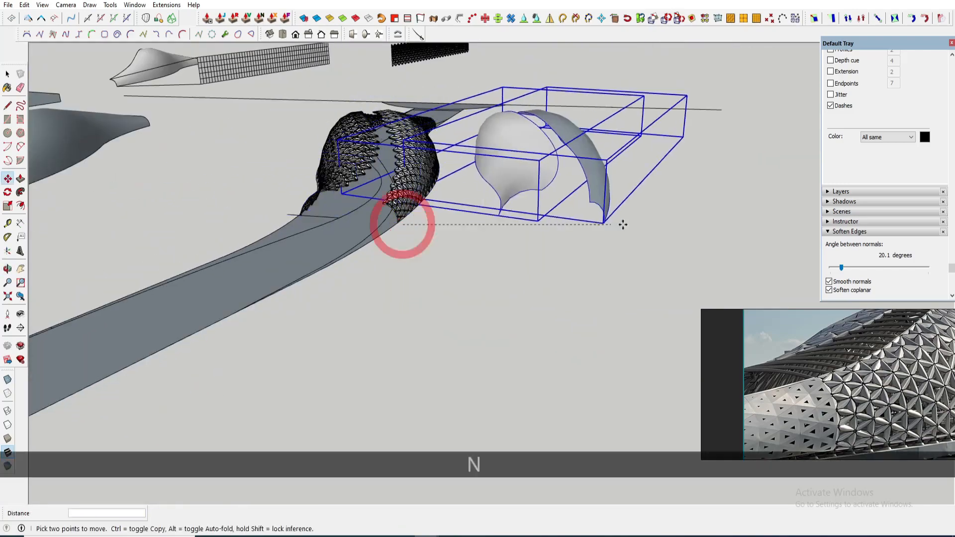
pyautogui.moveTo(622, 223); pyautogui.dragTo(382, 264, button='middle')
pyautogui.click(494, 273)
pyautogui.press('space')
# - Explode the strip groups and delete their surfaces, keeping only the outline curves
pyautogui.click(530, 234)
pyautogui.rightClick(530, 234)
pyautogui.click(559, 301)
pyautogui.click(436, 197)
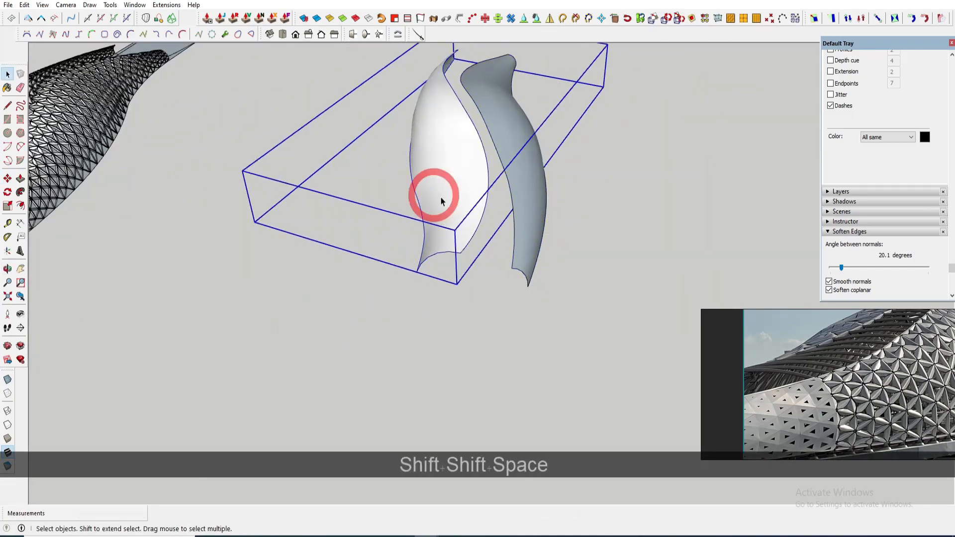
pyautogui.moveTo(440, 198); pyautogui.dragTo(470, 193, button='middle')
pyautogui.keyDown('ctrl'); pyautogui.click(522, 180); pyautogui.keyUp('ctrl')
pyautogui.rightClick(523, 181)
pyautogui.click(562, 237)
pyautogui.moveTo(500, 228); pyautogui.dragTo(448, 217, button='middle')
pyautogui.scroll(1, 448, 217)
pyautogui.click(438, 214)
pyautogui.rightClick(438, 214)
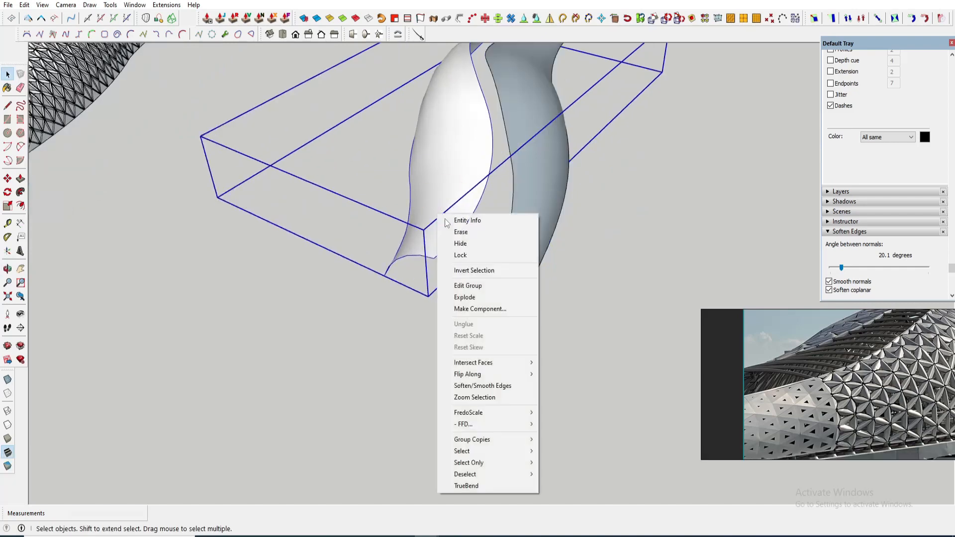
pyautogui.click(463, 295)
pyautogui.click(435, 217)
pyautogui.press('Delete')
pyautogui.click(547, 248)
pyautogui.press('Delete')
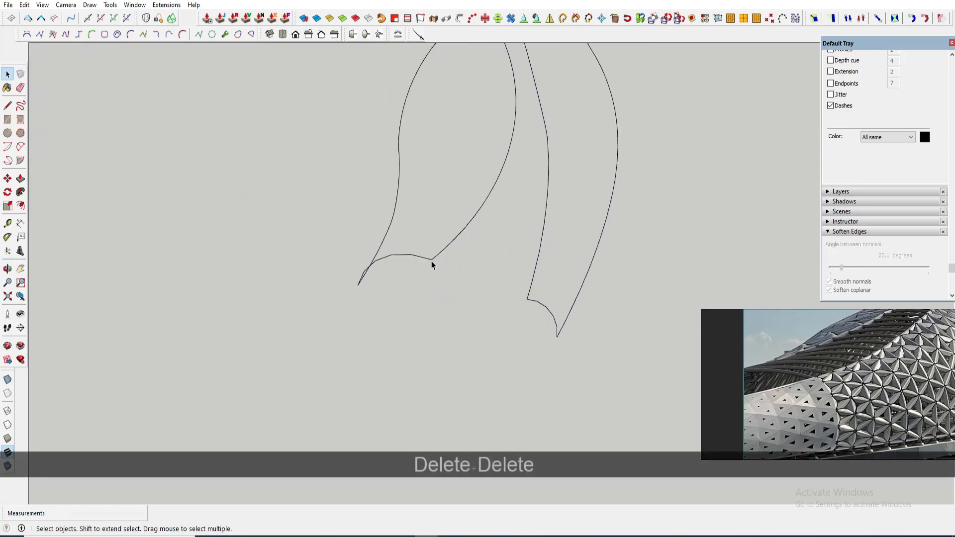
# - Draw arcs connecting the ends of the strip outline curves
pyautogui.click(516, 273)
pyautogui.moveTo(512, 266); pyautogui.dragTo(480, 140, button='middle')
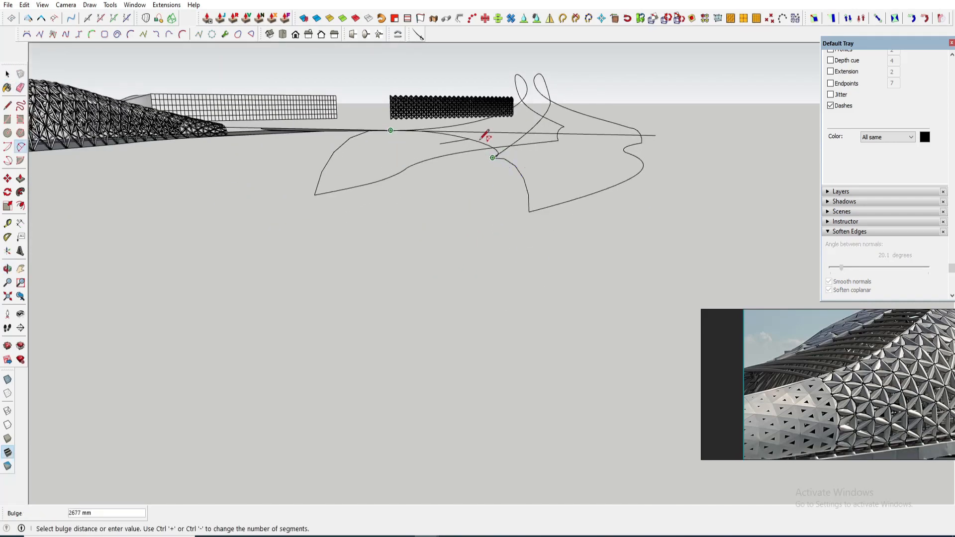
pyautogui.moveTo(423, 166); pyautogui.dragTo(502, 145, button='middle')
pyautogui.moveTo(503, 67); pyautogui.dragTo(511, 204, button='middle')
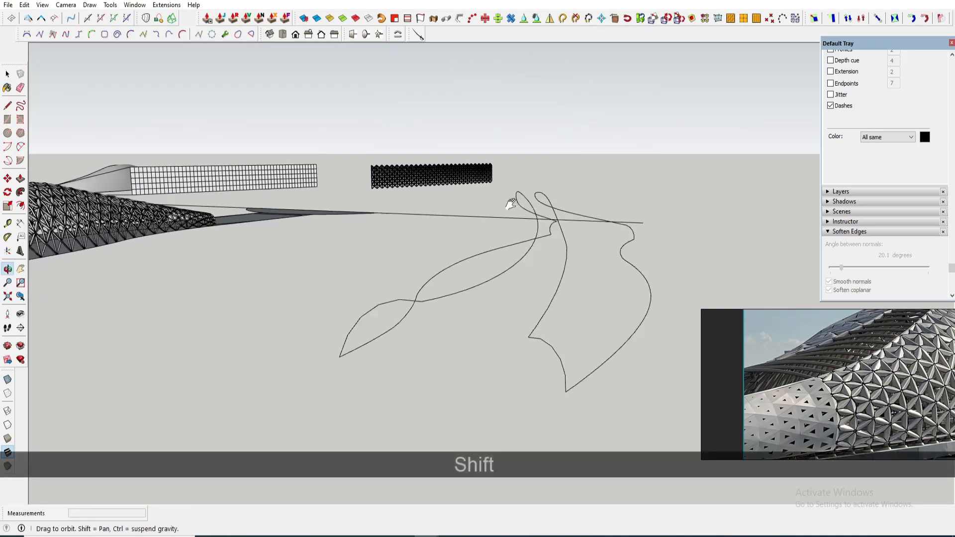
pyautogui.moveTo(503, 305); pyautogui.dragTo(411, 318, button='middle')
pyautogui.scroll(3, 269, 312)
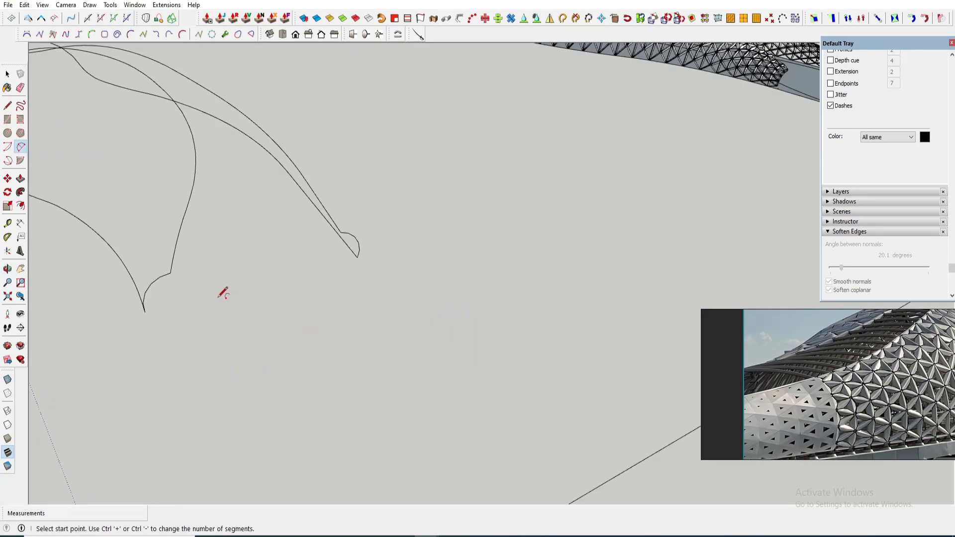
pyautogui.moveTo(223, 293); pyautogui.dragTo(221, 232, button='middle')
pyautogui.press('a')
pyautogui.click(431, 234)
pyautogui.moveTo(430, 235)
pyautogui.mouseDown(button='middle')
pyautogui.moveTo(366, 122)
pyautogui.moveTo(306, 86)
pyautogui.moveTo(418, 162)
pyautogui.moveTo(469, 273)
pyautogui.mouseUp(button='middle')
pyautogui.click(304, 103)
pyautogui.scroll(5, 271, 377)
# - Delete one of the strip's long outline curves
pyautogui.press('e')
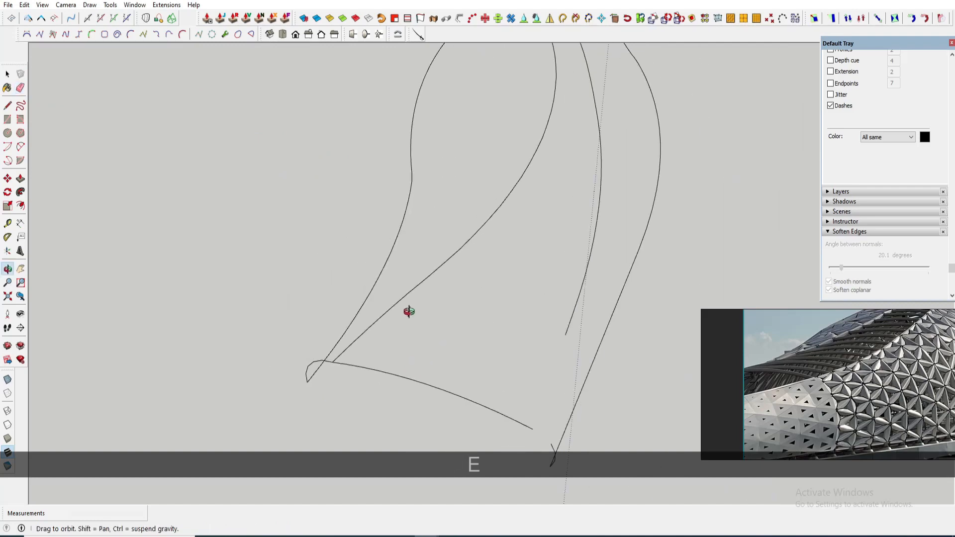
pyautogui.moveTo(627, 352); pyautogui.dragTo(696, 349, button='middle')
pyautogui.scroll(5, 197, 173)
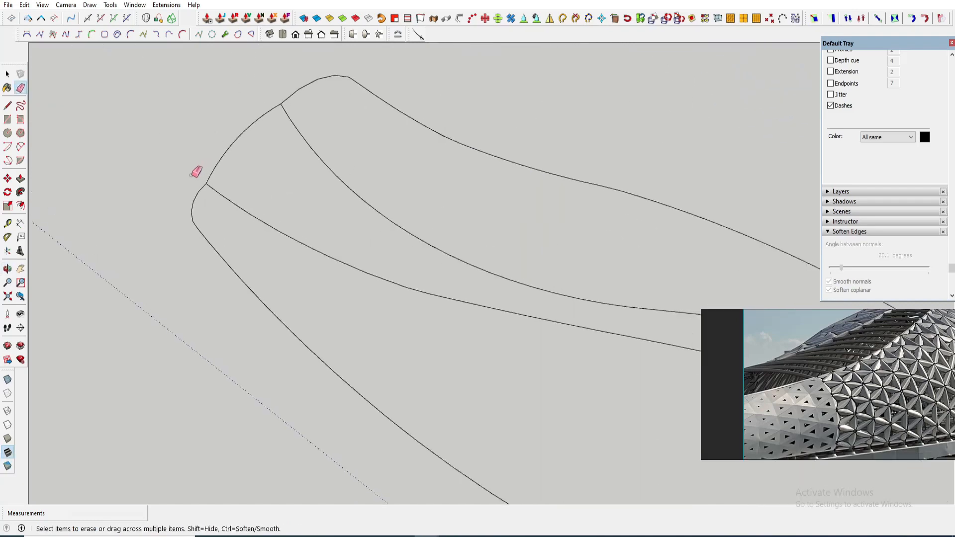
pyautogui.scroll(-3, 252, 151)
pyautogui.press('space')
pyautogui.click(230, 170)
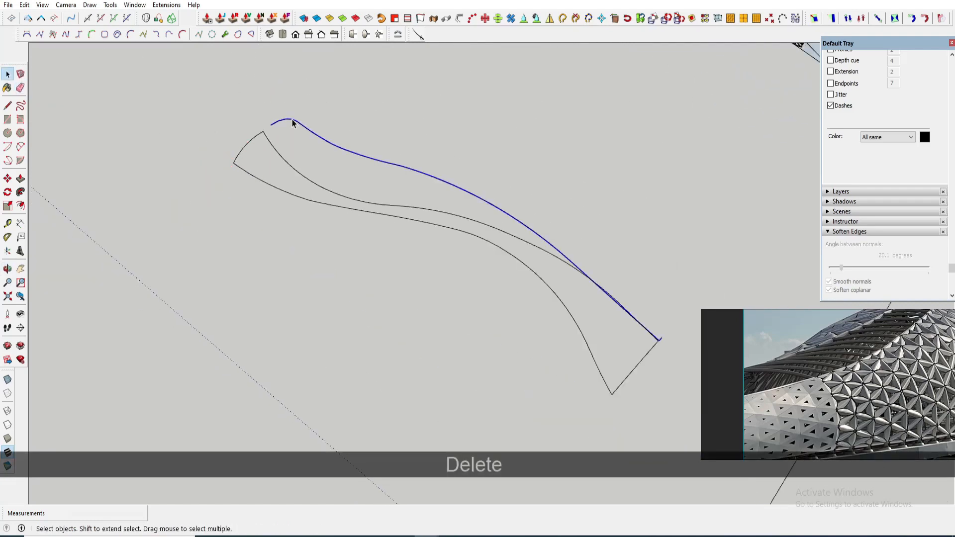
pyautogui.press('Delete')
# - Divide the strip's side curve into 45 segments with Polyline Segmentor
pyautogui.scroll(-4, 294, 124)
pyautogui.moveTo(318, 134); pyautogui.dragTo(433, 156, button='middle')
pyautogui.hotkey('shift', 'space')
pyautogui.click(454, 186)
pyautogui.moveTo(455, 187); pyautogui.dragTo(398, 343, button='middle')
pyautogui.keyDown('ctrl'); pyautogui.click(398, 342); pyautogui.keyUp('ctrl')
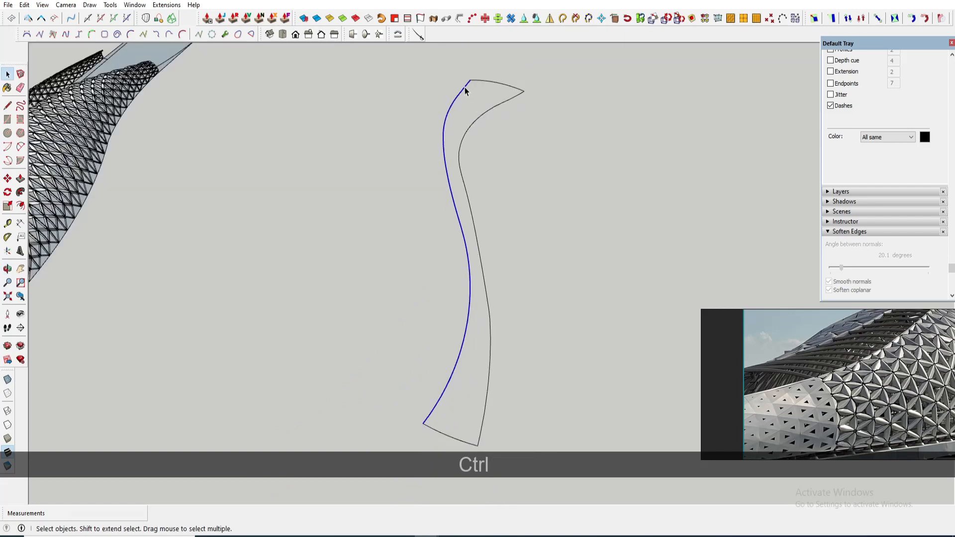
pyautogui.rightClick(447, 145)
pyautogui.click(630, 398)
pyautogui.write('45')
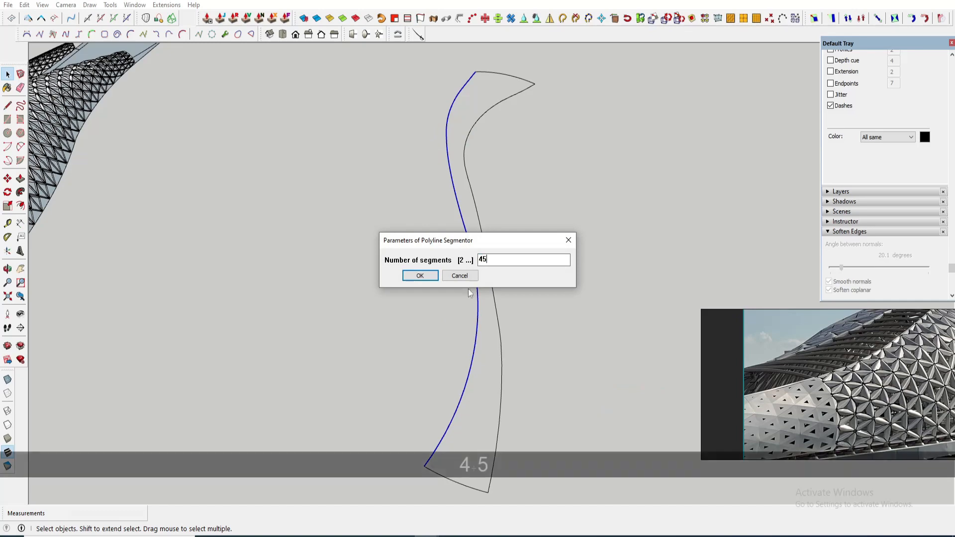
pyautogui.click(423, 275)
pyautogui.press('space')
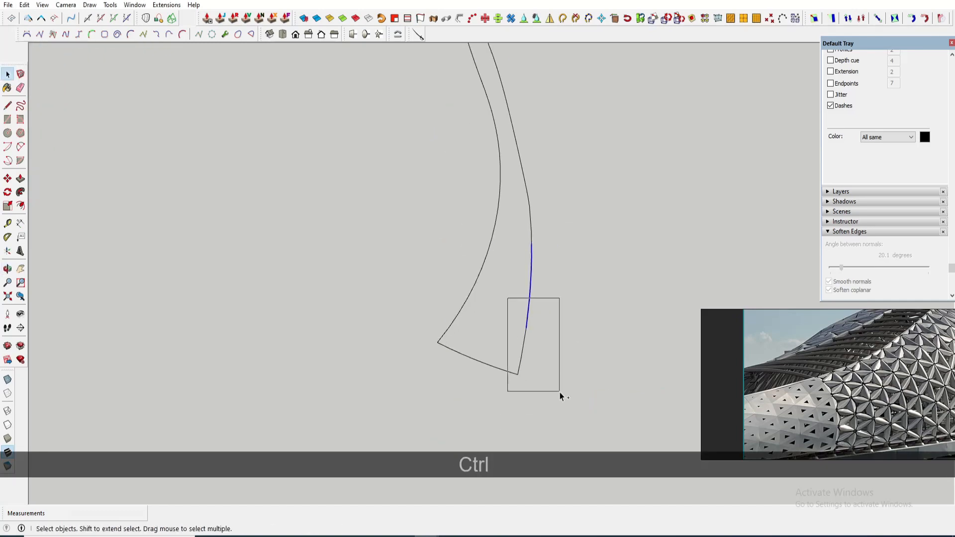
# - Segment the strip's other side curve with Polyline Segmentor
pyautogui.keyDown('ctrl'); pyautogui.moveTo(560, 392); pyautogui.dragTo(560, 392); pyautogui.keyUp('ctrl')
pyautogui.moveTo(557, 383); pyautogui.dragTo(527, 204, button='middle')
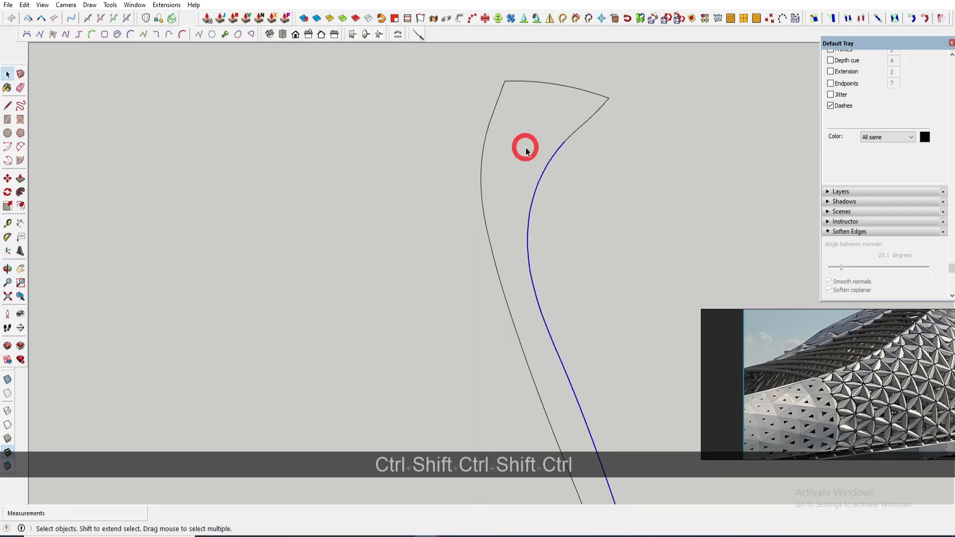
pyautogui.click(560, 196)
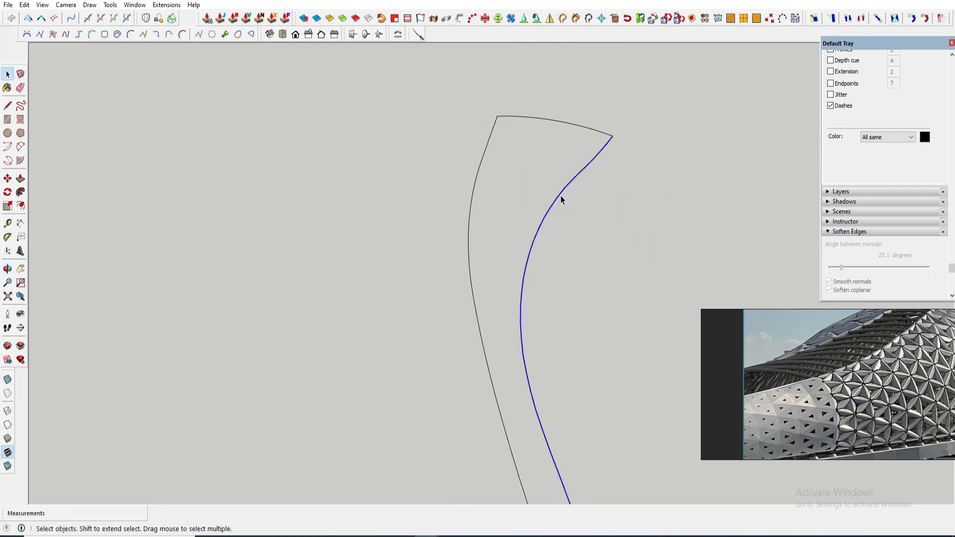
pyautogui.rightClick(558, 197)
pyautogui.click(730, 454)
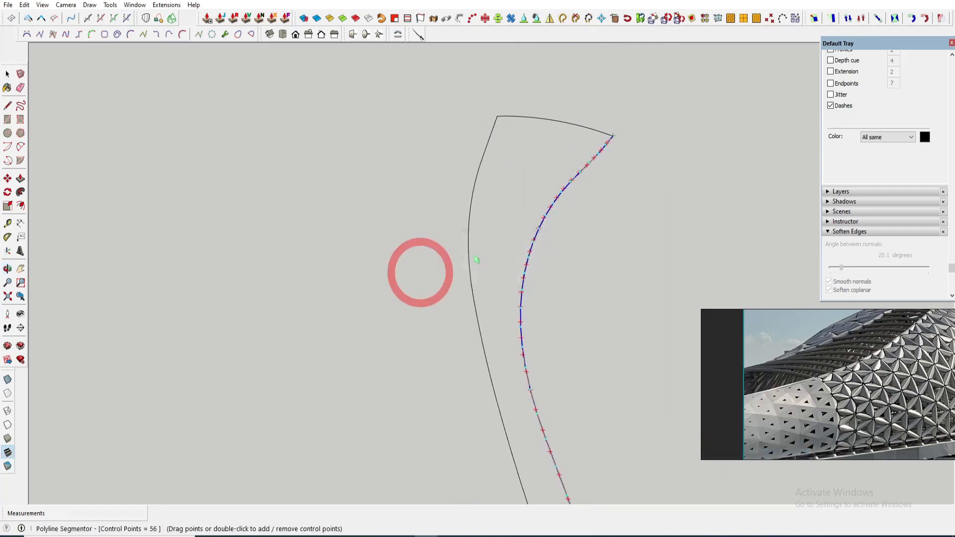
pyautogui.press('space')
# - Loft a skin between the two segmented side curves with Curviloft, then delete the strip's end arc
pyautogui.scroll(-3, 476, 260)
pyautogui.keyDown('shift'); pyautogui.moveTo(502, 294); pyautogui.dragTo(453, 169, button='middle'); pyautogui.keyUp('shift')
pyautogui.moveTo(471, 365); pyautogui.dragTo(415, 283, button='middle')
pyautogui.click(182, 34)
pyautogui.click(418, 271)
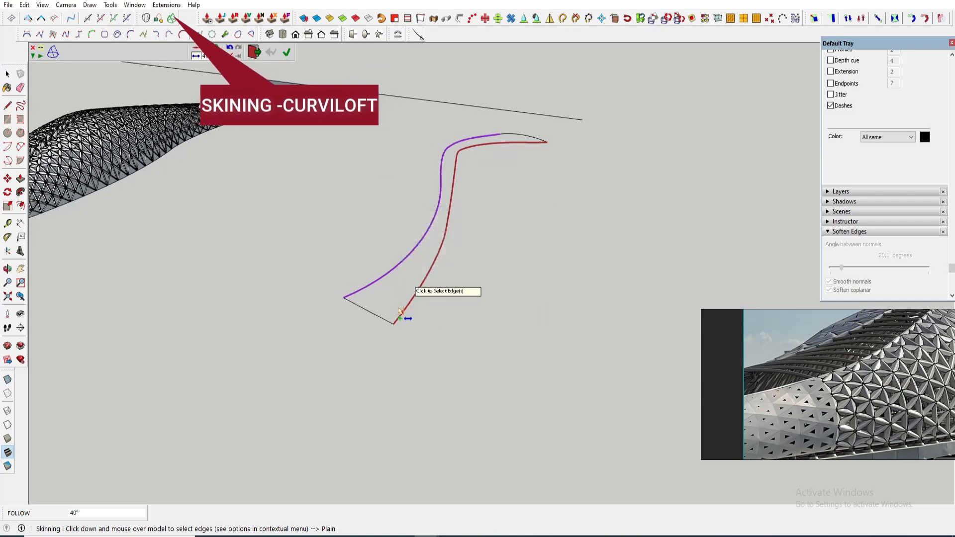
pyautogui.click(531, 178)
pyautogui.moveTo(348, 214); pyautogui.dragTo(424, 163, button='middle')
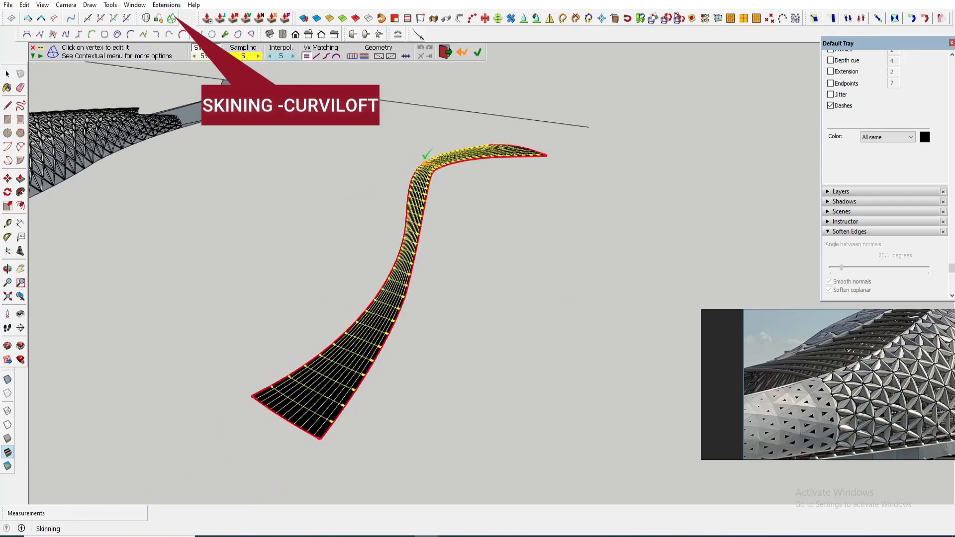
pyautogui.moveTo(436, 305); pyautogui.dragTo(426, 273, button='middle')
pyautogui.press('space')
pyautogui.click(404, 285)
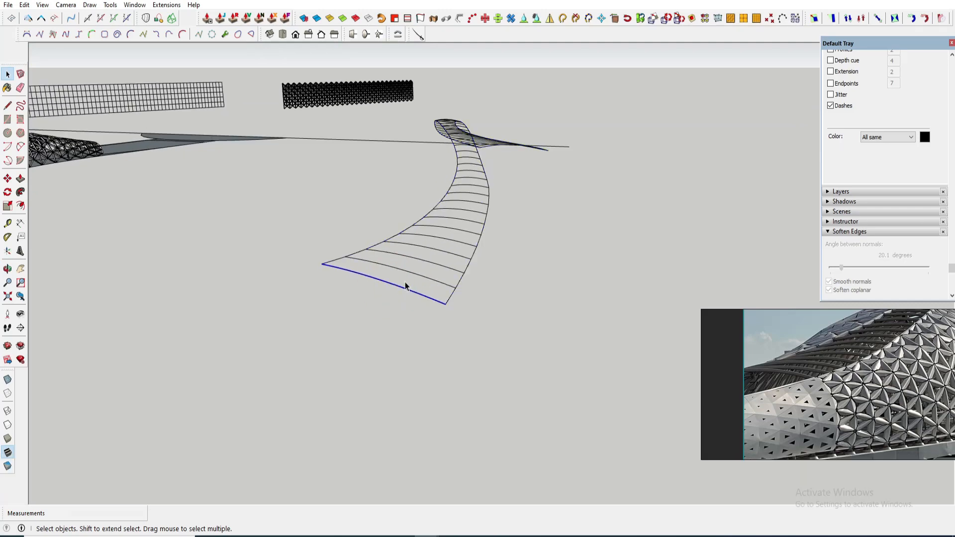
pyautogui.press('Delete')
# - Select all cross lines inside the skin group and convert them into tubes with Lines to Tubes
pyautogui.doubleClick(419, 275)
pyautogui.click(419, 275)
pyautogui.hotkey('ctrl', 'a')
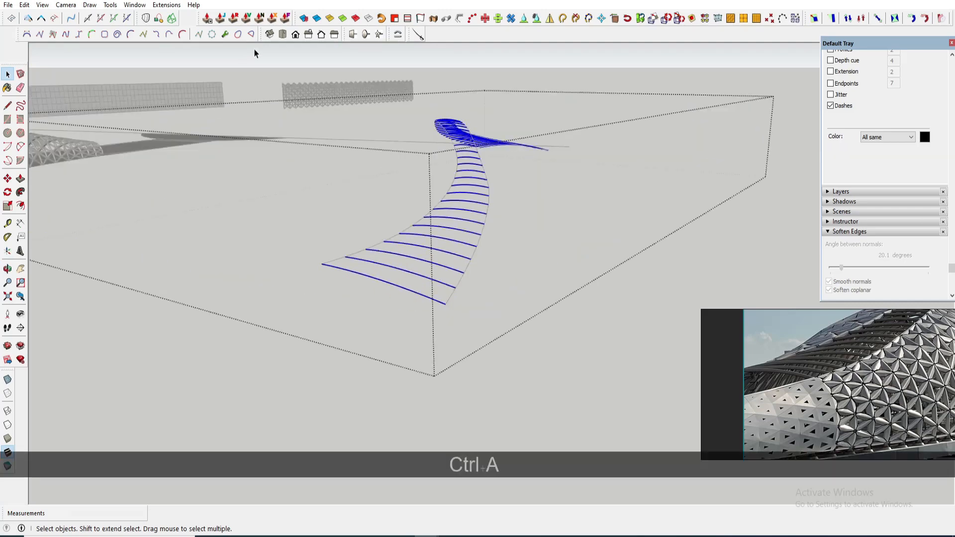
pyautogui.click(552, 20)
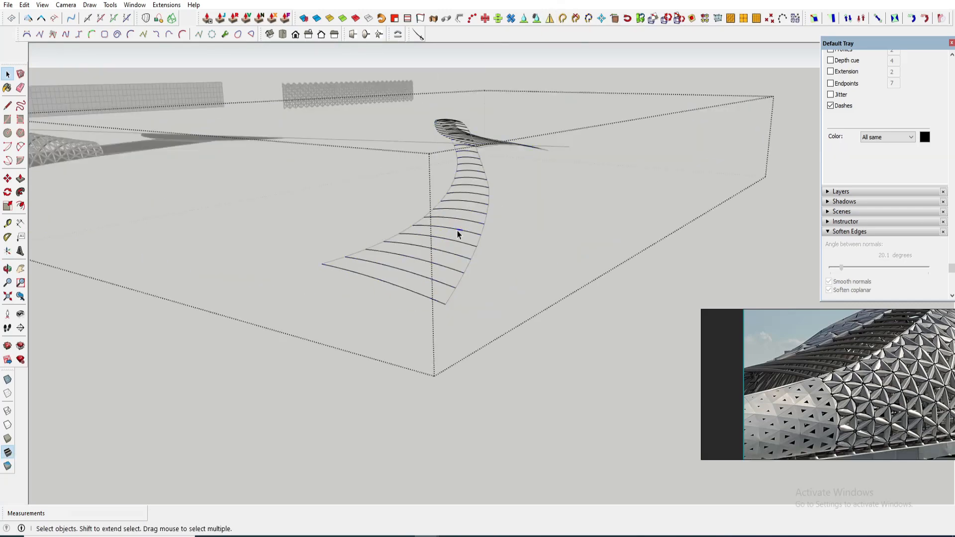
pyautogui.tripleClick(458, 231)
pyautogui.hotkey('ctrl', 'a')
pyautogui.click(562, 20)
pyautogui.scroll(1, 442, 225)
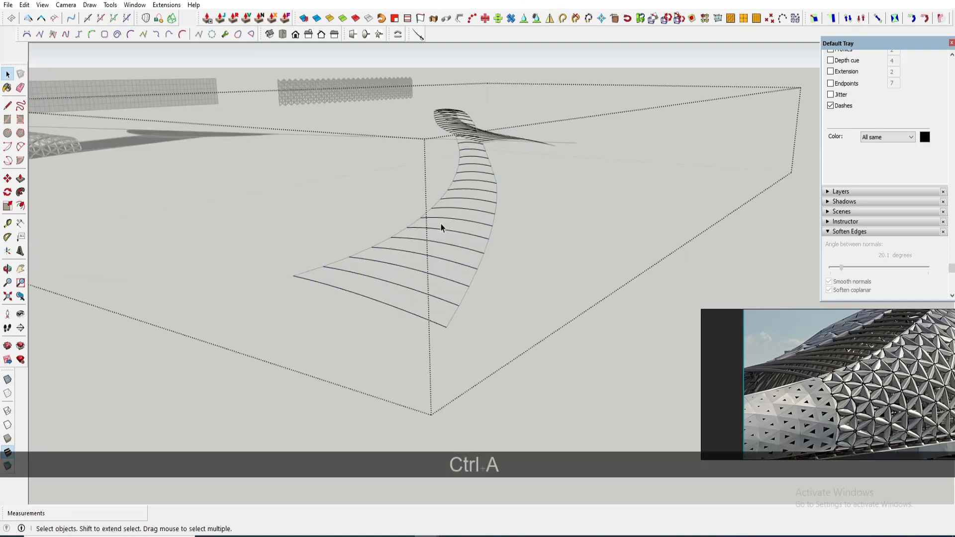
pyautogui.click(438, 242)
pyautogui.hotkey('ctrl', 'a')
pyautogui.moveTo(459, 187); pyautogui.dragTo(448, 222, button='middle')
pyautogui.keyDown('shift'); pyautogui.moveTo(344, 224); pyautogui.dragTo(363, 163, button='middle'); pyautogui.keyUp('shift')
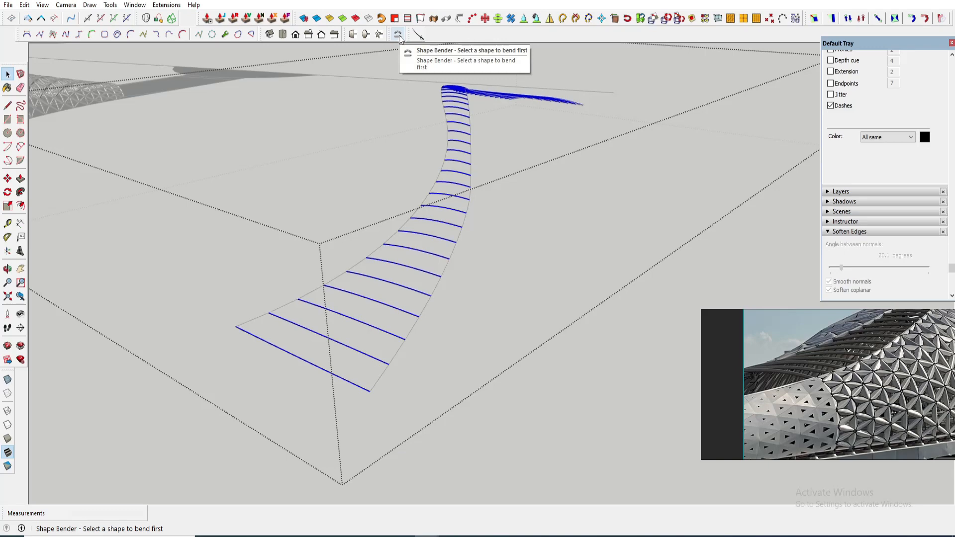
pyautogui.click(547, 289)
pyautogui.moveTo(545, 289)
pyautogui.mouseDown(button='middle')
pyautogui.moveTo(494, 260)
pyautogui.moveTo(500, 237)
pyautogui.mouseUp(button='middle')
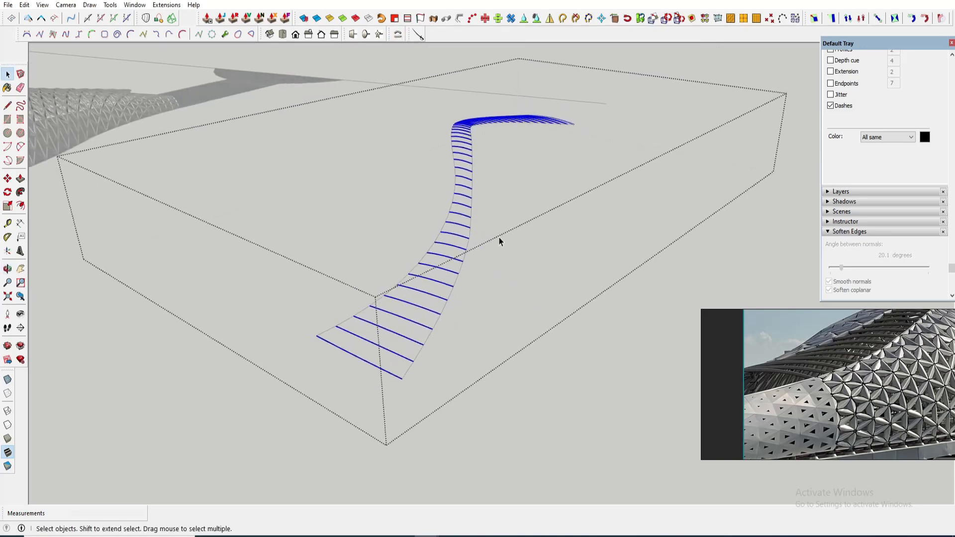
pyautogui.click(447, 320)
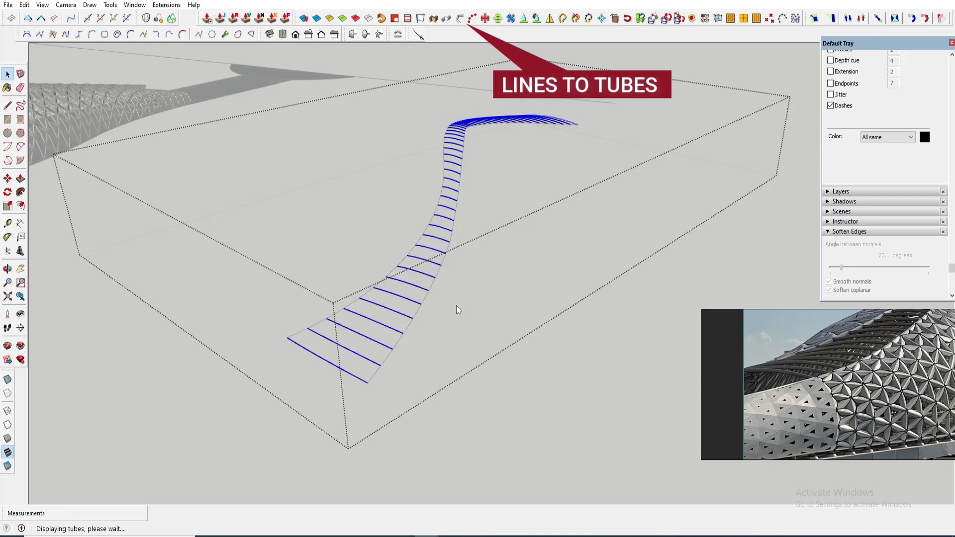
# - Inspect the generated tubes up close
pyautogui.scroll(5, 454, 309)
pyautogui.hotkey('ctrl', 'a')
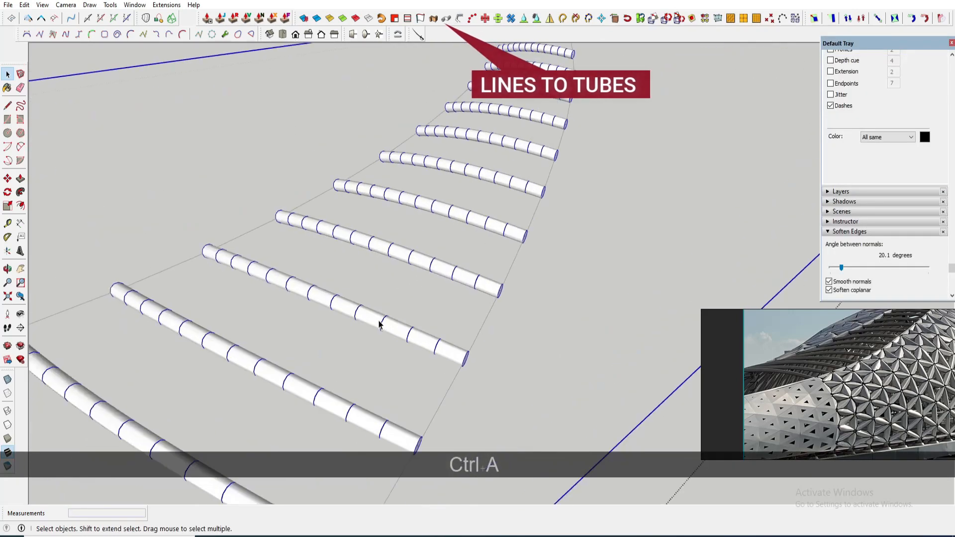
pyautogui.hotkey('ctrl', 'a')
pyautogui.scroll(-5, 450, 240)
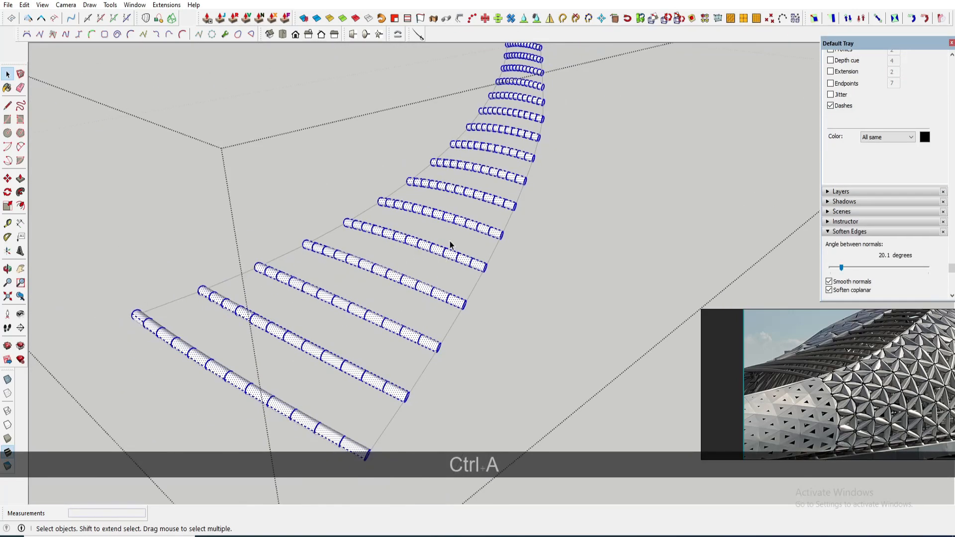
pyautogui.scroll(-4, 449, 241)
pyautogui.moveTo(451, 248); pyautogui.dragTo(466, 222, button='middle')
pyautogui.scroll(-4, 459, 222)
pyautogui.press('Escape')
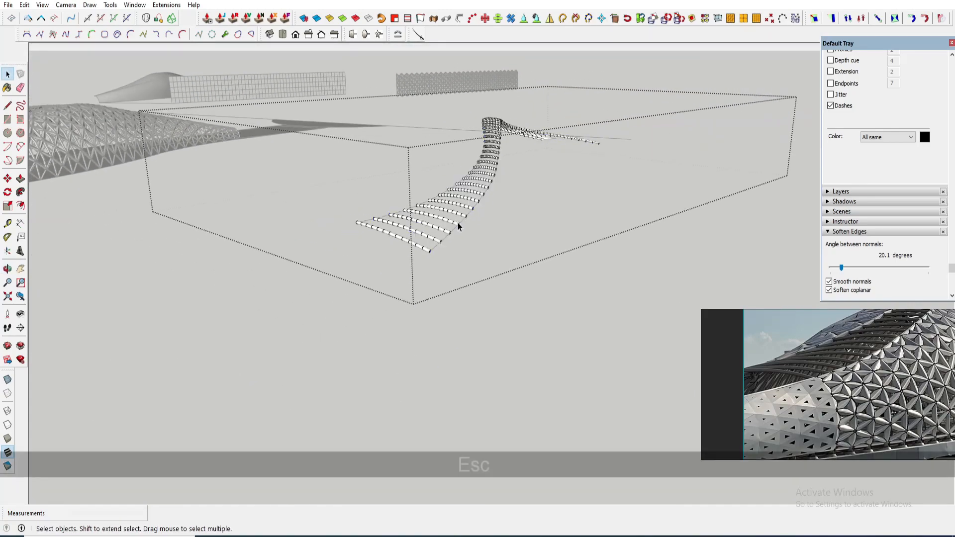
# - Examine the tube group in place between the two canopy lattice halves
pyautogui.click(430, 252)
pyautogui.scroll(-3, 448, 209)
pyautogui.scroll(9, 375, 232)
pyautogui.keyDown('shift'); pyautogui.moveTo(268, 214); pyautogui.dragTo(573, 408, button='middle'); pyautogui.keyUp('shift')
pyautogui.click(387, 185)
pyautogui.scroll(-5, 386, 185)
pyautogui.press('space')
pyautogui.click(513, 298)
pyautogui.keyDown('shift'); pyautogui.moveTo(573, 408); pyautogui.dragTo(563, 324, button='middle'); pyautogui.keyUp('shift')
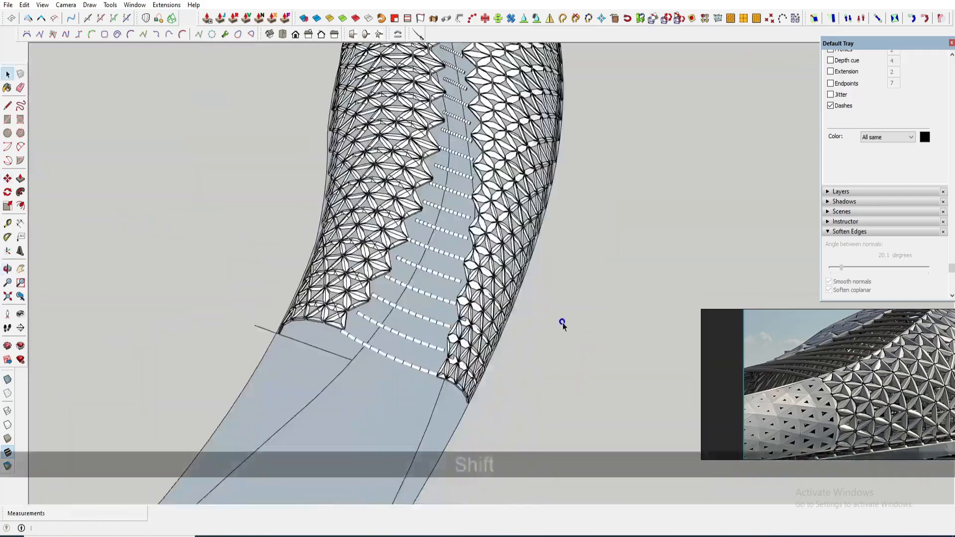
# - Nudge the tube group slightly with Move so its ends sit against the canopy lattice
pyautogui.scroll(5, 432, 371)
pyautogui.scroll(1, 404, 366)
pyautogui.click(404, 361)
pyautogui.press('m')
pyautogui.scroll(4, 429, 372)
pyautogui.click(422, 381)
pyautogui.click(423, 378)
pyautogui.press('space')
pyautogui.scroll(-8, 500, 316)
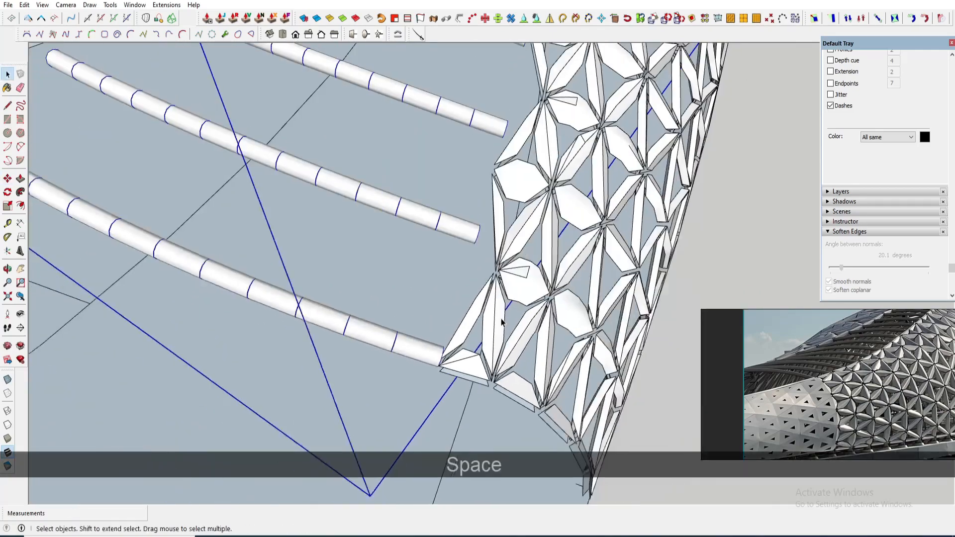
# - Place a perpendicular triangular face at the end of the next strip's curve with Perpendicular Custom Face
pyautogui.moveTo(480, 251); pyautogui.dragTo(475, 126, button='middle')
pyautogui.press('space')
pyautogui.click(551, 222)
pyautogui.moveTo(551, 219)
pyautogui.mouseDown(button='middle')
pyautogui.moveTo(568, 287)
pyautogui.moveTo(552, 232)
pyautogui.mouseUp(button='middle')
pyautogui.scroll(-5, 552, 232)
pyautogui.moveTo(795, 239); pyautogui.dragTo(557, 255, button='middle')
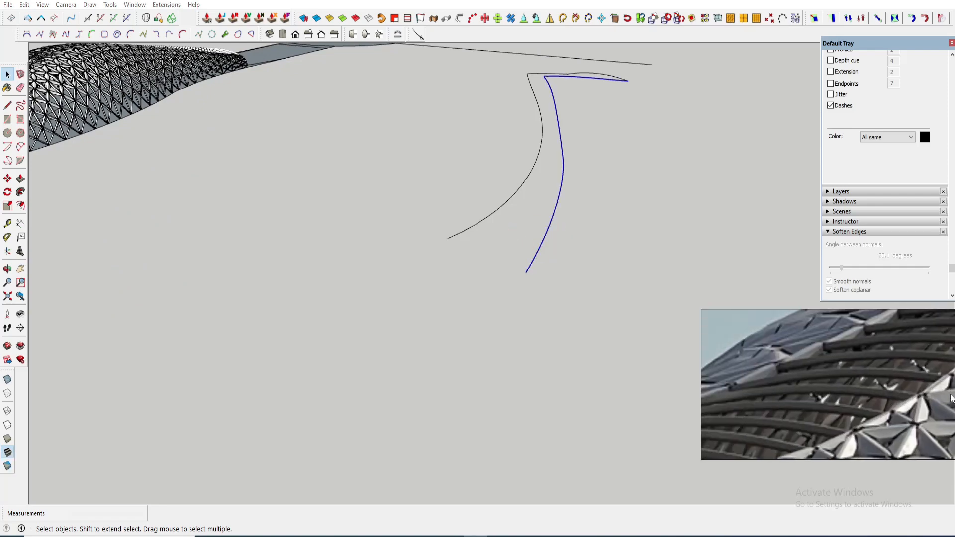
pyautogui.moveTo(564, 250); pyautogui.dragTo(515, 309, button='middle')
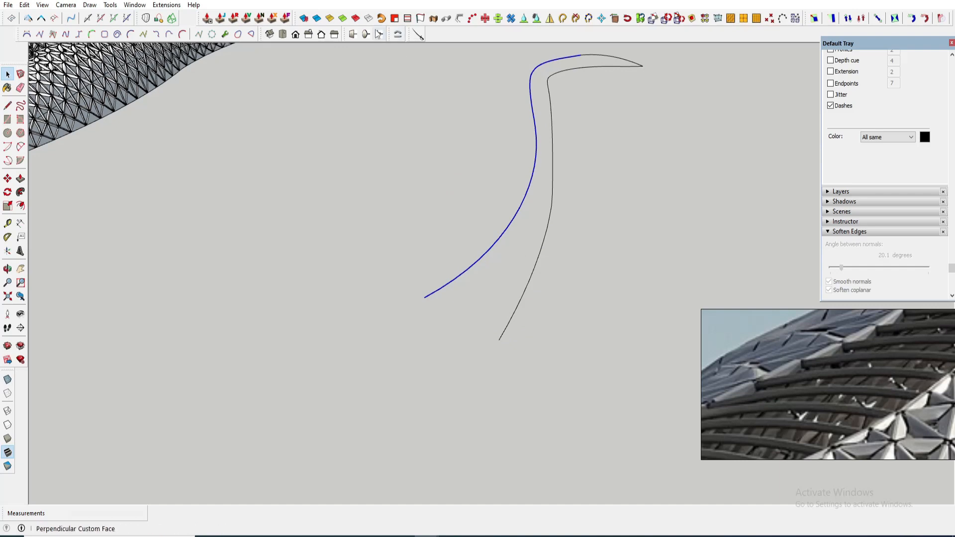
pyautogui.click(429, 290)
pyautogui.press('space')
pyautogui.scroll(5, 334, 230)
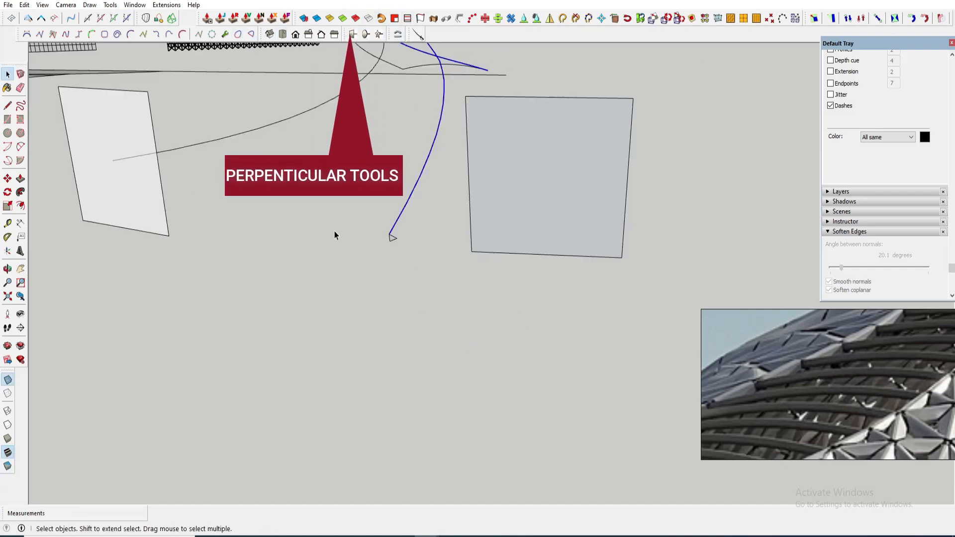
# - Copy the triangular profile to the other curve's end and mirror it with Scale
pyautogui.press('m')
pyautogui.press('ctrl')
pyautogui.click(381, 230)
pyautogui.keyDown('shift'); pyautogui.moveTo(167, 214); pyautogui.dragTo(518, 266, button='middle'); pyautogui.keyUp('shift')
pyautogui.scroll(5, 369, 203)
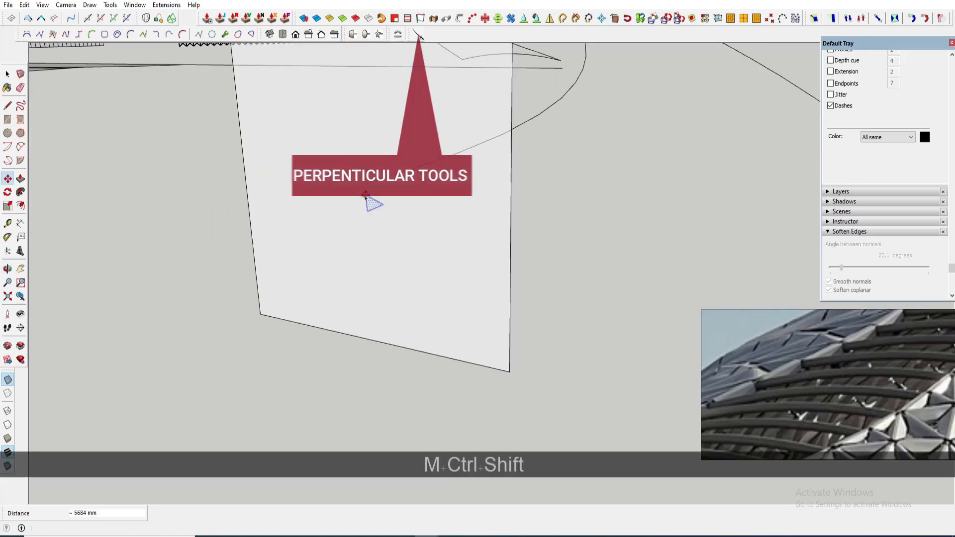
pyautogui.click(368, 197)
pyautogui.press('s')
pyautogui.scroll(5, 391, 204)
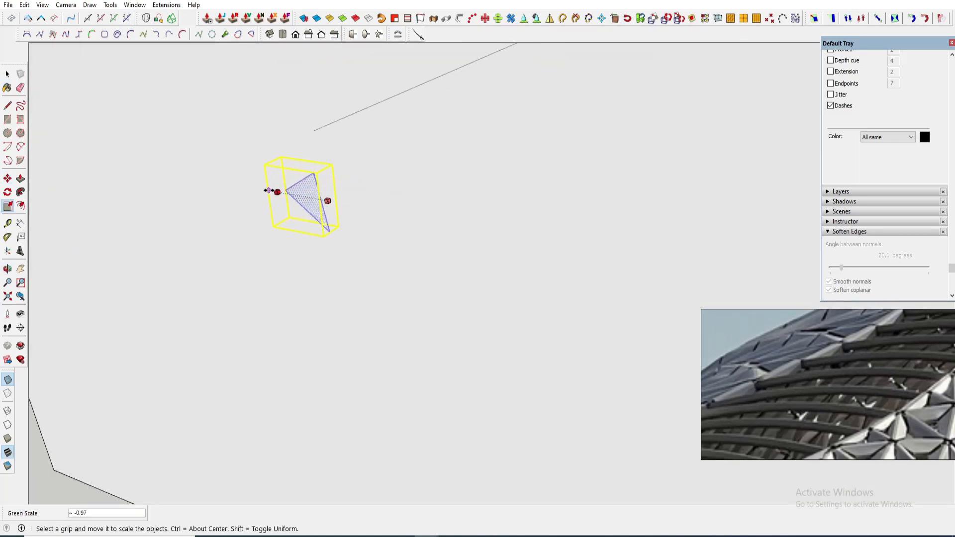
pyautogui.click(265, 188)
pyautogui.press('space')
# - Sweep the triangular profile along its curve with Follow Me
pyautogui.scroll(-9, 323, 233)
pyautogui.keyDown('shift'); pyautogui.moveTo(576, 273); pyautogui.dragTo(437, 213, button='middle'); pyautogui.keyUp('shift')
pyautogui.scroll(3, 428, 216)
pyautogui.click(406, 228)
pyautogui.keyDown('shift'); pyautogui.moveTo(405, 227); pyautogui.dragTo(498, 281, button='middle'); pyautogui.keyUp('shift')
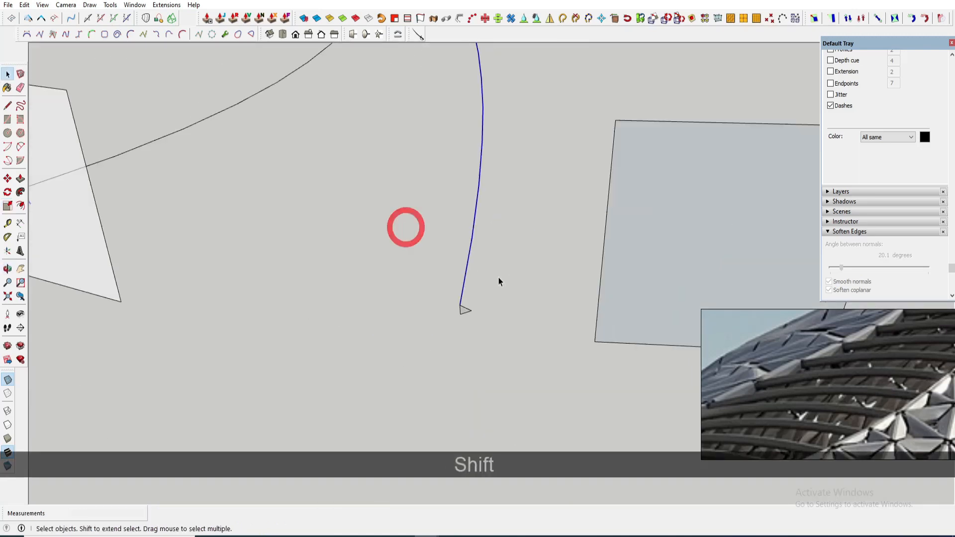
pyautogui.click(23, 194)
pyautogui.scroll(4, 454, 305)
pyautogui.click(482, 324)
pyautogui.scroll(-9, 463, 326)
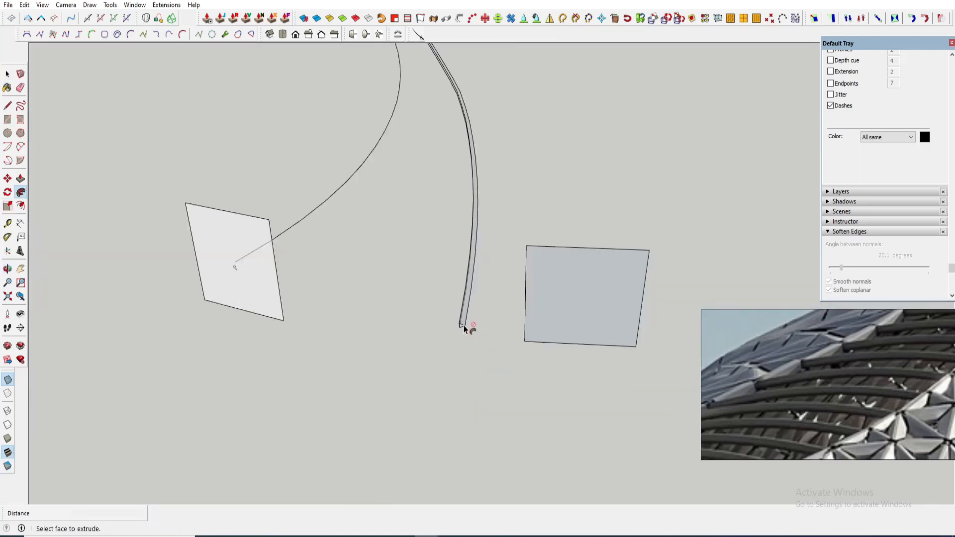
pyautogui.moveTo(464, 324); pyautogui.dragTo(464, 220, button='middle')
pyautogui.press('space')
# - Group the swept curved member
pyautogui.scroll(4, 448, 206)
pyautogui.tripleClick(435, 195)
pyautogui.press('g')
pyautogui.press('Escape')
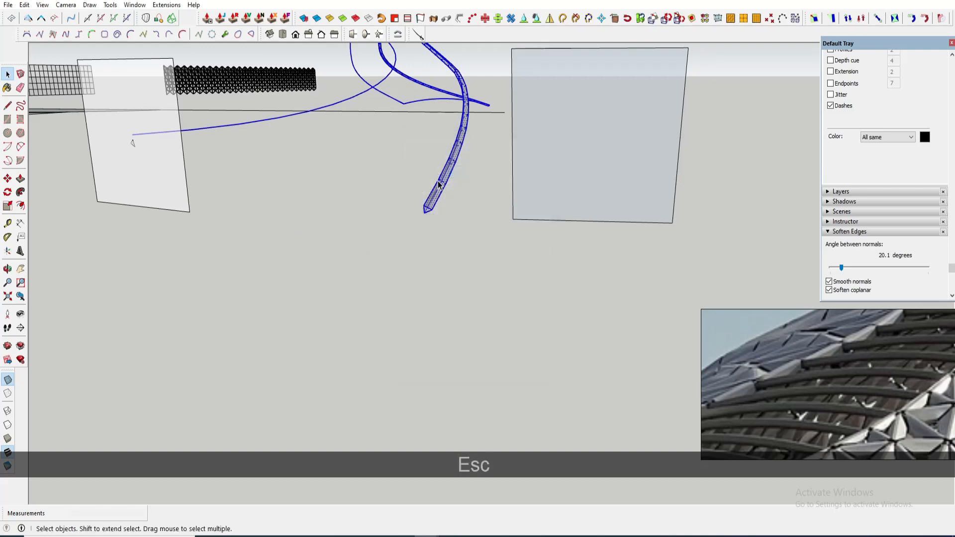
# - Move the second triangular profile onto the other curve's end and delete the leftover edge
pyautogui.scroll(-2, 431, 202)
pyautogui.click(330, 190)
pyautogui.scroll(6, 299, 224)
pyautogui.click(293, 213)
pyautogui.press('m')
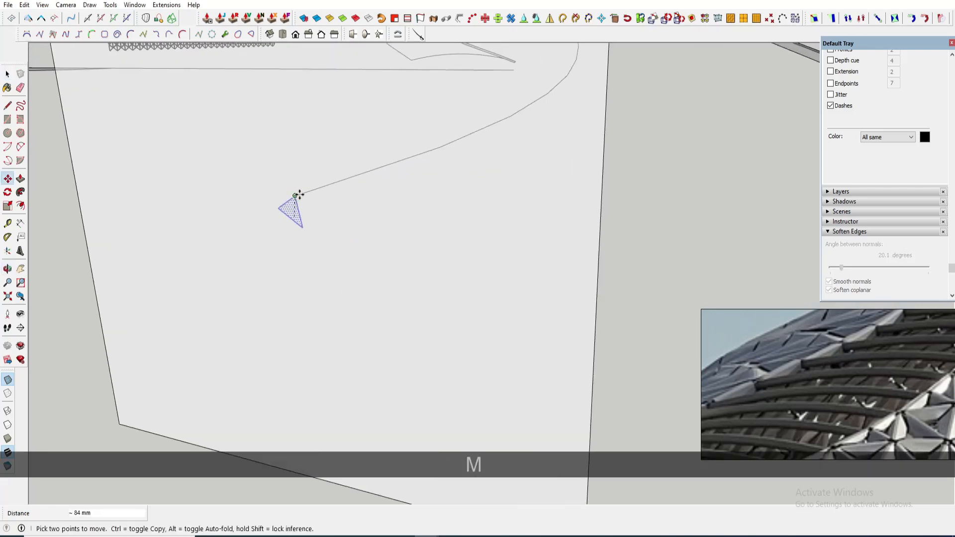
pyautogui.moveTo(330, 231); pyautogui.dragTo(401, 245, button='middle')
pyautogui.press('space')
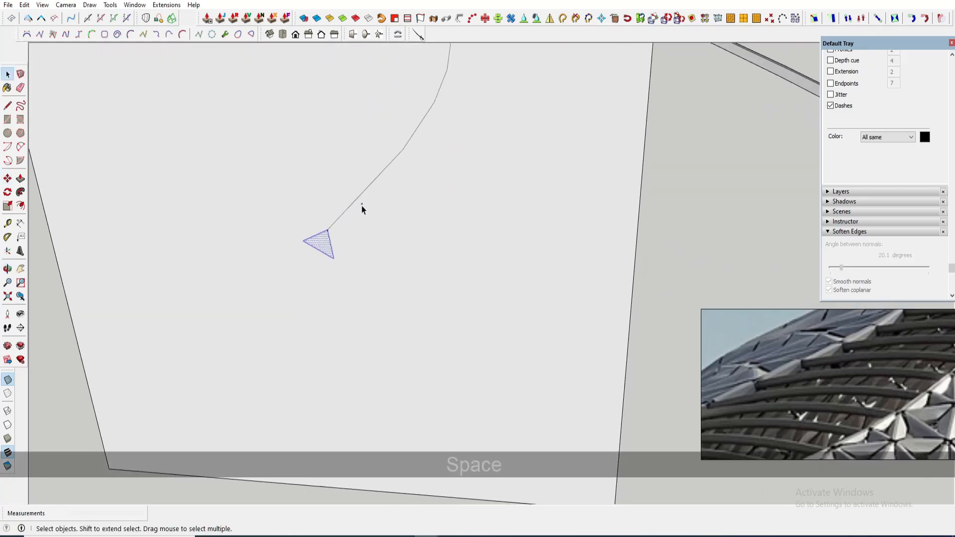
pyautogui.scroll(-4, 388, 260)
pyautogui.click(435, 272)
pyautogui.press('Delete')
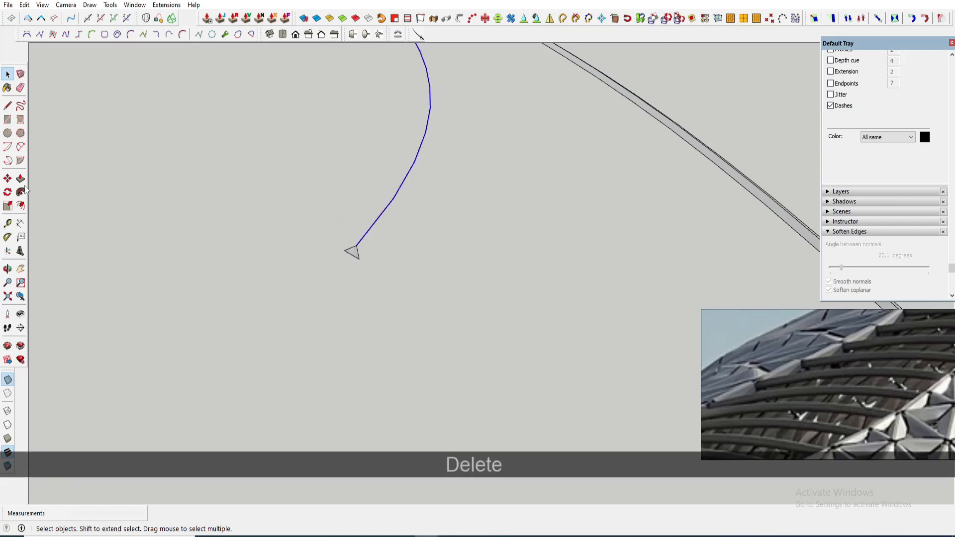
# - Sweep the second profile along its curve with Follow Me and erase the leftover geometry
pyautogui.click(21, 192)
pyautogui.press('e')
pyautogui.scroll(-3, 414, 131)
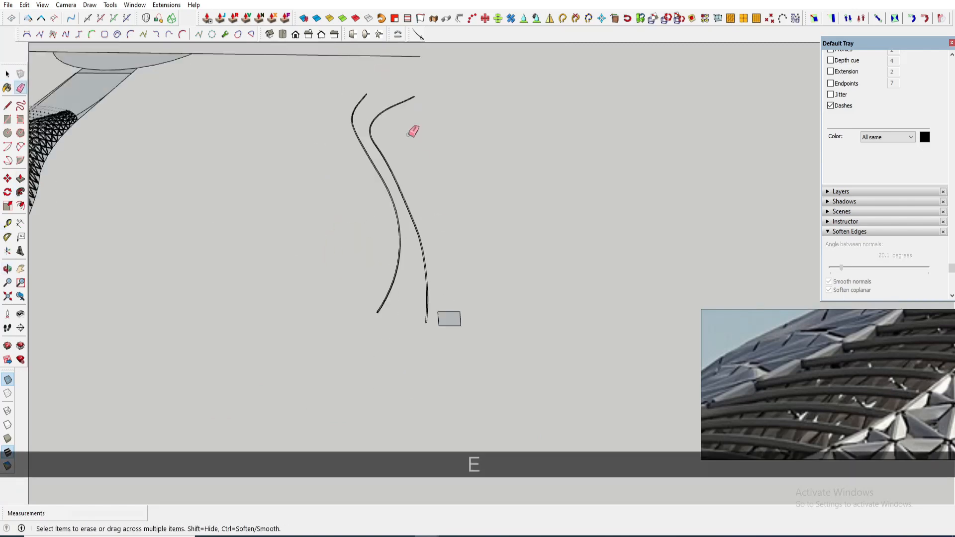
pyautogui.press('Delete')
pyautogui.scroll(-3, 480, 308)
# - Group both swept curved members together
pyautogui.moveTo(495, 318); pyautogui.dragTo(378, 139)
pyautogui.press('g')
pyautogui.press('Return')
pyautogui.scroll(2, 433, 294)
# - Move the curved members group into place at the canopy edge beside the tubes
pyautogui.press('m')
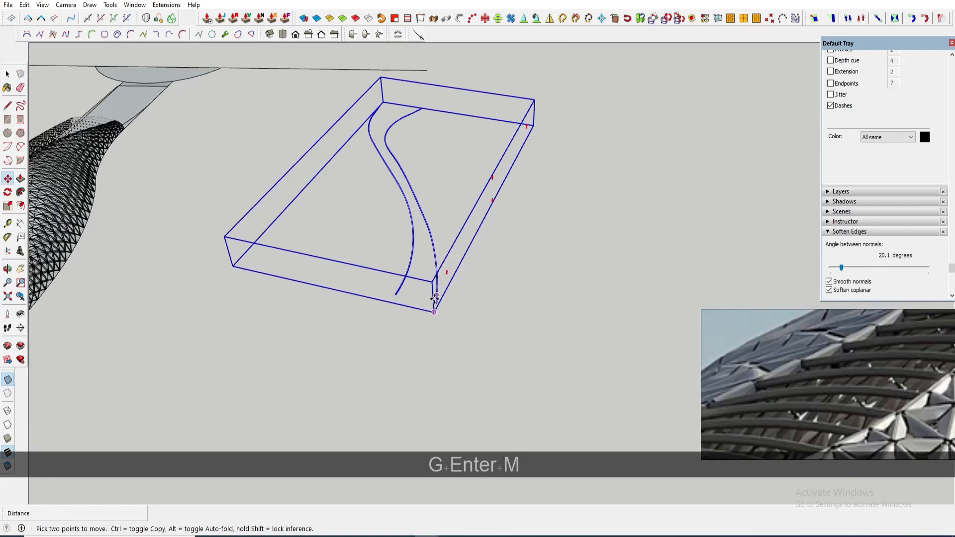
pyautogui.click(584, 203)
pyautogui.scroll(10, 398, 259)
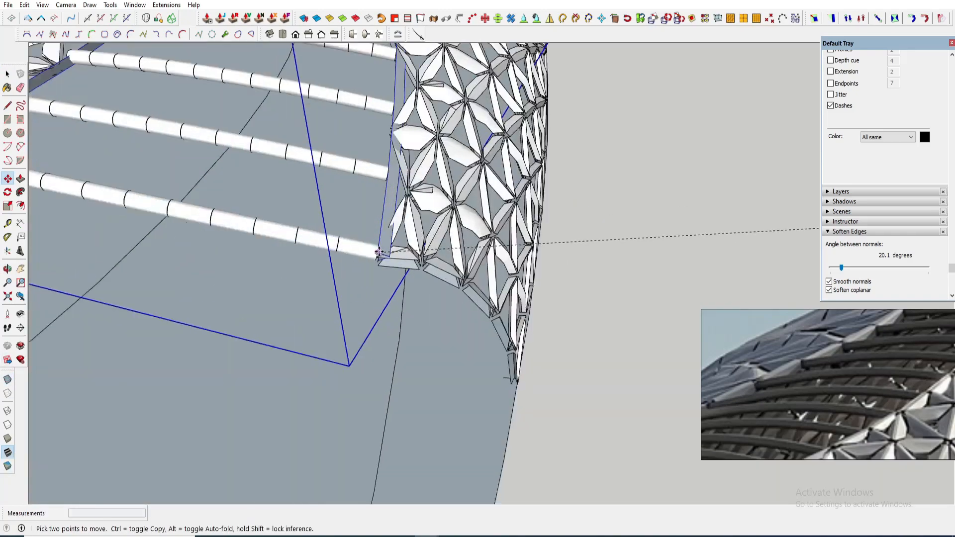
pyautogui.scroll(4, 380, 262)
pyautogui.click(376, 252)
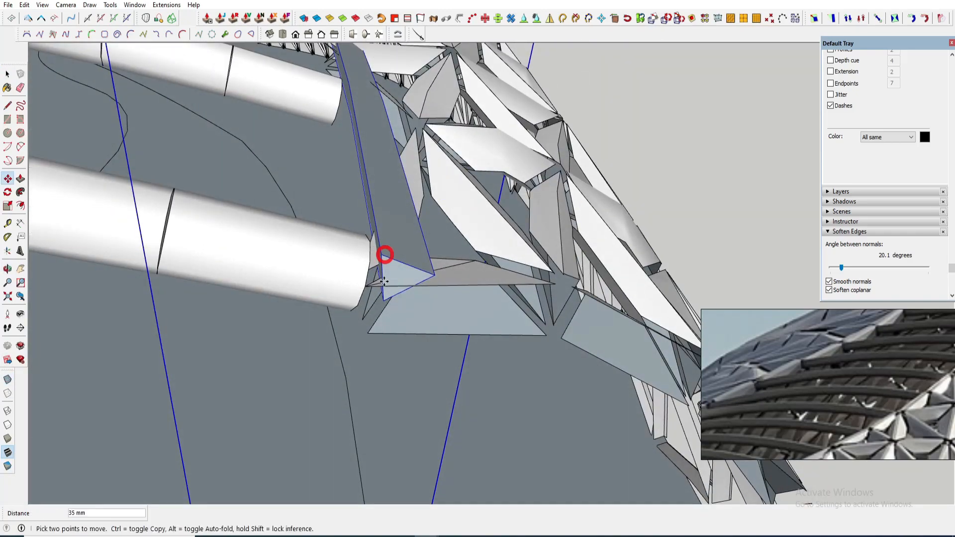
pyautogui.click(366, 286)
pyautogui.scroll(-3, 444, 281)
pyautogui.moveTo(465, 283); pyautogui.dragTo(522, 303, button='middle')
pyautogui.scroll(5, 551, 131)
pyautogui.press('m')
pyautogui.press('space')
pyautogui.scroll(-5, 497, 238)
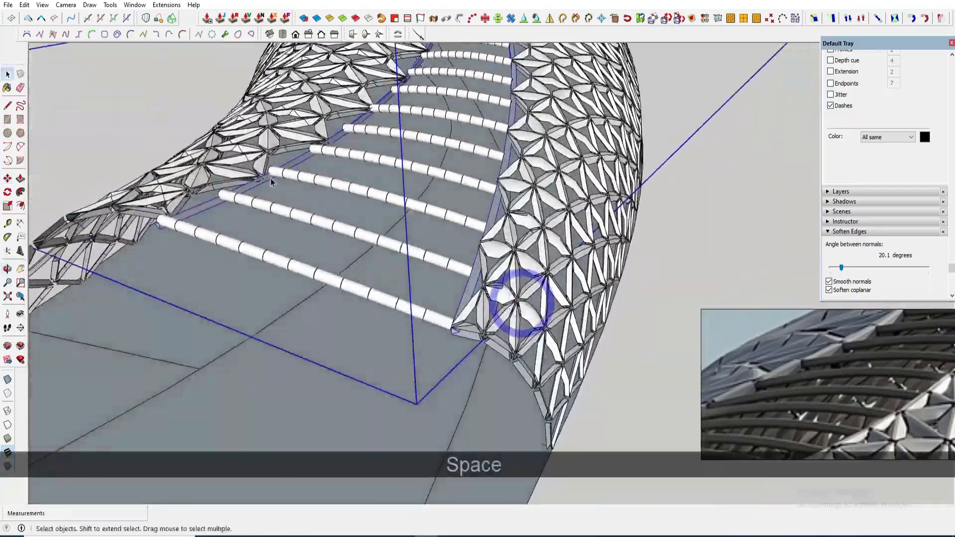
# - Review the canopy with its new tubes and curved edge members
pyautogui.moveTo(271, 182); pyautogui.dragTo(293, 221, button='middle')
pyautogui.click(665, 233)
pyautogui.scroll(-5, 557, 253)
pyautogui.moveTo(552, 251); pyautogui.dragTo(474, 242, button='middle')
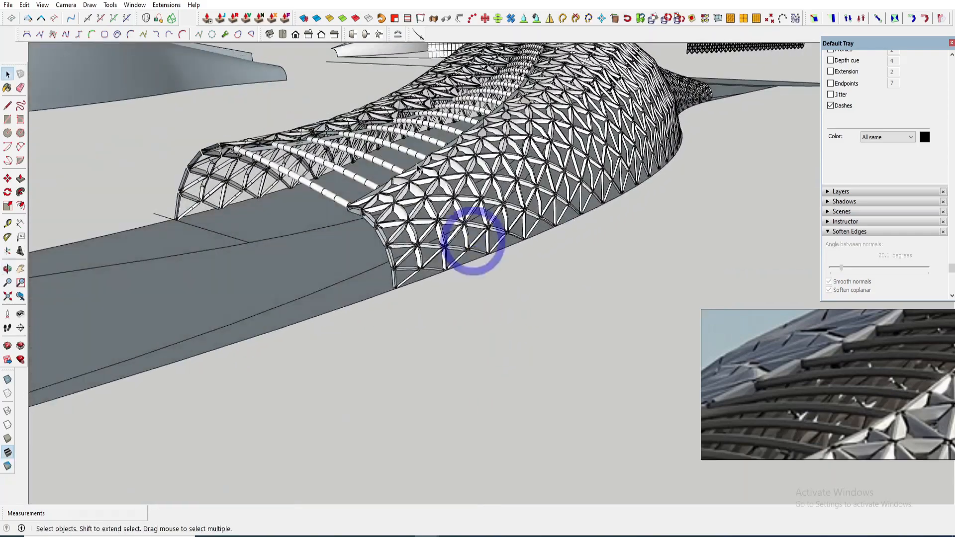
pyautogui.scroll(5, 369, 159)
pyautogui.press('space')
pyautogui.click(368, 172)
pyautogui.click(317, 22)
pyautogui.scroll(-7, 390, 226)
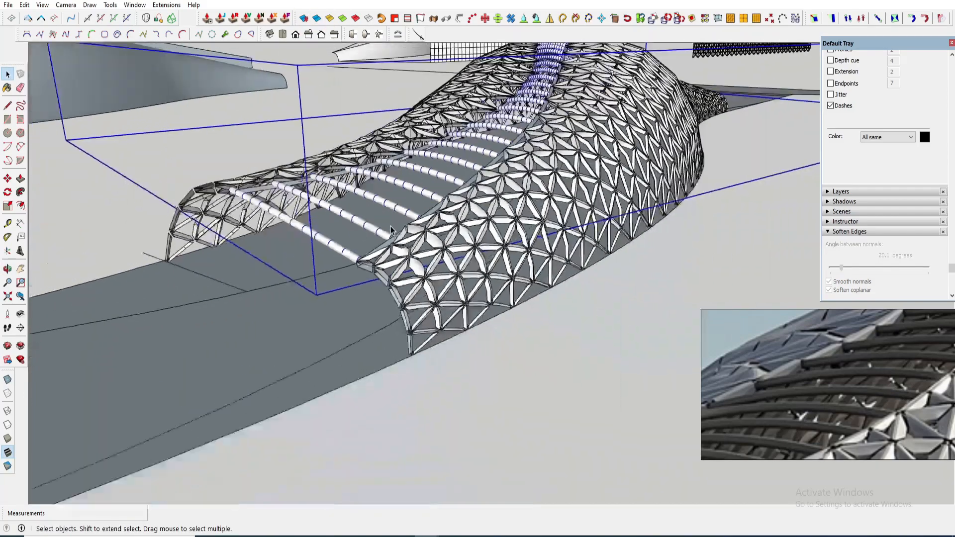
# - Orbit around the bridge to examine the deck beyond the canopy's end against the reference photos
pyautogui.click(516, 332)
pyautogui.moveTo(516, 332); pyautogui.dragTo(524, 282, button='middle')
pyautogui.moveTo(594, 340); pyautogui.dragTo(385, 363, button='middle')
pyautogui.scroll(-2, 514, 348)
pyautogui.scroll(-9, 800, 366)
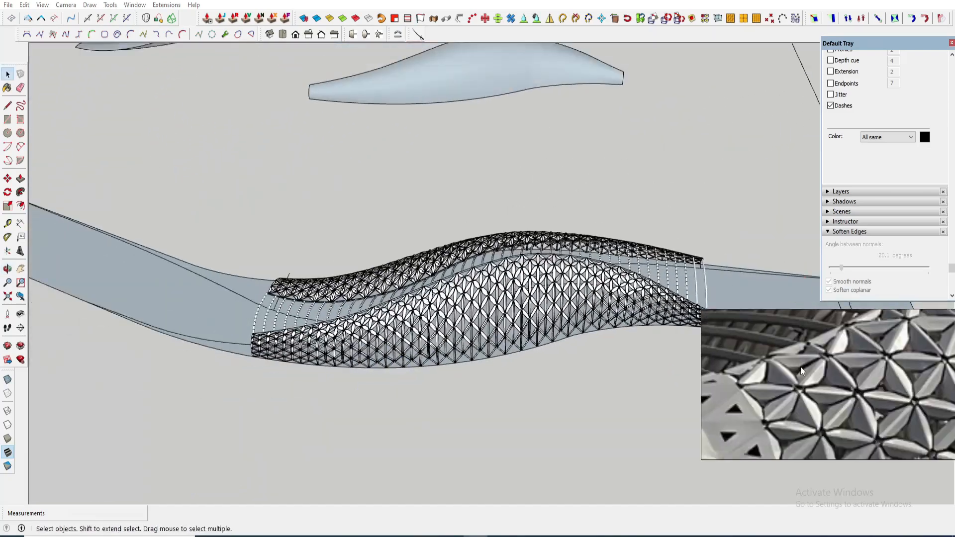
pyautogui.moveTo(803, 358); pyautogui.dragTo(846, 392)
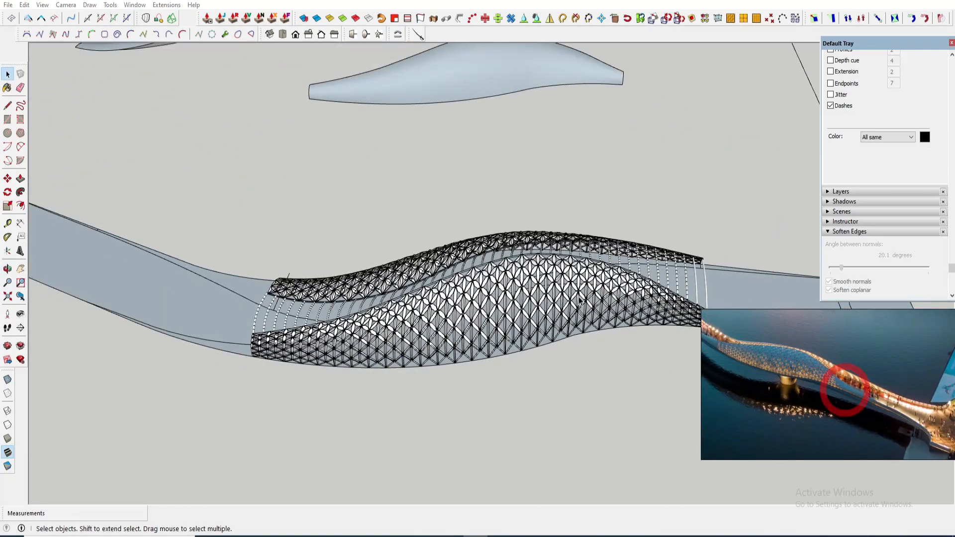
pyautogui.moveTo(527, 343)
pyautogui.mouseDown(button='middle')
pyautogui.moveTo(397, 371)
pyautogui.moveTo(348, 356)
pyautogui.mouseUp(button='middle')
pyautogui.moveTo(461, 286)
pyautogui.keyDown('shift'); pyautogui.mouseDown(button='middle')
pyautogui.moveTo(483, 325)
pyautogui.moveTo(533, 265)
pyautogui.mouseUp(button='middle'); pyautogui.keyUp('shift')
pyautogui.moveTo(512, 363)
pyautogui.mouseDown(button='middle')
pyautogui.moveTo(448, 343)
pyautogui.moveTo(442, 369)
pyautogui.moveTo(476, 393)
pyautogui.moveTo(472, 412)
pyautogui.moveTo(492, 334)
pyautogui.mouseUp(button='middle')
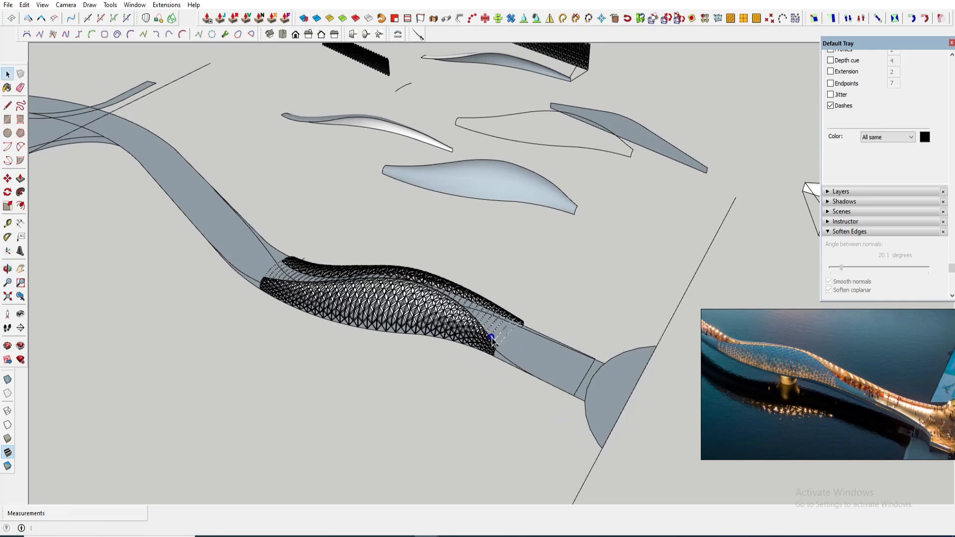
pyautogui.moveTo(485, 340); pyautogui.dragTo(535, 370, button='middle')
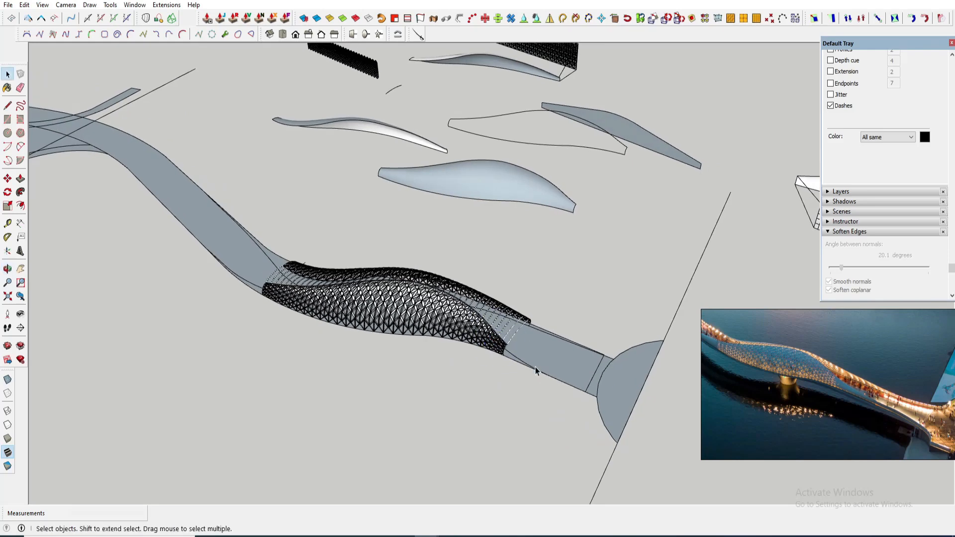
pyautogui.scroll(5, 406, 335)
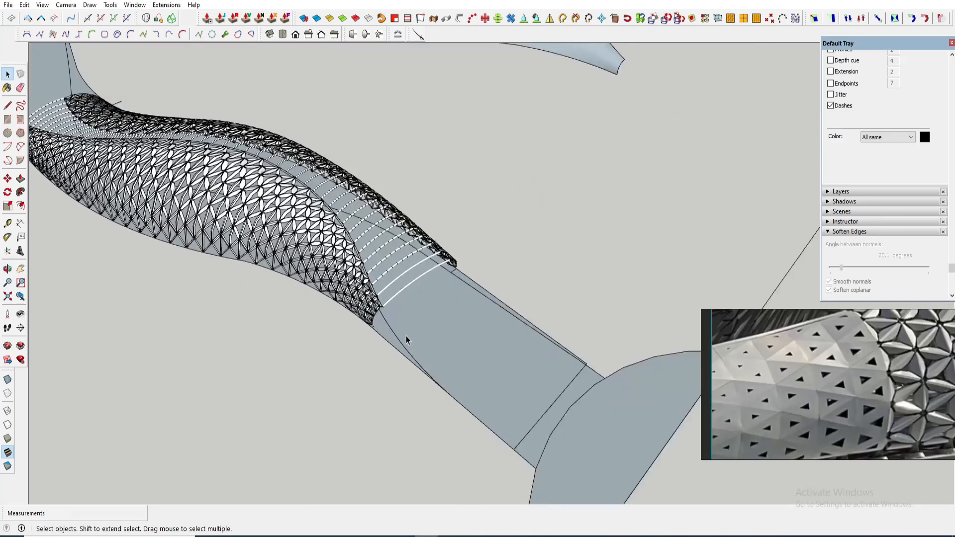
pyautogui.scroll(-4, 406, 336)
pyautogui.scroll(3, 542, 134)
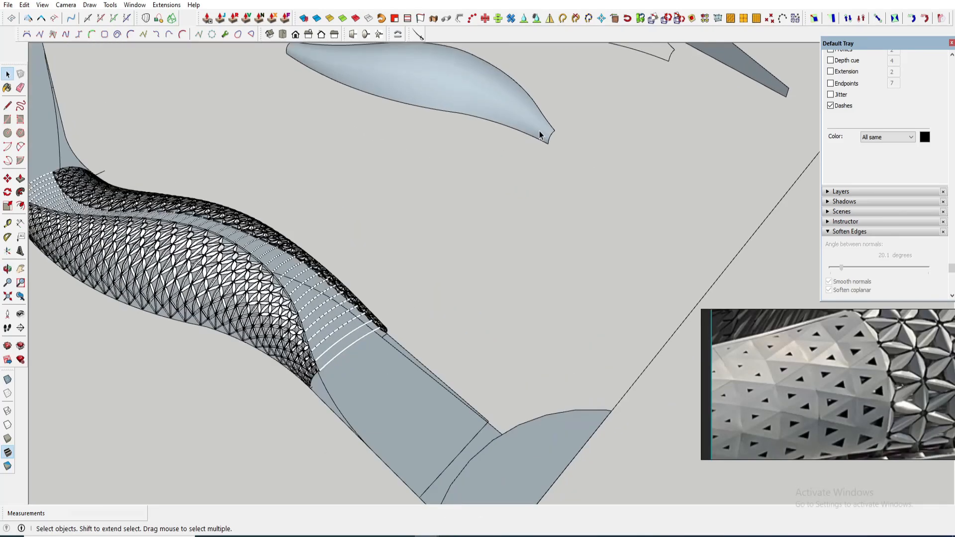
# - Select the curved end edge of the floating curved panel and copy it
pyautogui.doubleClick(541, 133)
pyautogui.moveTo(540, 117); pyautogui.dragTo(568, 156)
pyautogui.scroll(3, 569, 159)
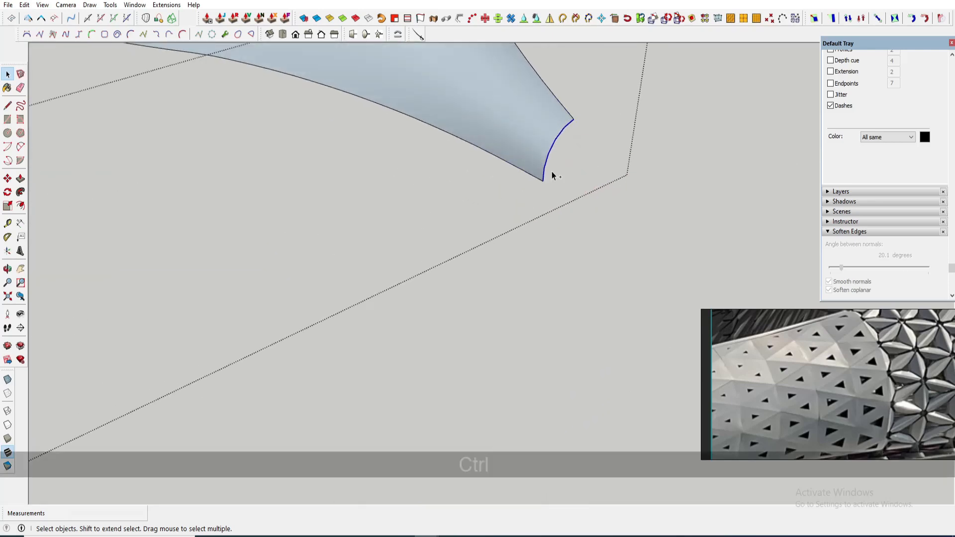
pyautogui.hotkey('ctrl', 'c')
pyautogui.scroll(-3, 554, 174)
pyautogui.hotkey('ctrl', 'c')
pyautogui.scroll(-3, 556, 176)
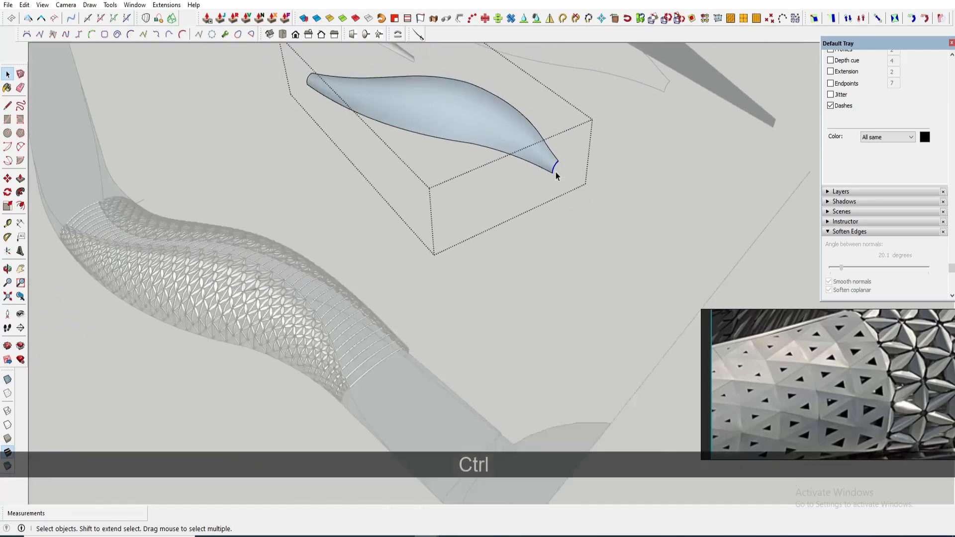
# - Paste the copied curve near the canopy's end and make it a component
pyautogui.click(339, 369)
pyautogui.scroll(3, 358, 388)
pyautogui.keyDown('shift'); pyautogui.moveTo(367, 398); pyautogui.dragTo(439, 326, button='middle'); pyautogui.keyUp('shift')
pyautogui.hotkey('ctrl', 'v')
pyautogui.scroll(1, 443, 328)
pyautogui.press('g')
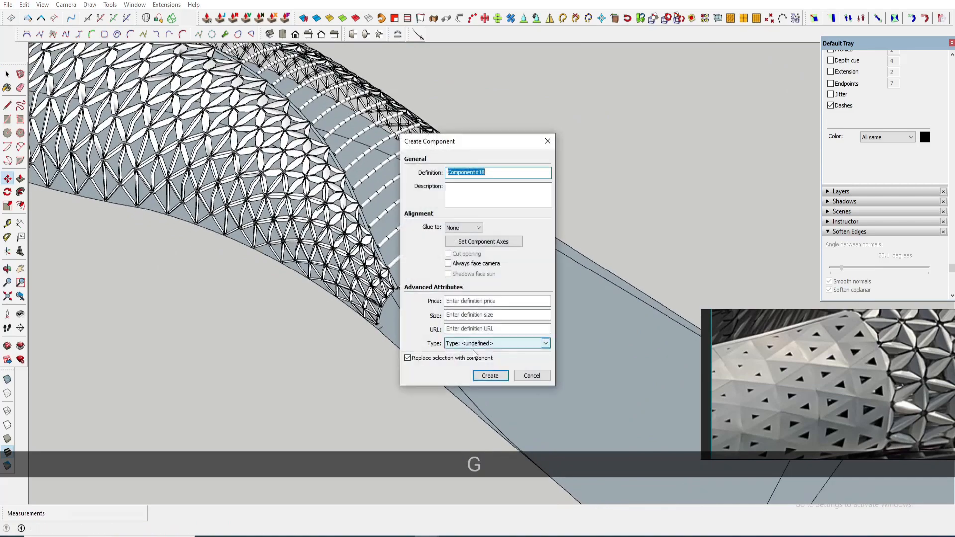
pyautogui.press('Return')
pyautogui.press('m')
pyautogui.scroll(5, 455, 343)
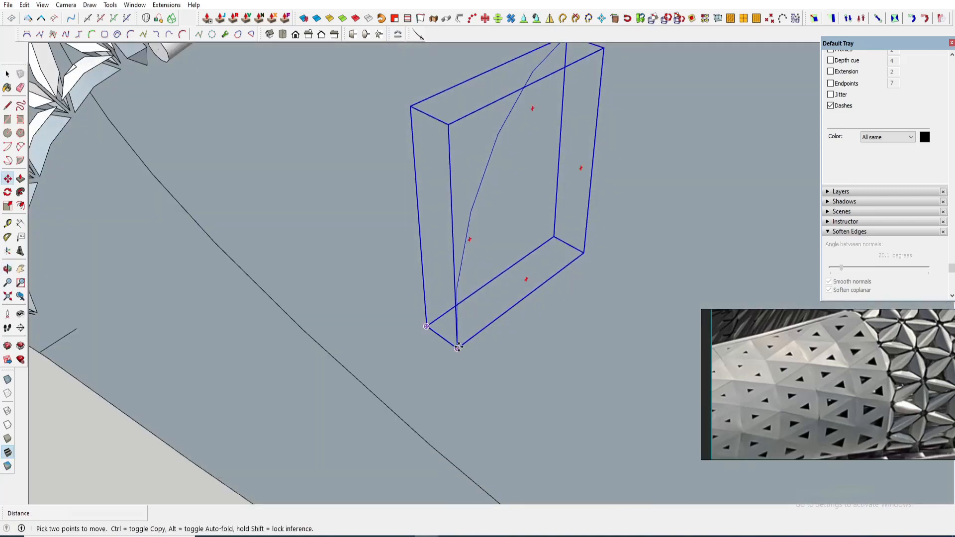
pyautogui.scroll(-5, 457, 347)
pyautogui.scroll(4, 307, 340)
pyautogui.press('space')
# - Copy the curve component along the deck's side edge to a point about 14003 mm away
pyautogui.scroll(-2, 315, 320)
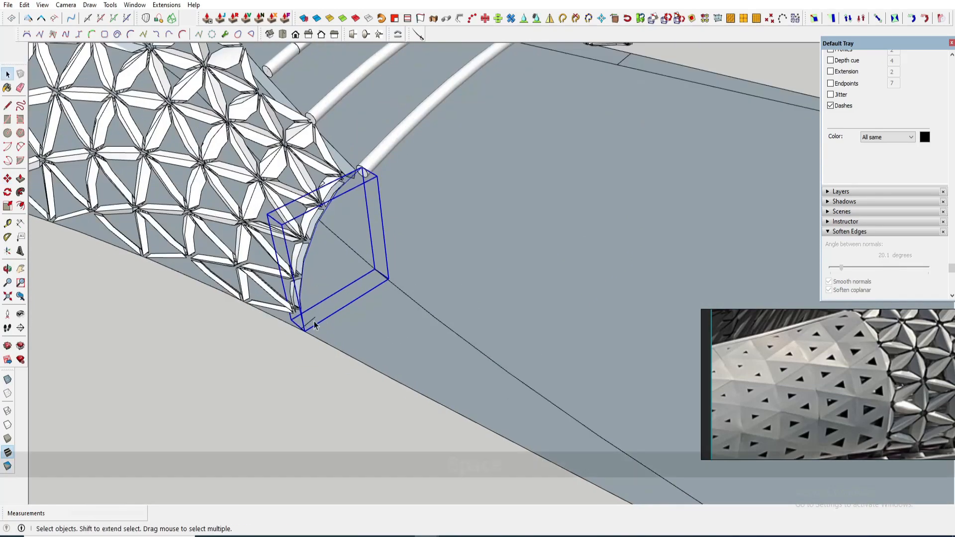
pyautogui.scroll(2, 298, 318)
pyautogui.doubleClick(298, 317)
pyautogui.press('m')
pyautogui.press('ctrl')
pyautogui.click(300, 325)
pyautogui.scroll(-3, 309, 323)
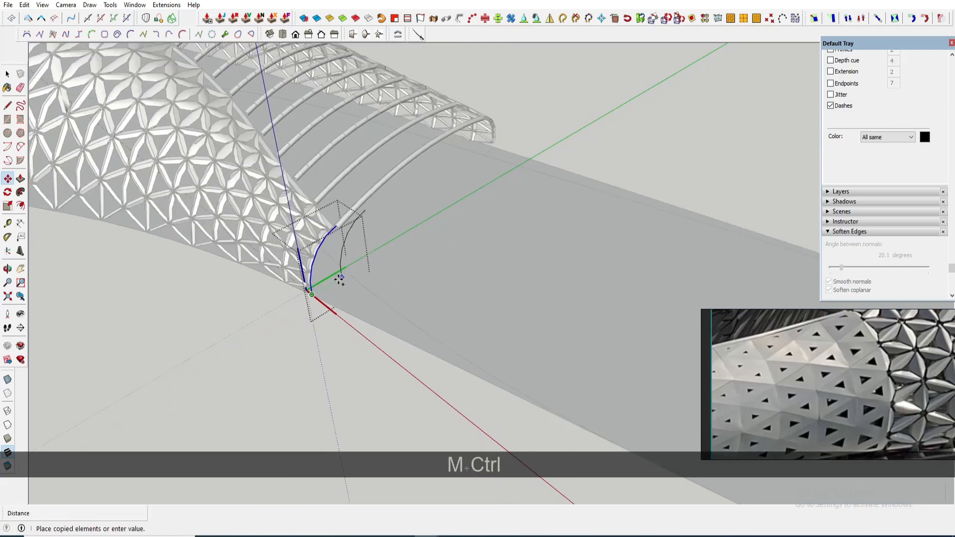
pyautogui.press('shift')
pyautogui.scroll(1, 474, 360)
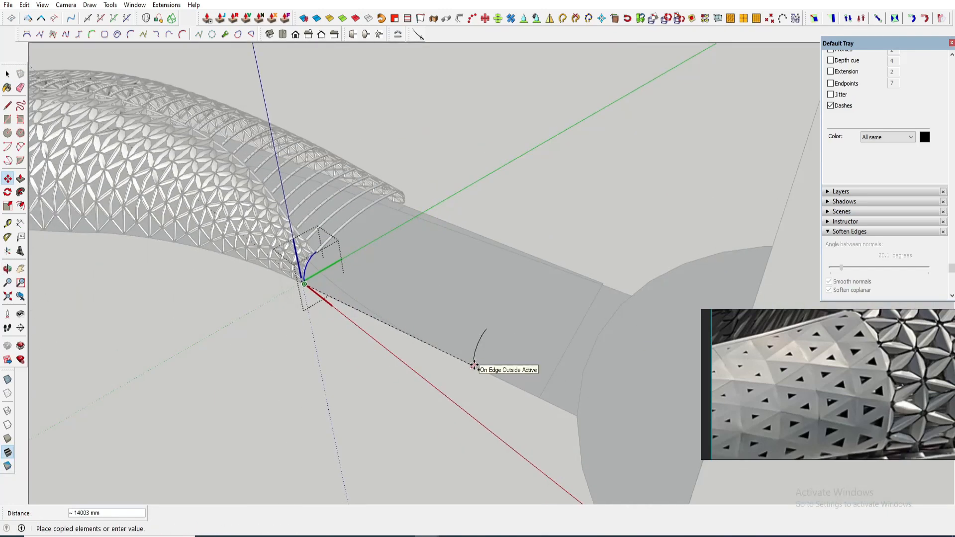
pyautogui.click(478, 365)
# - Place a guide point 1200 mm from the copied curve's base with the Tape Measure
pyautogui.moveTo(511, 347); pyautogui.dragTo(370, 225, button='middle')
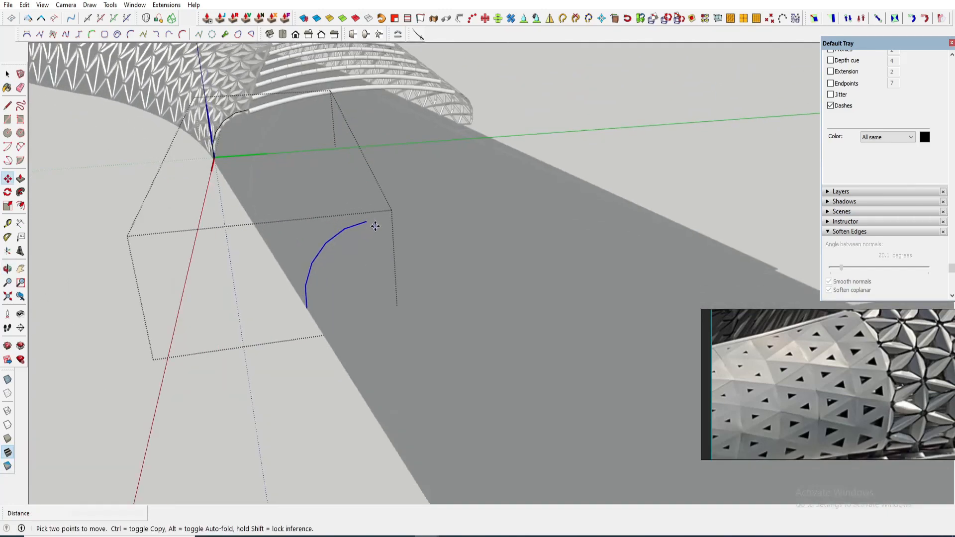
pyautogui.press('s')
pyautogui.press('space')
pyautogui.scroll(2, 368, 311)
pyautogui.press('r')
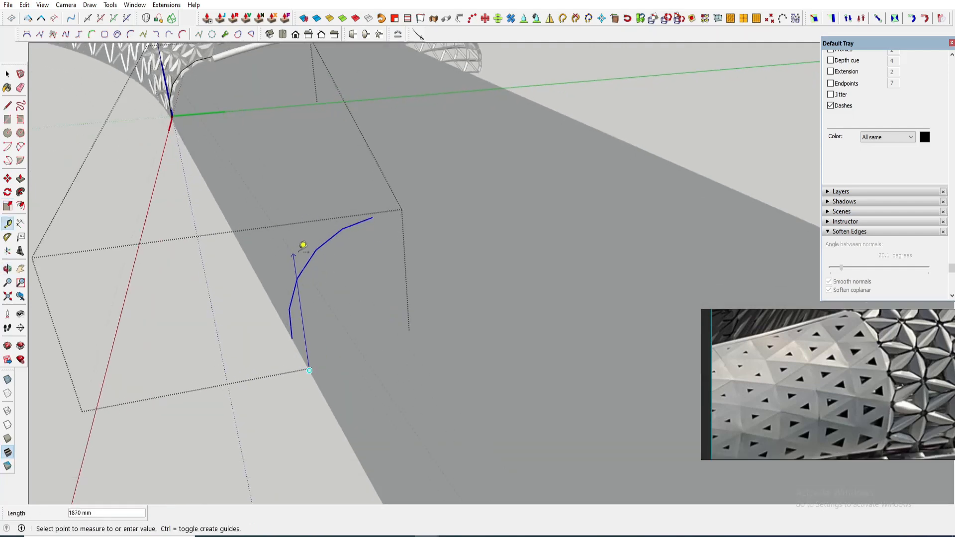
pyautogui.write('1200')
pyautogui.press('Return')
# - Rotate the copied curve upright so its top meets the guide point
pyautogui.moveTo(303, 244); pyautogui.dragTo(387, 232, button='middle')
pyautogui.moveTo(343, 243); pyautogui.dragTo(422, 299)
pyautogui.moveTo(422, 299); pyautogui.dragTo(360, 284, button='middle')
pyautogui.scroll(3, 314, 238)
pyautogui.press('space')
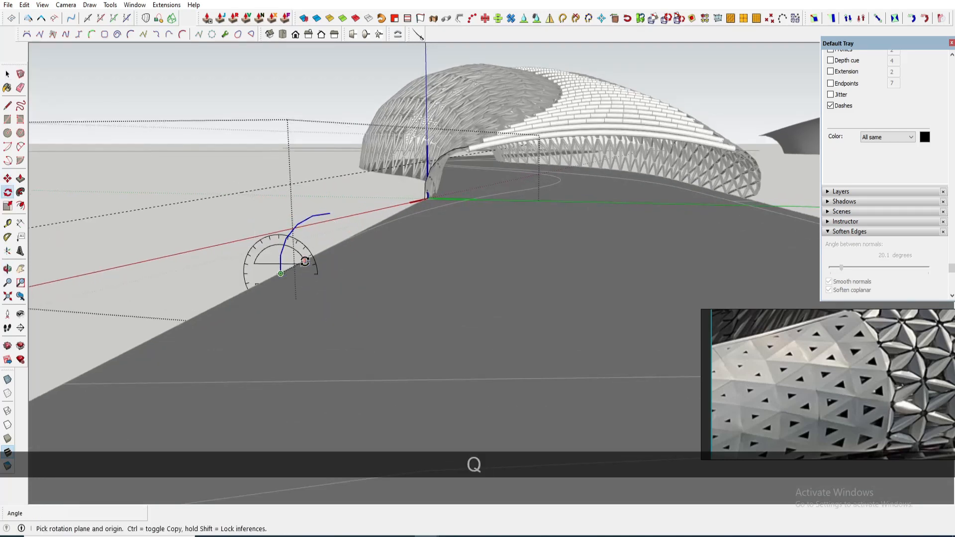
pyautogui.click(281, 273)
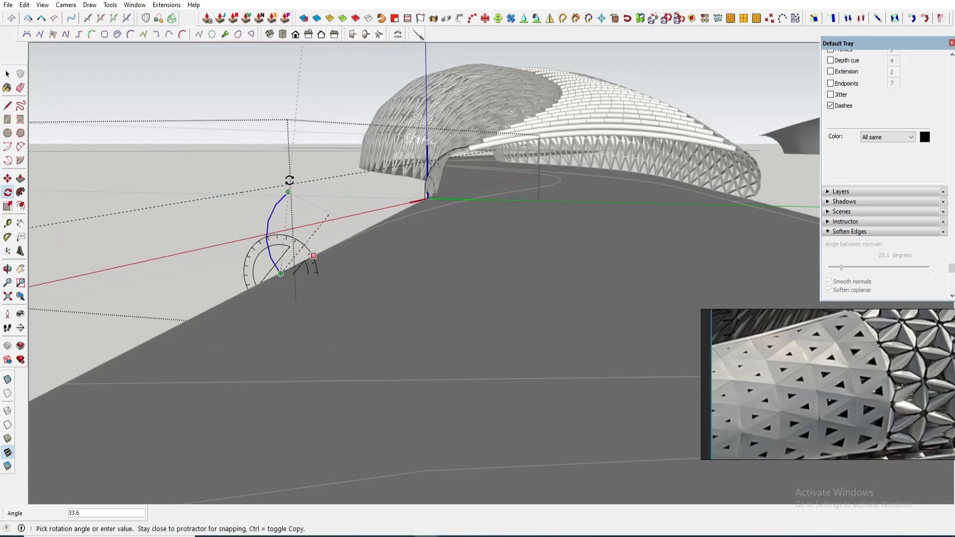
pyautogui.click(289, 181)
# - Draw a short line from the canopy's end edge toward the deck
pyautogui.moveTo(293, 183); pyautogui.dragTo(569, 414, button='middle')
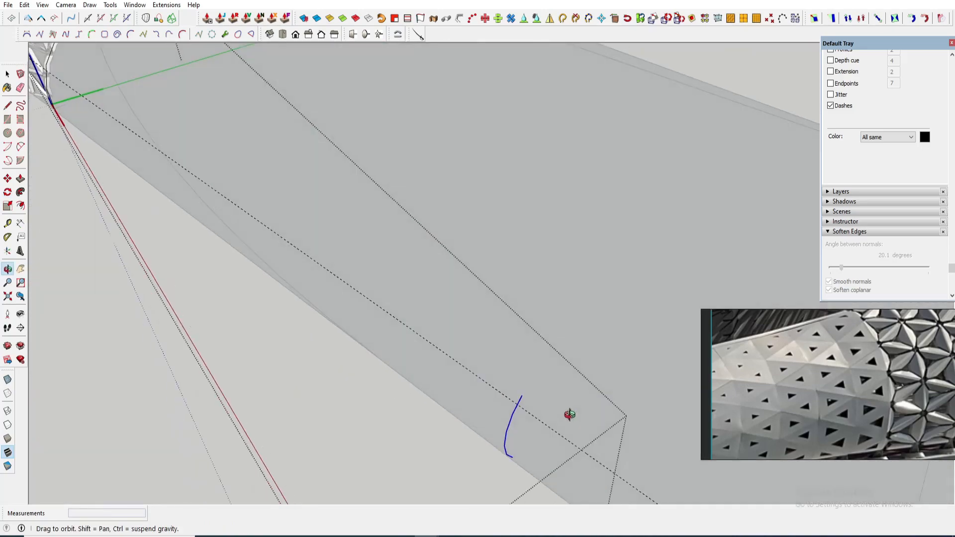
pyautogui.scroll(-2, 431, 354)
pyautogui.press('space')
pyautogui.moveTo(431, 354)
pyautogui.mouseDown(button='middle')
pyautogui.moveTo(456, 303)
pyautogui.moveTo(423, 343)
pyautogui.mouseUp(button='middle')
pyautogui.press('Escape')
pyautogui.keyDown('shift'); pyautogui.moveTo(249, 187); pyautogui.dragTo(319, 192, button='middle'); pyautogui.keyUp('shift')
pyautogui.scroll(4, 187, 203)
pyautogui.press('l')
pyautogui.click(171, 212)
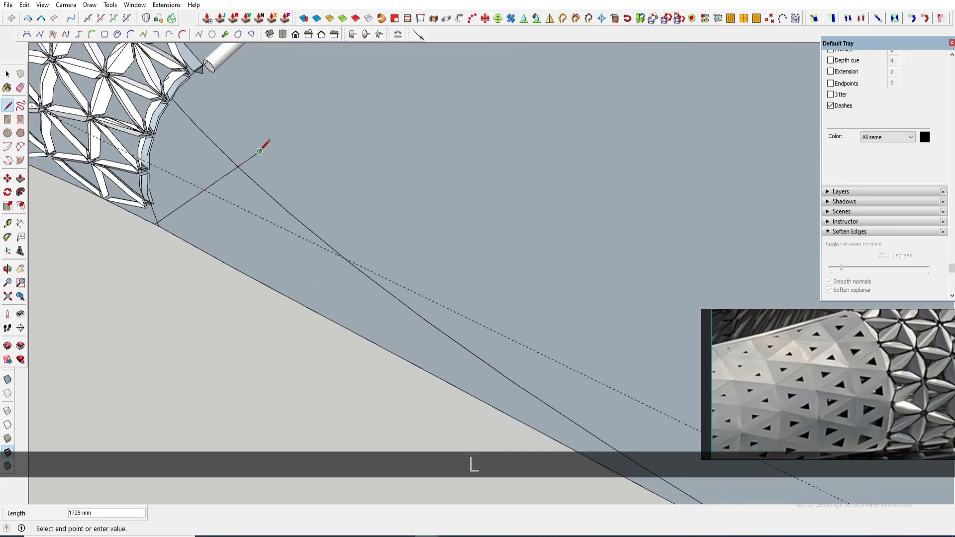
pyautogui.scroll(-5, 246, 175)
pyautogui.scroll(4, 386, 282)
# - Select the deck's curved side edge and copy it upward above the deck
pyautogui.keyDown('ctrl'); pyautogui.click(384, 281); pyautogui.keyUp('ctrl')
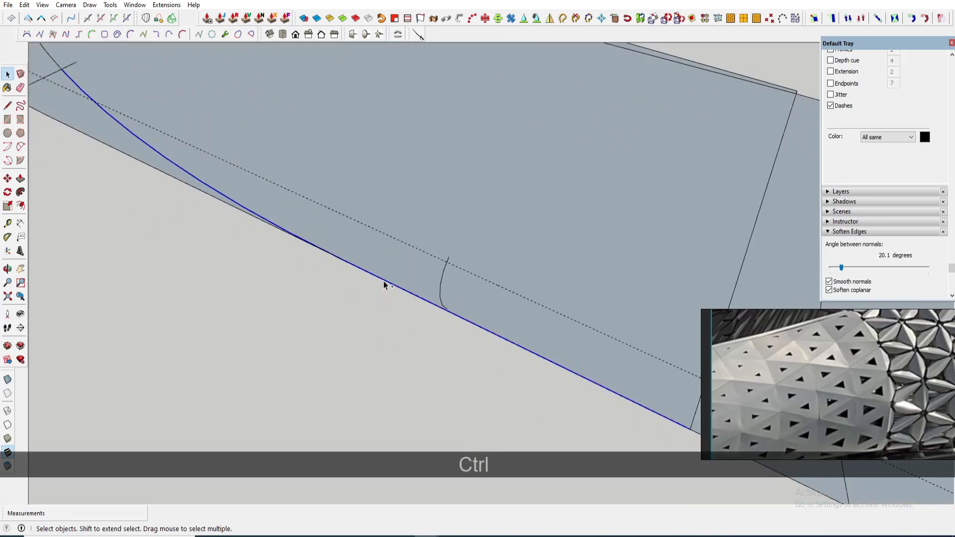
pyautogui.scroll(-4, 384, 282)
pyautogui.scroll(-2, 516, 353)
pyautogui.press('m')
pyautogui.press('ctrl')
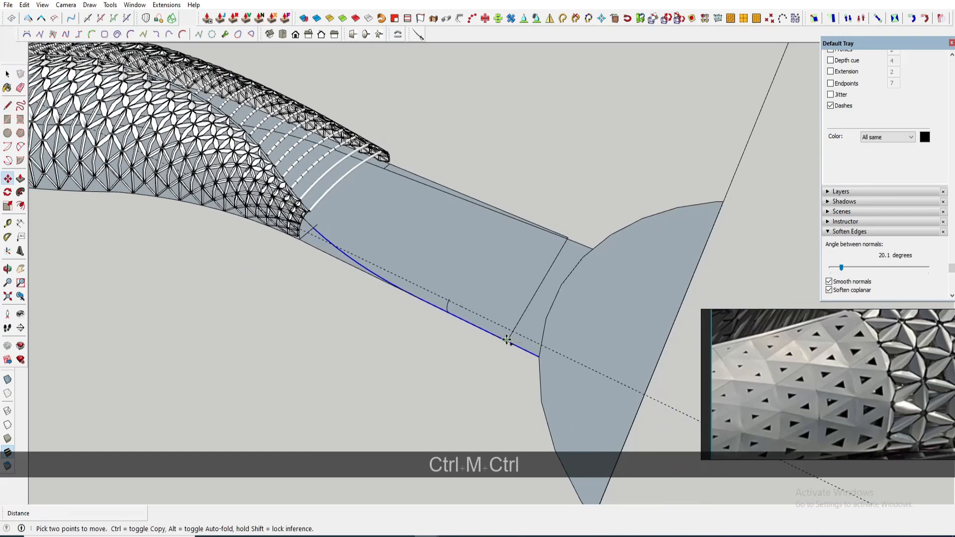
pyautogui.click(606, 184)
pyautogui.moveTo(606, 184); pyautogui.dragTo(553, 179, button='middle')
pyautogui.scroll(2, 552, 288)
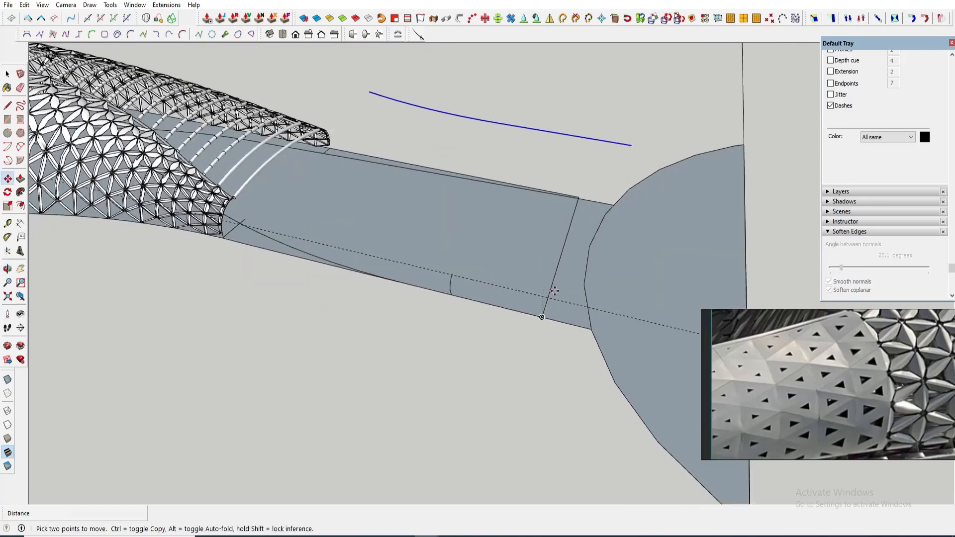
# - Create guide lines from the deck's transverse edge near its end with the Tape Measure
pyautogui.press('t')
pyautogui.click(551, 284)
pyautogui.press('space')
pyautogui.press('t')
pyautogui.scroll(2, 557, 280)
pyautogui.scroll(3, 552, 313)
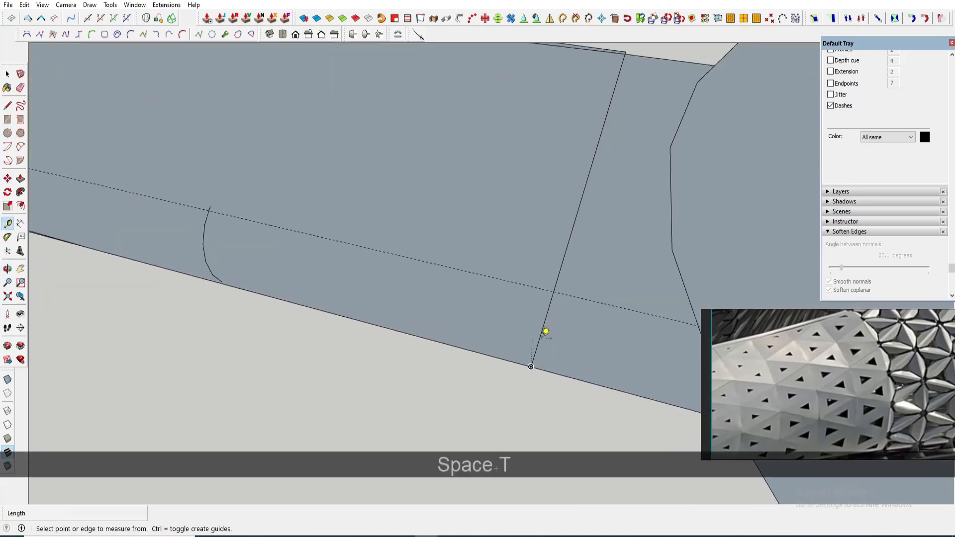
pyautogui.moveTo(546, 332); pyautogui.dragTo(697, 335, button='middle')
pyautogui.press('space')
pyautogui.click(675, 282)
pyautogui.press('t')
pyautogui.scroll(3, 674, 280)
pyautogui.scroll(-2, 664, 286)
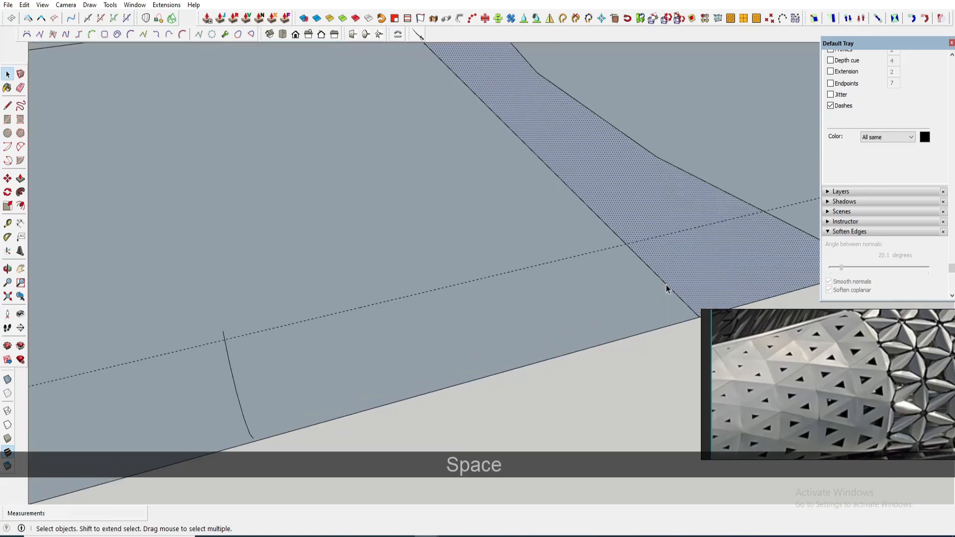
pyautogui.press('t')
pyautogui.scroll(-2, 640, 260)
pyautogui.moveTo(640, 265); pyautogui.dragTo(507, 284, button='middle')
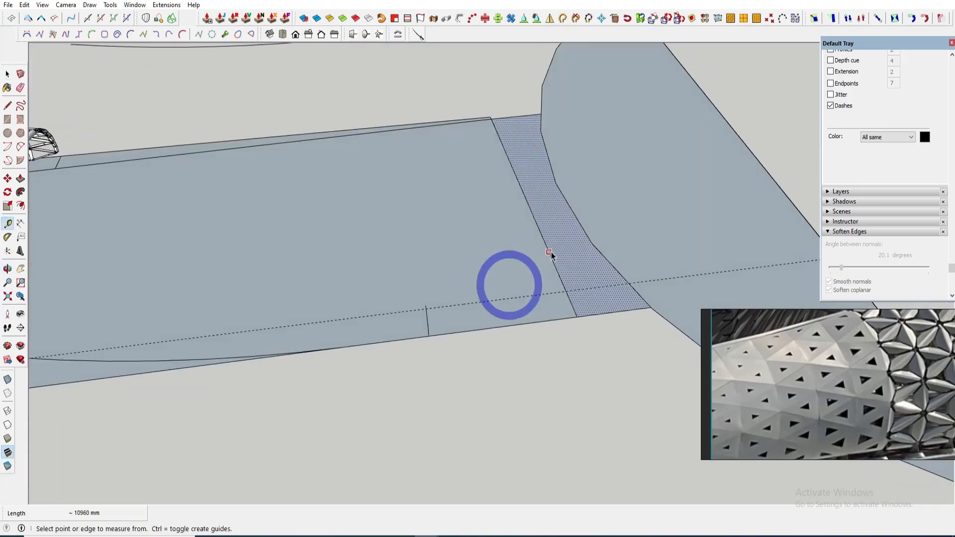
pyautogui.scroll(-2, 545, 242)
pyautogui.press('space')
# - Add another guide line offset from the deck's side edge near the transverse edge
pyautogui.press('t')
pyautogui.scroll(2, 538, 226)
pyautogui.doubleClick(542, 224)
pyautogui.press('space')
pyautogui.scroll(-4, 539, 233)
pyautogui.moveTo(542, 242); pyautogui.dragTo(502, 222, button='middle')
pyautogui.scroll(3, 550, 234)
pyautogui.press('t')
pyautogui.click(546, 237)
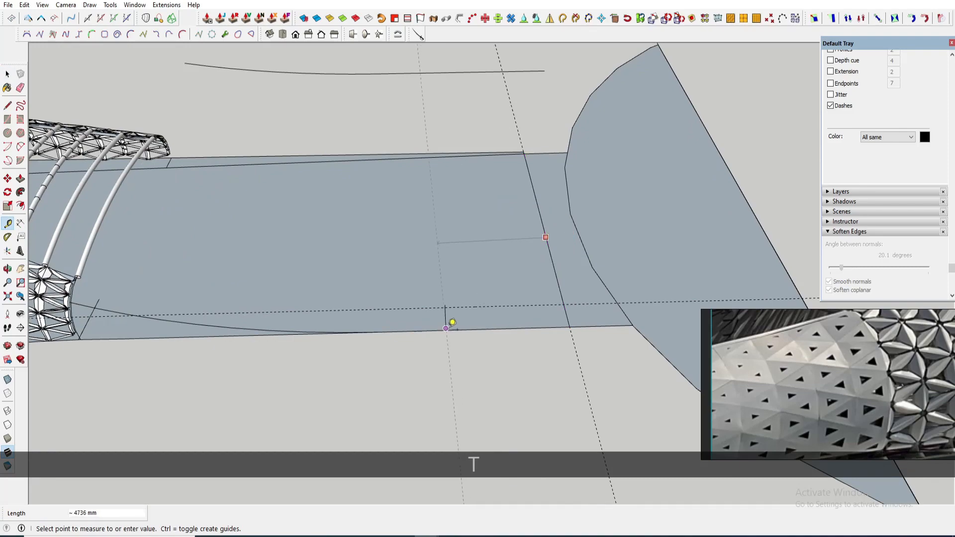
pyautogui.click(445, 328)
pyautogui.press('space')
# - Draw a rectangle above the deck and make it a component
pyautogui.scroll(-4, 445, 321)
pyautogui.moveTo(443, 313); pyautogui.dragTo(389, 178, button='middle')
pyautogui.scroll(3, 389, 177)
pyautogui.hotkey('shift', 'r')
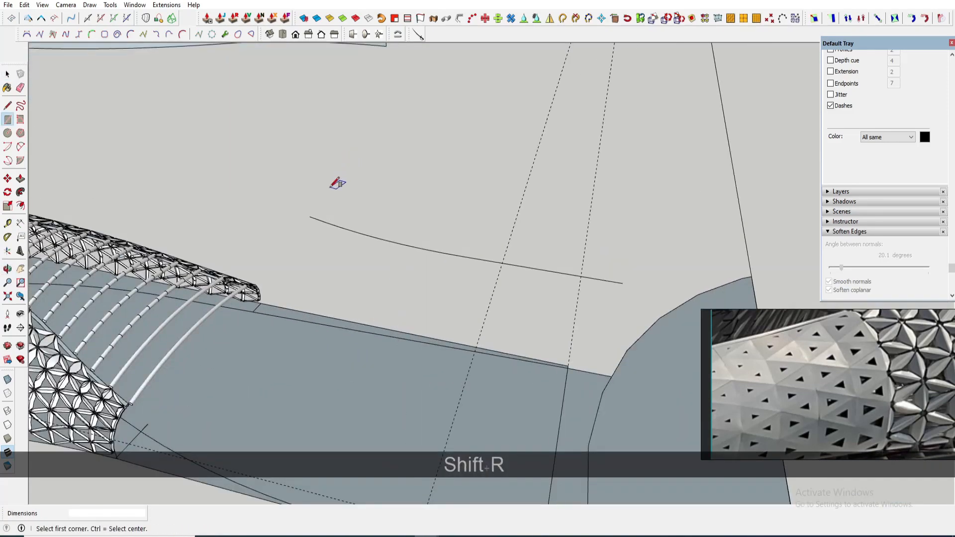
pyautogui.click(643, 234)
pyautogui.hotkey('ctrl', 'z')
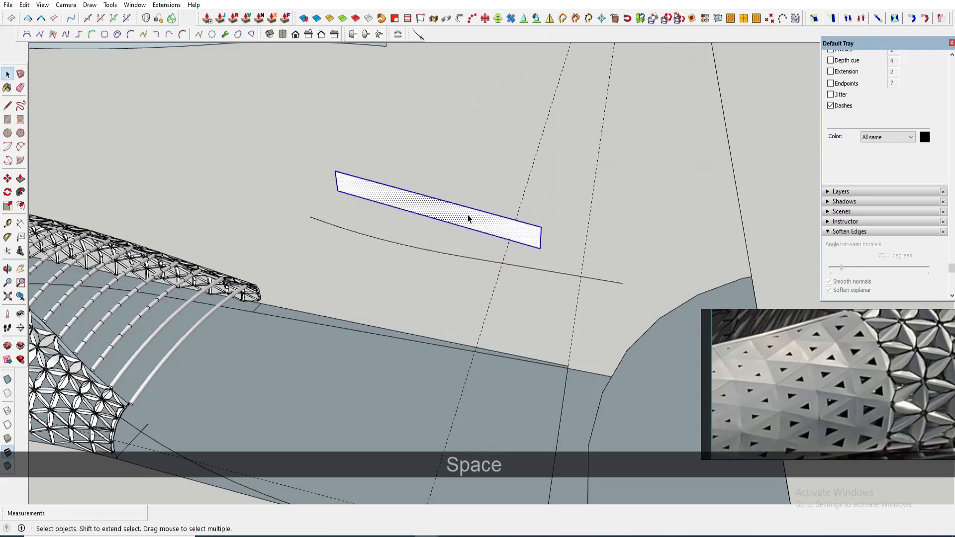
pyautogui.press('g')
pyautogui.press('Return')
# - Move the rectangle component so its corner sits at the canopy's end on the deck edge
pyautogui.scroll(4, 346, 192)
pyautogui.press('m')
pyautogui.click(337, 192)
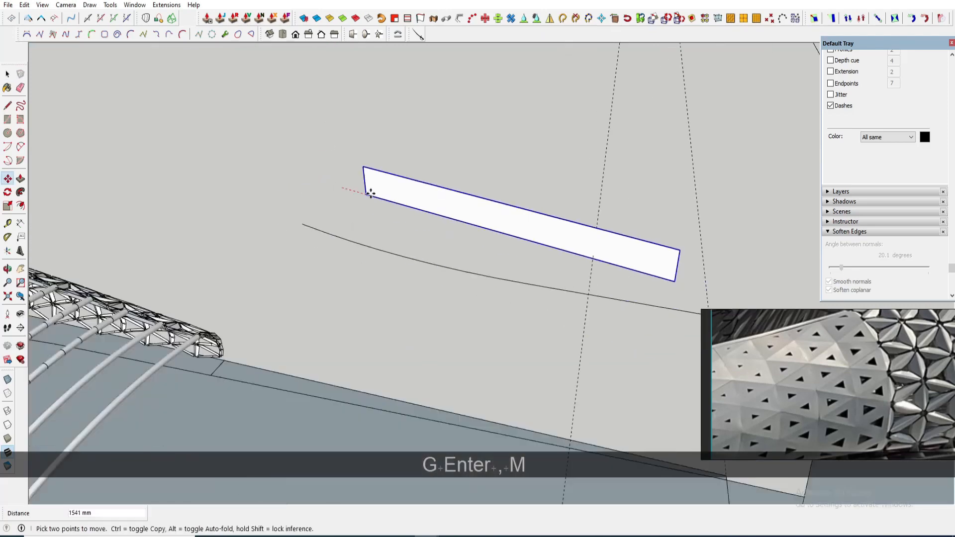
pyautogui.scroll(-4, 371, 194)
pyautogui.moveTo(368, 199); pyautogui.dragTo(278, 303, button='middle')
pyautogui.scroll(4, 271, 320)
pyautogui.click(210, 317)
# - Rotate the rectangle component upright along the deck's side edge
pyautogui.press('q')
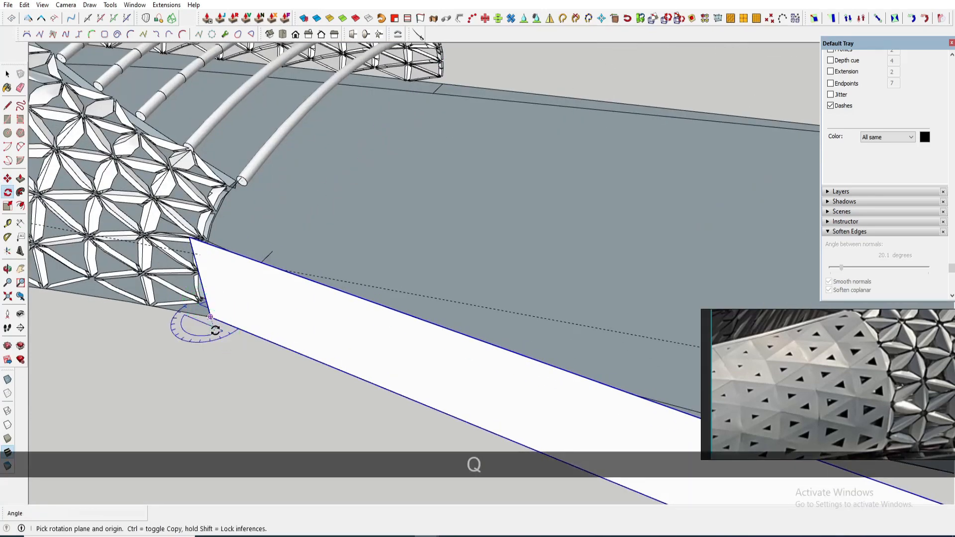
pyautogui.scroll(-3, 311, 358)
pyautogui.moveTo(386, 346); pyautogui.dragTo(444, 248, button='middle')
pyautogui.press('space')
pyautogui.keyDown('shift'); pyautogui.moveTo(444, 249); pyautogui.dragTo(293, 229, button='middle'); pyautogui.keyUp('shift')
pyautogui.scroll(-2, 437, 271)
pyautogui.moveTo(437, 271); pyautogui.dragTo(416, 212, button='middle')
pyautogui.scroll(2, 547, 249)
pyautogui.moveTo(547, 246); pyautogui.dragTo(544, 245, button='middle')
pyautogui.scroll(-2, 542, 253)
# - Stretch the panel's far end edge along the deck edge to the deck's transverse edge
pyautogui.doubleClick(541, 252)
pyautogui.click(557, 264)
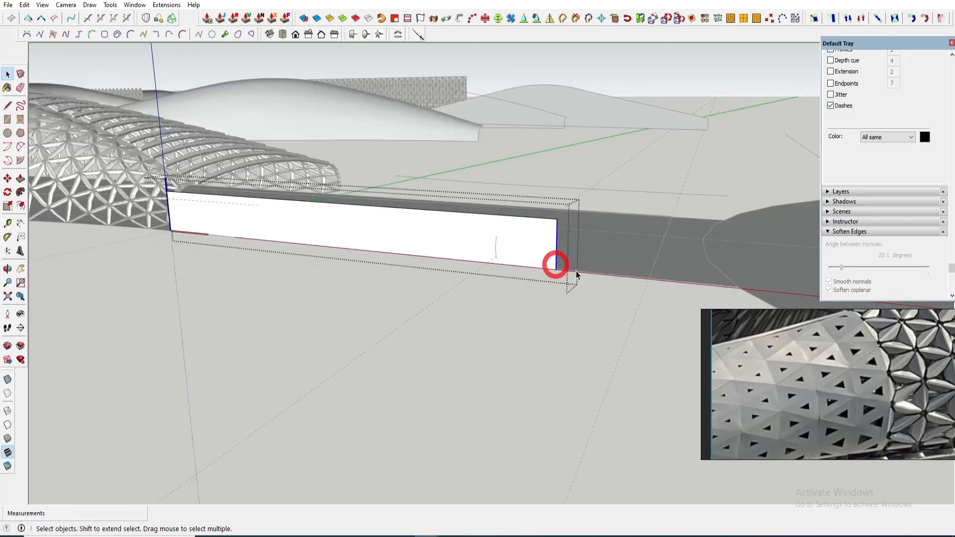
pyautogui.press('m')
pyautogui.click(556, 270)
pyautogui.click(741, 287)
pyautogui.scroll(3, 736, 287)
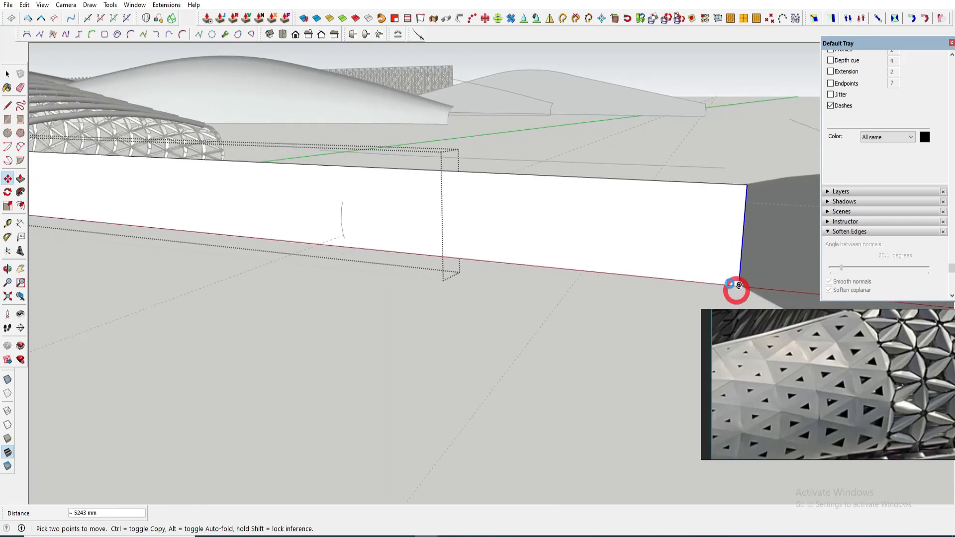
# - Copy the panel's bottom edge upward onto the panel face about 859 mm
pyautogui.press('space')
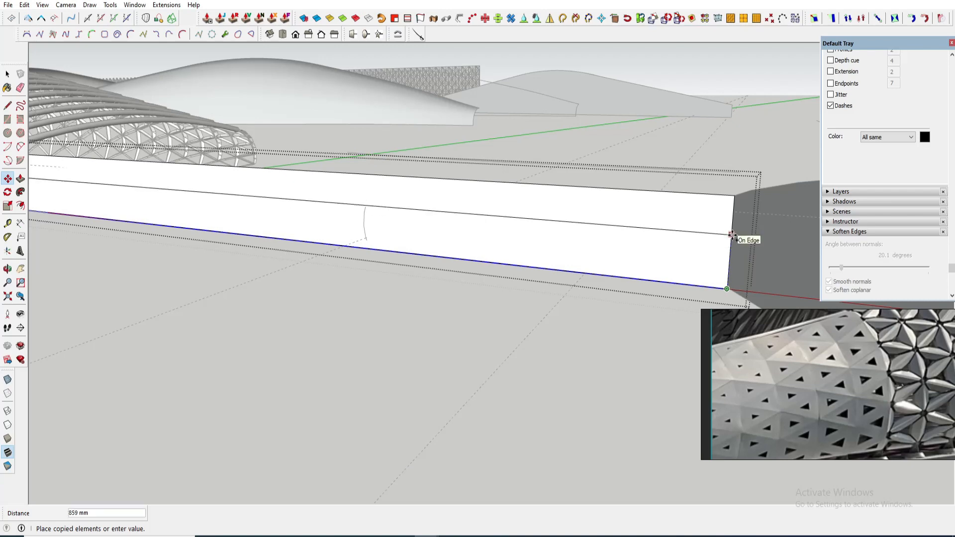
pyautogui.click(732, 236)
pyautogui.press('space')
pyautogui.scroll(-2, 732, 237)
pyautogui.moveTo(612, 218); pyautogui.dragTo(469, 243, button='middle')
pyautogui.scroll(2, 572, 258)
# - Draw a sloping line on the panel from its upper corner at the canopy end down to the copied edge
pyautogui.press('l')
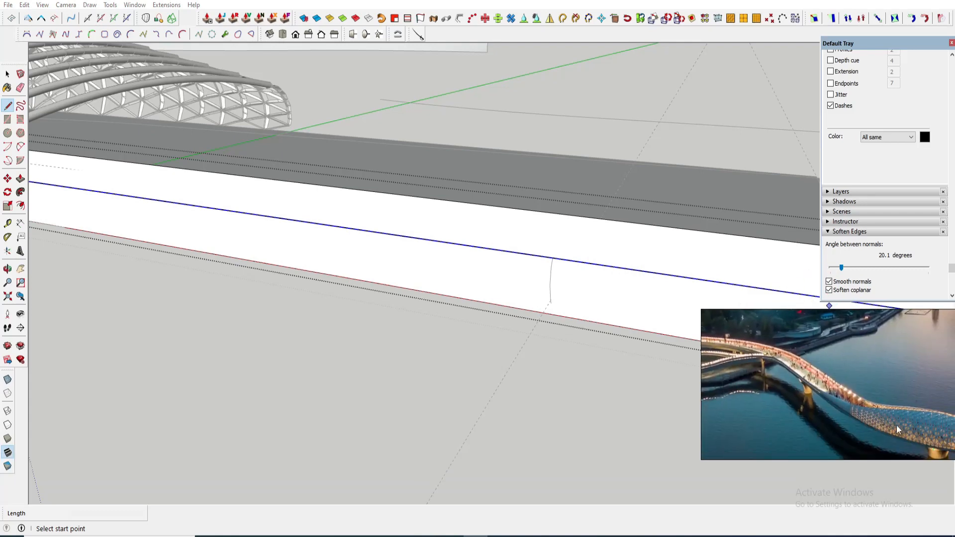
pyautogui.moveTo(422, 269); pyautogui.dragTo(332, 226, button='middle')
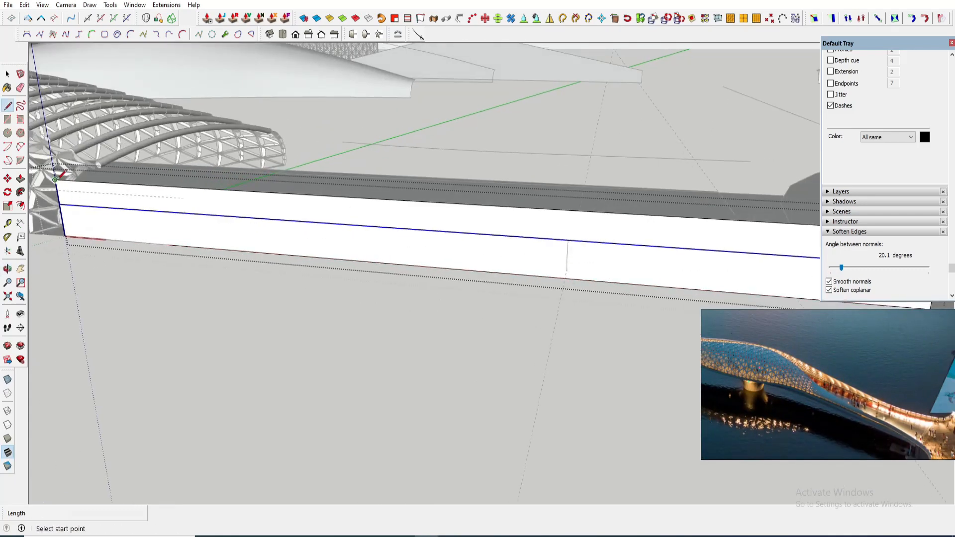
pyautogui.click(568, 240)
pyautogui.press('space')
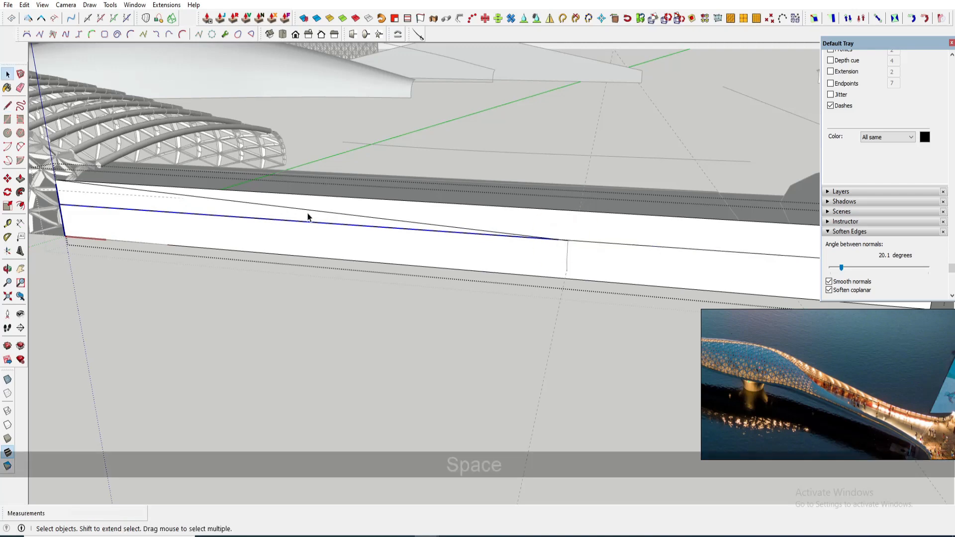
# - Erase the sloping line and draw an arc on the panel from its upper corner at the canopy end down to the copied edge
pyautogui.click(252, 216)
pyautogui.press('e')
pyautogui.click(252, 218)
pyautogui.scroll(-2, 253, 217)
pyautogui.scroll(2, 463, 239)
pyautogui.press('a')
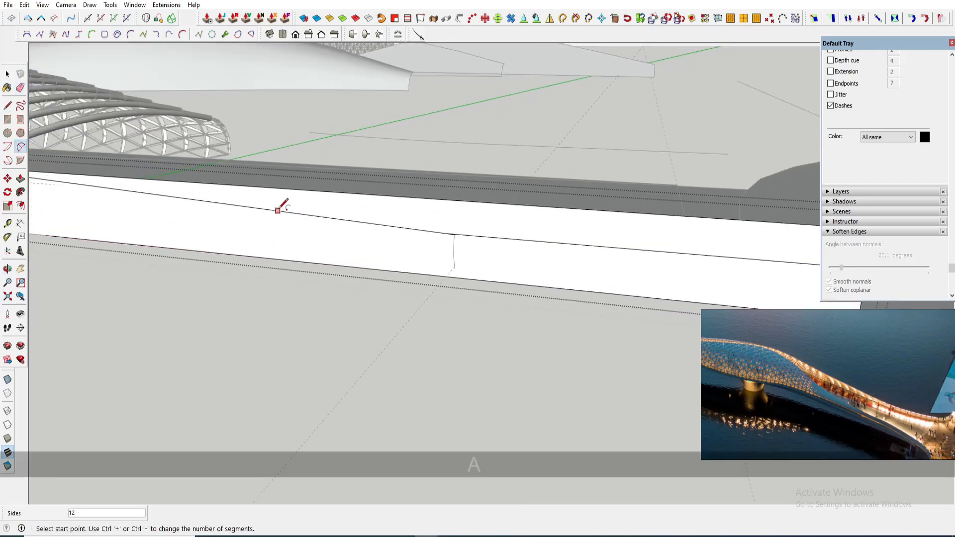
pyautogui.click(277, 208)
pyautogui.click(603, 244)
pyautogui.scroll(4, 497, 232)
pyautogui.click(462, 229)
pyautogui.press('e')
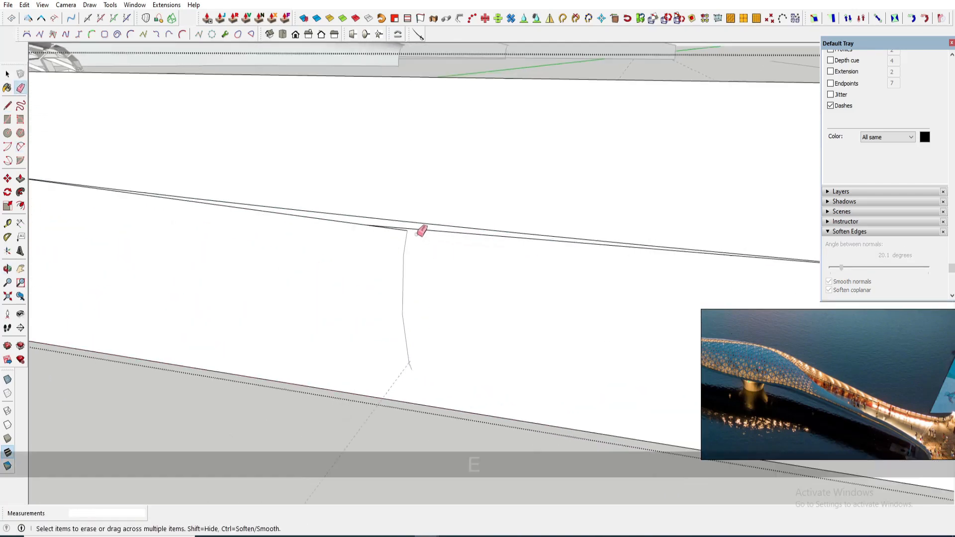
pyautogui.click(373, 230)
# - Erase the leftover short edge segment below the arc on the panel
pyautogui.scroll(-3, 430, 245)
pyautogui.press('space')
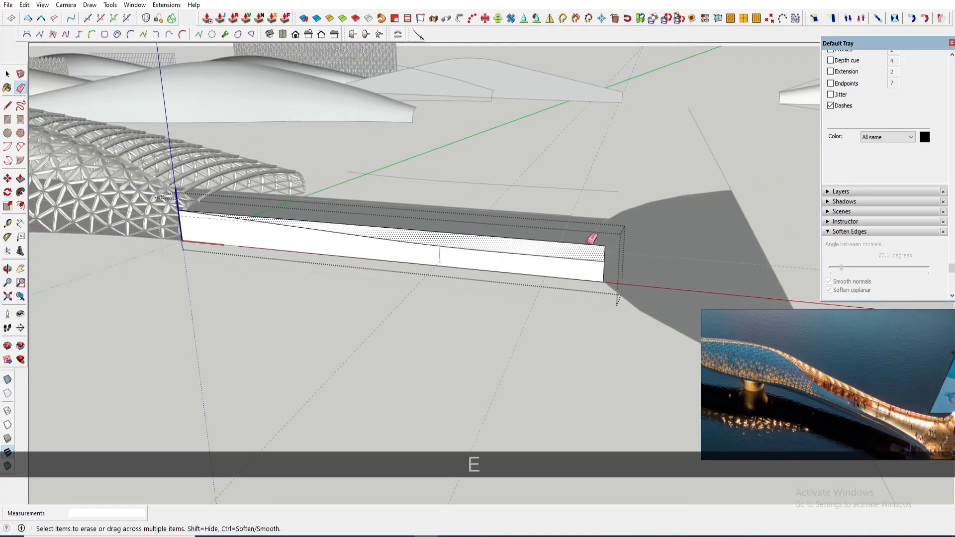
pyautogui.moveTo(448, 250); pyautogui.dragTo(443, 301, button='middle')
pyautogui.press('space')
pyautogui.press('Escape')
# - Move the panel off the deck to sit beside the curved guide line
pyautogui.click(320, 270)
pyautogui.scroll(-1, 321, 270)
pyautogui.press('m')
pyautogui.click(362, 279)
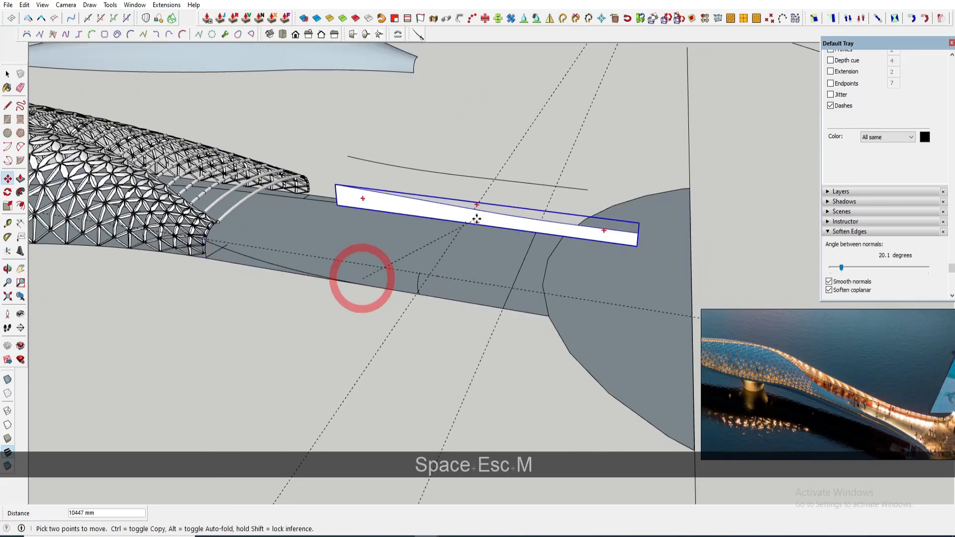
pyautogui.click(507, 154)
pyautogui.moveTo(507, 154); pyautogui.dragTo(497, 118, button='middle')
pyautogui.press('space')
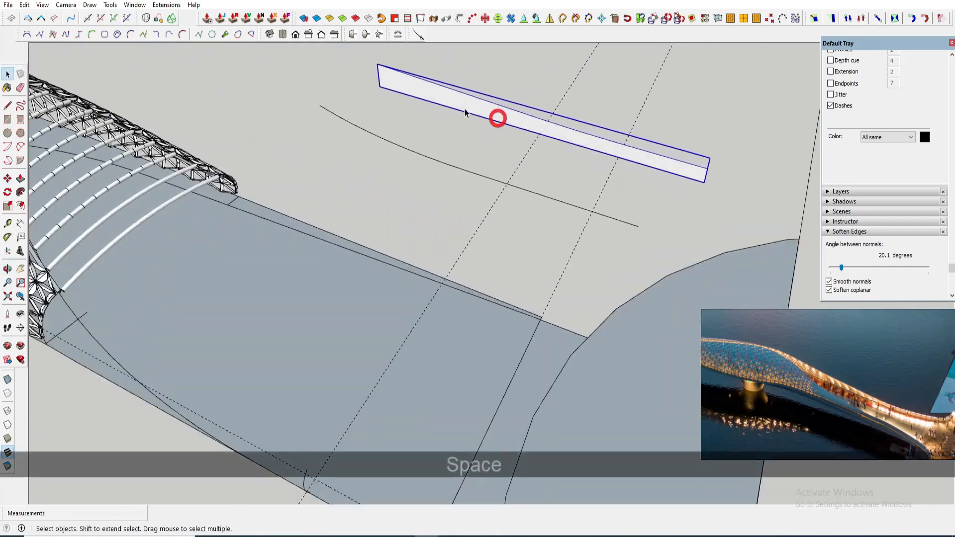
# - Try to bend the panel onto the curved line with Shape Bender
pyautogui.press('l')
pyautogui.click(380, 87)
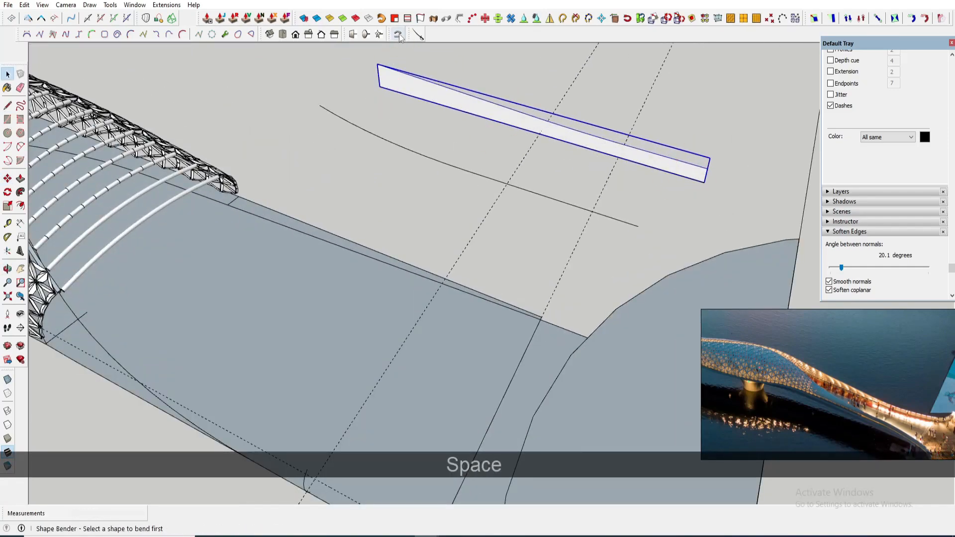
pyautogui.press('space')
pyautogui.scroll(-1, 447, 102)
pyautogui.click(451, 95)
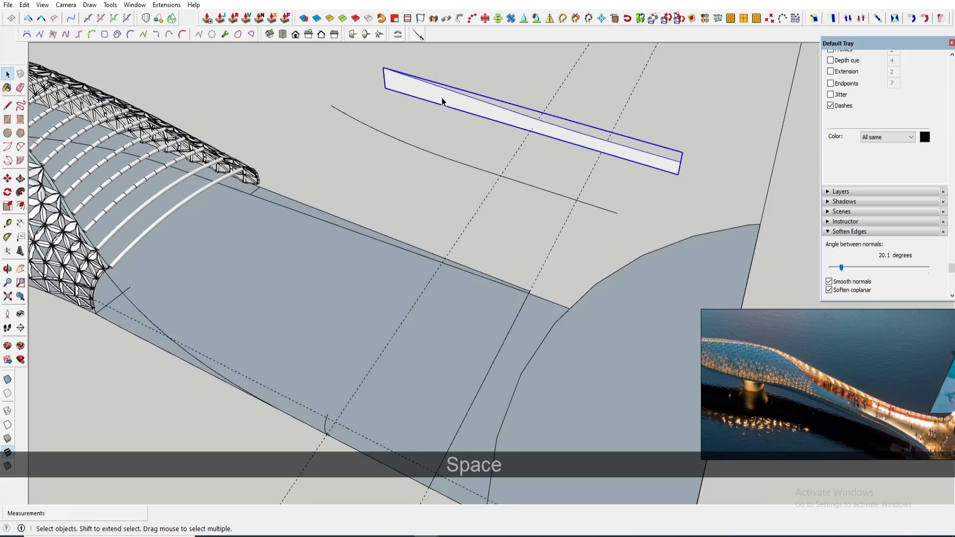
pyautogui.scroll(1, 442, 102)
pyautogui.press('l')
pyautogui.click(373, 86)
pyautogui.scroll(1, 745, 189)
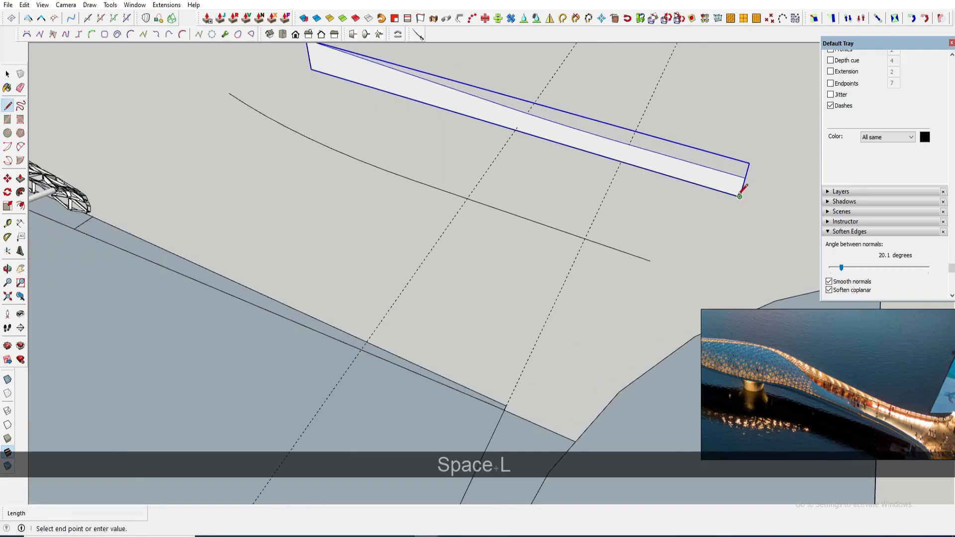
pyautogui.press('space')
pyautogui.click(368, 72)
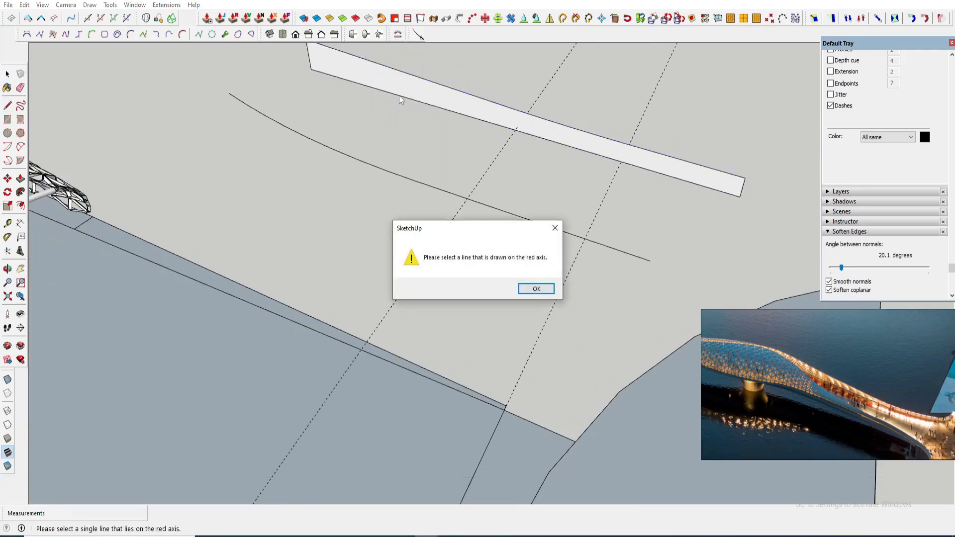
pyautogui.click(529, 285)
# - Draw a guide line from the panel's far end corner with the Tape Measure
pyautogui.press('space')
pyautogui.moveTo(512, 252); pyautogui.dragTo(473, 207, button='middle')
pyautogui.scroll(-2, 467, 197)
pyautogui.scroll(-8, 523, 196)
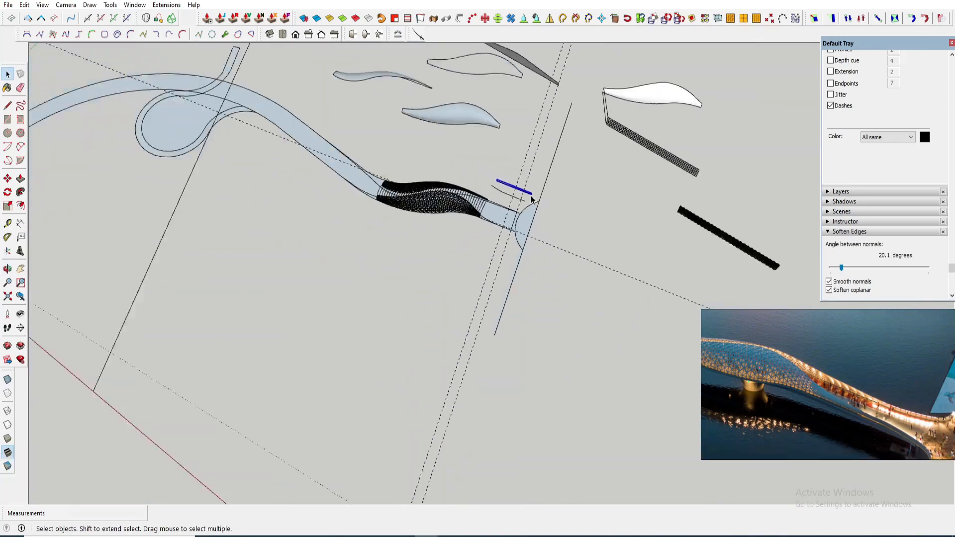
pyautogui.press('t')
pyautogui.click(282, 378)
pyautogui.scroll(2, 530, 106)
pyautogui.moveTo(530, 106); pyautogui.dragTo(506, 166, button='middle')
pyautogui.scroll(10, 498, 264)
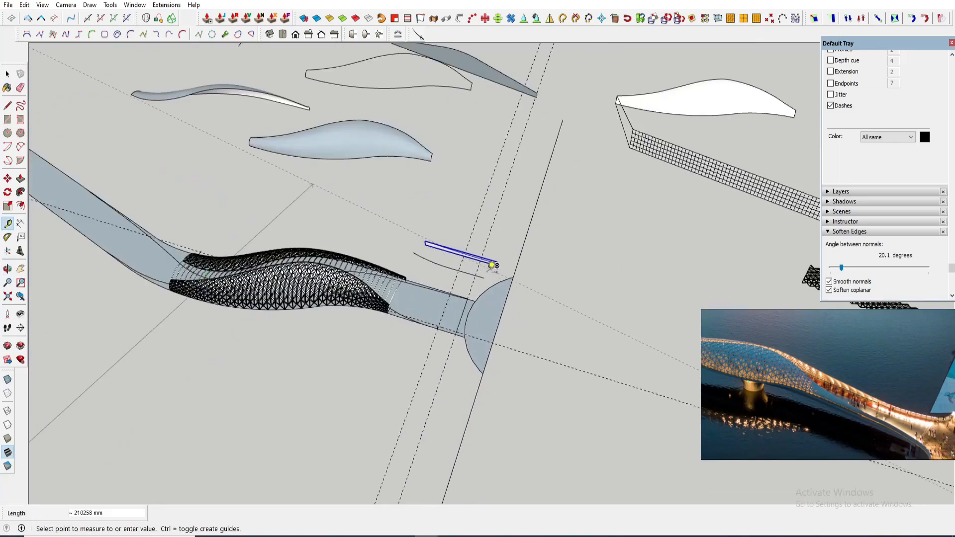
pyautogui.click(511, 246)
# - Rotate the panel about its far end corner to align it with the guide line
pyautogui.press('space')
pyautogui.press('q')
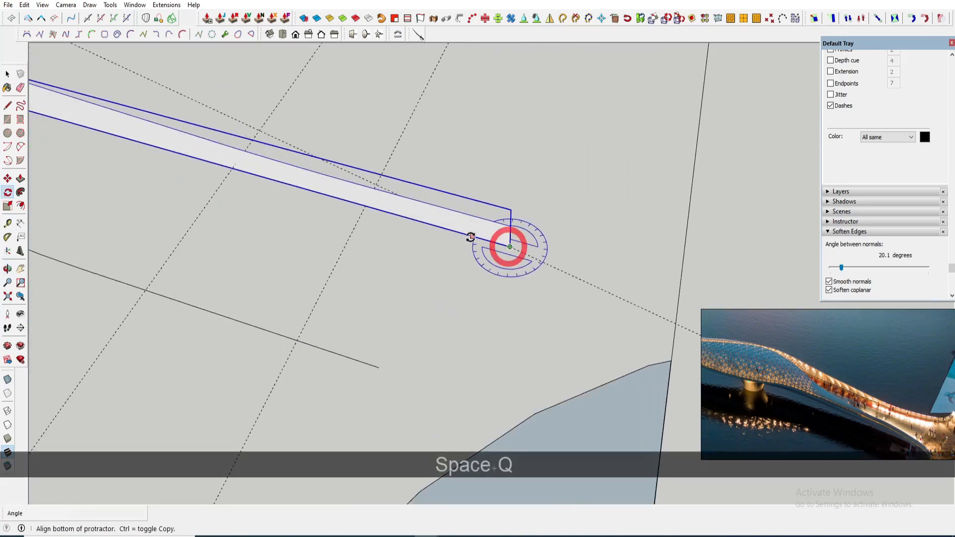
pyautogui.click(470, 237)
pyautogui.click(436, 211)
pyautogui.press('space')
pyautogui.scroll(-2, 437, 212)
pyautogui.moveTo(437, 211); pyautogui.dragTo(458, 202, button='middle')
pyautogui.click(281, 160)
pyautogui.scroll(1, 281, 160)
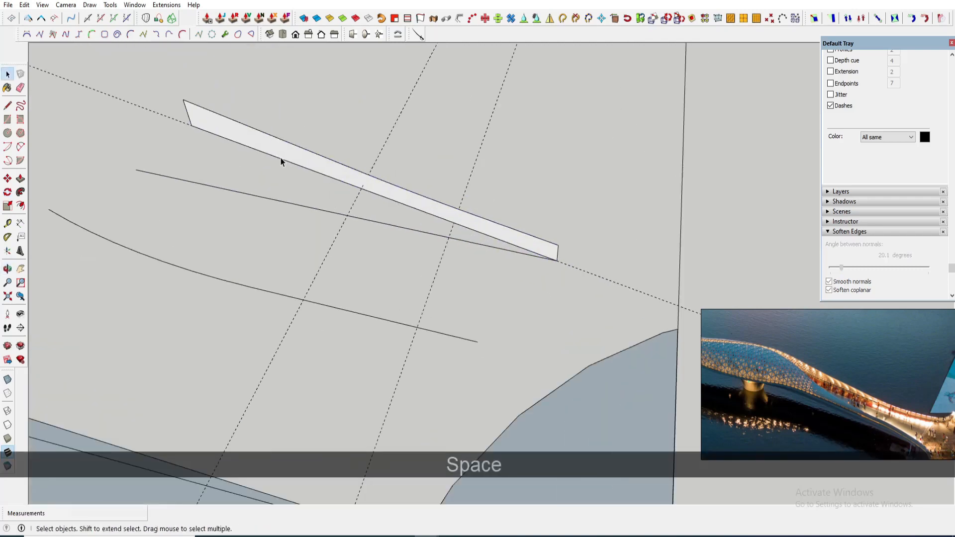
# - Erase the stray straight line and bend the panel onto the curved line with Shape Bender
pyautogui.press('e')
pyautogui.click(269, 196)
pyautogui.press('l')
pyautogui.click(191, 125)
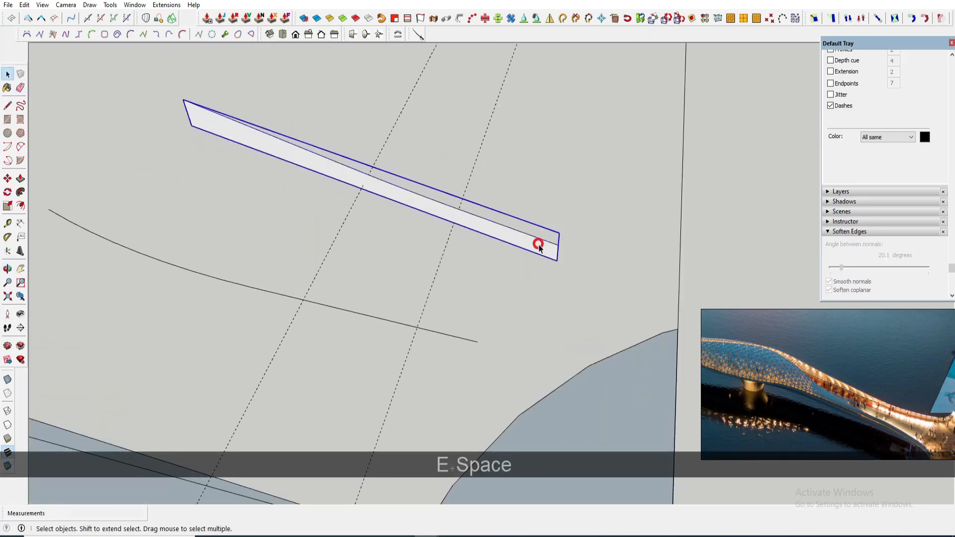
pyautogui.moveTo(539, 247); pyautogui.dragTo(567, 238, button='middle')
pyautogui.click(356, 201)
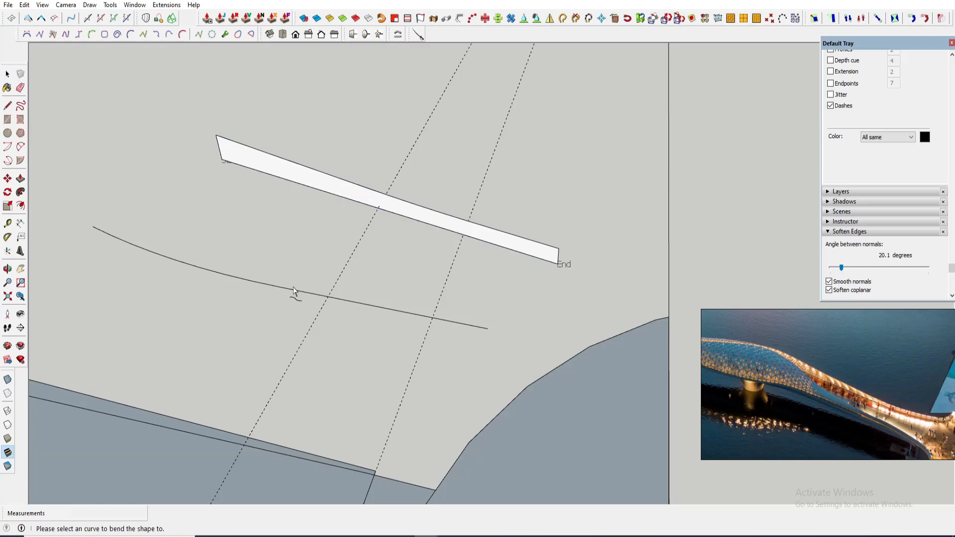
pyautogui.press('Return')
# - Move the bent panel onto the deck's side edge next to the canopy end
pyautogui.scroll(-3, 455, 248)
pyautogui.keyDown('shift'); pyautogui.moveTo(346, 263); pyautogui.dragTo(416, 209, button='middle'); pyautogui.keyUp('shift')
pyautogui.scroll(1, 415, 209)
pyautogui.click(415, 209)
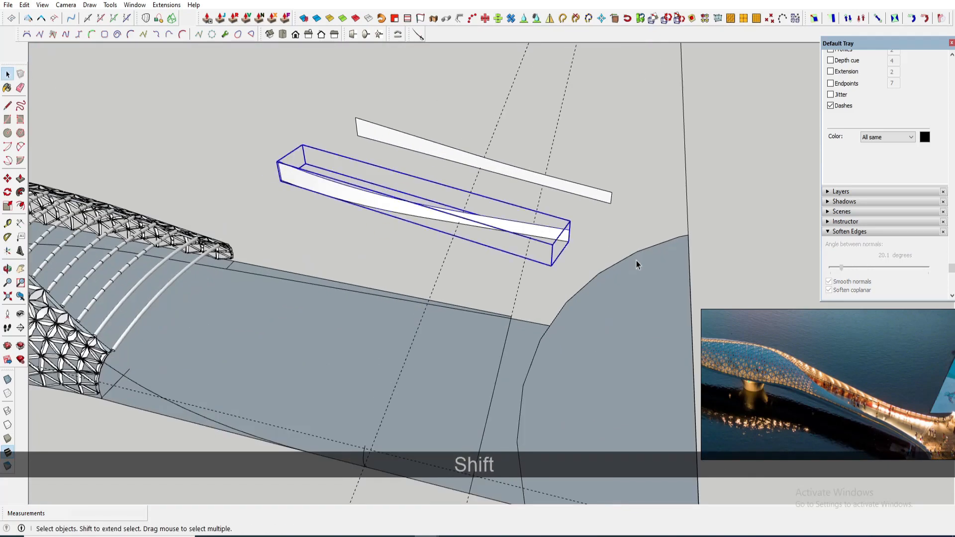
pyautogui.press('m')
pyautogui.click(569, 241)
pyautogui.click(562, 252)
pyautogui.keyDown('shift'); pyautogui.moveTo(562, 403); pyautogui.dragTo(498, 264, button='middle'); pyautogui.keyUp('shift')
pyautogui.scroll(2, 604, 360)
pyautogui.click(605, 363)
pyautogui.scroll(-1, 605, 363)
pyautogui.scroll(-1, 604, 361)
pyautogui.scroll(3, 472, 284)
pyautogui.press('space')
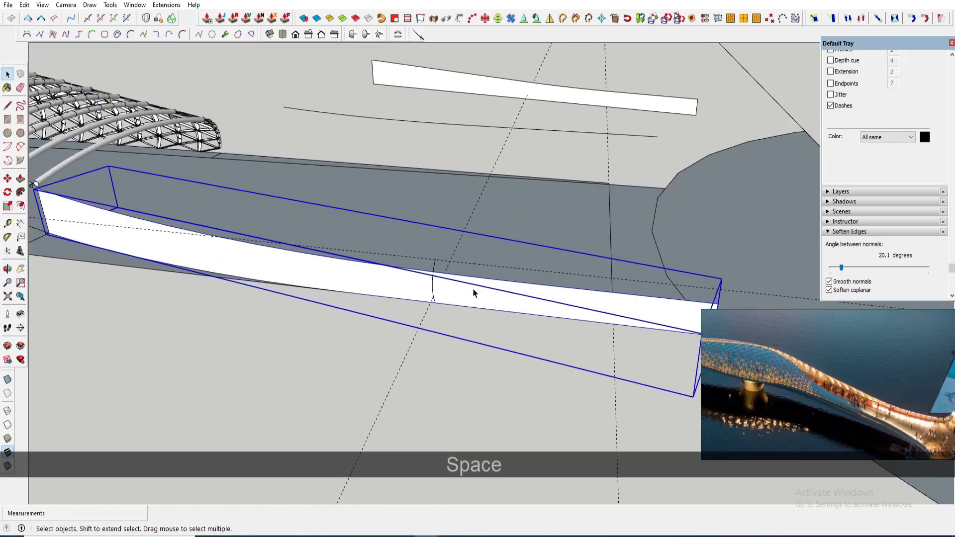
# - Open the bent panel group and delete its selected face
pyautogui.doubleClick(466, 288)
pyautogui.scroll(-2, 486, 303)
pyautogui.click(557, 296)
pyautogui.press('Delete')
pyautogui.scroll(2, 122, 234)
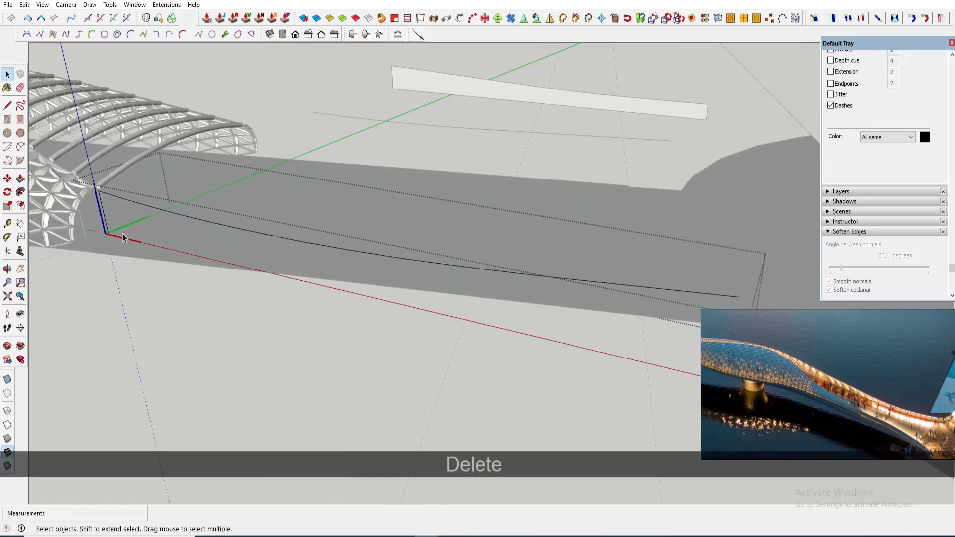
# - Erase the remaining extra edges of the bent panel along the deck edge
pyautogui.scroll(-1, 322, 261)
pyautogui.scroll(-2, 348, 254)
pyautogui.press('Escape')
pyautogui.moveTo(375, 249)
pyautogui.mouseDown(button='middle')
pyautogui.moveTo(392, 238)
pyautogui.moveTo(446, 246)
pyautogui.moveTo(415, 267)
pyautogui.moveTo(262, 202)
pyautogui.moveTo(303, 271)
pyautogui.mouseUp(button='middle')
pyautogui.scroll(2, 446, 247)
pyautogui.press('e')
pyautogui.press('space')
pyautogui.press('Escape')
pyautogui.press('Escape')
pyautogui.moveTo(303, 271)
pyautogui.keyDown('shift'); pyautogui.mouseDown(button='middle')
pyautogui.moveTo(335, 264)
pyautogui.moveTo(408, 282)
pyautogui.mouseUp(button='middle'); pyautogui.keyUp('shift')
pyautogui.click(358, 283)
pyautogui.scroll(-2, 394, 334)
pyautogui.press('Delete')
pyautogui.click(475, 352)
pyautogui.press('Delete')
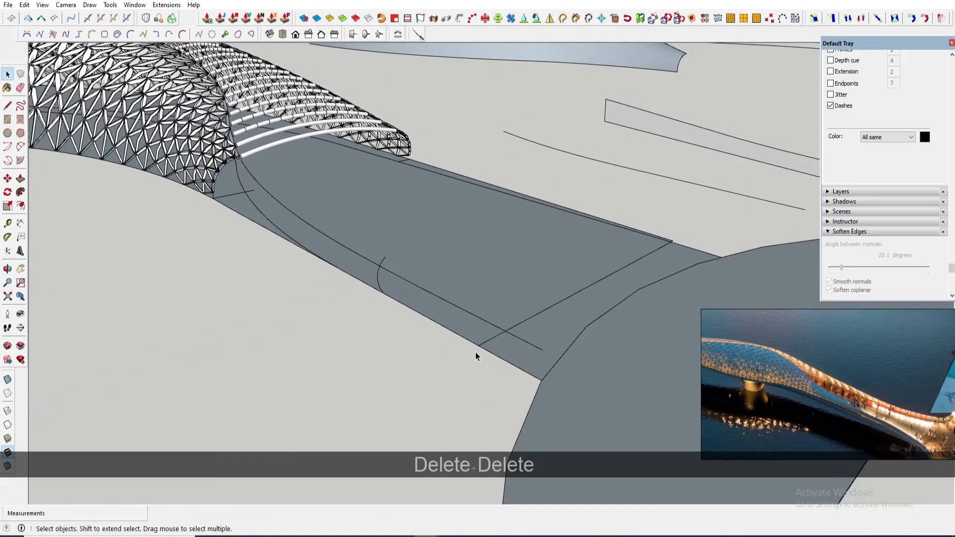
# - Open the small vertical curve group and scale it from its top grip
pyautogui.scroll(1, 478, 351)
pyautogui.moveTo(544, 329); pyautogui.dragTo(454, 304, button='middle')
pyautogui.doubleClick(427, 254)
pyautogui.press('s')
pyautogui.scroll(2, 431, 271)
pyautogui.scroll(3, 454, 294)
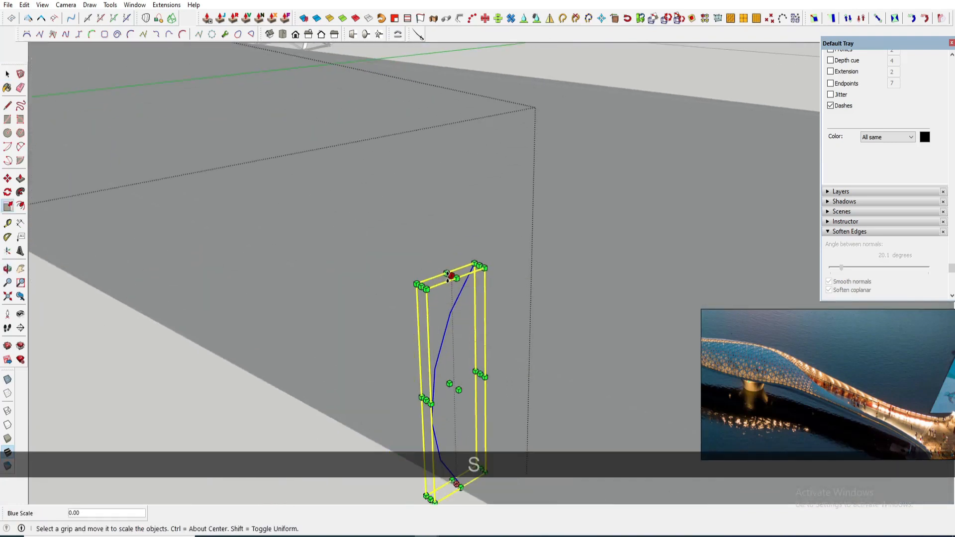
pyautogui.moveTo(453, 274); pyautogui.dragTo(484, 329)
pyautogui.scroll(-6, 478, 328)
pyautogui.moveTo(458, 324); pyautogui.dragTo(381, 309, button='middle')
pyautogui.press('q')
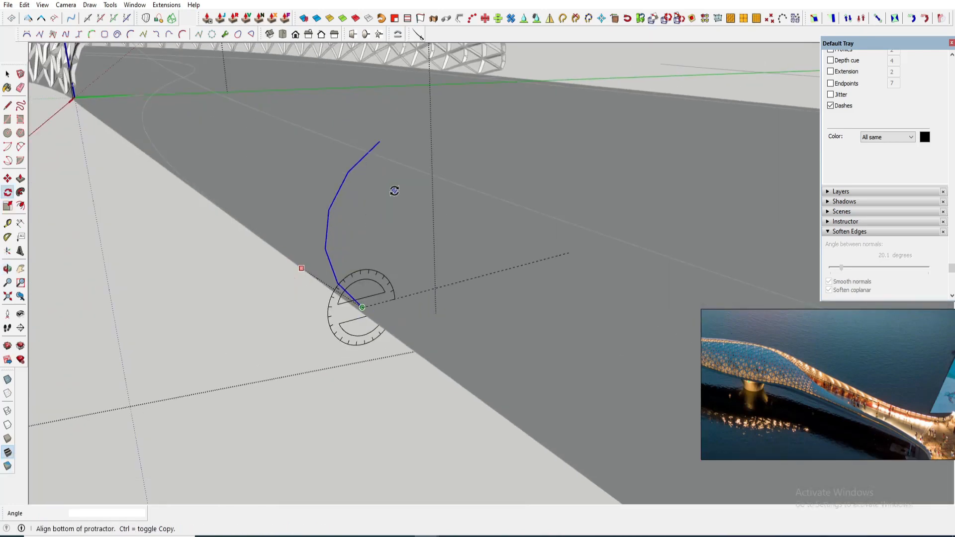
pyautogui.click(360, 149)
pyautogui.moveTo(360, 148); pyautogui.dragTo(441, 267, button='middle')
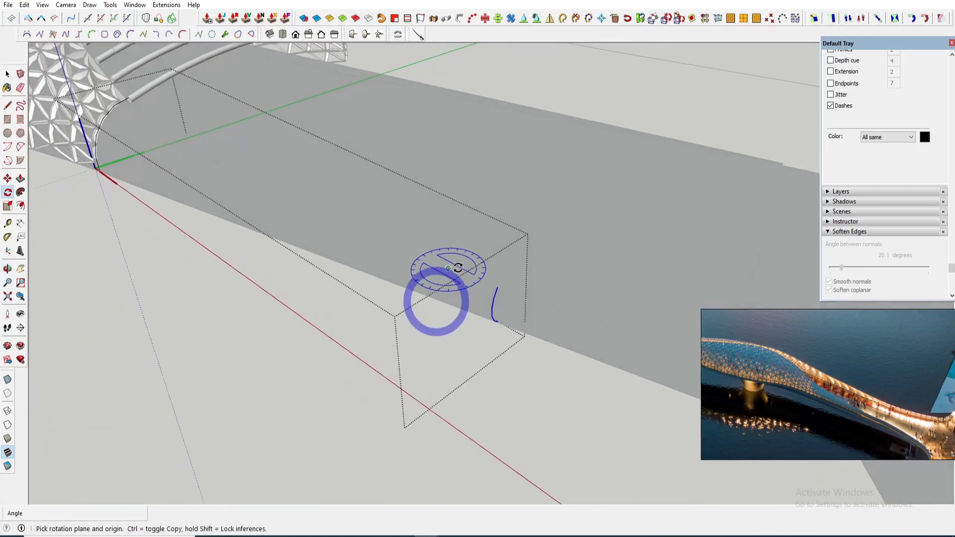
pyautogui.press('space')
pyautogui.scroll(5, 442, 268)
pyautogui.press('Escape')
# - Select the bent panel group and copy it outward beside the deck
pyautogui.click(443, 301)
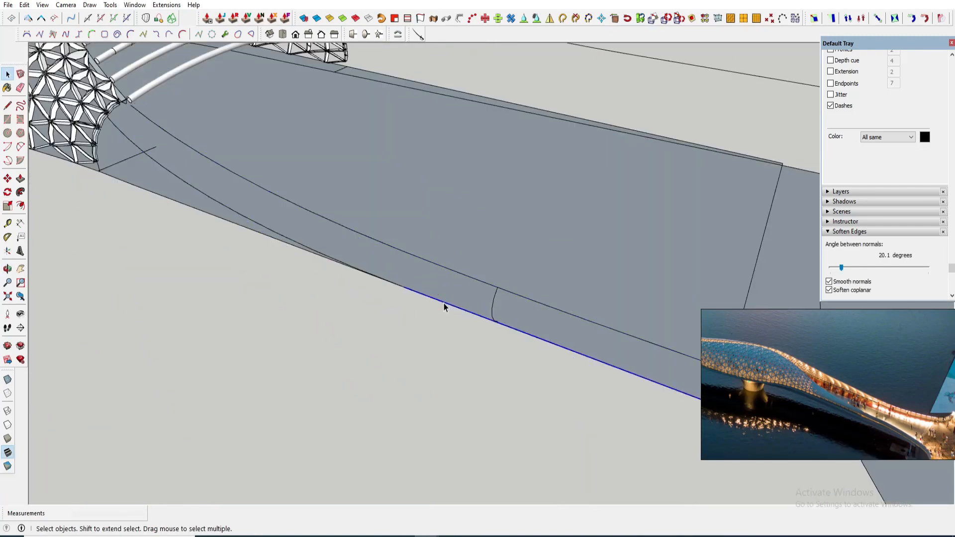
pyautogui.moveTo(444, 303); pyautogui.dragTo(466, 309, button='middle')
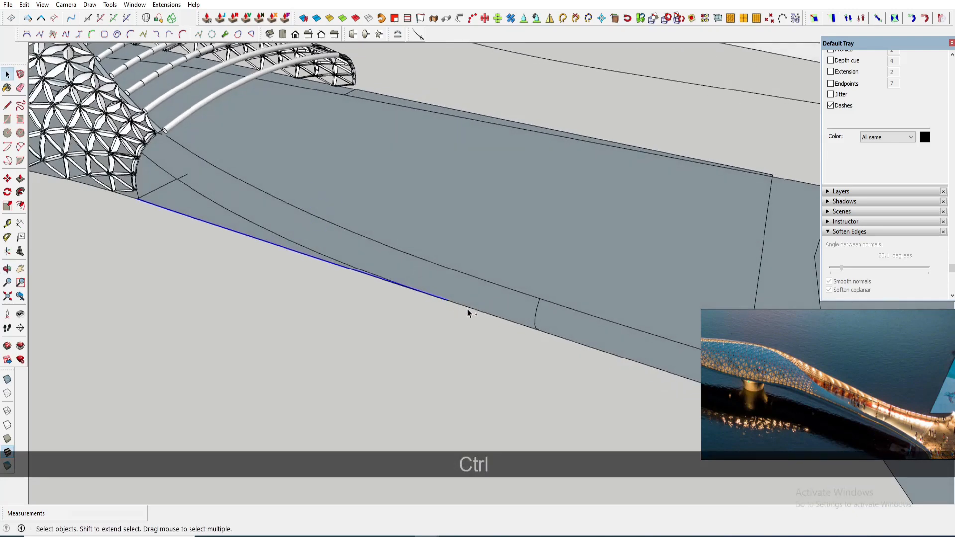
pyautogui.keyDown('ctrl'); pyautogui.click(536, 317); pyautogui.keyUp('ctrl')
pyautogui.keyDown('ctrl'); pyautogui.click(553, 303); pyautogui.keyUp('ctrl')
pyautogui.scroll(4, 169, 179)
pyautogui.scroll(-2, 202, 204)
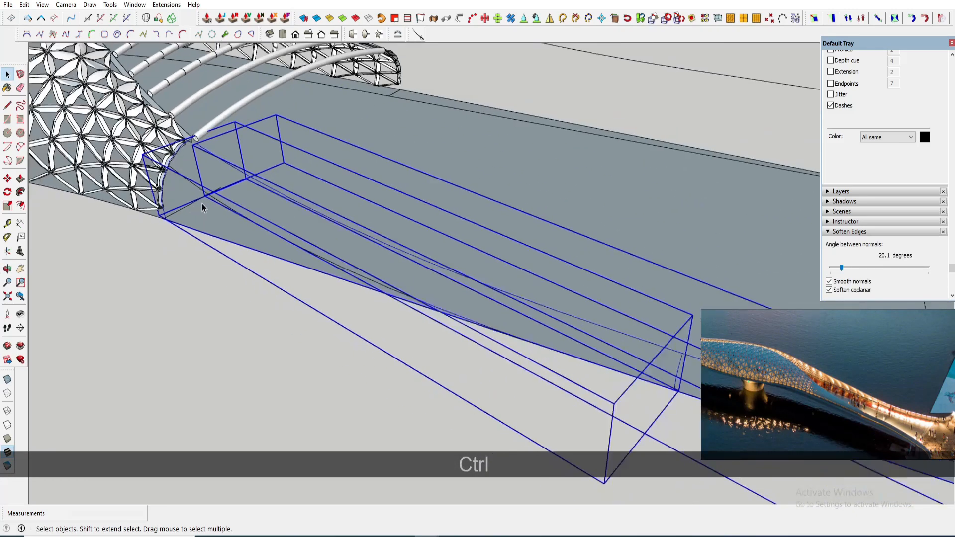
pyautogui.scroll(-6, 203, 207)
pyautogui.press('m')
pyautogui.press('ctrl')
pyautogui.click(285, 231)
pyautogui.click(194, 290)
pyautogui.press('space')
pyautogui.scroll(4, 184, 301)
pyautogui.click(177, 298)
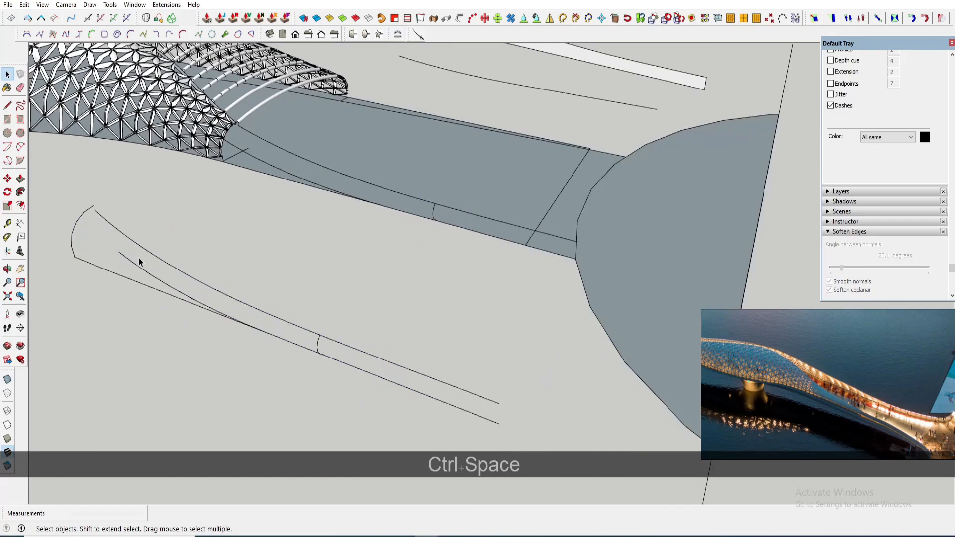
# - Explode the copied panel and delete its stray short edge segments
pyautogui.rightClick(129, 262)
pyautogui.click(177, 255)
pyautogui.scroll(1, 160, 281)
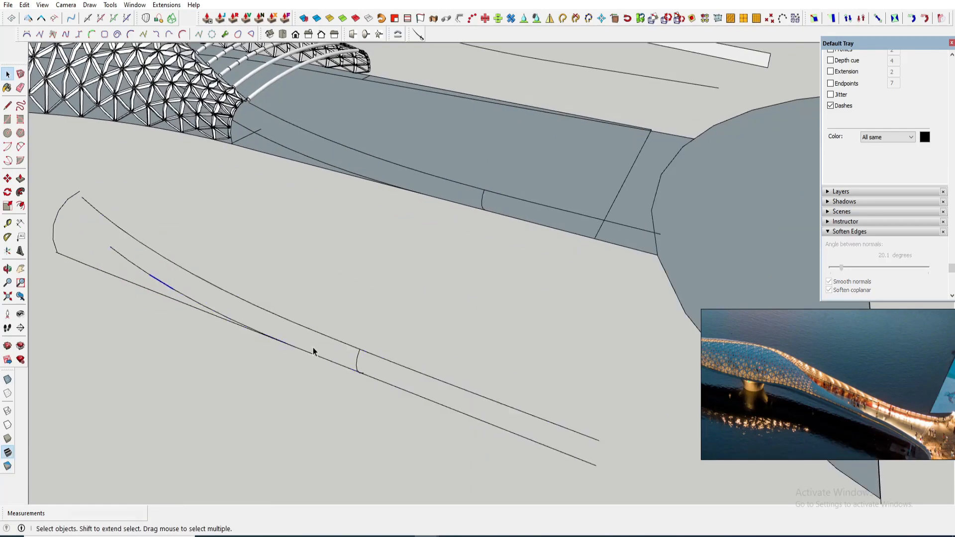
pyautogui.press('Delete')
pyautogui.scroll(1, 201, 308)
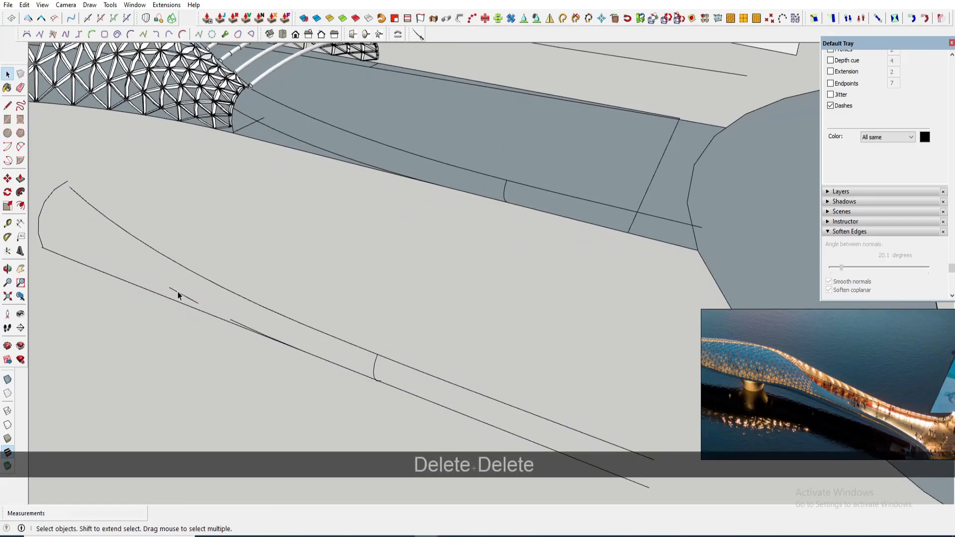
pyautogui.scroll(1, 233, 324)
pyautogui.scroll(1, 273, 337)
pyautogui.click(279, 341)
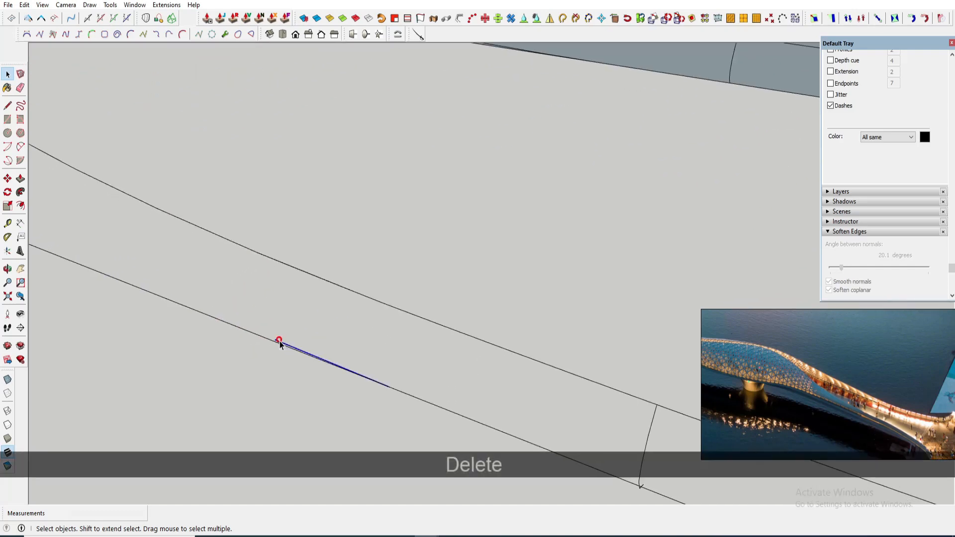
pyautogui.click(403, 392)
pyautogui.scroll(-3, 439, 327)
pyautogui.scroll(4, 198, 206)
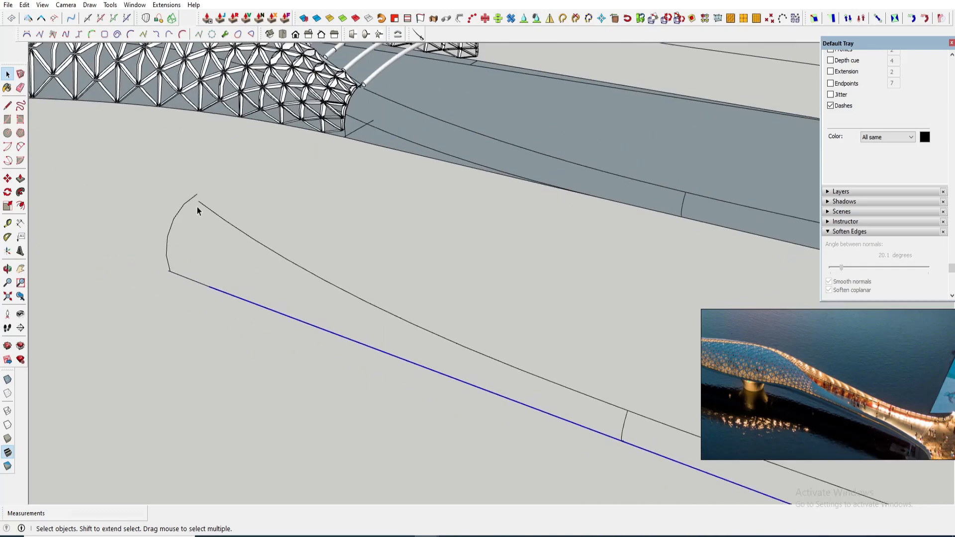
# - Join the two curve ends at the tip of the copied panel outline with a line
pyautogui.click(200, 200)
pyautogui.scroll(1, 199, 198)
pyautogui.scroll(1, 198, 199)
pyautogui.press('m')
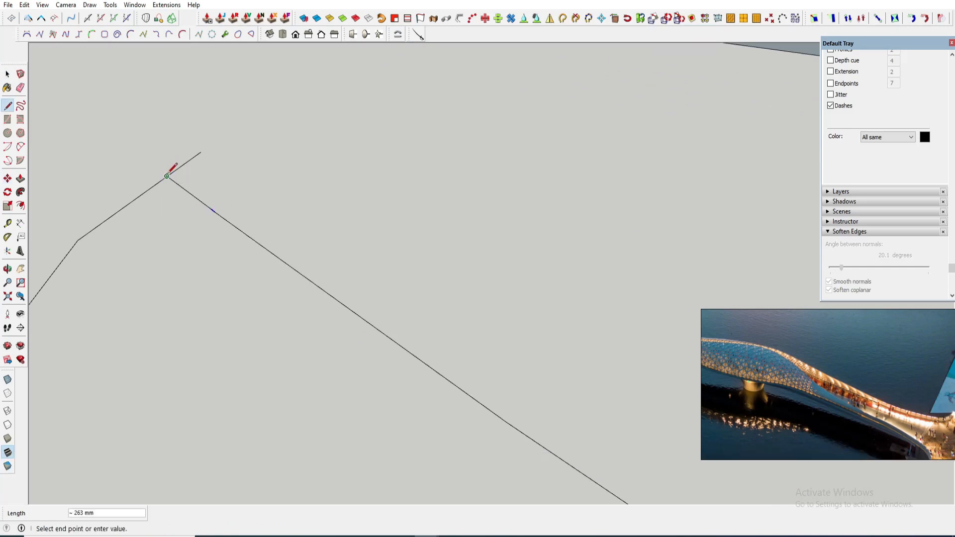
pyautogui.press('e')
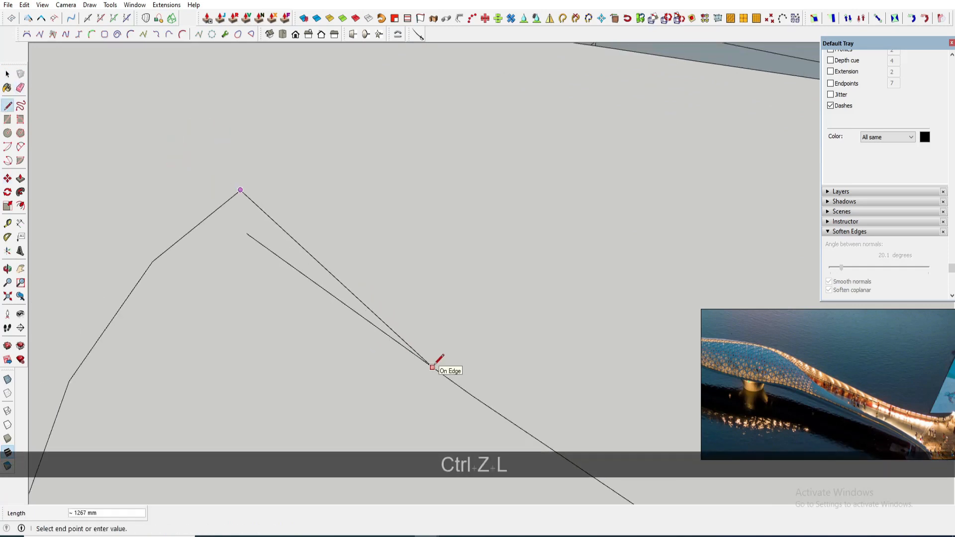
pyautogui.press('e')
pyautogui.press('space')
pyautogui.scroll(-5, 277, 265)
pyautogui.moveTo(276, 266)
pyautogui.mouseDown(button='middle')
pyautogui.moveTo(524, 335)
pyautogui.moveTo(461, 298)
pyautogui.mouseUp(button='middle')
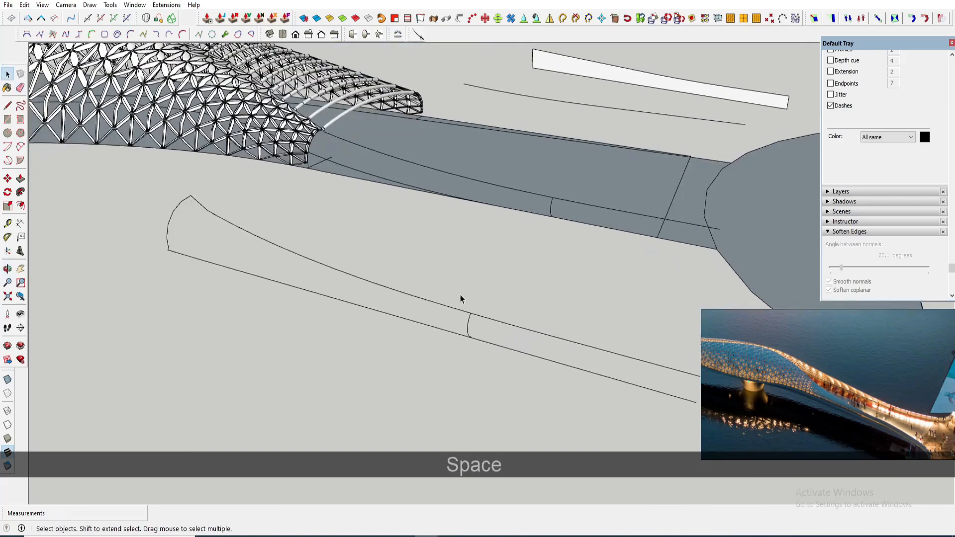
# - Open the copied panel outline group and copy its middle cross curve to the group's end corner with Move
pyautogui.click(472, 314)
pyautogui.scroll(2, 467, 325)
pyautogui.click(467, 328)
pyautogui.scroll(2, 470, 343)
pyautogui.doubleClick(465, 339)
pyautogui.click(465, 339)
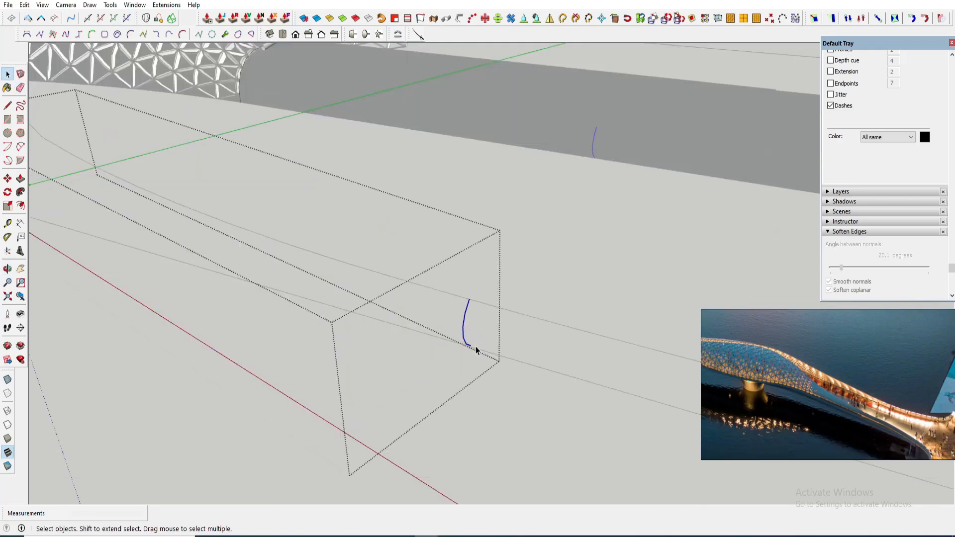
pyautogui.press('m')
pyautogui.scroll(3, 472, 344)
pyautogui.click(468, 344)
pyautogui.press('ctrl')
pyautogui.scroll(-5, 296, 294)
pyautogui.scroll(3, 575, 380)
pyautogui.keyDown('shift'); pyautogui.moveTo(575, 379); pyautogui.dragTo(392, 351, button='middle'); pyautogui.keyUp('shift')
pyautogui.scroll(3, 504, 360)
pyautogui.click(505, 358)
pyautogui.scroll(4, 264, 321)
pyautogui.moveTo(264, 322); pyautogui.dragTo(467, 333, button='middle')
pyautogui.scroll(1, 572, 318)
pyautogui.press('space')
pyautogui.click(557, 309)
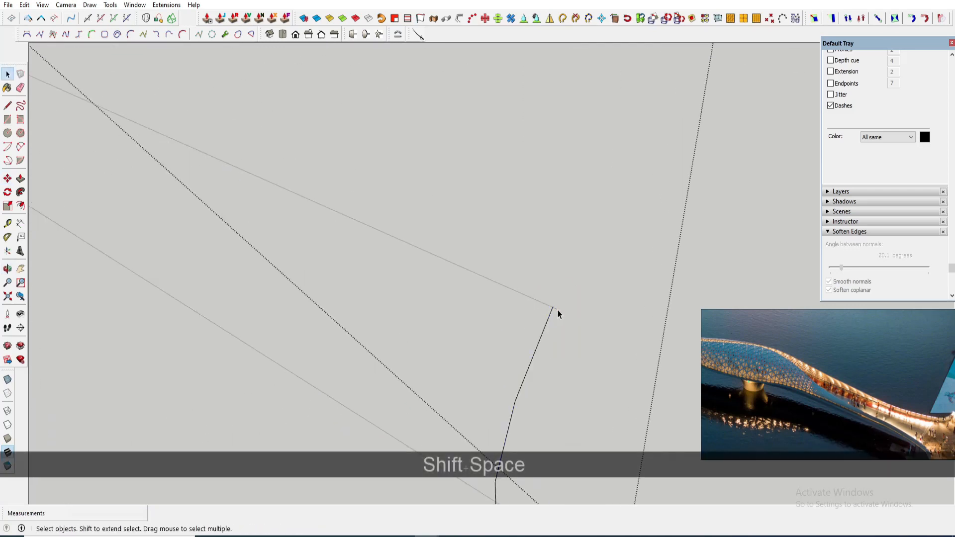
# - Examine the copied cross curve at the panel's narrow end from several angles
pyautogui.press('space')
pyautogui.scroll(-6, 557, 318)
pyautogui.keyDown('shift'); pyautogui.moveTo(300, 237); pyautogui.dragTo(398, 278, button='middle'); pyautogui.keyUp('shift')
pyautogui.scroll(2, 378, 269)
pyautogui.click(352, 252)
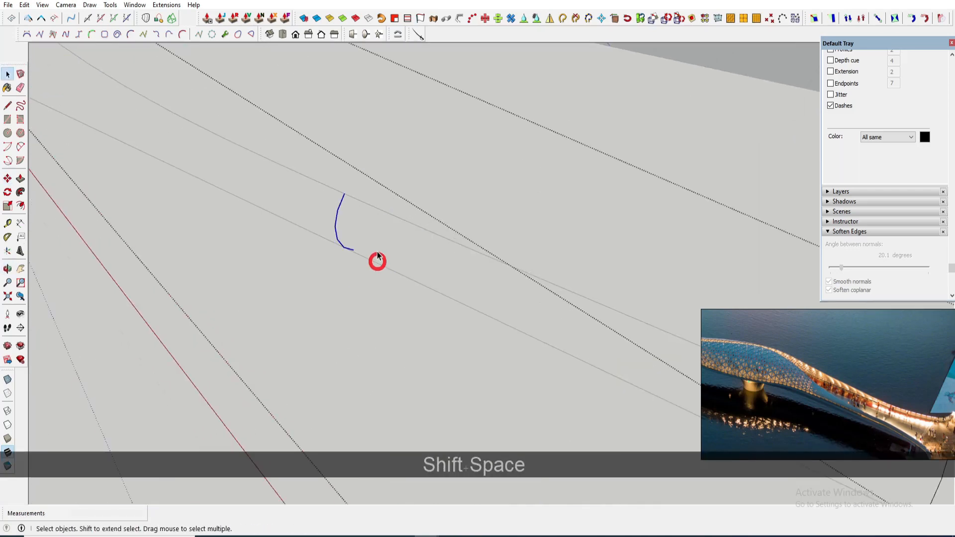
pyautogui.scroll(5, 356, 256)
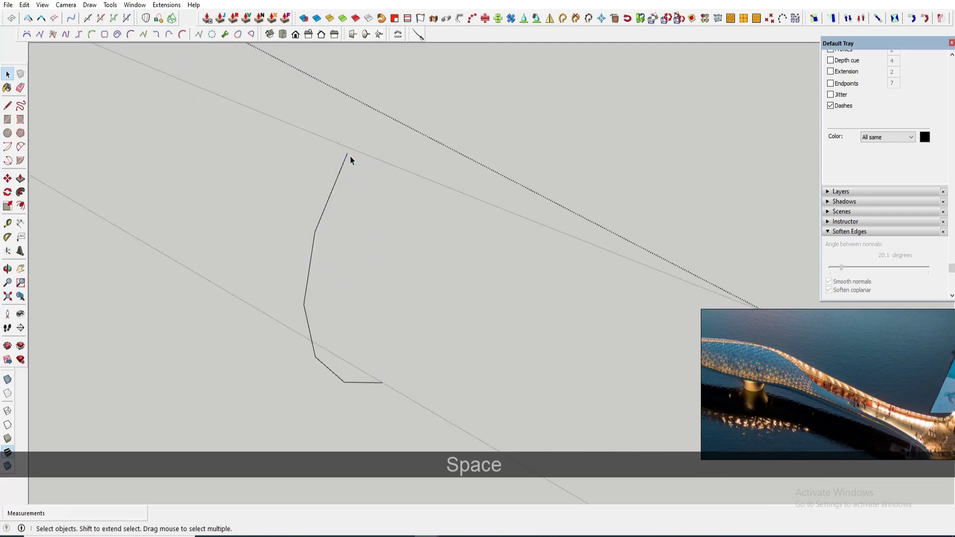
pyautogui.press('space')
pyautogui.scroll(-5, 497, 231)
pyautogui.moveTo(497, 234); pyautogui.dragTo(236, 121, button='middle')
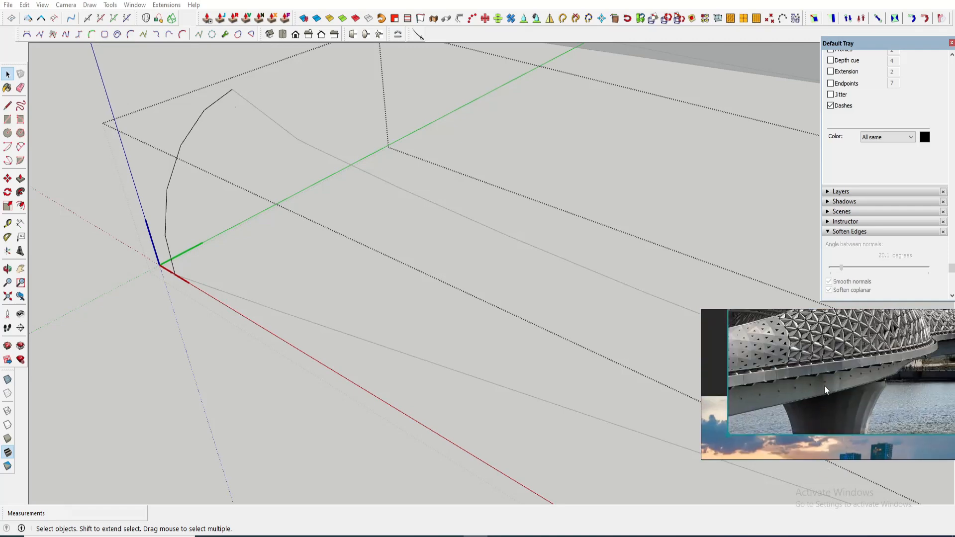
pyautogui.moveTo(294, 207)
pyautogui.mouseDown(button='middle')
pyautogui.moveTo(215, 187)
pyautogui.moveTo(248, 239)
pyautogui.mouseUp(button='middle')
pyautogui.scroll(3, 238, 164)
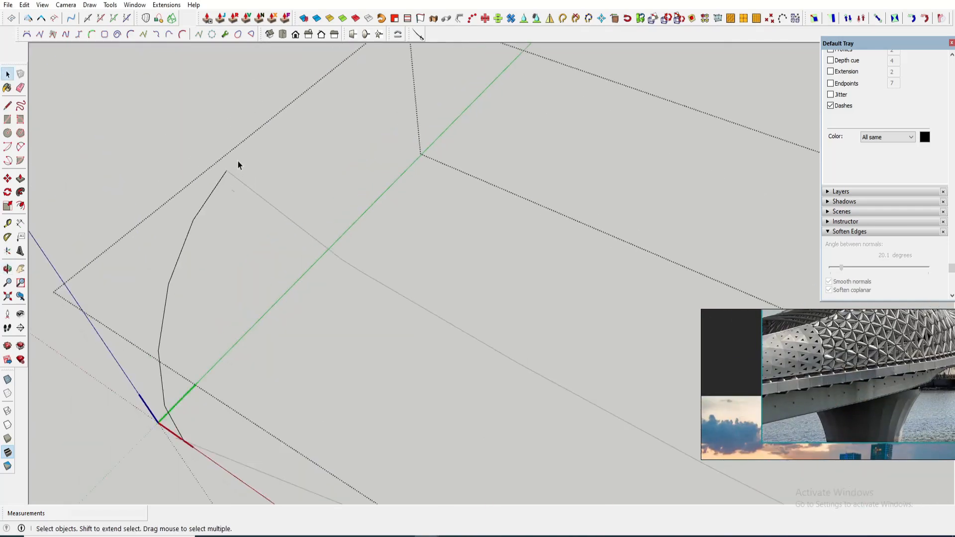
pyautogui.scroll(-2, 319, 153)
pyautogui.moveTo(291, 450); pyautogui.dragTo(308, 405, button='middle')
pyautogui.press('Escape')
pyautogui.scroll(2, 187, 425)
# - Draw a short line from the copied curve's lower end to the panel outline
pyautogui.doubleClick(198, 423)
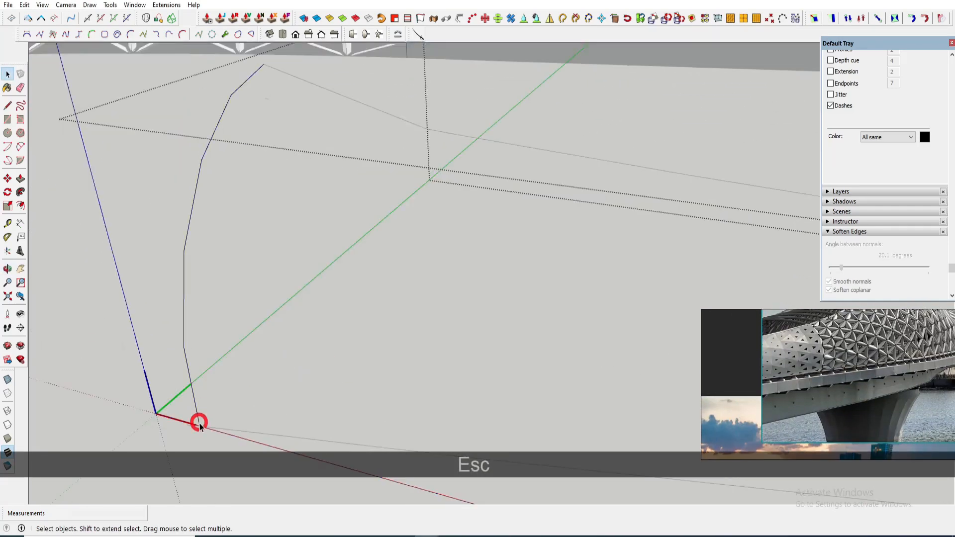
pyautogui.scroll(2, 201, 425)
pyautogui.press('Escape')
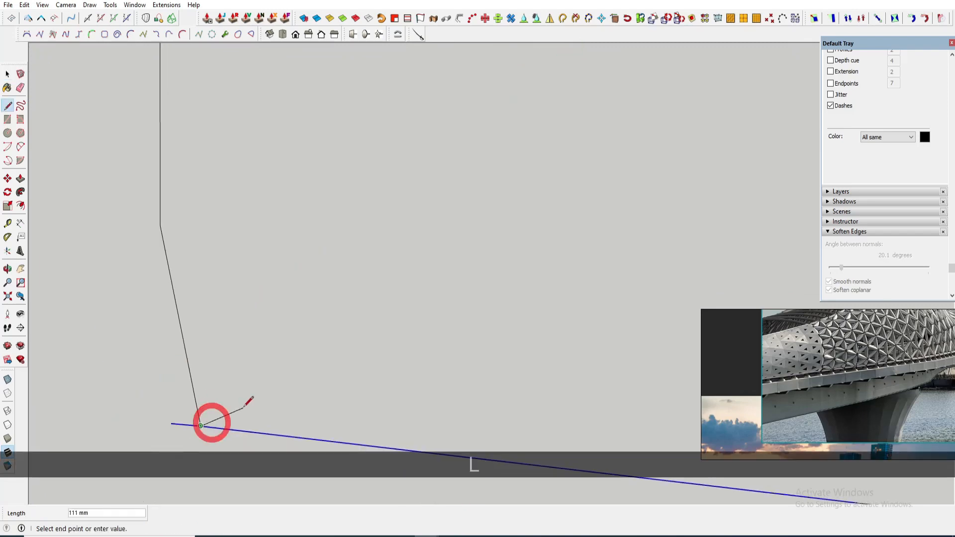
pyautogui.click(212, 419)
pyautogui.scroll(-10, 190, 336)
pyautogui.moveTo(194, 336); pyautogui.dragTo(303, 335, button='middle')
pyautogui.scroll(5, 198, 323)
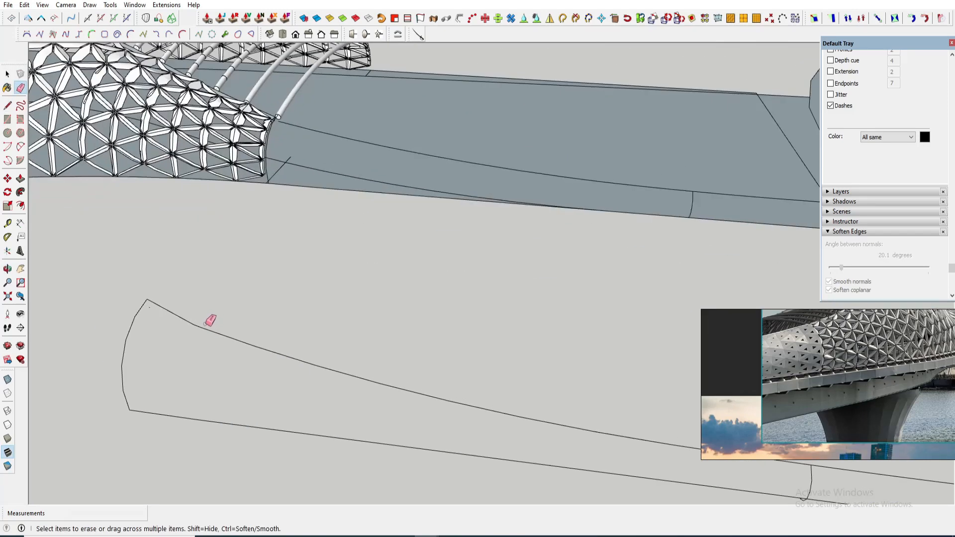
# - Draw a vertical line locked to the blue axis up from the panel's top edge near the tip
pyautogui.press('l')
pyautogui.click(191, 326)
pyautogui.press('Up')
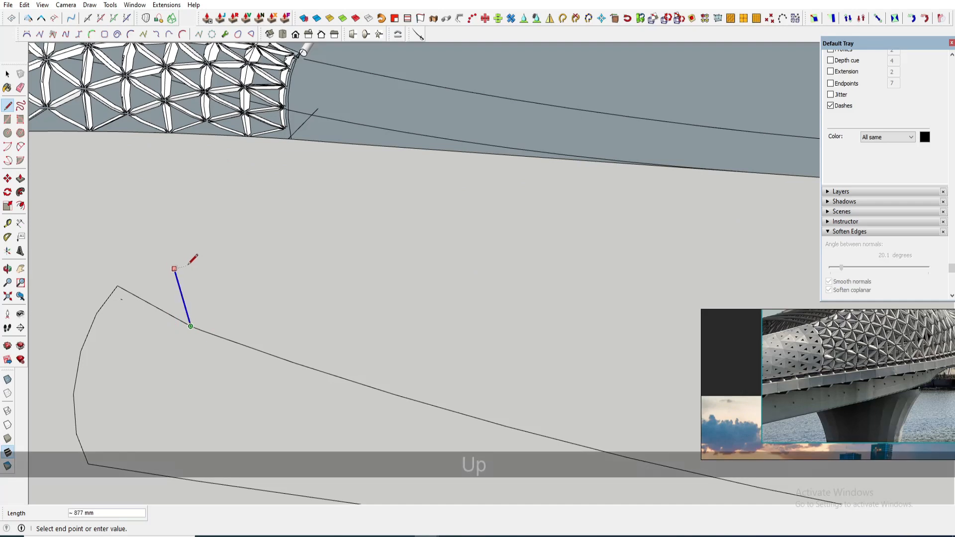
pyautogui.click(189, 264)
pyautogui.click(197, 257)
pyautogui.press('space')
# - Select the vertical line and try to scale it with the Scale tool
pyautogui.tripleClick(183, 265)
pyautogui.press('s')
pyautogui.scroll(3, 202, 317)
pyautogui.click(202, 318)
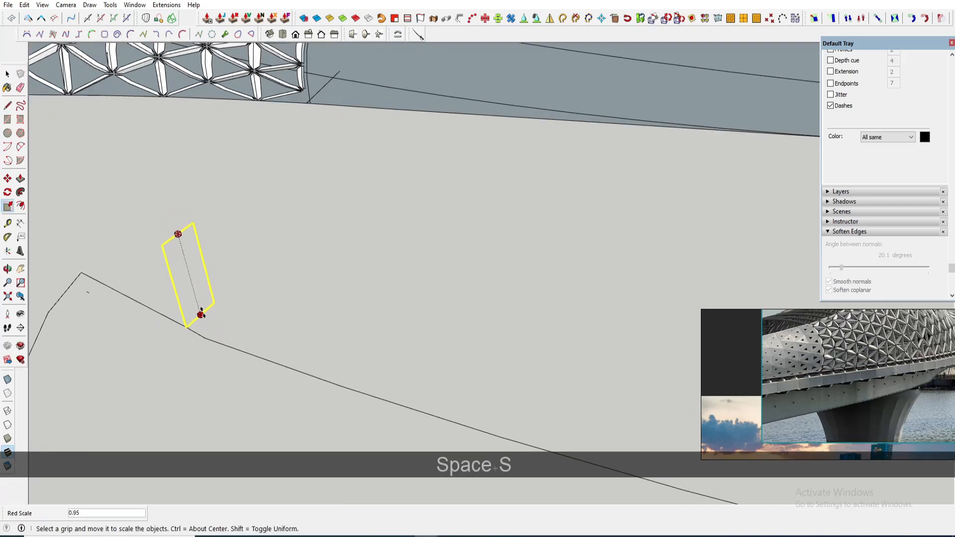
pyautogui.click(200, 314)
pyautogui.press('e')
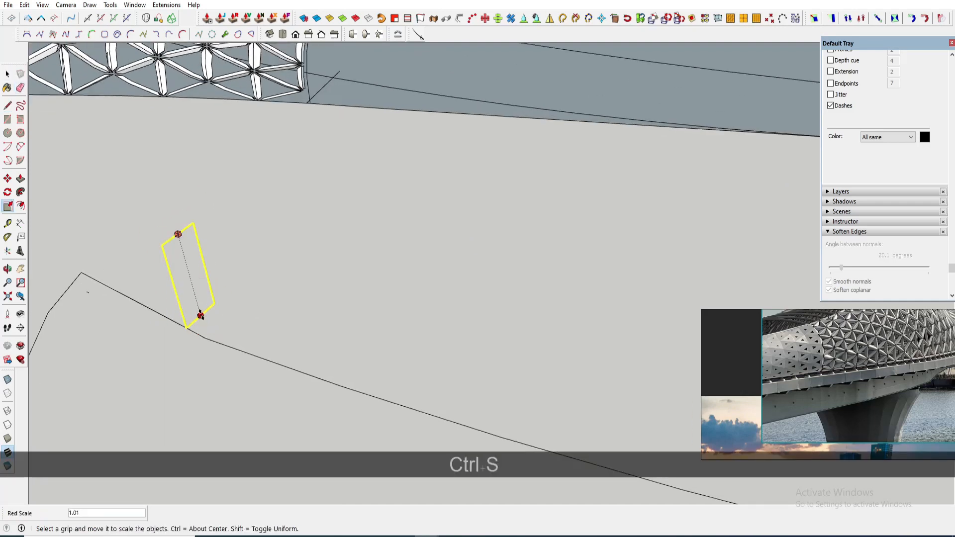
pyautogui.press('e')
pyautogui.scroll(-5, 198, 292)
pyautogui.press('space')
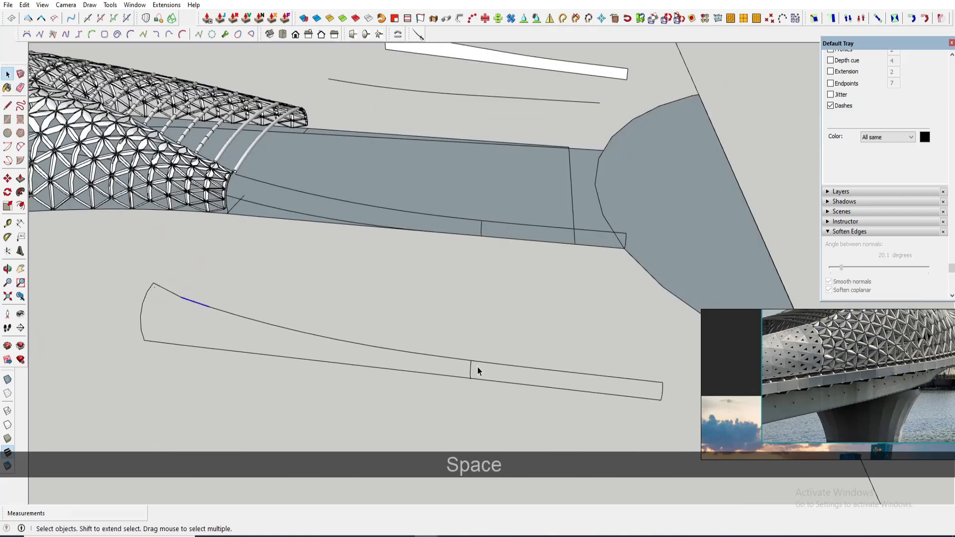
# - Convert the panel's middle cross curve into a 5-segment polyline with Polyline Segmentor
pyautogui.scroll(1, 472, 368)
pyautogui.click(470, 368)
pyautogui.rightClick(470, 368)
pyautogui.click(513, 104)
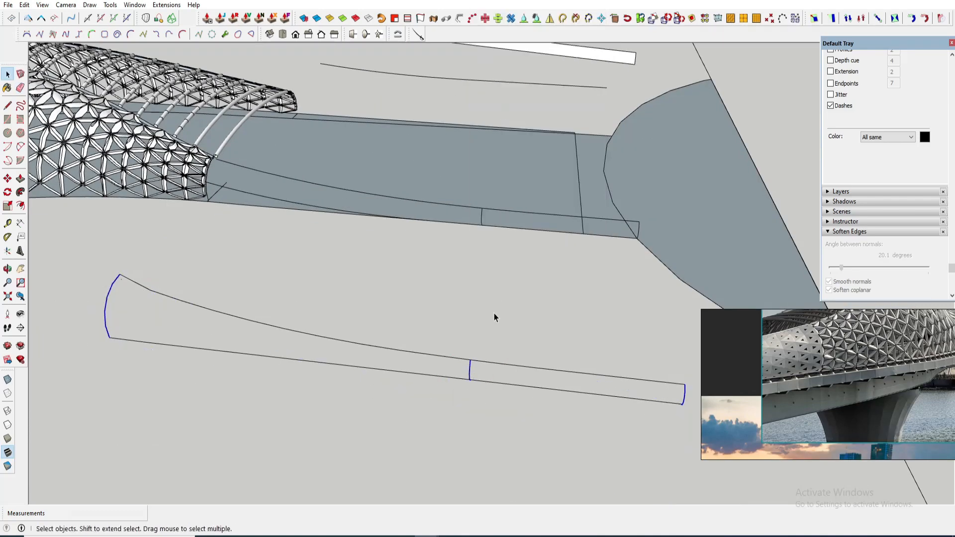
pyautogui.scroll(2, 494, 316)
pyautogui.scroll(-1, 464, 377)
pyautogui.moveTo(467, 358); pyautogui.dragTo(490, 428)
pyautogui.scroll(3, 468, 368)
pyautogui.moveTo(445, 343); pyautogui.dragTo(479, 424)
pyautogui.scroll(1, 468, 377)
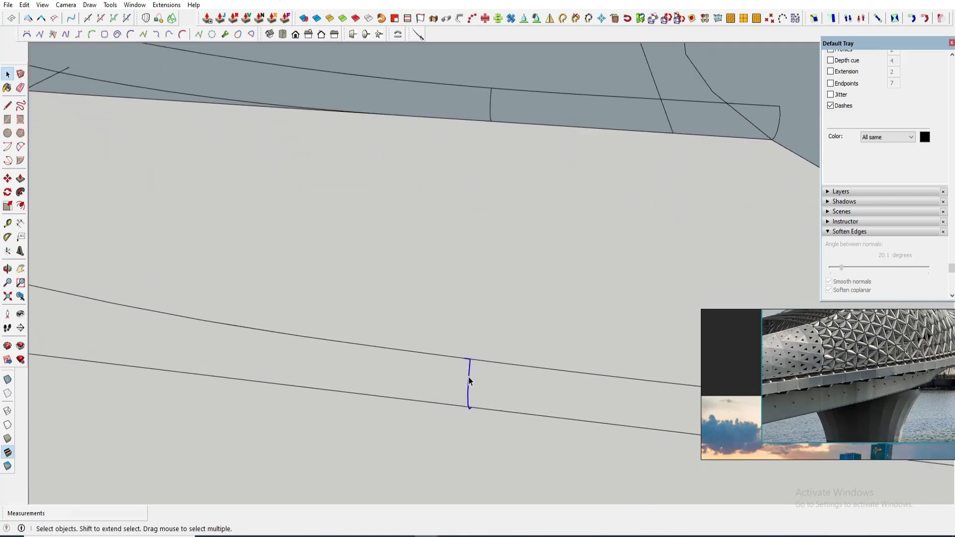
pyautogui.scroll(1, 468, 380)
pyautogui.moveTo(477, 388); pyautogui.dragTo(528, 429, button='middle')
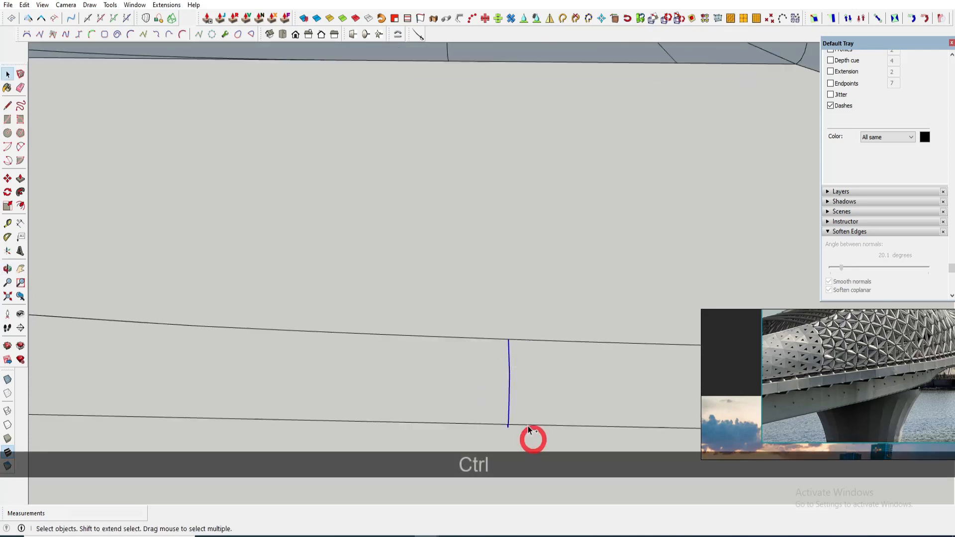
pyautogui.rightClick(509, 403)
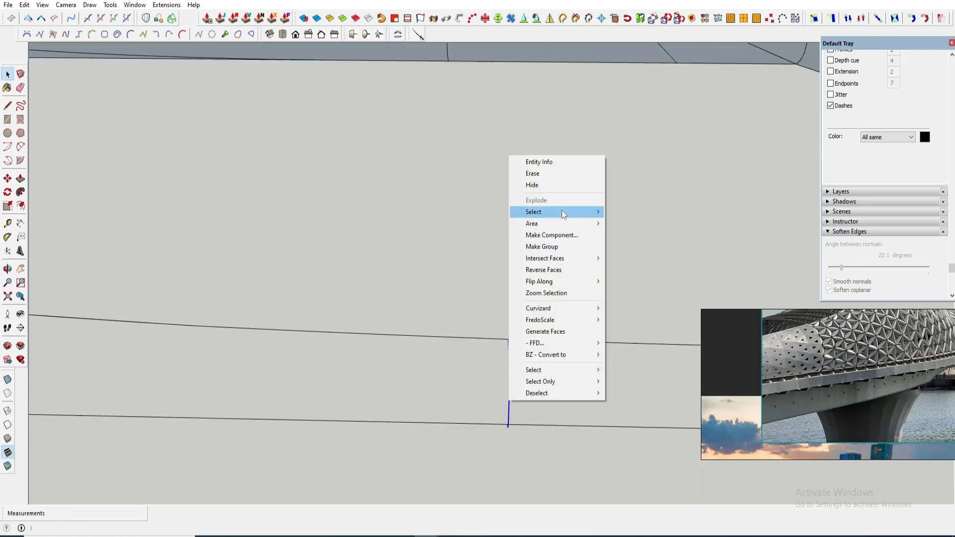
pyautogui.click(659, 493)
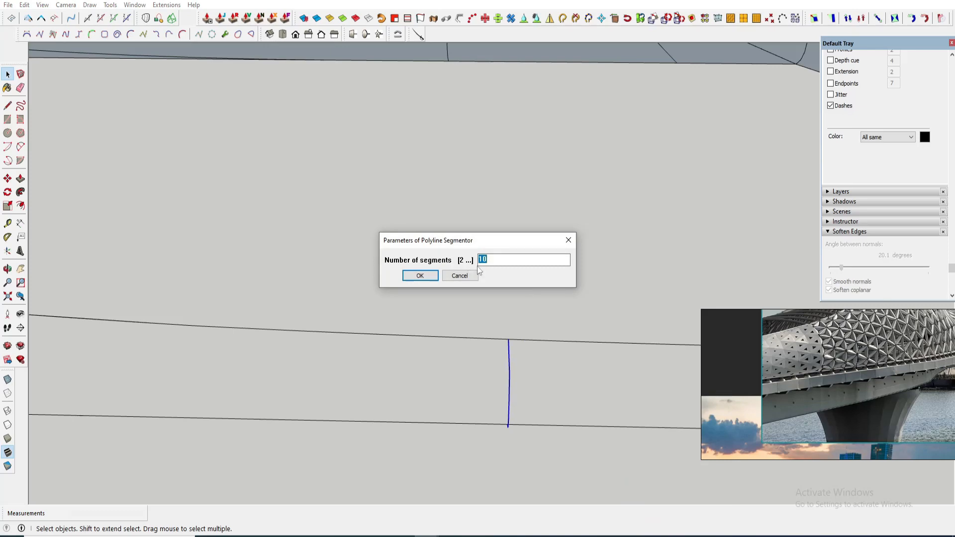
pyautogui.write('5')
pyautogui.click(429, 273)
# - Segment the curve at the panel's narrow end with Polyline Segmentor
pyautogui.press('space')
pyautogui.scroll(-3, 586, 327)
pyautogui.moveTo(587, 326); pyautogui.dragTo(413, 311, button='middle')
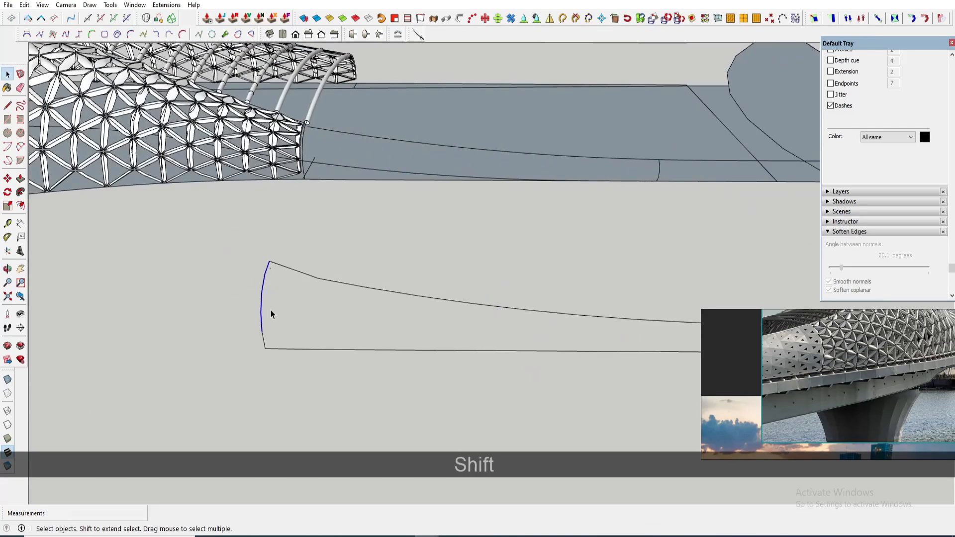
pyautogui.scroll(1, 270, 314)
pyautogui.rightClick(263, 348)
pyautogui.click(325, 301)
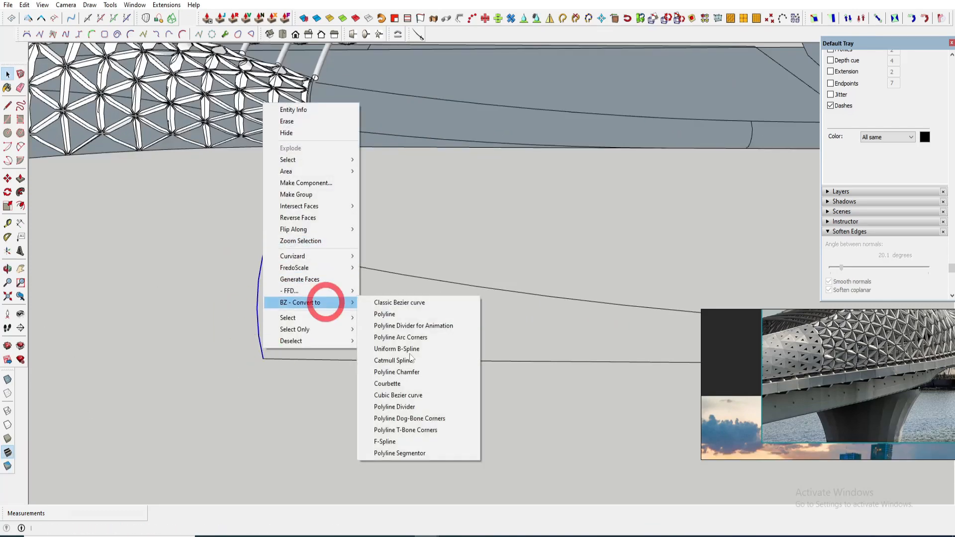
pyautogui.click(399, 453)
pyautogui.click(425, 275)
pyautogui.press('space')
# - Select the top edge segments of the panel's straight part and apply Polyline Segmentor to them
pyautogui.moveTo(420, 273); pyautogui.dragTo(318, 323, button='middle')
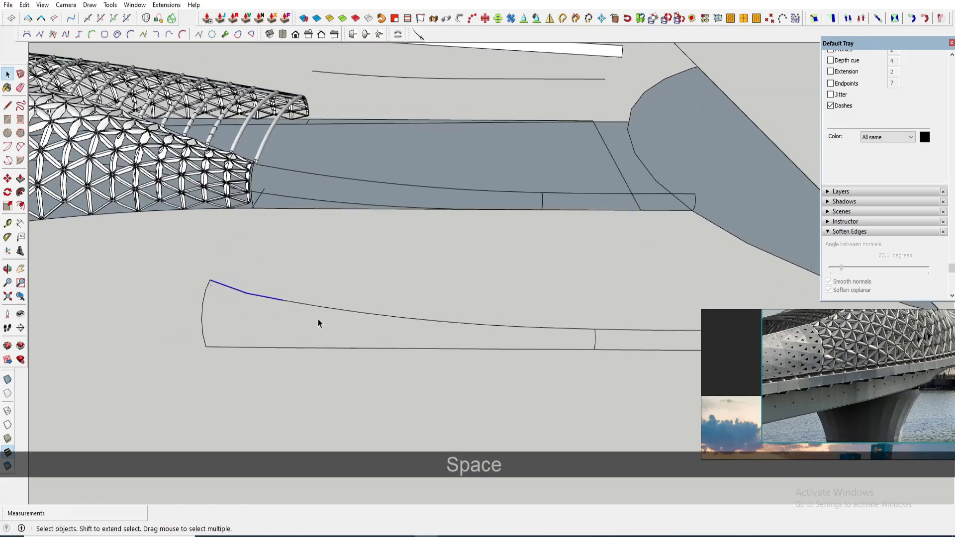
pyautogui.keyDown('ctrl'); pyautogui.moveTo(333, 324); pyautogui.dragTo(307, 294); pyautogui.keyUp('ctrl')
pyautogui.scroll(-3, 327, 324)
pyautogui.keyDown('ctrl'); pyautogui.moveTo(443, 333); pyautogui.dragTo(374, 305); pyautogui.keyUp('ctrl')
pyautogui.scroll(3, 499, 338)
pyautogui.keyDown('ctrl'); pyautogui.moveTo(517, 333); pyautogui.dragTo(470, 299); pyautogui.keyUp('ctrl')
pyautogui.scroll(2, 553, 327)
pyautogui.keyDown('ctrl'); pyautogui.moveTo(565, 332); pyautogui.dragTo(509, 293); pyautogui.keyUp('ctrl')
pyautogui.scroll(4, 574, 323)
pyautogui.rightClick(575, 312)
pyautogui.moveTo(621, 265)
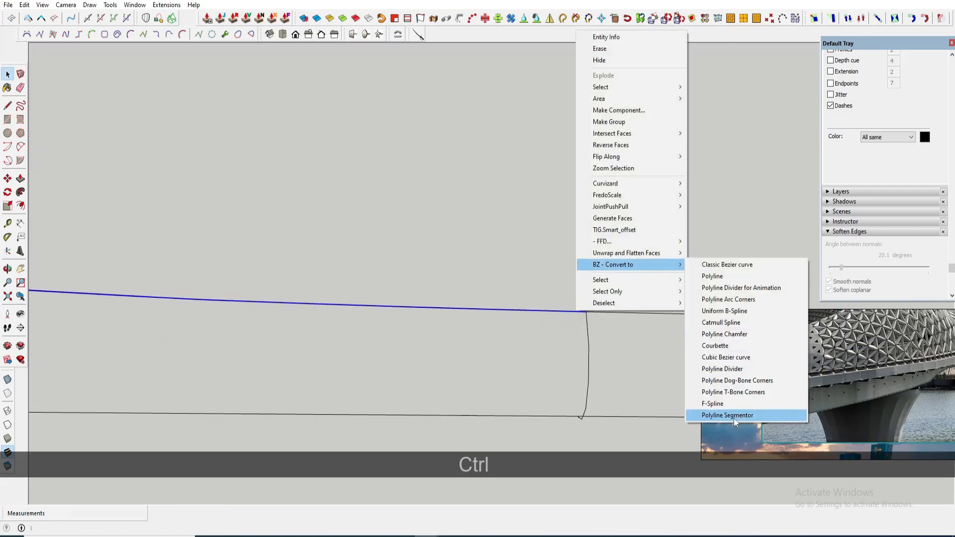
pyautogui.click(733, 419)
# - Select stray segments along the panel's top edge and delete them
pyautogui.scroll(-7, 586, 374)
pyautogui.keyDown('shift'); pyautogui.moveTo(334, 351); pyautogui.dragTo(446, 348, button='middle'); pyautogui.keyUp('shift')
pyautogui.scroll(2, 180, 301)
pyautogui.click(198, 304)
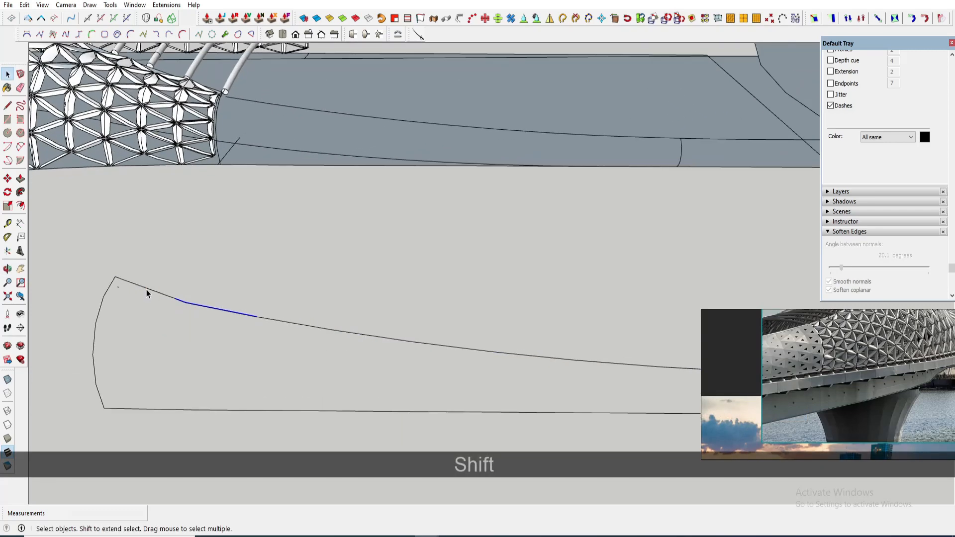
pyautogui.scroll(7, 174, 301)
pyautogui.click(211, 310)
pyautogui.scroll(1, 239, 315)
pyautogui.moveTo(253, 317); pyautogui.dragTo(117, 243)
pyautogui.scroll(-9, 278, 322)
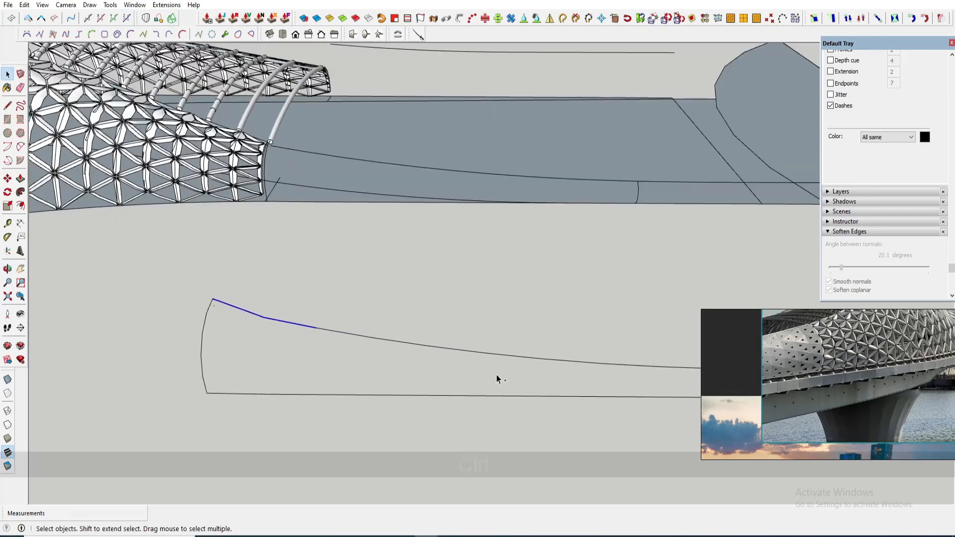
pyautogui.keyDown('ctrl'); pyautogui.click(495, 355); pyautogui.keyUp('ctrl')
pyautogui.scroll(3, 492, 348)
pyautogui.keyDown('ctrl'); pyautogui.click(585, 334); pyautogui.keyUp('ctrl')
pyautogui.scroll(3, 591, 328)
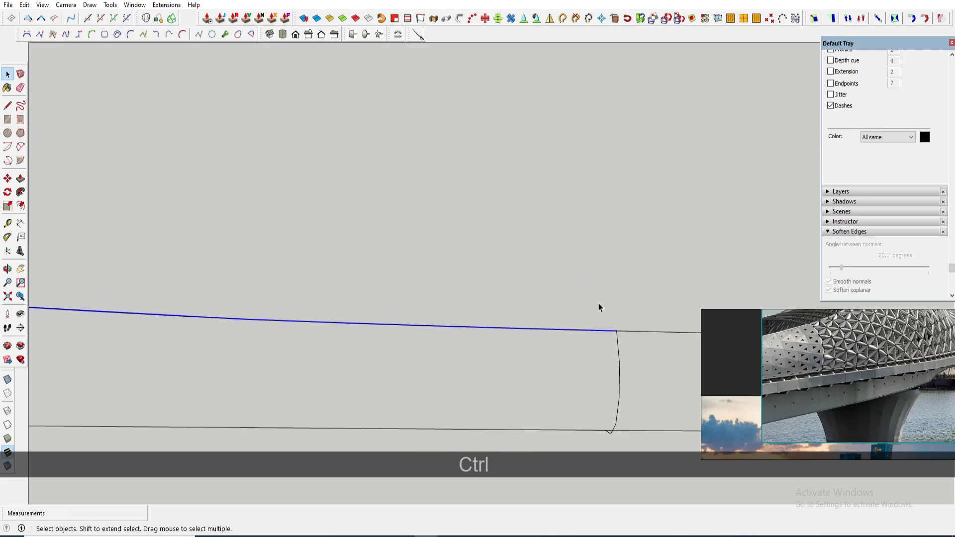
pyautogui.keyDown('ctrl'); pyautogui.click(543, 329); pyautogui.keyUp('ctrl')
pyautogui.scroll(-2, 547, 329)
pyautogui.scroll(3, 464, 331)
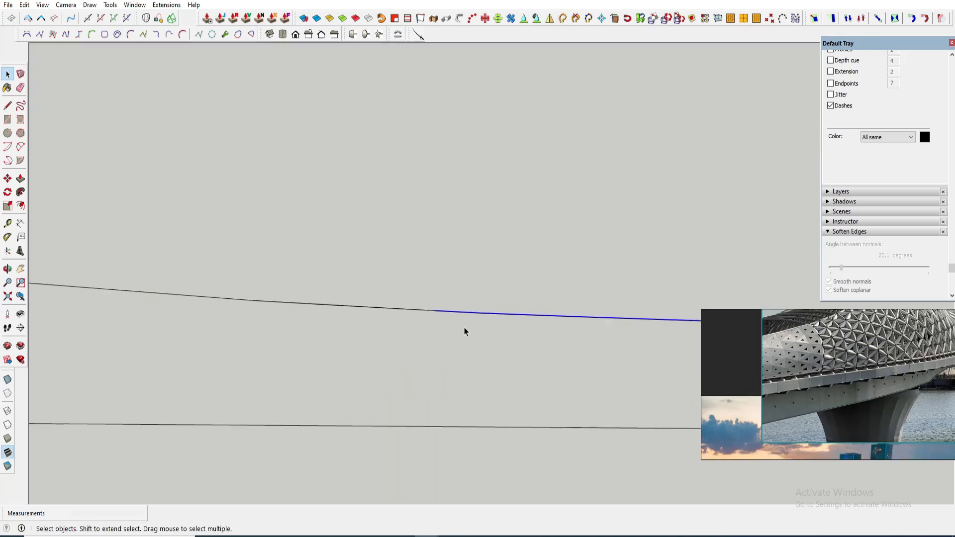
pyautogui.moveTo(358, 308); pyautogui.dragTo(343, 296, button='middle')
pyautogui.click(124, 260)
pyautogui.scroll(1, 299, 283)
pyautogui.keyDown('shift'); pyautogui.click(334, 290); pyautogui.keyUp('shift')
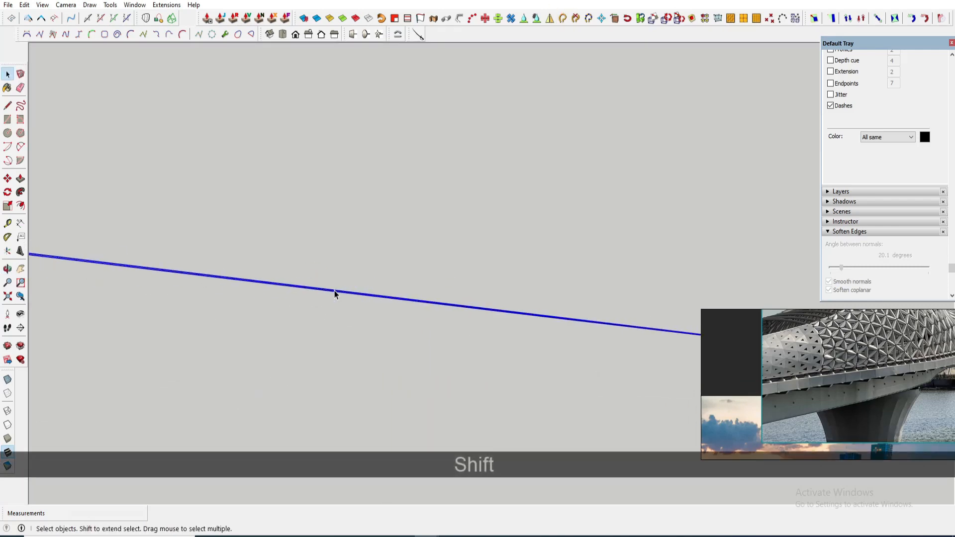
pyautogui.scroll(2, 343, 296)
pyautogui.press('Delete')
# - Select the whole top edge curve of the panel and divide it into 10 segments with Polyline Segmentor
pyautogui.scroll(-1, 416, 293)
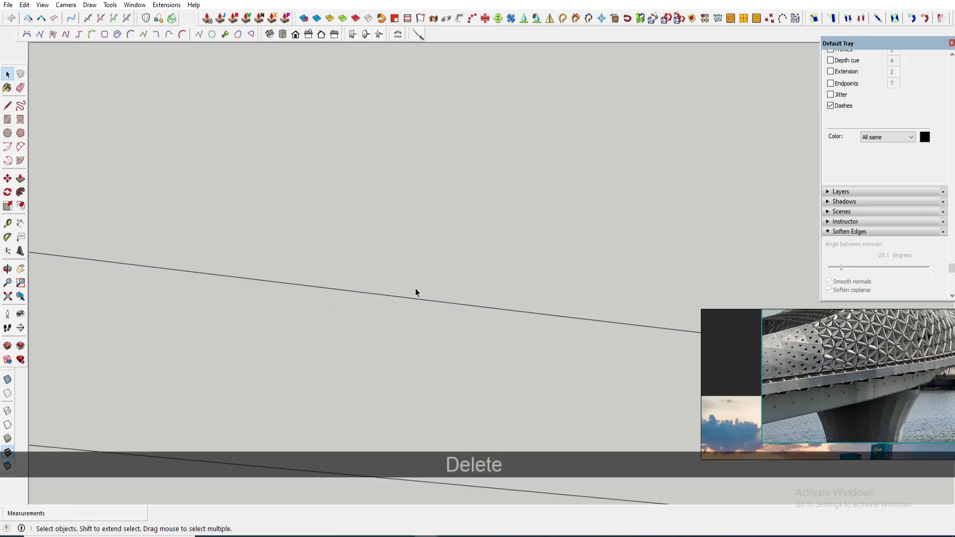
pyautogui.click(383, 273)
pyautogui.scroll(1, 383, 272)
pyautogui.keyDown('ctrl'); pyautogui.click(319, 266); pyautogui.keyUp('ctrl')
pyautogui.scroll(-1, 298, 271)
pyautogui.moveTo(278, 276); pyautogui.dragTo(399, 307, button='middle')
pyautogui.keyDown('ctrl'); pyautogui.click(323, 273); pyautogui.keyUp('ctrl')
pyautogui.scroll(-1, 315, 278)
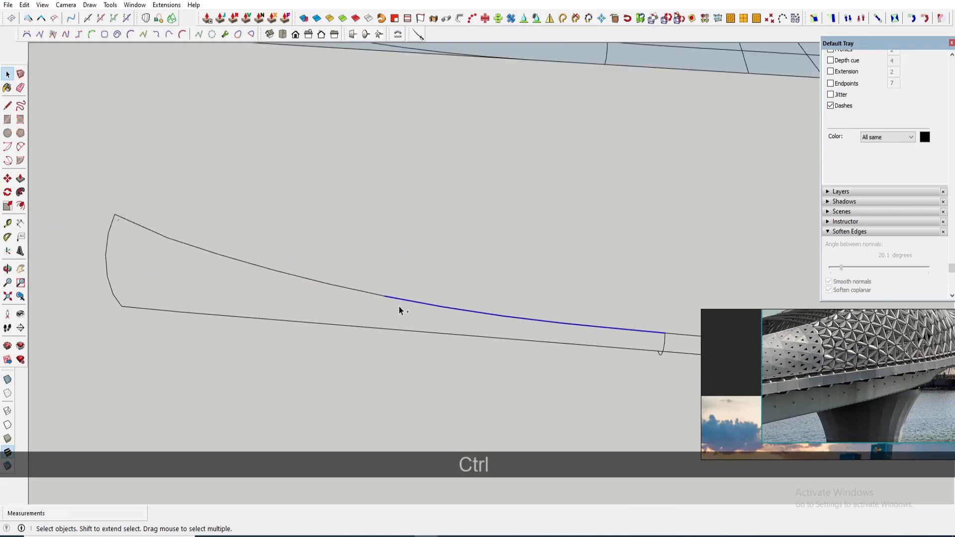
pyautogui.scroll(1, 182, 241)
pyautogui.keyDown('ctrl'); pyautogui.click(112, 213); pyautogui.keyUp('ctrl')
pyautogui.rightClick(111, 214)
pyautogui.click(187, 432)
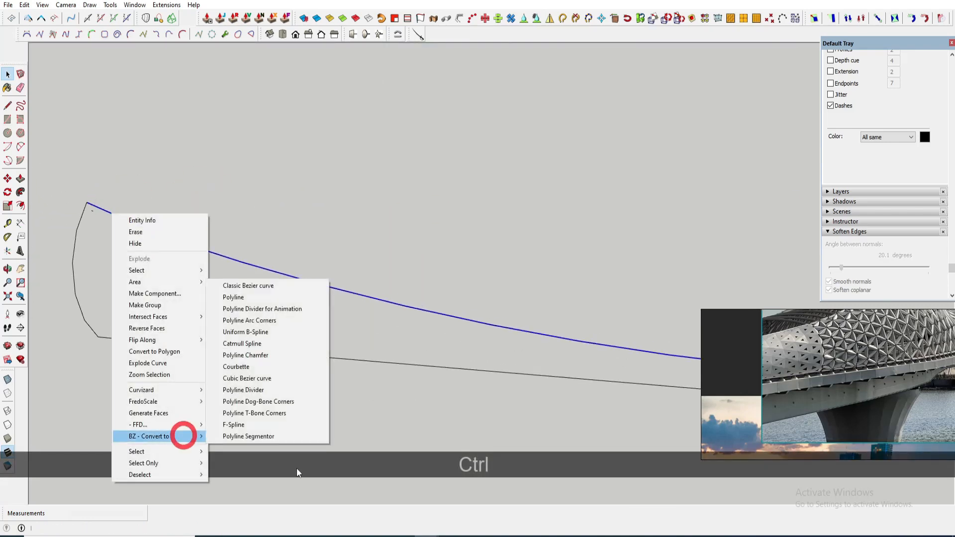
pyautogui.click(258, 434)
pyautogui.write('10')
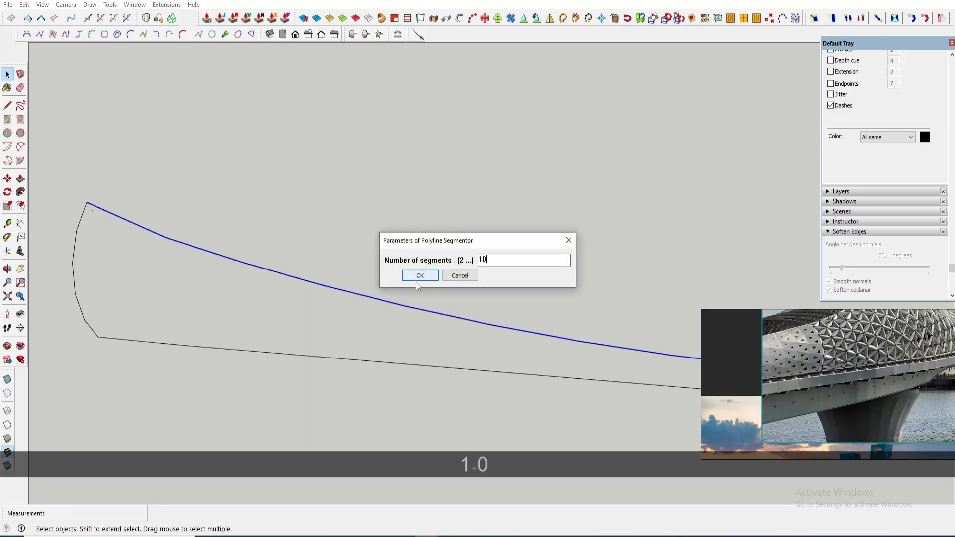
pyautogui.click(418, 278)
# - Segment the panel's bottom edge curve with Polyline Segmentor
pyautogui.scroll(-2, 391, 320)
pyautogui.press('space')
pyautogui.click(235, 326)
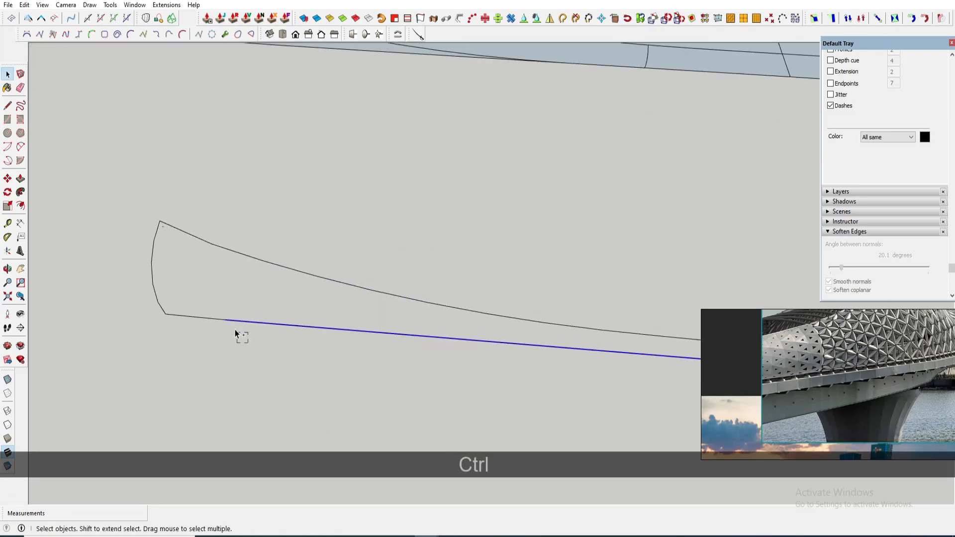
pyautogui.rightClick(317, 336)
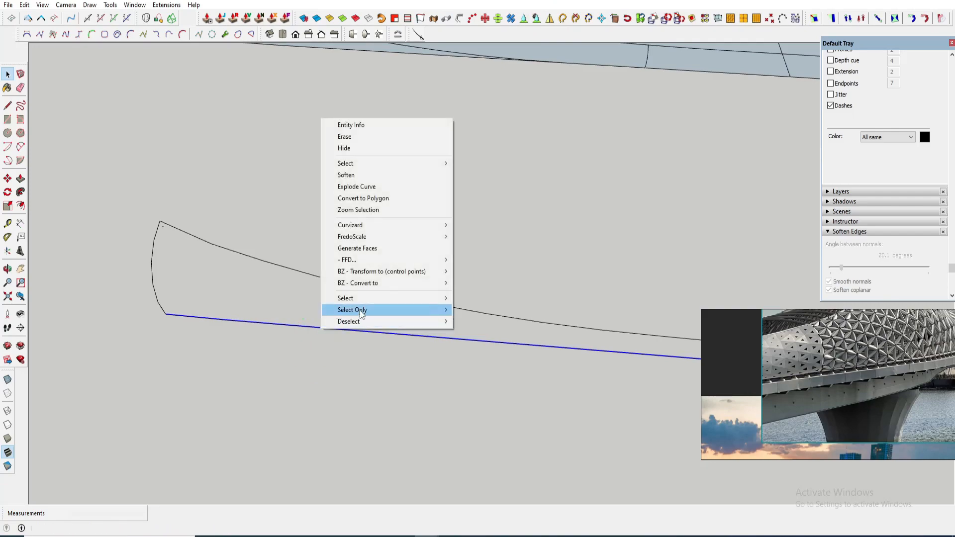
pyautogui.moveTo(369, 279)
pyautogui.click(492, 381)
pyautogui.click(421, 275)
pyautogui.press('space')
# - Select the bottom edge of the panel's straight part and segment it with Polyline Segmentor
pyautogui.scroll(-4, 280, 312)
pyautogui.moveTo(286, 308); pyautogui.dragTo(354, 175, button='middle')
pyautogui.moveTo(413, 181); pyautogui.dragTo(452, 187, button='middle')
pyautogui.scroll(3, 477, 270)
pyautogui.click(477, 271)
pyautogui.scroll(2, 480, 269)
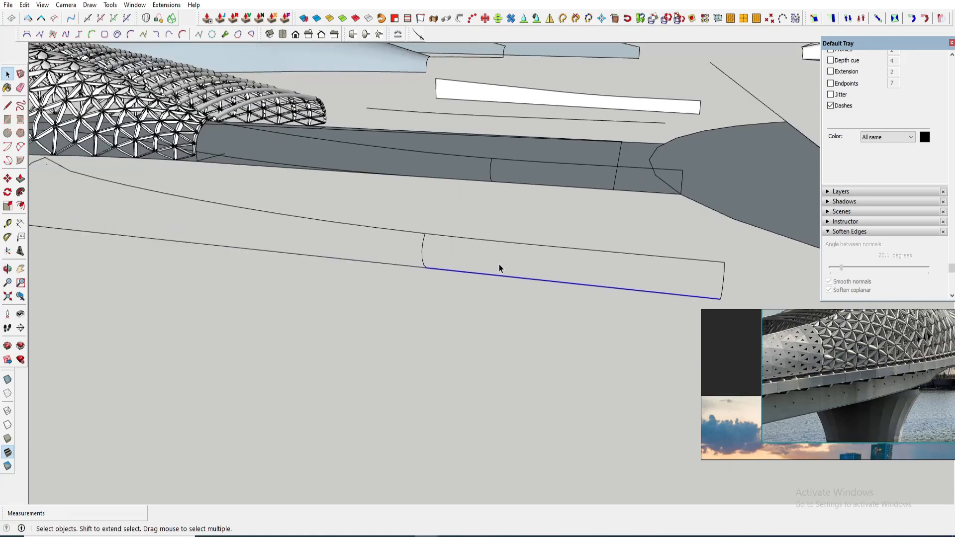
pyautogui.moveTo(499, 264); pyautogui.dragTo(515, 258, button='middle')
pyautogui.keyDown('ctrl'); pyautogui.moveTo(508, 207); pyautogui.dragTo(474, 247); pyautogui.keyUp('ctrl')
pyautogui.rightClick(466, 277)
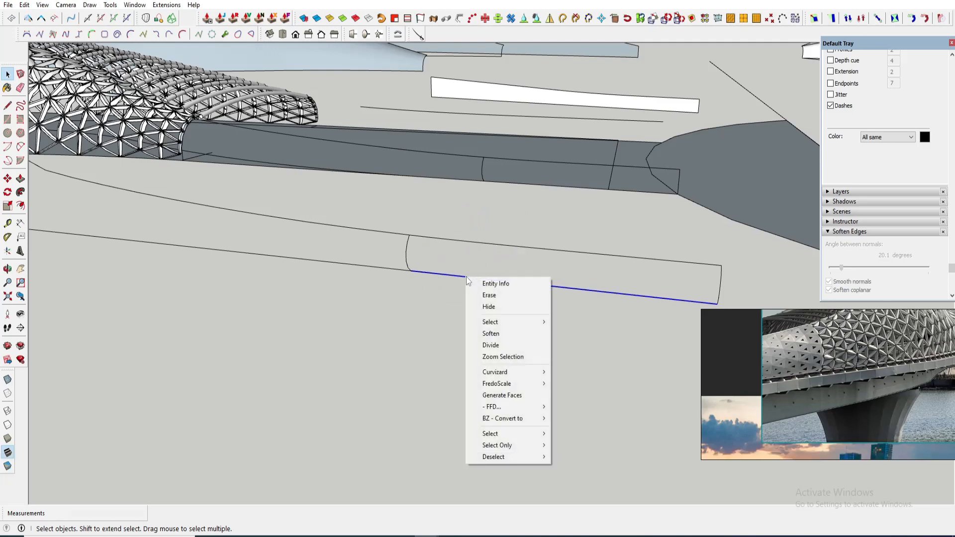
pyautogui.moveTo(524, 422)
pyautogui.click(606, 421)
pyautogui.click(421, 274)
# - Select the top edge of the panel's straight part and segment it with Polyline Segmentor
pyautogui.scroll(1, 443, 270)
pyautogui.press('space')
pyautogui.moveTo(470, 251); pyautogui.dragTo(453, 212)
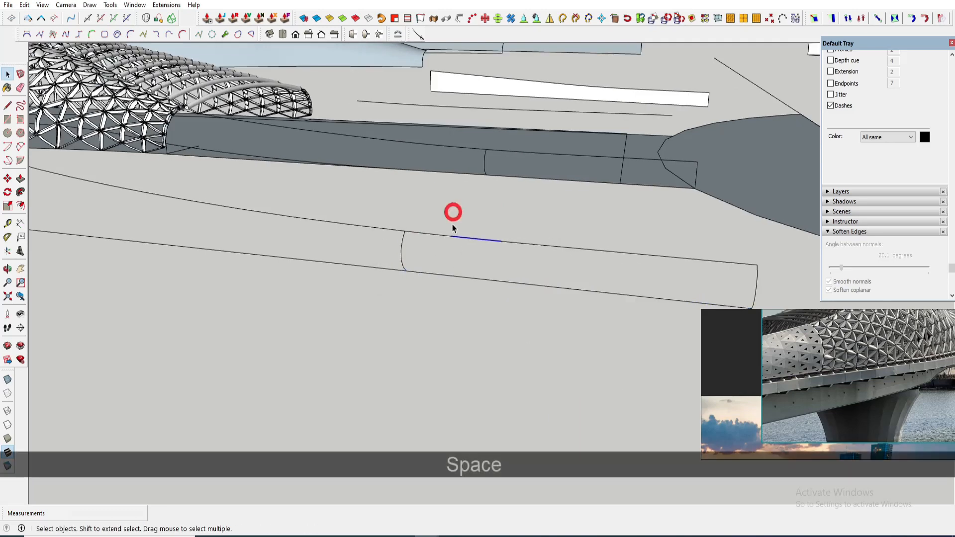
pyautogui.scroll(-1, 451, 218)
pyautogui.keyDown('ctrl'); pyautogui.click(610, 252); pyautogui.keyUp('ctrl')
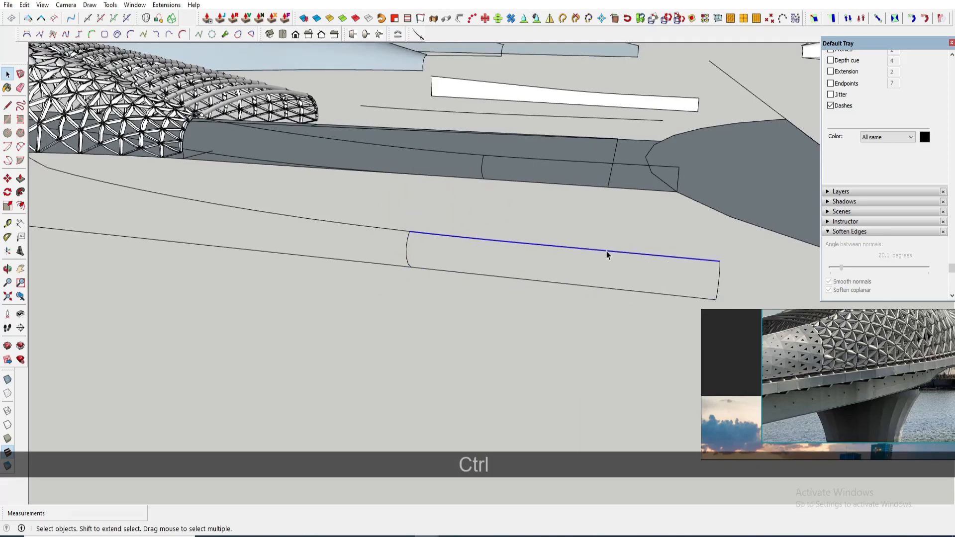
pyautogui.rightClick(607, 255)
pyautogui.moveTo(639, 449)
pyautogui.click(716, 450)
pyautogui.click(422, 273)
pyautogui.press('space')
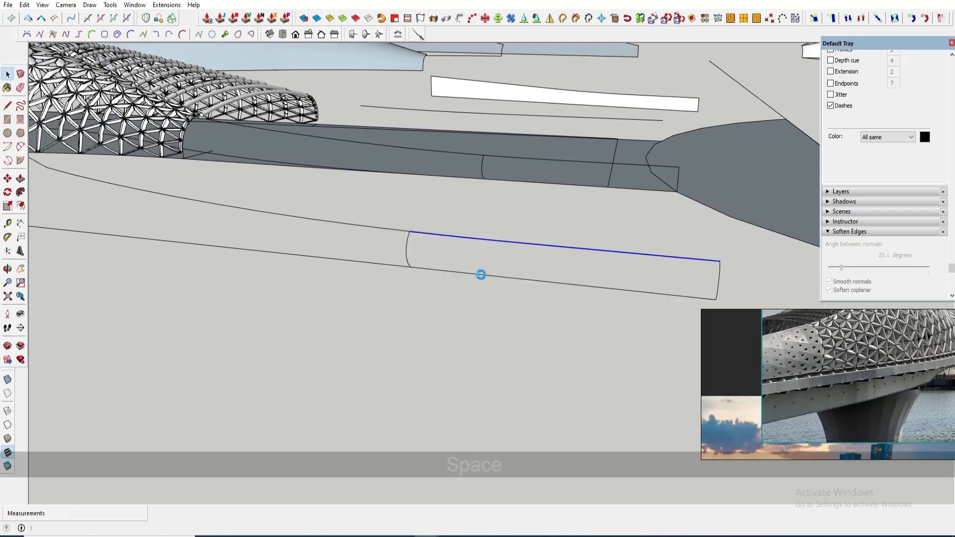
# - Select the panel's short end edge and divide it into 5 segments with Polyline Segmentor
pyautogui.scroll(1, 413, 251)
pyautogui.click(409, 252)
pyautogui.scroll(1, 413, 253)
pyautogui.keyDown('shift'); pyautogui.moveTo(766, 307); pyautogui.dragTo(578, 290, button='middle'); pyautogui.keyUp('shift')
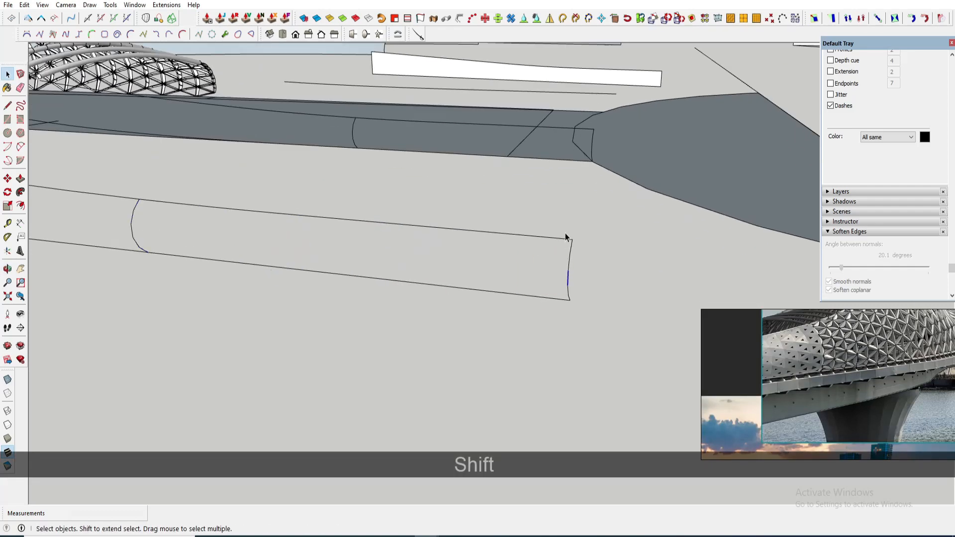
pyautogui.keyDown('shift'); pyautogui.click(568, 290); pyautogui.keyUp('shift')
pyautogui.scroll(1, 568, 291)
pyautogui.rightClick(568, 290)
pyautogui.moveTo(614, 247)
pyautogui.click(706, 394)
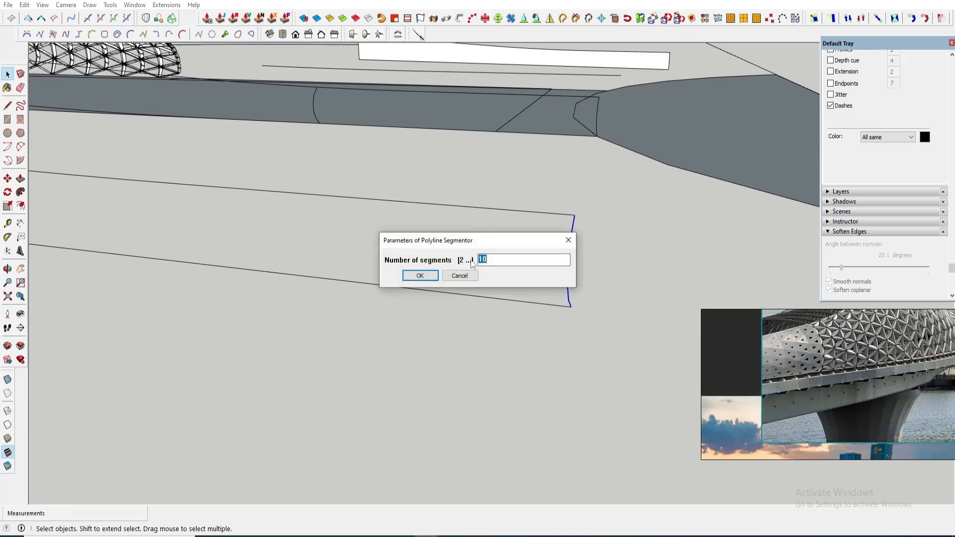
pyautogui.write('5')
pyautogui.press('Return')
pyautogui.press('space')
pyautogui.scroll(-2, 502, 300)
pyautogui.moveTo(502, 300); pyautogui.dragTo(298, 248, button='middle')
pyautogui.keyDown('shift'); pyautogui.moveTo(298, 248); pyautogui.dragTo(364, 235, button='middle'); pyautogui.keyUp('shift')
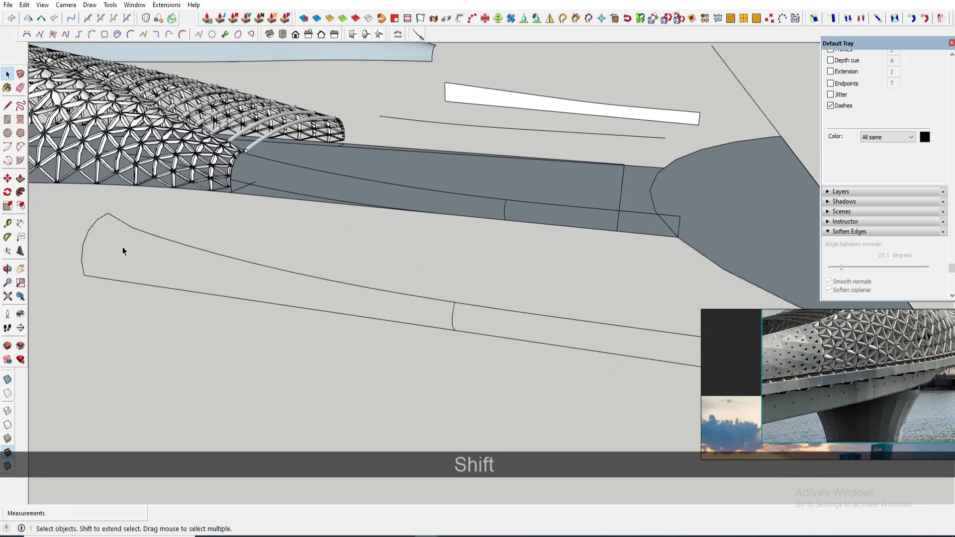
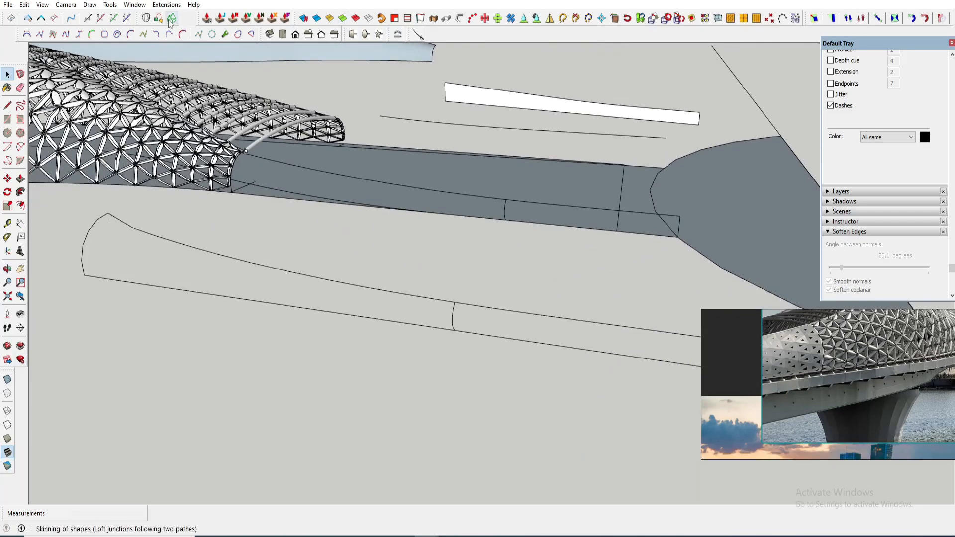
# - Skin the panel's curved part from its segmented edges with Curviloft and validate the result
pyautogui.click(452, 320)
pyautogui.click(451, 290)
pyautogui.moveTo(451, 291); pyautogui.dragTo(337, 348, button='middle')
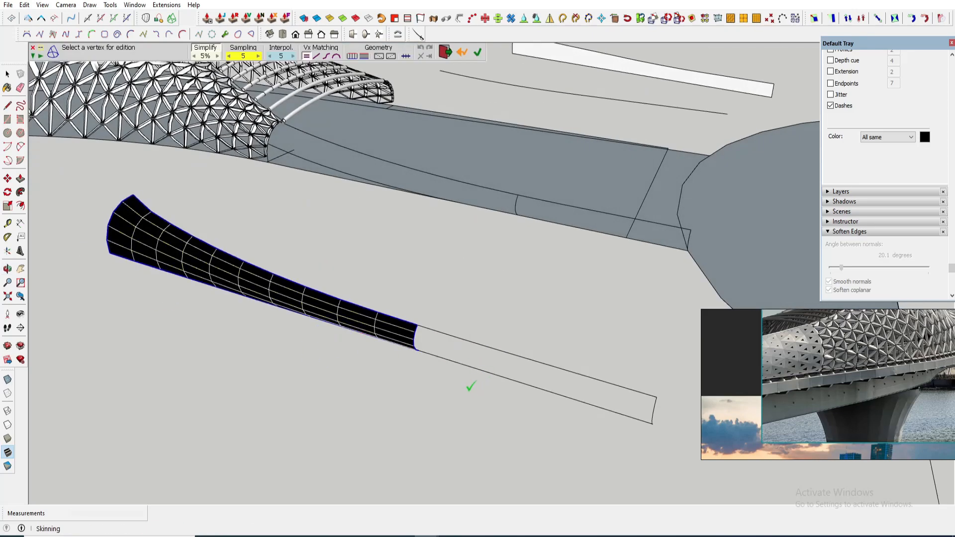
pyautogui.click(461, 381)
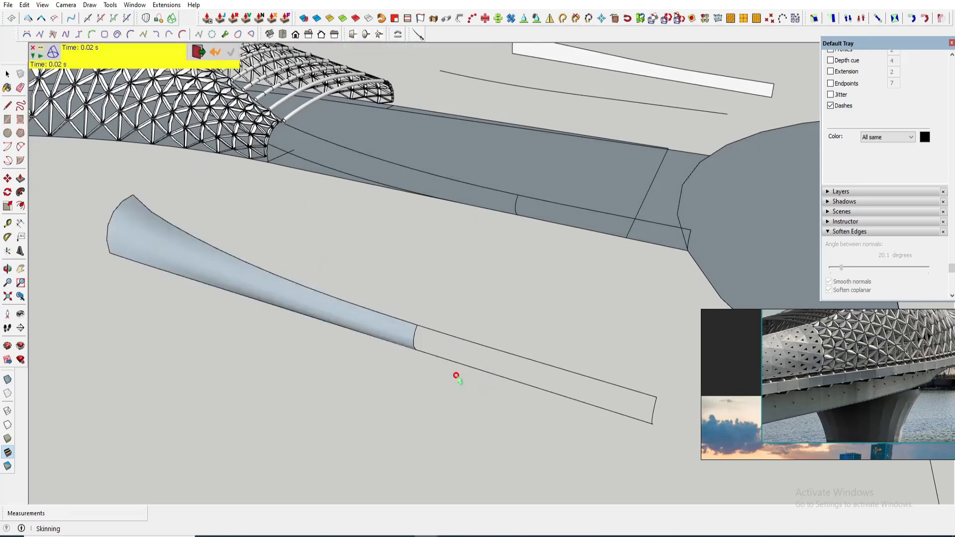
# - Skin the panel's straight part from its segmented edges with Curviloft Skin Contours
pyautogui.moveTo(456, 375); pyautogui.dragTo(465, 313, button='middle')
pyautogui.scroll(2, 465, 314)
pyautogui.press('space')
pyautogui.click(471, 326)
pyautogui.keyDown('shift'); pyautogui.moveTo(434, 118); pyautogui.dragTo(357, 121, button='middle'); pyautogui.keyUp('shift')
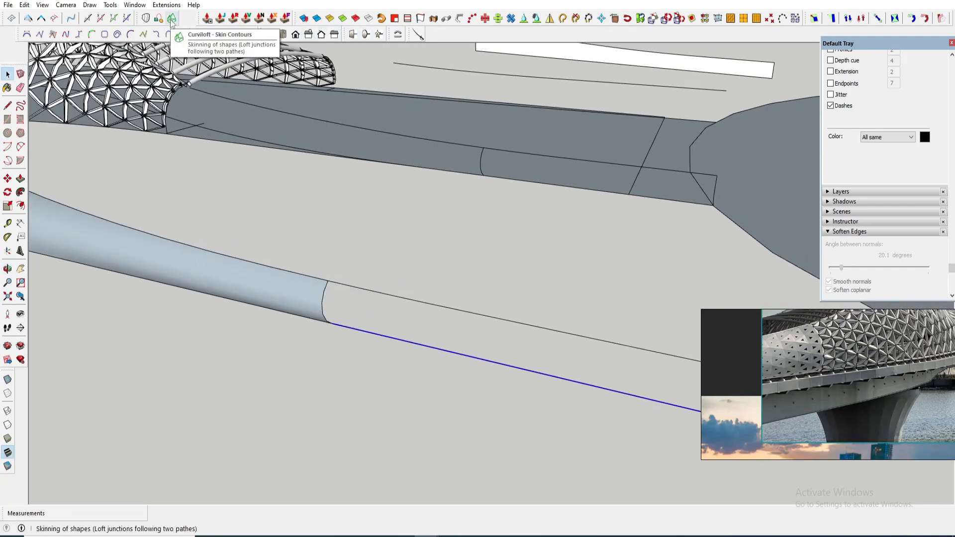
pyautogui.click(324, 301)
pyautogui.scroll(-2, 206, 280)
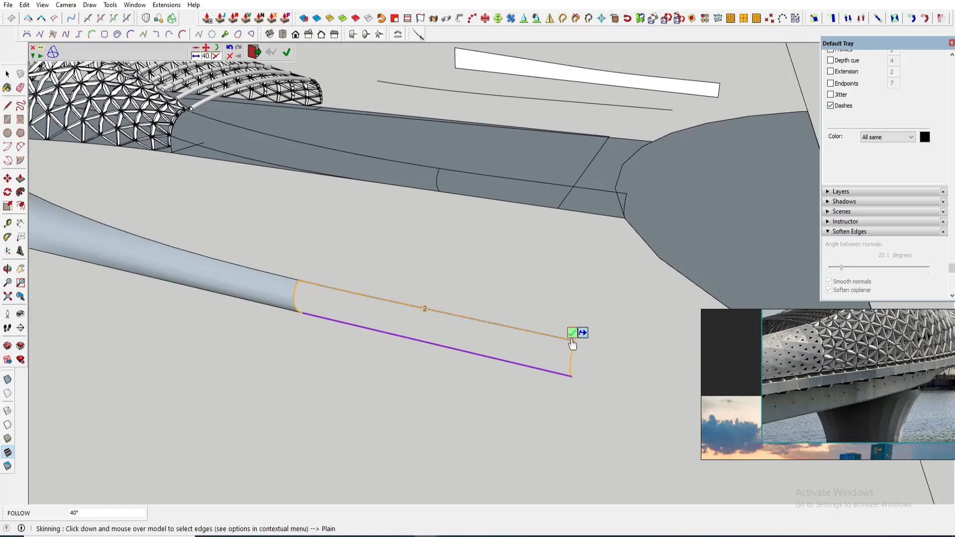
pyautogui.click(572, 339)
pyautogui.scroll(-4, 452, 377)
pyautogui.click(452, 377)
pyautogui.press('space')
# - Select both skin groups of the panel and explode them
pyautogui.scroll(4, 438, 359)
pyautogui.click(396, 332)
pyautogui.scroll(1, 418, 340)
pyautogui.click(423, 339)
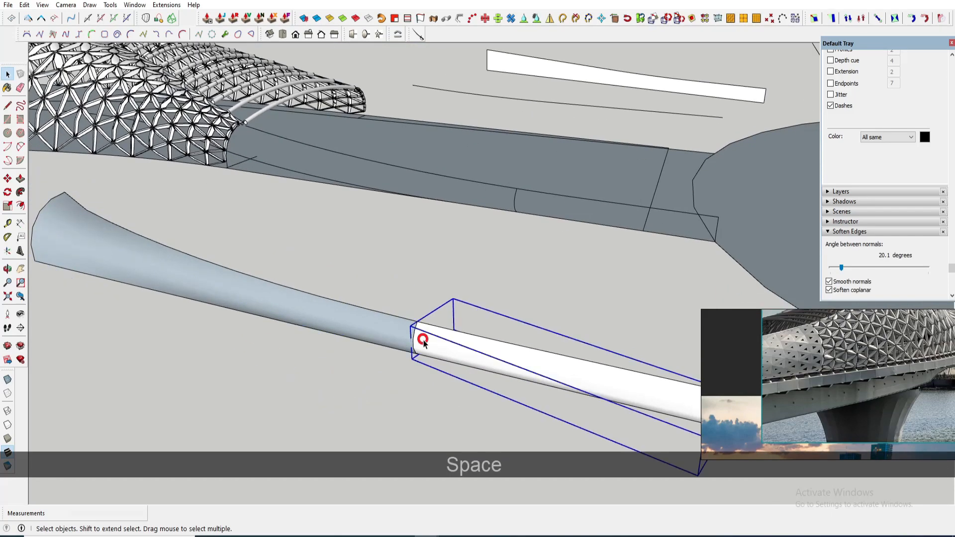
pyautogui.scroll(3, 416, 340)
pyautogui.click(410, 341)
pyautogui.keyDown('ctrl'); pyautogui.click(427, 339); pyautogui.keyUp('ctrl')
pyautogui.scroll(-4, 436, 316)
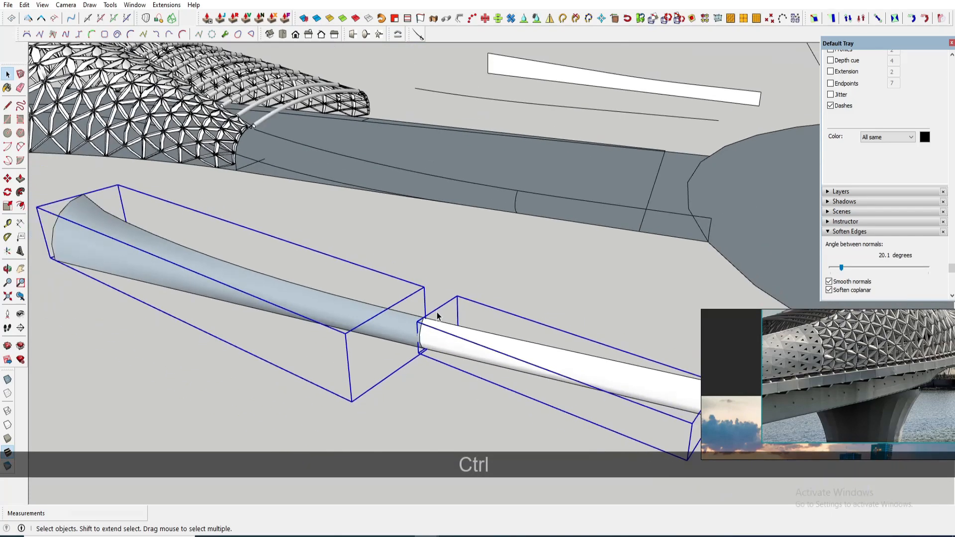
pyautogui.scroll(-3, 437, 316)
pyautogui.press('m')
pyautogui.press('space')
pyautogui.scroll(5, 381, 378)
pyautogui.rightClick(385, 377)
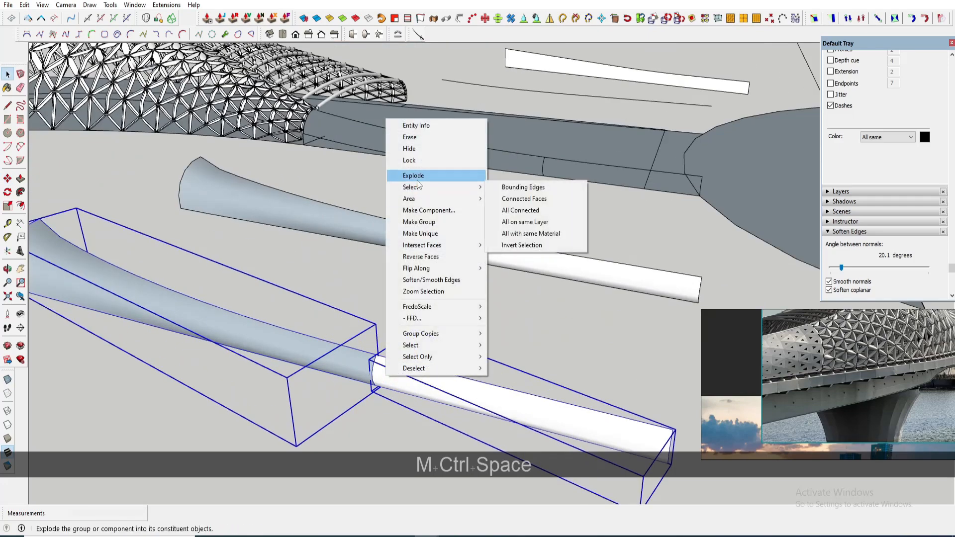
pyautogui.click(413, 176)
# - Delete a selected part of the exploded skin and undo the deletion
pyautogui.scroll(2, 376, 373)
pyautogui.click(376, 374)
pyautogui.moveTo(376, 374); pyautogui.dragTo(438, 352, button='middle')
pyautogui.moveTo(445, 408)
pyautogui.mouseDown(button='middle')
pyautogui.moveTo(480, 342)
pyautogui.moveTo(475, 388)
pyautogui.mouseUp(button='middle')
pyautogui.press('Delete')
pyautogui.hotkey('ctrl', 'z')
pyautogui.press('e')
pyautogui.scroll(4, 450, 335)
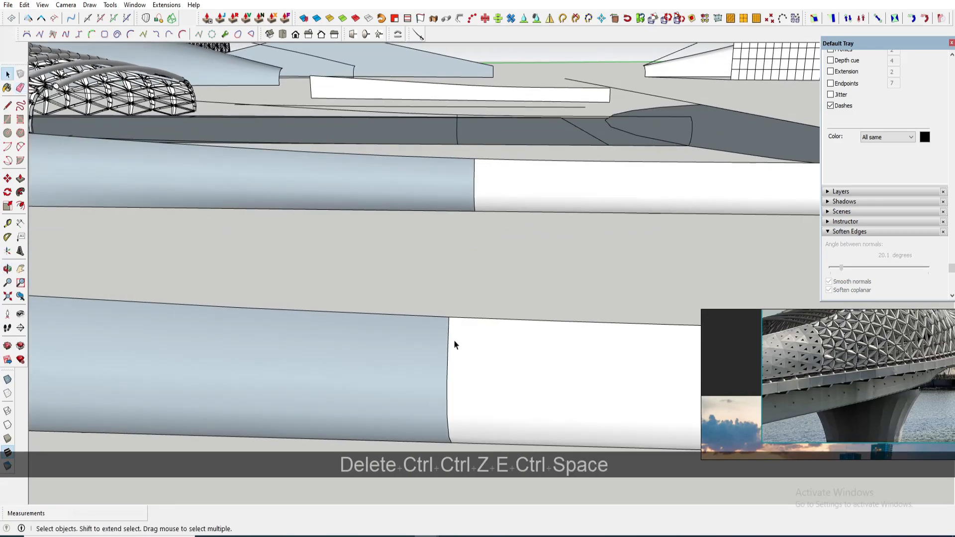
# - Select the entire exploded panel skin and make it a single group
pyautogui.tripleClick(460, 342)
pyautogui.scroll(-7, 468, 343)
pyautogui.moveTo(239, 348); pyautogui.dragTo(343, 373, button='middle')
pyautogui.scroll(2, 343, 373)
pyautogui.moveTo(343, 373)
pyautogui.keyDown('shift'); pyautogui.mouseDown(button='middle')
pyautogui.moveTo(354, 391)
pyautogui.moveTo(343, 361)
pyautogui.mouseUp(button='middle'); pyautogui.keyUp('shift')
pyautogui.rightClick(364, 348)
pyautogui.click(431, 156)
# - Draw a rectangle beside the grouped panel skin to serve as a flat panel
pyautogui.scroll(-4, 422, 289)
pyautogui.moveTo(413, 308); pyautogui.dragTo(398, 351, button='middle')
pyautogui.press('r')
pyautogui.click(321, 363)
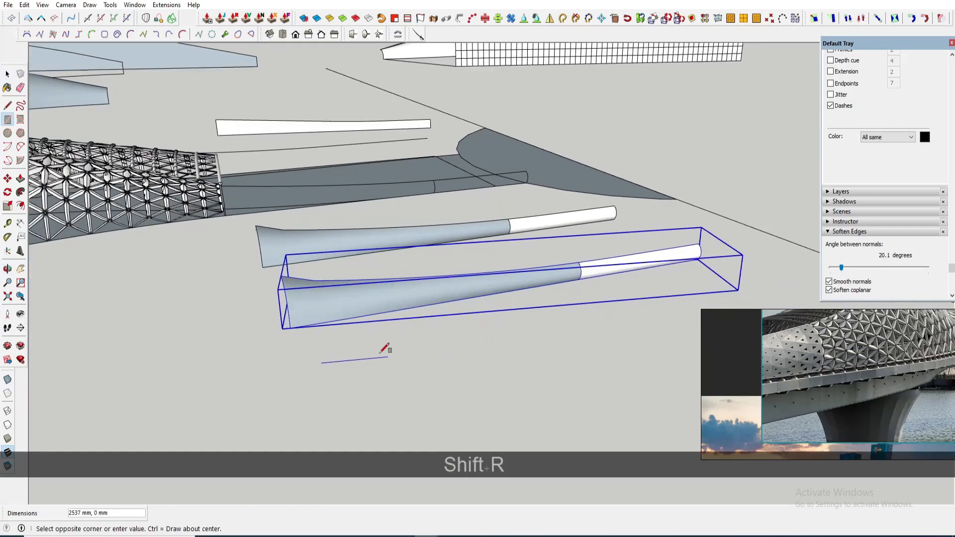
pyautogui.click(663, 309)
pyautogui.press('space')
pyautogui.moveTo(490, 343); pyautogui.dragTo(571, 298, button='middle')
pyautogui.doubleClick(544, 309)
pyautogui.rightClick(545, 311)
pyautogui.click(604, 119)
# - Draw lines connecting the skinned panel's end corners to the rectangle's corners
pyautogui.press('l')
pyautogui.scroll(1, 373, 279)
pyautogui.click(372, 278)
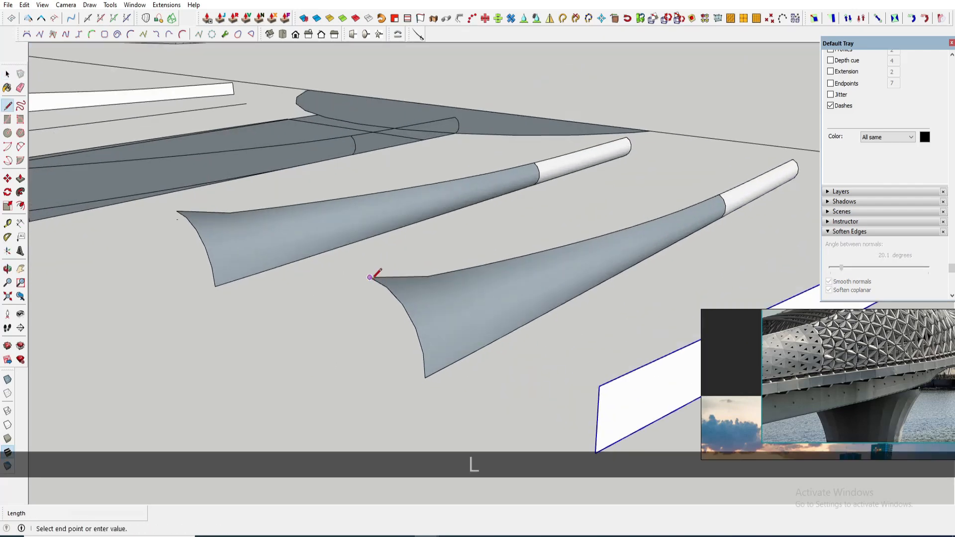
pyautogui.scroll(-3, 373, 277)
pyautogui.click(517, 345)
pyautogui.press('space')
pyautogui.press('l')
pyautogui.click(515, 392)
pyautogui.scroll(2, 429, 342)
pyautogui.click(397, 345)
pyautogui.scroll(-2, 406, 343)
pyautogui.press('space')
# - Select the rectangle, connecting lines and panel skin, and run a Flowify command to grid the rectangle
pyautogui.click(449, 365)
pyautogui.keyDown('ctrl'); pyautogui.click(465, 327); pyautogui.keyUp('ctrl')
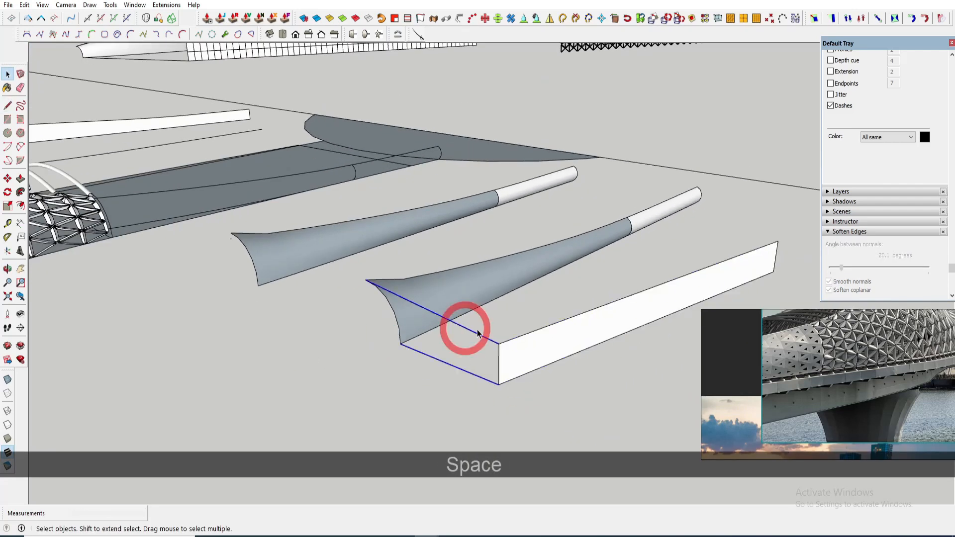
pyautogui.rightClick(476, 334)
pyautogui.click(464, 291)
pyautogui.click(484, 336)
pyautogui.keyDown('ctrl'); pyautogui.click(475, 374); pyautogui.keyUp('ctrl')
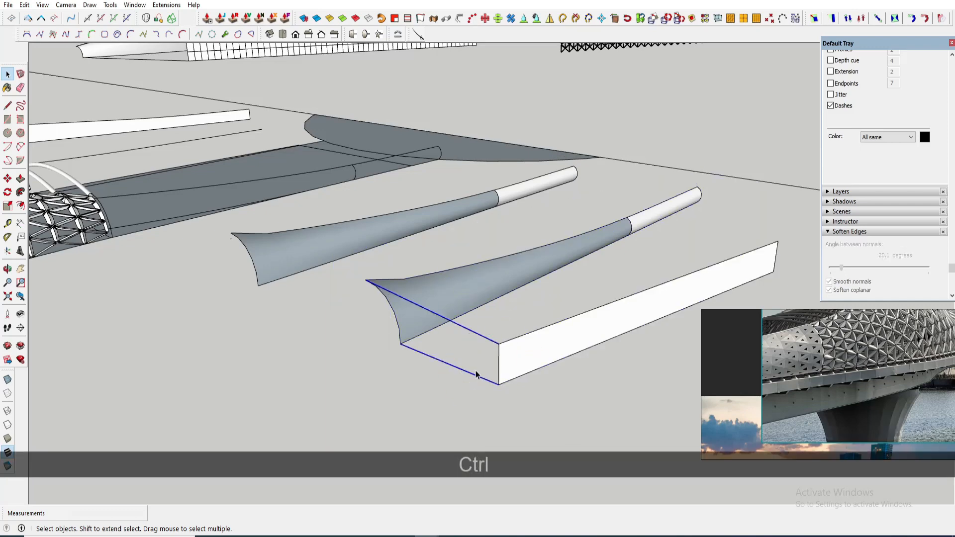
pyautogui.rightClick(474, 374)
pyautogui.click(521, 370)
pyautogui.keyDown('ctrl'); pyautogui.click(482, 336); pyautogui.keyUp('ctrl')
pyautogui.keyDown('ctrl'); pyautogui.click(457, 290); pyautogui.keyUp('ctrl')
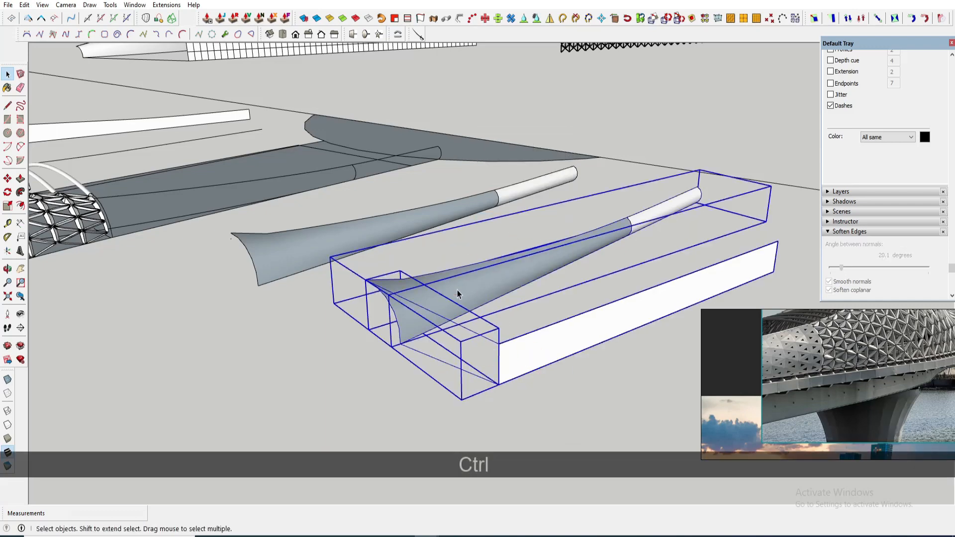
pyautogui.click(495, 393)
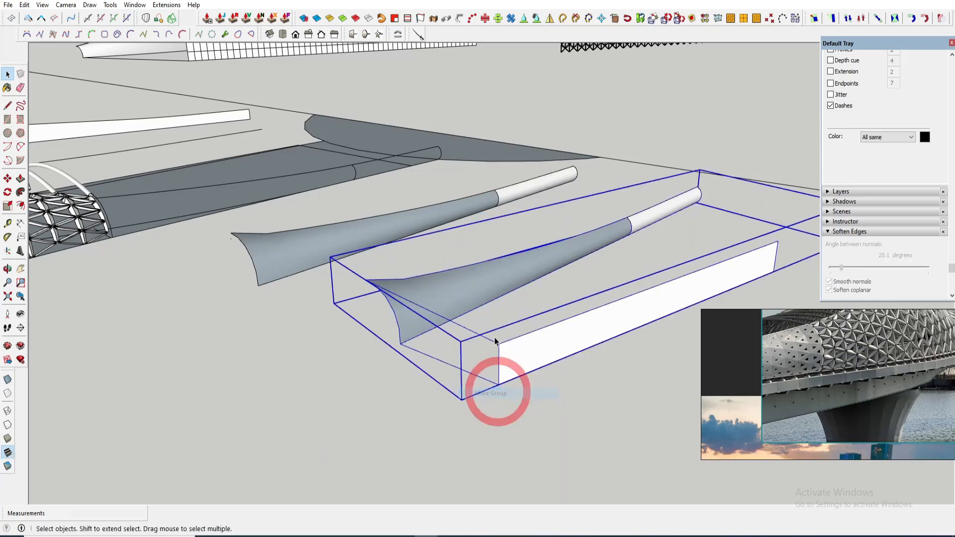
pyautogui.click(167, 8)
pyautogui.moveTo(179, 18)
pyautogui.click(299, 17)
pyautogui.click(166, 5)
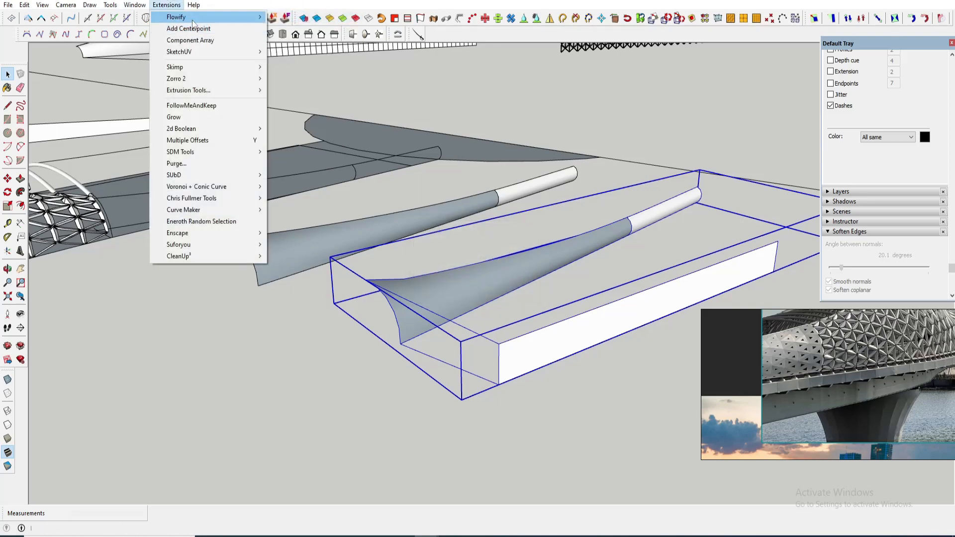
pyautogui.click(296, 48)
pyautogui.keyDown('shift'); pyautogui.moveTo(580, 352); pyautogui.dragTo(431, 338, button='middle'); pyautogui.keyUp('shift')
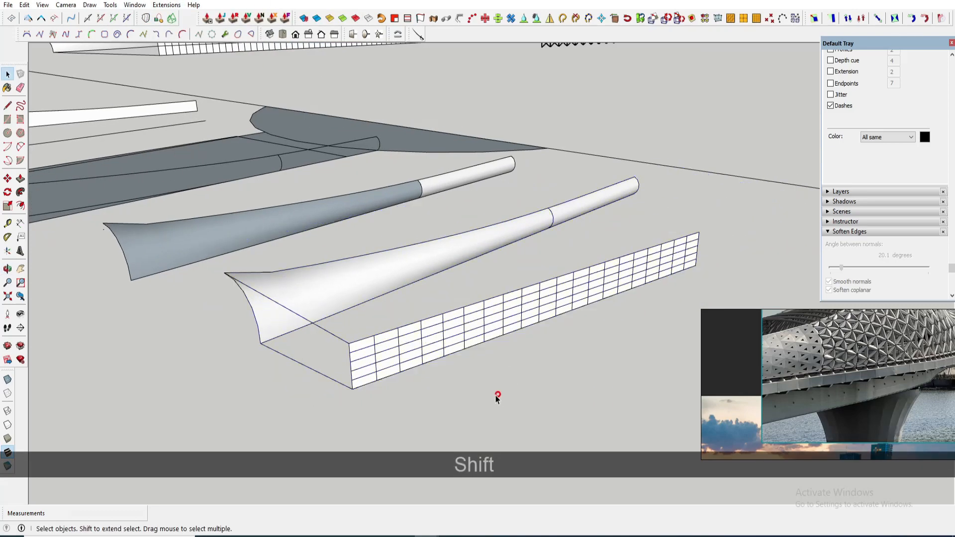
# - Draw a diagonal across the first grid cell and make the resulting triangle a component
pyautogui.scroll(5, 302, 335)
pyautogui.press('l')
pyautogui.click(279, 342)
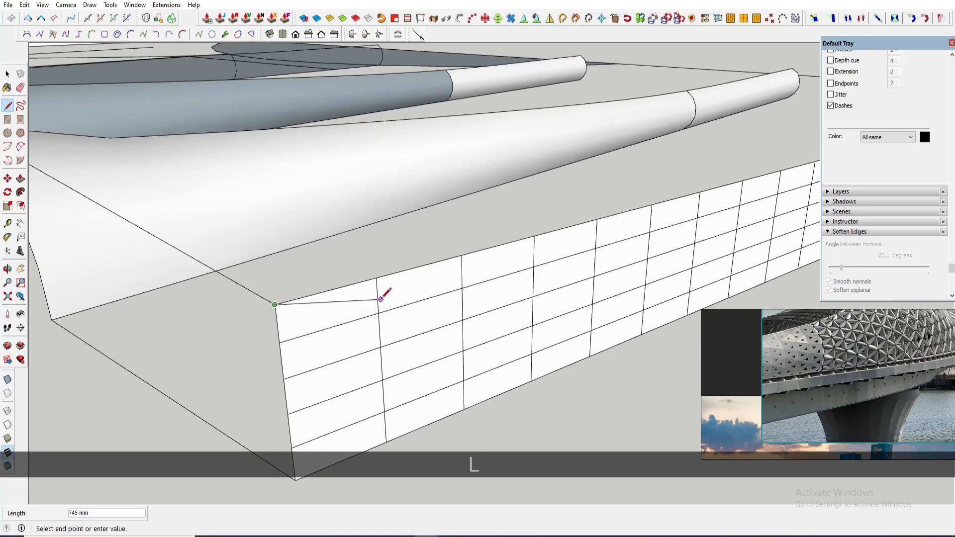
pyautogui.click(378, 296)
pyautogui.press('space')
pyautogui.click(303, 318)
pyautogui.press('g')
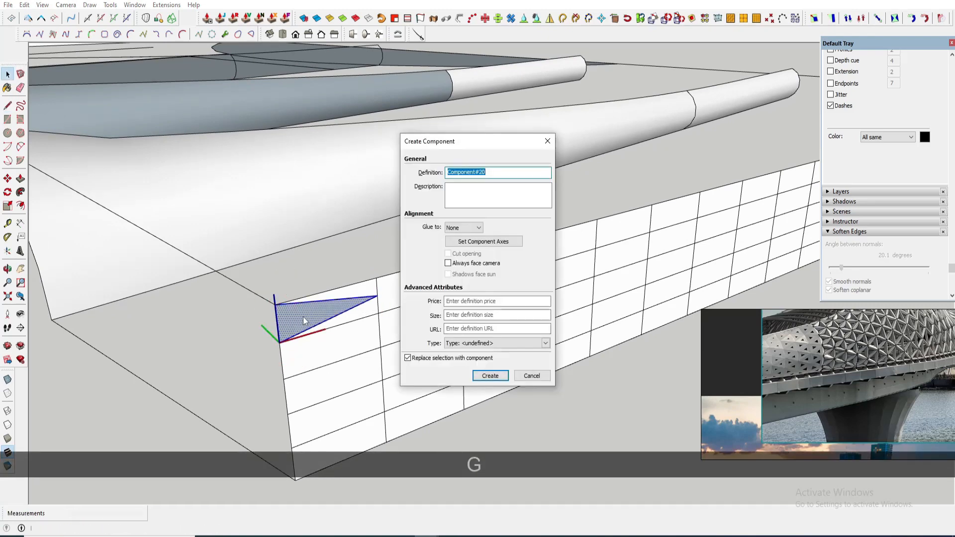
pyautogui.press('Return')
# - Copy and mirror the triangle component to fill the first column of grid cells
pyautogui.press('m')
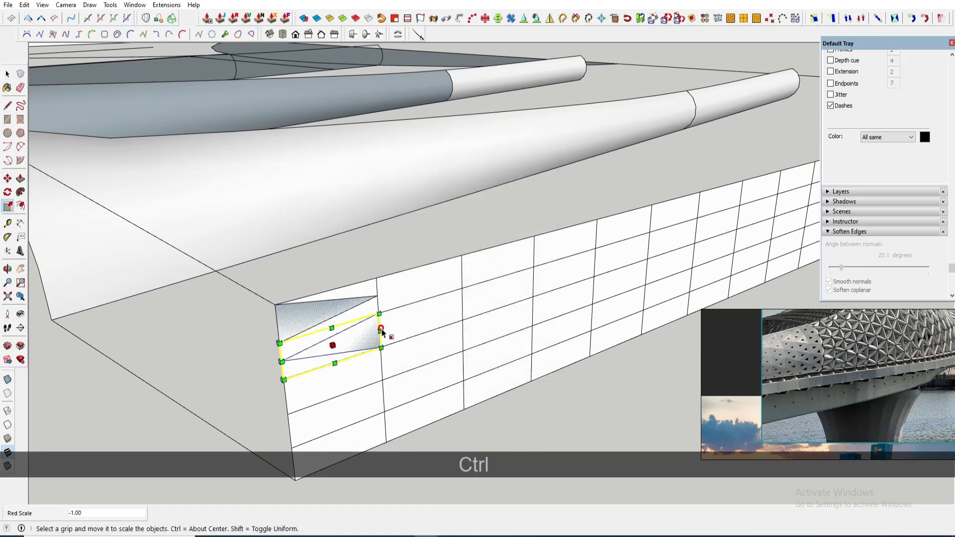
pyautogui.scroll(3, 380, 315)
pyautogui.press('m')
pyautogui.click(377, 313)
pyautogui.click(374, 285)
pyautogui.scroll(-1, 373, 285)
pyautogui.press('space')
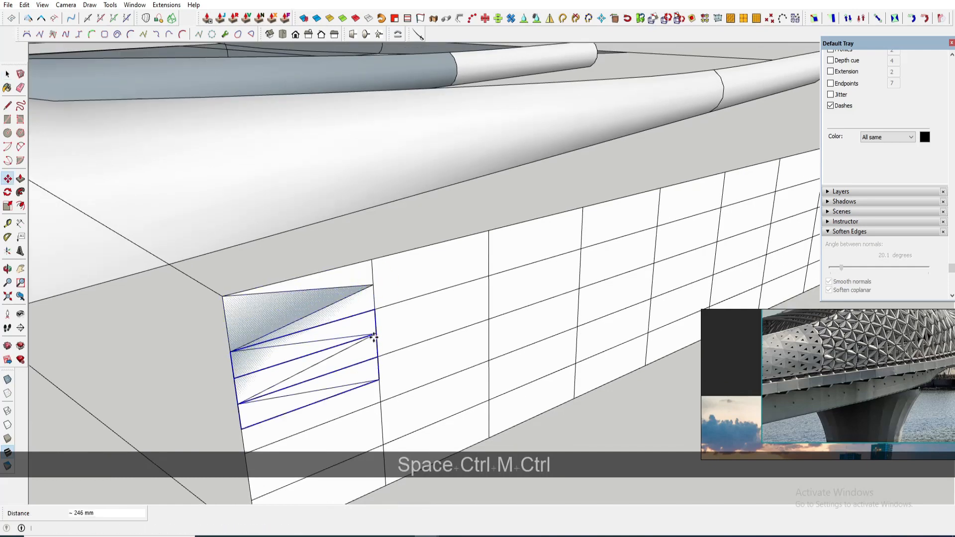
pyautogui.press('Return')
# - Select the triangle column, copy it and mirror it into the adjacent column
pyautogui.scroll(-3, 374, 338)
pyautogui.press('e')
pyautogui.moveTo(376, 459)
pyautogui.keyDown('shift'); pyautogui.mouseDown(button='middle')
pyautogui.moveTo(396, 415)
pyautogui.moveTo(362, 405)
pyautogui.mouseUp(button='middle'); pyautogui.keyUp('shift')
pyautogui.press('space')
pyautogui.moveTo(316, 257); pyautogui.dragTo(402, 380)
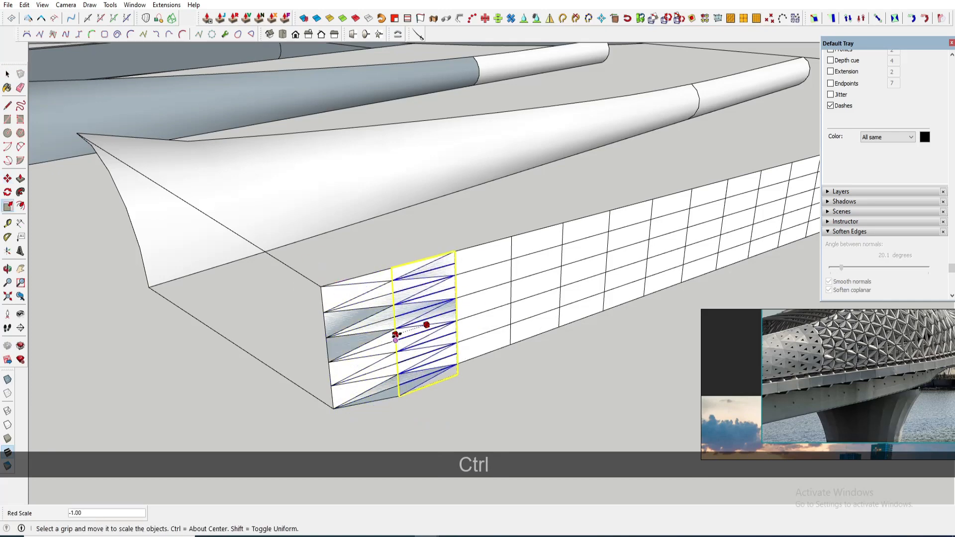
pyautogui.moveTo(450, 311); pyautogui.dragTo(424, 338, button='middle')
# - Array-copy the two triangle columns 20 times along the panel grid
pyautogui.scroll(1, 321, 293)
pyautogui.press('m')
pyautogui.press('ctrl')
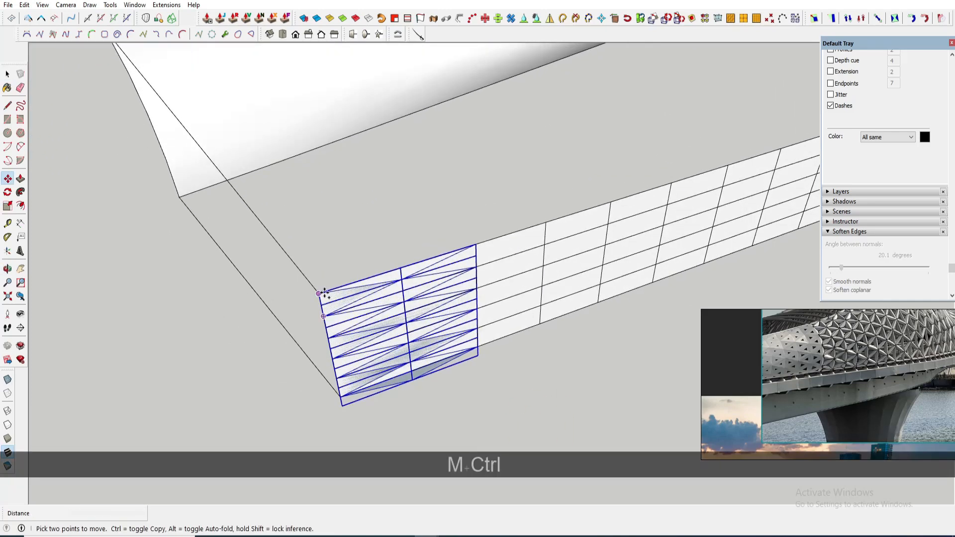
pyautogui.scroll(-5, 474, 245)
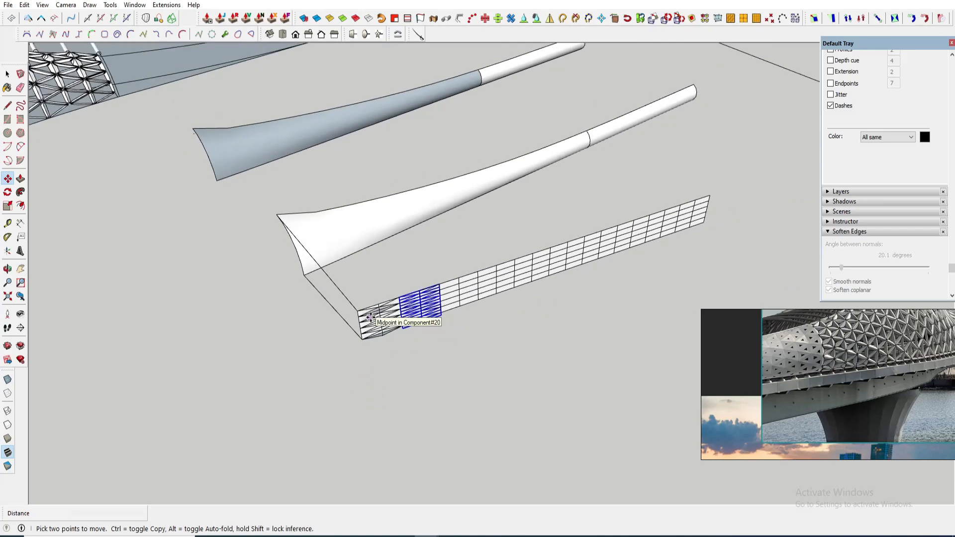
pyautogui.write('20X')
pyautogui.keyDown('shift'); pyautogui.moveTo(614, 269); pyautogui.dragTo(454, 309, button='middle'); pyautogui.keyUp('shift')
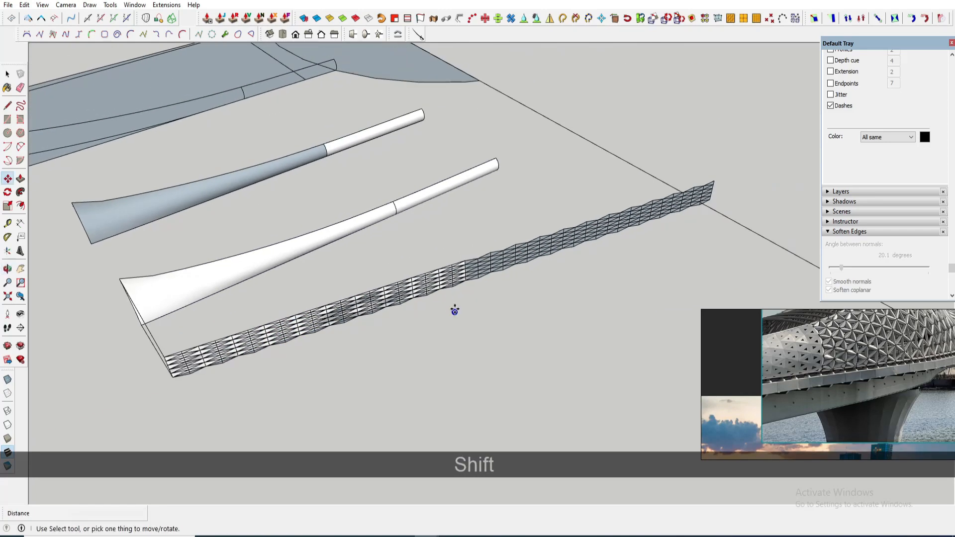
# - Erase helper edges and delete the excess triangle copies past the panel's end
pyautogui.scroll(3, 477, 271)
pyautogui.press('e')
pyautogui.click(475, 285)
pyautogui.click(467, 293)
pyautogui.press('space')
pyautogui.scroll(-3, 470, 298)
pyautogui.click(562, 256)
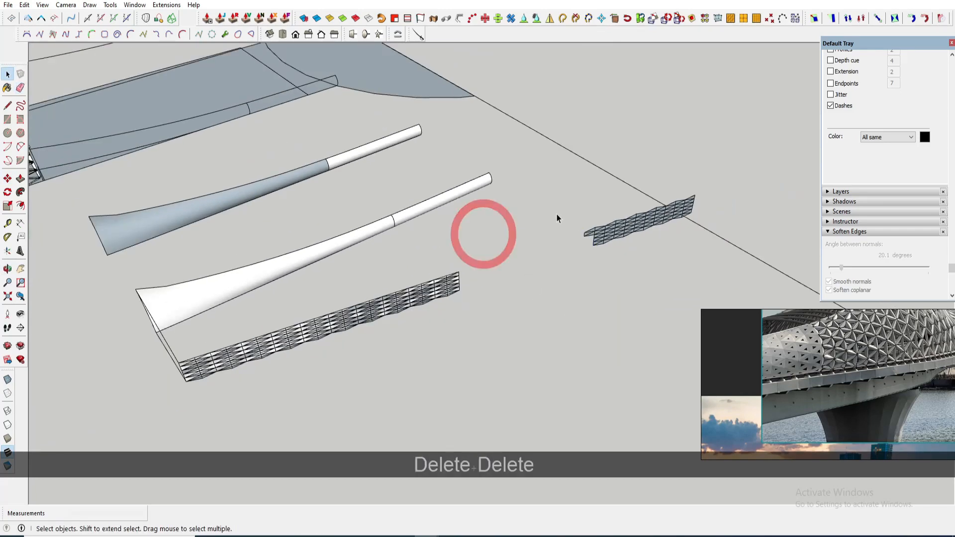
pyautogui.moveTo(592, 236); pyautogui.dragTo(608, 248)
pyautogui.press('Delete')
# - Undo the last erasure on the triangle pattern
pyautogui.scroll(6, 511, 278)
pyautogui.click(550, 309)
pyautogui.scroll(-4, 624, 283)
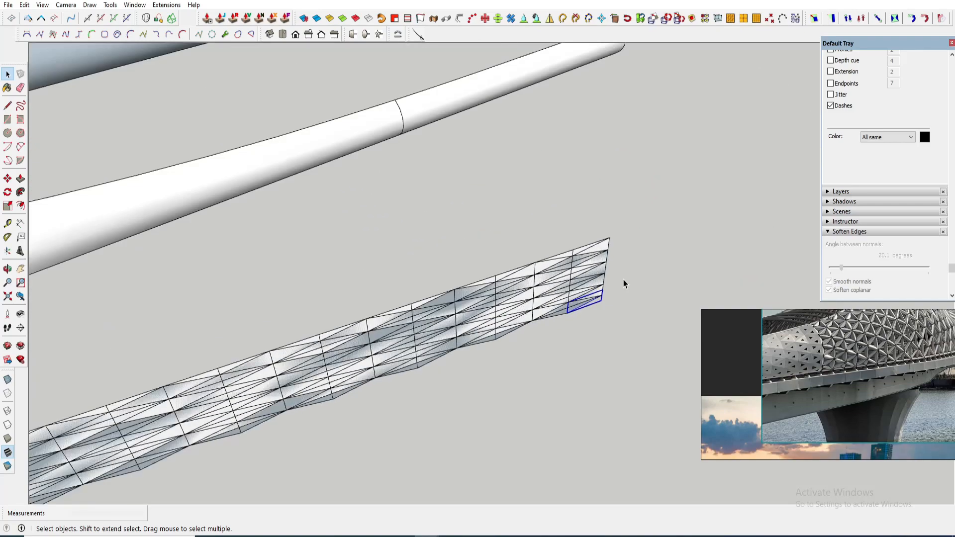
pyautogui.moveTo(378, 286)
pyautogui.mouseDown(button='middle')
pyautogui.moveTo(456, 289)
pyautogui.moveTo(466, 275)
pyautogui.mouseUp(button='middle')
pyautogui.scroll(3, 329, 324)
pyautogui.keyDown('shift'); pyautogui.moveTo(322, 323); pyautogui.dragTo(382, 311, button='middle'); pyautogui.keyUp('shift')
pyautogui.scroll(3, 315, 374)
pyautogui.press('e')
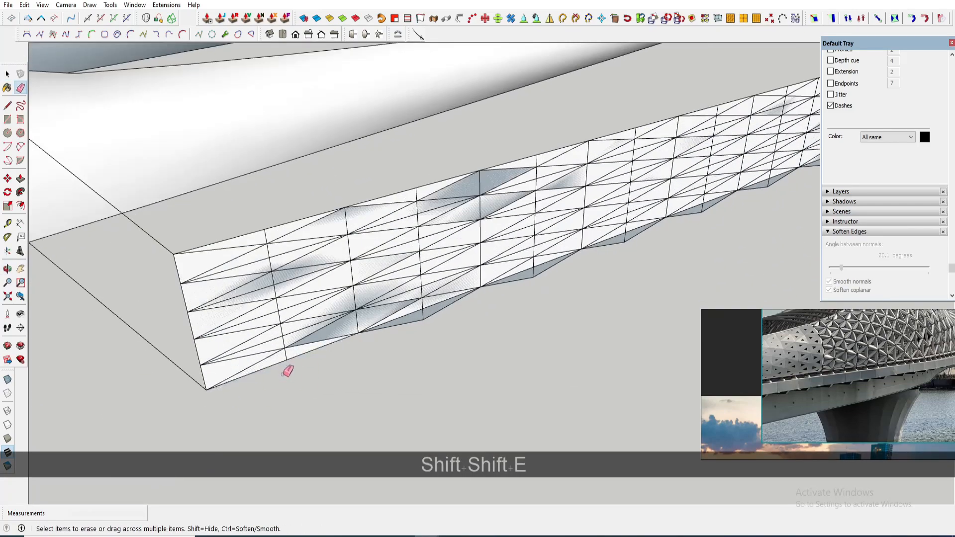
pyautogui.hotkey('ctrl', 'z')
pyautogui.scroll(3, 299, 271)
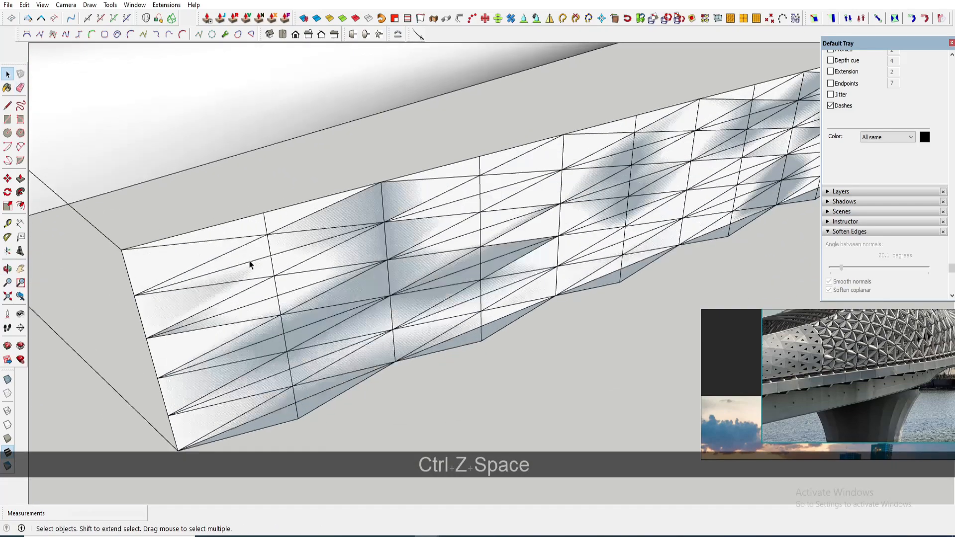
# - Open the triangle component for editing and erase a stray edge at its corner
pyautogui.tripleClick(176, 256)
pyautogui.scroll(1, 177, 256)
pyautogui.scroll(2, 174, 255)
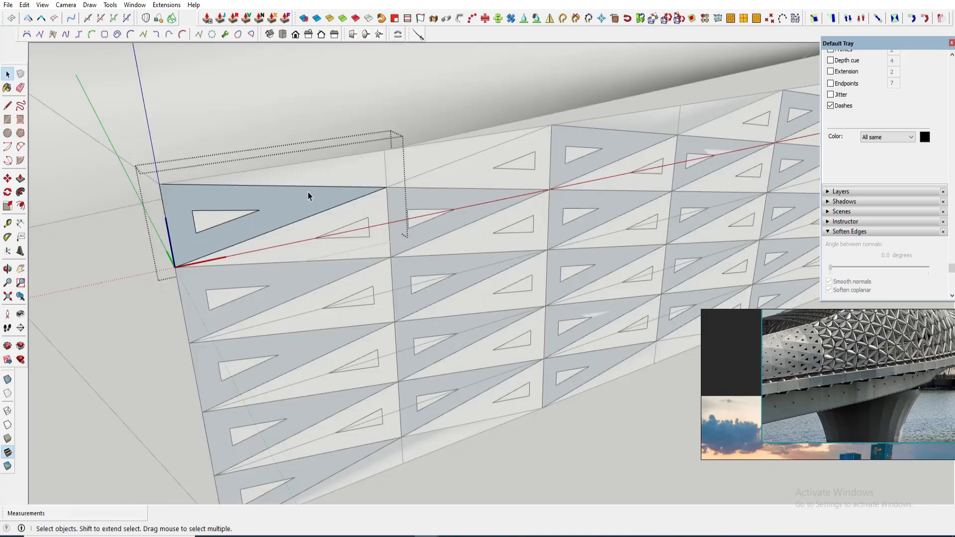
pyautogui.scroll(2, 309, 192)
pyautogui.scroll(3, 358, 183)
pyautogui.press('f')
pyautogui.scroll(2, 488, 188)
pyautogui.press('space')
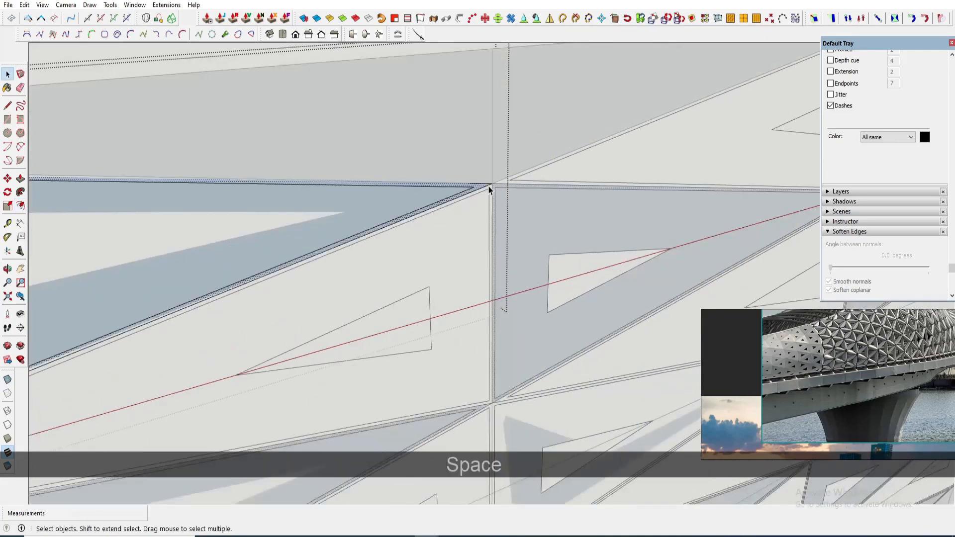
pyautogui.press('e')
pyautogui.scroll(-5, 490, 189)
pyautogui.scroll(4, 303, 212)
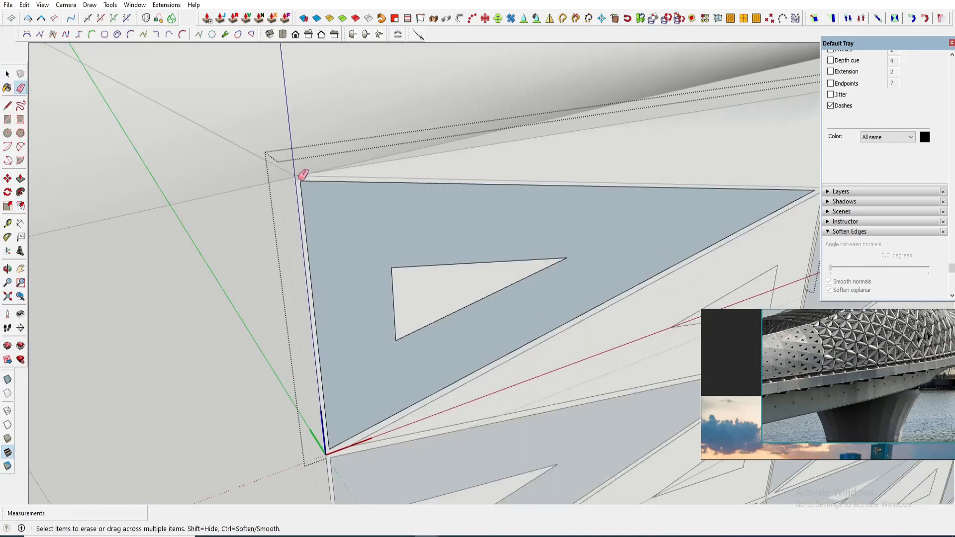
pyautogui.click(298, 180)
pyautogui.scroll(-2, 318, 243)
pyautogui.scroll(2, 342, 374)
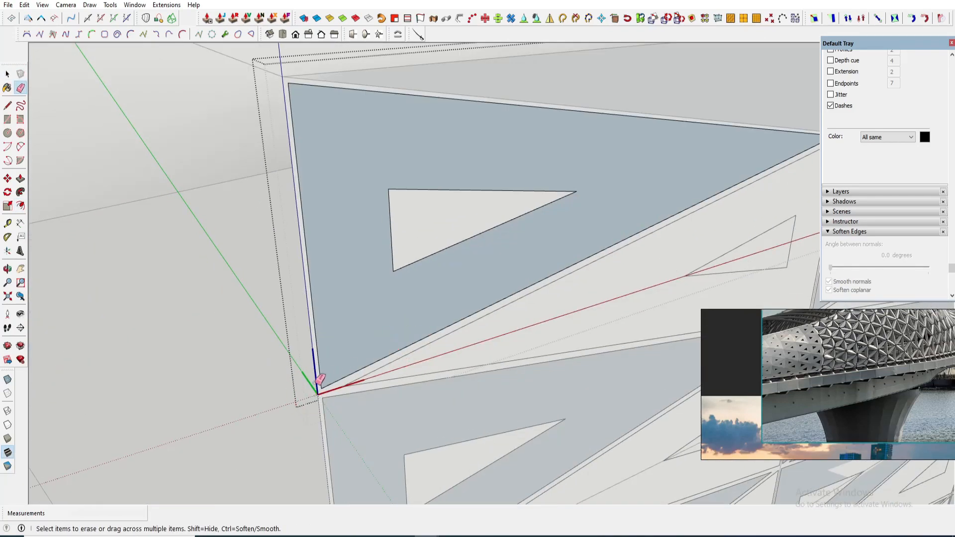
pyautogui.scroll(-5, 313, 348)
pyautogui.scroll(-2, 318, 318)
pyautogui.press('space')
pyautogui.press('Escape')
pyautogui.press('Escape')
# - Move the triangle pattern panel onto the face of the gridded parapet panel
pyautogui.scroll(-4, 498, 289)
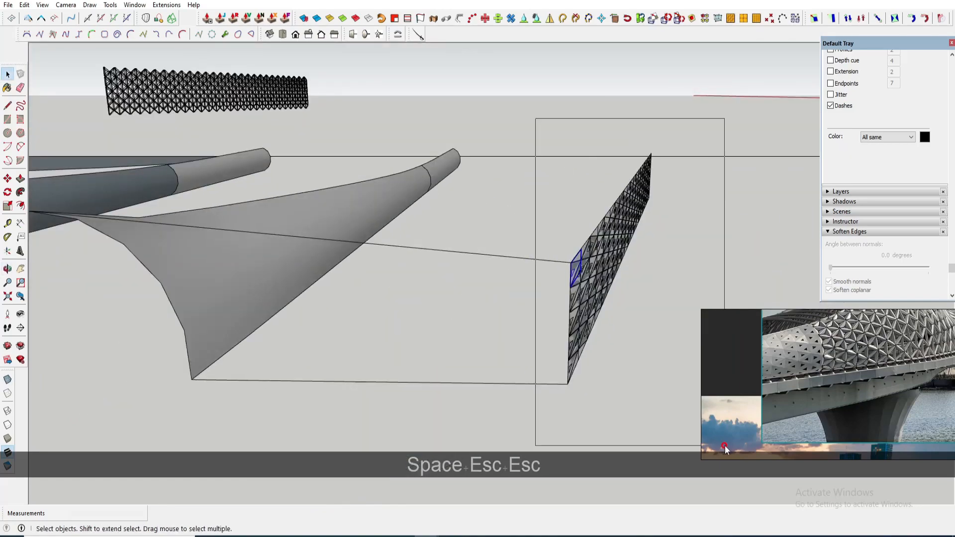
pyautogui.moveTo(725, 449); pyautogui.dragTo(724, 445)
pyautogui.press('m')
pyautogui.click(572, 383)
pyautogui.rightClick(628, 354)
pyautogui.click(650, 158)
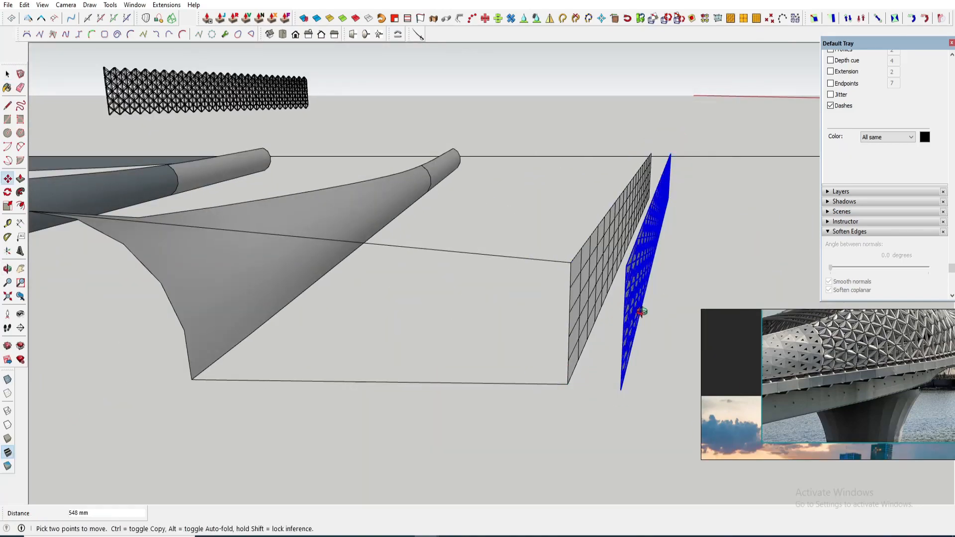
pyautogui.moveTo(641, 314); pyautogui.dragTo(358, 384, button='middle')
pyautogui.scroll(5, 332, 395)
pyautogui.press('space')
pyautogui.scroll(-4, 315, 384)
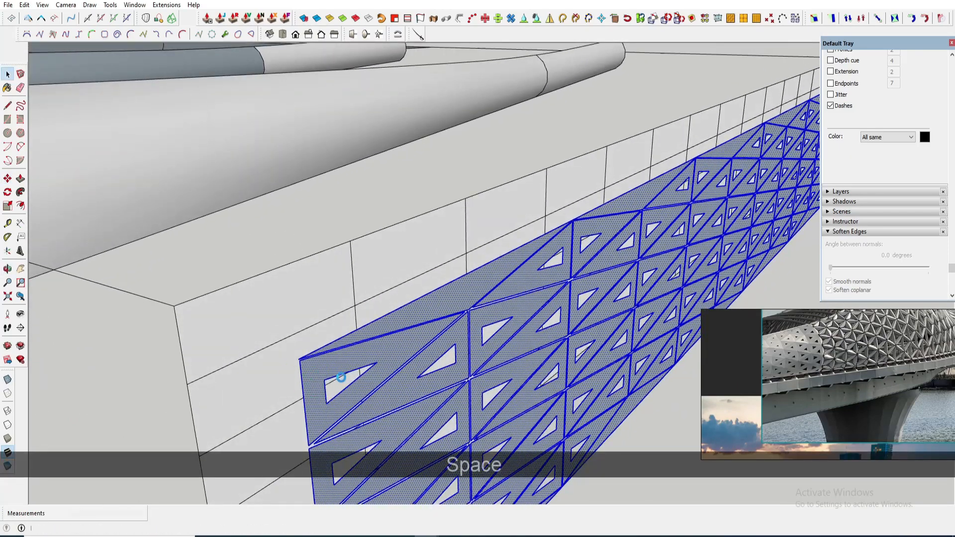
# - Reposition the triangle pattern panel so it sits flush on the gridded parapet panel's face
pyautogui.rightClick(298, 309)
pyautogui.click(362, 171)
pyautogui.press('m')
pyautogui.scroll(4, 298, 353)
pyautogui.scroll(-5, 298, 353)
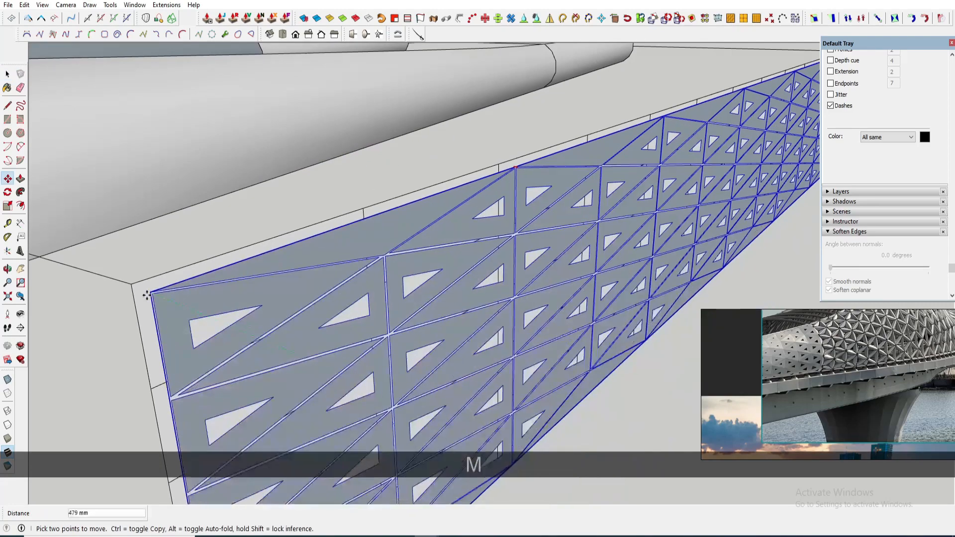
pyautogui.hotkey('ctrl', 'space')
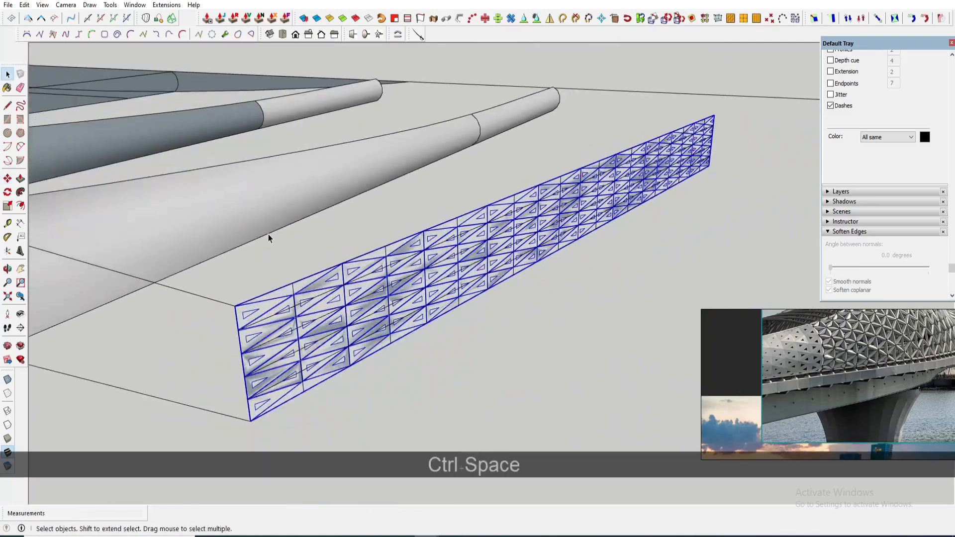
# - Wrap the triangle pattern onto the curved canopy tube surface with the flow extension
pyautogui.click(167, 6)
pyautogui.click(175, 16)
pyautogui.click(293, 17)
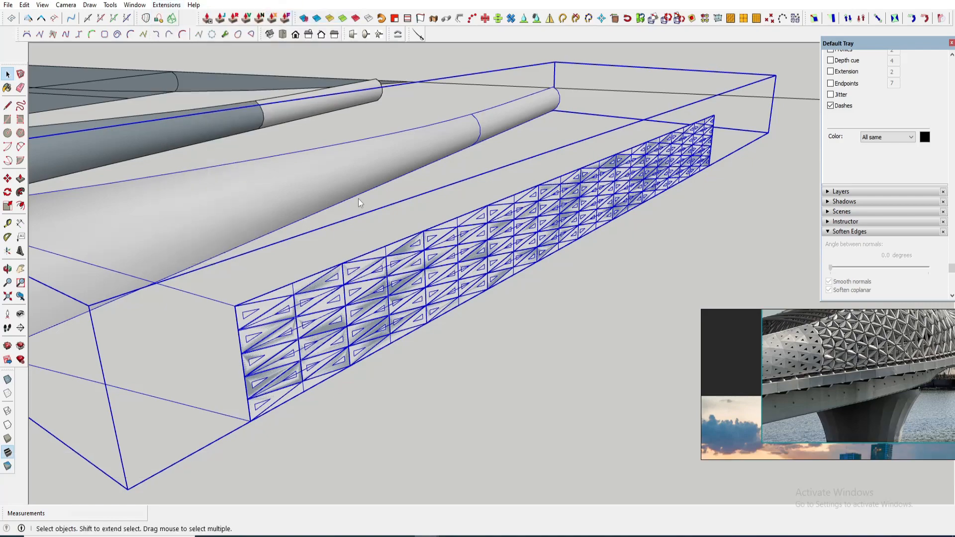
pyautogui.scroll(-3, 397, 194)
pyautogui.scroll(5, 193, 248)
pyautogui.click(170, 258)
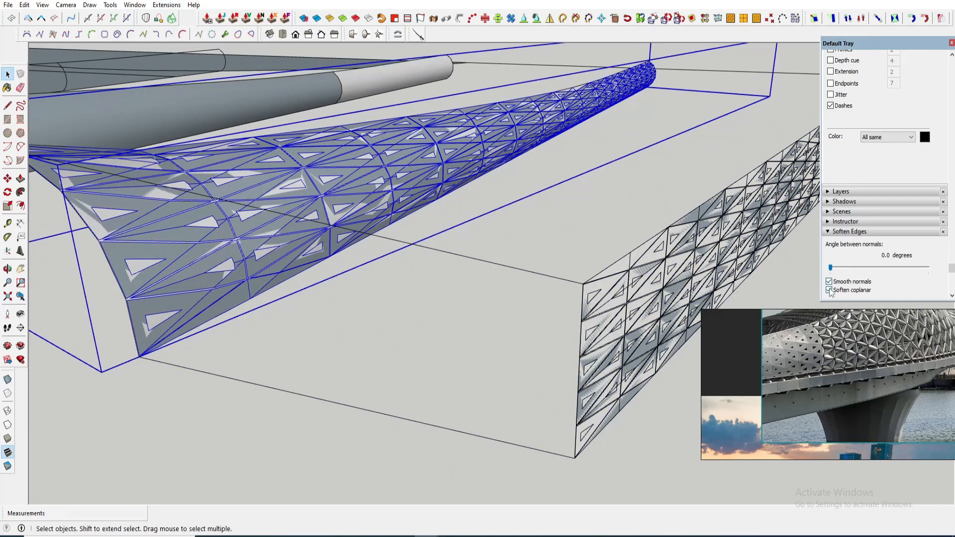
pyautogui.click(321, 21)
pyautogui.scroll(-2, 319, 211)
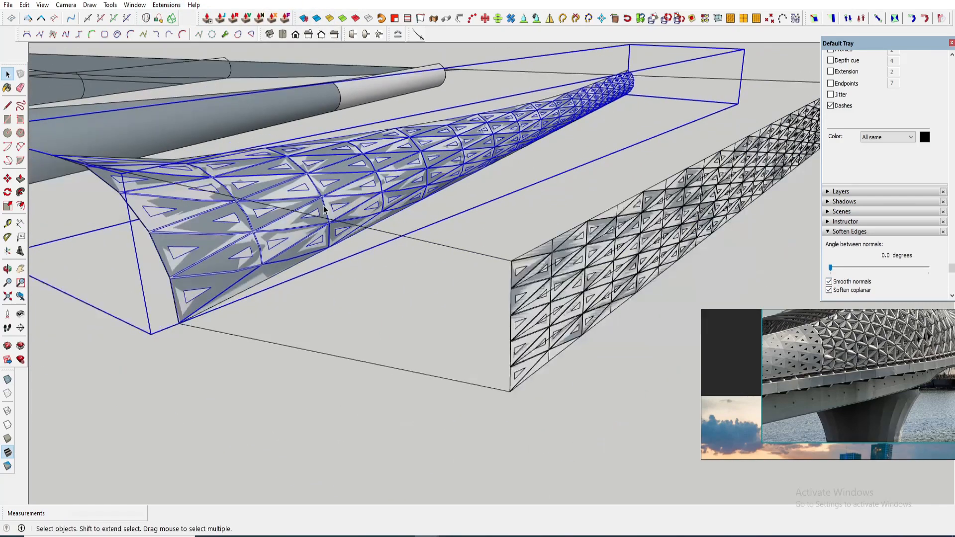
# - Select the patterned curved tube and move it into place on the bridge
pyautogui.moveTo(319, 212); pyautogui.dragTo(331, 259, button='middle')
pyautogui.press('m')
pyautogui.click(188, 380)
pyautogui.keyDown('shift'); pyautogui.moveTo(160, 169); pyautogui.dragTo(299, 168, button='middle'); pyautogui.keyUp('shift')
pyautogui.scroll(-4, 298, 167)
pyautogui.keyDown('shift'); pyautogui.moveTo(248, 110); pyautogui.dragTo(496, 324, button='middle'); pyautogui.keyUp('shift')
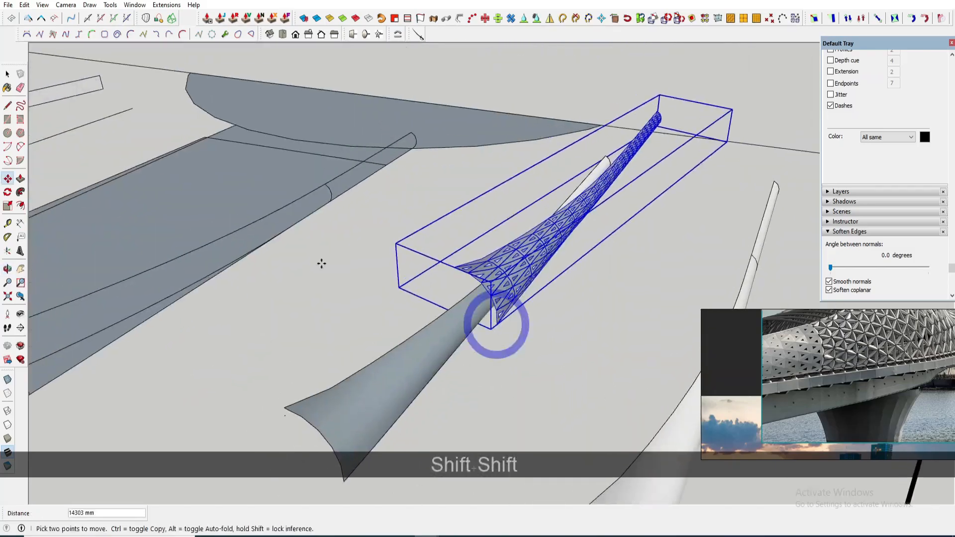
pyautogui.keyDown('shift'); pyautogui.moveTo(214, 238); pyautogui.dragTo(398, 254, button='middle'); pyautogui.keyUp('shift')
pyautogui.scroll(5, 286, 283)
pyautogui.click(270, 283)
pyautogui.press('space')
# - Orbit around the bridge to inspect the canopy ends and the deck edge
pyautogui.scroll(-4, 278, 283)
pyautogui.click(333, 279)
pyautogui.moveTo(333, 279); pyautogui.dragTo(442, 199, button='middle')
pyautogui.keyDown('shift'); pyautogui.moveTo(442, 149); pyautogui.dragTo(395, 186, button='middle'); pyautogui.keyUp('shift')
pyautogui.scroll(-3, 388, 185)
pyautogui.moveTo(199, 199); pyautogui.dragTo(497, 278, button='middle')
pyautogui.press('space')
pyautogui.moveTo(830, 396)
pyautogui.mouseDown(button='middle')
pyautogui.moveTo(823, 316)
pyautogui.moveTo(792, 309)
pyautogui.mouseUp(button='middle')
pyautogui.moveTo(438, 279)
pyautogui.mouseDown(button='middle')
pyautogui.moveTo(407, 313)
pyautogui.moveTo(405, 345)
pyautogui.moveTo(452, 284)
pyautogui.moveTo(441, 323)
pyautogui.moveTo(473, 340)
pyautogui.moveTo(343, 345)
pyautogui.mouseUp(button='middle')
pyautogui.press('space')
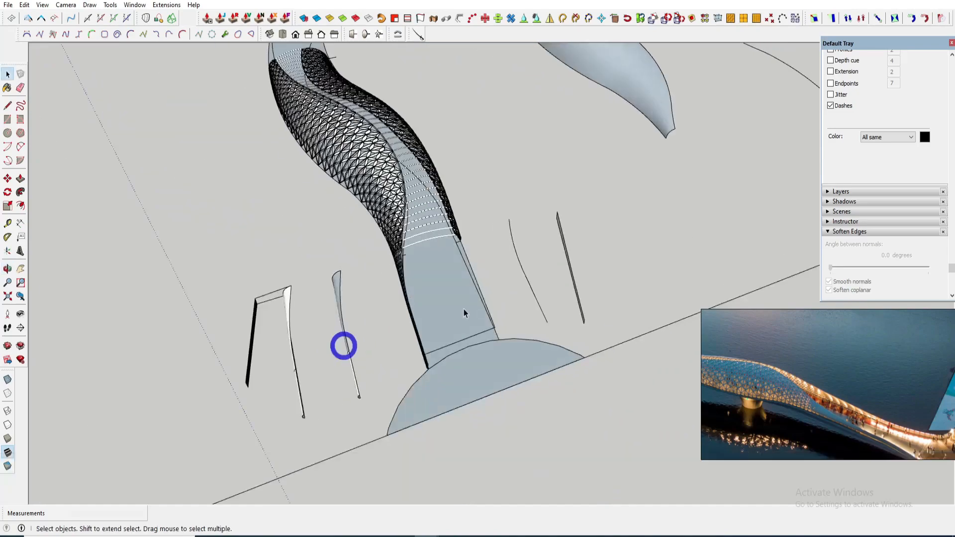
pyautogui.moveTo(463, 309)
pyautogui.mouseDown(button='middle')
pyautogui.moveTo(309, 219)
pyautogui.moveTo(436, 262)
pyautogui.mouseUp(button='middle')
pyautogui.scroll(5, 497, 254)
pyautogui.moveTo(497, 254)
pyautogui.mouseDown(button='middle')
pyautogui.moveTo(486, 241)
pyautogui.moveTo(499, 249)
pyautogui.moveTo(431, 240)
pyautogui.moveTo(452, 241)
pyautogui.moveTo(452, 373)
pyautogui.mouseUp(button='middle')
pyautogui.scroll(-2, 499, 249)
pyautogui.scroll(-5, 431, 240)
pyautogui.scroll(6, 571, 132)
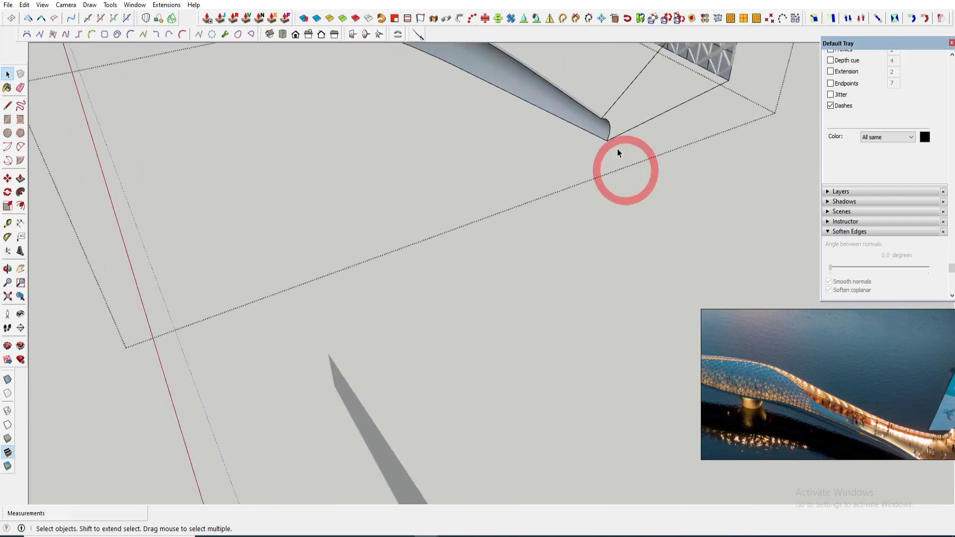
# - Copy the curved profile edge to the end of the canopy tube
pyautogui.moveTo(573, 99); pyautogui.dragTo(623, 155)
pyautogui.press('m')
pyautogui.press('space')
pyautogui.scroll(1, 601, 128)
pyautogui.click(611, 150)
pyautogui.scroll(-10, 617, 150)
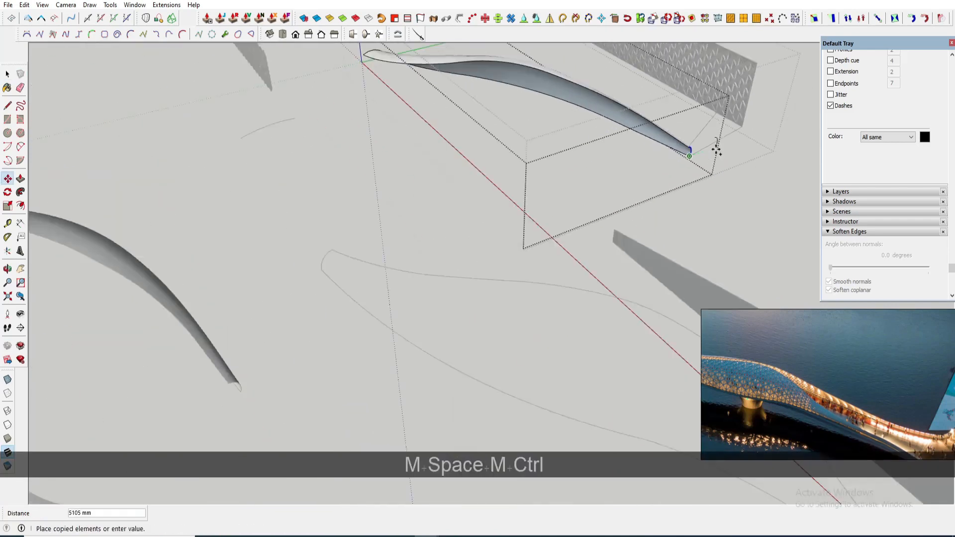
pyautogui.keyDown('shift'); pyautogui.moveTo(447, 229); pyautogui.dragTo(422, 175, button='middle'); pyautogui.keyUp('shift')
pyautogui.scroll(12, 371, 249)
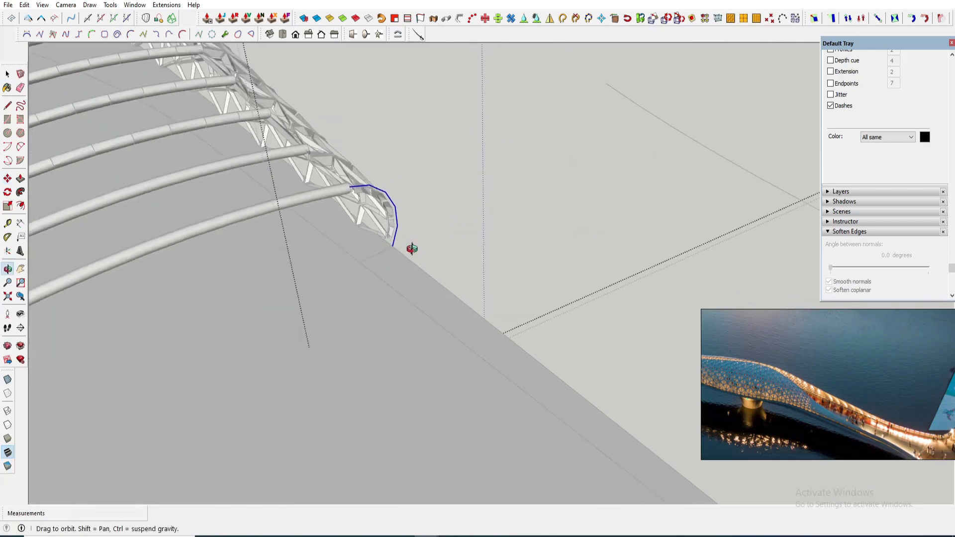
pyautogui.moveTo(411, 248); pyautogui.dragTo(334, 194, button='middle')
pyautogui.scroll(-8, 365, 228)
pyautogui.moveTo(382, 237); pyautogui.dragTo(433, 267, button='middle')
pyautogui.scroll(5, 388, 281)
pyautogui.press('space')
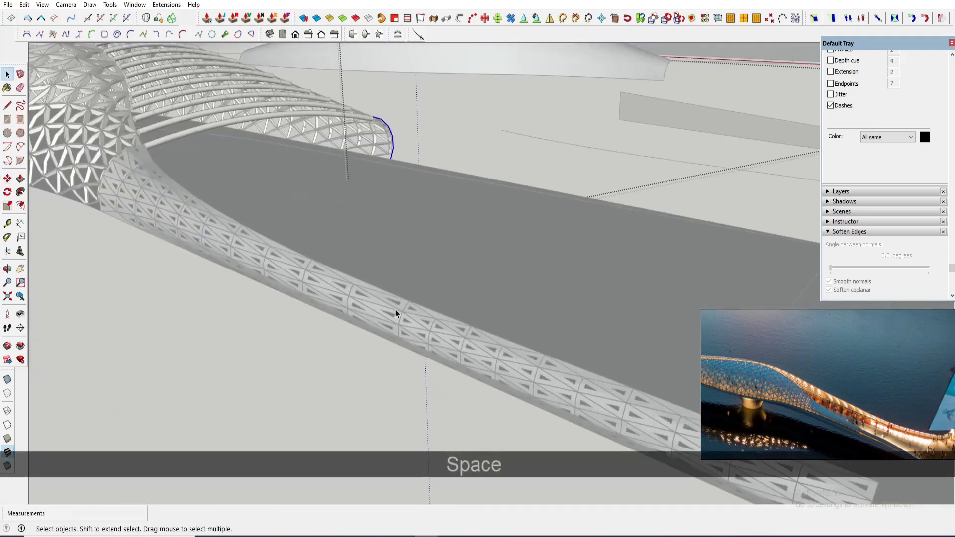
# - Draw an arc across the end of the patterned tube with a bulge of about 263 mm
pyautogui.moveTo(396, 309); pyautogui.dragTo(371, 254, button='middle')
pyautogui.scroll(3, 364, 217)
pyautogui.press('a')
pyautogui.moveTo(364, 217); pyautogui.dragTo(419, 233, button='middle')
pyautogui.scroll(4, 373, 242)
pyautogui.scroll(2, 372, 242)
pyautogui.click(373, 243)
pyautogui.scroll(-1, 374, 244)
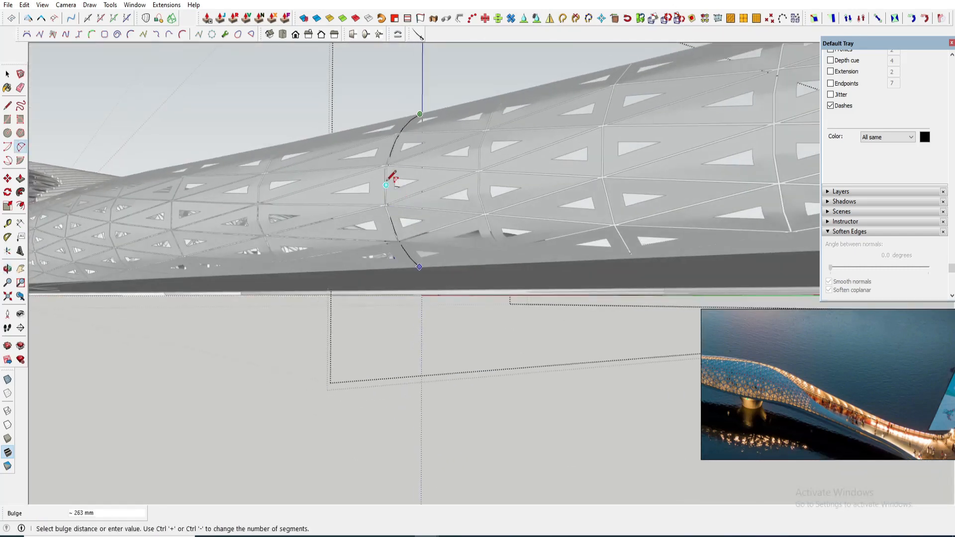
pyautogui.click(388, 181)
pyautogui.moveTo(388, 181); pyautogui.dragTo(419, 308, button='middle')
pyautogui.scroll(-2, 423, 304)
# - Move the new arc down onto the deck and scale it smaller
pyautogui.press('space')
pyautogui.click(423, 307)
pyautogui.press('m')
pyautogui.click(443, 345)
pyautogui.moveTo(622, 219); pyautogui.dragTo(448, 258, button='middle')
pyautogui.click(374, 269)
pyautogui.press('s')
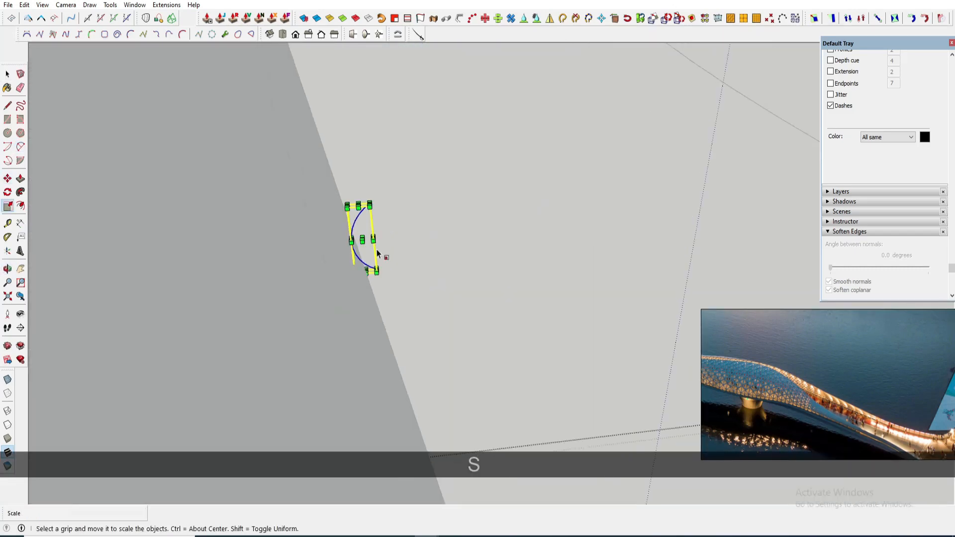
pyautogui.press('space')
pyautogui.moveTo(381, 255); pyautogui.dragTo(309, 269, button='middle')
# - Try repositioning the arc again, then undo the last move
pyautogui.rightClick(300, 270)
pyautogui.press('m')
pyautogui.moveTo(301, 234); pyautogui.dragTo(337, 241, button='middle')
pyautogui.click(251, 380)
pyautogui.scroll(-4, 336, 241)
pyautogui.scroll(3, 422, 222)
pyautogui.click(425, 222)
pyautogui.press('space')
pyautogui.moveTo(403, 175); pyautogui.dragTo(243, 258, button='middle')
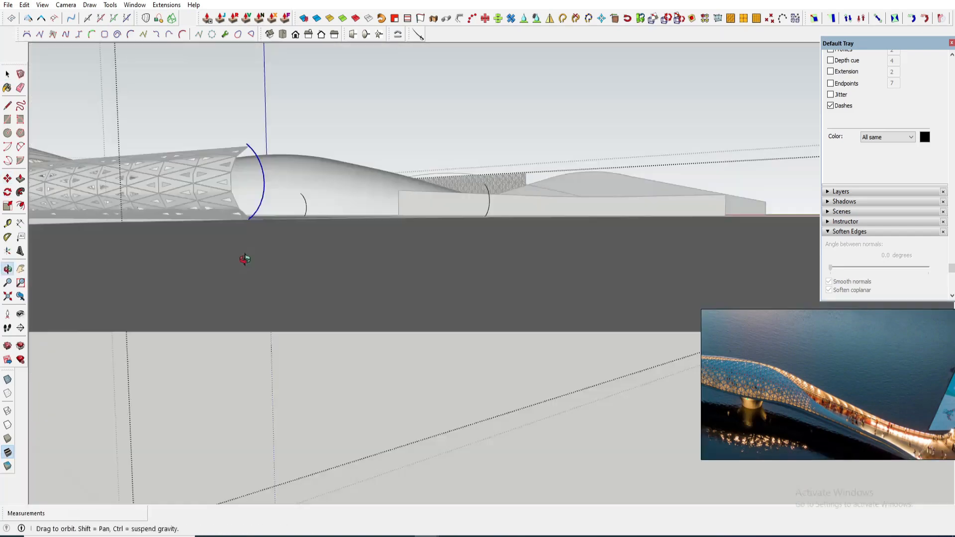
pyautogui.hotkey('ctrl', 'z')
# - Scale the arc again to resize it for the deck edge
pyautogui.press('space')
pyautogui.press('s')
pyautogui.moveTo(520, 107); pyautogui.dragTo(517, 142)
pyautogui.moveTo(422, 209); pyautogui.dragTo(309, 259, button='middle')
# - Rotate the arc upright about its base point on the deck edge
pyautogui.press('l')
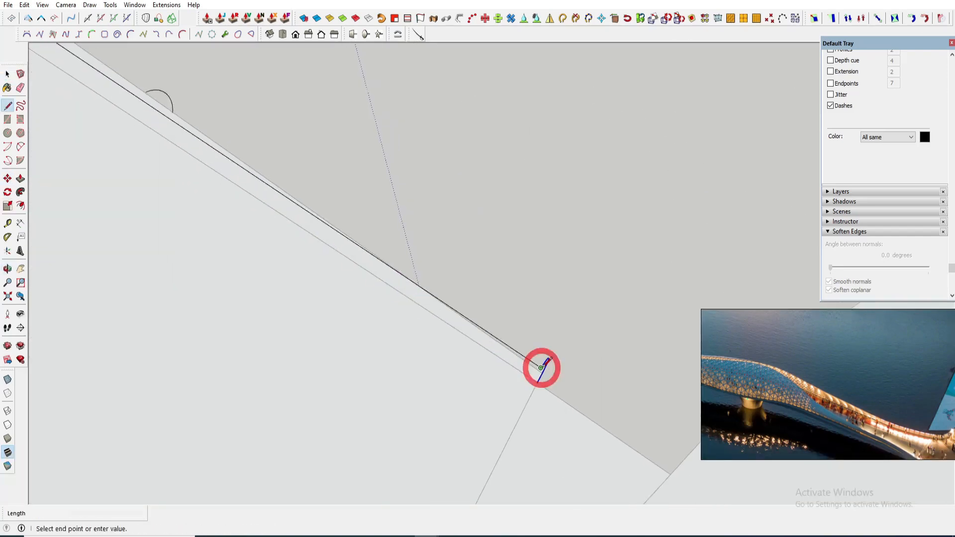
pyautogui.press('space')
pyautogui.moveTo(541, 368); pyautogui.dragTo(462, 335, button='middle')
pyautogui.press('space')
pyautogui.scroll(5, 455, 189)
pyautogui.press('q')
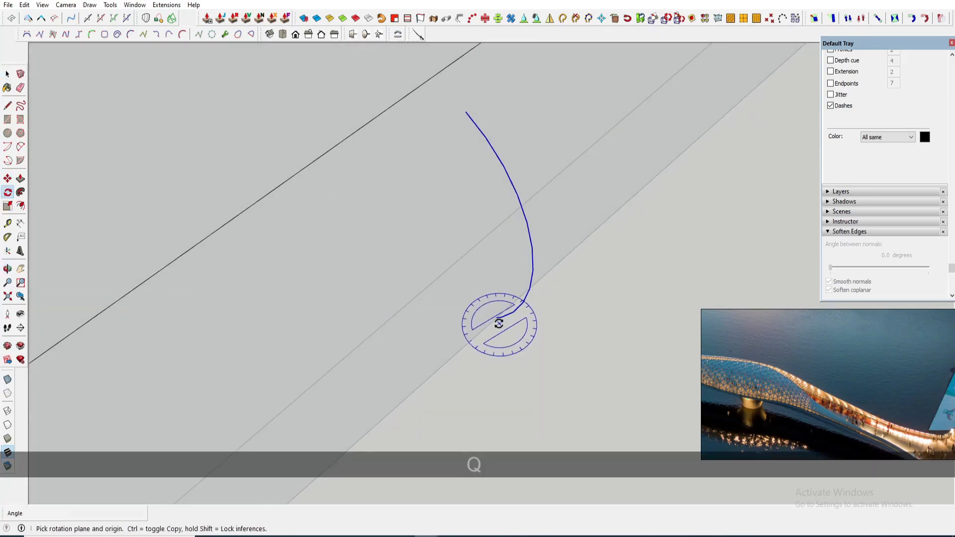
pyautogui.click(499, 324)
pyautogui.click(639, 398)
pyautogui.click(650, 394)
pyautogui.press('space')
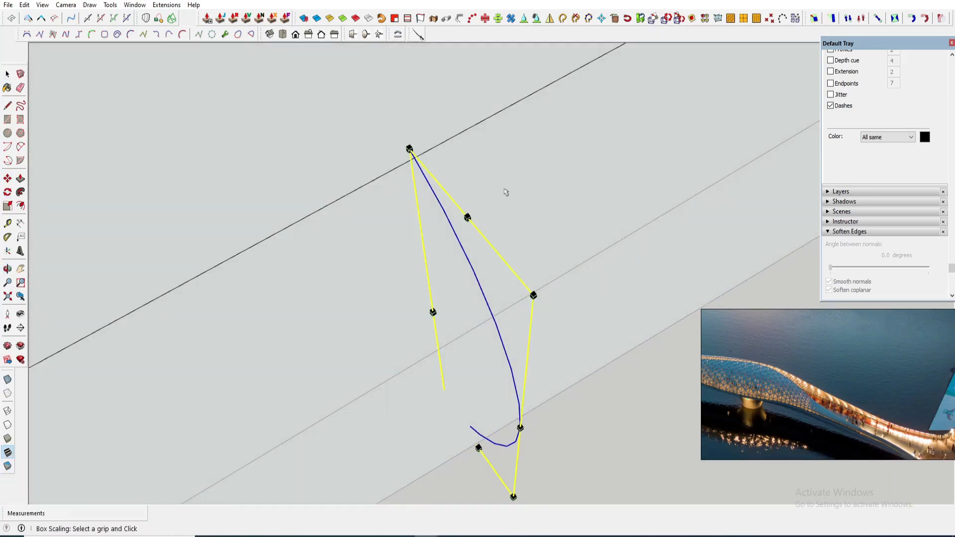
# - Reshape the arc with box scaling and move it onto the deck edge line
pyautogui.moveTo(467, 217); pyautogui.dragTo(506, 192)
pyautogui.moveTo(505, 192); pyautogui.dragTo(543, 373, button='middle')
pyautogui.press('m')
pyautogui.click(465, 398)
pyautogui.scroll(-5, 480, 373)
pyautogui.moveTo(465, 398); pyautogui.dragTo(609, 373, button='middle')
pyautogui.press('q')
pyautogui.press('space')
pyautogui.moveTo(621, 267); pyautogui.dragTo(432, 323, button='middle')
pyautogui.click(431, 323)
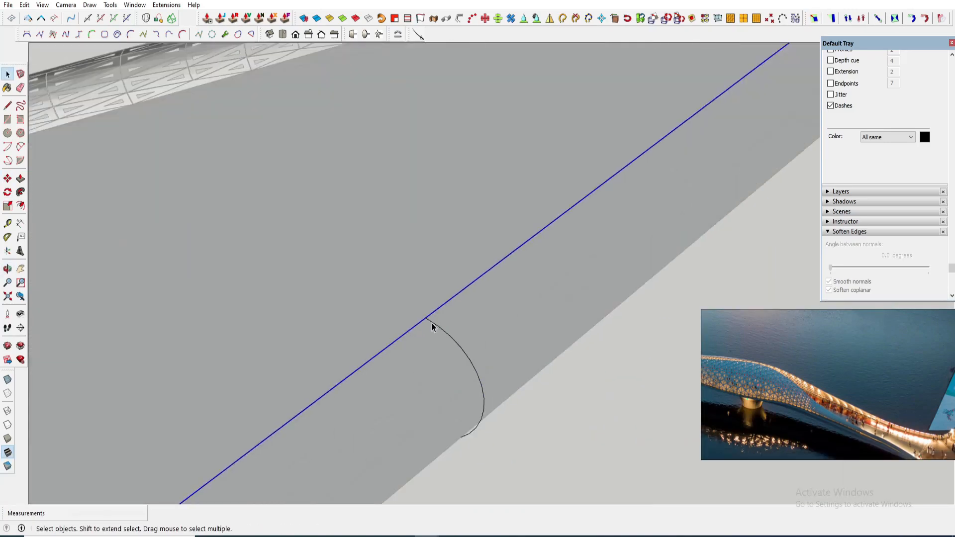
# - Align the arc's lower end with the deck edge line
pyautogui.press('m')
pyautogui.scroll(5, 407, 278)
pyautogui.moveTo(408, 279); pyautogui.dragTo(397, 277, button='middle')
pyautogui.press('l')
pyautogui.click(646, 194)
pyautogui.press('space')
pyautogui.keyDown('shift'); pyautogui.moveTo(250, 313); pyautogui.dragTo(627, 198, button='middle'); pyautogui.keyUp('shift')
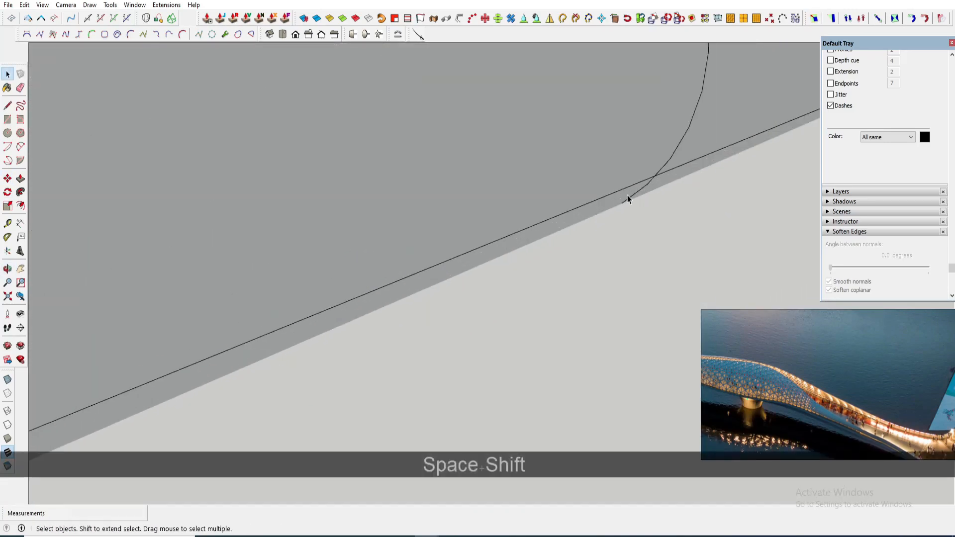
# - Divide the deck edge line into segments with Polyline Segmentor
pyautogui.scroll(-5, 660, 179)
pyautogui.rightClick(538, 251)
pyautogui.press('space')
pyautogui.scroll(1, 566, 271)
pyautogui.rightClick(517, 308)
pyautogui.click(629, 445)
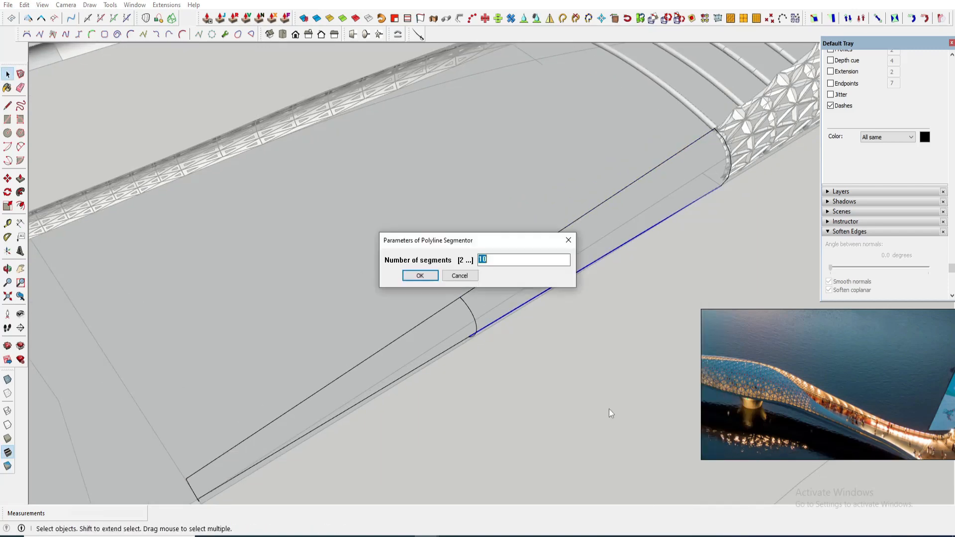
pyautogui.press('Return')
# - Divide the arc profile into segments with Polyline Segmentor as well
pyautogui.press('space')
pyautogui.rightClick(395, 340)
pyautogui.click(519, 484)
pyautogui.press('Return')
# - Skin the arc profile along the deck edge rail with Curviloft
pyautogui.press('space')
pyautogui.keyDown('shift'); pyautogui.moveTo(522, 381); pyautogui.dragTo(455, 160, button='middle'); pyautogui.keyUp('shift')
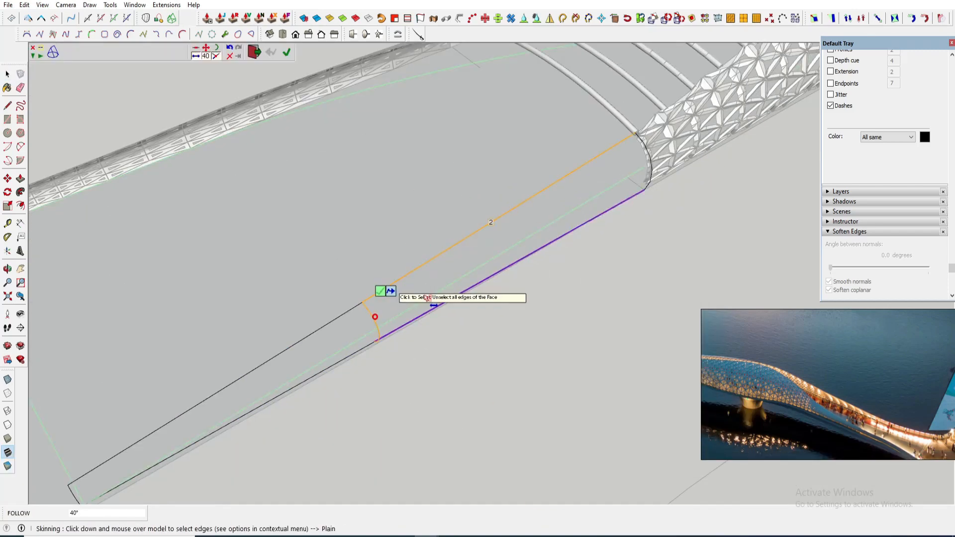
pyautogui.press('Return')
pyautogui.click(532, 296)
pyautogui.press('space')
# - Move the skinned edge surface slightly to align it with the deck
pyautogui.press('m')
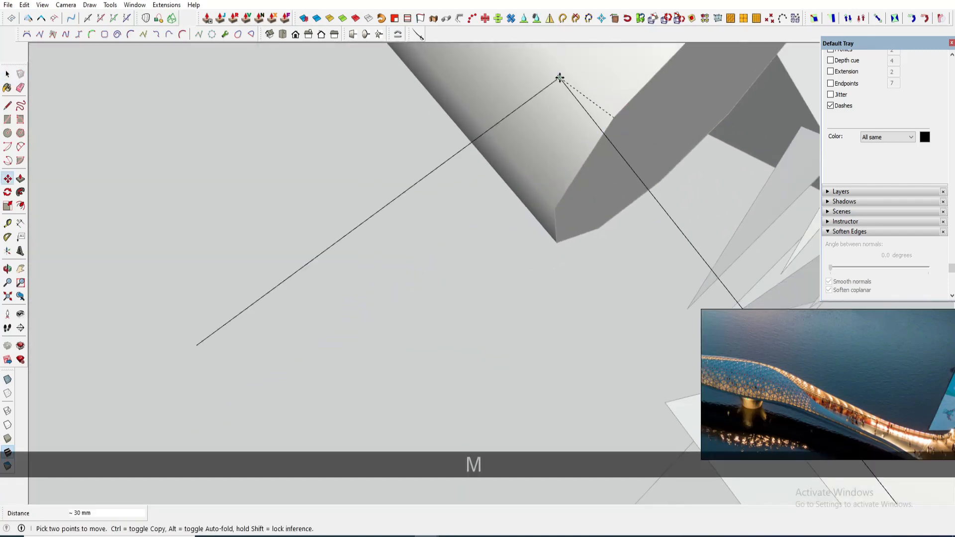
pyautogui.press('space')
pyautogui.click(373, 204)
pyautogui.click(296, 328)
pyautogui.scroll(5, 557, 136)
pyautogui.click(557, 116)
pyautogui.press('space')
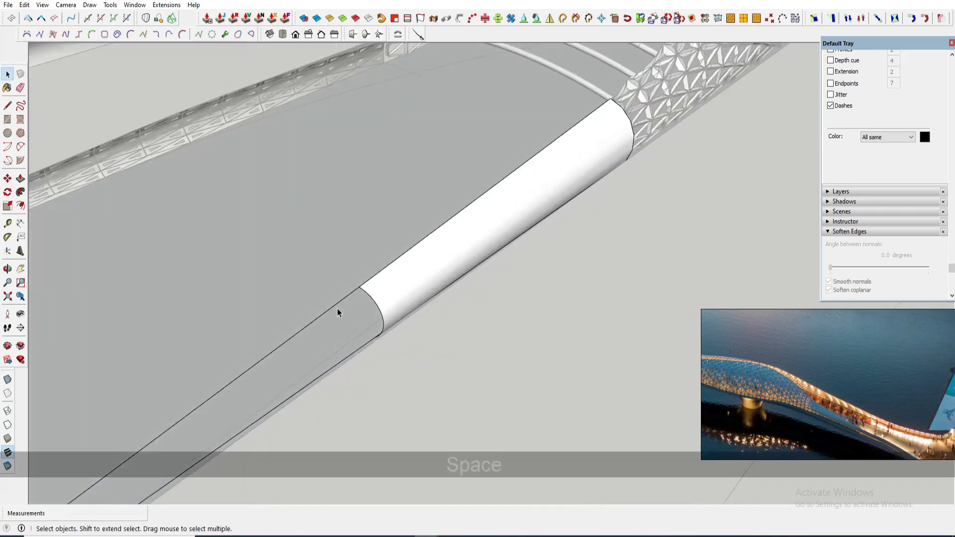
# - Copy the skinned edge tube alongside itself and explode the copy
pyautogui.click(337, 308)
pyautogui.click(172, 18)
pyautogui.scroll(4, 383, 339)
pyautogui.click(405, 274)
pyautogui.press('space')
pyautogui.scroll(-5, 540, 207)
pyautogui.keyDown('ctrl'); pyautogui.click(540, 207); pyautogui.keyUp('ctrl')
pyautogui.press('m')
pyautogui.press('space')
pyautogui.rightClick(556, 256)
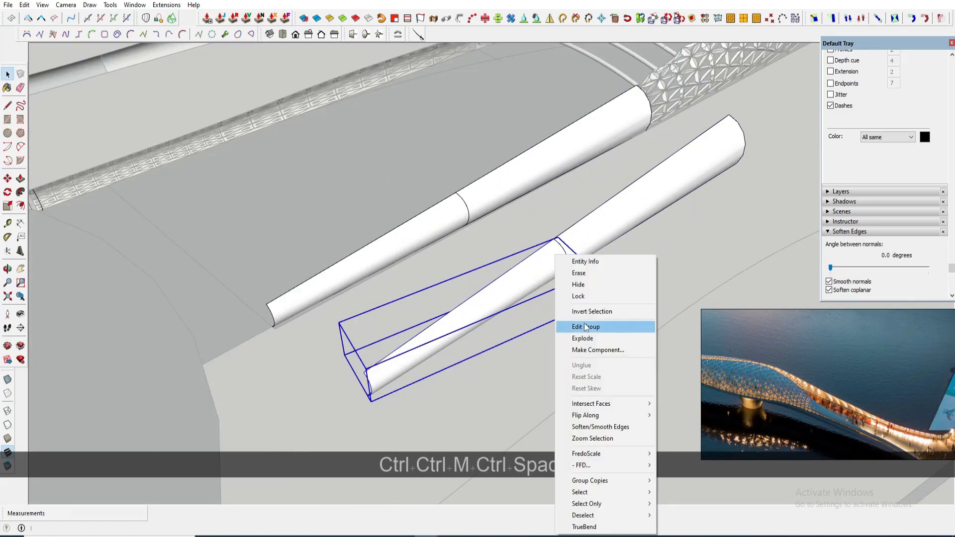
pyautogui.click(583, 339)
# - Make a group from the exploded tube copy
pyautogui.rightClick(589, 240)
pyautogui.rightClick(486, 214)
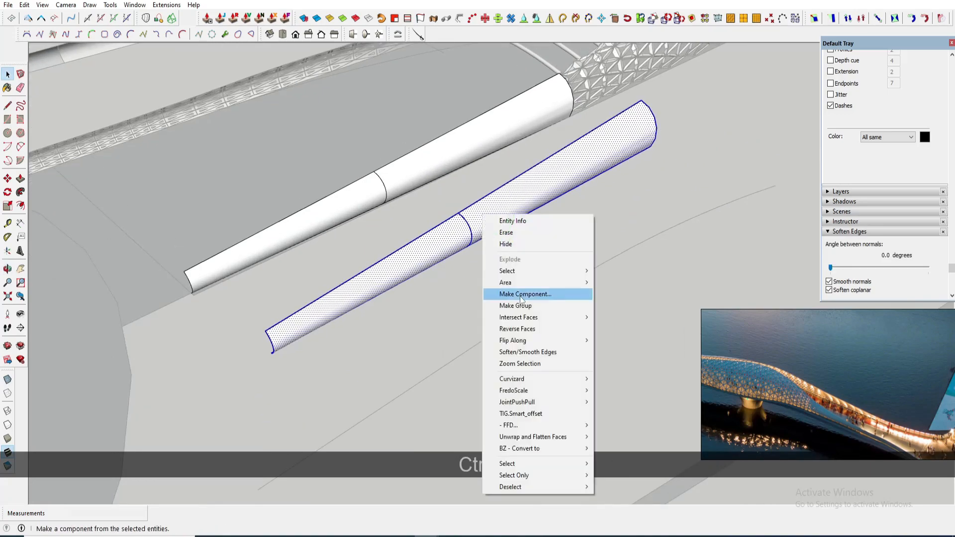
pyautogui.click(522, 305)
# - Draw a rectangle beneath the tube copy and group its face and edges
pyautogui.press('r')
pyautogui.click(400, 350)
pyautogui.click(707, 203)
pyautogui.press('space')
pyautogui.doubleClick(537, 294)
pyautogui.rightClick(537, 294)
pyautogui.click(572, 386)
pyautogui.scroll(8, 311, 353)
pyautogui.rightClick(426, 302)
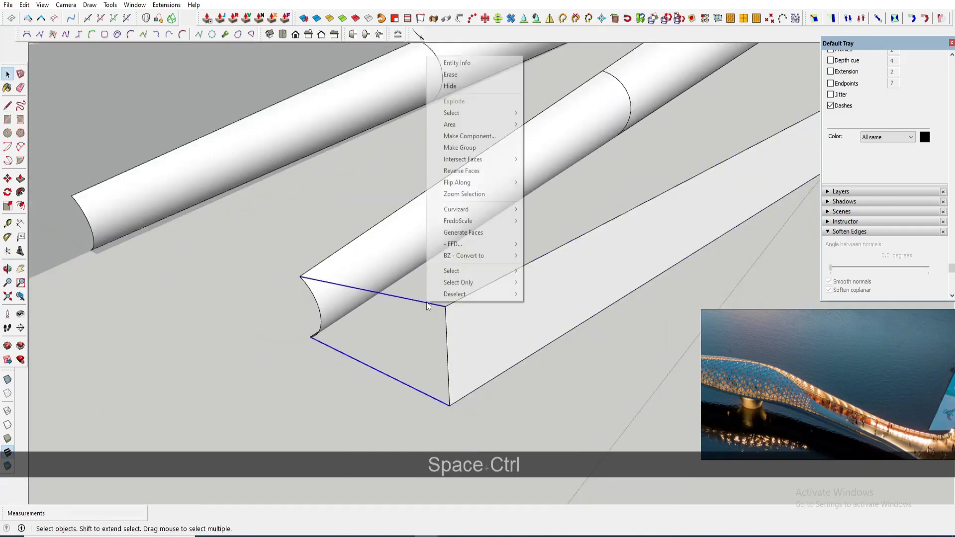
# - Group the rectangle and scale the flat triangular lattice panel to match its length
pyautogui.click(461, 147)
pyautogui.rightClick(409, 253)
pyautogui.click(450, 356)
pyautogui.scroll(-4, 449, 318)
pyautogui.scroll(-8, 448, 321)
pyautogui.click(266, 106)
pyautogui.press('m')
pyautogui.click(98, 143)
pyautogui.hotkey('shift', 's')
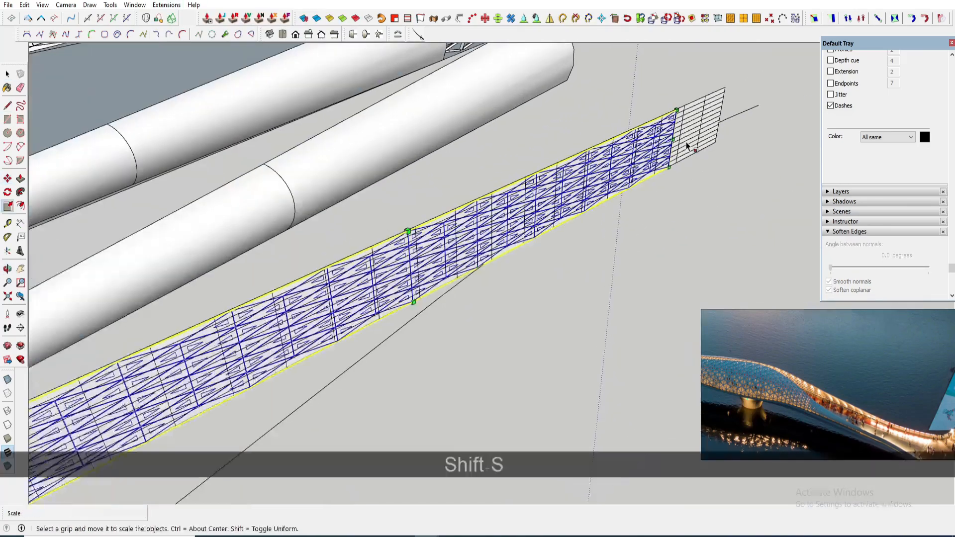
pyautogui.moveTo(688, 145); pyautogui.dragTo(714, 120)
pyautogui.press('space')
# - Cut the lattice panel and open the tube-and-rectangle group for editing
pyautogui.keyDown('ctrl'); pyautogui.click(233, 287); pyautogui.keyUp('ctrl')
pyautogui.moveTo(232, 287); pyautogui.dragTo(319, 277, button='middle')
pyautogui.hotkey('ctrl', 'x')
pyautogui.doubleClick(332, 272)
pyautogui.click(331, 272)
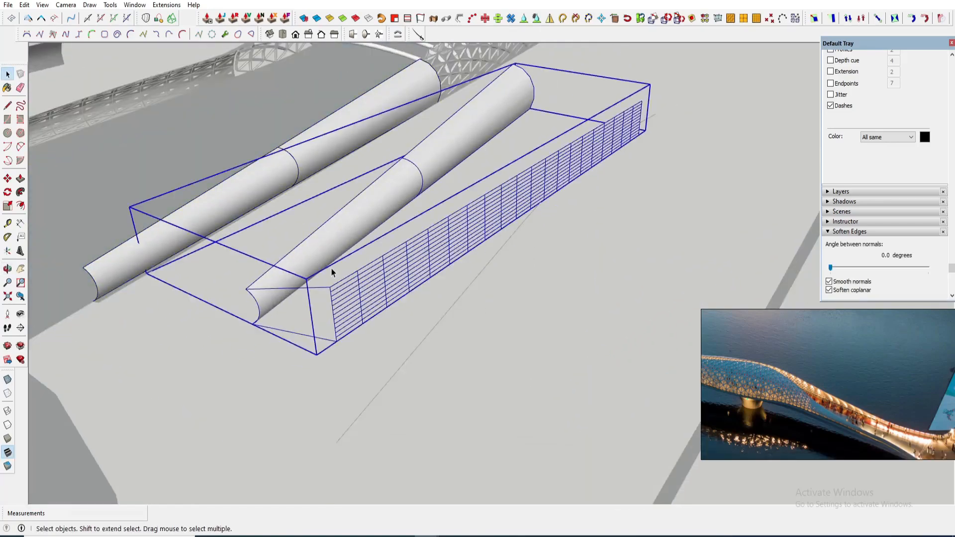
# - Paste the lattice panel in place inside the group and flow it onto the skinned tube surface
pyautogui.click(24, 5)
pyautogui.click(53, 74)
pyautogui.keyDown('ctrl'); pyautogui.click(321, 243); pyautogui.keyUp('ctrl')
pyautogui.click(166, 5)
pyautogui.press('Escape')
# - Try moving the lattice-covered tube into position along the deck edge
pyautogui.click(277, 260)
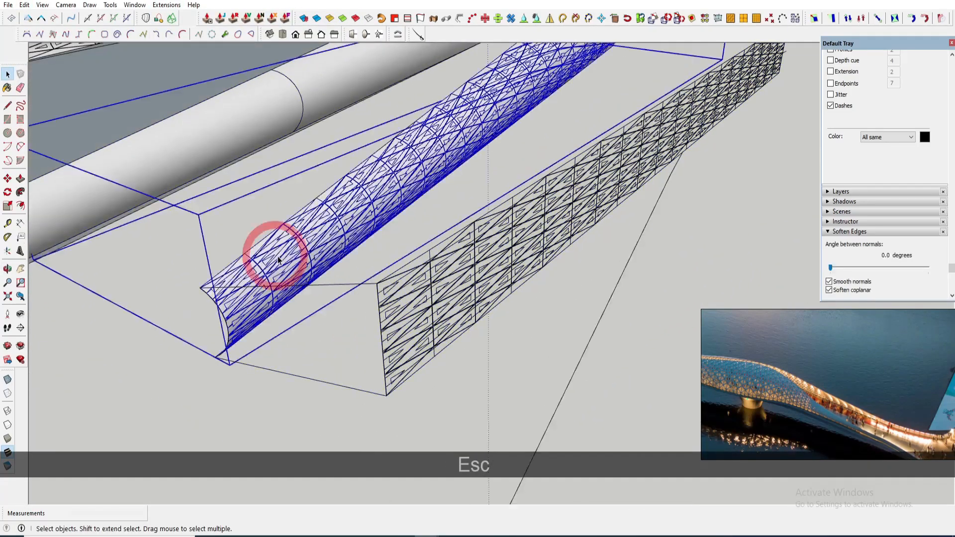
pyautogui.press('m')
pyautogui.click(552, 278)
pyautogui.click(205, 237)
pyautogui.press('space')
pyautogui.press('m')
pyautogui.press('space')
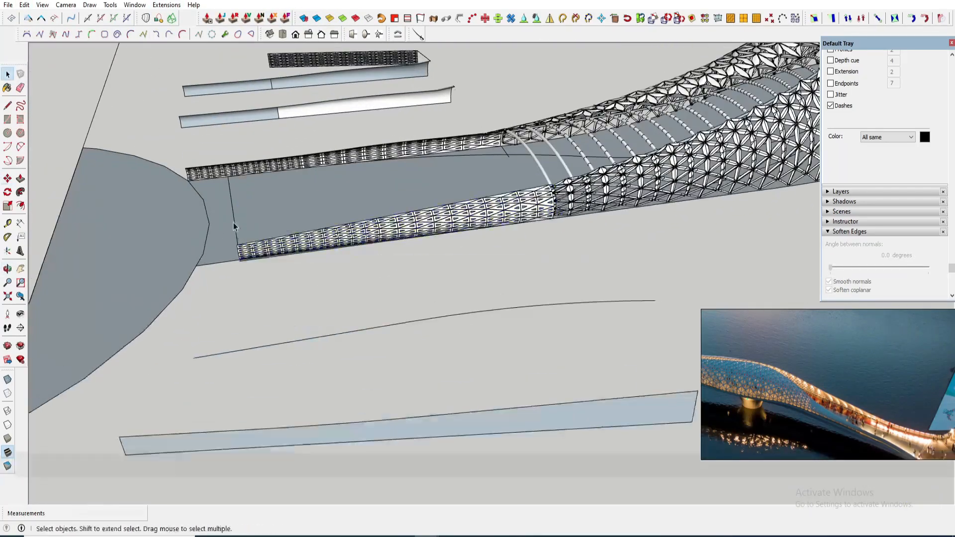
pyautogui.hotkey('ctrl', 'z')
# - Scale the lattice-covered edge piece to fit along the deck edge
pyautogui.press('space')
pyautogui.click(256, 240)
pyautogui.press('s')
pyautogui.click(245, 217)
pyautogui.moveTo(279, 238); pyautogui.dragTo(398, 278, button='middle')
pyautogui.click(398, 318)
pyautogui.press('space')
# - Thicken the bridge deck downward with Push/Pull, creating a new starting face
pyautogui.click(676, 315)
pyautogui.scroll(-5, 469, 279)
pyautogui.moveTo(469, 280); pyautogui.dragTo(358, 221, button='middle')
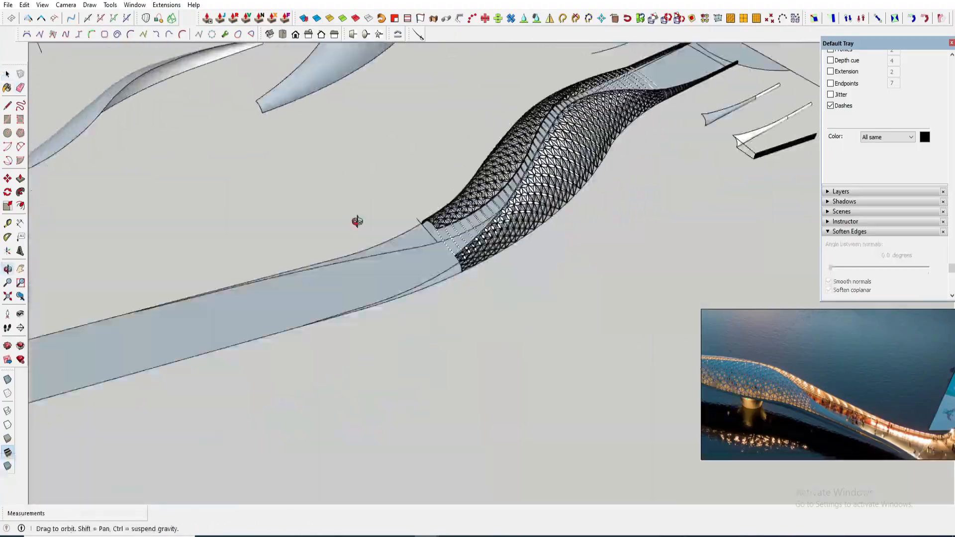
pyautogui.scroll(-5, 416, 250)
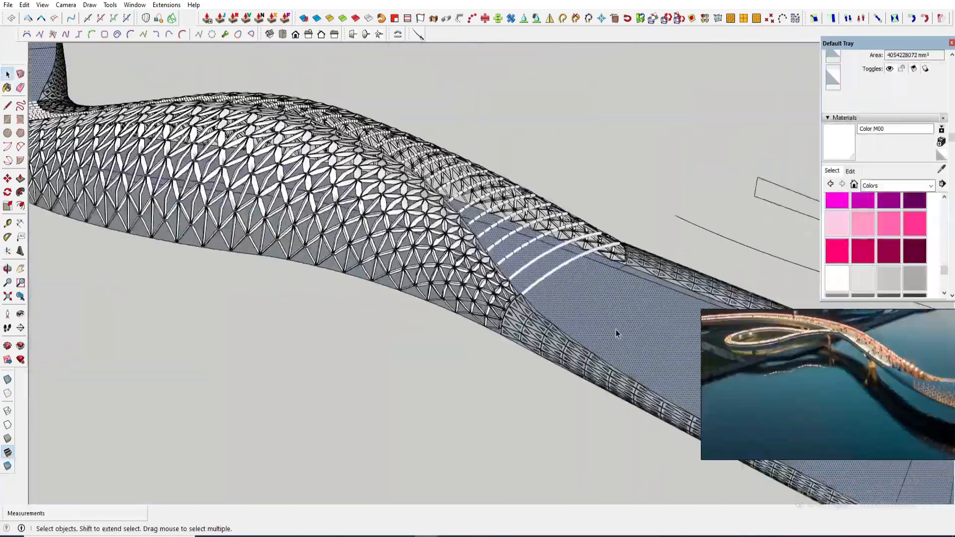
pyautogui.scroll(2, 615, 329)
pyautogui.press('p')
pyautogui.press('ctrl')
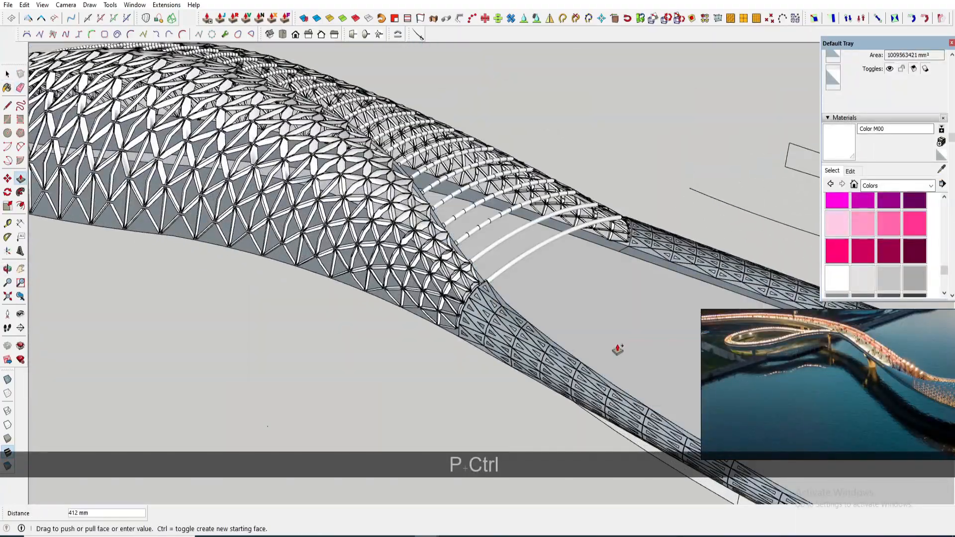
pyautogui.scroll(-4, 618, 350)
pyautogui.moveTo(617, 349); pyautogui.dragTo(477, 218, button='middle')
pyautogui.scroll(5, 477, 218)
pyautogui.press('space')
# - Erase an edge on the deck's side and push/pull the adjoining face with a new starting face
pyautogui.click(499, 193)
pyautogui.press('p')
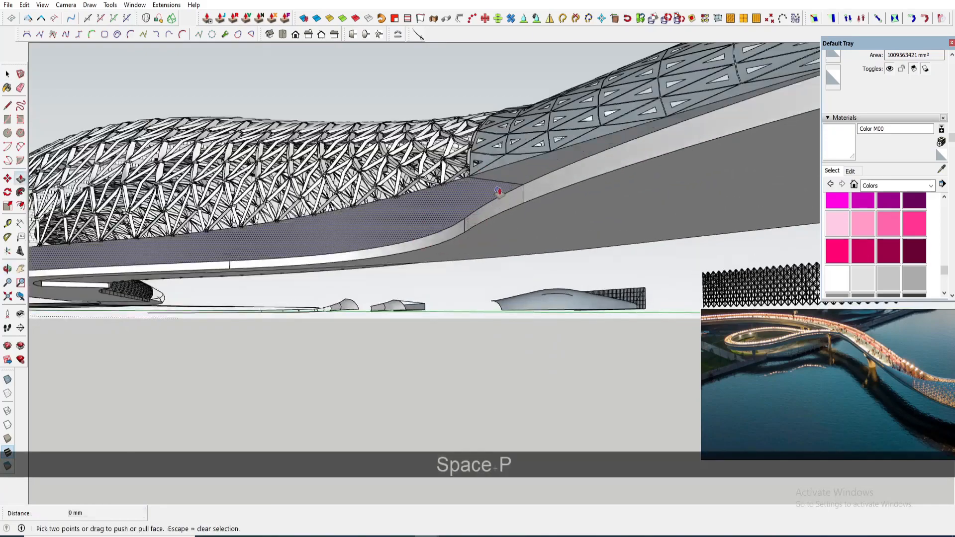
pyautogui.press('space')
pyautogui.press('e')
pyautogui.click(511, 182)
pyautogui.press('p')
pyautogui.press('ctrl')
pyautogui.moveTo(547, 194); pyautogui.dragTo(572, 201)
pyautogui.press('space')
# - Push/pull another segment of the deck face with a new starting face
pyautogui.scroll(-4, 573, 201)
pyautogui.moveTo(573, 202)
pyautogui.mouseDown(button='middle')
pyautogui.moveTo(416, 297)
pyautogui.moveTo(420, 333)
pyautogui.mouseUp(button='middle')
pyautogui.scroll(5, 247, 251)
pyautogui.press('space')
pyautogui.press('p')
pyautogui.press('ctrl')
pyautogui.click(288, 258)
pyautogui.click(321, 320)
pyautogui.press('space')
# - Draw a circle of about 1780 mm radius on the ground beneath the bridge
pyautogui.scroll(-7, 267, 258)
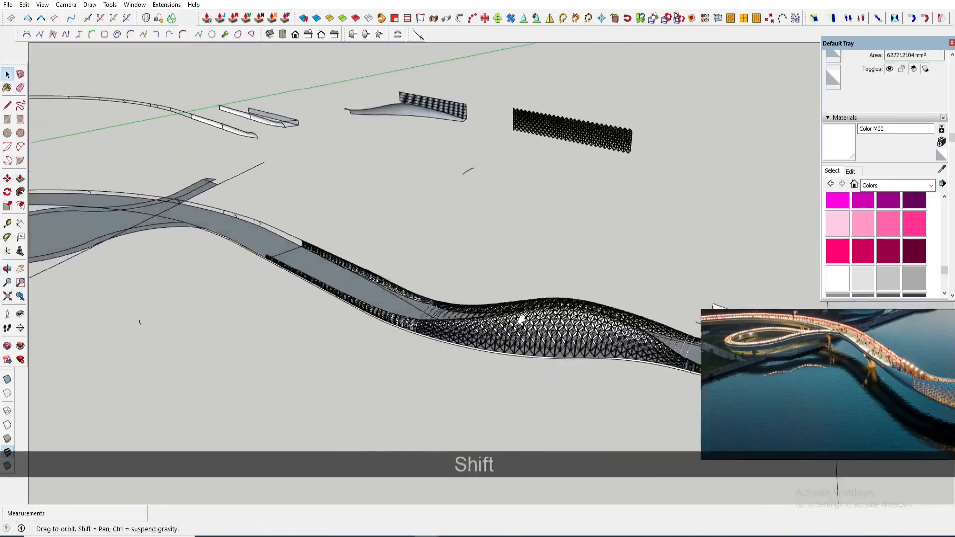
pyautogui.keyDown('shift'); pyautogui.moveTo(520, 319); pyautogui.dragTo(308, 308, button='middle'); pyautogui.keyUp('shift')
pyautogui.moveTo(308, 309); pyautogui.dragTo(319, 214, button='middle')
pyautogui.moveTo(458, 234); pyautogui.dragTo(475, 350, button='middle')
pyautogui.scroll(4, 475, 351)
pyautogui.press('c')
pyautogui.click(405, 356)
pyautogui.click(425, 358)
pyautogui.press('space')
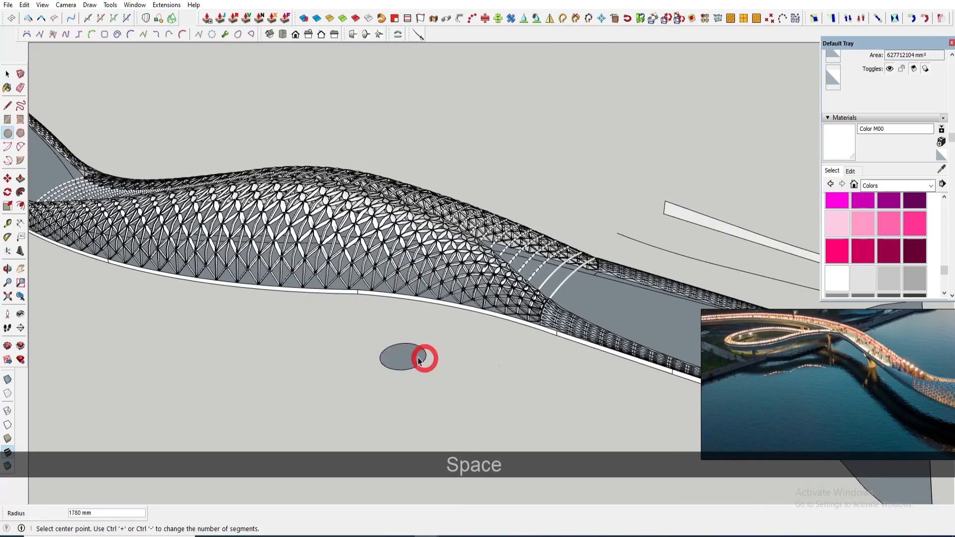
# - Make the circle into a component and open it for editing
pyautogui.doubleClick(412, 359)
pyautogui.press('g')
pyautogui.press('Return')
pyautogui.doubleClick(412, 358)
pyautogui.press('p')
pyautogui.click(411, 358)
pyautogui.press('space')
# - Draw a tapered profile face standing upright on the circle's radius
pyautogui.moveTo(423, 318); pyautogui.dragTo(402, 373, button='middle')
pyautogui.scroll(4, 405, 360)
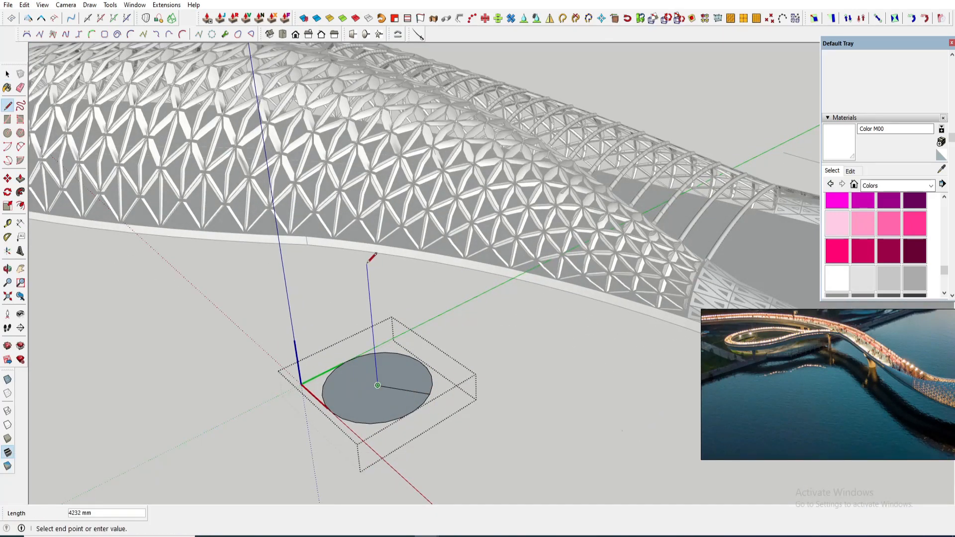
pyautogui.press('space')
pyautogui.hotkey('ctrl', 'z')
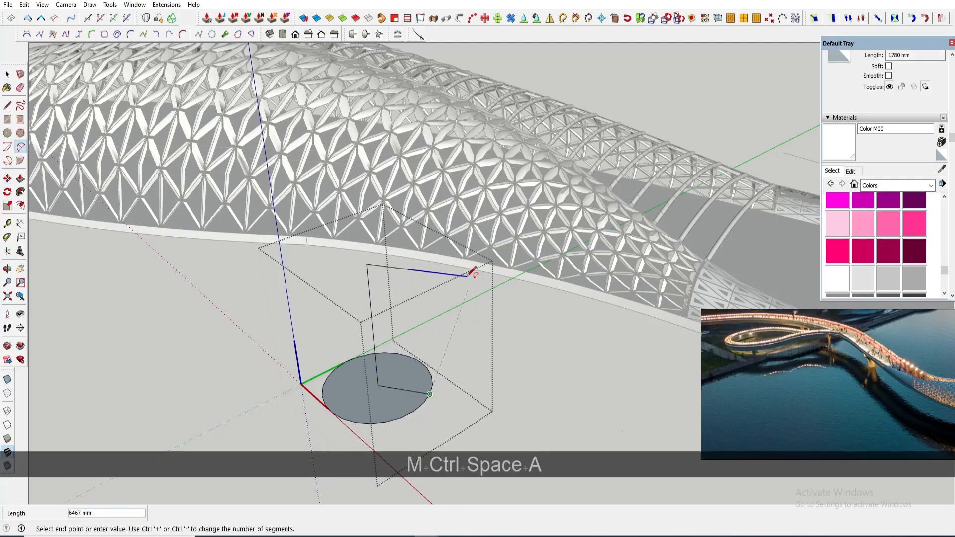
pyautogui.press('space')
pyautogui.scroll(1, 417, 359)
pyautogui.click(424, 371)
pyautogui.moveTo(432, 392); pyautogui.dragTo(418, 366, button='middle')
pyautogui.scroll(2, 757, 388)
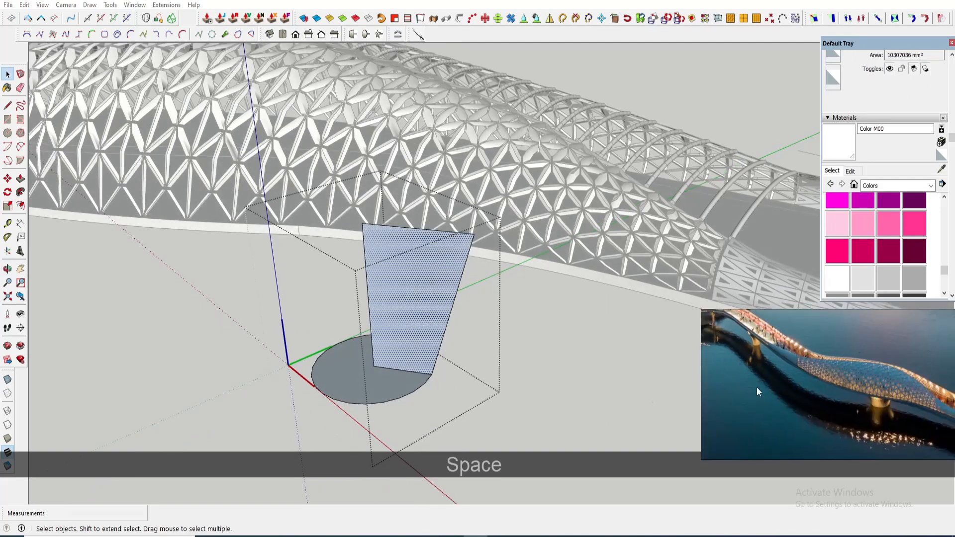
pyautogui.scroll(4, 816, 387)
pyautogui.moveTo(816, 387); pyautogui.dragTo(844, 392, button='middle')
pyautogui.scroll(1, 426, 348)
pyautogui.moveTo(426, 348); pyautogui.dragTo(467, 353, button='middle')
# - Draw an arc along the profile's sloped side with a bulge of about 294 mm
pyautogui.hotkey('shift', 'a')
pyautogui.click(503, 210)
pyautogui.scroll(3, 506, 210)
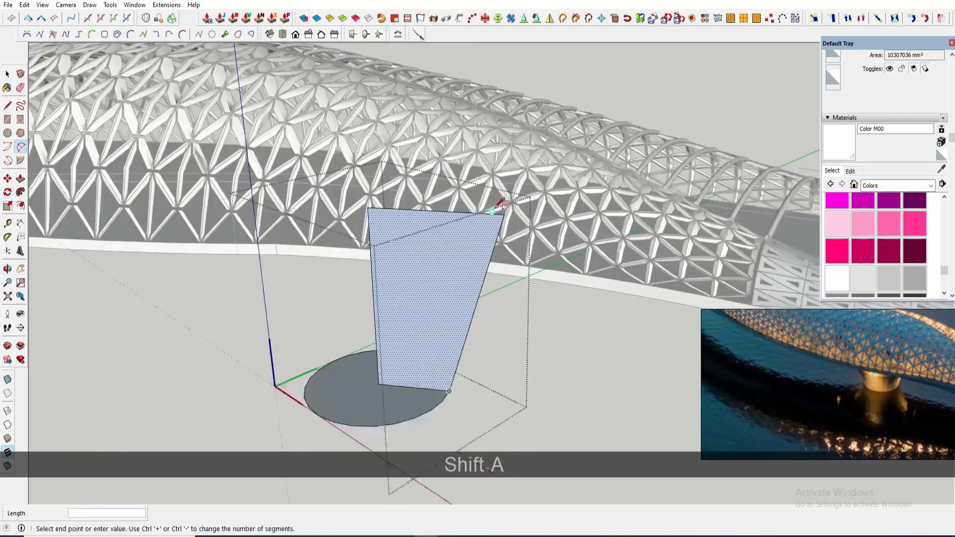
pyautogui.click(440, 420)
pyautogui.scroll(1, 451, 318)
pyautogui.scroll(1, 457, 324)
pyautogui.click(455, 332)
pyautogui.moveTo(506, 329); pyautogui.dragTo(521, 366, button='middle')
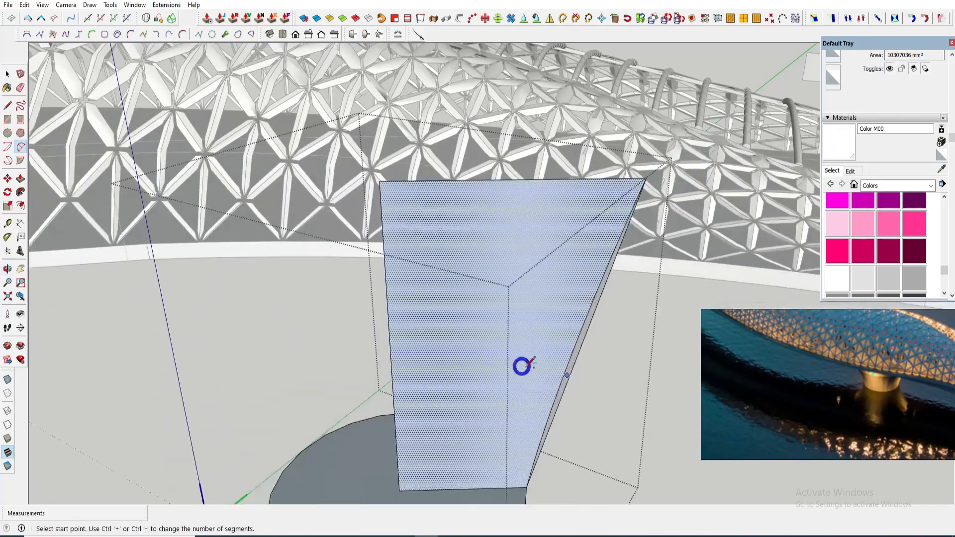
pyautogui.click(647, 178)
pyautogui.click(568, 323)
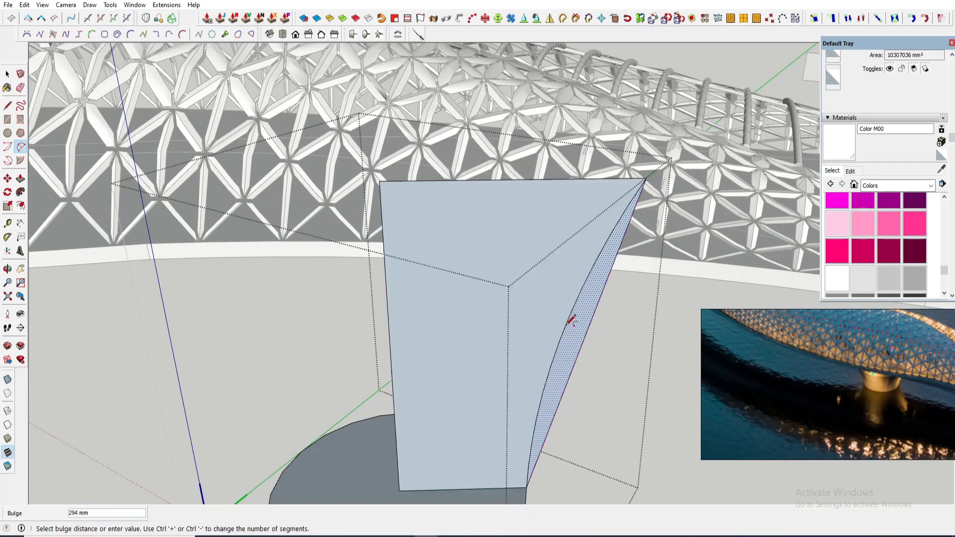
# - Erase the profile's straight sloped edge, leaving the curved side
pyautogui.press('e')
pyautogui.click(582, 346)
pyautogui.scroll(-2, 558, 366)
pyautogui.scroll(-1, 516, 353)
pyautogui.keyDown('shift'); pyautogui.moveTo(515, 353); pyautogui.dragTo(525, 290, button='middle'); pyautogui.keyUp('shift')
pyautogui.hotkey('shift', 'space')
pyautogui.scroll(-1, 538, 351)
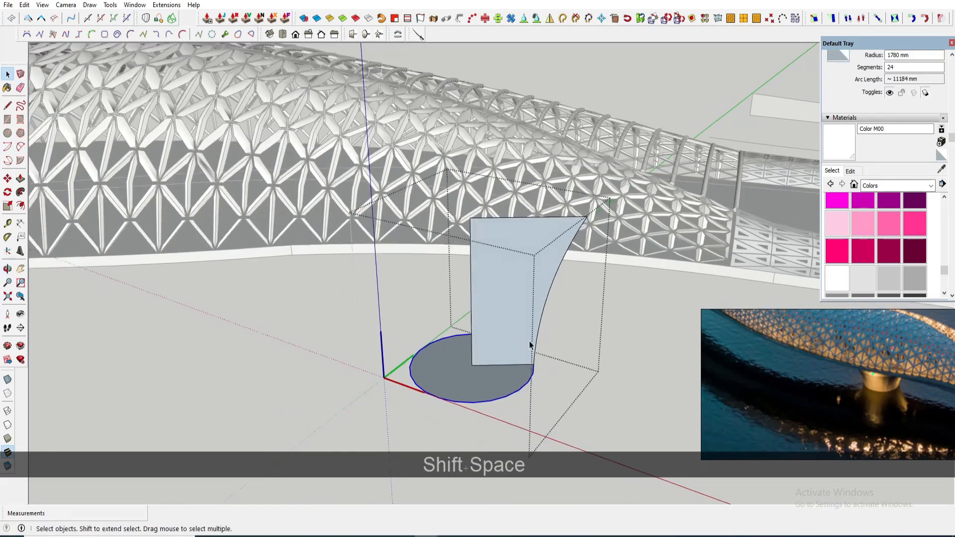
# - Draw a short line at the profile's upper corner and erase the leftover edge
pyautogui.moveTo(726, 351); pyautogui.dragTo(871, 458, button='middle')
pyautogui.moveTo(533, 290); pyautogui.dragTo(528, 322, button='middle')
pyautogui.scroll(4, 547, 296)
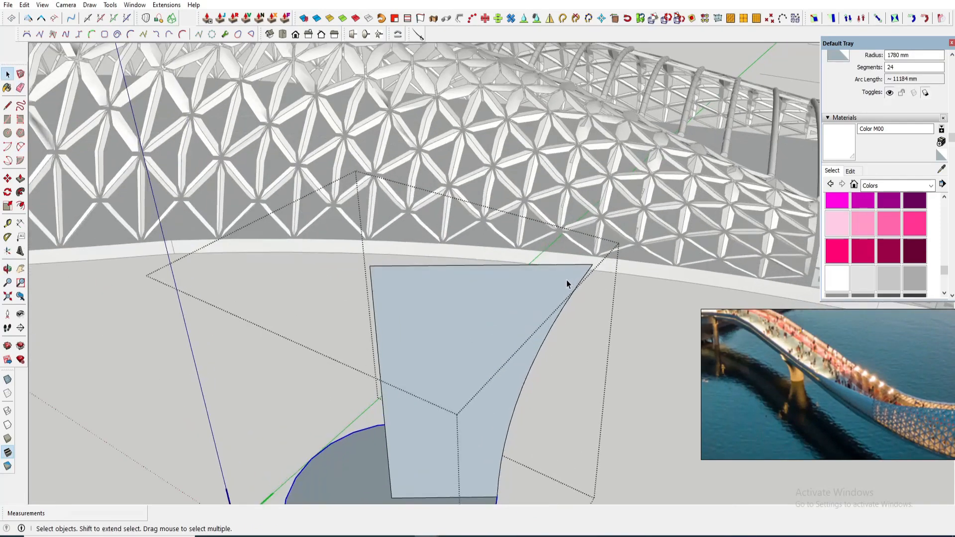
pyautogui.press('a')
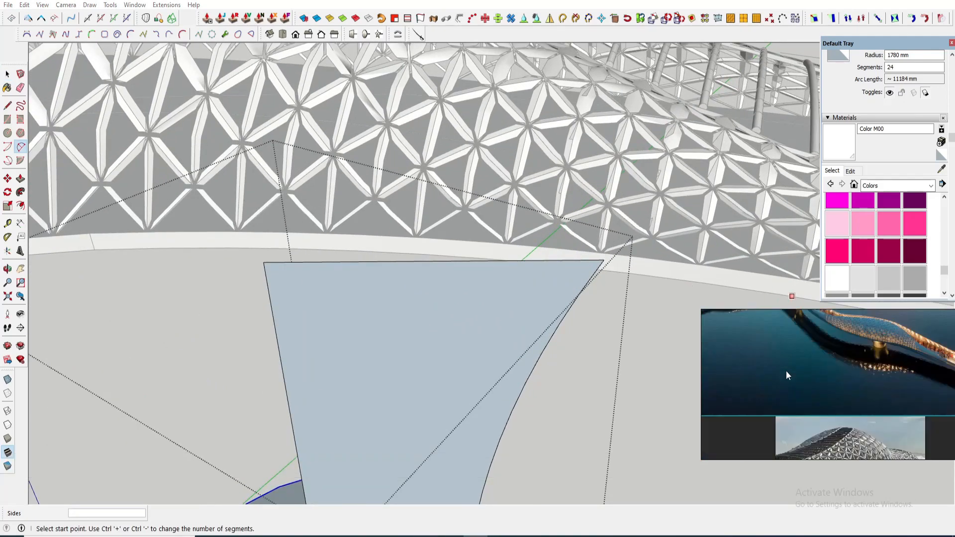
pyautogui.moveTo(562, 292)
pyautogui.mouseDown(button='middle')
pyautogui.moveTo(558, 282)
pyautogui.moveTo(572, 278)
pyautogui.mouseUp(button='middle')
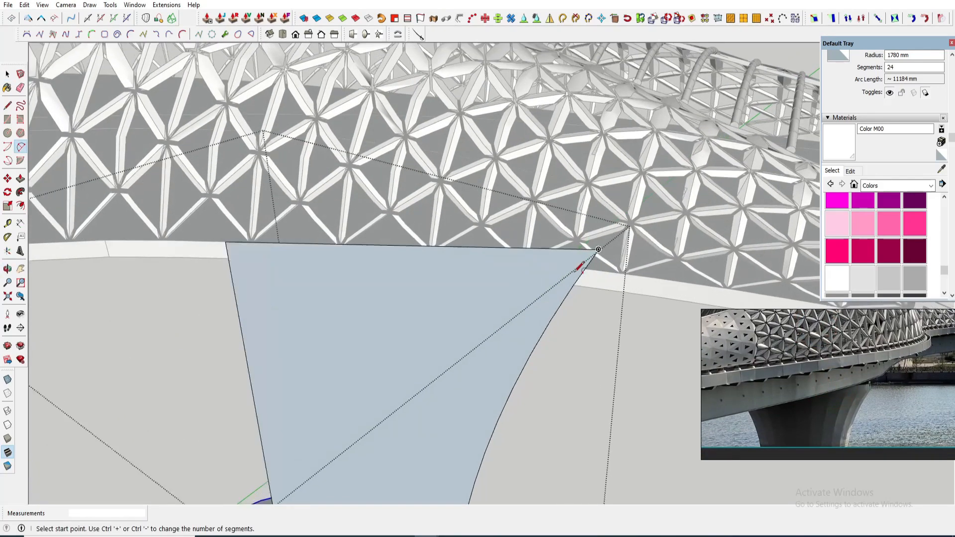
pyautogui.press('l')
pyautogui.click(577, 280)
pyautogui.click(584, 247)
pyautogui.scroll(1, 585, 247)
pyautogui.press('e')
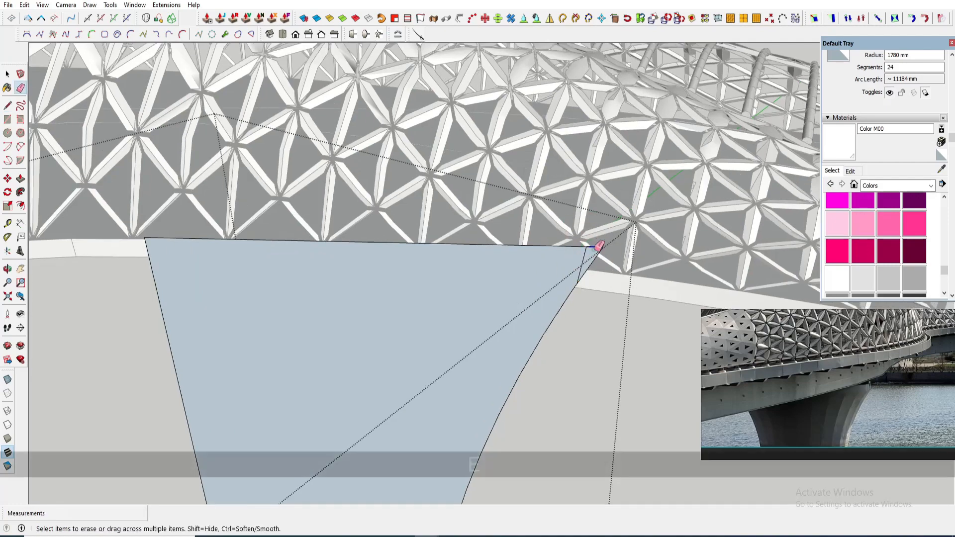
pyautogui.moveTo(591, 251); pyautogui.dragTo(592, 260)
# - Cut a stepped notch into the profile's top edge with lines and erase the excess
pyautogui.scroll(-4, 581, 271)
pyautogui.moveTo(580, 276); pyautogui.dragTo(524, 292, button='middle')
pyautogui.scroll(-2, 502, 328)
pyautogui.scroll(3, 528, 290)
pyautogui.press('l')
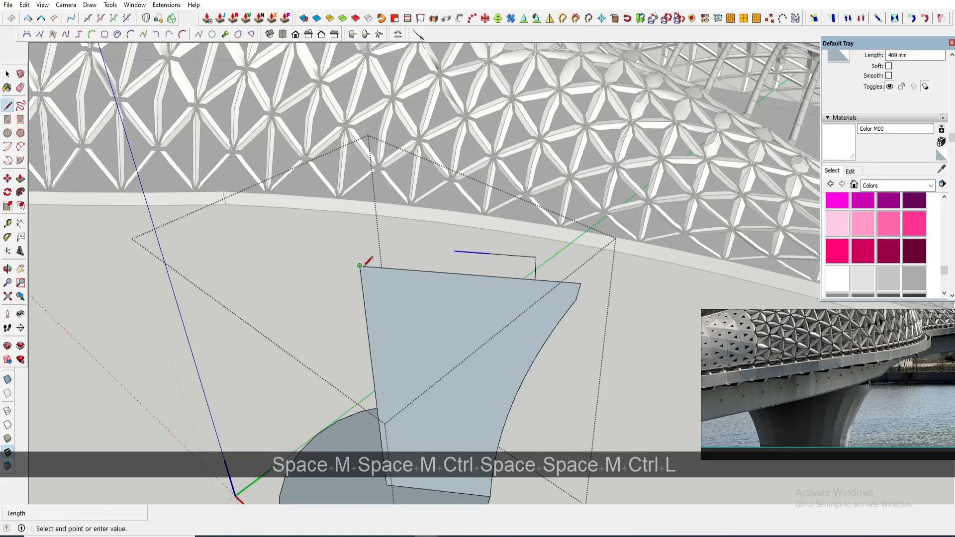
pyautogui.scroll(-3, 466, 289)
pyautogui.click(468, 282)
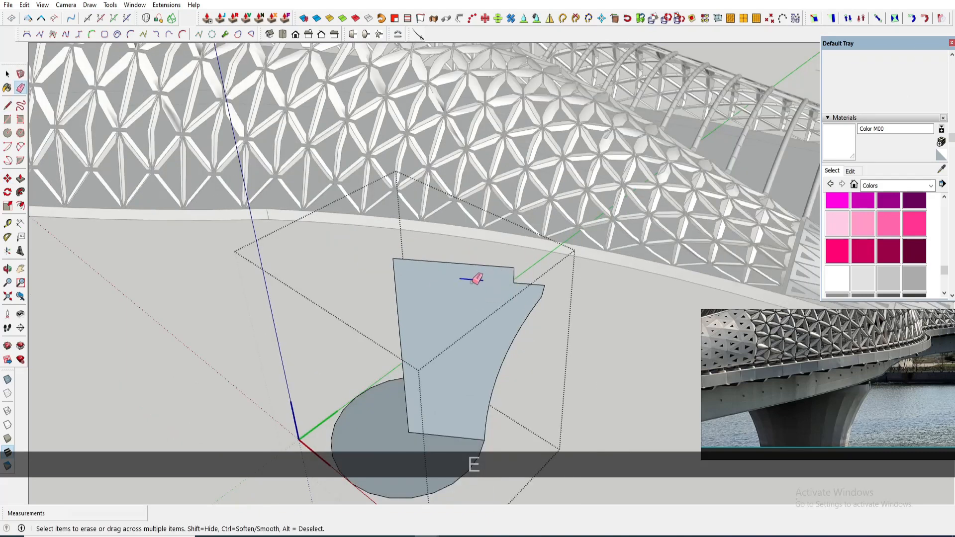
# - Revolve the profile around the circle with Follow Me to form the pier
pyautogui.scroll(-1, 470, 294)
pyautogui.keyDown('shift'); pyautogui.moveTo(470, 306); pyautogui.dragTo(480, 252, button='middle'); pyautogui.keyUp('shift')
pyautogui.click(467, 325)
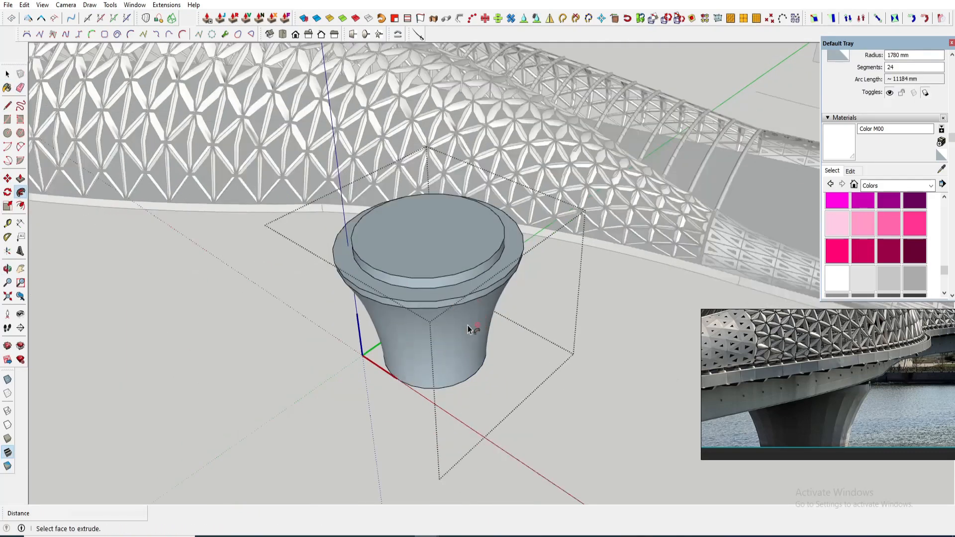
# - Select the whole pier and make it a component
pyautogui.press('space')
pyautogui.tripleClick(464, 315)
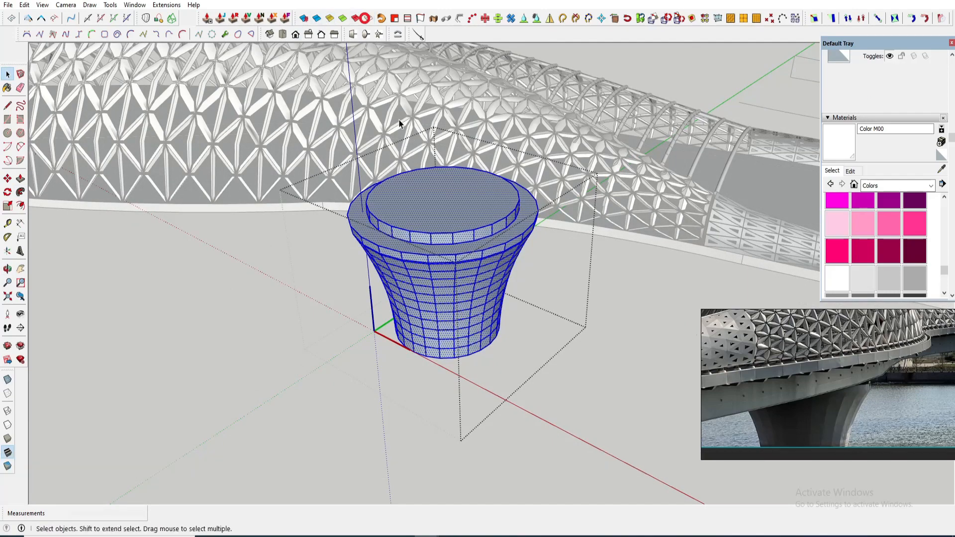
pyautogui.moveTo(456, 300); pyautogui.dragTo(463, 306, button='middle')
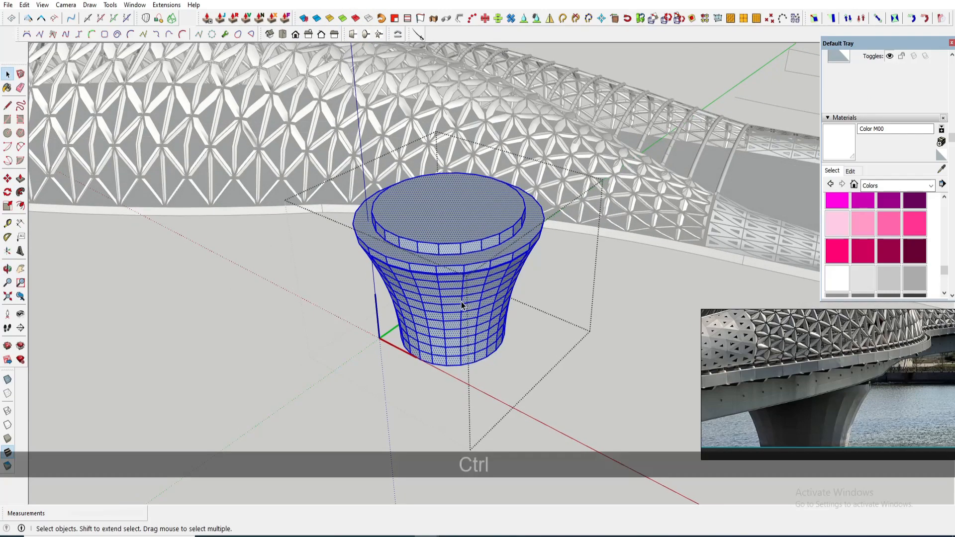
pyautogui.scroll(1, 463, 304)
pyautogui.scroll(-1, 455, 323)
pyautogui.click(465, 320)
pyautogui.press('g')
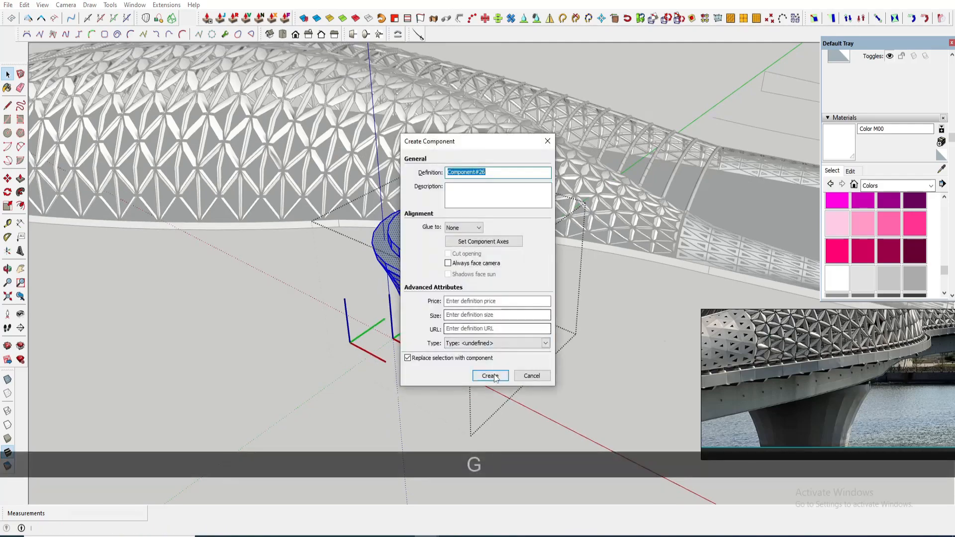
pyautogui.click(493, 376)
# - Move the pier component beneath the bridge deck and scale it up
pyautogui.scroll(-4, 490, 348)
pyautogui.press('m')
pyautogui.click(476, 337)
pyautogui.moveTo(339, 275); pyautogui.dragTo(273, 109, button='middle')
pyautogui.press('s')
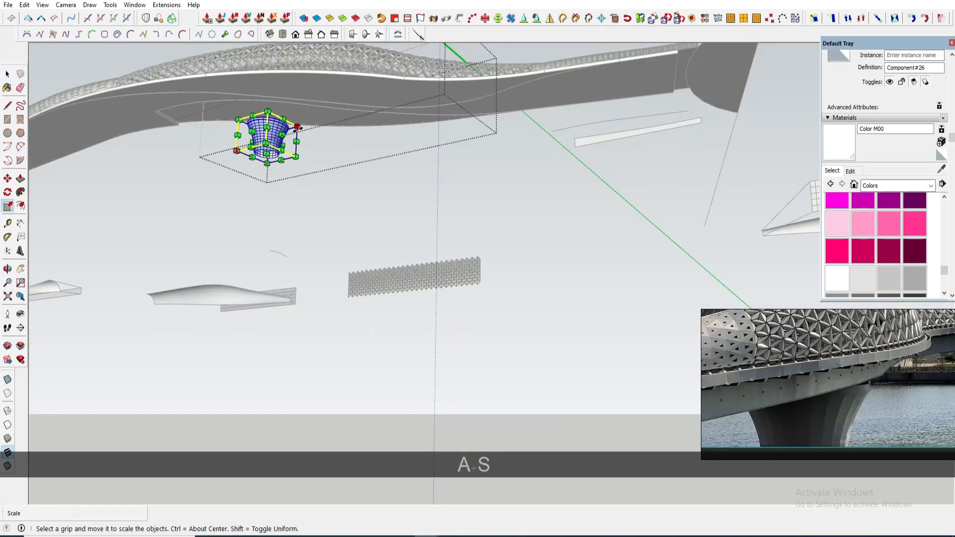
pyautogui.moveTo(363, 99); pyautogui.dragTo(391, 132, button='middle')
# - Move the pier up so its top sits against the underside of the bridge deck
pyautogui.hotkey('shift', 'm')
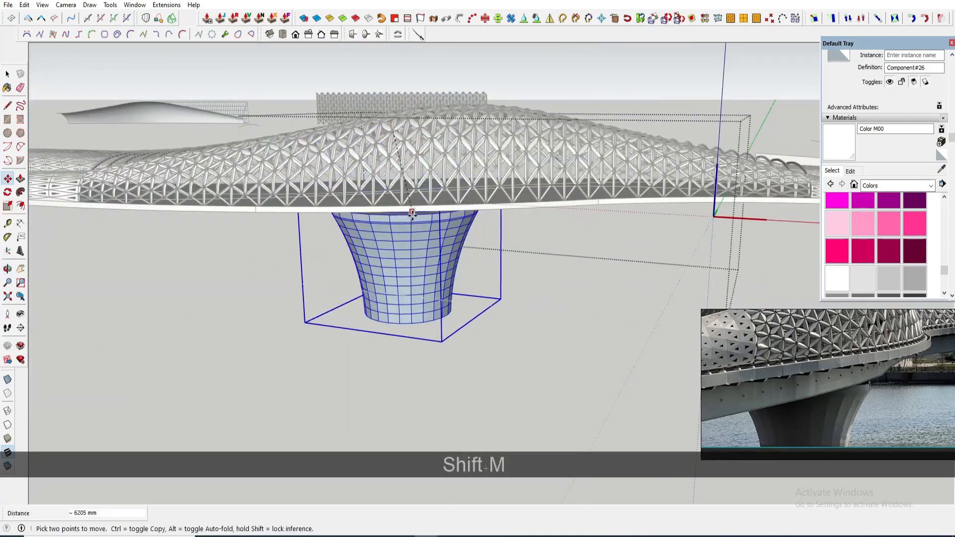
pyautogui.press('space')
pyautogui.moveTo(394, 214); pyautogui.dragTo(409, 142, button='middle')
pyautogui.press('m')
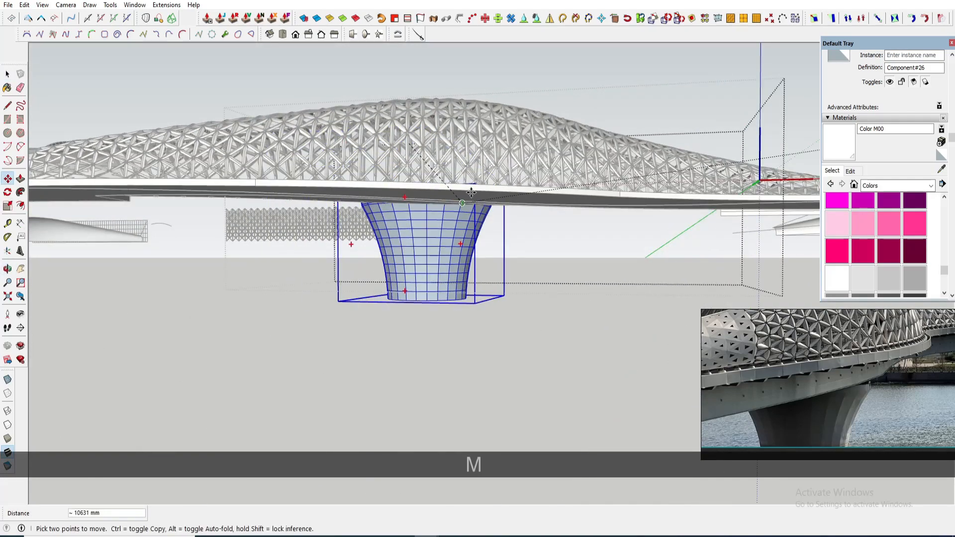
pyautogui.moveTo(471, 192); pyautogui.dragTo(514, 158, button='middle')
pyautogui.scroll(1, 513, 157)
pyautogui.moveTo(438, 236); pyautogui.dragTo(655, 181, button='middle')
pyautogui.scroll(1, 542, 144)
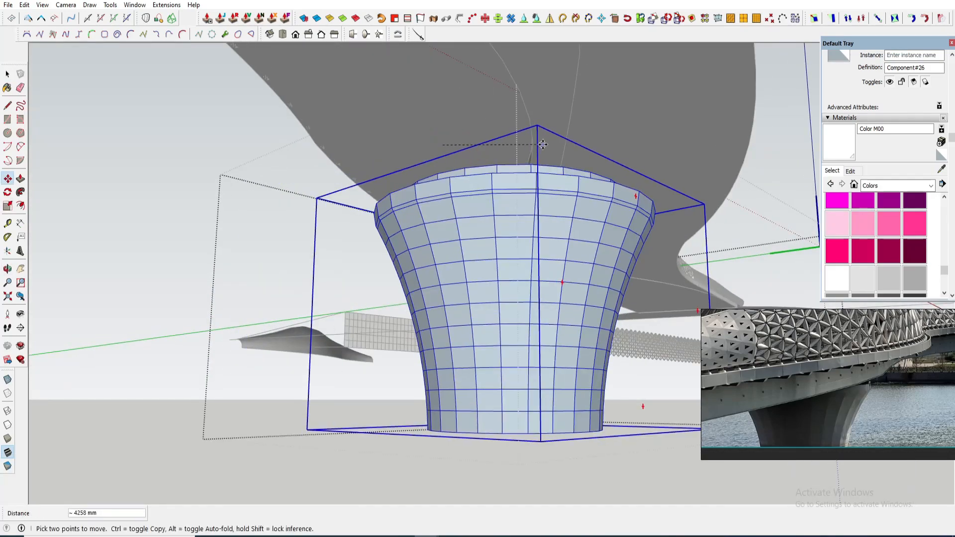
pyautogui.click(546, 143)
pyautogui.moveTo(498, 150); pyautogui.dragTo(458, 251, button='middle')
pyautogui.scroll(-2, 347, 213)
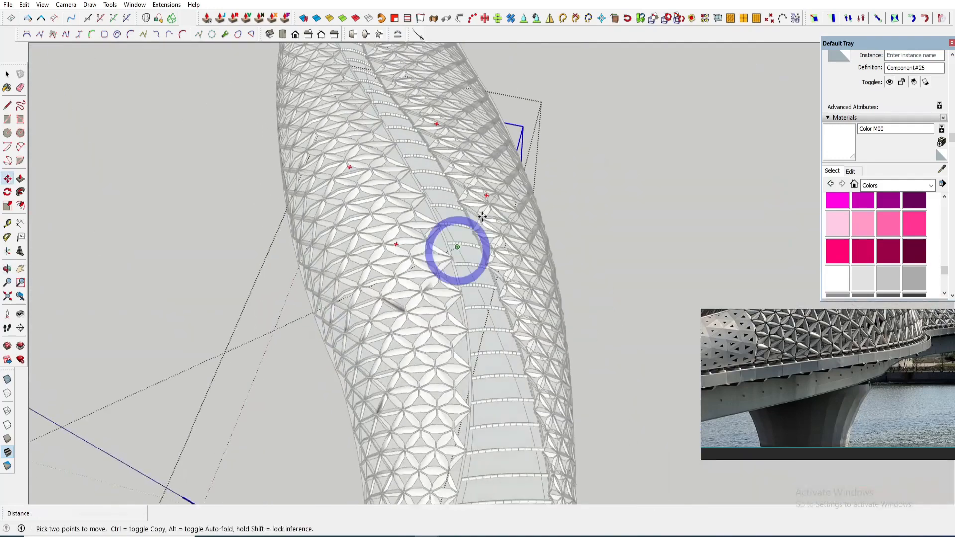
# - Scale the pier to fit beneath the deck
pyautogui.scroll(2, 482, 217)
pyautogui.click(441, 212)
pyautogui.moveTo(441, 213)
pyautogui.mouseDown(button='middle')
pyautogui.moveTo(506, 186)
pyautogui.moveTo(398, 246)
pyautogui.moveTo(435, 207)
pyautogui.moveTo(450, 224)
pyautogui.mouseUp(button='middle')
pyautogui.press('s')
pyautogui.moveTo(511, 347); pyautogui.dragTo(497, 346)
pyautogui.scroll(-3, 484, 239)
pyautogui.moveTo(482, 209); pyautogui.dragTo(493, 348, button='middle')
# - Copy the pier and place the copy under the middle of the curved deck
pyautogui.press('m')
pyautogui.click(475, 344)
pyautogui.press('ctrl')
pyautogui.keyDown('shift'); pyautogui.moveTo(145, 305); pyautogui.dragTo(397, 297, button='middle'); pyautogui.keyUp('shift')
pyautogui.click(281, 274)
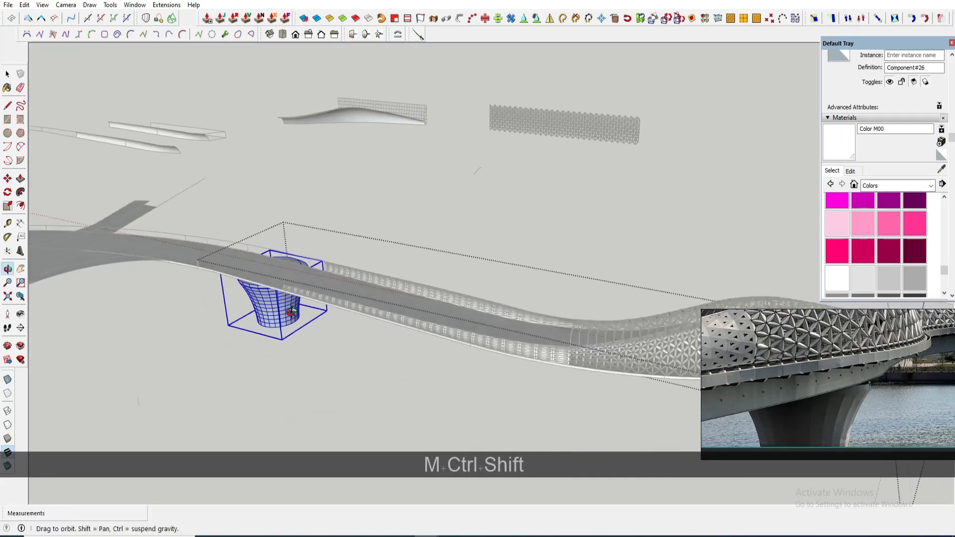
pyautogui.scroll(3, 277, 273)
pyautogui.press('m')
pyautogui.click(285, 294)
pyautogui.scroll(-5, 341, 314)
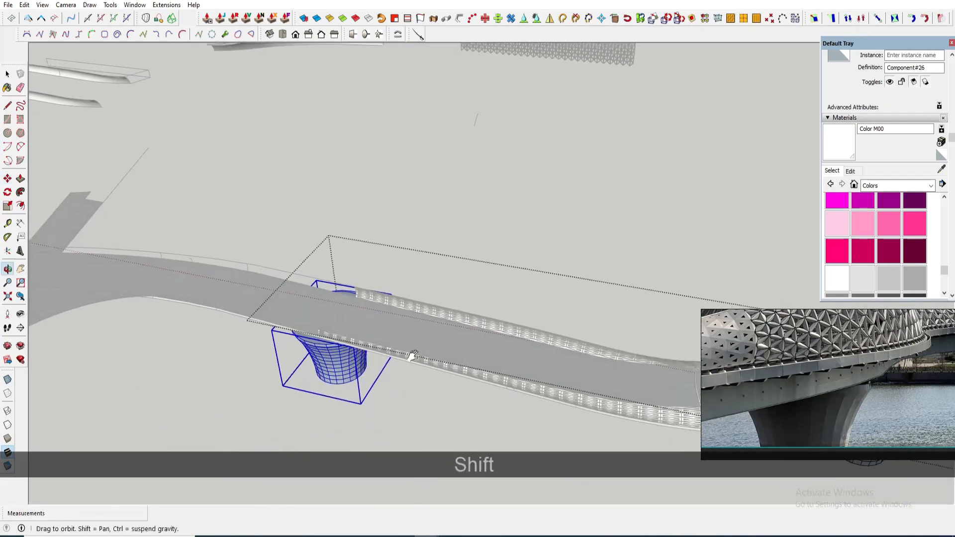
pyautogui.keyDown('shift'); pyautogui.moveTo(326, 334); pyautogui.dragTo(257, 265, button='middle'); pyautogui.keyUp('shift')
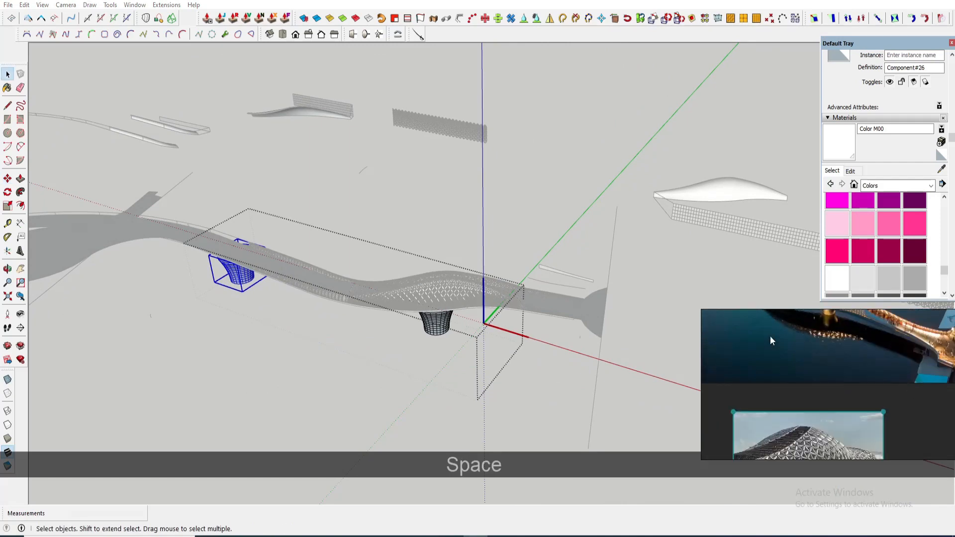
# - Orbit around the bridge to inspect the piers beneath the deck
pyautogui.doubleClick(771, 342)
pyautogui.scroll(3, 809, 396)
pyautogui.moveTo(414, 328)
pyautogui.mouseDown(button='middle')
pyautogui.moveTo(370, 352)
pyautogui.moveTo(476, 276)
pyautogui.mouseUp(button='middle')
pyautogui.press('space')
pyautogui.click(620, 428)
pyautogui.scroll(2, 422, 348)
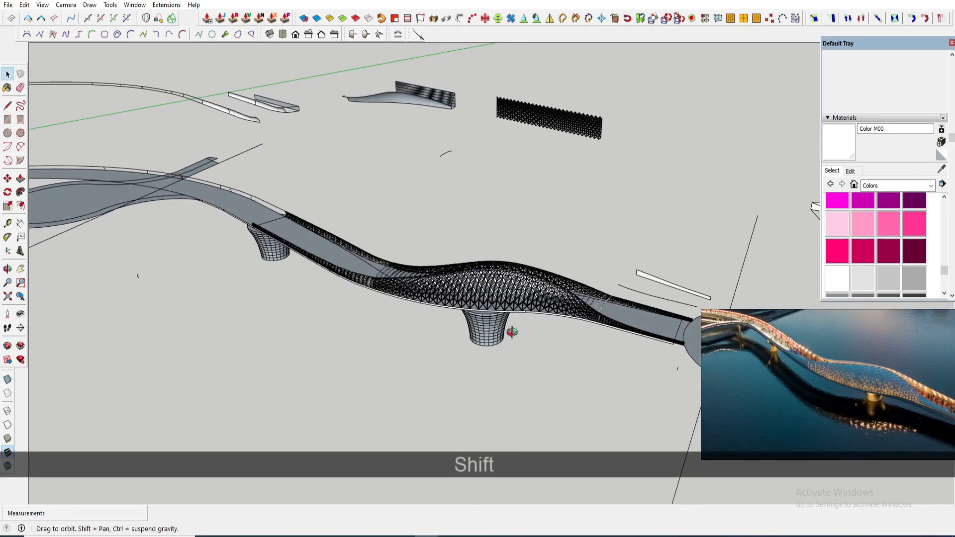
pyautogui.moveTo(511, 331); pyautogui.dragTo(492, 368, button='middle')
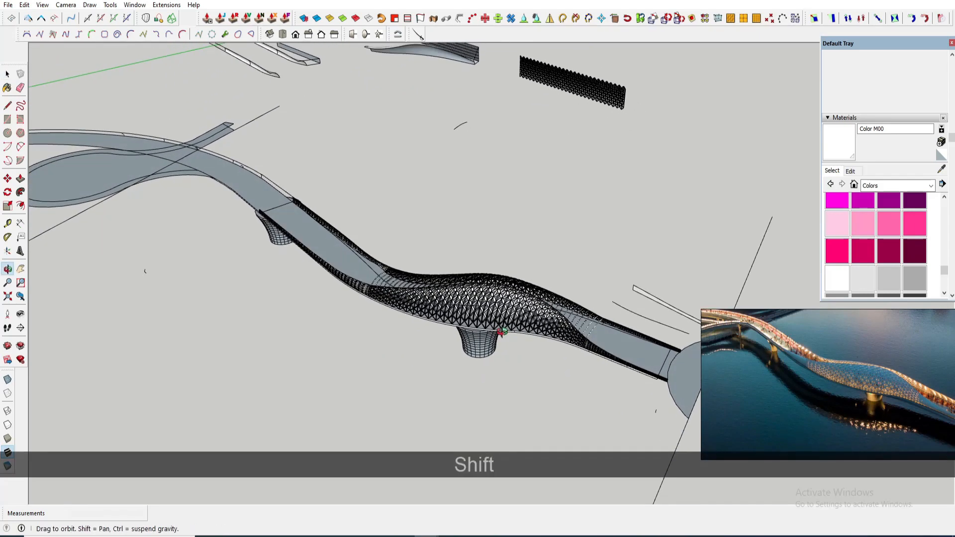
pyautogui.moveTo(501, 330); pyautogui.dragTo(523, 301, button='middle')
pyautogui.press('space')
pyautogui.click(495, 324)
pyautogui.click(627, 402)
pyautogui.moveTo(573, 357); pyautogui.dragTo(568, 371, button='middle')
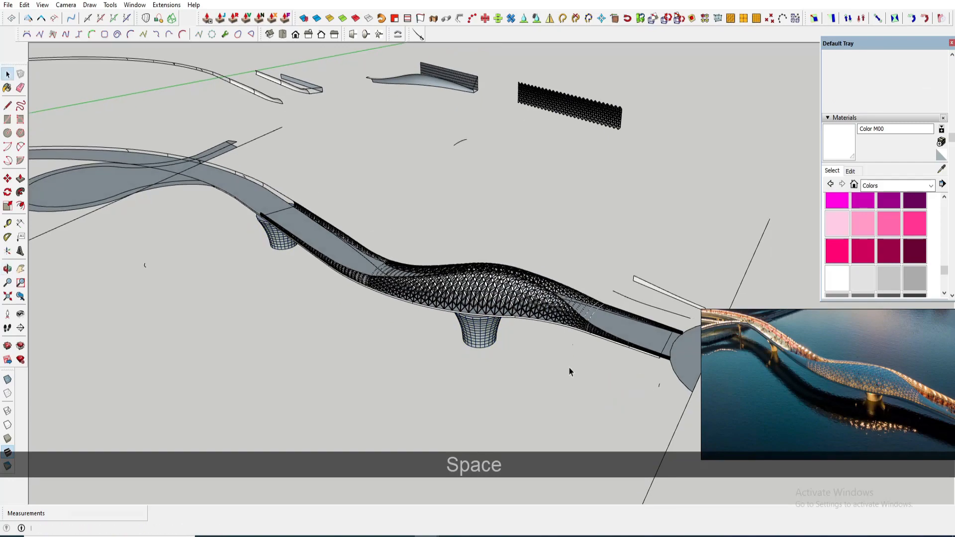
pyautogui.moveTo(490, 305); pyautogui.dragTo(488, 316, button='middle')
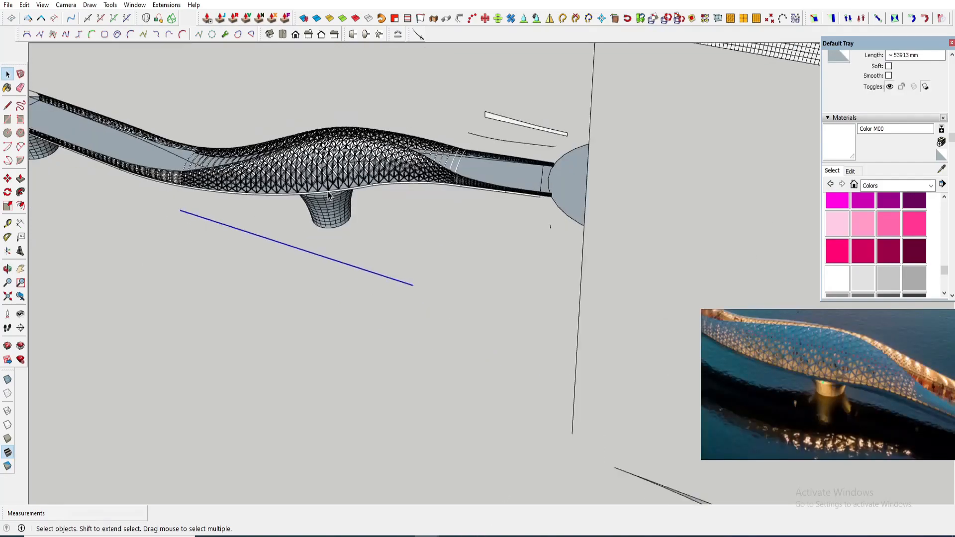
# - Draw a long rectangle along the guide line beneath the bridge and make it a component
pyautogui.moveTo(288, 220)
pyautogui.mouseDown(button='middle')
pyautogui.moveTo(266, 224)
pyautogui.moveTo(292, 231)
pyautogui.mouseUp(button='middle')
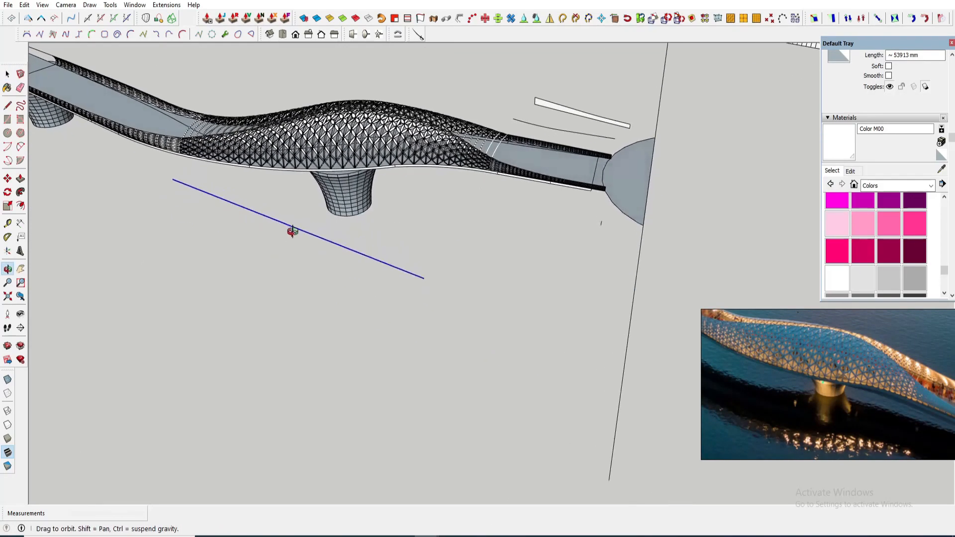
pyautogui.scroll(3, 348, 226)
pyautogui.moveTo(434, 224)
pyautogui.mouseDown(button='middle')
pyautogui.moveTo(384, 160)
pyautogui.moveTo(388, 251)
pyautogui.mouseUp(button='middle')
pyautogui.click(825, 392)
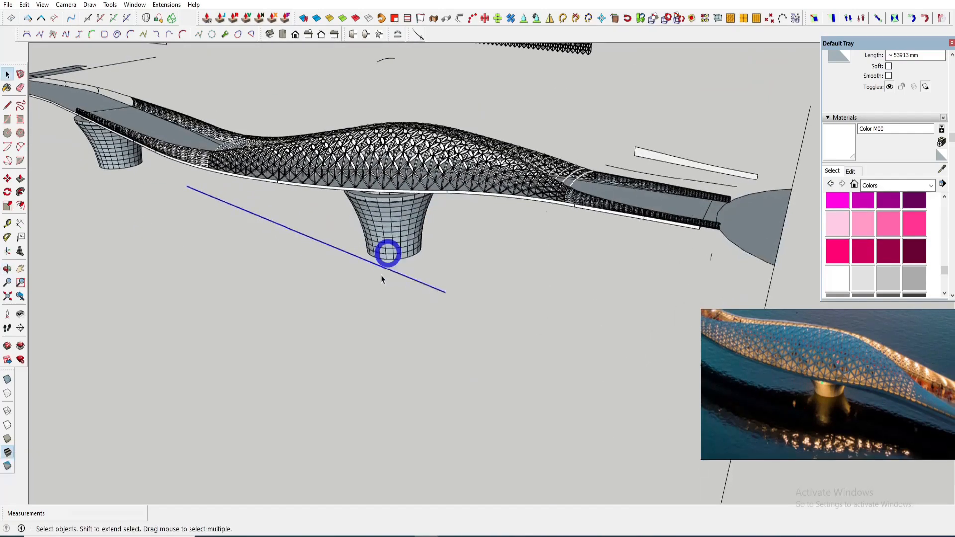
pyautogui.press('r')
pyautogui.click(285, 273)
pyautogui.doubleClick(424, 358)
pyautogui.press('g')
pyautogui.press('Return')
# - Push/pull the rectangle inside the component into a tall box
pyautogui.press('m')
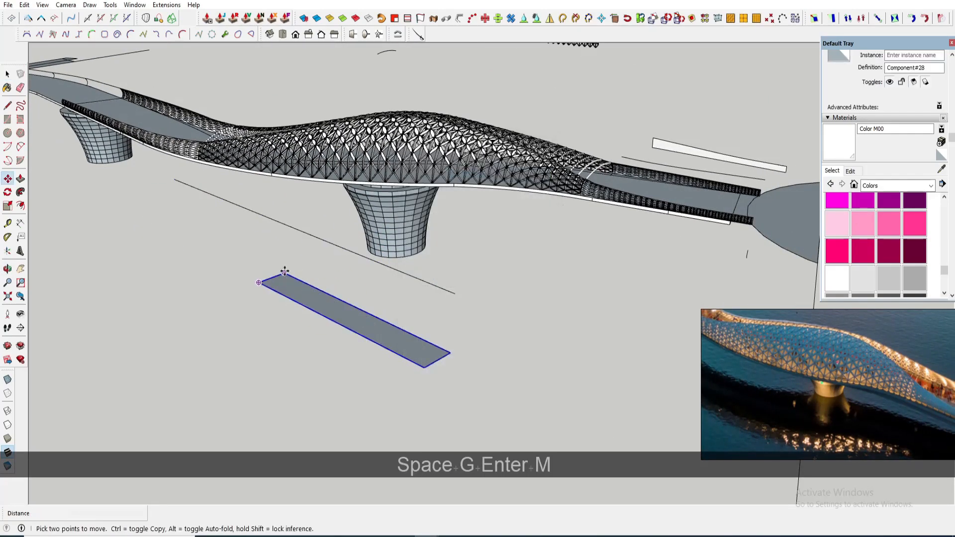
pyautogui.moveTo(177, 180); pyautogui.dragTo(252, 286, button='middle')
pyautogui.click(177, 254)
pyautogui.press('space')
pyautogui.doubleClick(266, 320)
pyautogui.press('p')
pyautogui.press('[')
pyautogui.click(270, 324)
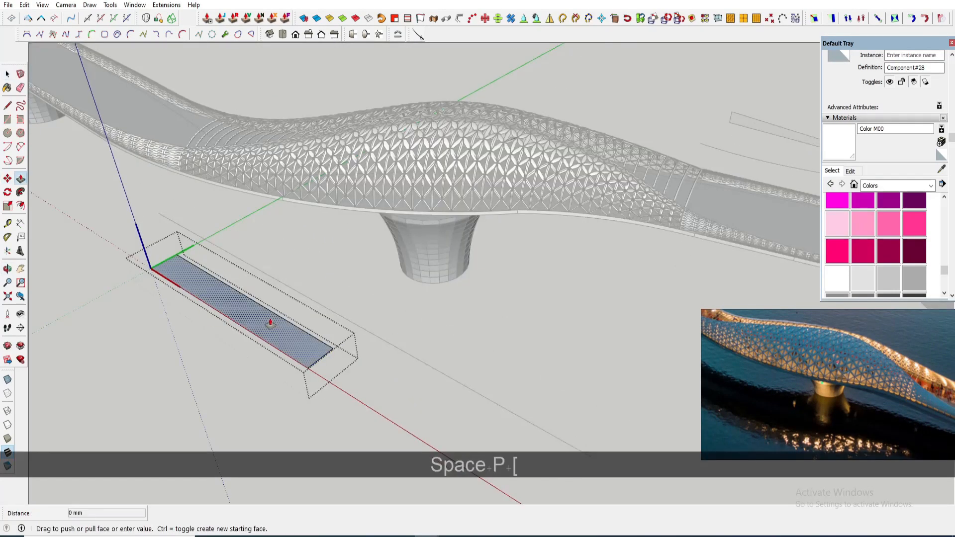
pyautogui.click(319, 372)
pyautogui.scroll(-1, 462, 398)
pyautogui.click(559, 431)
pyautogui.keyDown('shift'); pyautogui.moveTo(477, 393); pyautogui.dragTo(529, 320, button='middle'); pyautogui.keyUp('shift')
pyautogui.moveTo(437, 345); pyautogui.dragTo(497, 278, button='middle')
pyautogui.scroll(2, 423, 250)
pyautogui.press('space')
# - Draw a curve across the box's side face starting from its top corner
pyautogui.press('a')
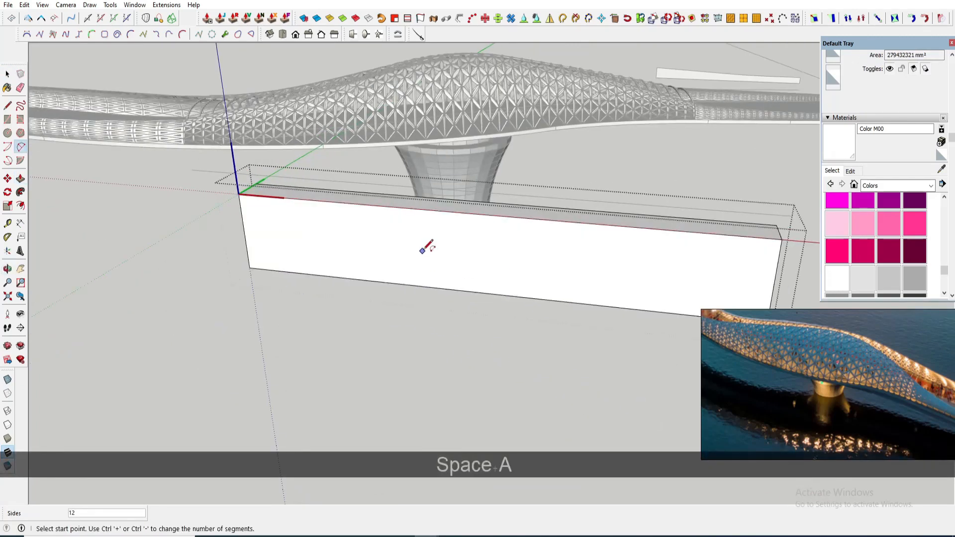
pyautogui.click(522, 269)
pyautogui.scroll(2, 515, 271)
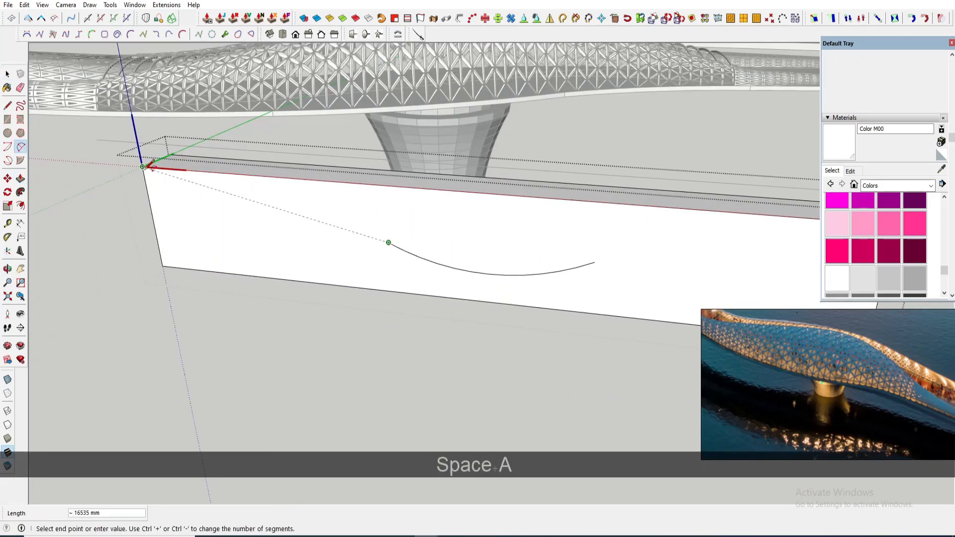
pyautogui.click(143, 166)
pyautogui.scroll(1, 300, 206)
pyautogui.click(304, 195)
pyautogui.scroll(-3, 300, 200)
pyautogui.keyDown('shift'); pyautogui.moveTo(455, 230); pyautogui.dragTo(365, 234, button='middle'); pyautogui.keyUp('shift')
pyautogui.press('space')
pyautogui.press('a')
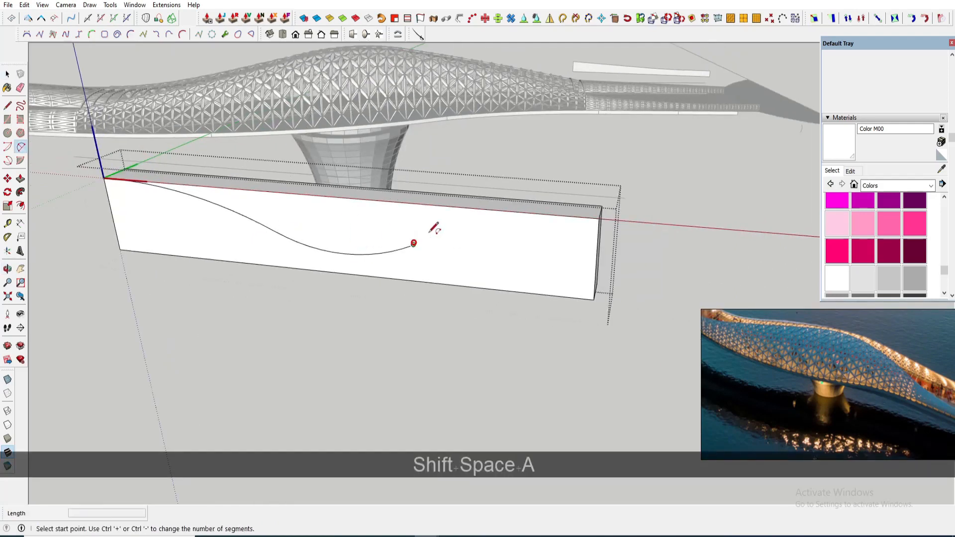
# - Isolate the curved profile face by copying it, deleting the box, and pasting it back in place
pyautogui.scroll(1, 524, 232)
pyautogui.click(484, 223)
pyautogui.press('space')
pyautogui.click(511, 247)
pyautogui.click(386, 251)
pyautogui.scroll(-2, 387, 251)
pyautogui.moveTo(512, 247); pyautogui.dragTo(308, 264, button='middle')
pyautogui.hotkey('ctrl', 'c')
pyautogui.hotkey('ctrl', 'a')
pyautogui.scroll(-1, 392, 252)
pyautogui.press('Delete')
pyautogui.click(24, 6)
pyautogui.click(51, 77)
pyautogui.press('space')
# - Copy the deck's outer edge curve and paste it beside the bridge as a bending path
pyautogui.click(517, 332)
pyautogui.moveTo(348, 206); pyautogui.dragTo(446, 173, button='middle')
pyautogui.scroll(3, 194, 158)
pyautogui.keyDown('ctrl'); pyautogui.click(259, 163); pyautogui.keyUp('ctrl')
pyautogui.scroll(-2, 260, 163)
pyautogui.scroll(3, 518, 159)
pyautogui.keyDown('ctrl'); pyautogui.click(516, 151); pyautogui.keyUp('ctrl')
pyautogui.scroll(-3, 516, 151)
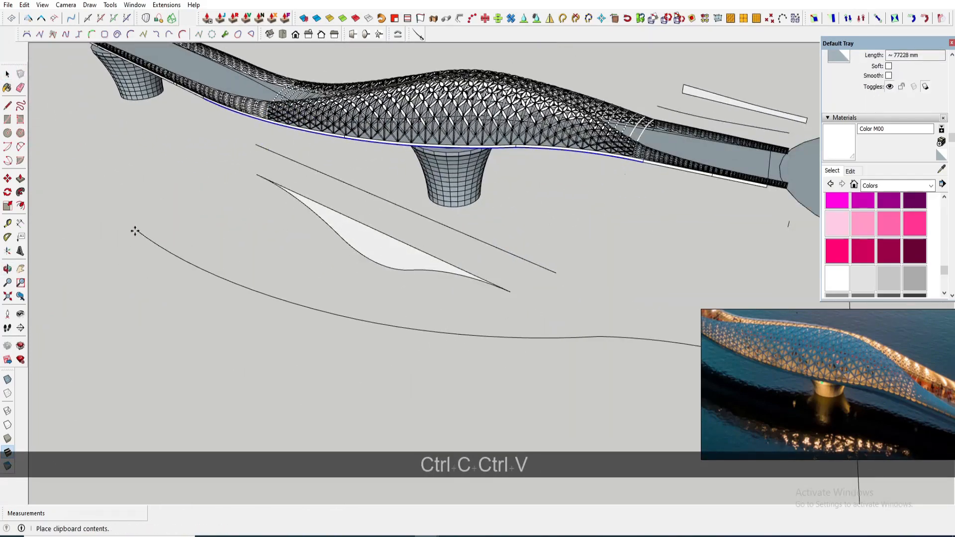
pyautogui.click(134, 231)
# - Bend the curved profile component along the copied edge curve with Shape Bender
pyautogui.scroll(-1, 135, 230)
pyautogui.click(562, 21)
pyautogui.press('space')
pyautogui.click(470, 313)
pyautogui.scroll(1, 356, 256)
pyautogui.click(347, 251)
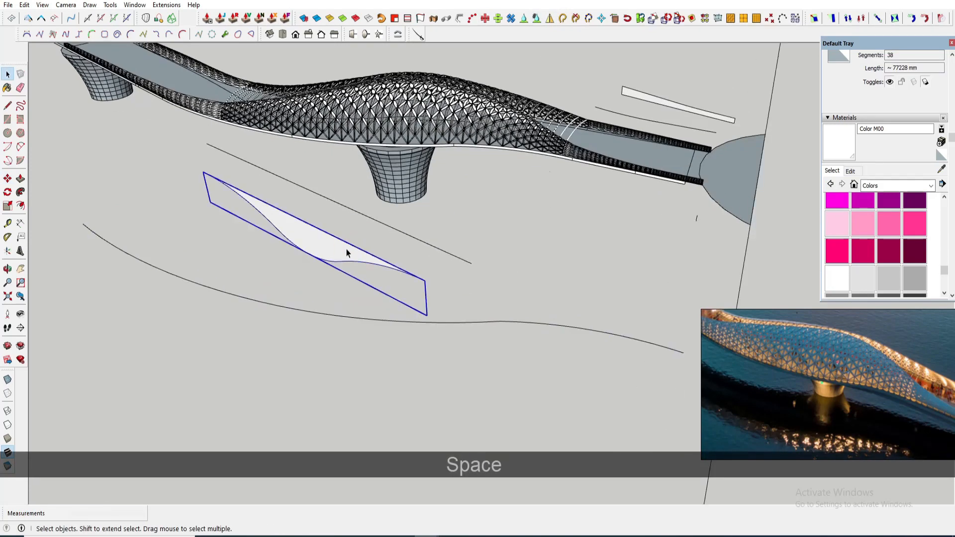
pyautogui.press('l')
pyautogui.scroll(1, 424, 280)
pyautogui.click(424, 281)
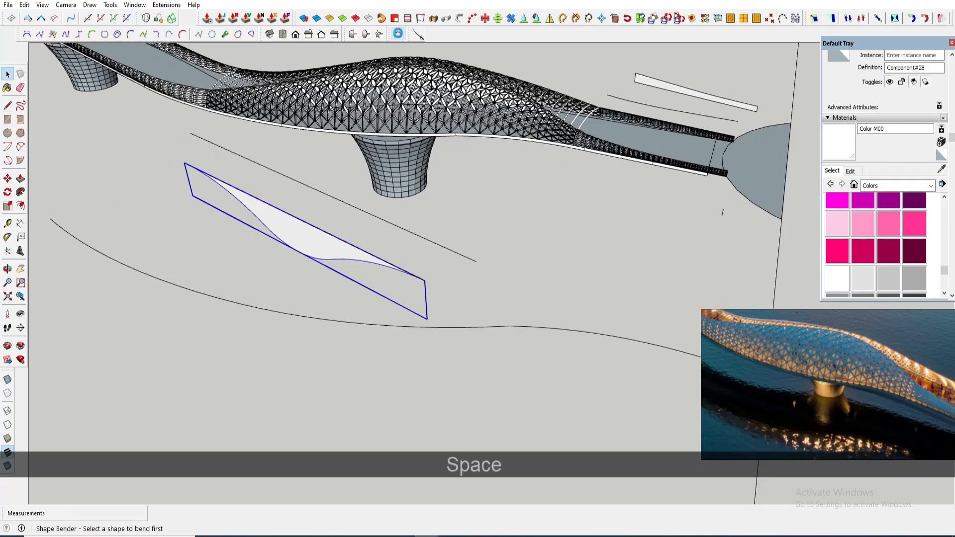
pyautogui.click(334, 238)
pyautogui.scroll(-1, 331, 323)
pyautogui.click(333, 322)
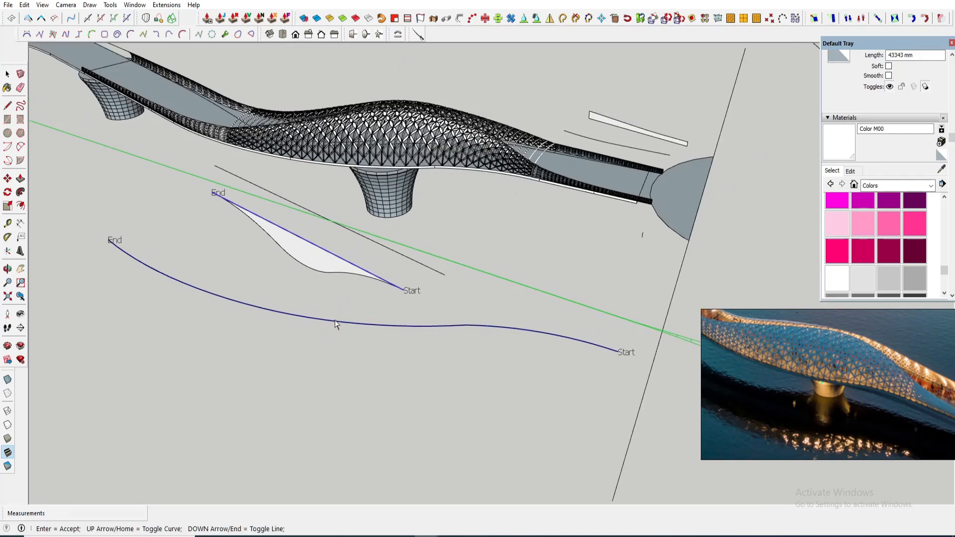
pyautogui.press('Up')
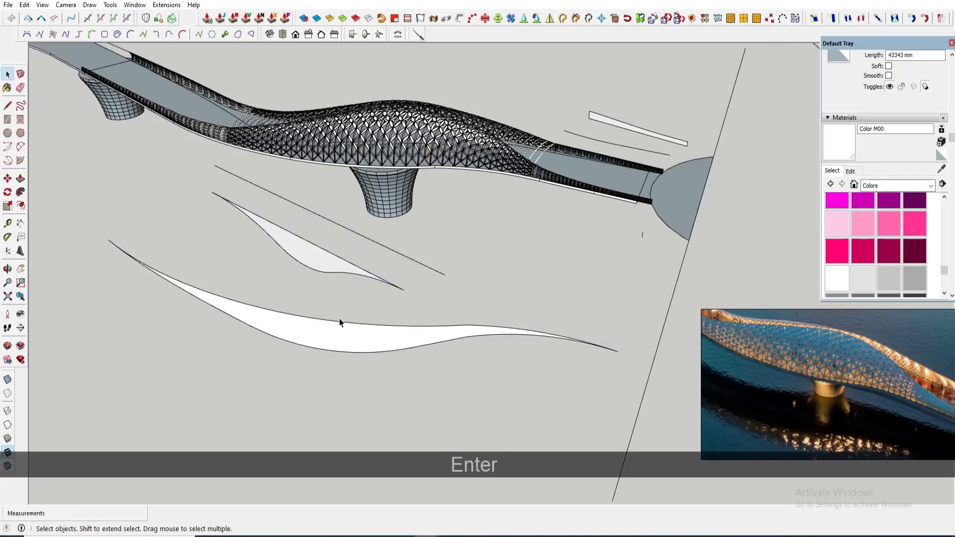
# - Move the bent profile up to the underside of the bridge deck
pyautogui.click(597, 344)
pyautogui.scroll(4, 565, 192)
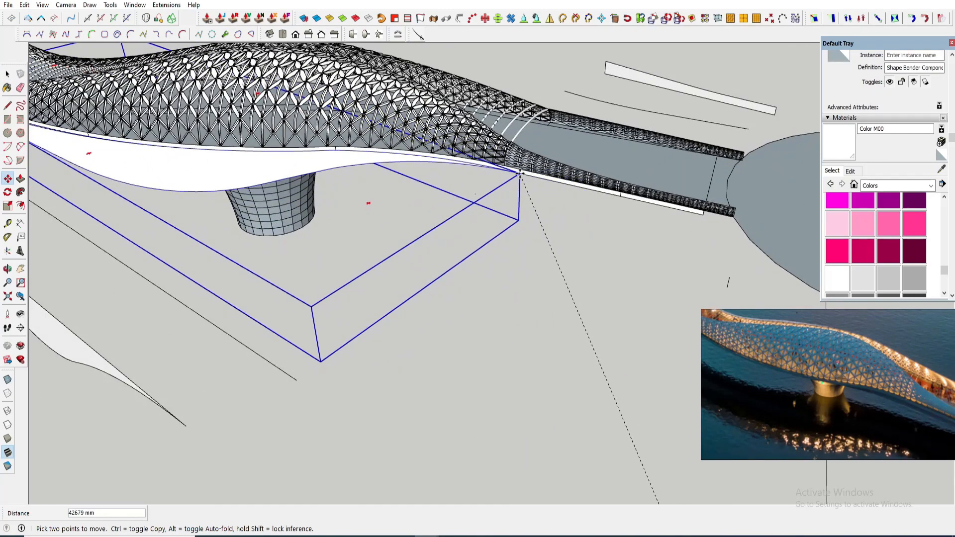
pyautogui.scroll(1, 532, 164)
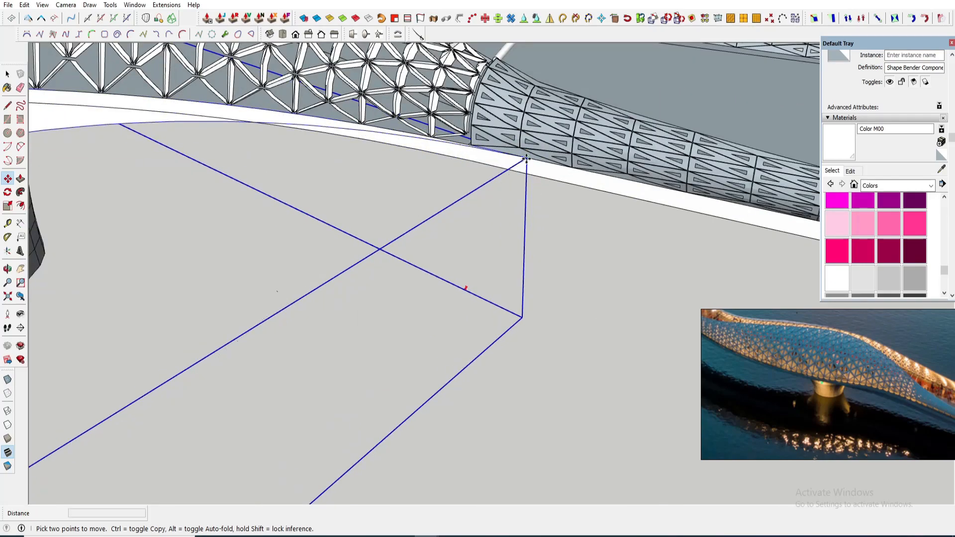
pyautogui.press('space')
pyautogui.scroll(-5, 538, 172)
pyautogui.keyDown('shift'); pyautogui.moveTo(333, 192); pyautogui.dragTo(391, 146, button='middle'); pyautogui.keyUp('shift')
# - Open the bent profile and thicken its face into a solid with Joint Push Pull
pyautogui.doubleClick(383, 186)
pyautogui.click(384, 185)
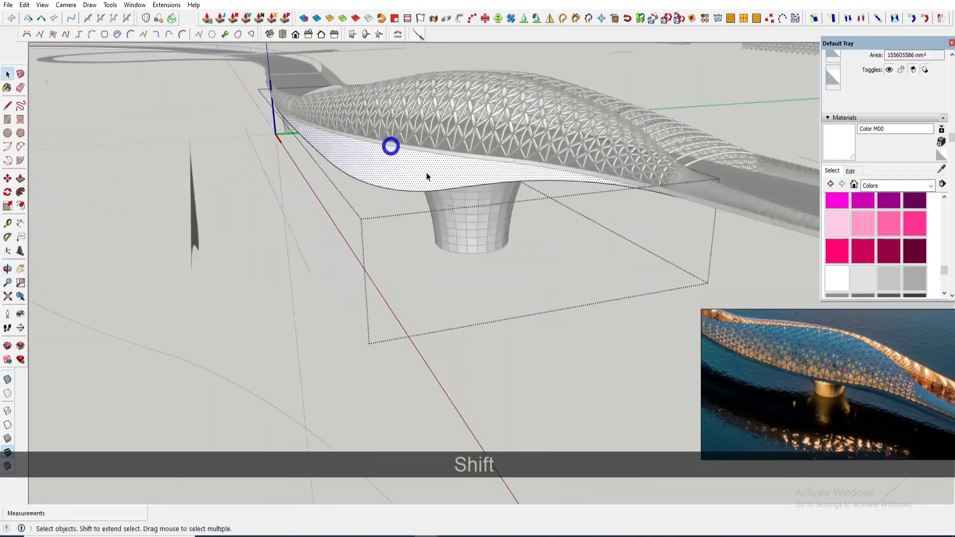
pyautogui.moveTo(426, 176); pyautogui.dragTo(331, 130, button='middle')
pyautogui.press('m')
pyautogui.moveTo(553, 150)
pyautogui.mouseDown(button='middle')
pyautogui.moveTo(511, 95)
pyautogui.moveTo(567, 154)
pyautogui.mouseUp(button='middle')
pyautogui.scroll(1, 510, 94)
pyautogui.click(511, 93)
pyautogui.click(542, 93)
pyautogui.scroll(1, 503, 134)
pyautogui.moveTo(501, 158); pyautogui.dragTo(522, 162)
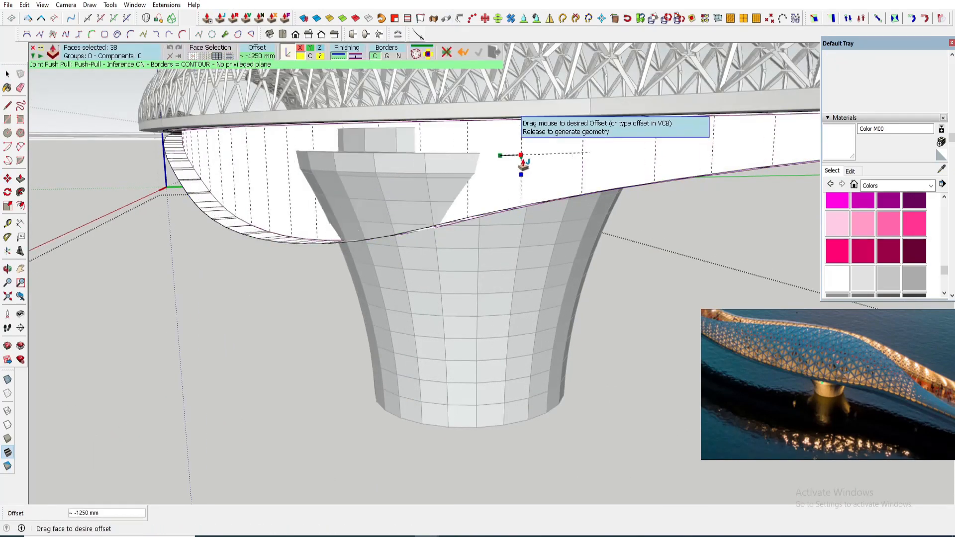
pyautogui.scroll(-5, 490, 163)
pyautogui.moveTo(490, 163); pyautogui.dragTo(326, 133, button='middle')
pyautogui.scroll(5, 334, 171)
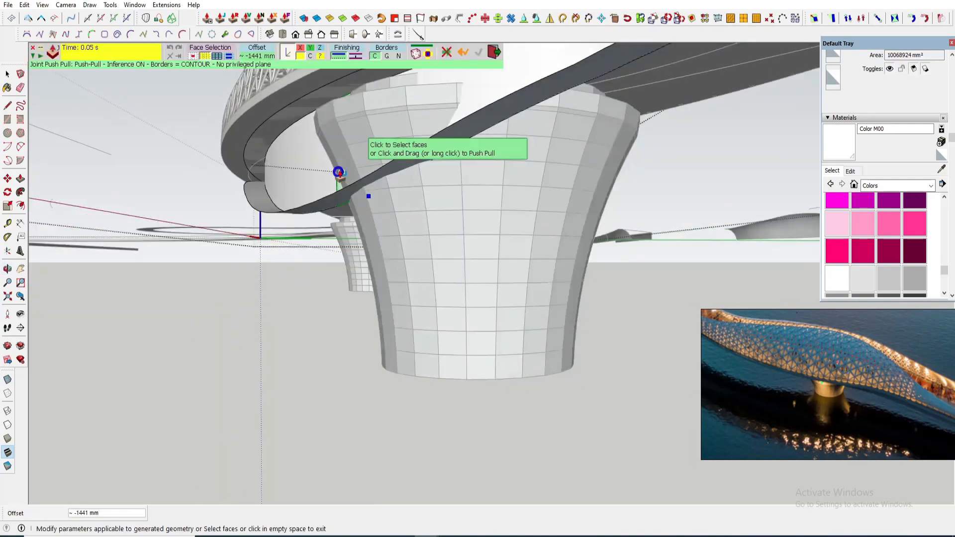
pyautogui.hotkey('ctrl', 'z')
pyautogui.scroll(-5, 458, 252)
pyautogui.press('space')
pyautogui.press('Escape')
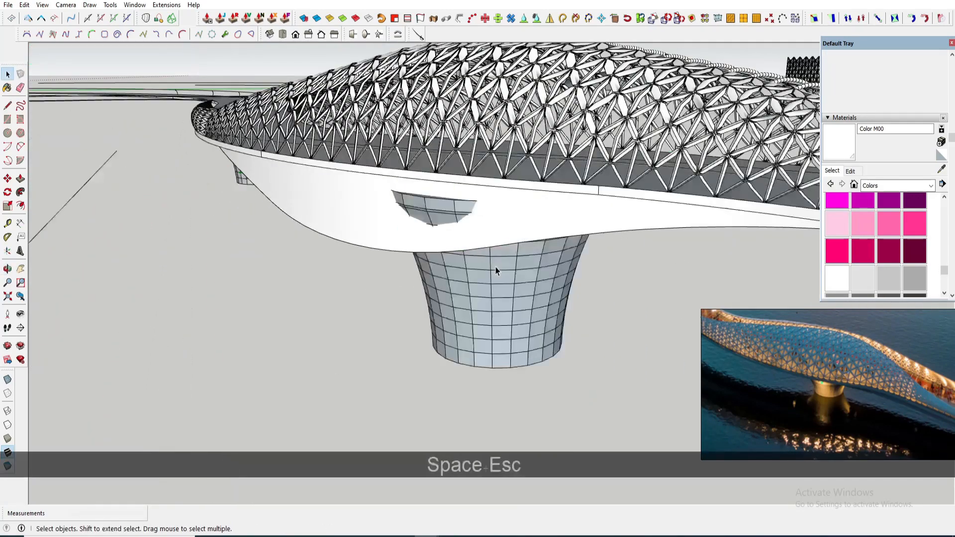
# - Move the pier up to meet the thickened deck underside
pyautogui.press('space')
pyautogui.scroll(-2, 512, 273)
pyautogui.press('s')
pyautogui.moveTo(512, 273); pyautogui.dragTo(380, 158, button='middle')
pyautogui.scroll(2, 501, 128)
pyautogui.press('m')
pyautogui.press('n')
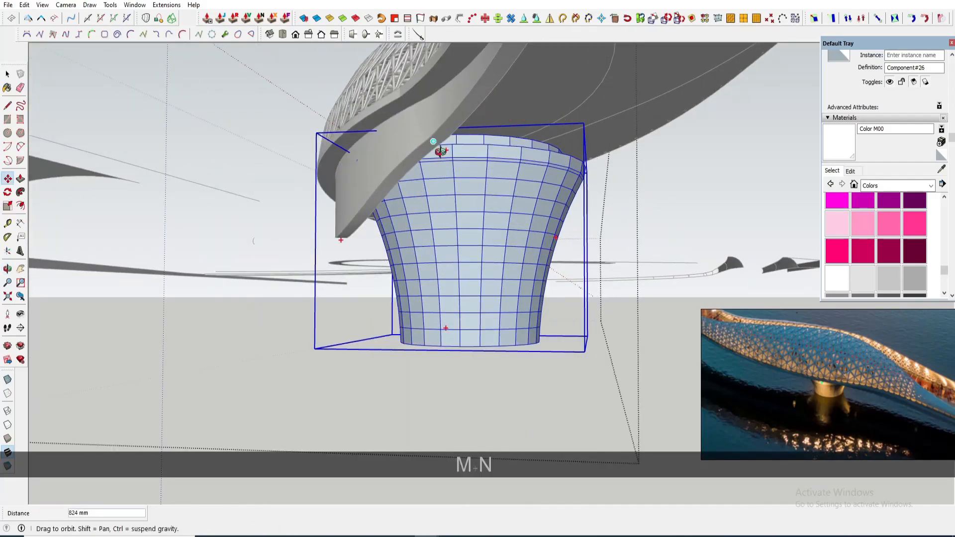
pyautogui.press('space')
pyautogui.press('Escape')
# - Delete the leftover guide curves beside the bridge and undo the deletions
pyautogui.moveTo(379, 194)
pyautogui.mouseDown(button='middle')
pyautogui.moveTo(249, 140)
pyautogui.moveTo(616, 273)
pyautogui.mouseUp(button='middle')
pyautogui.scroll(-2, 512, 341)
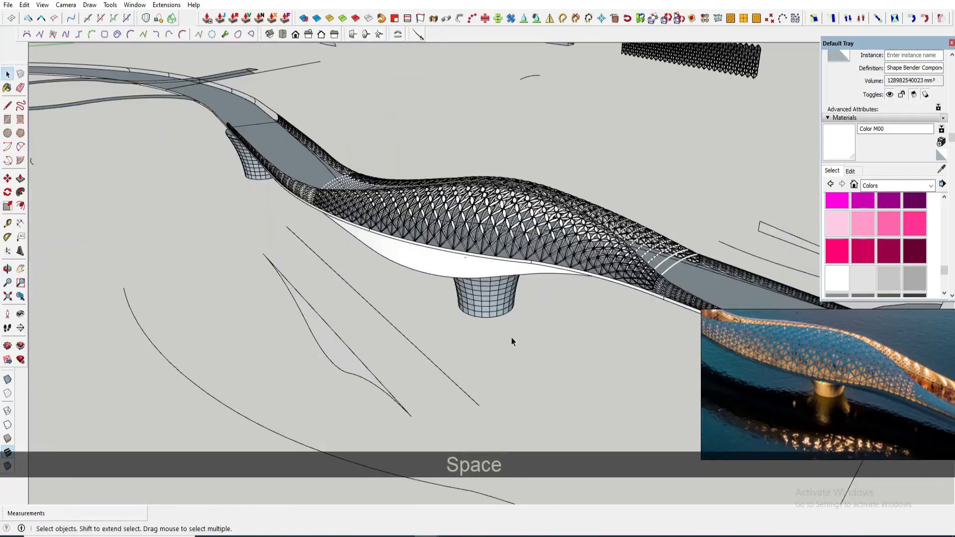
pyautogui.scroll(-2, 511, 341)
pyautogui.moveTo(512, 341); pyautogui.dragTo(382, 370, button='middle')
pyautogui.click(388, 345)
pyautogui.press('Delete')
pyautogui.click(388, 342)
pyautogui.press('Delete')
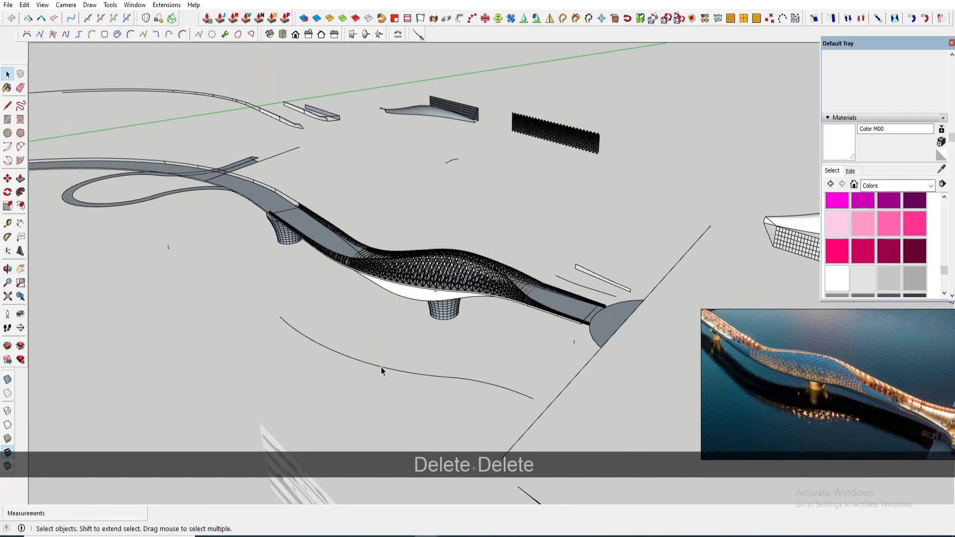
pyautogui.hotkey('ctrl', 'z')
pyautogui.hotkey('ctrl', 'z')
pyautogui.hotkey('ctrl', 'z')
pyautogui.moveTo(430, 333); pyautogui.dragTo(178, 267, button='middle')
pyautogui.scroll(5, 408, 258)
pyautogui.moveTo(408, 259); pyautogui.dragTo(447, 145, button='middle')
pyautogui.scroll(3, 447, 144)
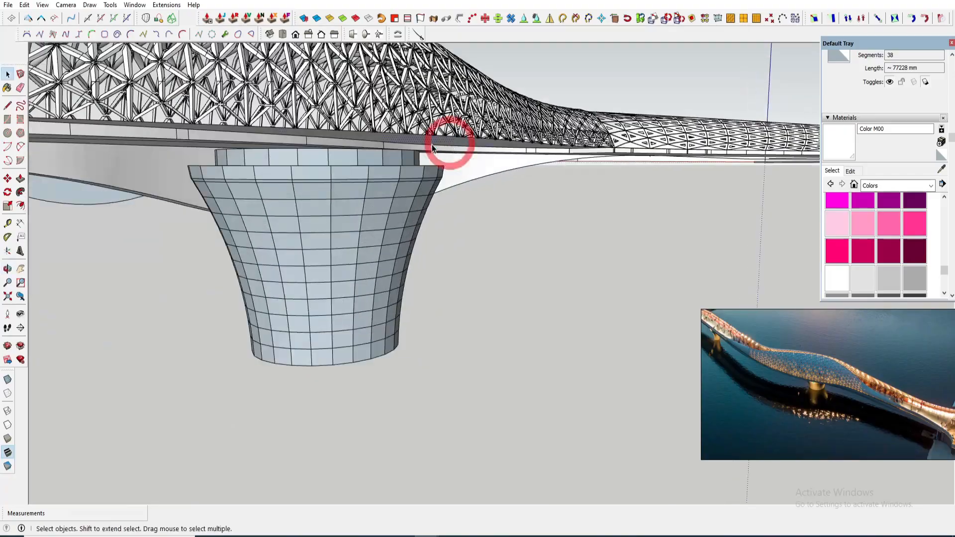
# - Select the chain of edges along the deck's underside on this span and move a copy of them beside the bridge
pyautogui.scroll(3, 378, 155)
pyautogui.press('p')
pyautogui.press('ctrl')
pyautogui.scroll(-5, 367, 158)
pyautogui.moveTo(366, 157); pyautogui.dragTo(418, 228, button='middle')
pyautogui.press('space')
pyautogui.click(403, 224)
pyautogui.click(417, 228)
pyautogui.scroll(-3, 418, 227)
pyautogui.scroll(6, 557, 219)
pyautogui.scroll(2, 344, 238)
pyautogui.keyDown('ctrl'); pyautogui.click(264, 240); pyautogui.keyUp('ctrl')
pyautogui.scroll(-4, 265, 241)
pyautogui.scroll(3, 448, 227)
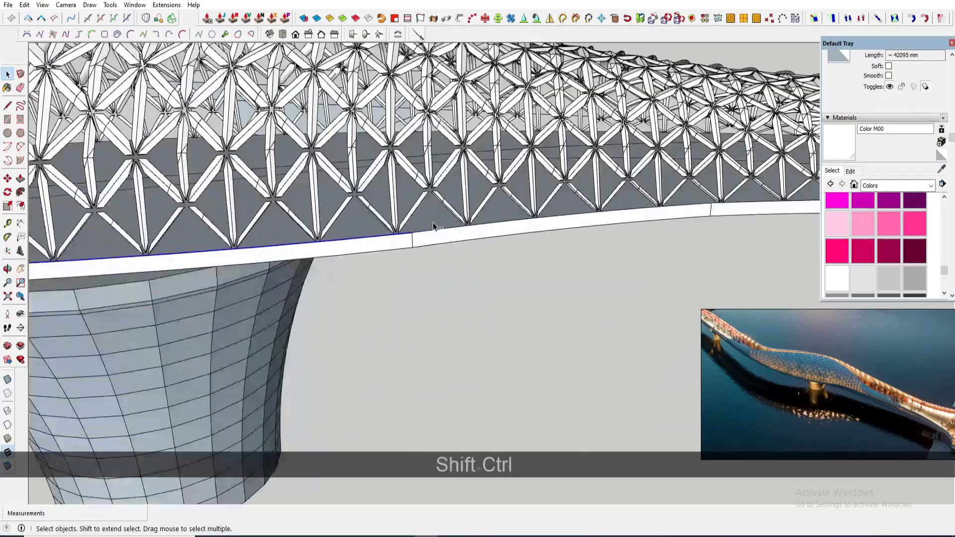
pyautogui.keyDown('ctrl'); pyautogui.click(434, 226); pyautogui.keyUp('ctrl')
pyautogui.scroll(-5, 431, 231)
pyautogui.moveTo(548, 229)
pyautogui.mouseDown(button='middle')
pyautogui.moveTo(604, 111)
pyautogui.moveTo(591, 211)
pyautogui.mouseUp(button='middle')
pyautogui.scroll(2, 590, 211)
pyautogui.keyDown('ctrl'); pyautogui.click(594, 198); pyautogui.keyUp('ctrl')
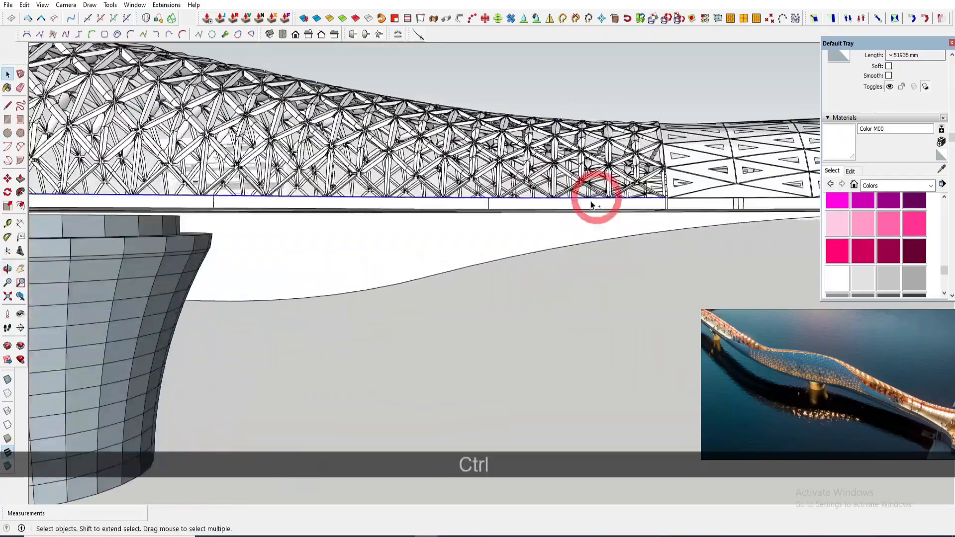
pyautogui.scroll(2, 621, 199)
pyautogui.moveTo(677, 200); pyautogui.dragTo(715, 288, button='middle')
pyautogui.scroll(3, 575, 213)
pyautogui.scroll(3, 351, 231)
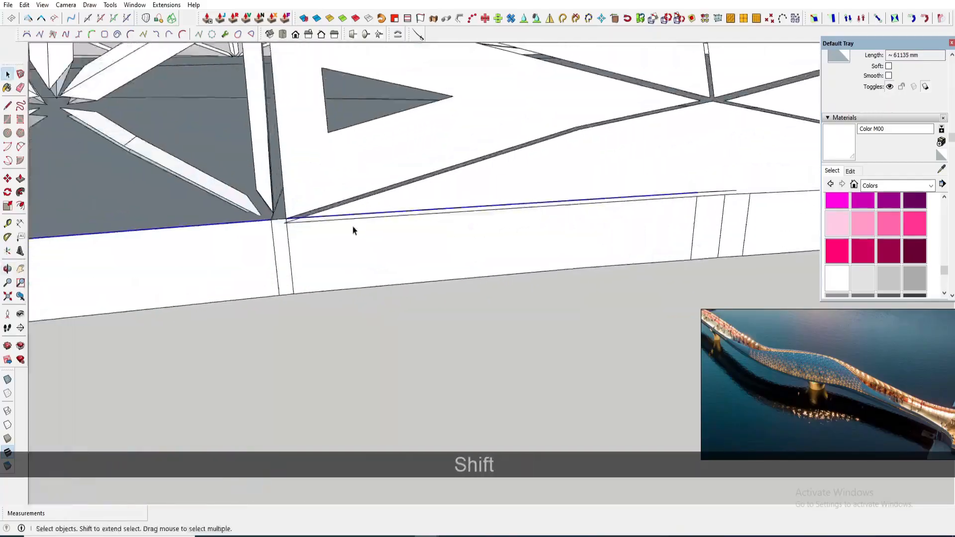
pyautogui.keyDown('shift'); pyautogui.click(507, 208); pyautogui.keyUp('shift')
pyautogui.scroll(3, 639, 194)
pyautogui.scroll(1, 497, 212)
pyautogui.keyDown('ctrl'); pyautogui.click(495, 213); pyautogui.keyUp('ctrl')
pyautogui.scroll(-4, 495, 213)
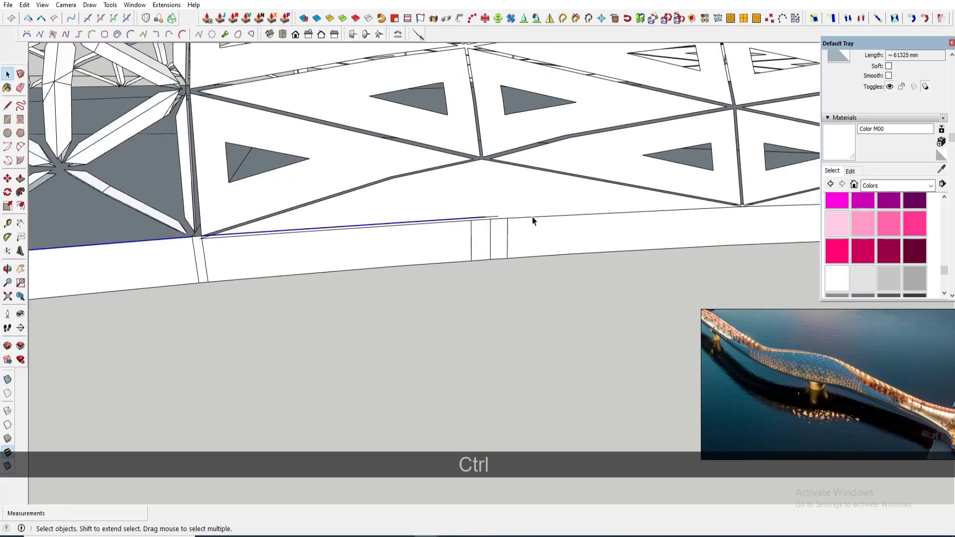
pyautogui.scroll(-5, 532, 219)
pyautogui.moveTo(491, 159); pyautogui.dragTo(494, 117, button='middle')
pyautogui.scroll(5, 508, 171)
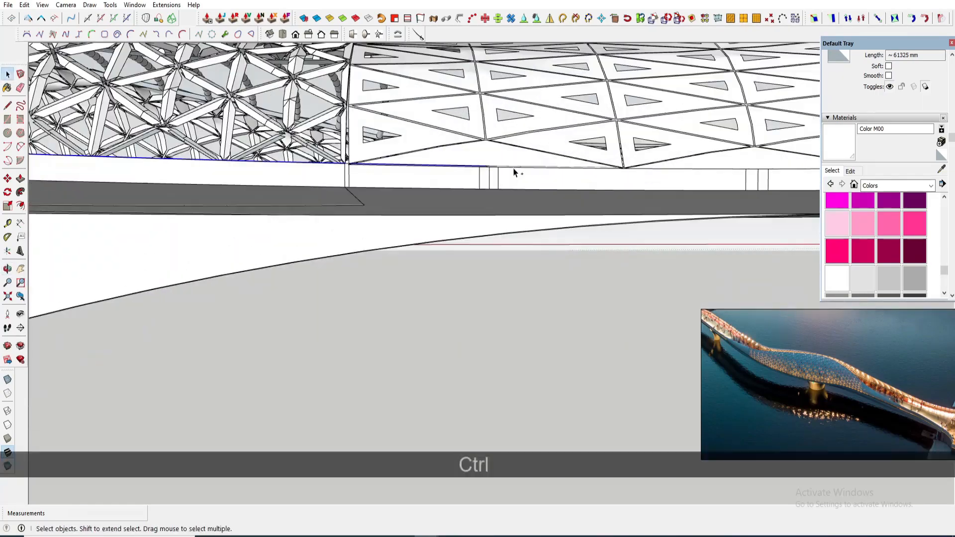
pyautogui.keyDown('ctrl'); pyautogui.click(513, 169); pyautogui.keyUp('ctrl')
pyautogui.scroll(2, 600, 169)
pyautogui.scroll(-10, 590, 175)
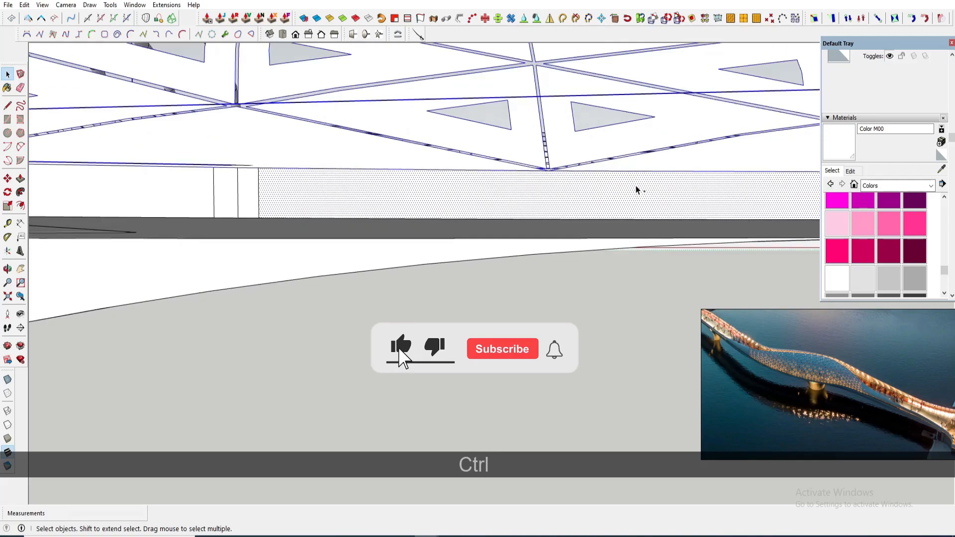
pyautogui.click(460, 180)
pyautogui.moveTo(505, 183); pyautogui.dragTo(554, 139, button='middle')
pyautogui.scroll(3, 607, 150)
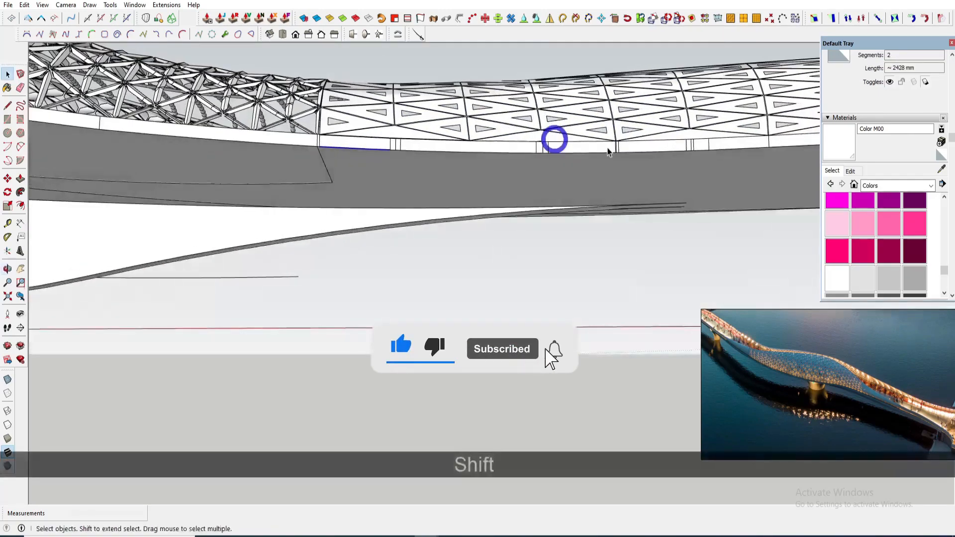
pyautogui.click(659, 152)
pyautogui.scroll(4, 631, 153)
pyautogui.scroll(3, 632, 153)
pyautogui.click(583, 152)
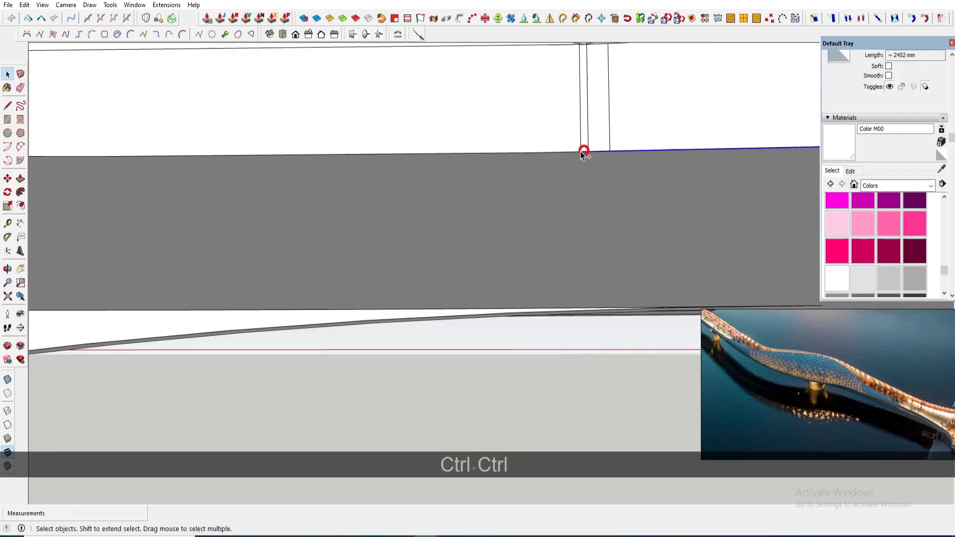
pyautogui.scroll(2, 562, 159)
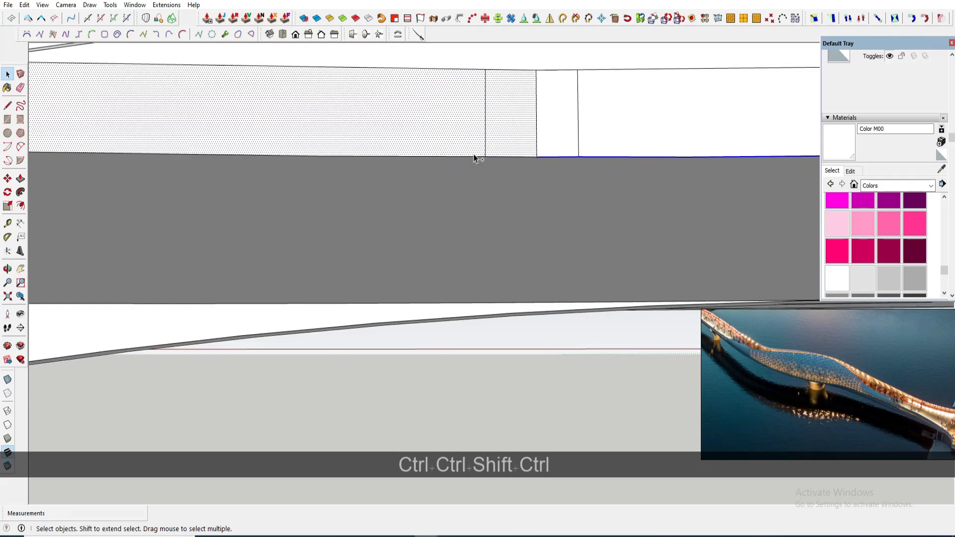
pyautogui.scroll(-9, 641, 174)
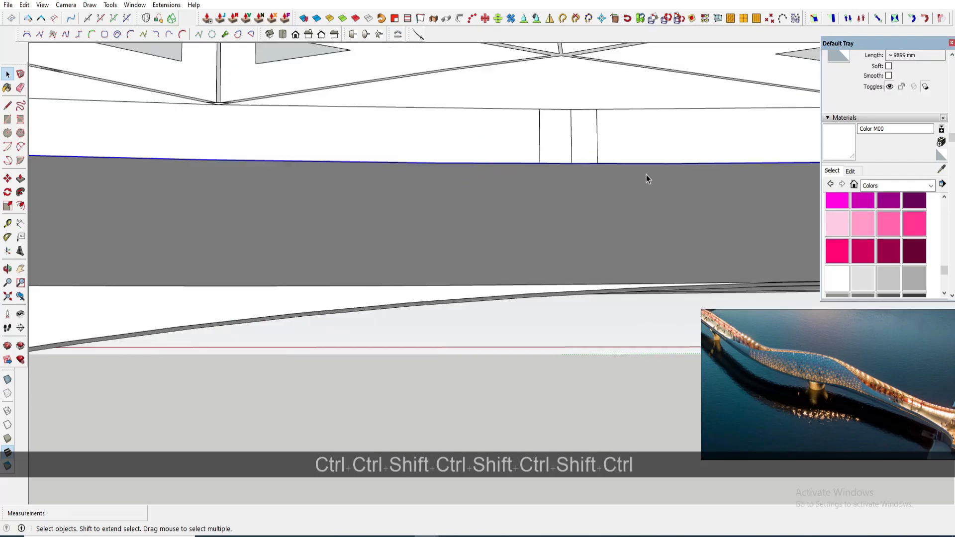
pyautogui.scroll(7, 602, 193)
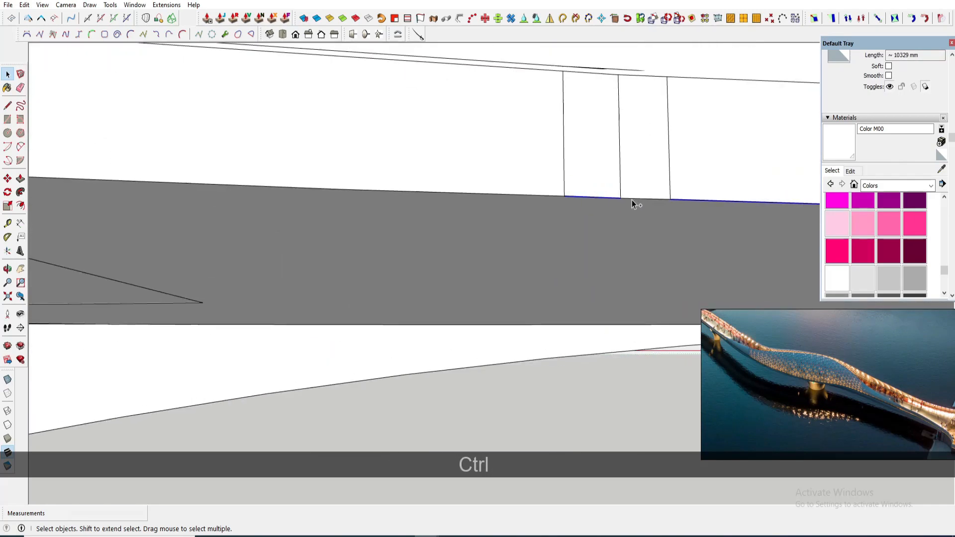
pyautogui.keyDown('ctrl'); pyautogui.click(538, 195); pyautogui.keyUp('ctrl')
pyautogui.scroll(-6, 538, 195)
pyautogui.scroll(6, 443, 201)
pyautogui.keyDown('ctrl'); pyautogui.click(463, 196); pyautogui.keyUp('ctrl')
pyautogui.keyDown('ctrl'); pyautogui.click(444, 195); pyautogui.keyUp('ctrl')
pyautogui.scroll(-6, 592, 213)
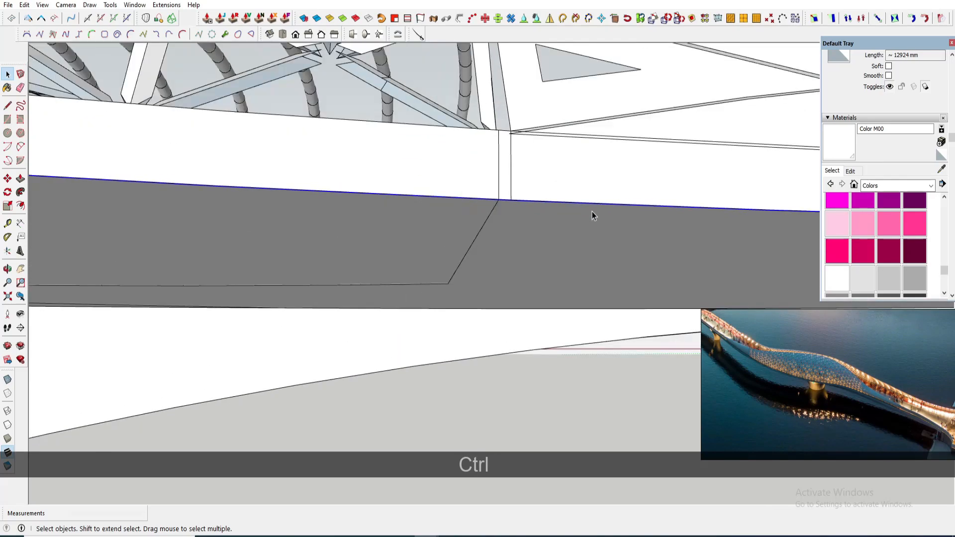
pyautogui.keyDown('shift'); pyautogui.moveTo(319, 188); pyautogui.dragTo(515, 183, button='middle'); pyautogui.keyUp('shift')
pyautogui.scroll(4, 472, 180)
pyautogui.keyDown('ctrl'); pyautogui.click(428, 189); pyautogui.keyUp('ctrl')
pyautogui.scroll(-3, 603, 197)
pyautogui.scroll(3, 503, 188)
pyautogui.keyDown('ctrl'); pyautogui.click(478, 194); pyautogui.keyUp('ctrl')
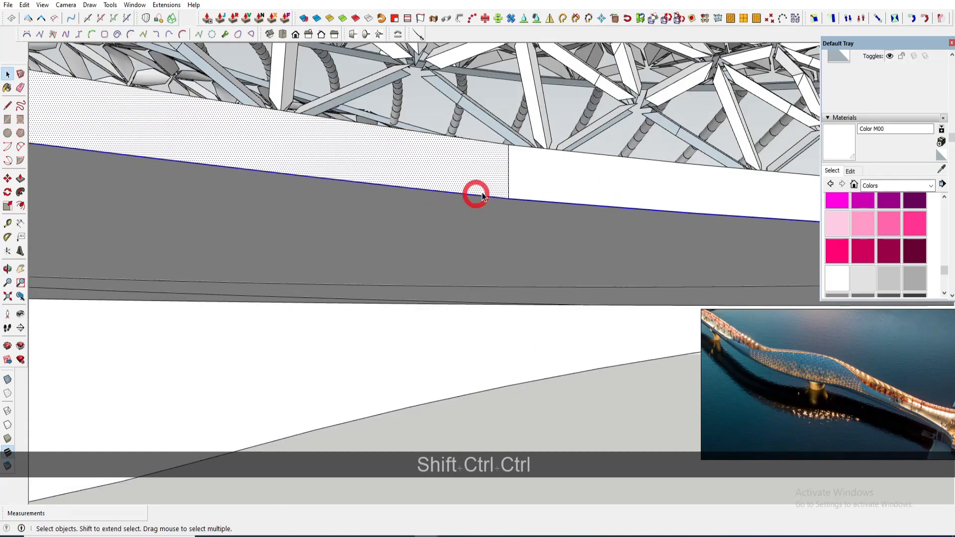
pyautogui.scroll(-3, 741, 222)
pyautogui.scroll(-3, 746, 222)
pyautogui.scroll(3, 368, 165)
pyautogui.keyDown('ctrl'); pyautogui.click(368, 165); pyautogui.keyUp('ctrl')
pyautogui.scroll(-4, 579, 198)
pyautogui.keyDown('shift'); pyautogui.moveTo(254, 164); pyautogui.dragTo(405, 169, button='middle'); pyautogui.keyUp('shift')
pyautogui.scroll(3, 354, 160)
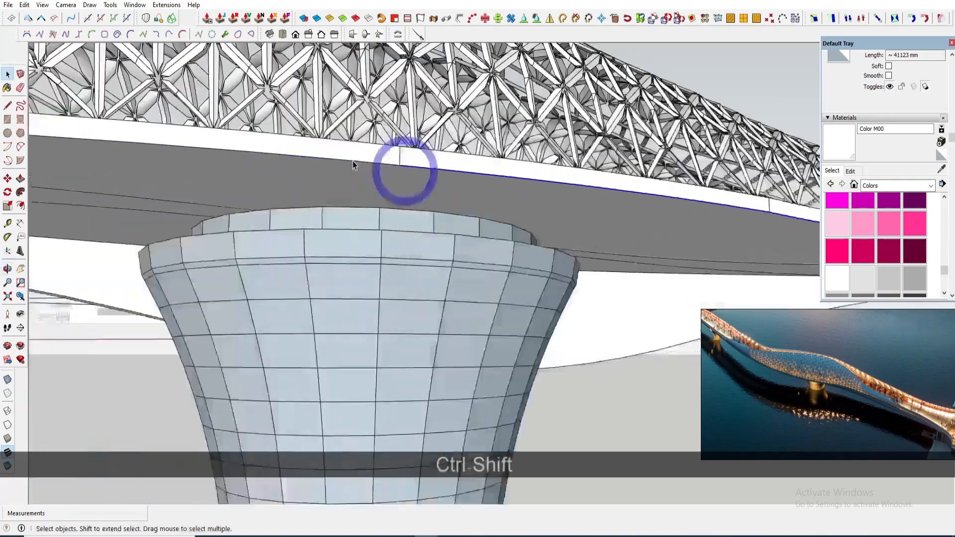
pyautogui.keyDown('ctrl'); pyautogui.click(353, 160); pyautogui.keyUp('ctrl')
pyautogui.scroll(-4, 547, 187)
pyautogui.keyDown('shift'); pyautogui.moveTo(323, 164); pyautogui.dragTo(443, 156, button='middle'); pyautogui.keyUp('shift')
pyautogui.scroll(3, 376, 164)
pyautogui.keyDown('ctrl'); pyautogui.click(371, 163); pyautogui.keyUp('ctrl')
pyautogui.scroll(-4, 472, 173)
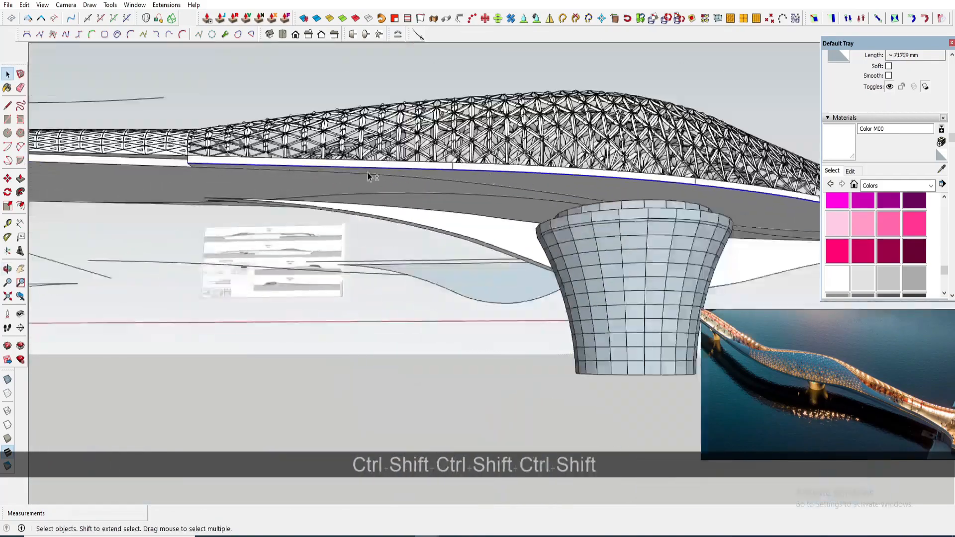
pyautogui.moveTo(373, 174); pyautogui.dragTo(438, 125, button='middle')
pyautogui.scroll(-4, 364, 131)
pyautogui.moveTo(368, 134); pyautogui.dragTo(552, 328, button='middle')
pyautogui.scroll(-3, 520, 294)
pyautogui.press('m')
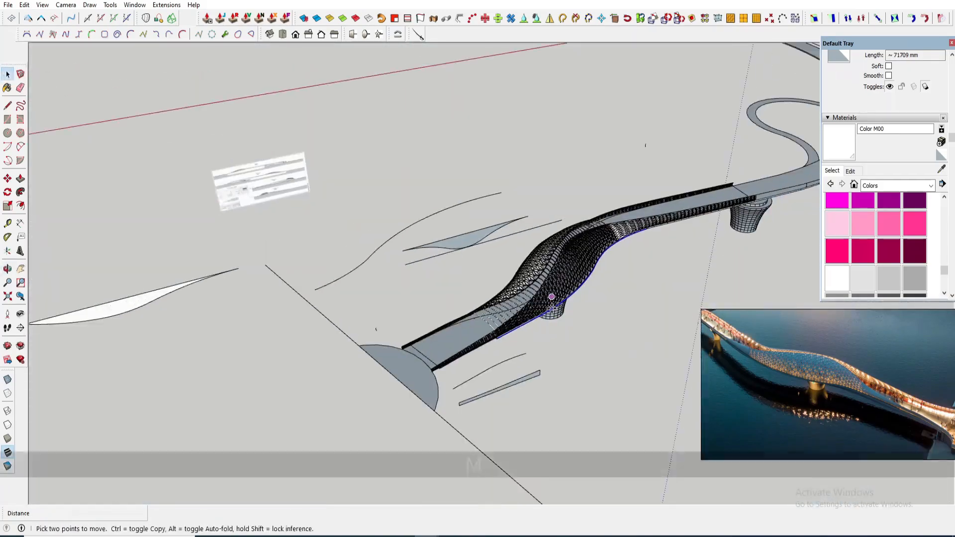
pyautogui.press('ctrl')
pyautogui.click(550, 306)
pyautogui.scroll(1, 398, 249)
pyautogui.moveTo(402, 267); pyautogui.dragTo(470, 313, button='middle')
pyautogui.click(358, 275)
pyautogui.scroll(2, 395, 254)
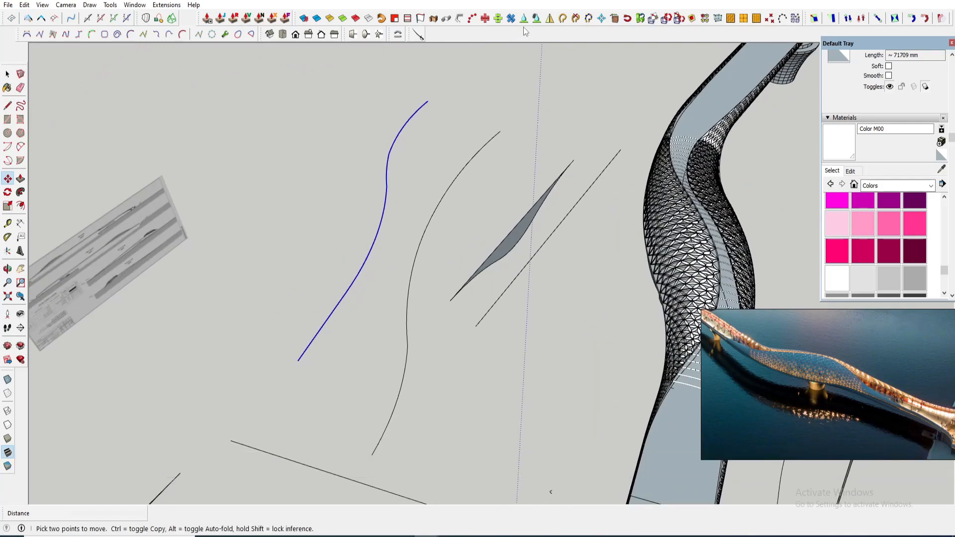
# - Bend the flat belly profile along the copied deck curve with Shape Bender, toggling the curve direction
pyautogui.press('space')
pyautogui.scroll(2, 480, 243)
pyautogui.click(484, 264)
pyautogui.moveTo(517, 265); pyautogui.dragTo(546, 173, button='middle')
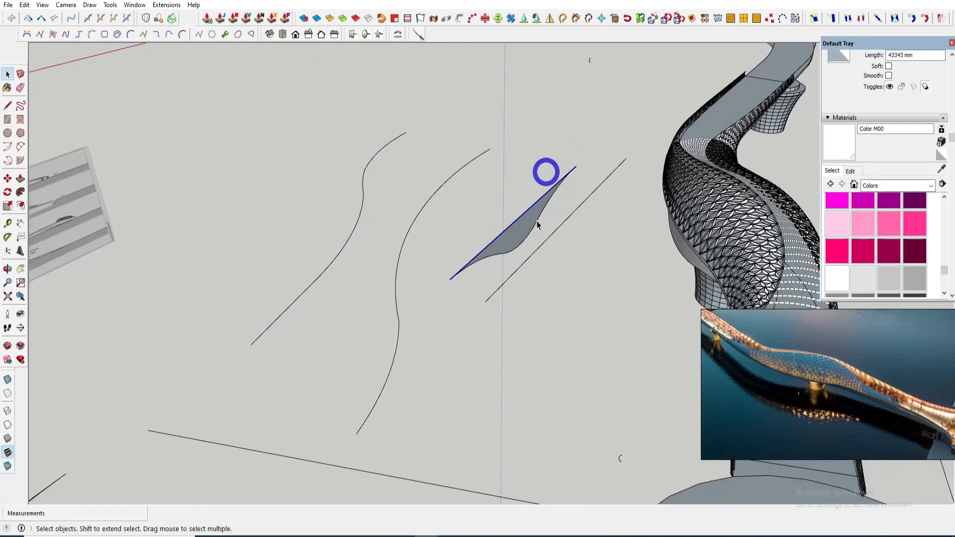
pyautogui.scroll(1, 536, 223)
pyautogui.click(524, 237)
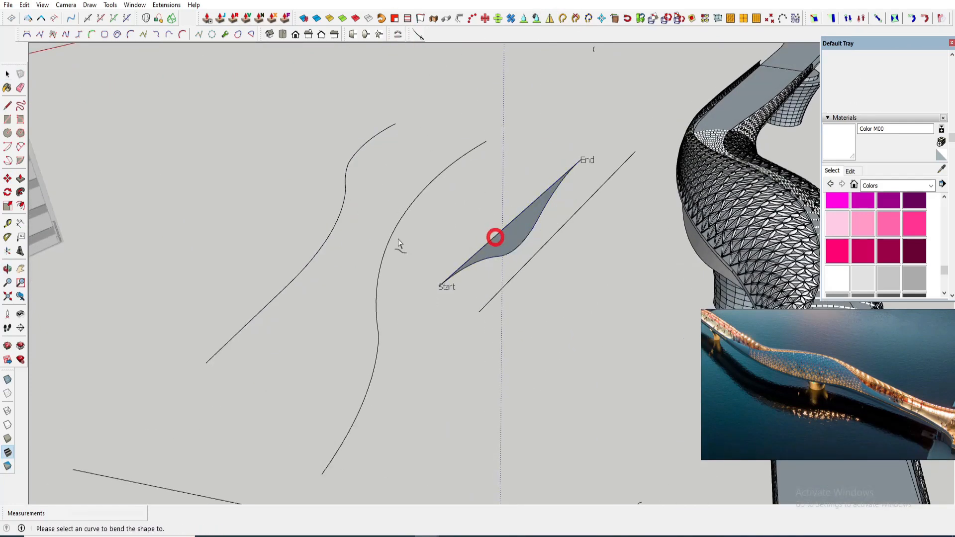
pyautogui.press('Up')
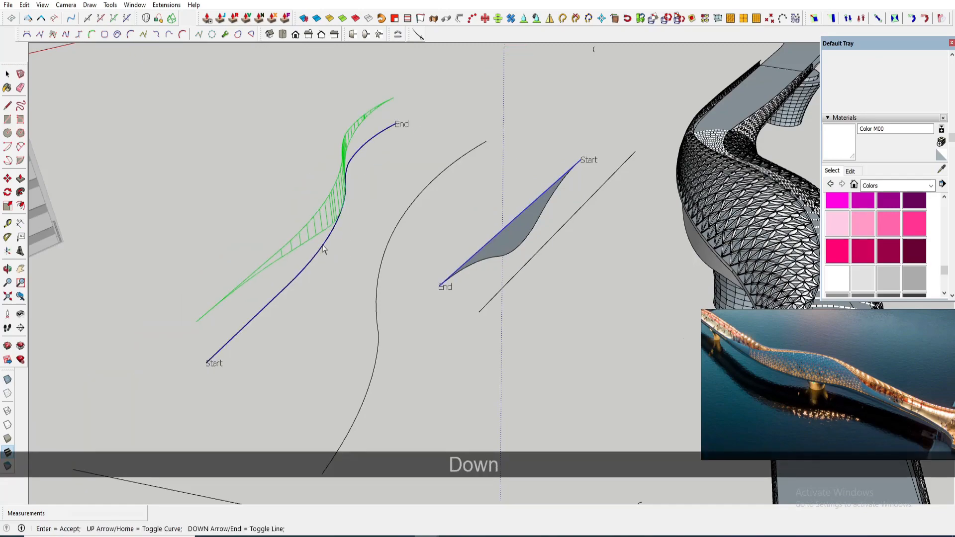
pyautogui.press('space')
pyautogui.click(333, 236)
# - Move the newly bent profile up under the bridge deck beside the pier
pyautogui.scroll(-1, 334, 237)
pyautogui.press('m')
pyautogui.click(217, 346)
pyautogui.moveTo(438, 308); pyautogui.dragTo(494, 242, button='middle')
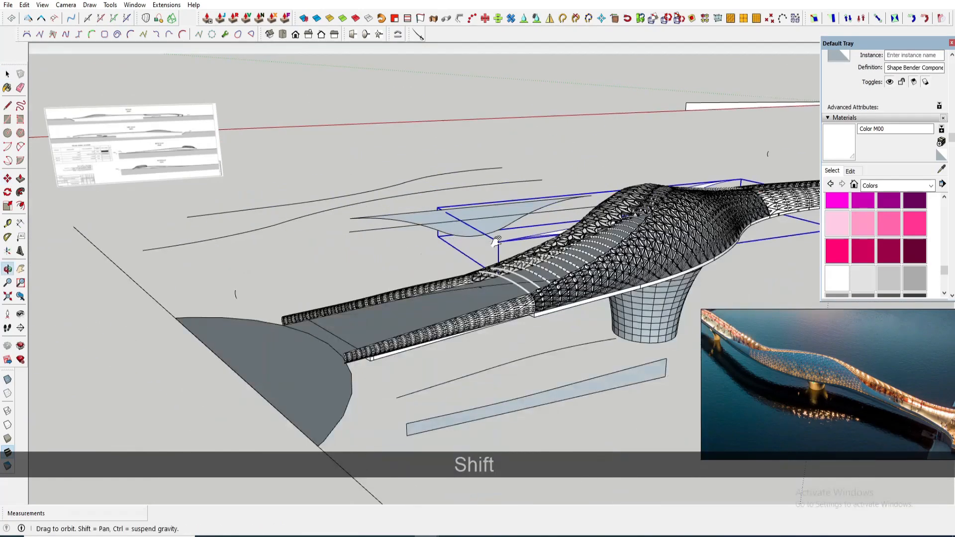
pyautogui.scroll(4, 527, 295)
pyautogui.scroll(2, 529, 296)
pyautogui.click(530, 294)
pyautogui.scroll(-4, 530, 294)
pyautogui.moveTo(517, 289); pyautogui.dragTo(349, 239, button='middle')
pyautogui.scroll(5, 730, 247)
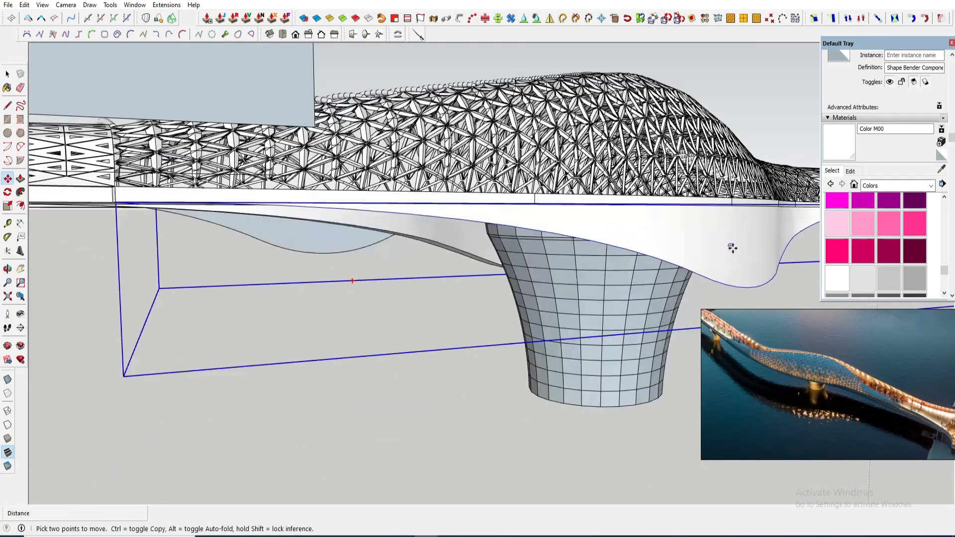
pyautogui.moveTo(731, 248); pyautogui.dragTo(832, 212, button='middle')
# - Open the new bent profile and thicken its face into a solid with Joint Push Pull
pyautogui.press('space')
pyautogui.scroll(1, 752, 147)
pyautogui.press('m')
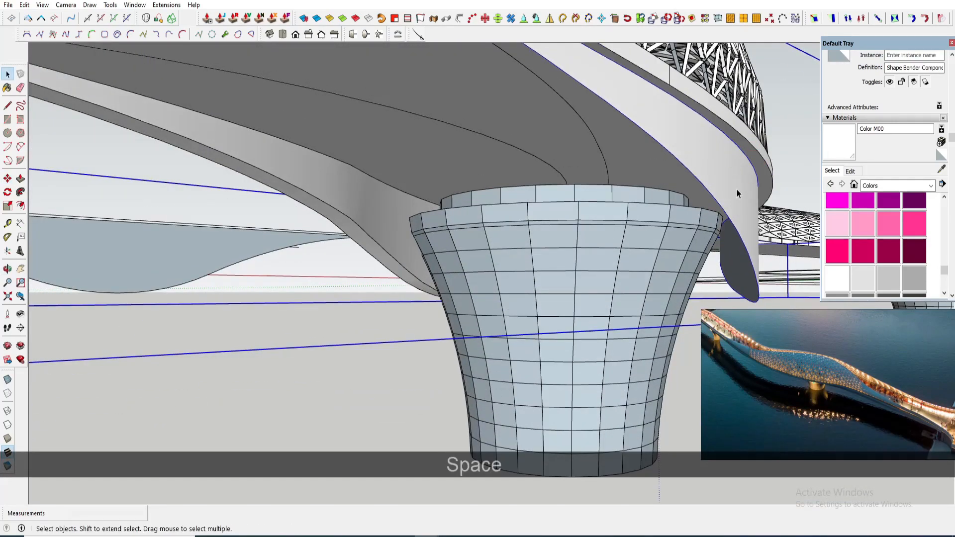
pyautogui.doubleClick(737, 193)
pyautogui.click(726, 184)
pyautogui.scroll(1, 710, 171)
pyautogui.click(221, 18)
pyautogui.scroll(1, 736, 174)
pyautogui.click(737, 178)
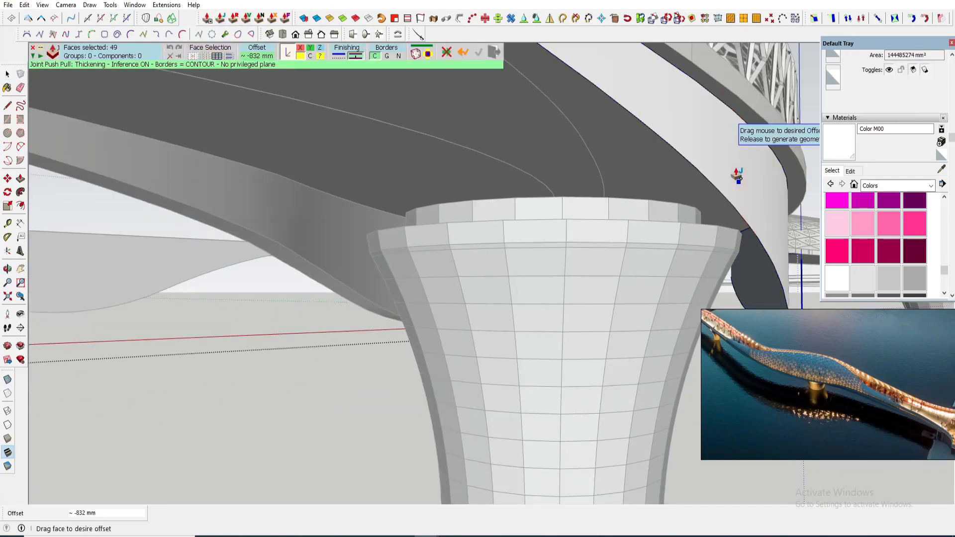
pyautogui.scroll(-3, 720, 169)
pyautogui.moveTo(720, 169); pyautogui.dragTo(603, 251, button='middle')
pyautogui.scroll(-3, 603, 251)
# - Select and delete the leftover guide geometry next to the bridge
pyautogui.press('space')
pyautogui.click(614, 341)
pyautogui.moveTo(530, 270); pyautogui.dragTo(643, 266, button='middle')
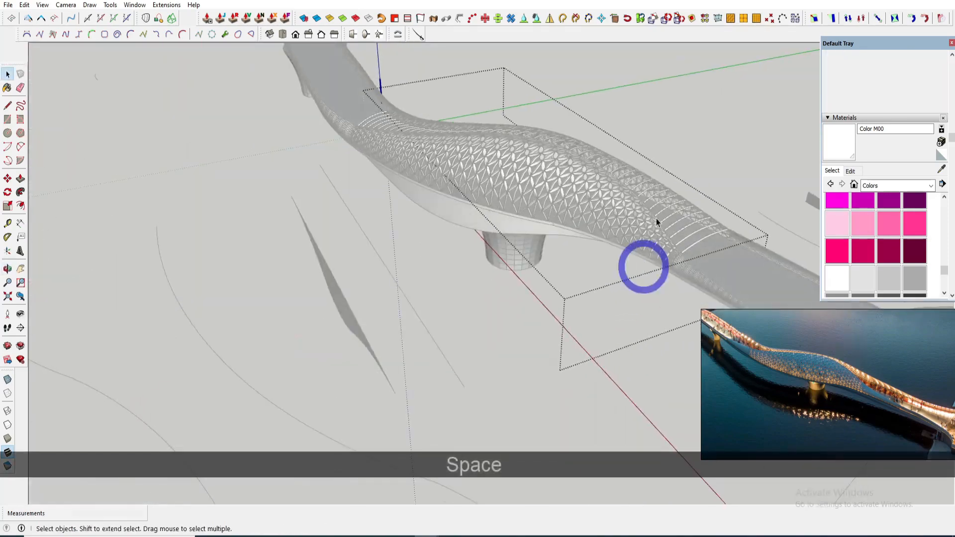
pyautogui.click(655, 219)
pyautogui.moveTo(656, 219); pyautogui.dragTo(514, 251, button='middle')
pyautogui.moveTo(392, 319); pyautogui.dragTo(386, 326)
pyautogui.press('Delete')
pyautogui.click(318, 381)
pyautogui.scroll(-4, 321, 320)
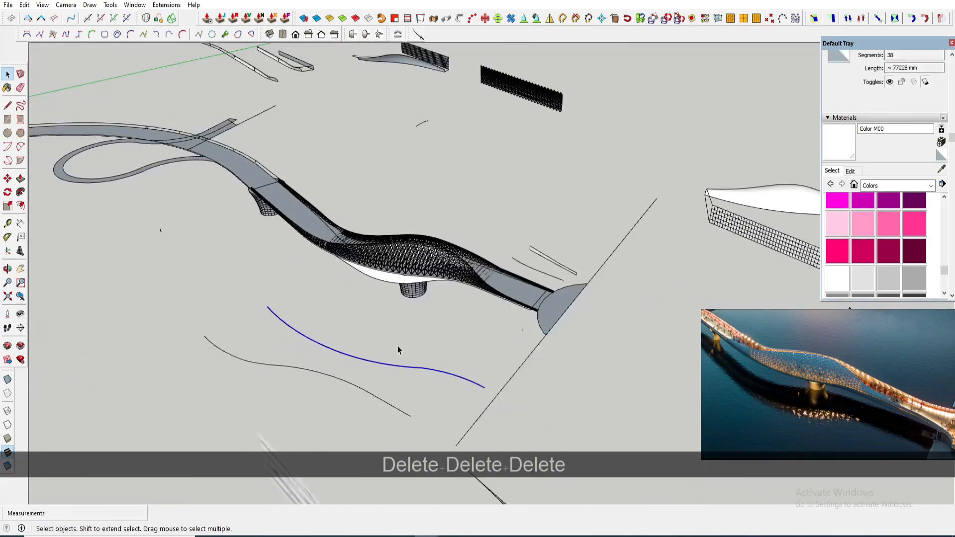